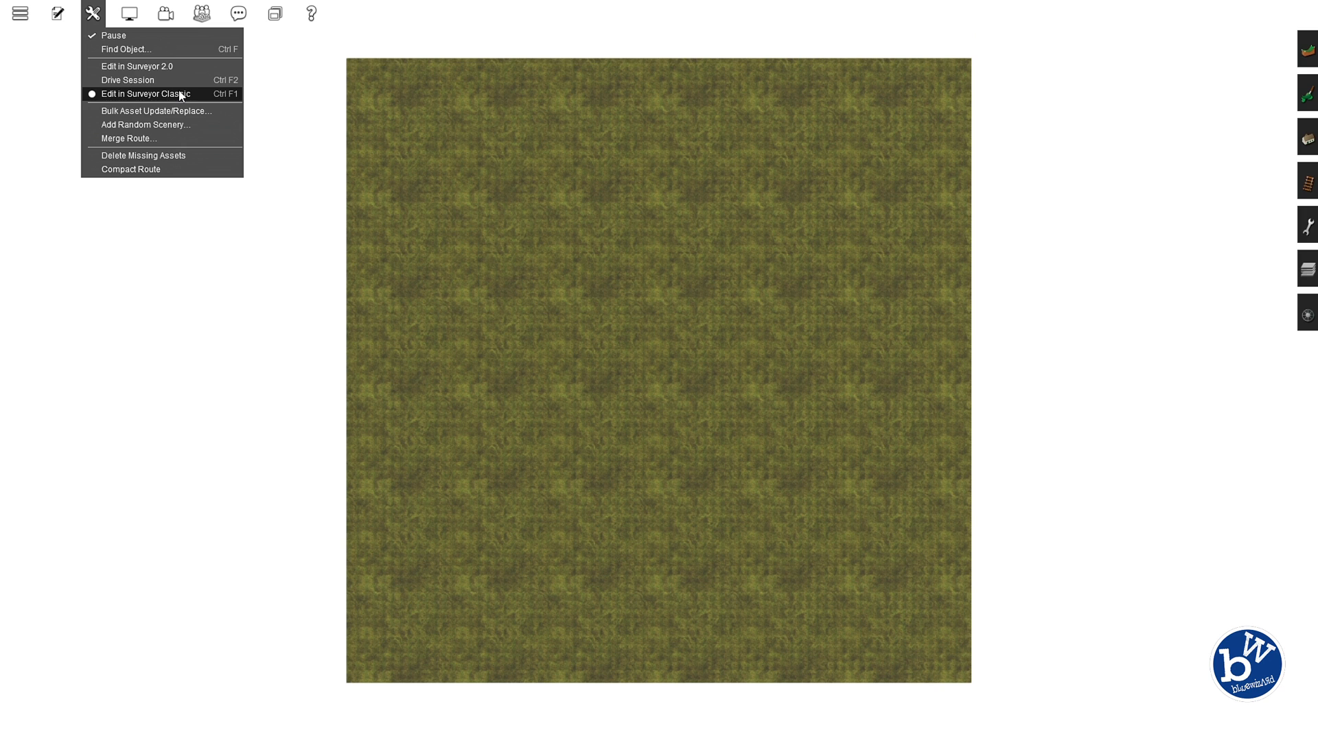
Switch route editing to Surveyor 2.0 and try undocking and redocking the Assets palette
{"action": "left_click", "coordinate": [120, 68]}
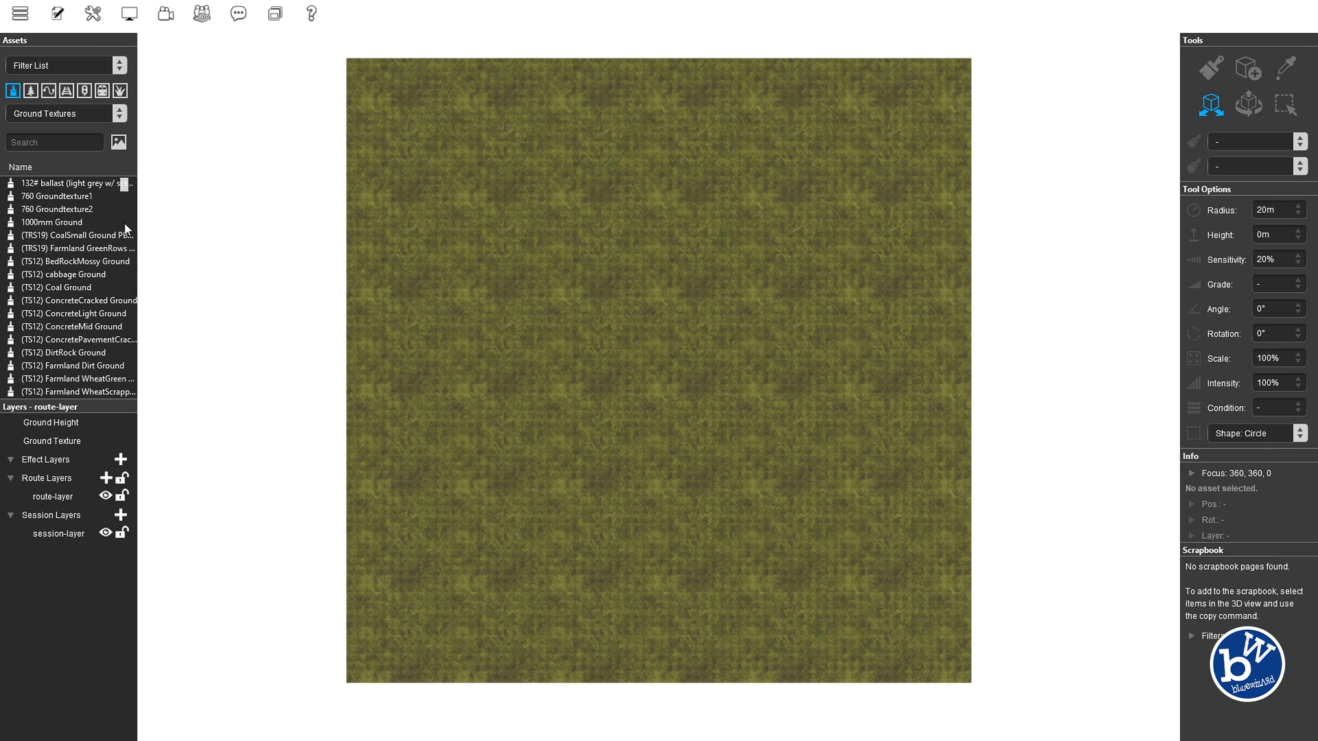
{"action": "left_click_drag", "start_coordinate": [68, 42], "coordinate": [745, 160]}
{"action": "left_click_drag", "start_coordinate": [452, 98], "coordinate": [62, 38]}
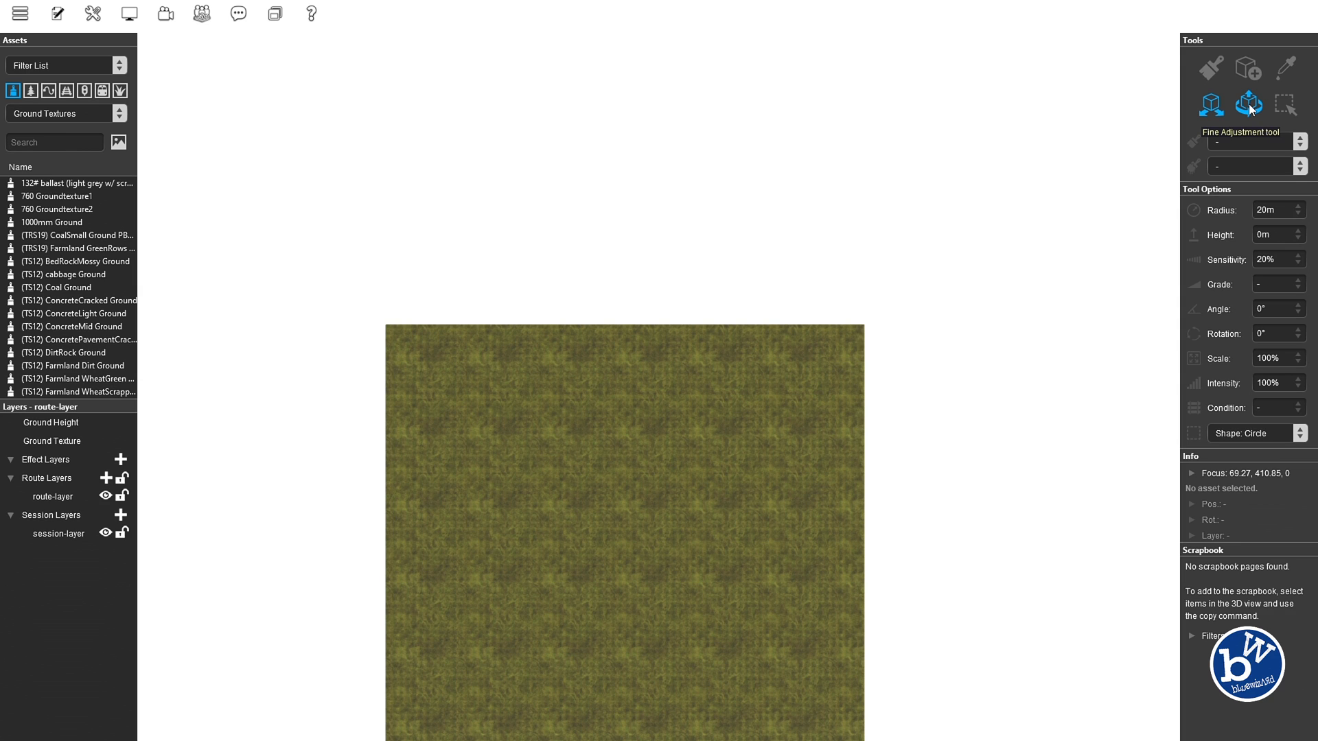
Add a baseboard by marquee-selecting the empty area beyond the existing baseboard's edge and setting the marquee to brush height
{"action": "left_click", "coordinate": [1285, 105]}
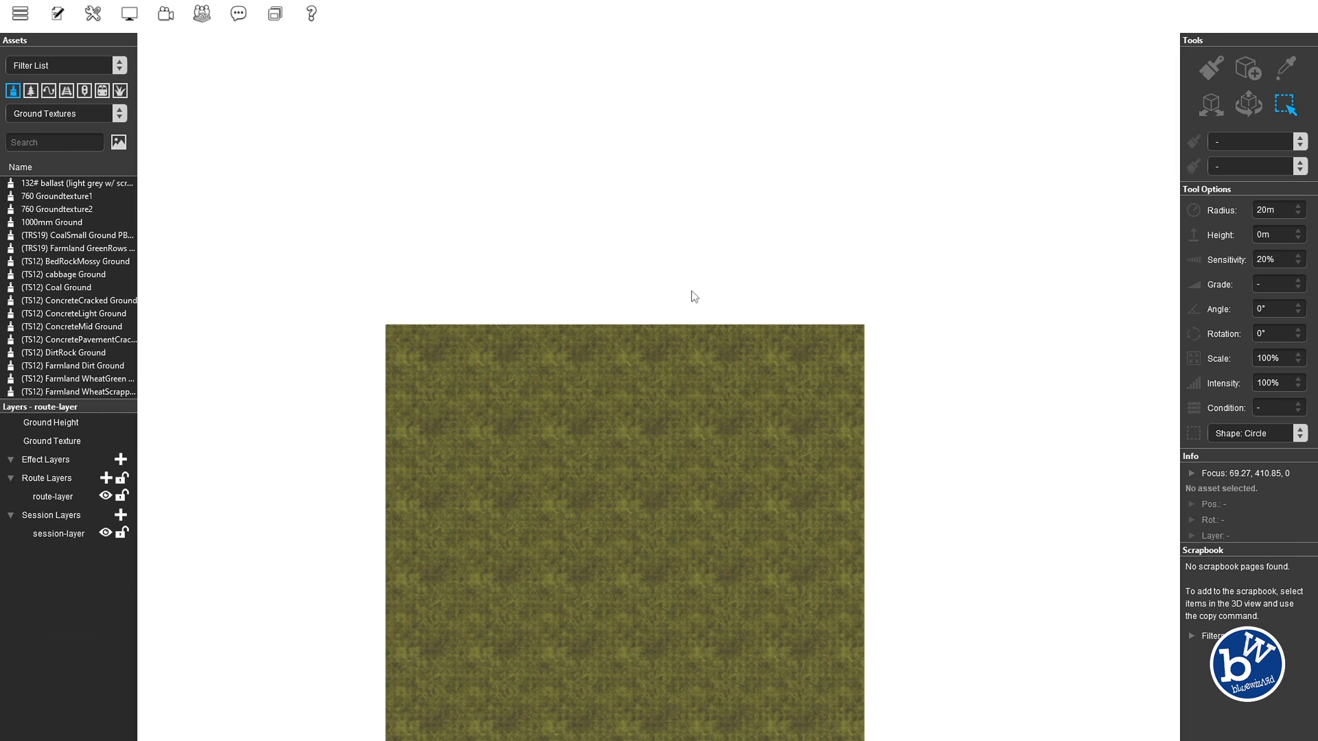
{"action": "left_click_drag", "start_coordinate": [767, 308], "coordinate": [565, 172]}
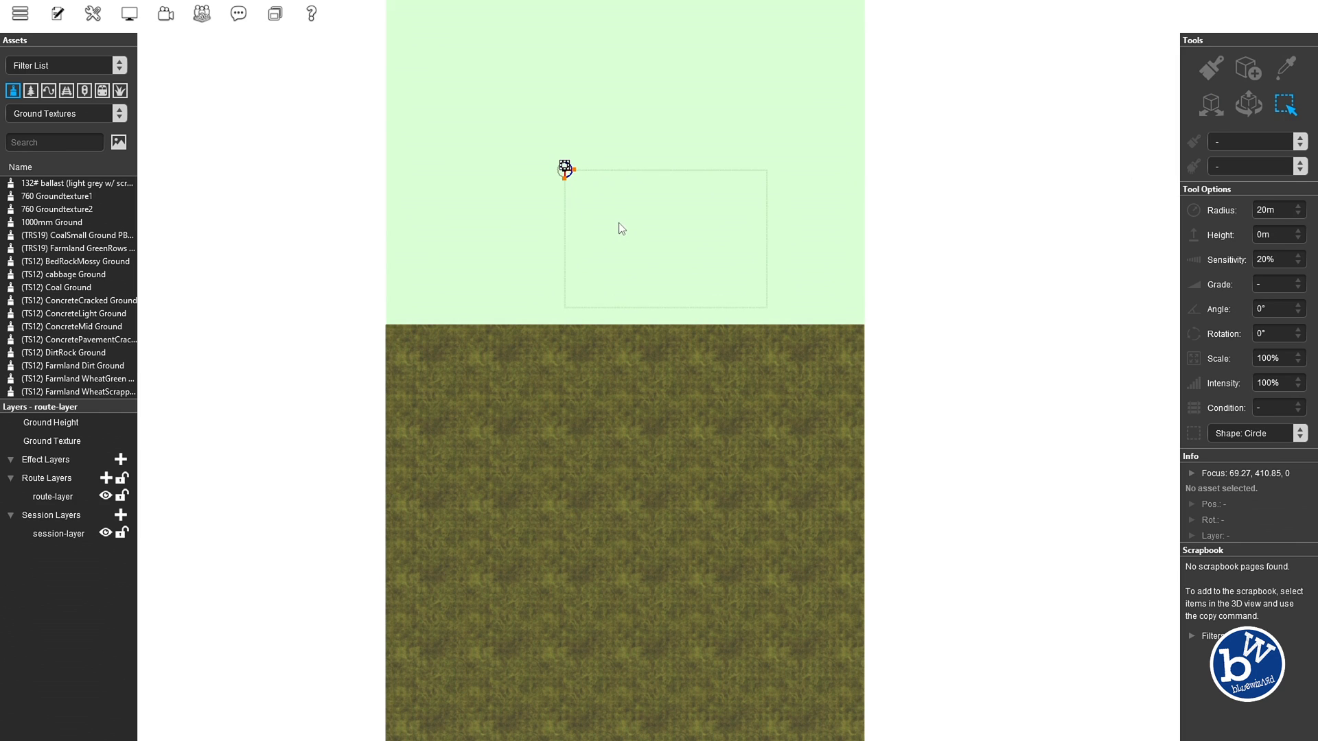
{"action": "scroll", "coordinate": [620, 228], "scroll_direction": "down", "scroll_amount": 4}
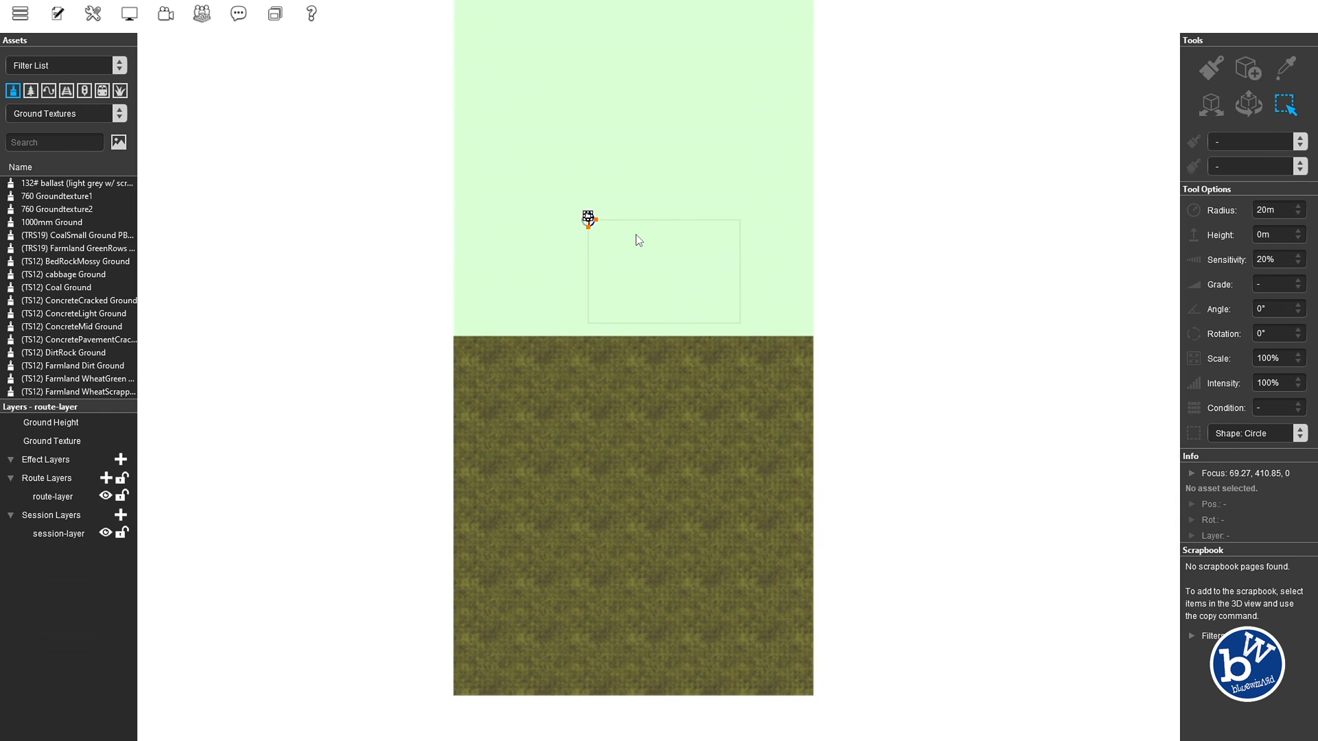
{"action": "right_click", "coordinate": [586, 219]}
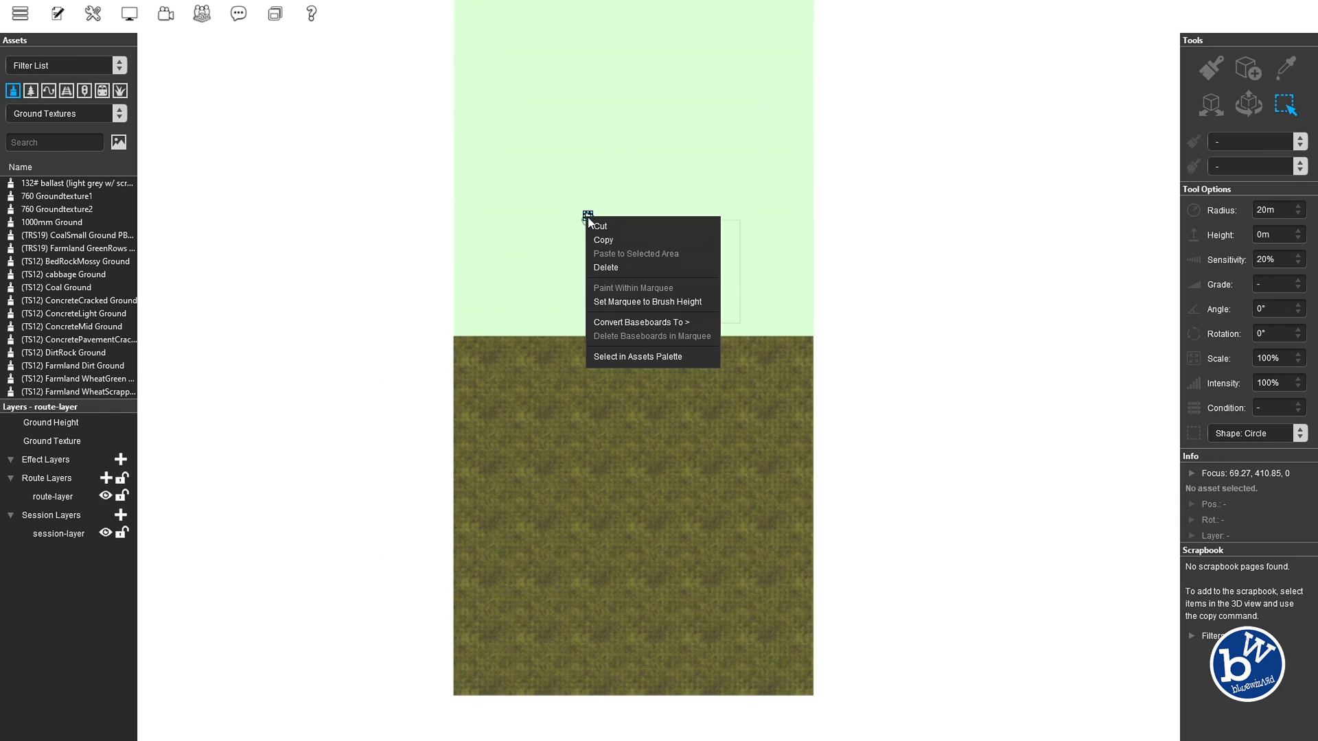
{"action": "mouse_move", "coordinate": [642, 323]}
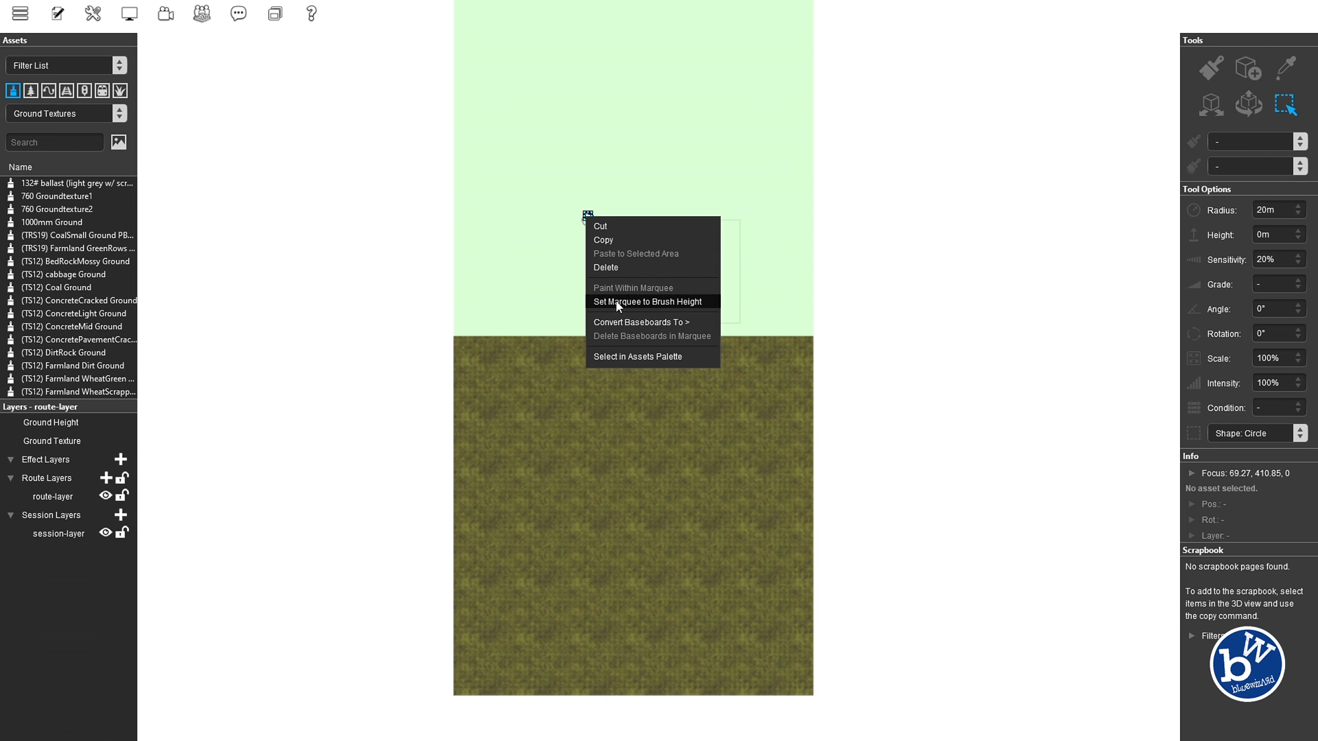
{"action": "left_click", "coordinate": [619, 303]}
Marquee-select an empty area alongside the two baseboards
{"action": "scroll", "coordinate": [697, 317], "scroll_direction": "up", "scroll_amount": 5}
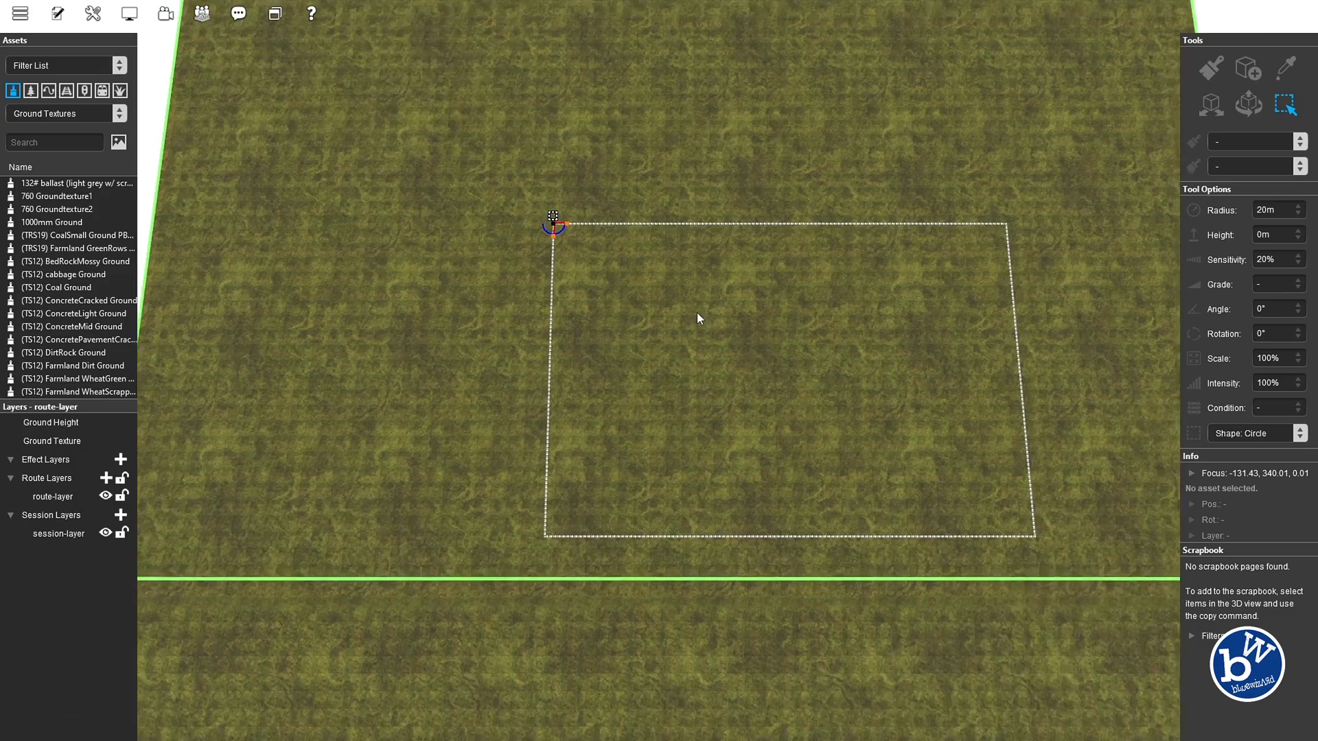
{"action": "right_click_drag", "start_coordinate": [698, 314], "coordinate": [694, 432]}
{"action": "scroll", "coordinate": [694, 431], "scroll_direction": "down", "scroll_amount": 10}
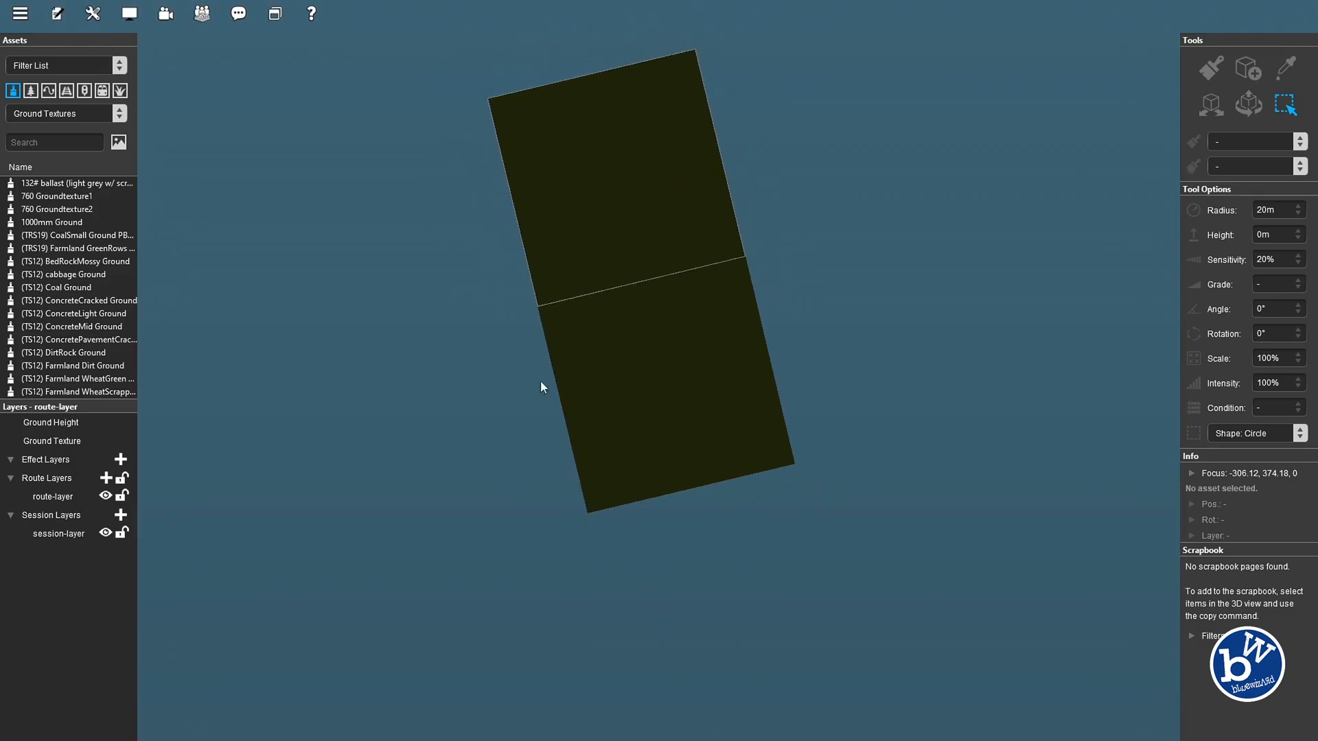
{"action": "left_click_drag", "start_coordinate": [369, 474], "coordinate": [463, 402]}
{"action": "scroll", "coordinate": [609, 388], "scroll_direction": "up", "scroll_amount": 5}
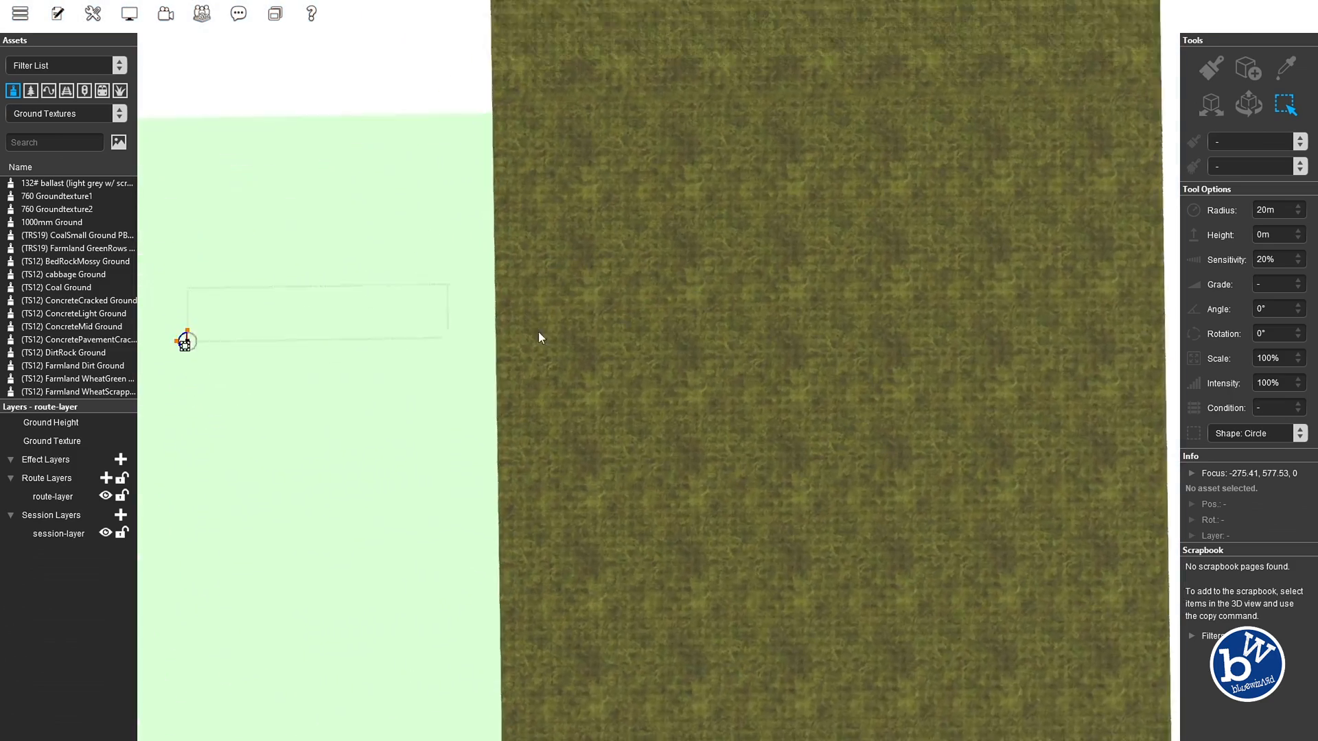
{"action": "right_click_drag", "start_coordinate": [538, 332], "coordinate": [677, 290]}
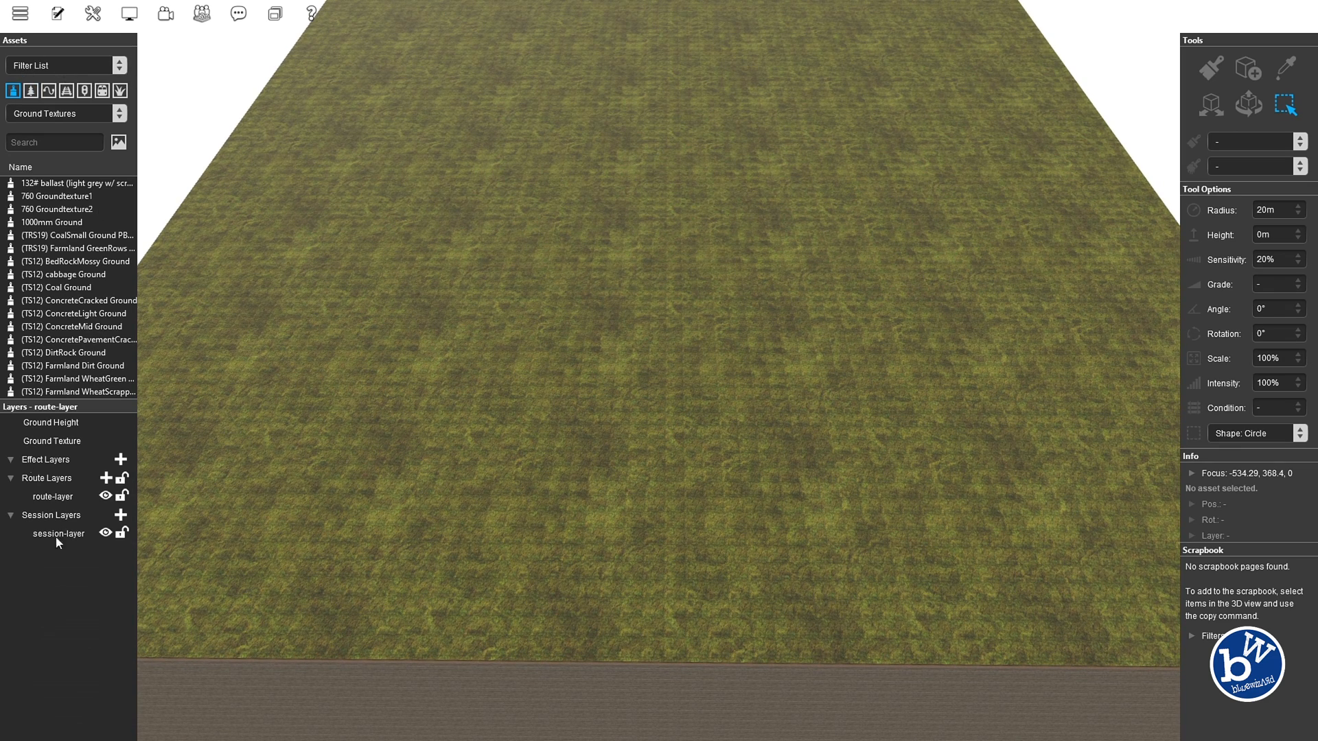
Display the ground textures as thumbnail previews and browse through them
{"action": "left_click", "coordinate": [119, 142]}
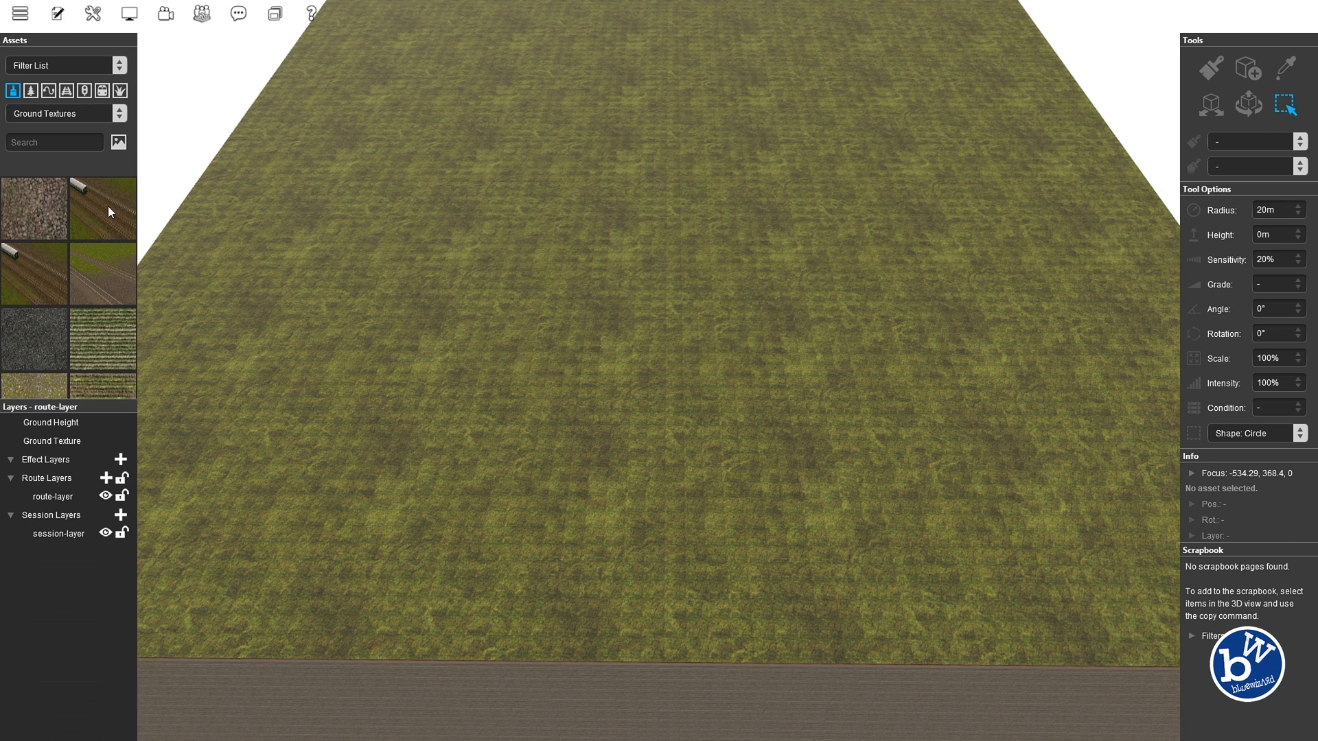
{"action": "scroll", "coordinate": [89, 233], "scroll_direction": "down", "scroll_amount": 5}
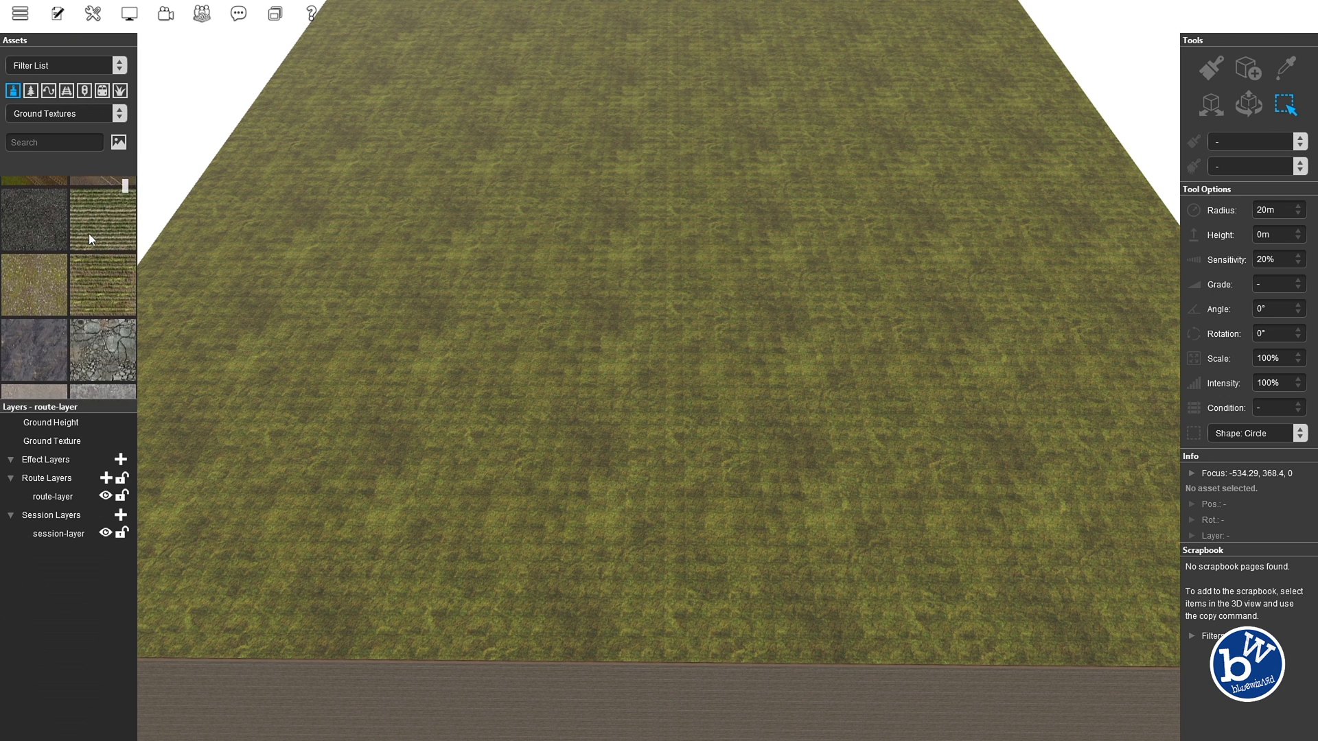
{"action": "scroll", "coordinate": [89, 233], "scroll_direction": "down", "scroll_amount": 8}
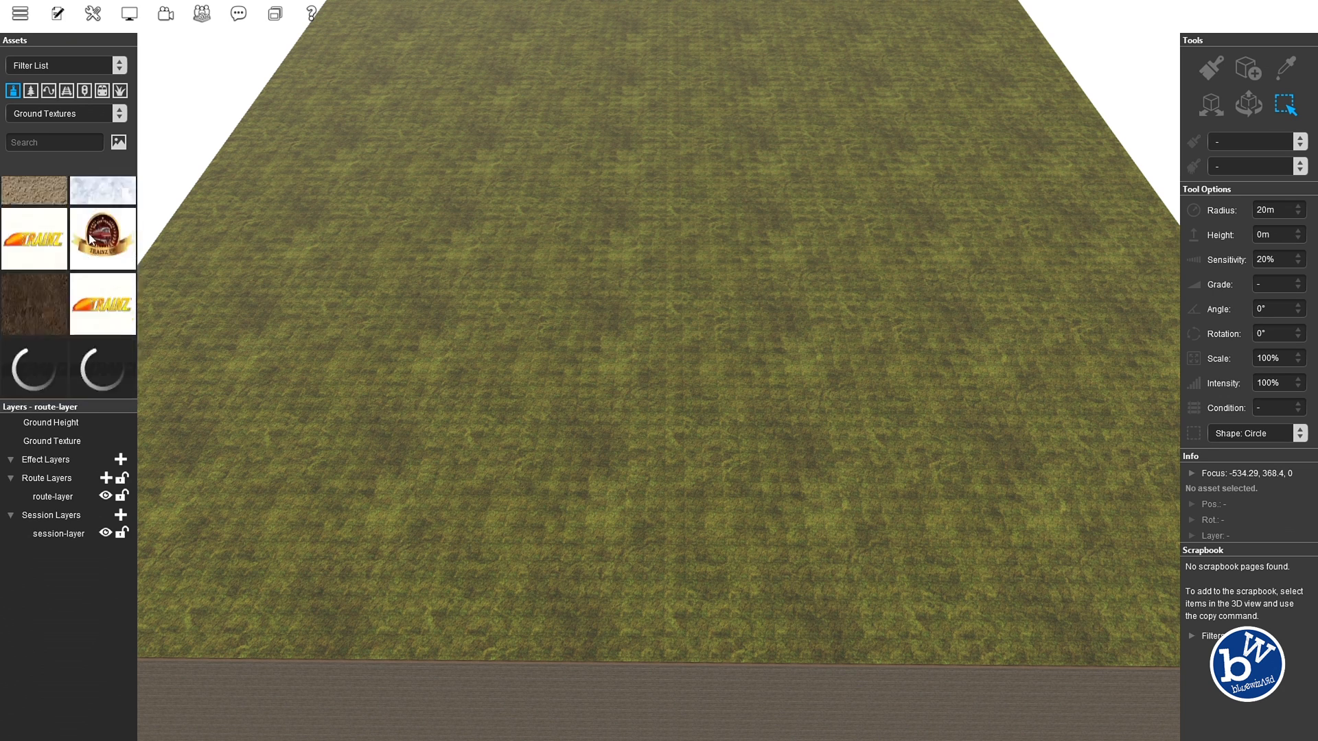
{"action": "scroll", "coordinate": [89, 234], "scroll_direction": "down", "scroll_amount": 8}
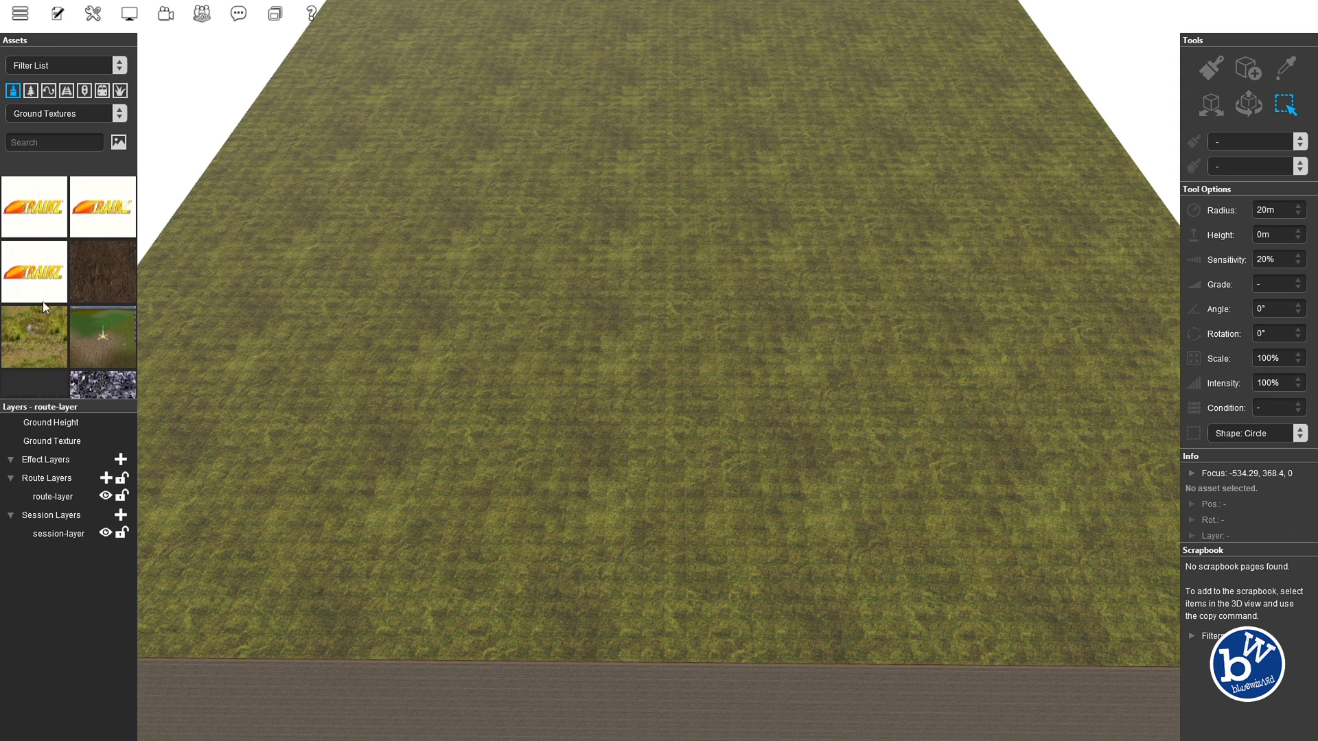
{"action": "scroll", "coordinate": [100, 238], "scroll_direction": "down", "scroll_amount": 8}
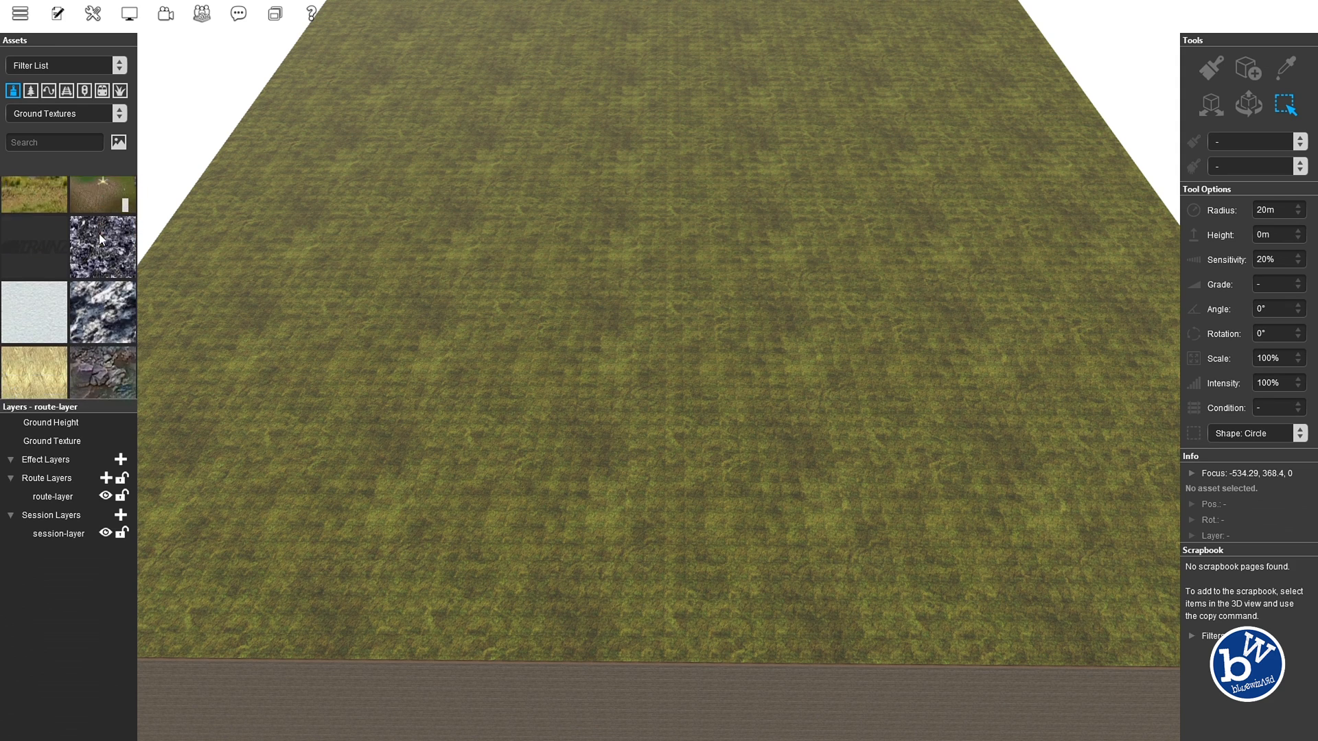
{"action": "scroll", "coordinate": [99, 233], "scroll_direction": "down", "scroll_amount": 8}
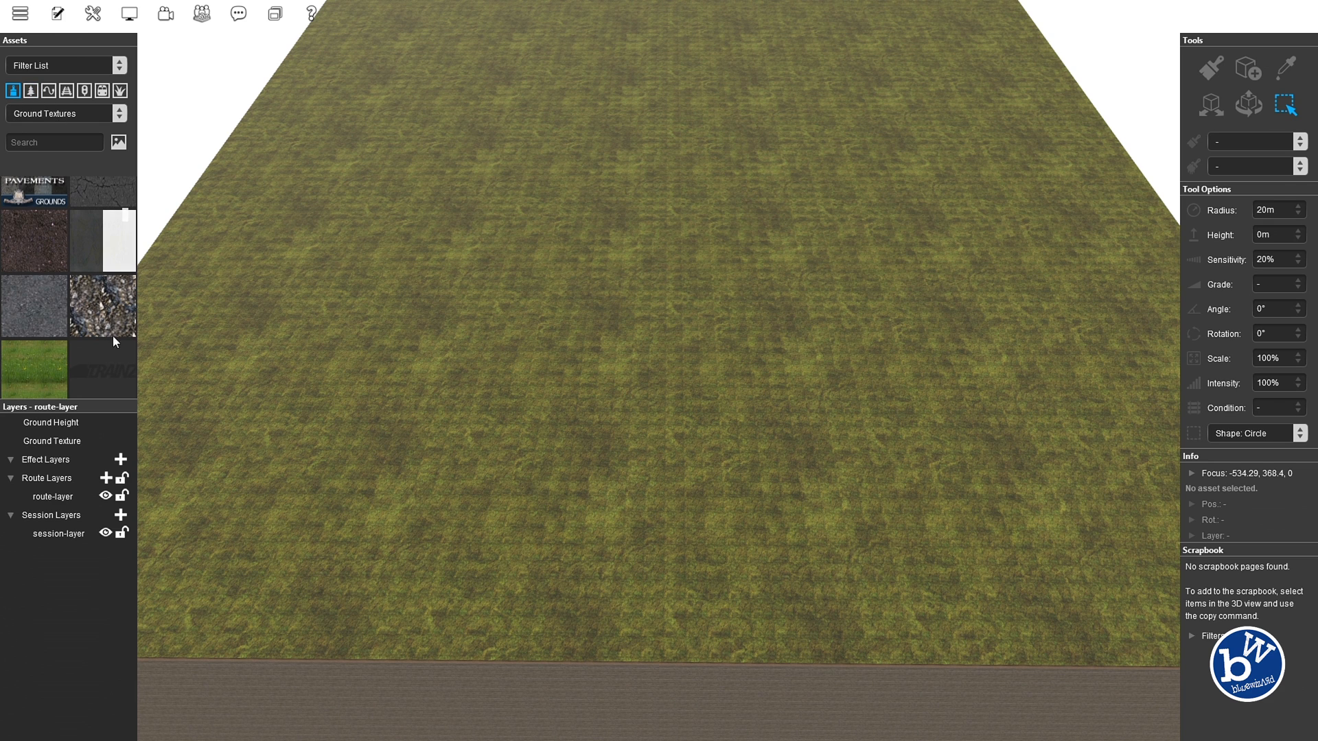
Paint a patch of the Asphalt-A1 ground texture on the middle of the baseboard and undo it
{"action": "left_click", "coordinate": [43, 324]}
{"action": "mouse_move", "coordinate": [579, 343]}
{"action": "left_mouse_down"}
{"action": "mouse_move", "coordinate": [753, 365]}
{"action": "mouse_move", "coordinate": [736, 328]}
{"action": "mouse_move", "coordinate": [682, 306]}
{"action": "mouse_move", "coordinate": [595, 350]}
{"action": "mouse_move", "coordinate": [708, 294]}
{"action": "mouse_move", "coordinate": [370, 267]}
{"action": "left_mouse_up"}
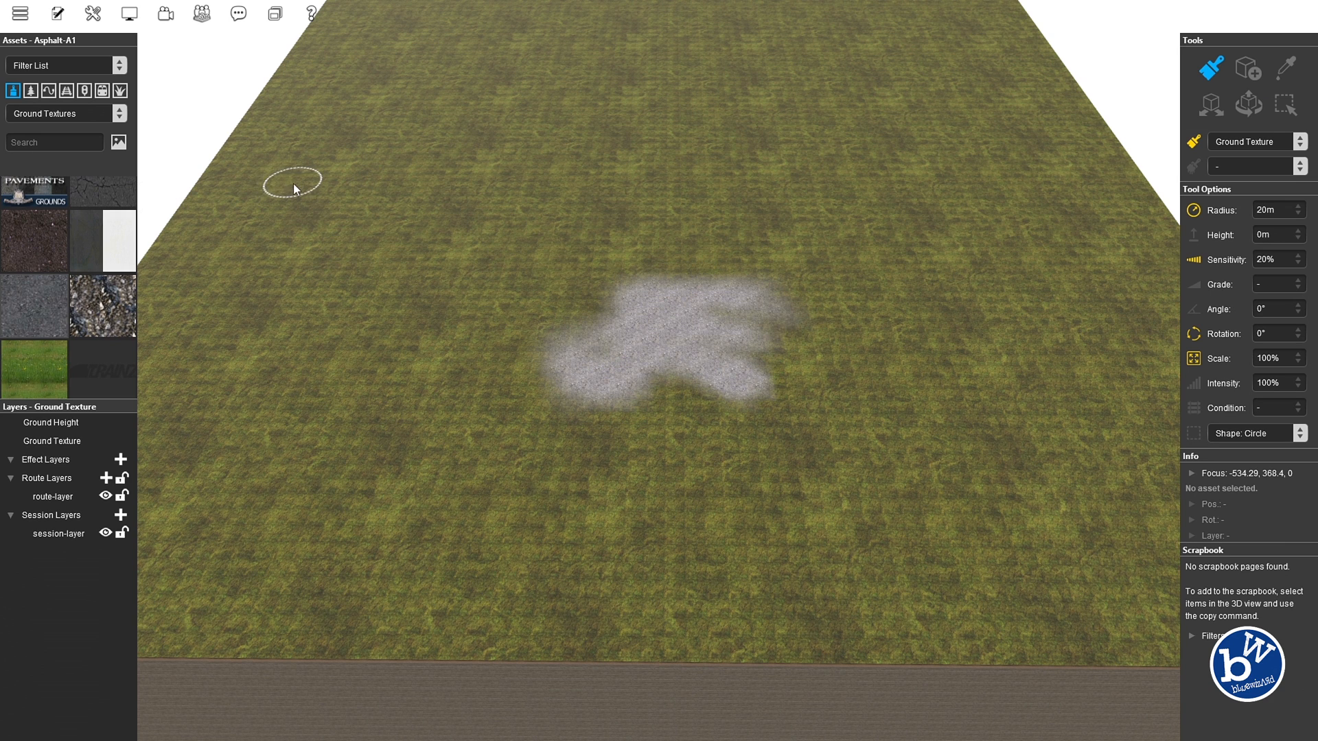
{"action": "key", "text": "ctrl+z"}
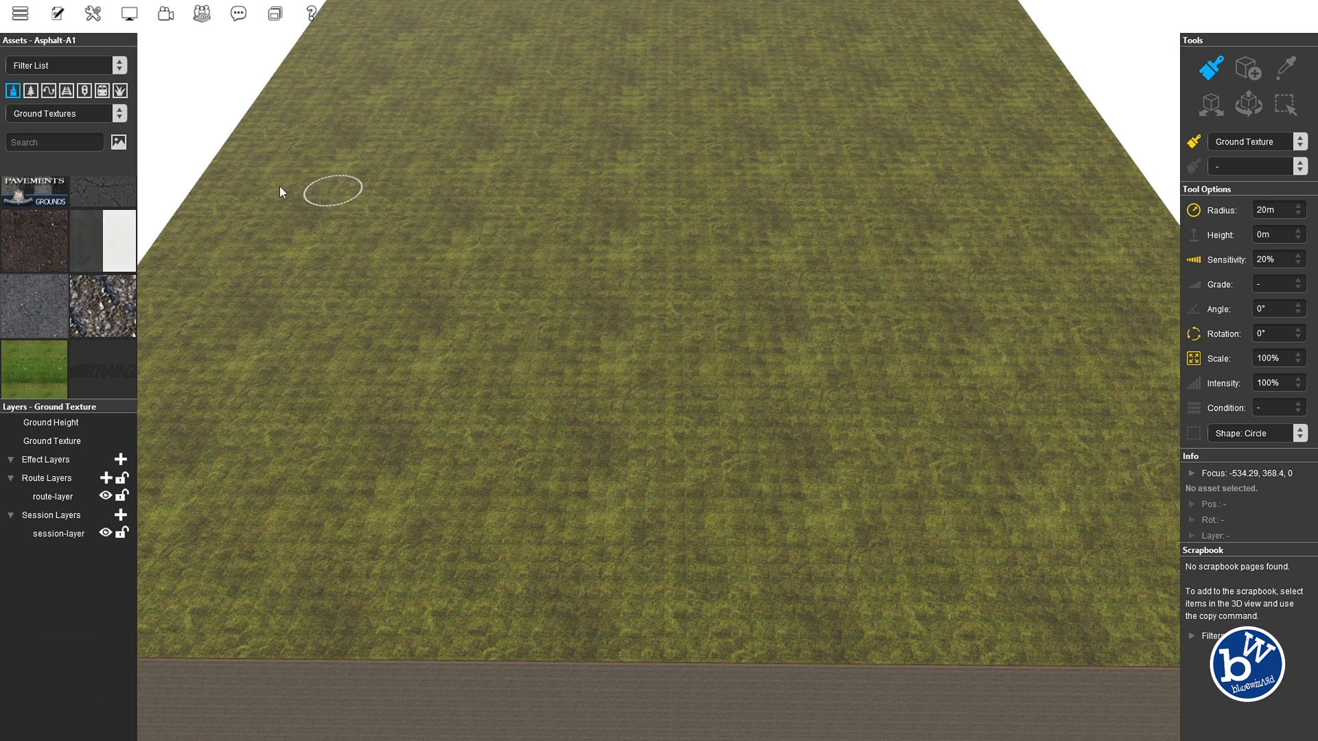
Look in the scenery objects, lay a straight Bridge C 1track scenery spline across the baseboard and delete it
{"action": "left_click", "coordinate": [31, 93]}
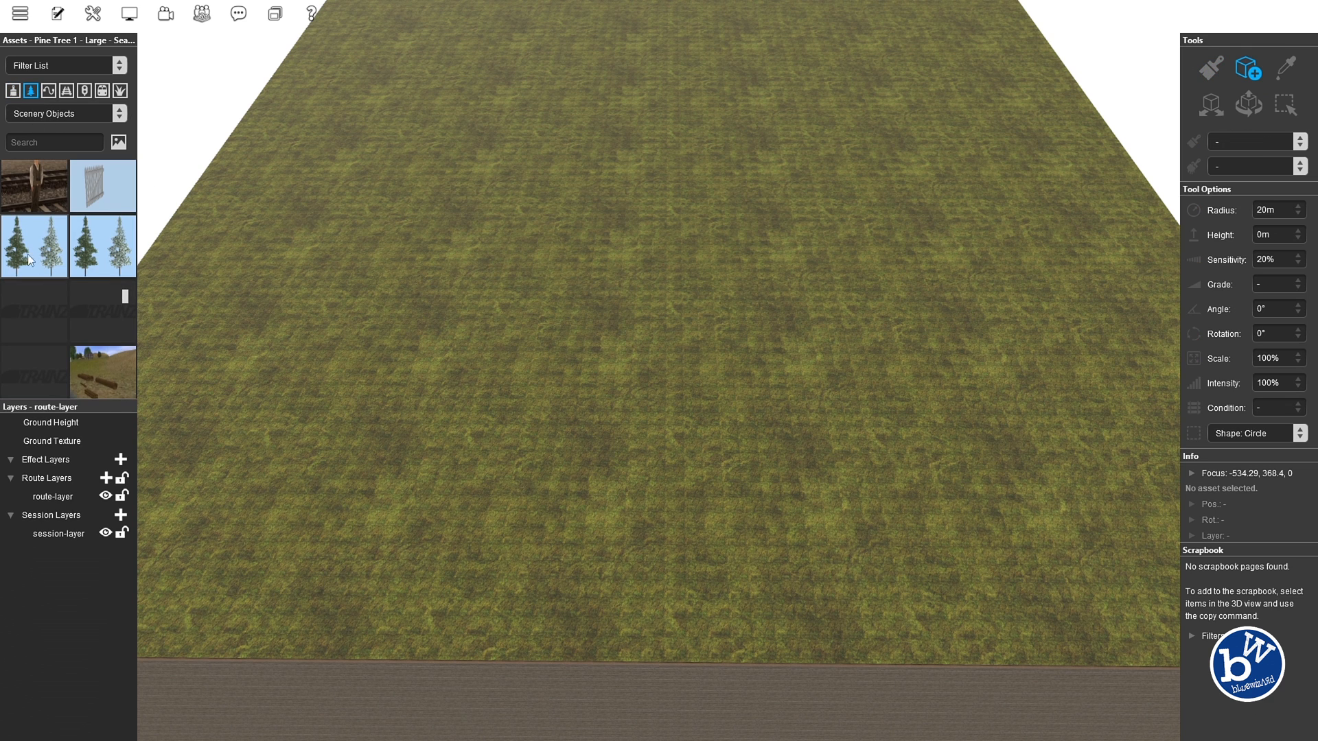
{"action": "left_click", "coordinate": [50, 91]}
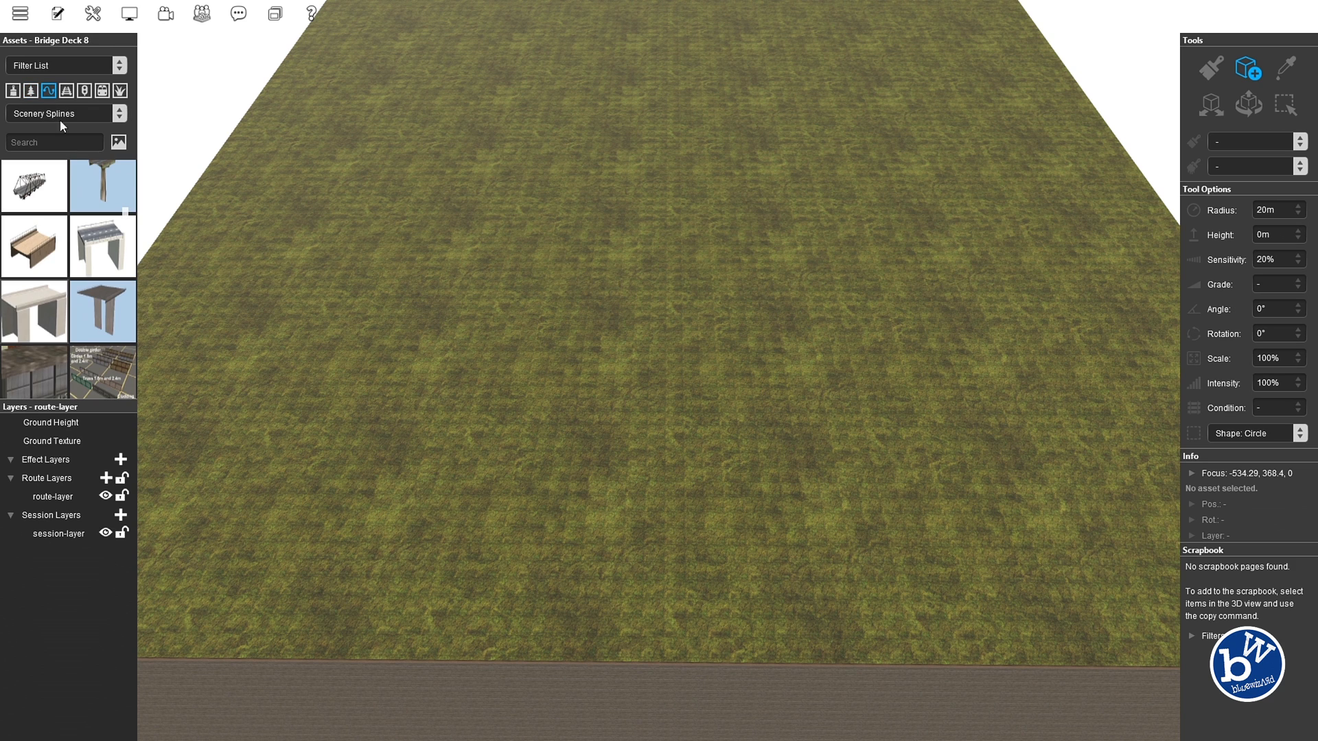
{"action": "left_click", "coordinate": [416, 297]}
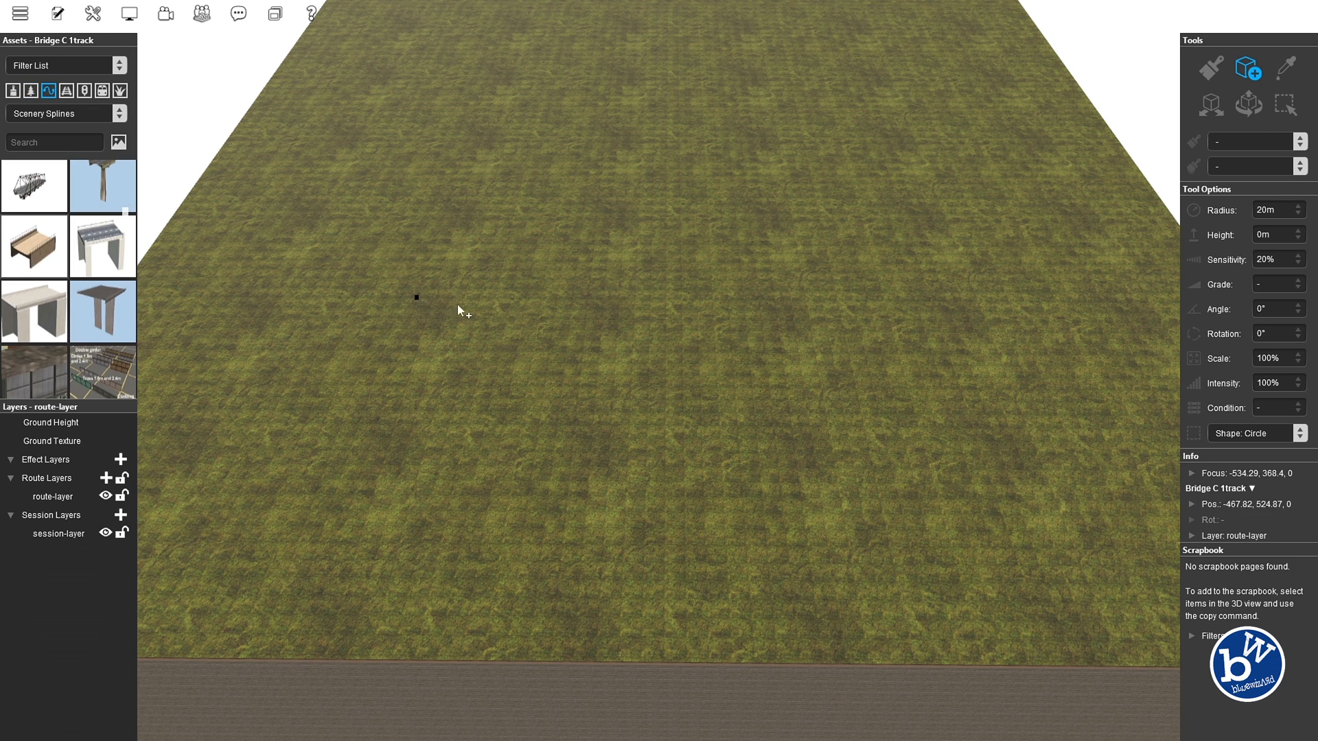
{"action": "left_click", "coordinate": [791, 349]}
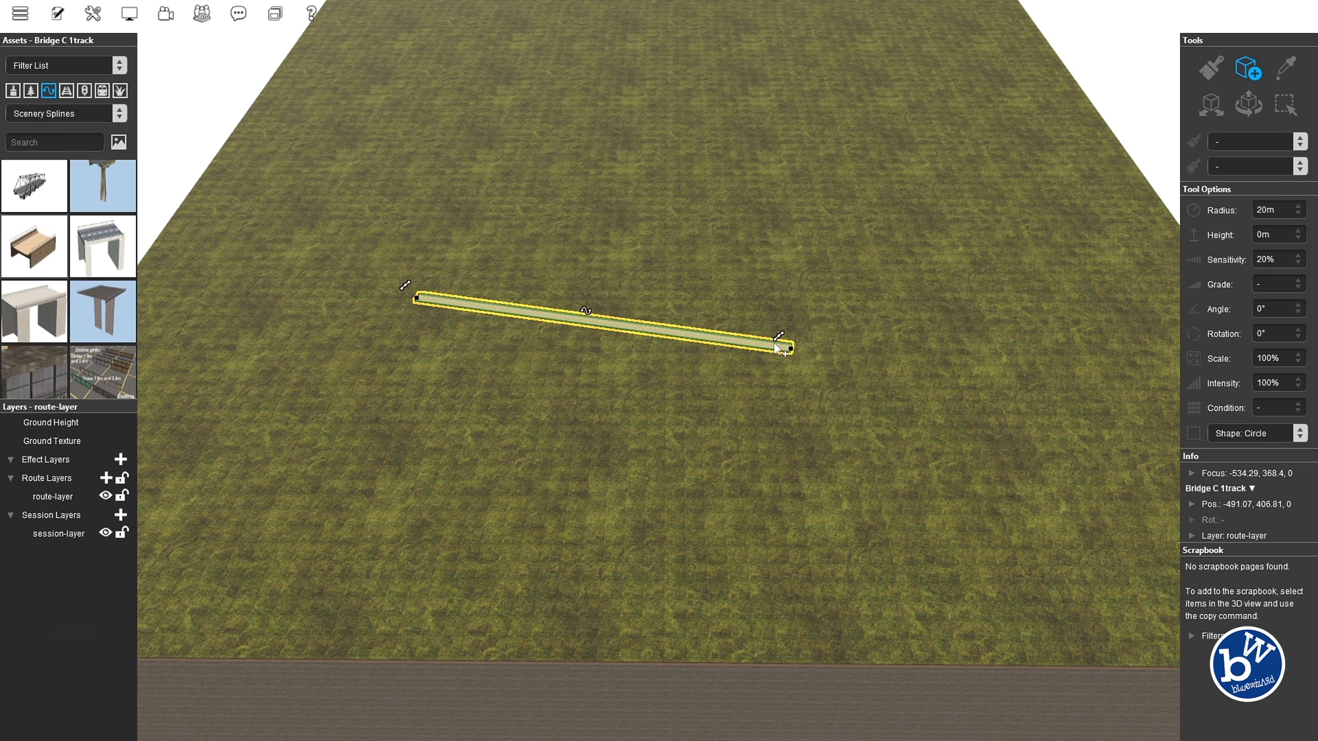
{"action": "key", "text": "Delete"}
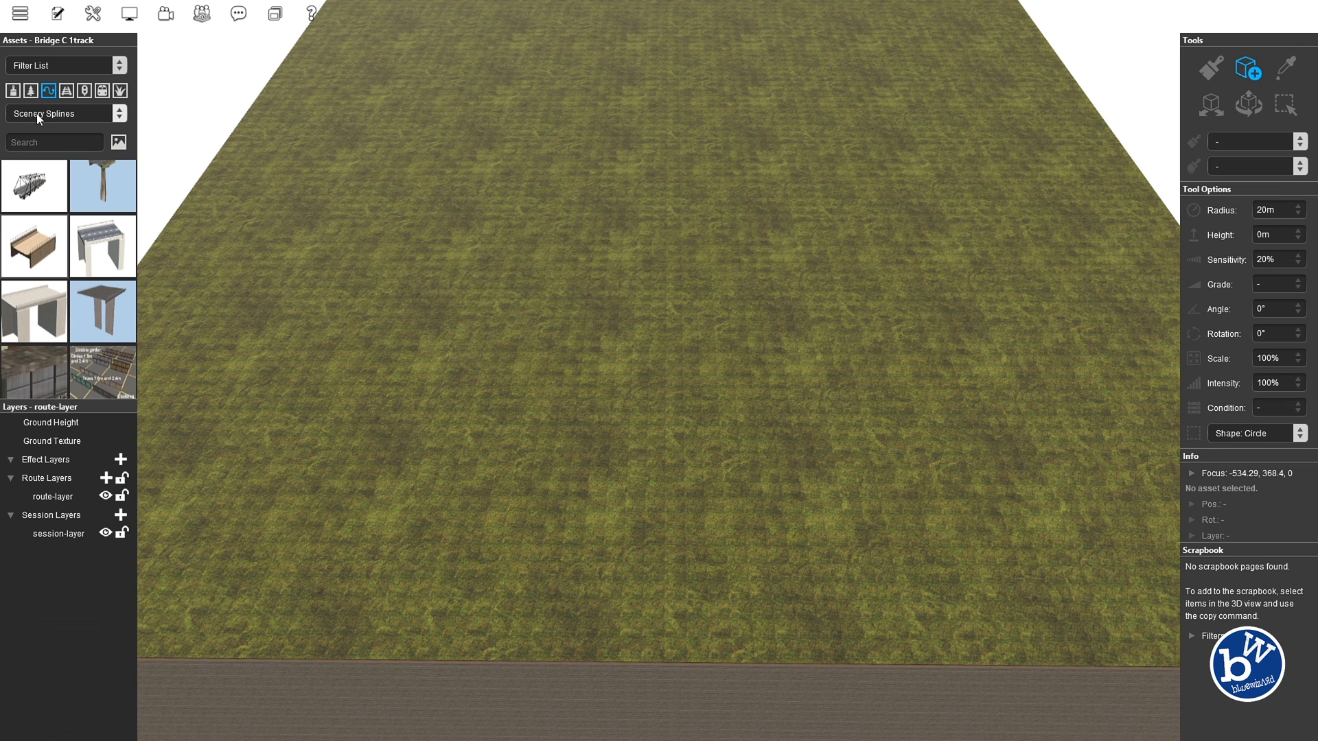
Browse the Track and Track Objects asset categories
{"action": "left_click", "coordinate": [66, 91]}
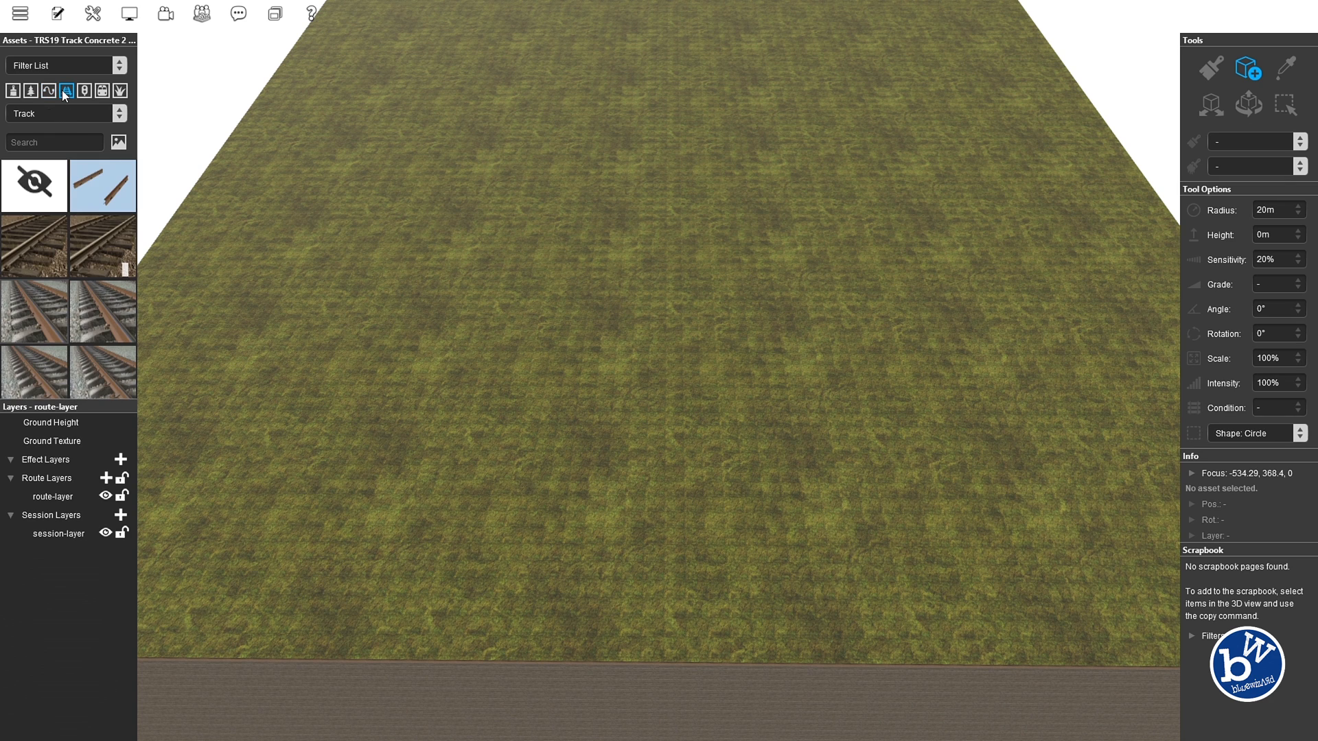
{"action": "left_click", "coordinate": [81, 94]}
{"action": "scroll", "coordinate": [64, 221], "scroll_direction": "down", "scroll_amount": 5}
{"action": "scroll", "coordinate": [52, 205], "scroll_direction": "down", "scroll_amount": 4}
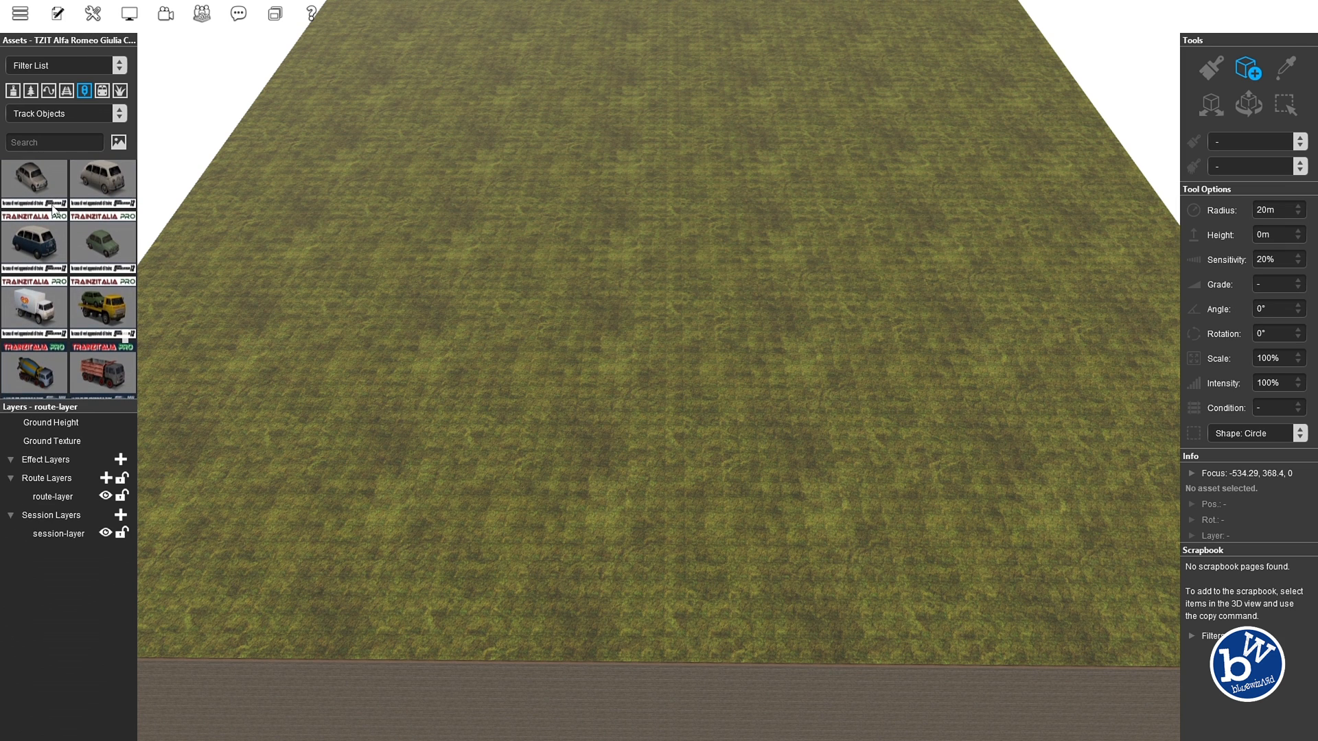
{"action": "scroll", "coordinate": [53, 207], "scroll_direction": "down", "scroll_amount": 10}
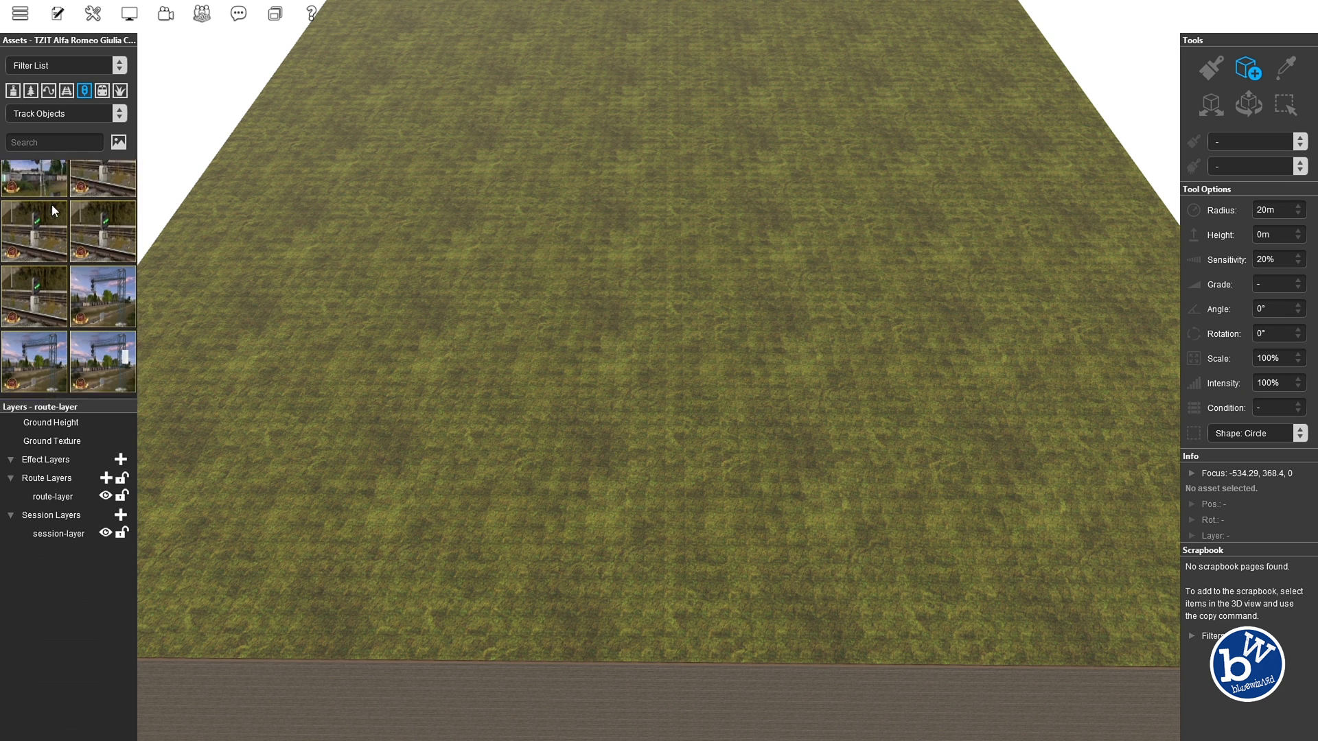
{"action": "scroll", "coordinate": [100, 254], "scroll_direction": "down", "scroll_amount": 4}
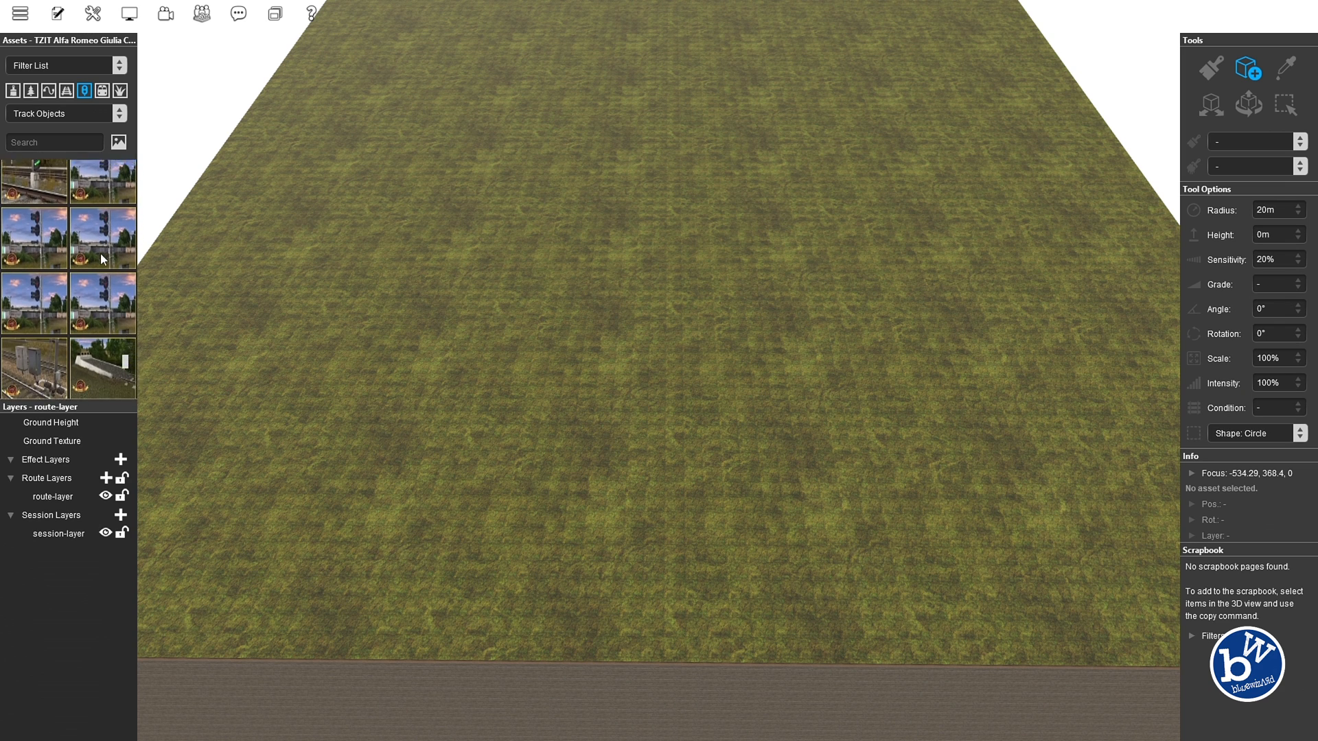
Browse the Trains and Presets asset categories
{"action": "left_click", "coordinate": [102, 90]}
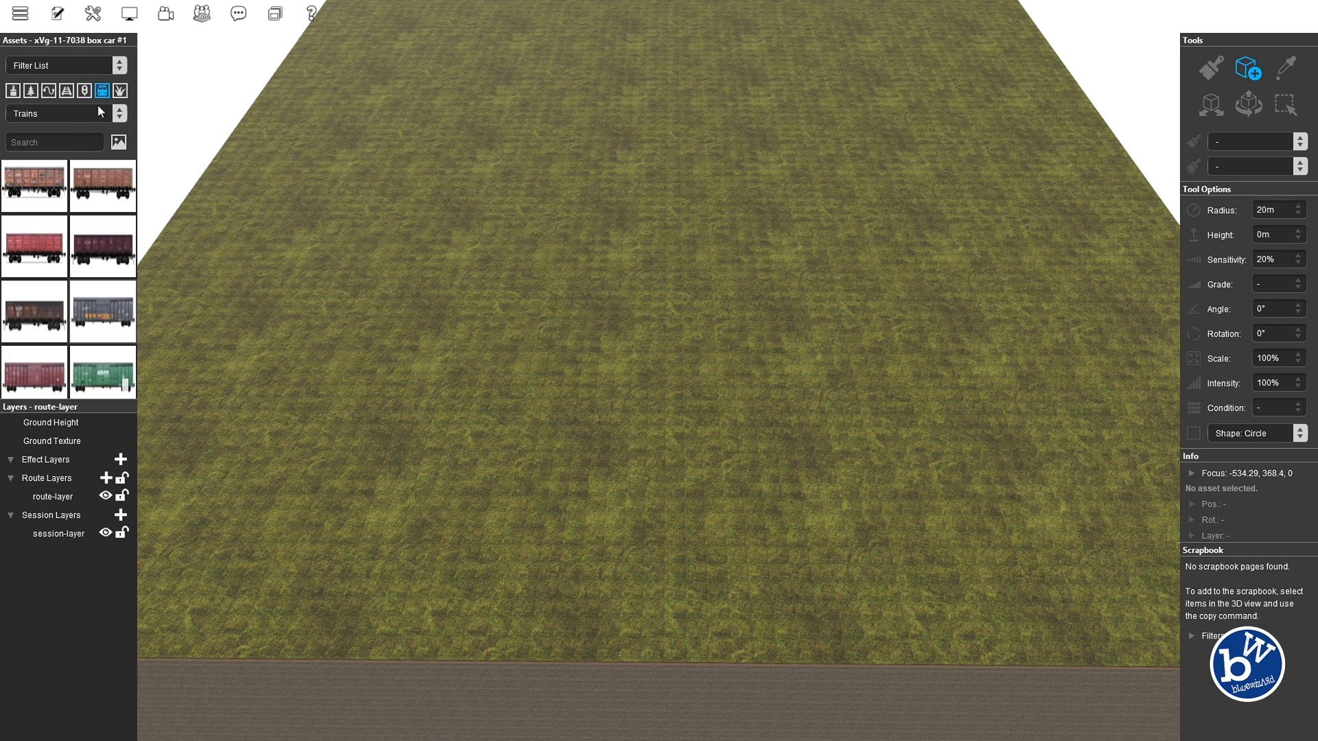
{"action": "scroll", "coordinate": [62, 220], "scroll_direction": "down", "scroll_amount": 8}
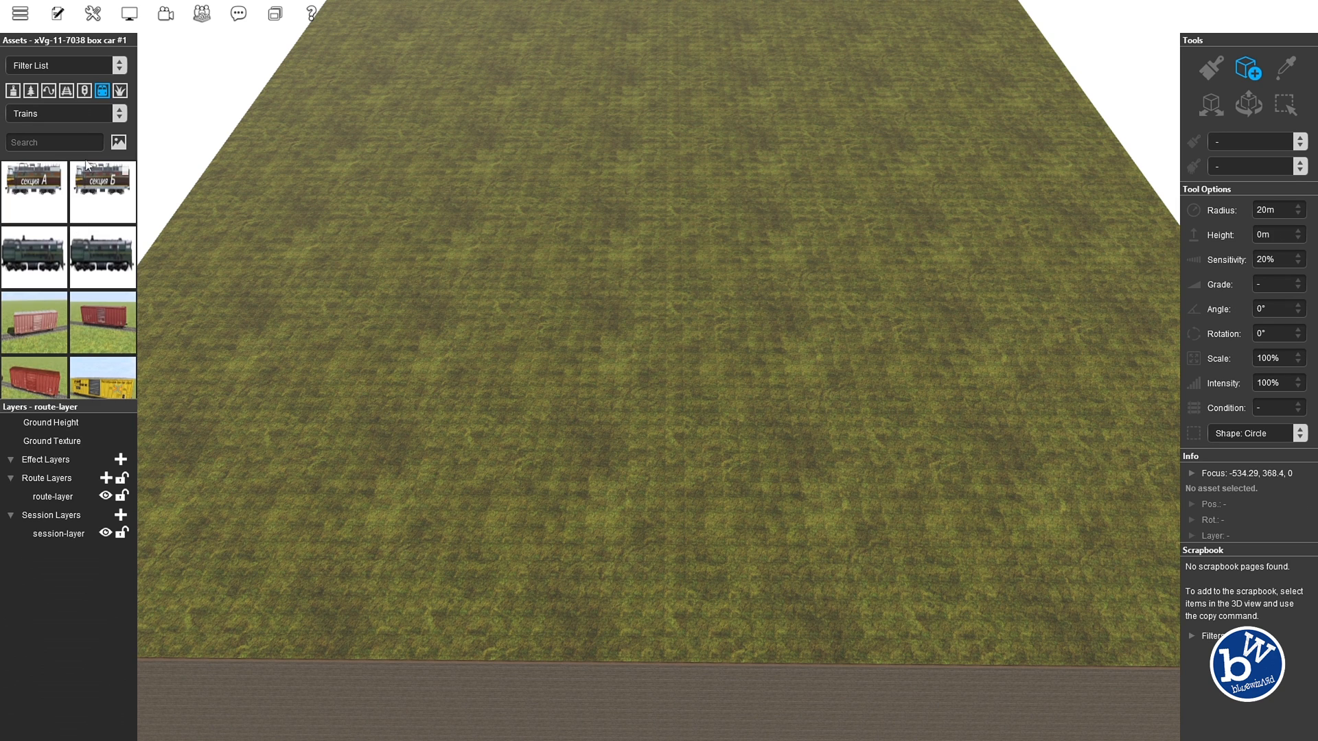
{"action": "left_click", "coordinate": [124, 92]}
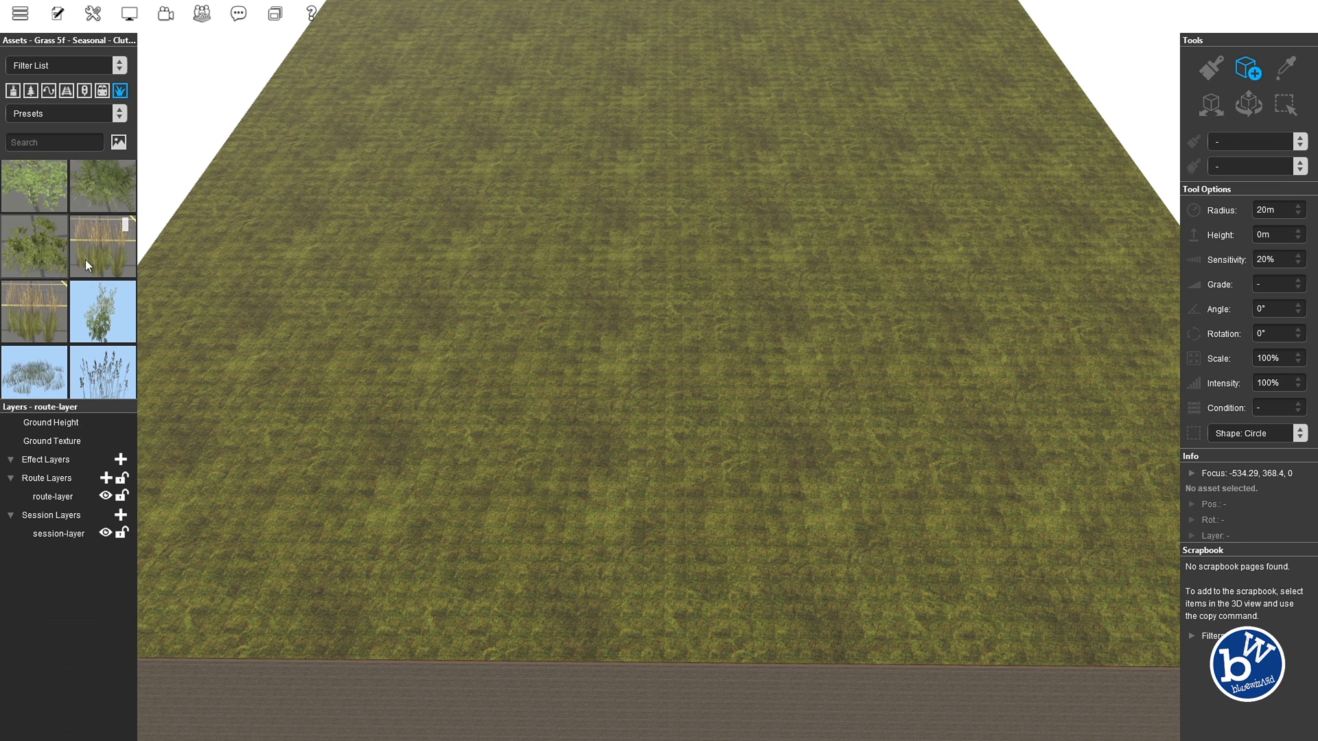
{"action": "scroll", "coordinate": [47, 196], "scroll_direction": "down", "scroll_amount": 15}
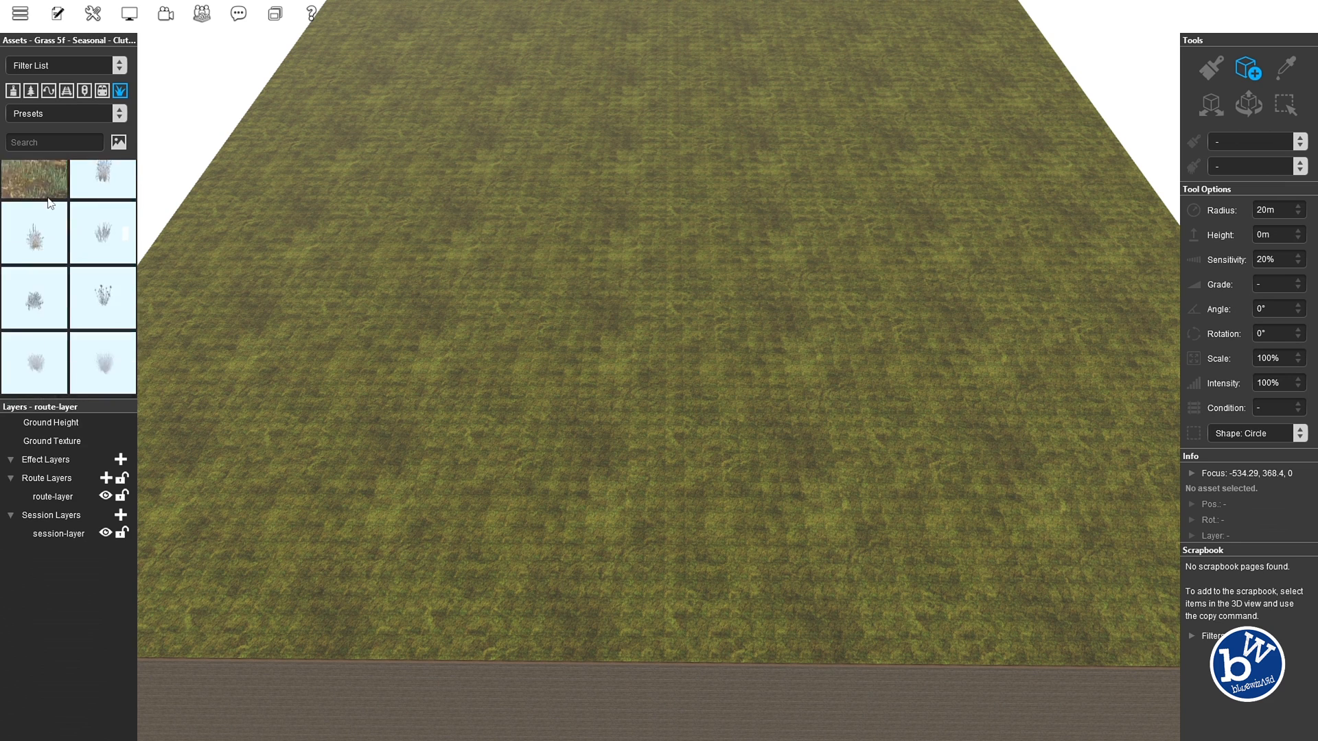
{"action": "scroll", "coordinate": [100, 225], "scroll_direction": "down", "scroll_amount": 5}
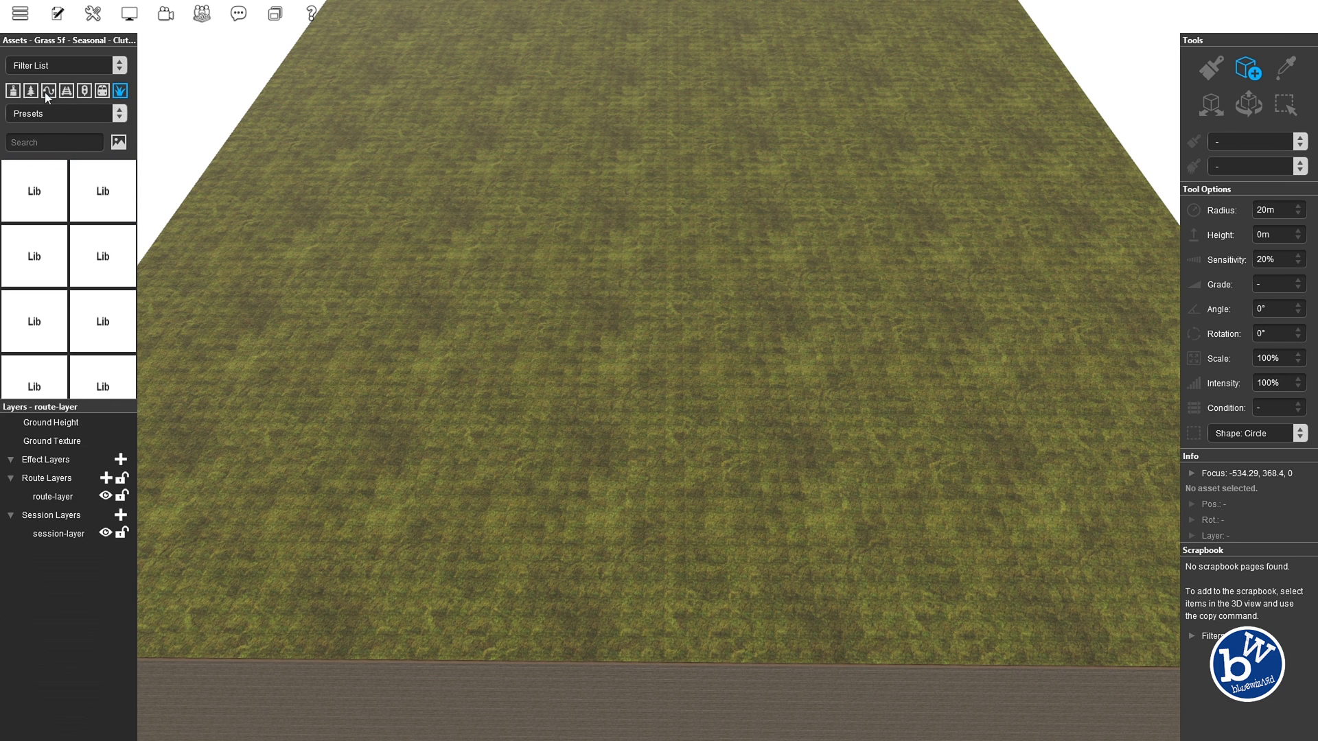
{"action": "scroll", "coordinate": [63, 260], "scroll_direction": "up", "scroll_amount": 10}
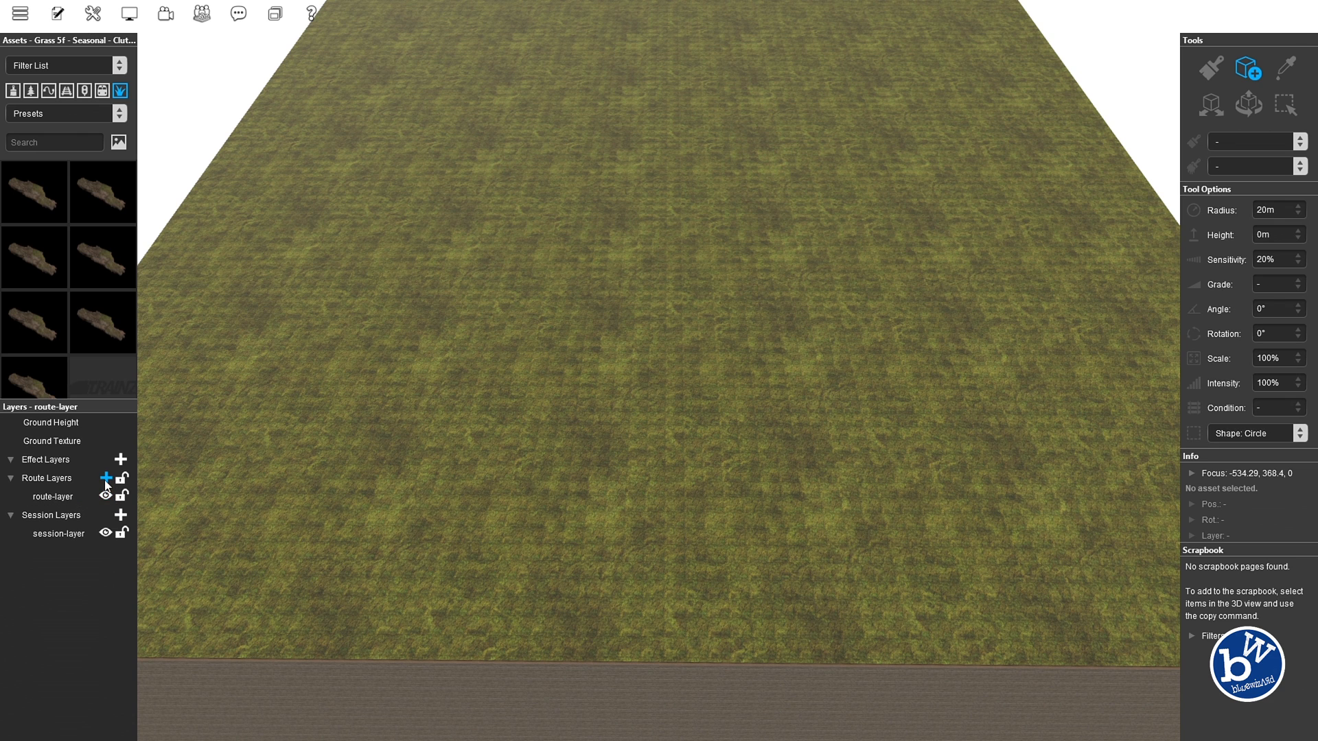
Alternate the active layer between route-layer and session-layer, leaving session-layer active
{"action": "left_click", "coordinate": [35, 496]}
{"action": "left_click", "coordinate": [56, 534]}
{"action": "left_click", "coordinate": [44, 498]}
{"action": "left_click", "coordinate": [53, 534]}
{"action": "left_click", "coordinate": [48, 497]}
{"action": "left_click", "coordinate": [58, 537]}
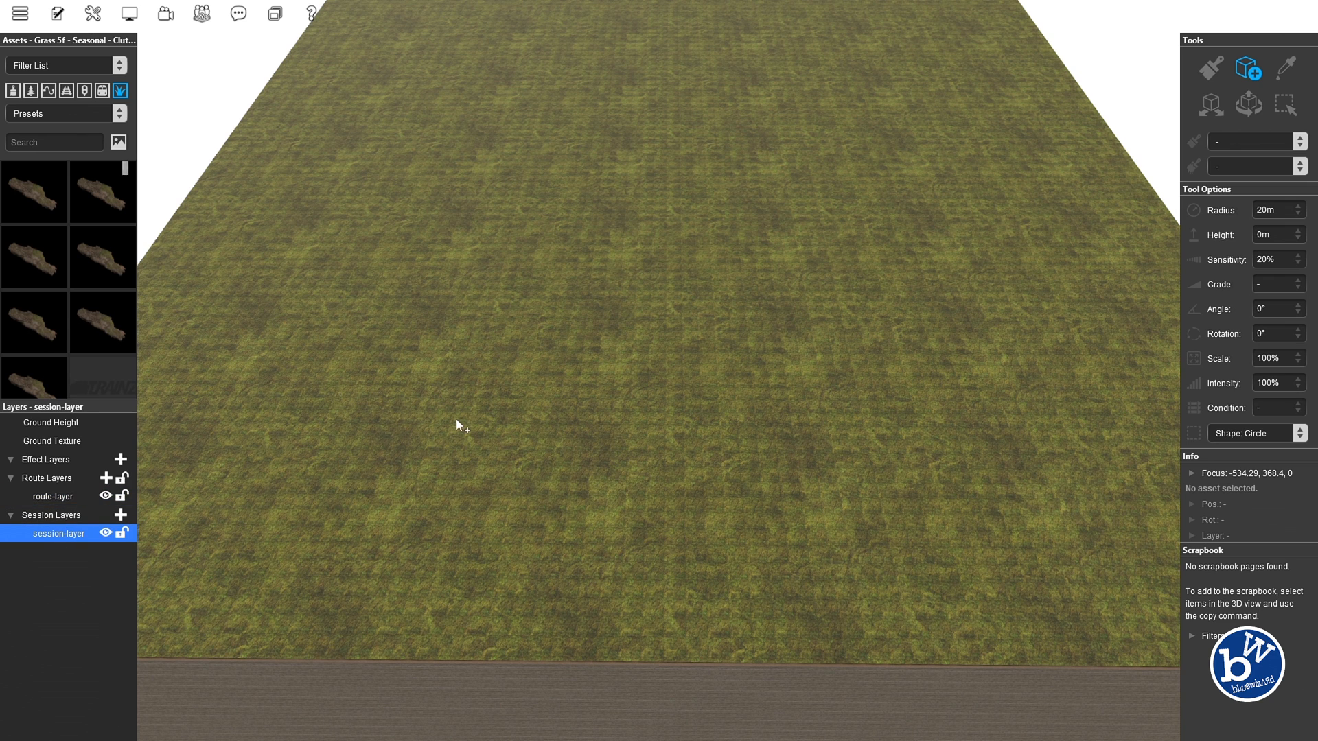
Make route-layer the active layer
{"action": "left_click", "coordinate": [49, 497]}
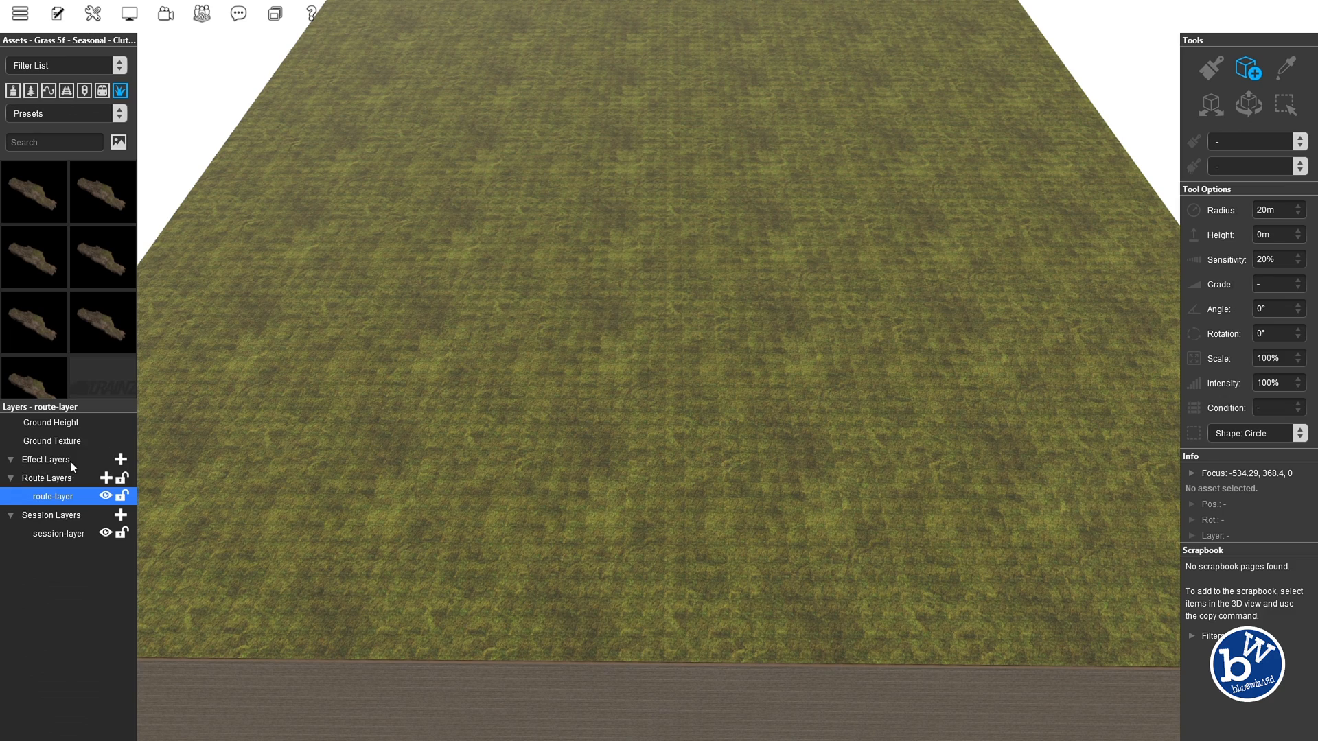
{"action": "right_click_drag", "start_coordinate": [497, 443], "coordinate": [594, 419]}
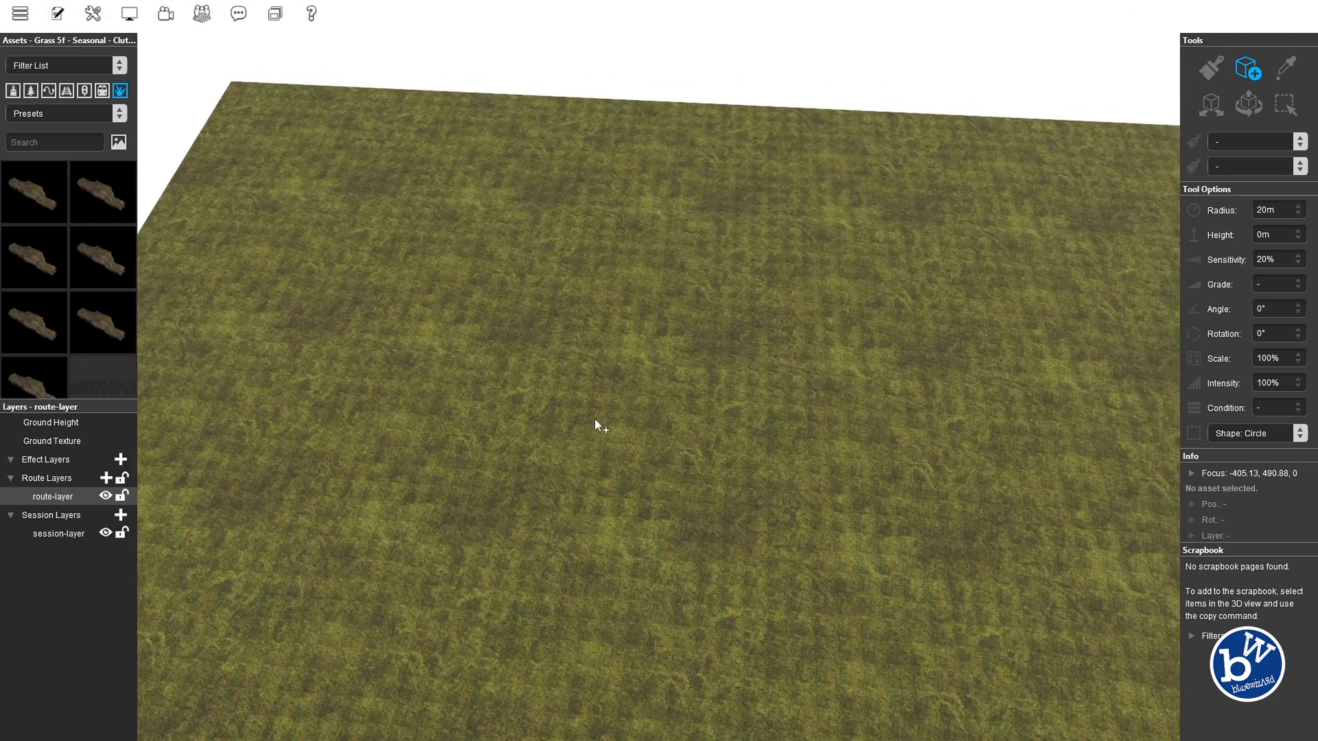
{"action": "mouse_move", "coordinate": [503, 311]}
{"action": "right_mouse_down"}
{"action": "mouse_move", "coordinate": [510, 343]}
{"action": "mouse_move", "coordinate": [837, 344]}
{"action": "right_mouse_up"}
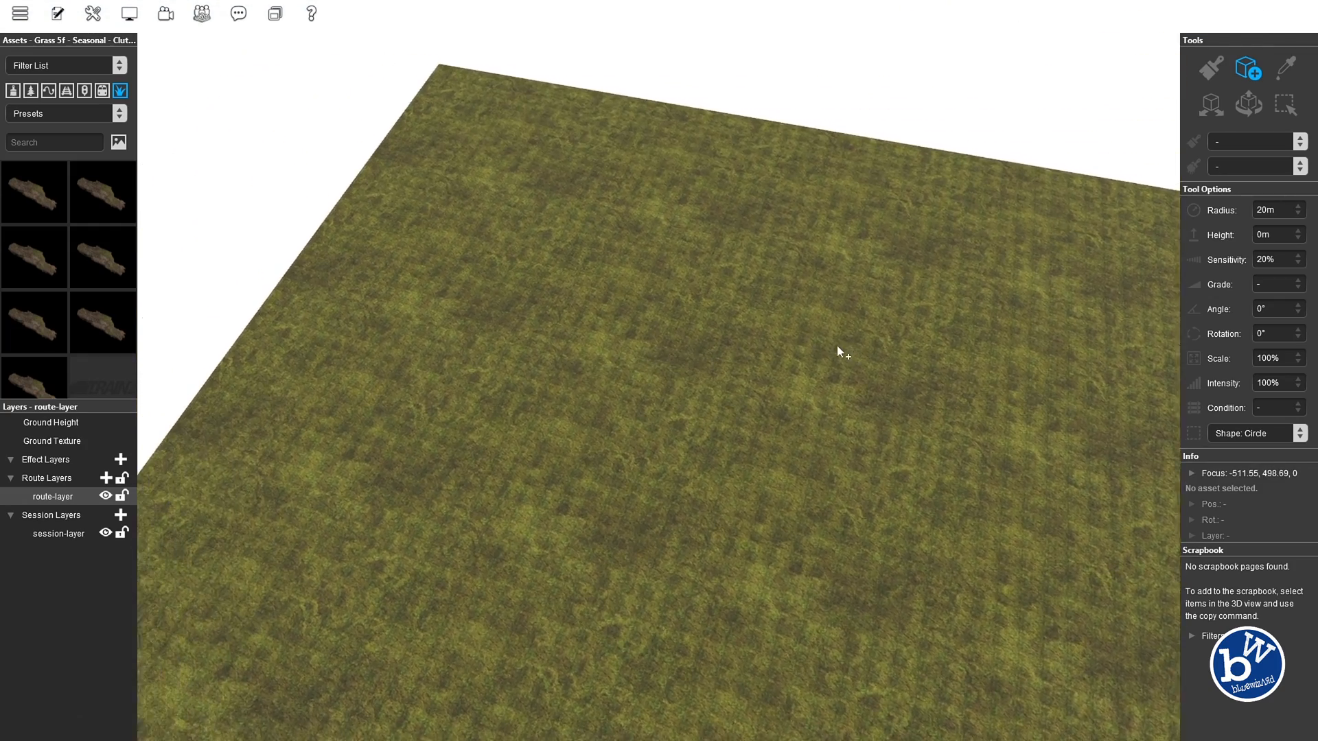
Configure the paint brush to work on Ground Height with the Set Height action
{"action": "left_click", "coordinate": [1212, 67]}
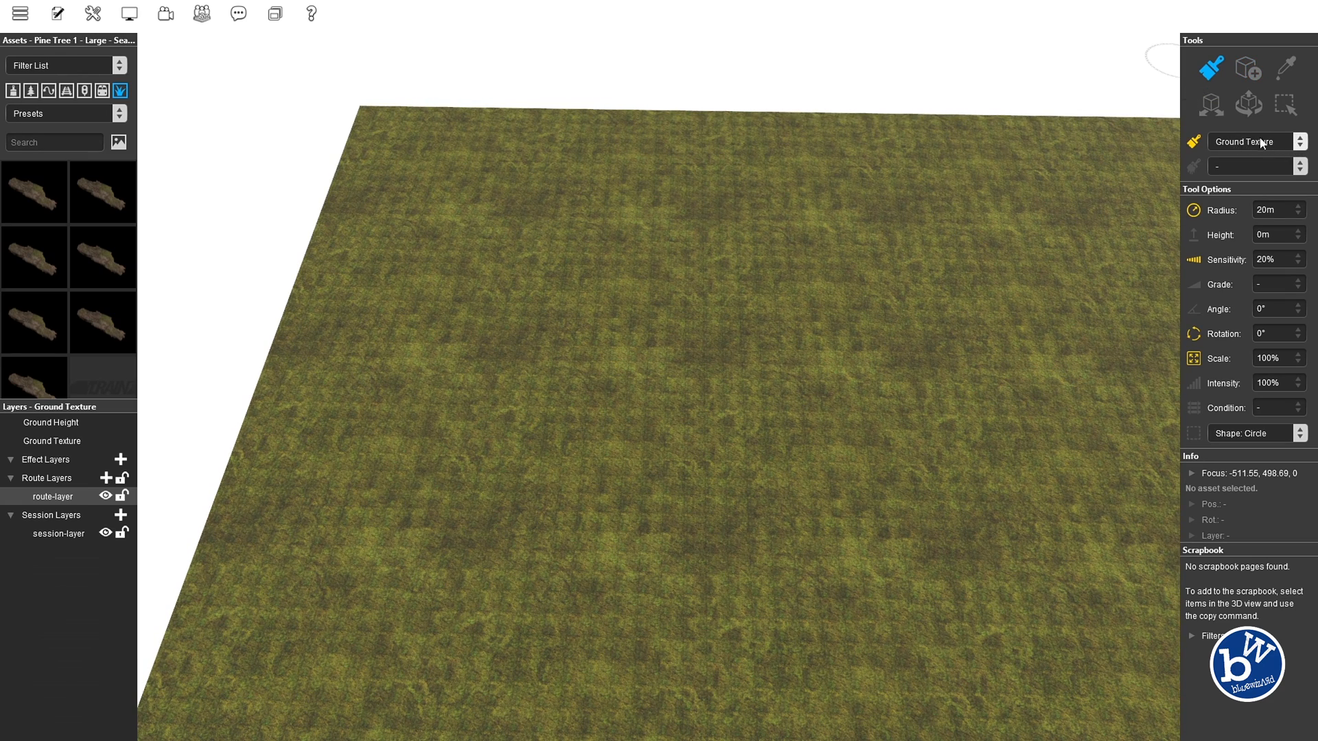
{"action": "left_click", "coordinate": [1299, 144]}
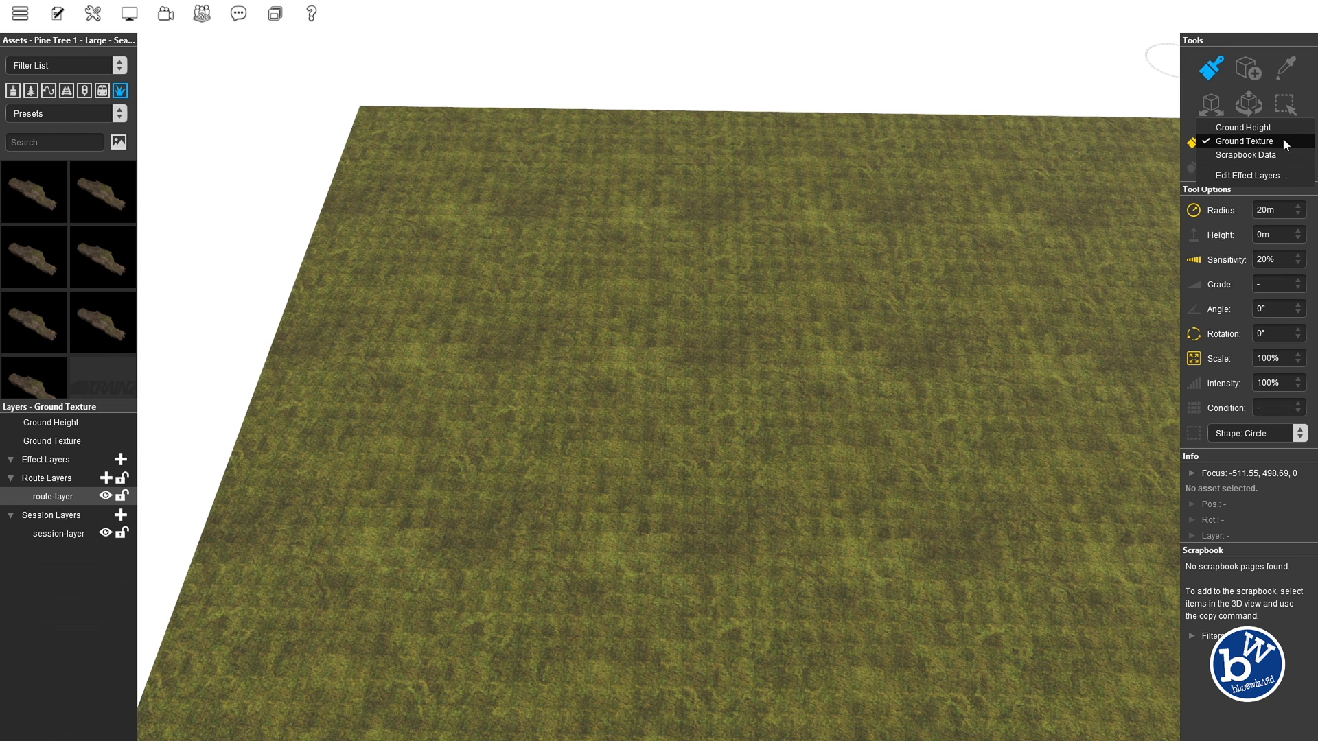
{"action": "left_click", "coordinate": [1261, 128]}
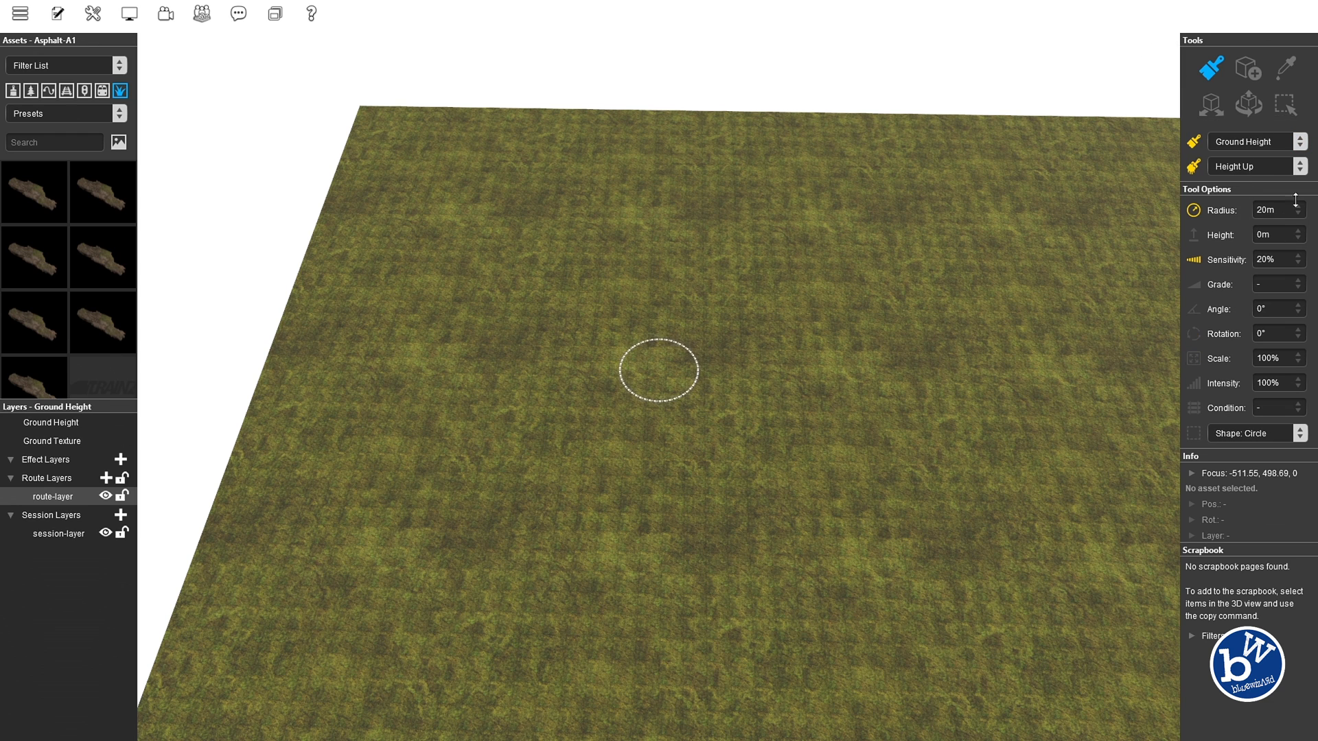
{"action": "left_click", "coordinate": [1298, 167]}
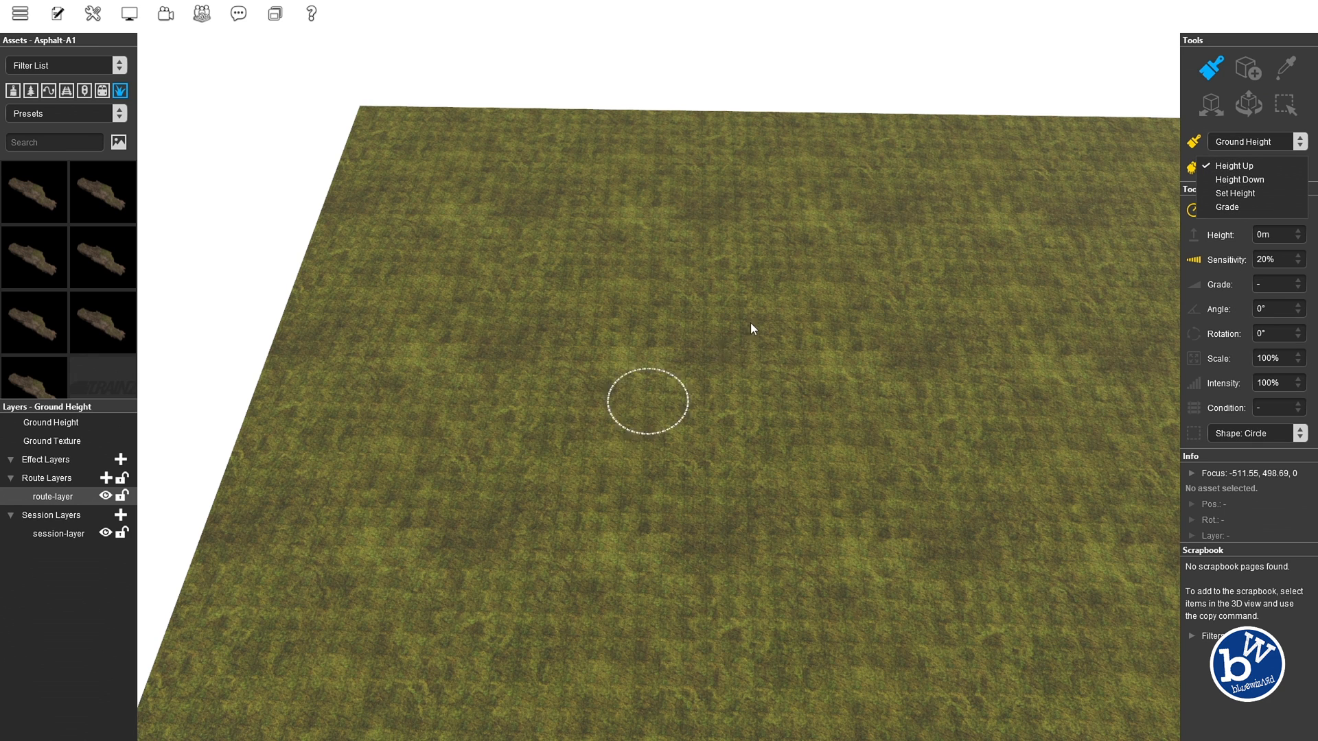
{"action": "left_click", "coordinate": [1235, 194]}
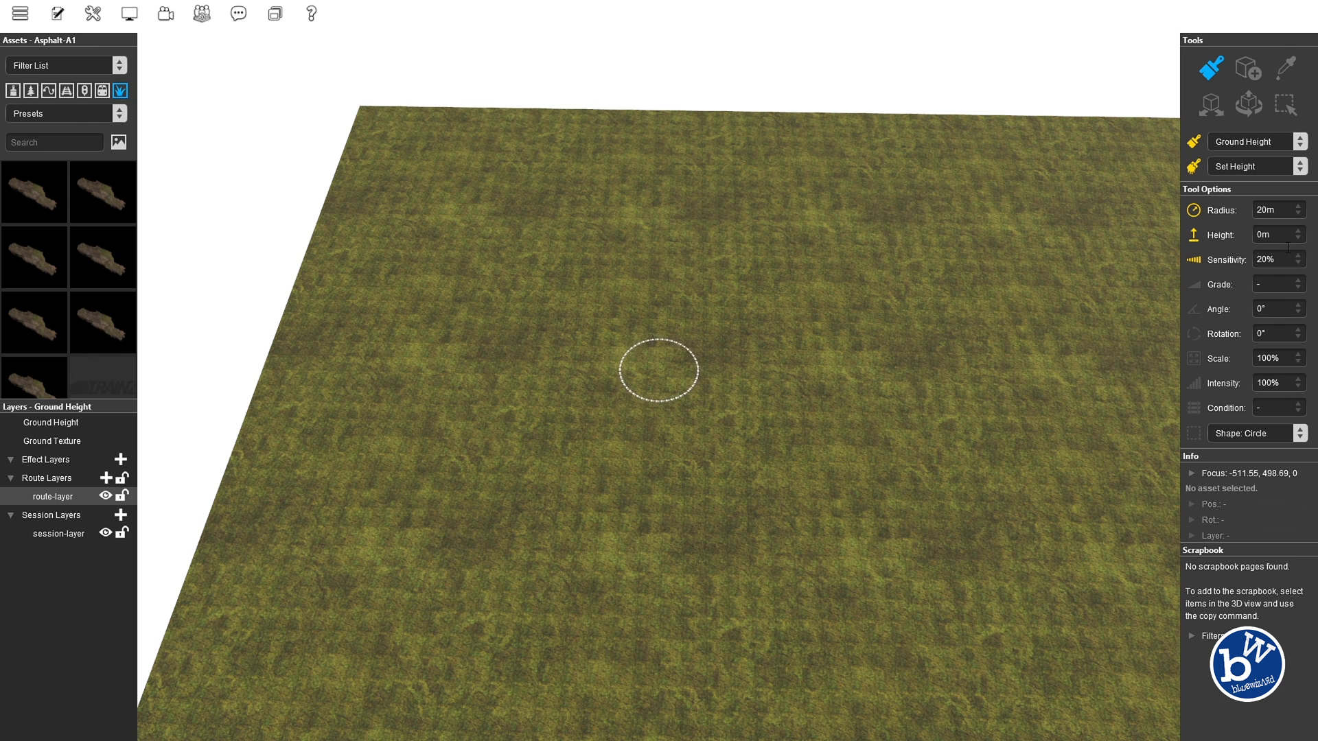
Set the brush height to -5.8 m and radius to 73 m, and paint a sunken strip from the baseboard edge inward
{"action": "left_click", "coordinate": [1257, 237]}
{"action": "left_click_drag", "start_coordinate": [1298, 234], "coordinate": [1298, 212]}
{"action": "mouse_move", "coordinate": [892, 308]}
{"action": "right_mouse_down"}
{"action": "mouse_move", "coordinate": [1003, 308]}
{"action": "mouse_move", "coordinate": [875, 274]}
{"action": "mouse_move", "coordinate": [844, 331]}
{"action": "mouse_move", "coordinate": [711, 377]}
{"action": "mouse_move", "coordinate": [729, 400]}
{"action": "mouse_move", "coordinate": [724, 426]}
{"action": "mouse_move", "coordinate": [655, 422]}
{"action": "mouse_move", "coordinate": [888, 340]}
{"action": "right_mouse_up"}
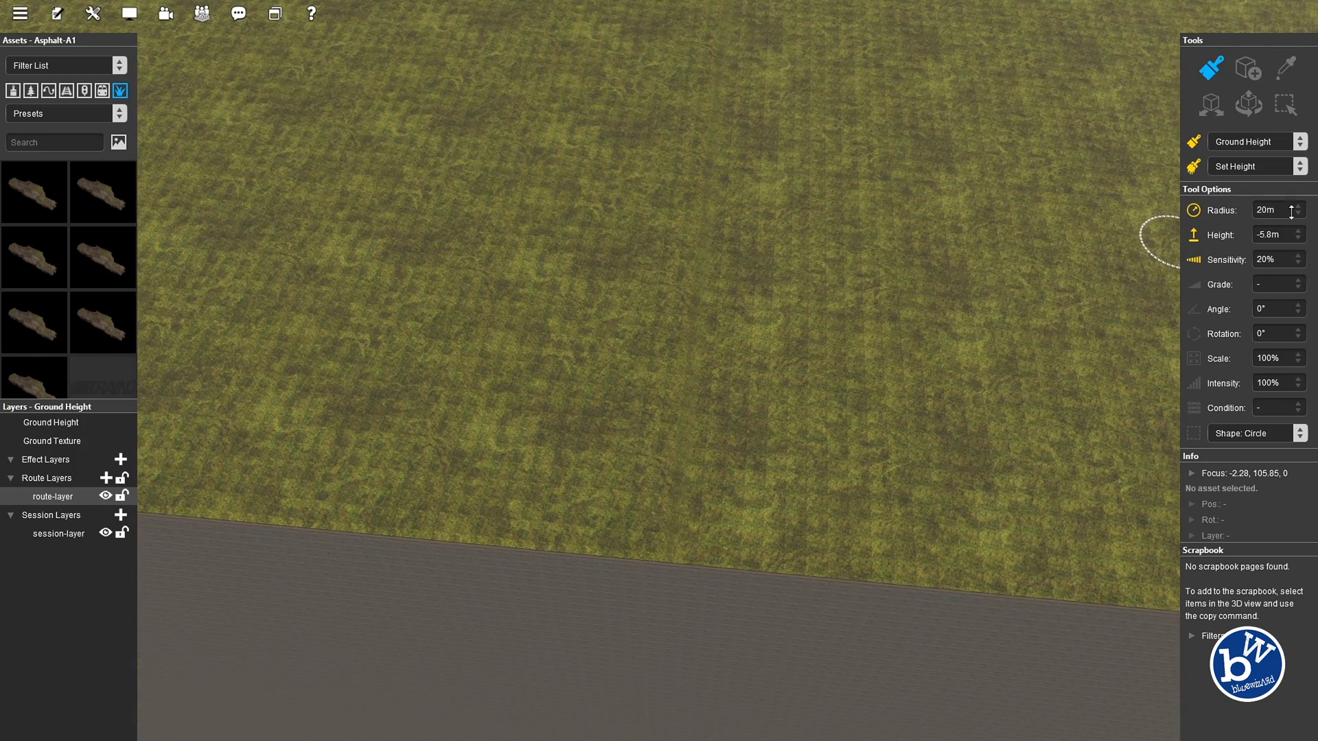
{"action": "left_click_drag", "start_coordinate": [1296, 211], "coordinate": [1294, 175]}
{"action": "right_click_drag", "start_coordinate": [803, 297], "coordinate": [664, 460]}
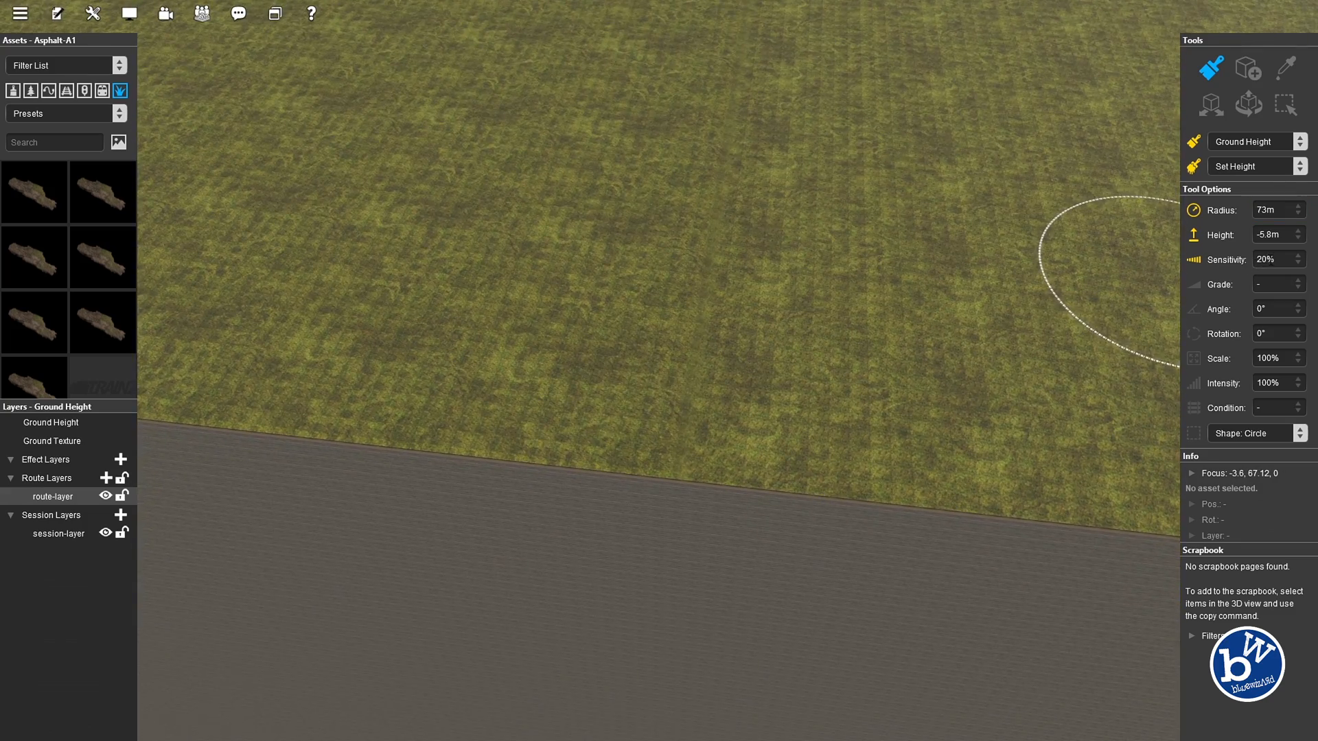
{"action": "left_click_drag", "start_coordinate": [707, 476], "coordinate": [743, 149]}
{"action": "key", "text": "Down"}
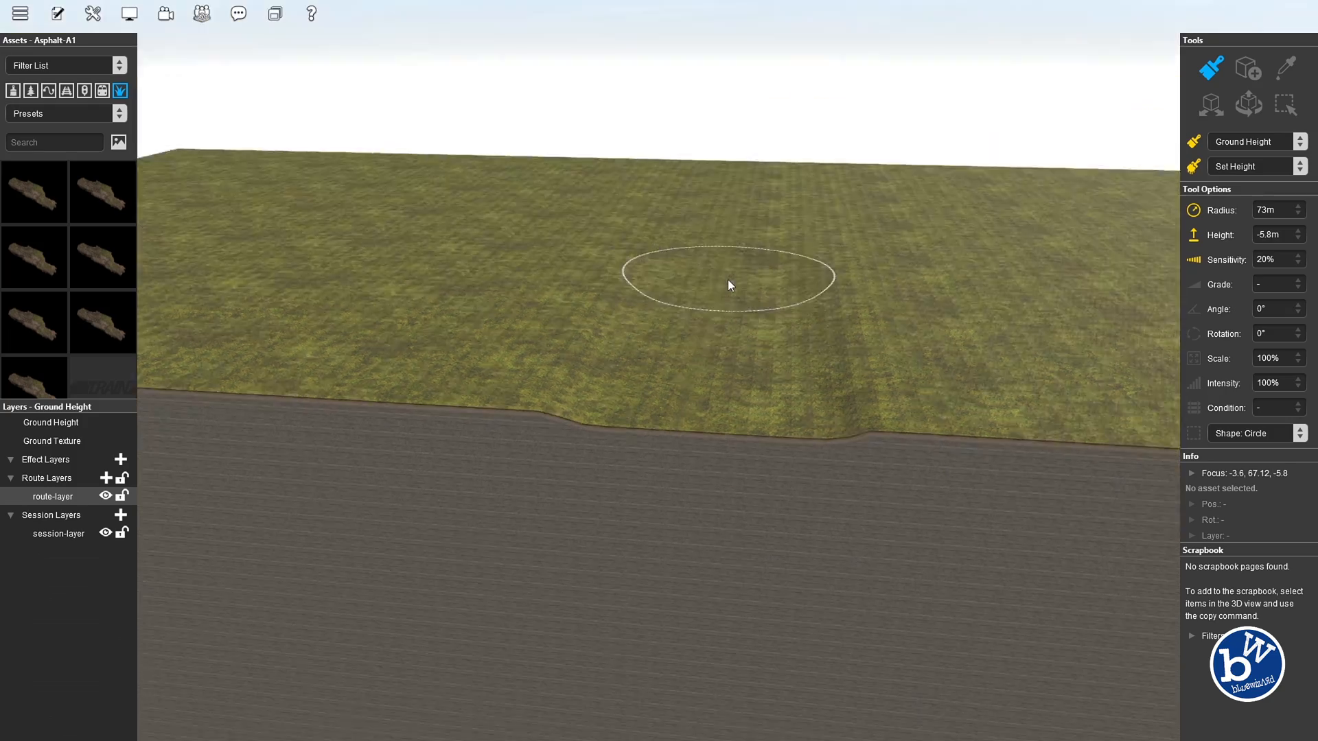
Set the brush height to -19.7 m and paint a deeper channel along the sunken strip across the baseboard
{"action": "key", "text": "Up"}
{"action": "left_click_drag", "start_coordinate": [1297, 235], "coordinate": [1303, 329]}
{"action": "left_click_drag", "start_coordinate": [671, 464], "coordinate": [724, 88]}
{"action": "key", "text": "Up"}
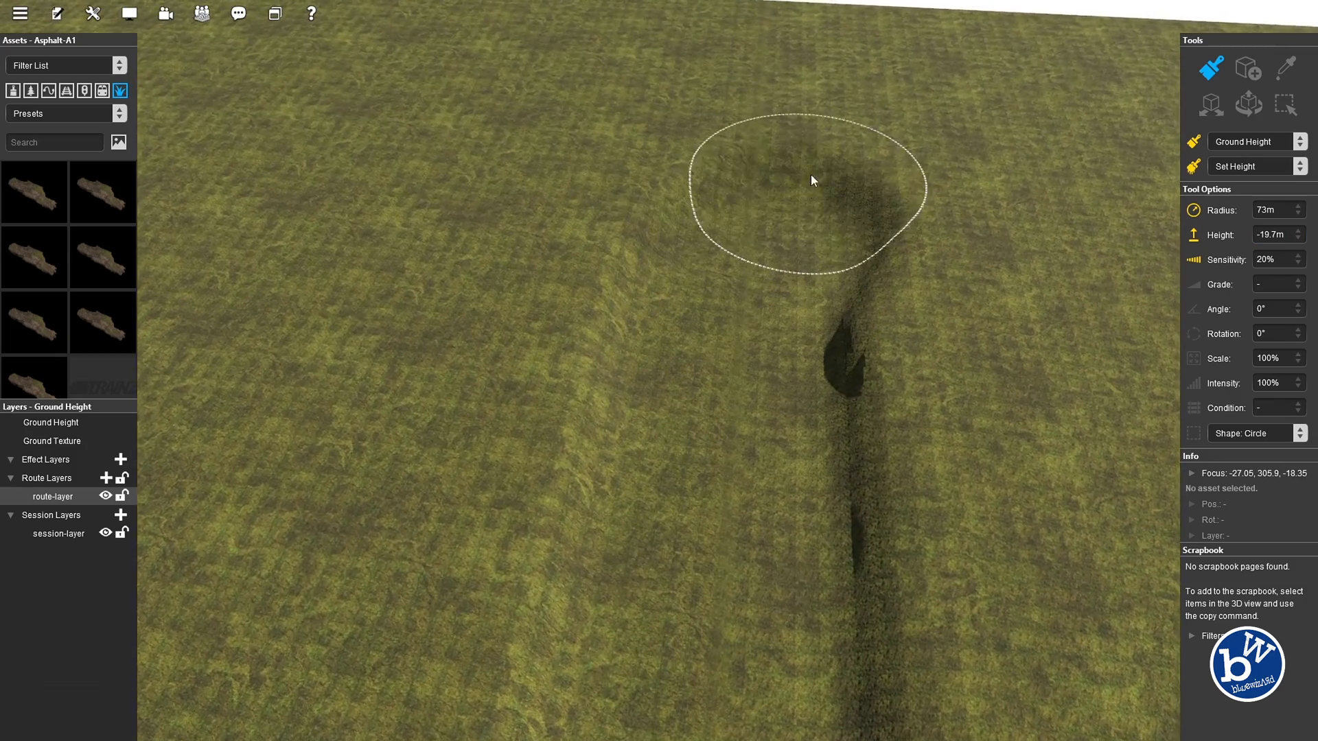
{"action": "mouse_move", "coordinate": [811, 176]}
{"action": "left_mouse_down"}
{"action": "mouse_move", "coordinate": [817, 60]}
{"action": "mouse_move", "coordinate": [804, 10]}
{"action": "left_mouse_up"}
{"action": "mouse_move", "coordinate": [687, 336]}
{"action": "right_mouse_down"}
{"action": "mouse_move", "coordinate": [706, 448]}
{"action": "mouse_move", "coordinate": [658, 431]}
{"action": "mouse_move", "coordinate": [670, 373]}
{"action": "mouse_move", "coordinate": [545, 293]}
{"action": "mouse_move", "coordinate": [340, 329]}
{"action": "mouse_move", "coordinate": [624, 340]}
{"action": "mouse_move", "coordinate": [693, 316]}
{"action": "mouse_move", "coordinate": [647, 316]}
{"action": "mouse_move", "coordinate": [566, 351]}
{"action": "mouse_move", "coordinate": [649, 361]}
{"action": "mouse_move", "coordinate": [611, 354]}
{"action": "right_mouse_up"}
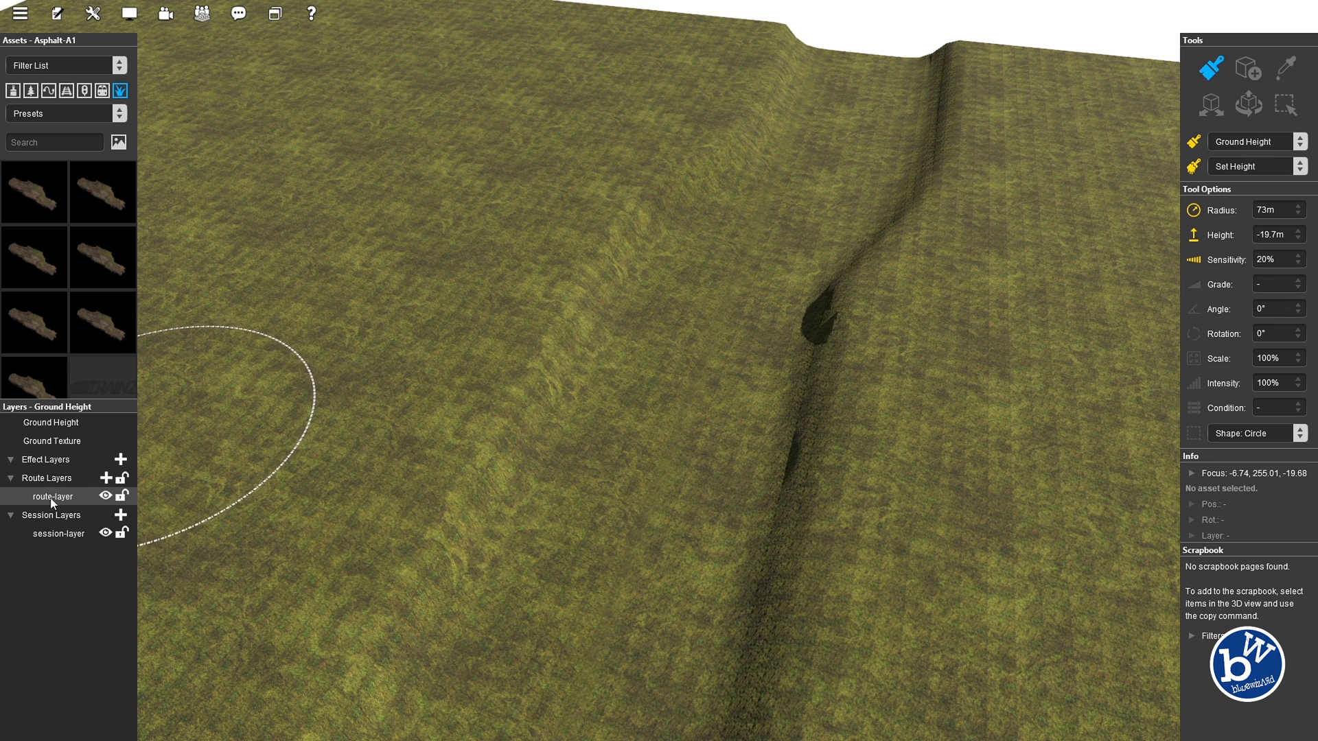
Leave terrain painting and create a new effect layer named Water with the effect type Water
{"action": "left_click", "coordinate": [1211, 105]}
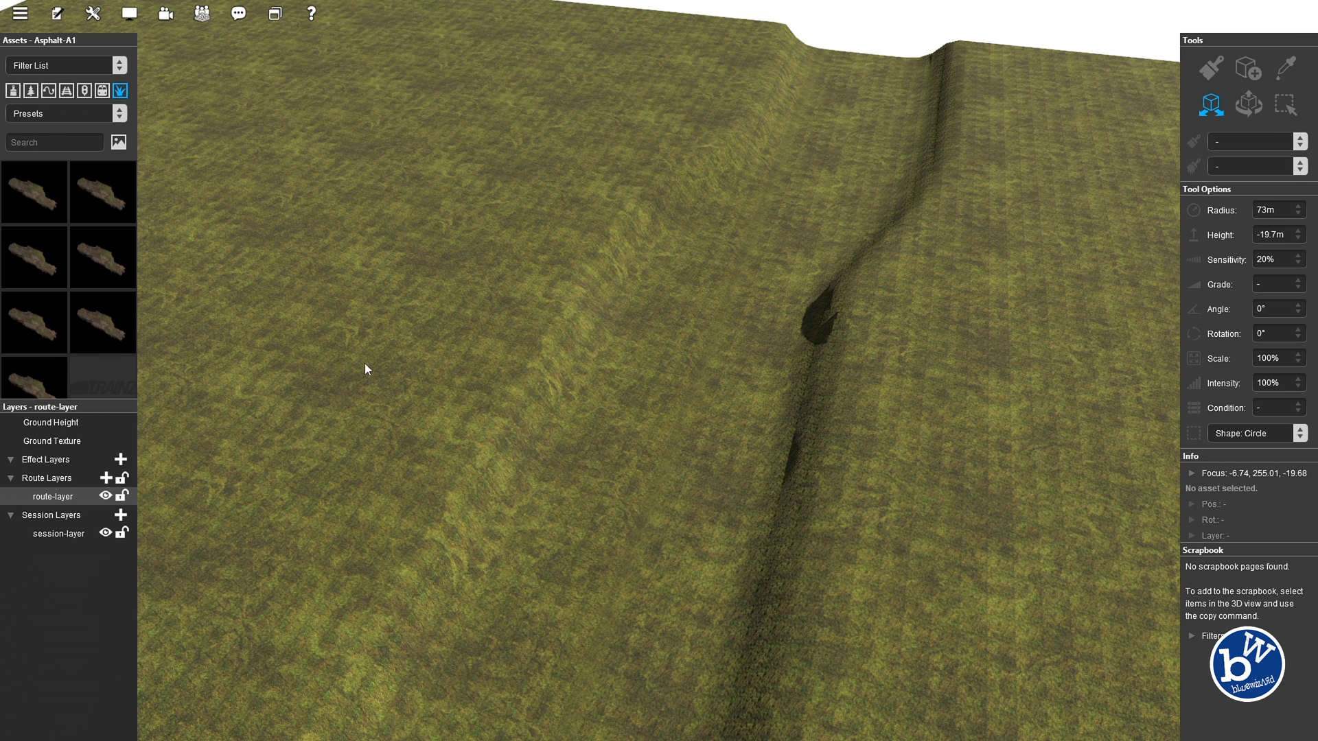
{"action": "left_click", "coordinate": [120, 460]}
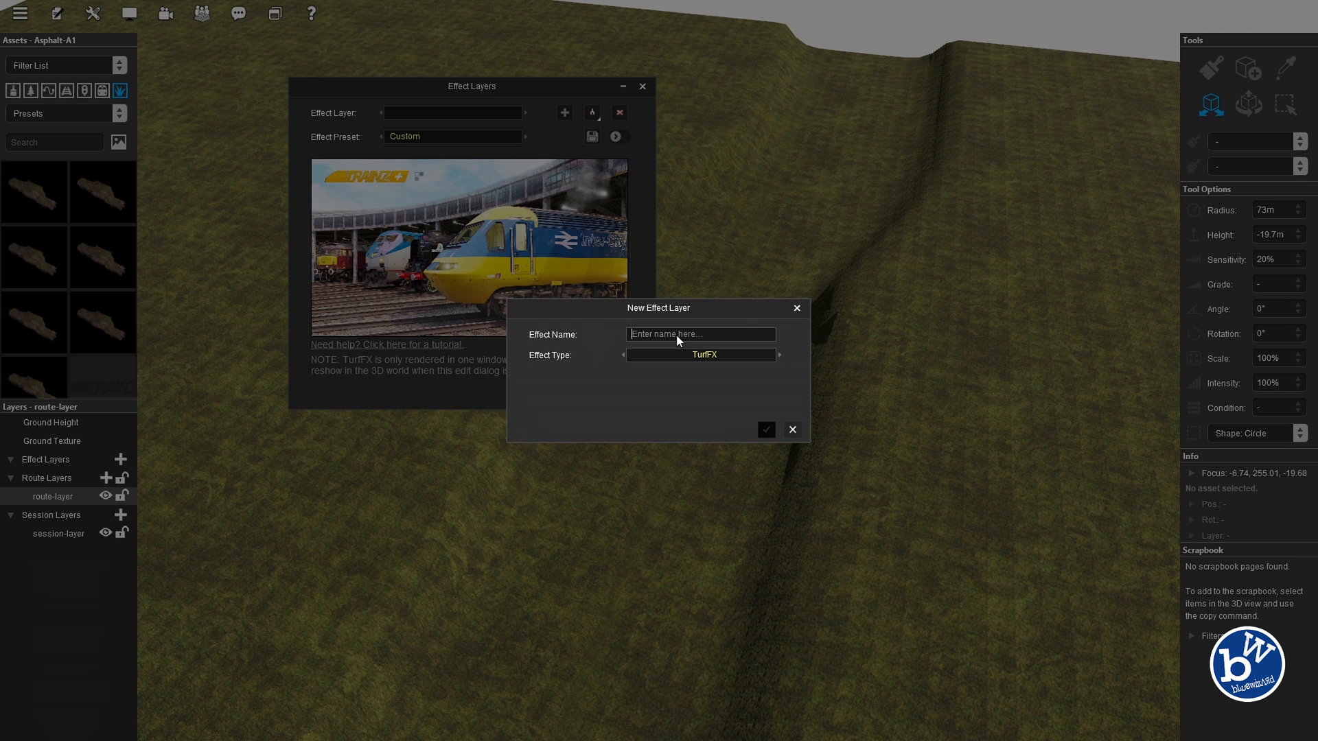
{"action": "type", "text": "Water"}
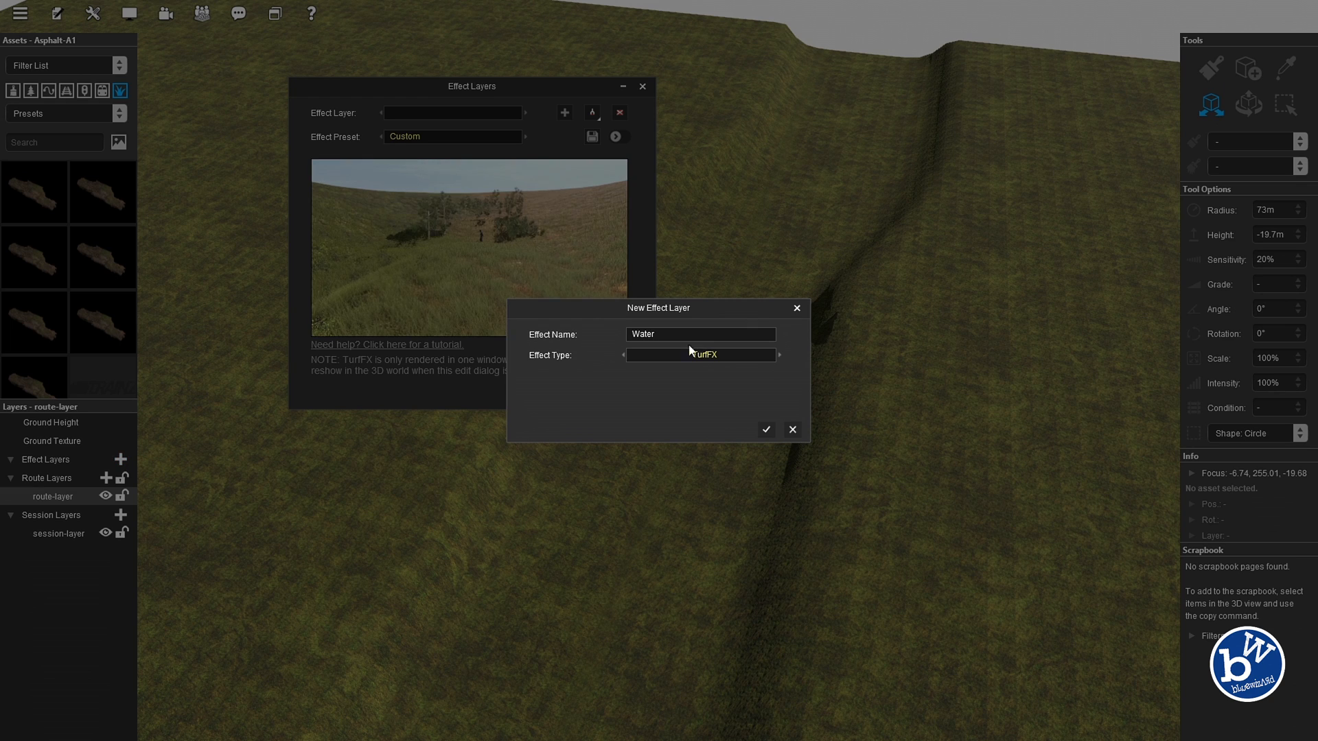
{"action": "left_click", "coordinate": [705, 357]}
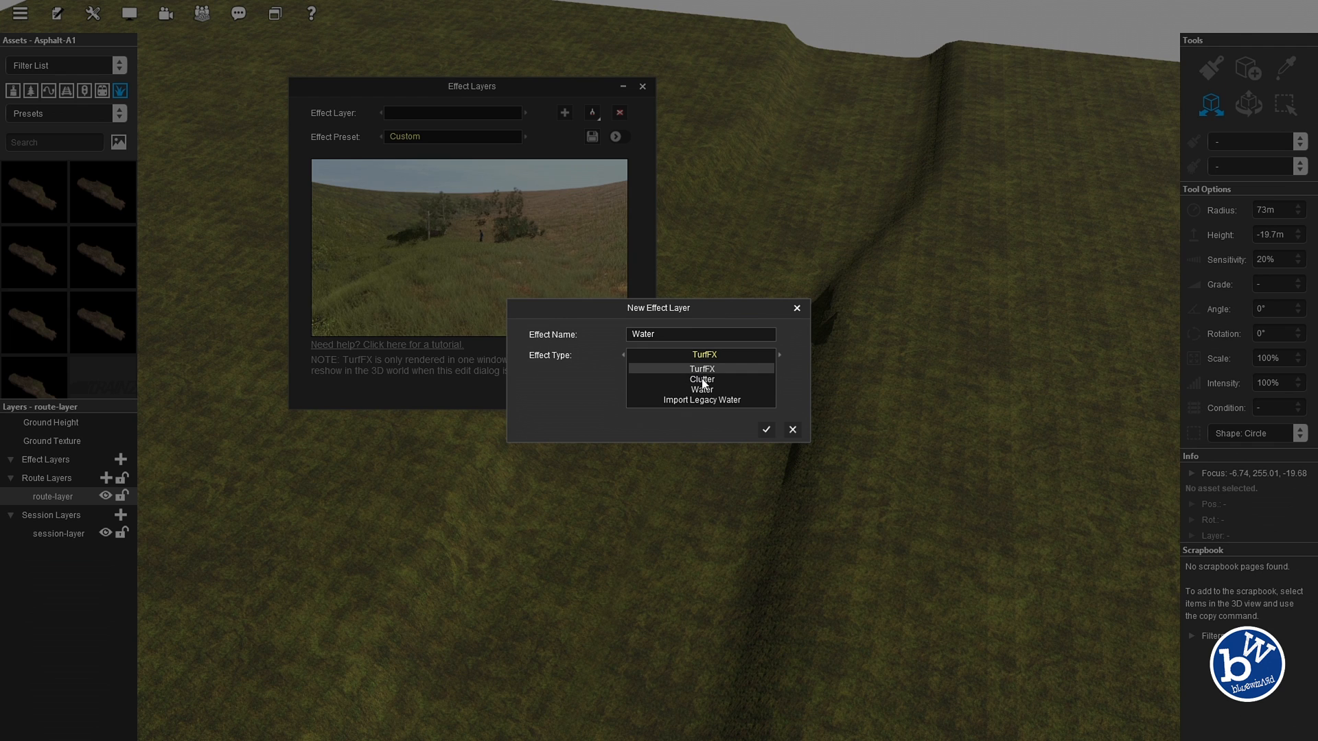
{"action": "left_click", "coordinate": [704, 390]}
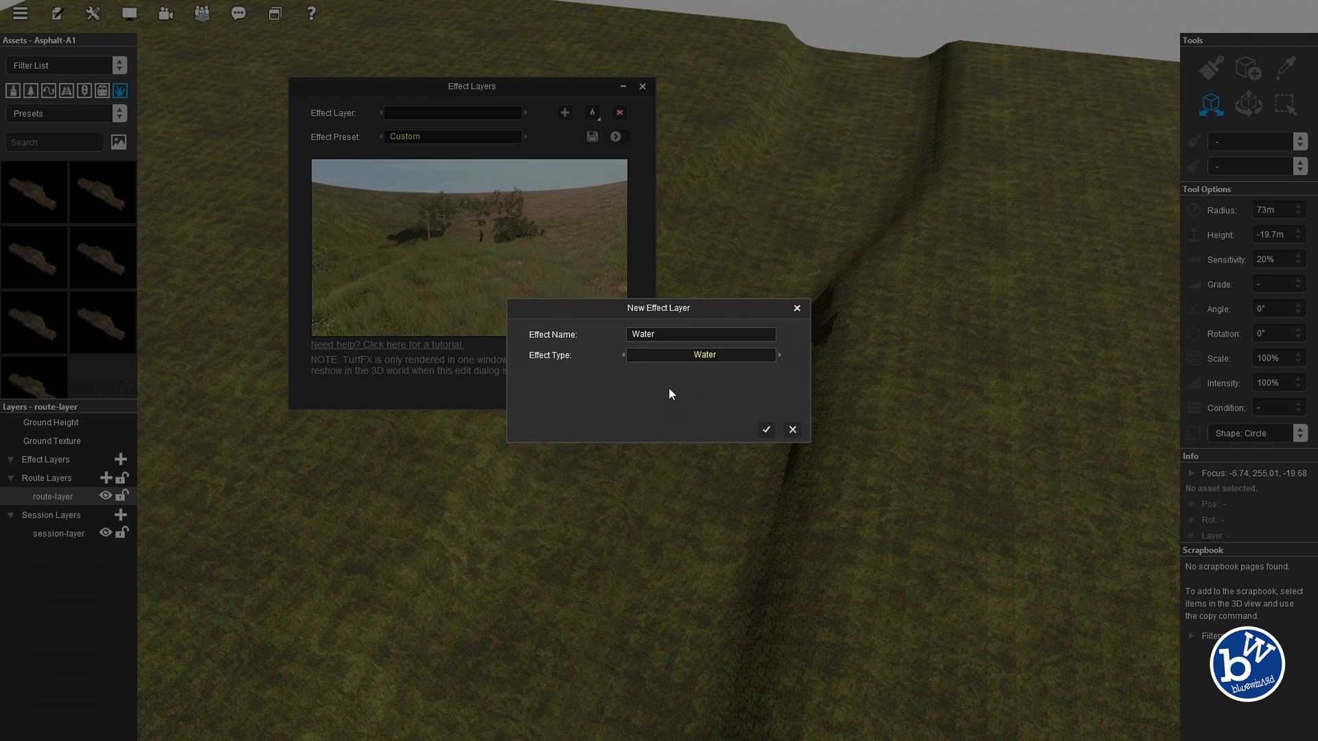
{"action": "left_click", "coordinate": [766, 431]}
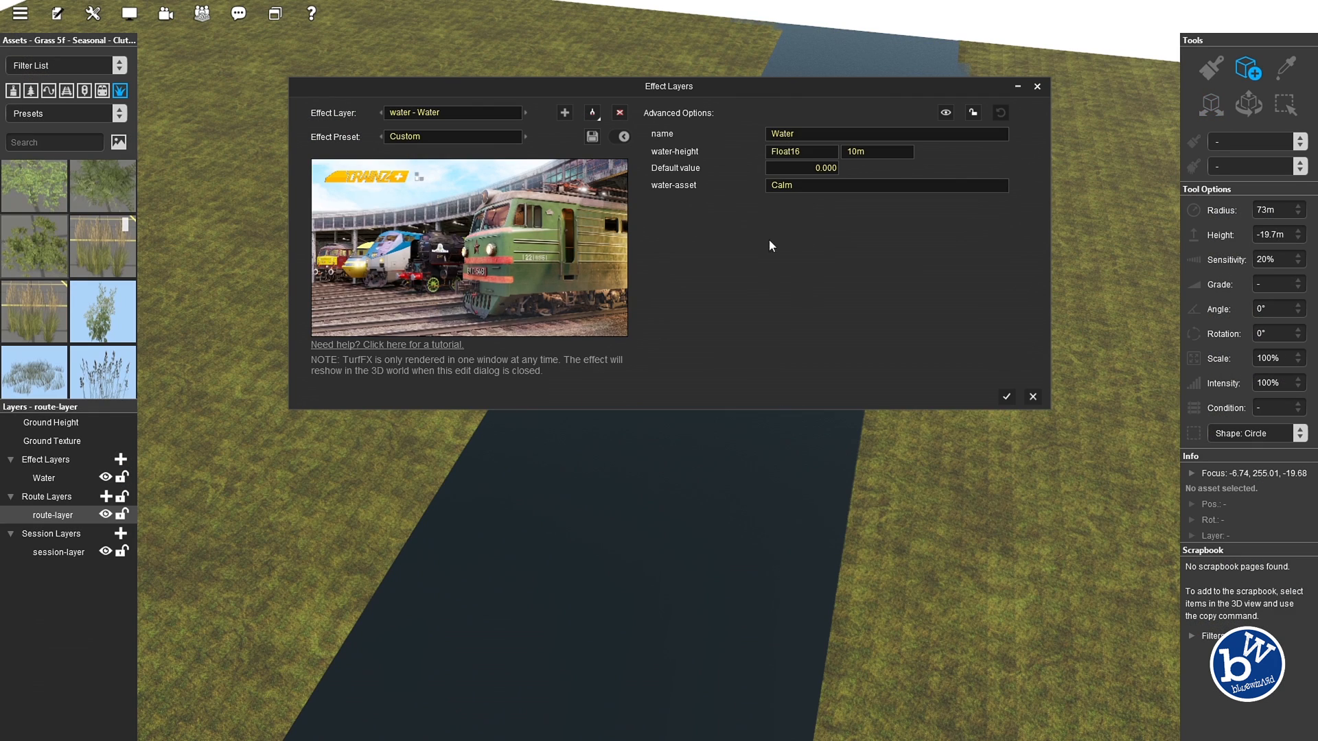
Move the effect layer settings clear of the river and try Big Ripples as the water-asset
{"action": "left_click_drag", "start_coordinate": [739, 92], "coordinate": [624, 205]}
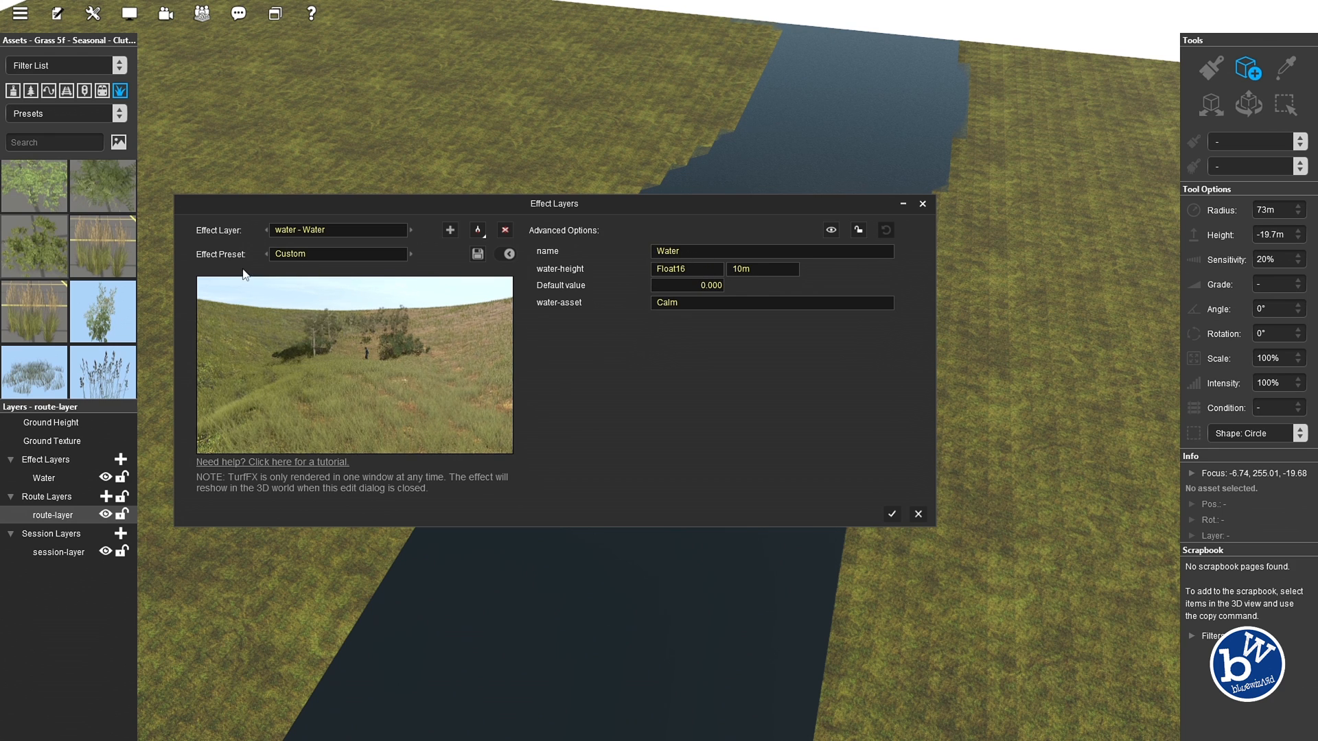
{"action": "left_click", "coordinate": [351, 254]}
{"action": "left_click", "coordinate": [710, 303]}
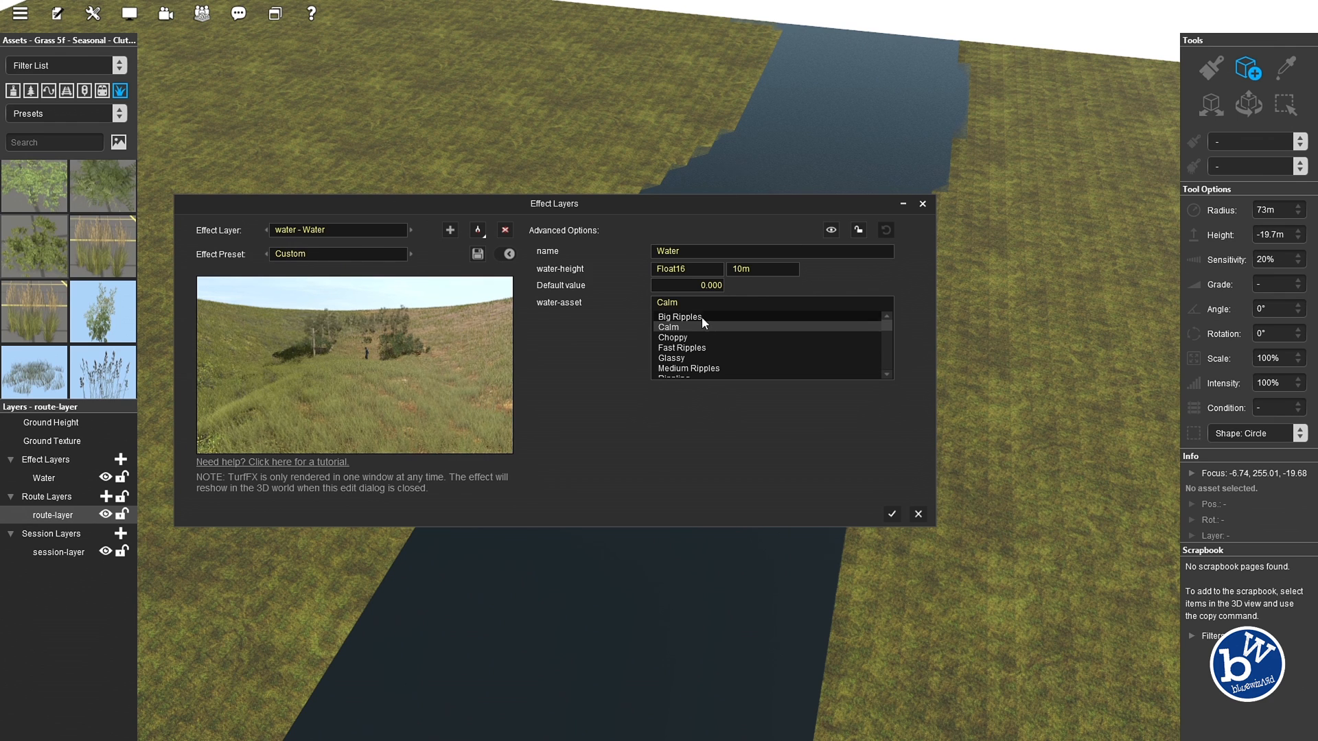
{"action": "left_click_drag", "start_coordinate": [659, 203], "coordinate": [549, 36]}
{"action": "scroll", "coordinate": [692, 505], "scroll_direction": "up", "scroll_amount": 8}
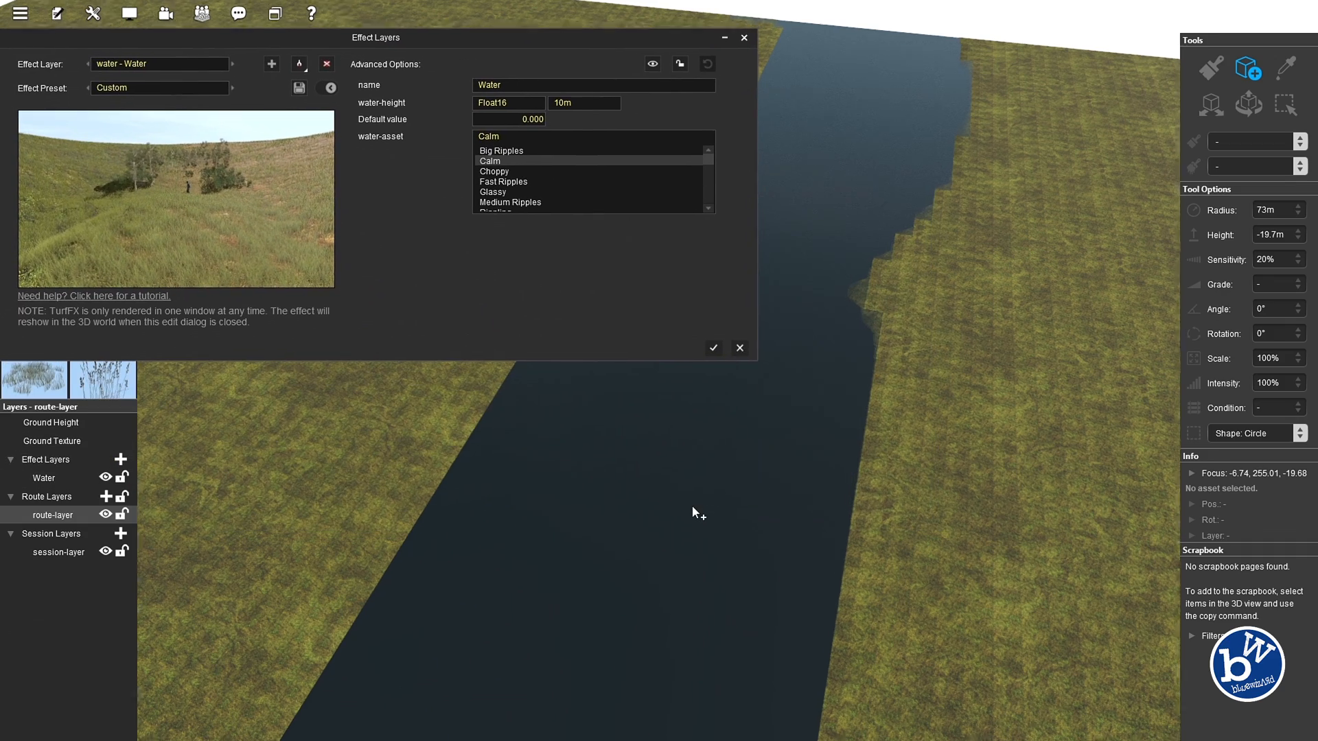
{"action": "key", "text": "Down"}
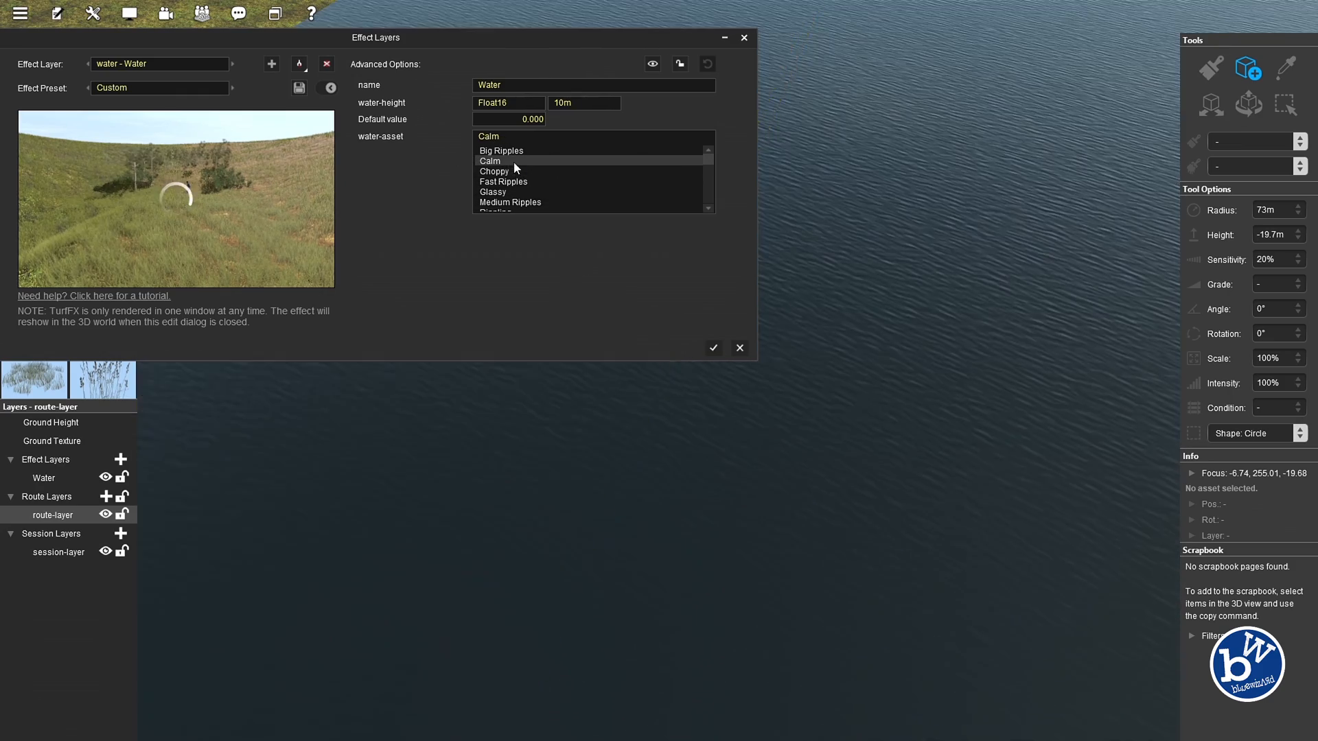
{"action": "left_click", "coordinate": [501, 151]}
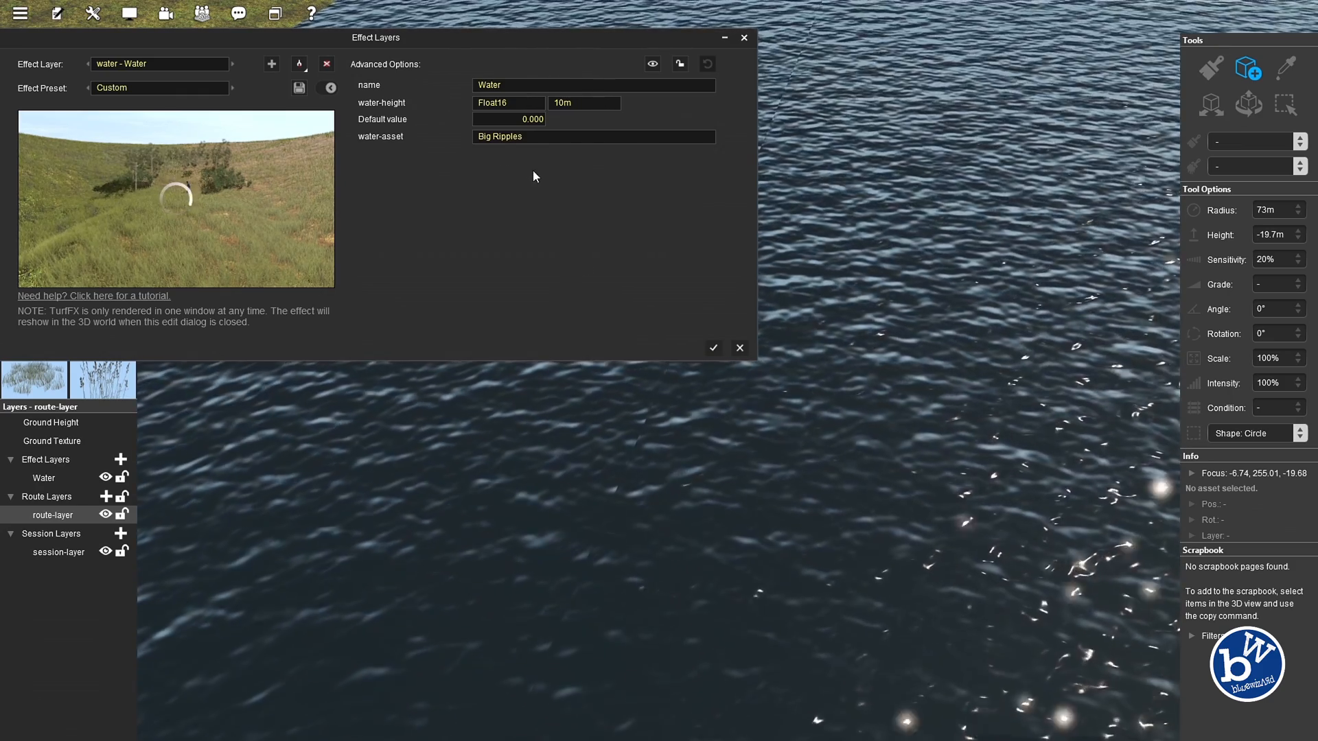
Preview the water-asset options in turn from Calm through Small waves water on the river surface
{"action": "left_click", "coordinate": [525, 141]}
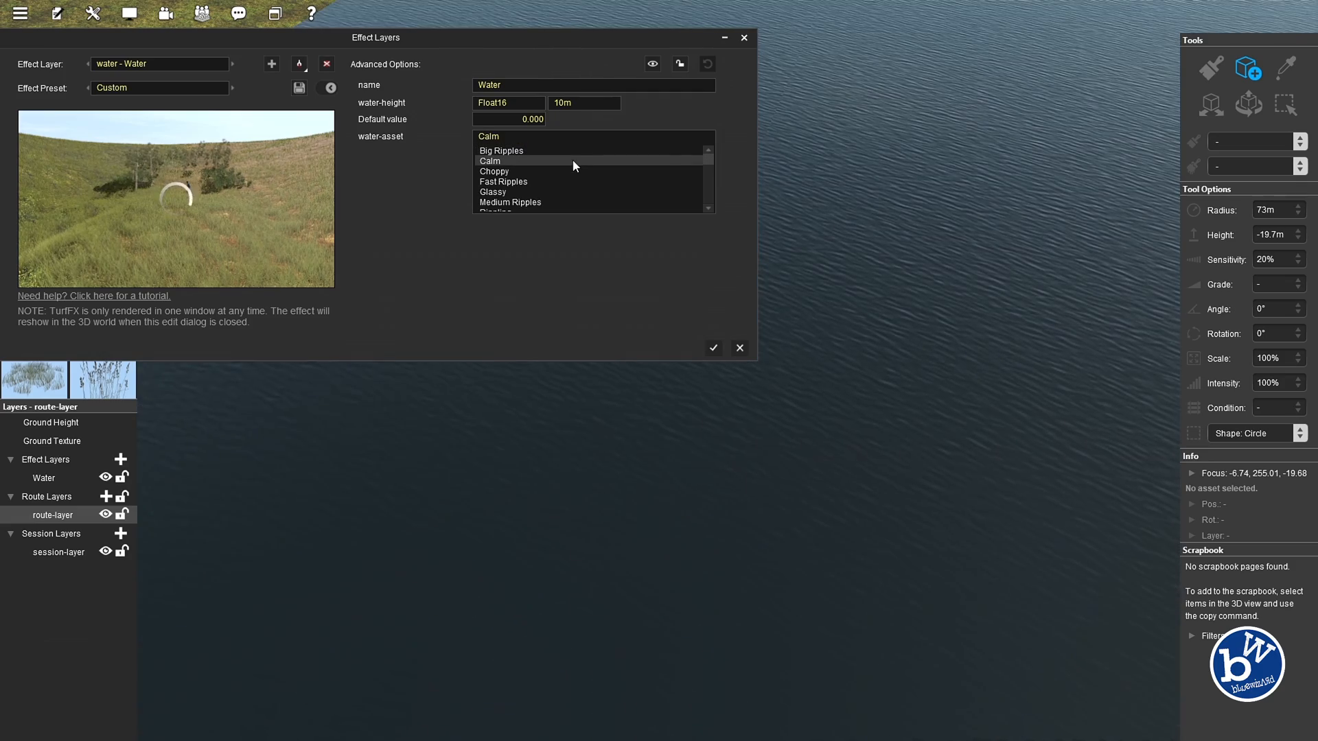
{"action": "key", "text": "Down"}
{"action": "key", "text": "Down"}
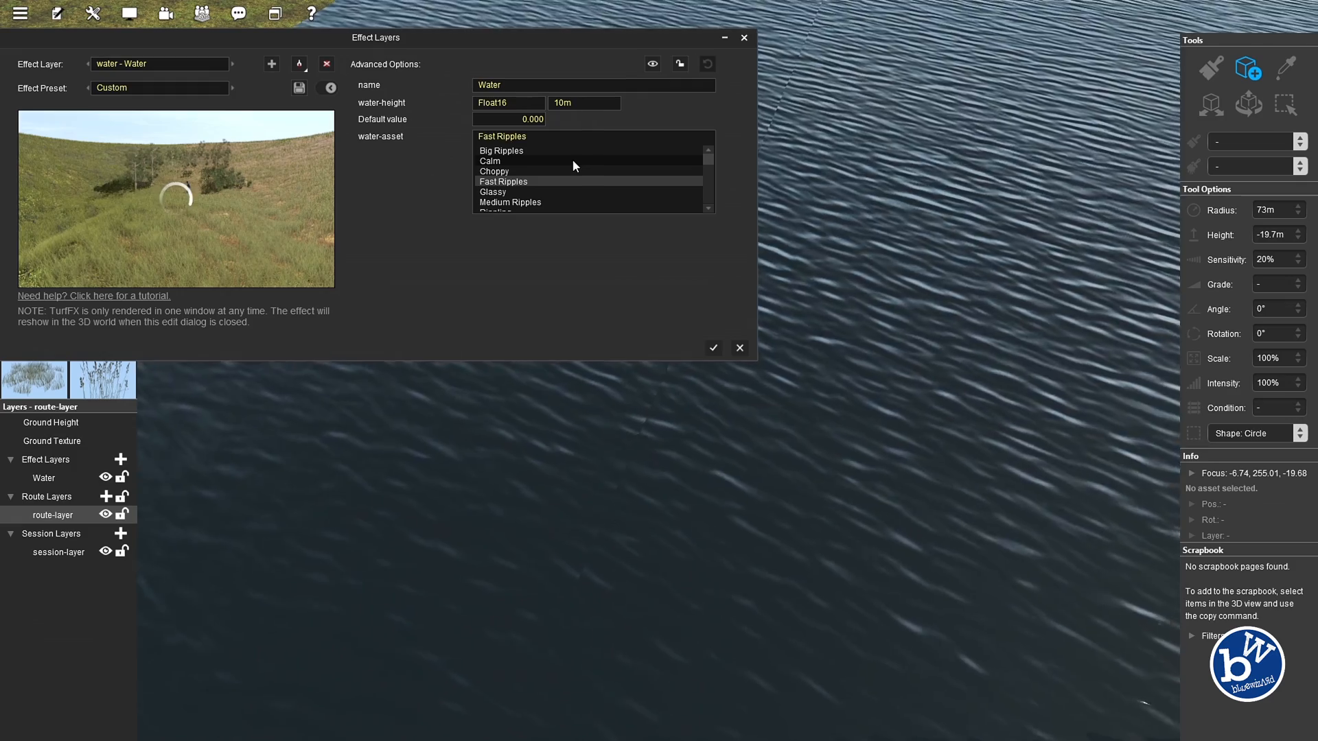
{"action": "key", "text": "Down"}
{"action": "key", "text": "Down"}
{"action": "key", "text": "Down"}
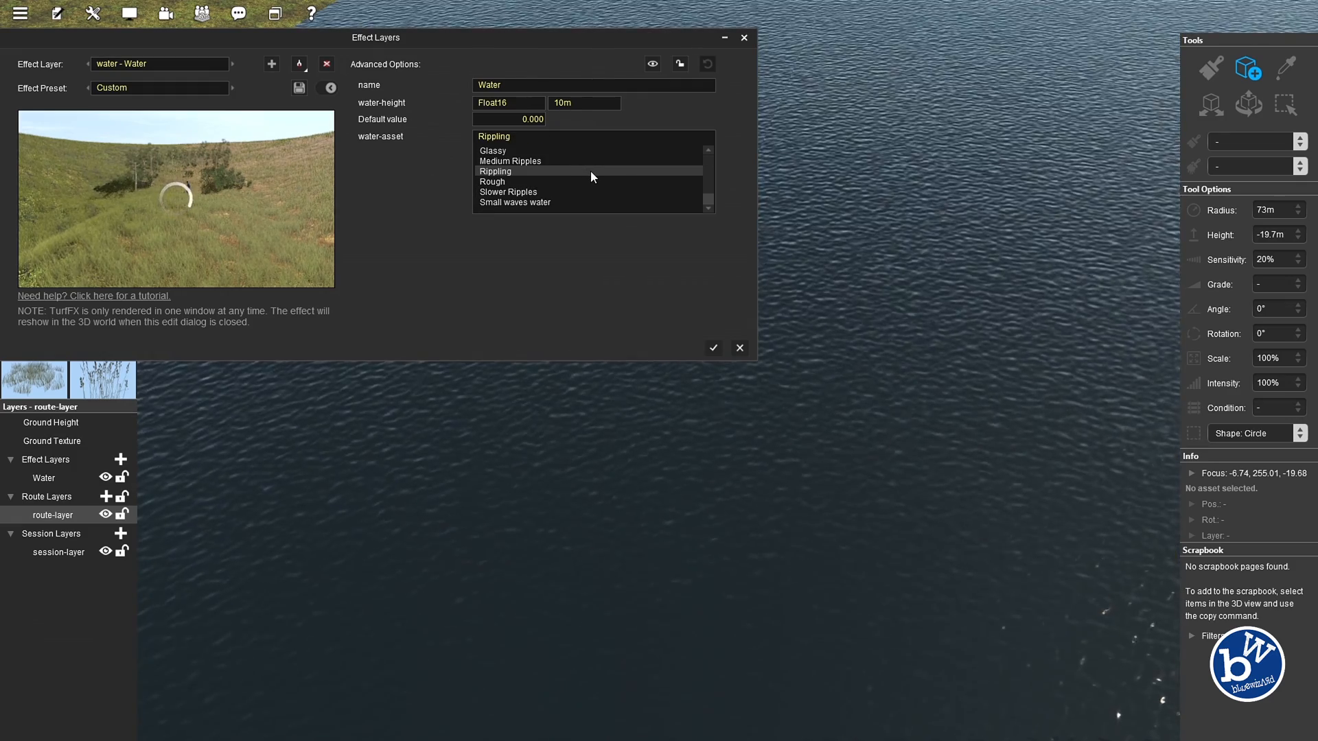
{"action": "key", "text": "Down"}
{"action": "key", "text": "Down"}
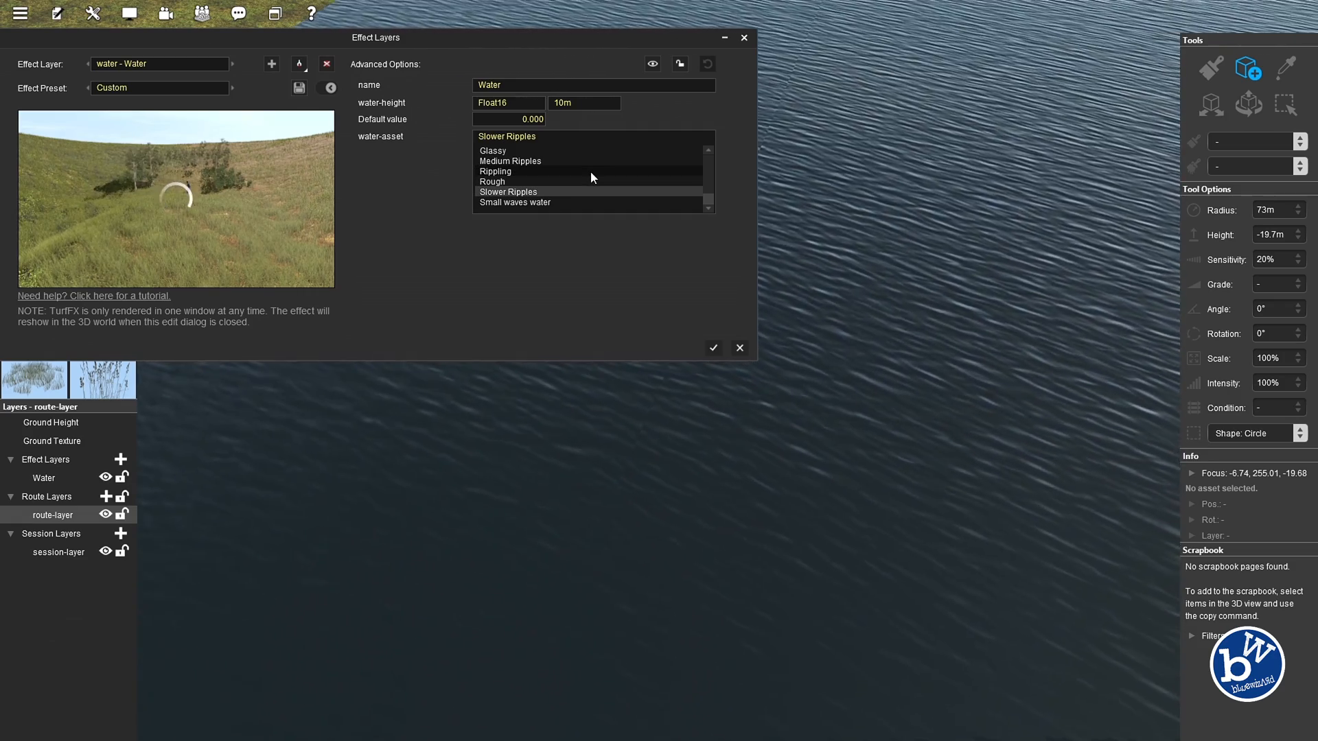
{"action": "key", "text": "Down"}
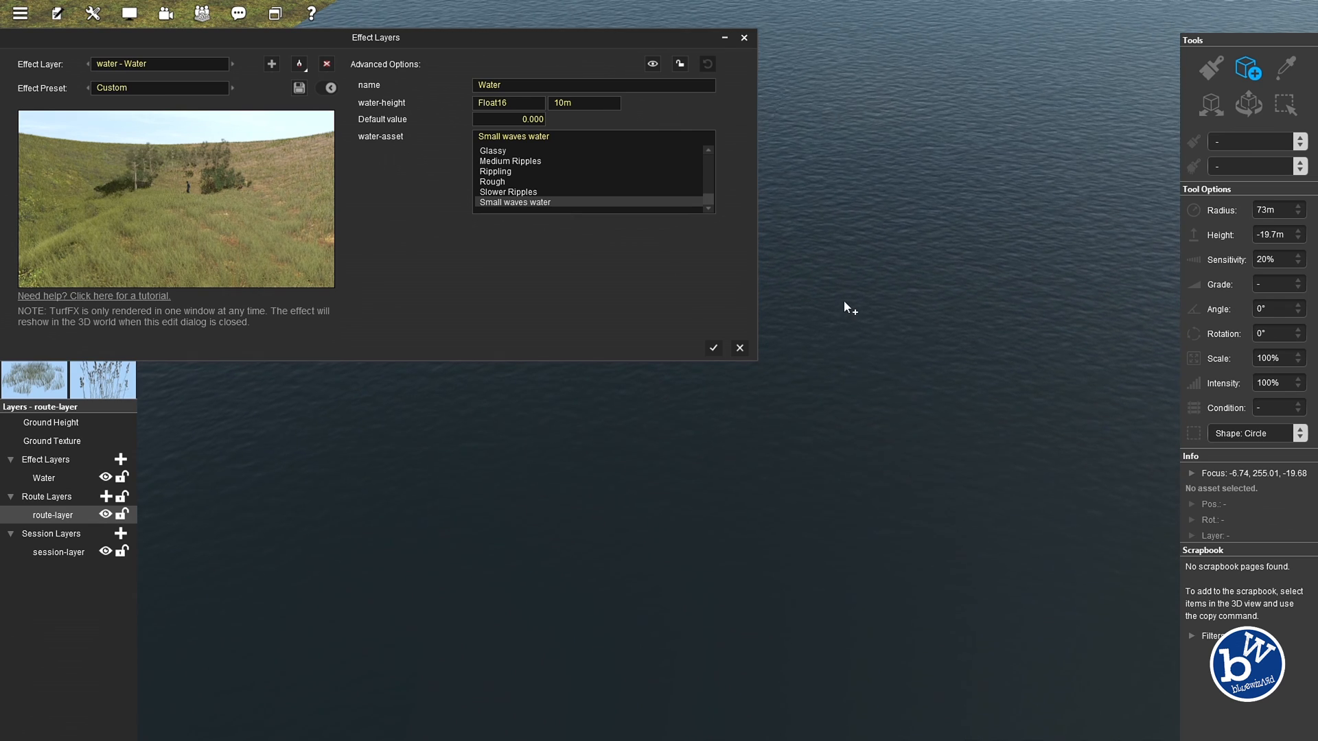
{"action": "scroll", "coordinate": [584, 185], "scroll_direction": "up", "scroll_amount": 1}
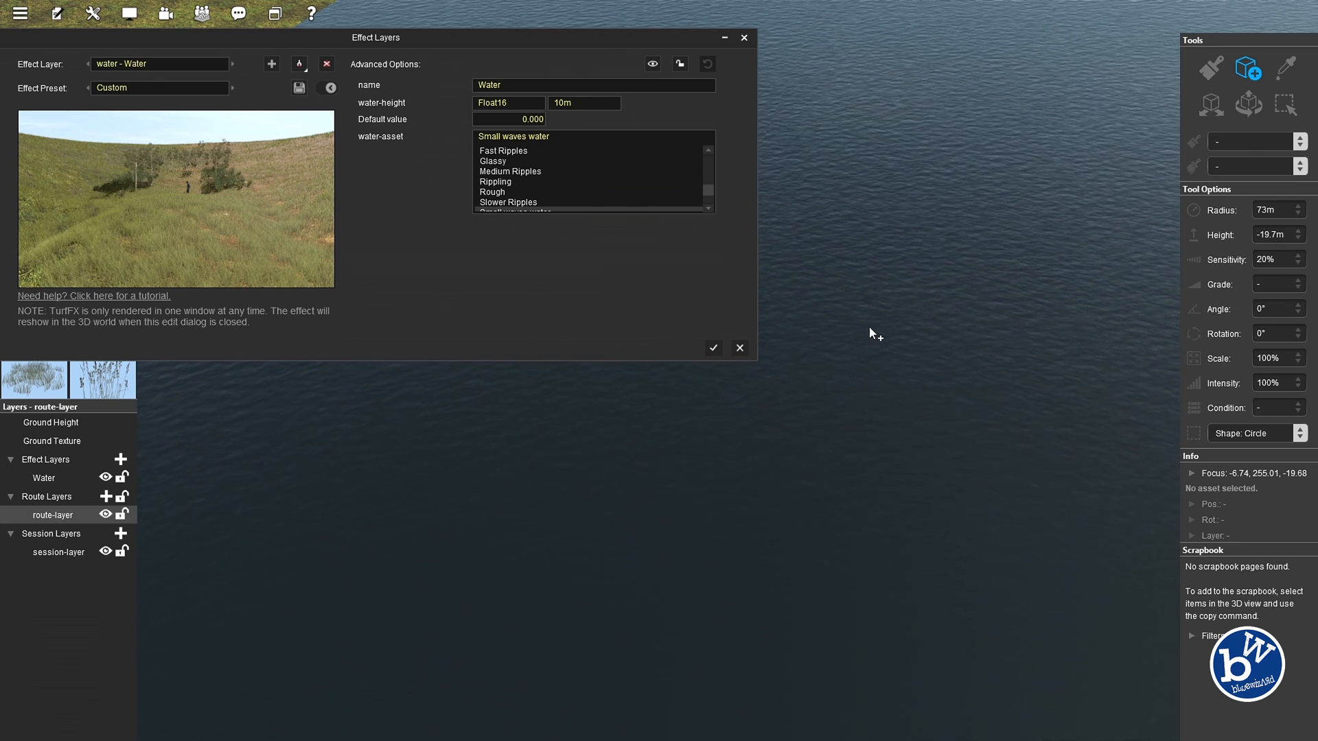
{"action": "scroll", "coordinate": [709, 193], "scroll_direction": "down", "scroll_amount": 1}
{"action": "scroll", "coordinate": [709, 198], "scroll_direction": "down", "scroll_amount": 1}
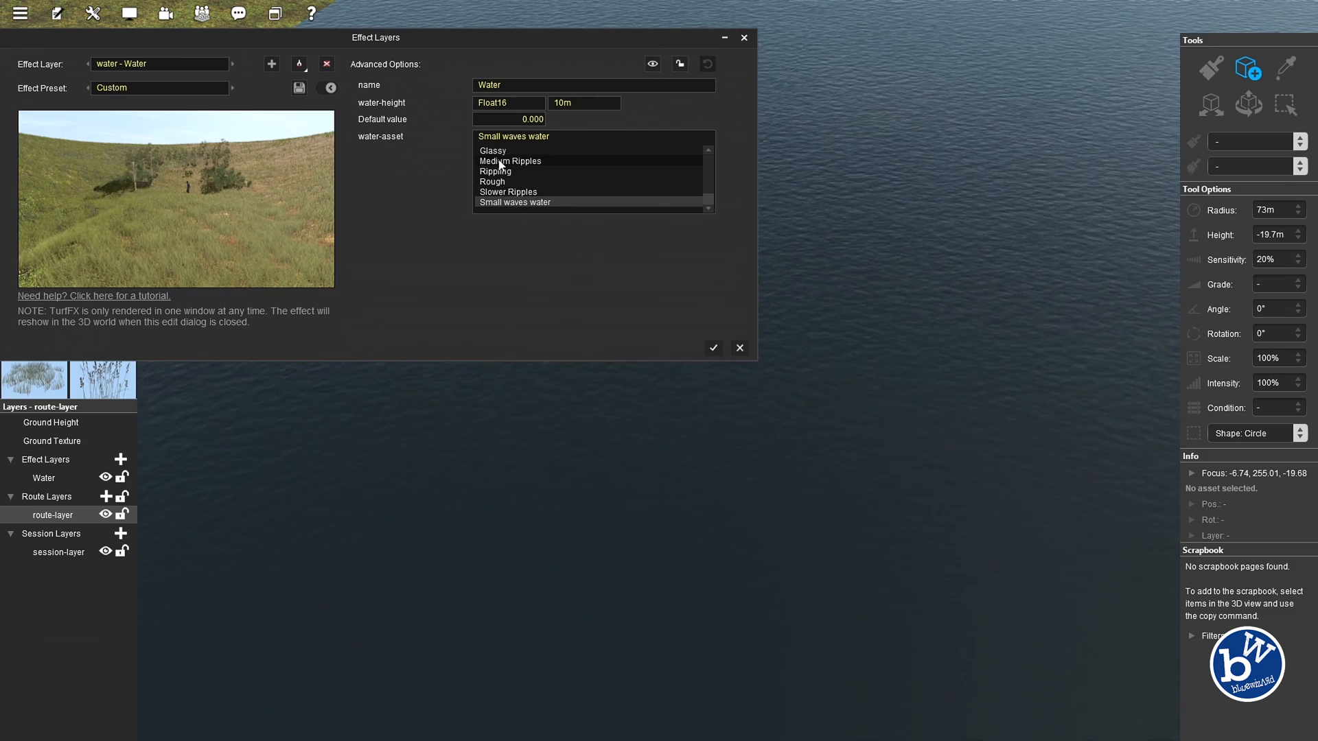
Preview Medium Ripples, Calm, Choppy and Fast Ripples in turn as the water-asset on the river
{"action": "left_click", "coordinate": [521, 161]}
{"action": "left_click", "coordinate": [603, 136]}
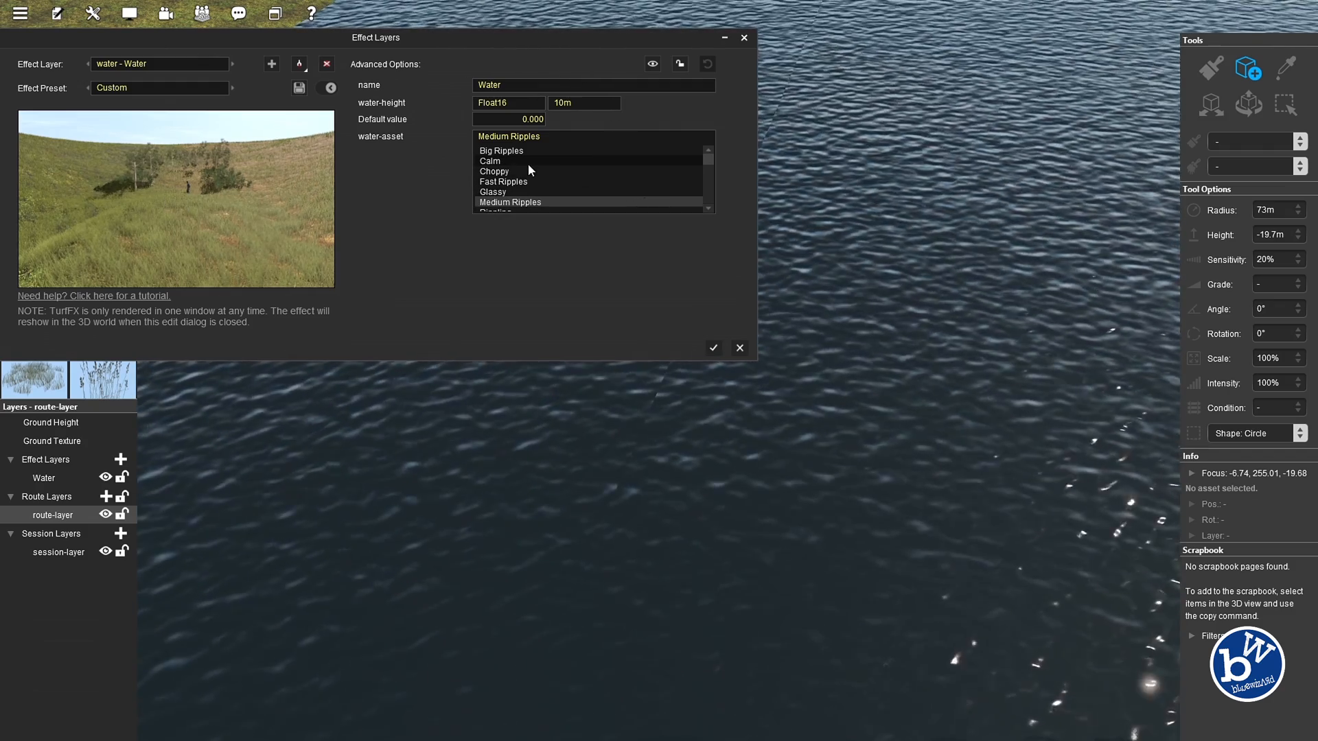
{"action": "left_click", "coordinate": [529, 162]}
{"action": "left_click", "coordinate": [533, 137]}
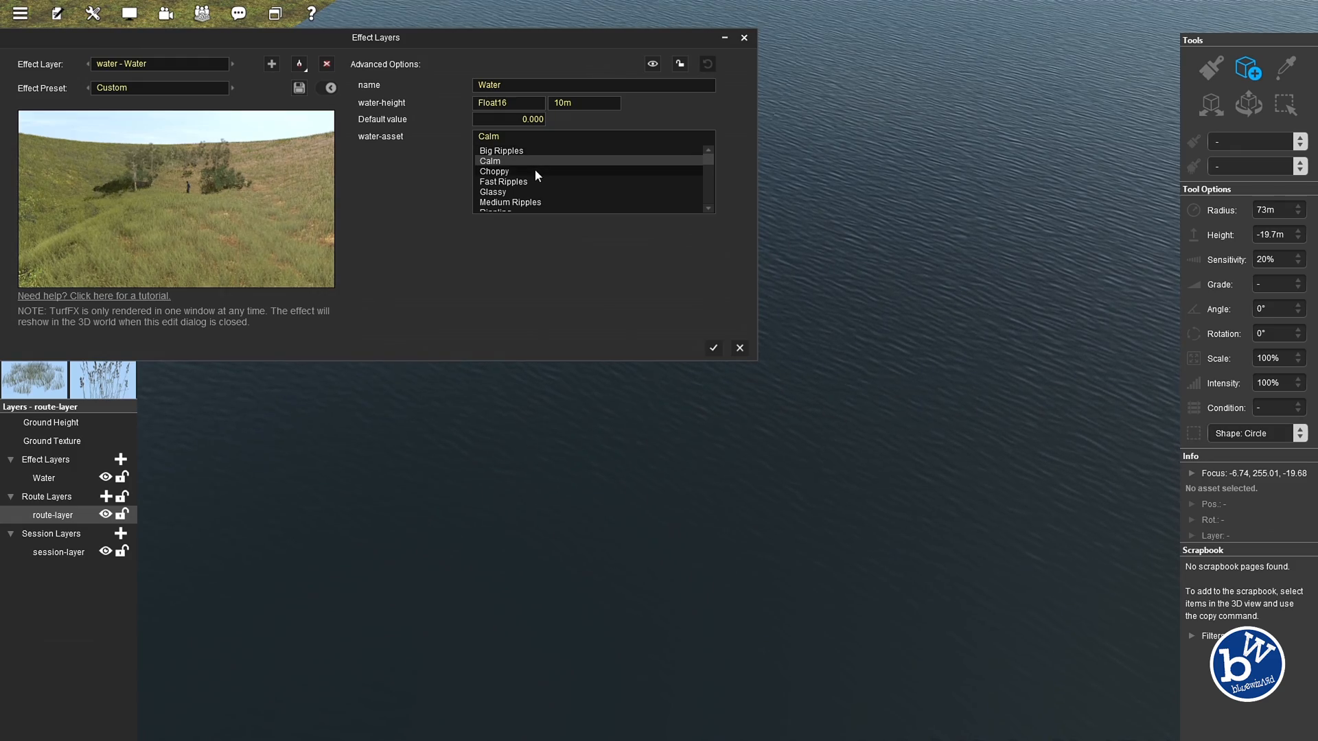
{"action": "left_click", "coordinate": [535, 171]}
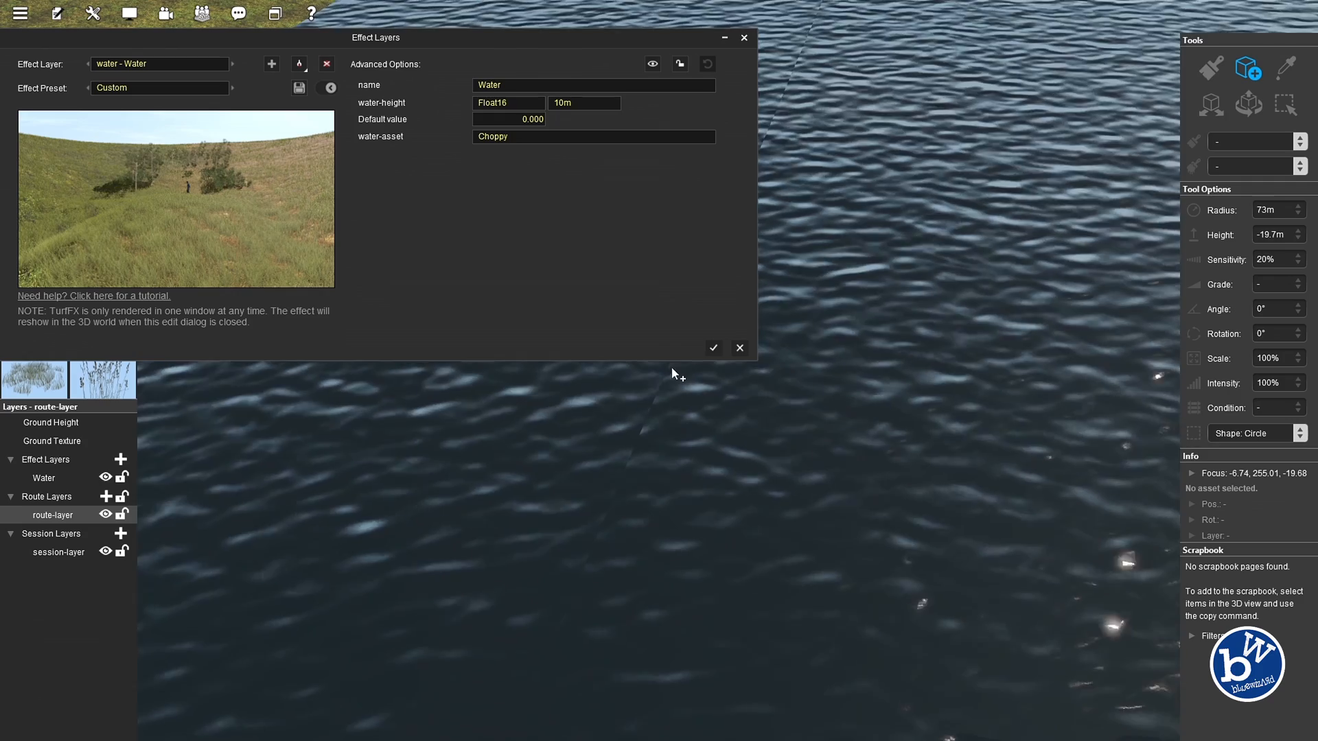
{"action": "left_click", "coordinate": [551, 137]}
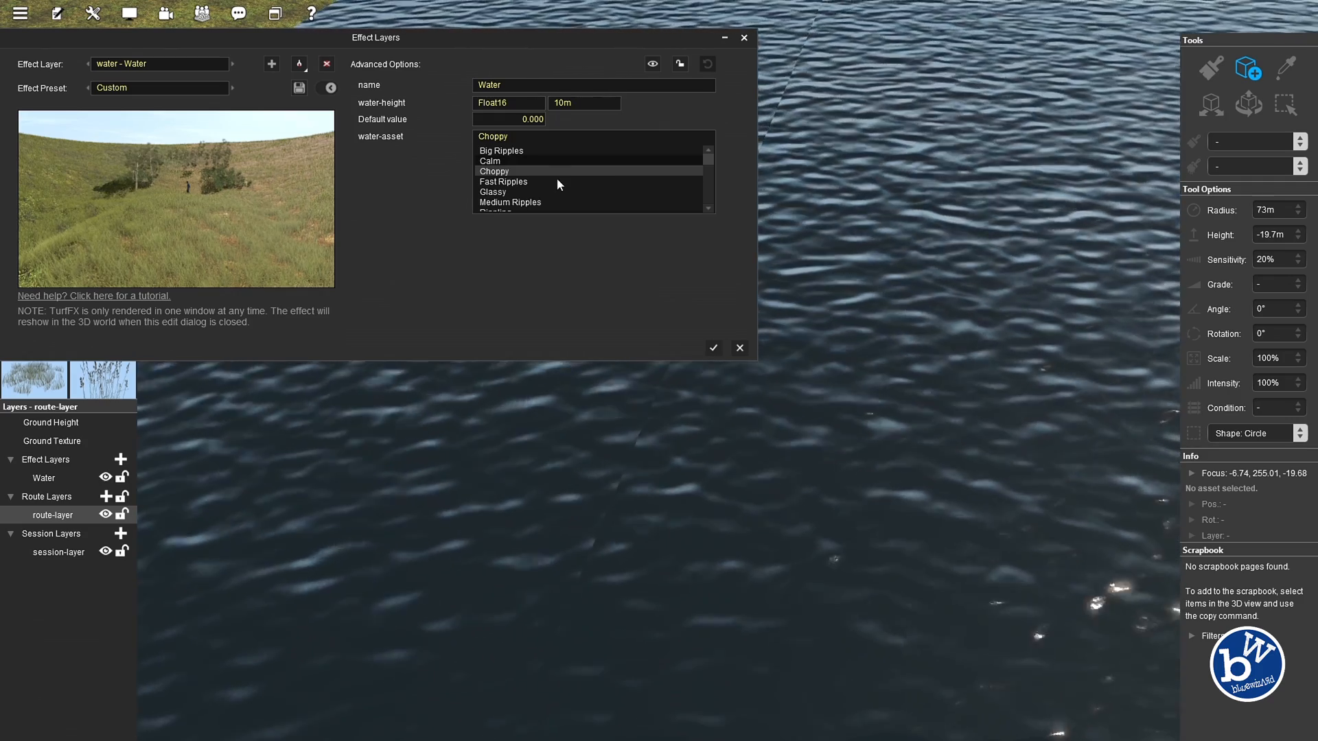
{"action": "left_click", "coordinate": [558, 181]}
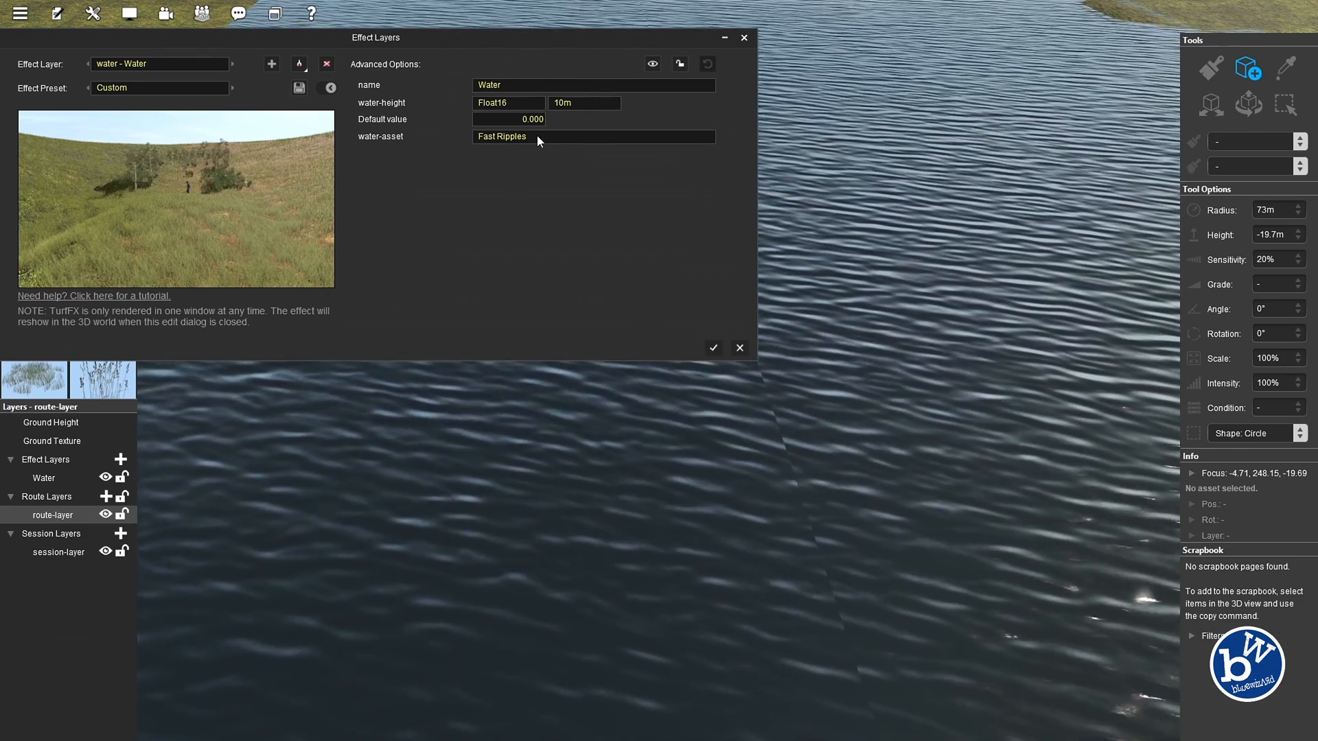
Set the water-asset to Glassy and apply the effect layer settings
{"action": "left_click", "coordinate": [537, 136]}
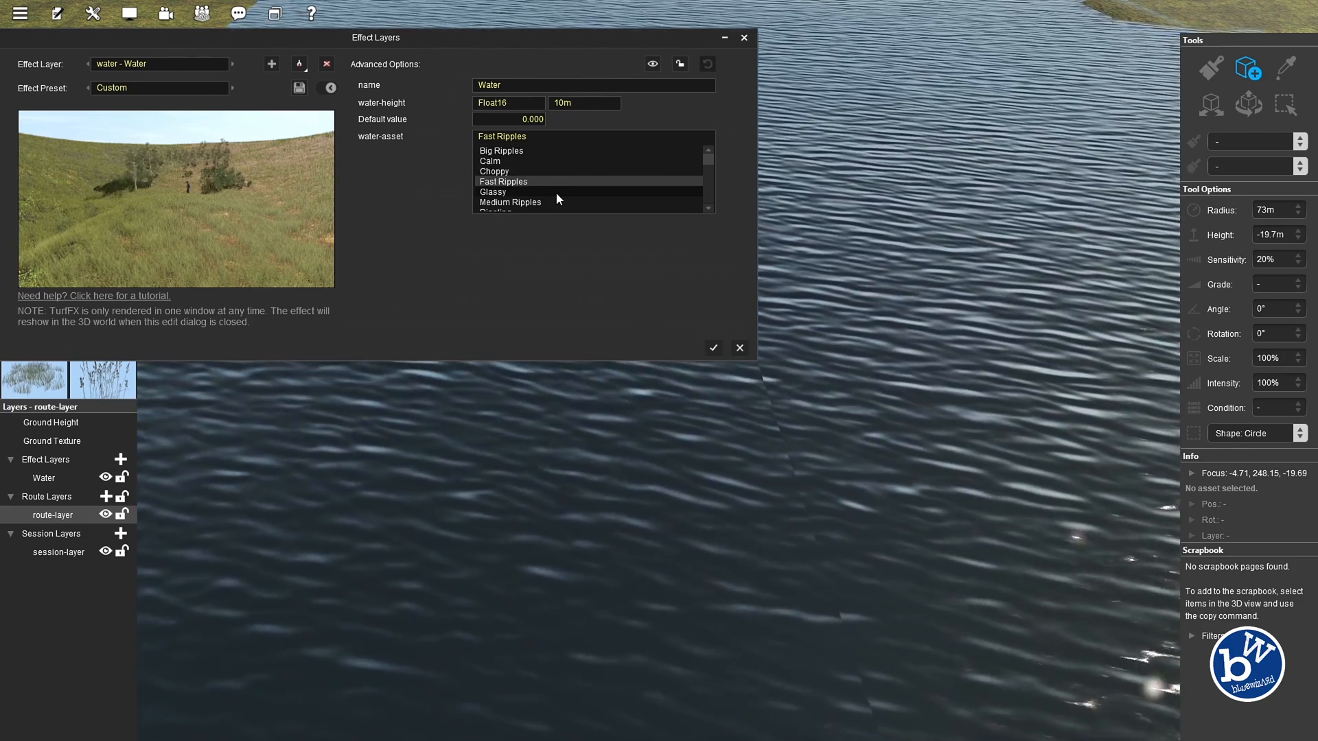
{"action": "left_click", "coordinate": [556, 192]}
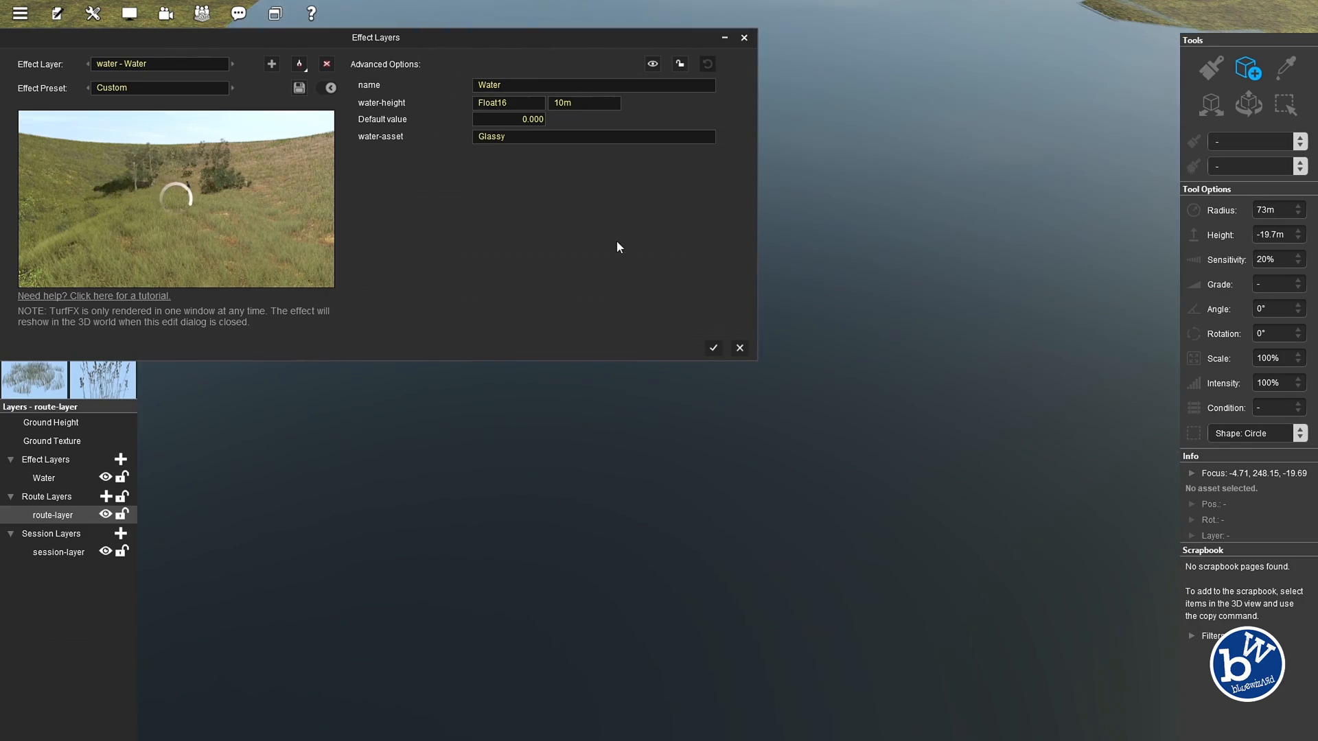
{"action": "left_click", "coordinate": [714, 348]}
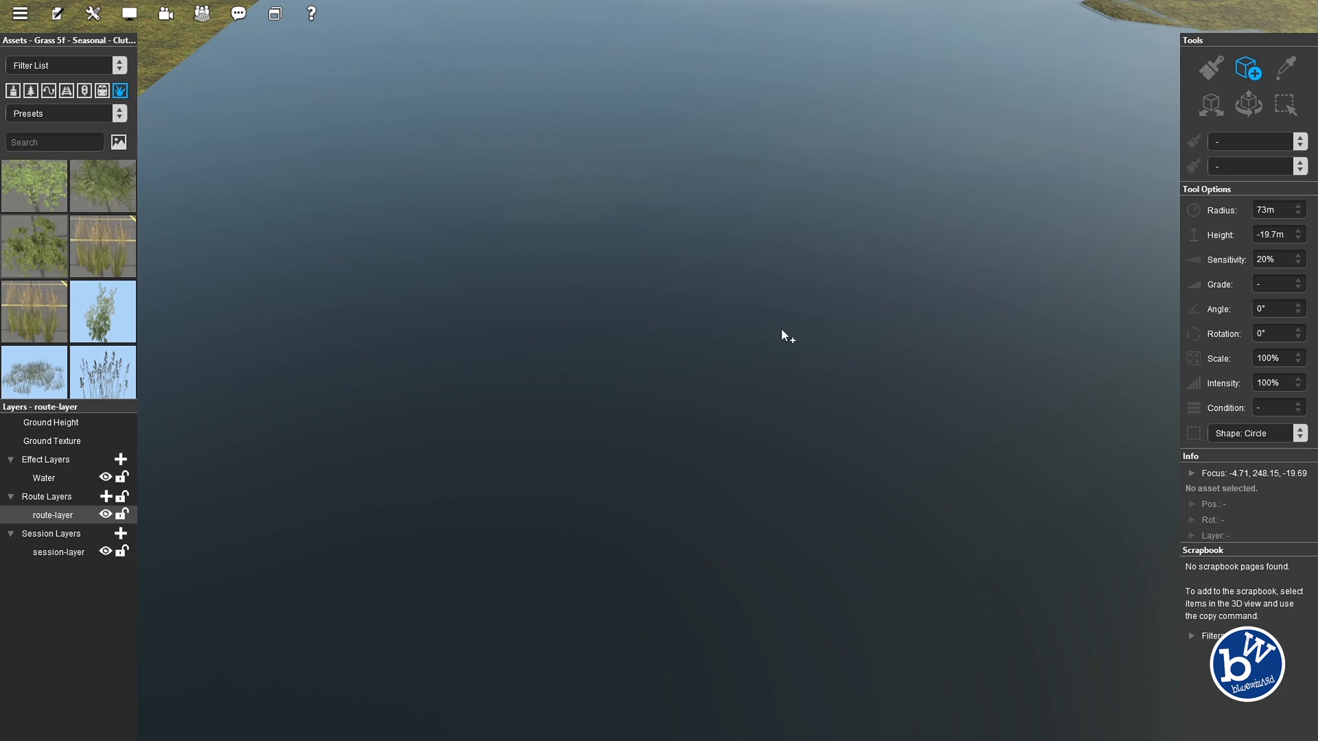
Switch the brush target to Water - water-height, set the height to -3 m and paint the water level along the river
{"action": "scroll", "coordinate": [714, 340], "scroll_direction": "down", "scroll_amount": 5}
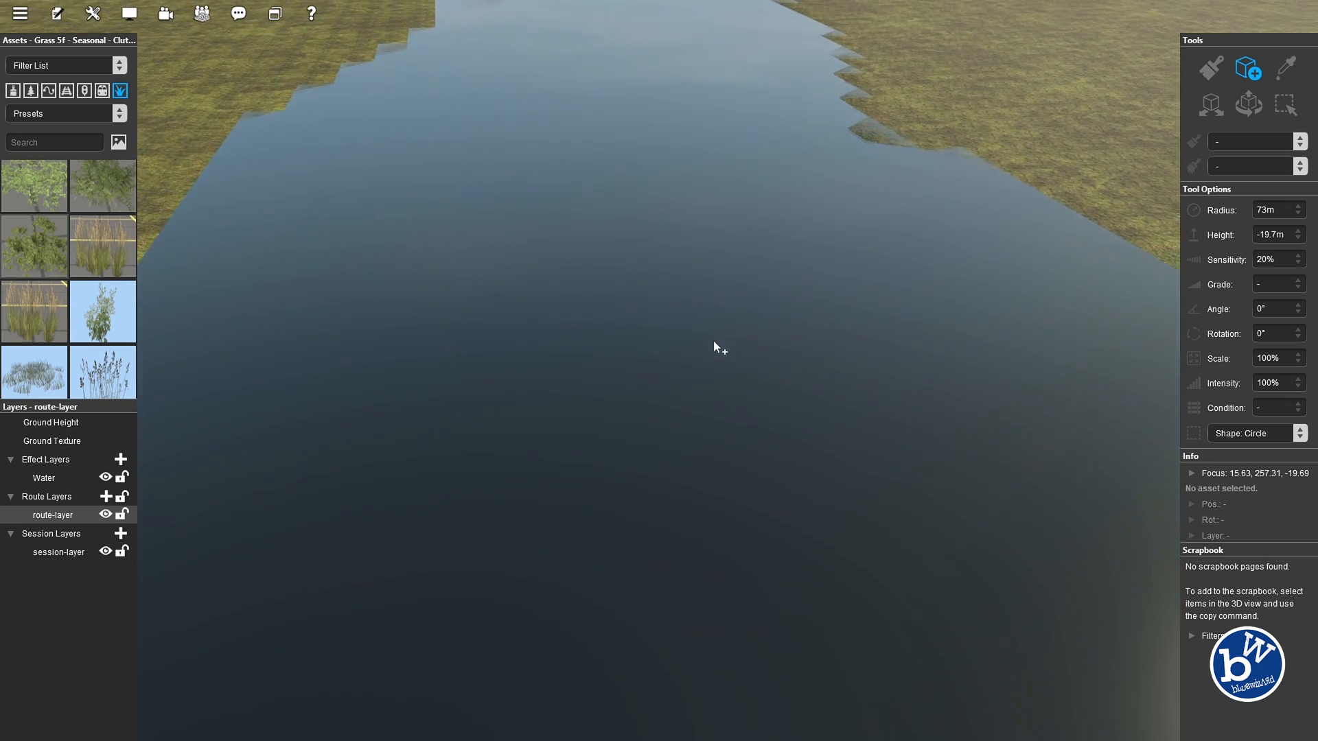
{"action": "scroll", "coordinate": [761, 404], "scroll_direction": "down", "scroll_amount": 5}
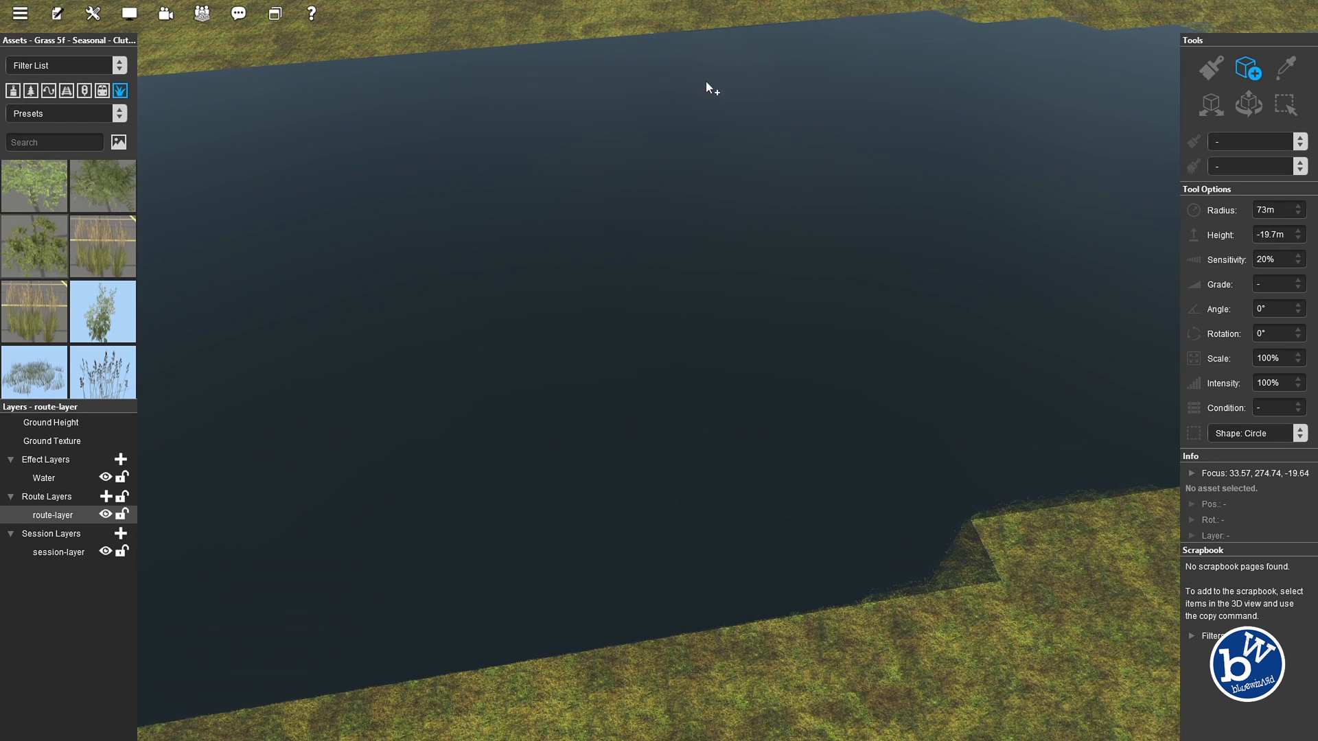
{"action": "left_click", "coordinate": [1212, 105]}
{"action": "left_click", "coordinate": [1248, 106]}
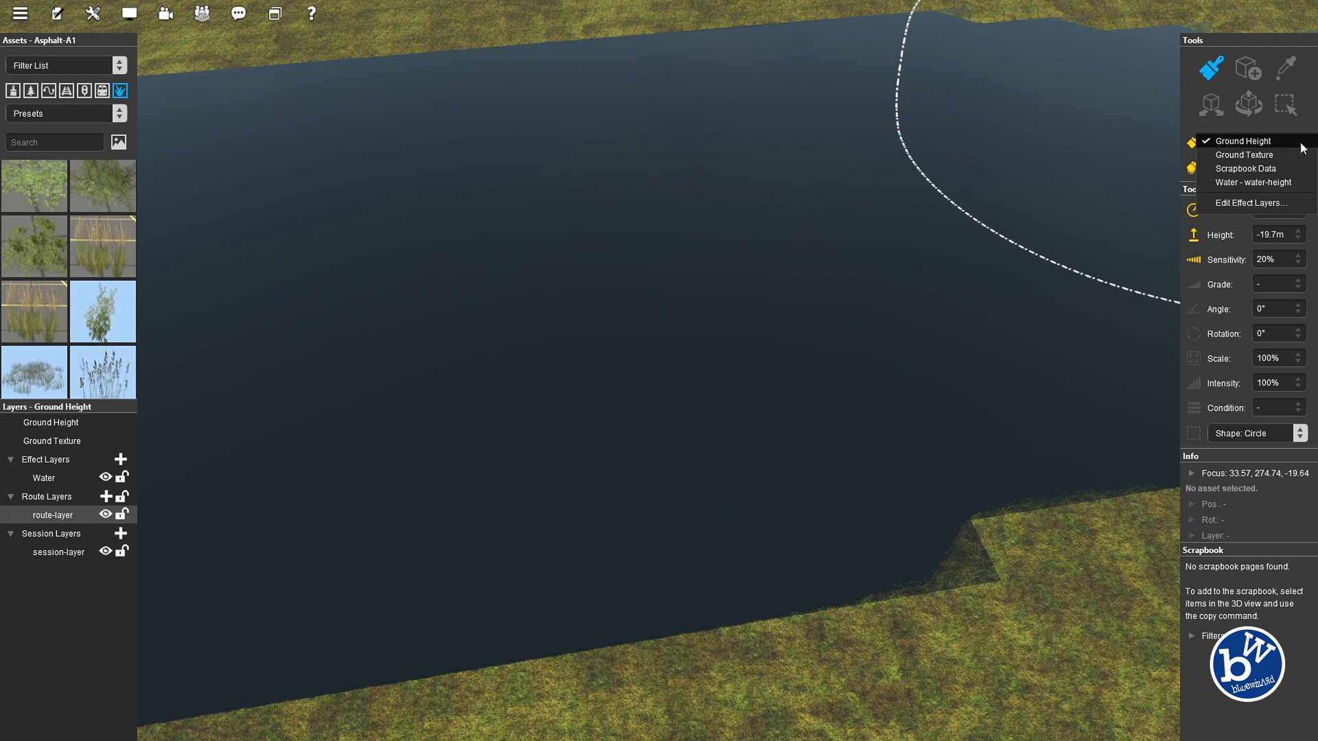
{"action": "left_click", "coordinate": [1253, 183]}
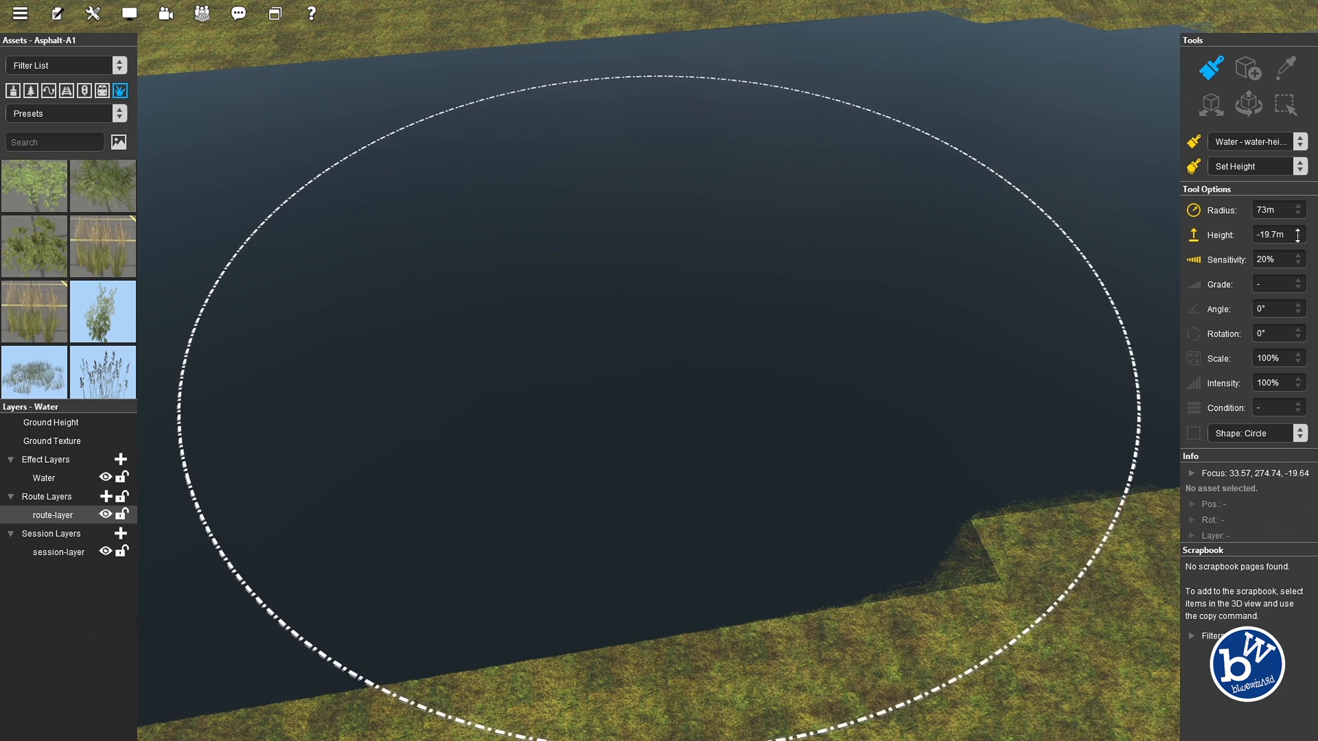
{"action": "left_click_drag", "start_coordinate": [1299, 156], "coordinate": [1297, 122]}
{"action": "scroll", "coordinate": [709, 233], "scroll_direction": "down", "scroll_amount": 5}
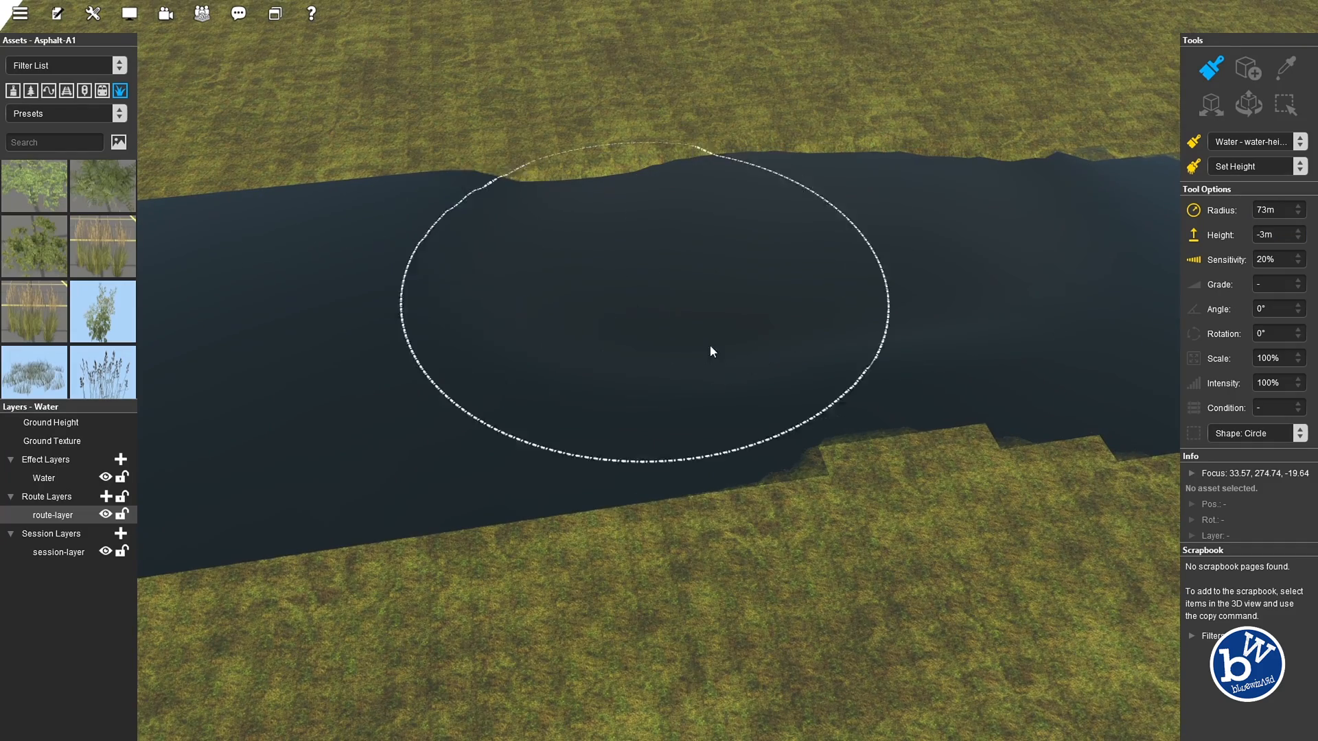
{"action": "mouse_move", "coordinate": [427, 410]}
{"action": "right_mouse_down"}
{"action": "mouse_move", "coordinate": [528, 352]}
{"action": "mouse_move", "coordinate": [507, 286]}
{"action": "mouse_move", "coordinate": [506, 196]}
{"action": "mouse_move", "coordinate": [744, 266]}
{"action": "right_mouse_up"}
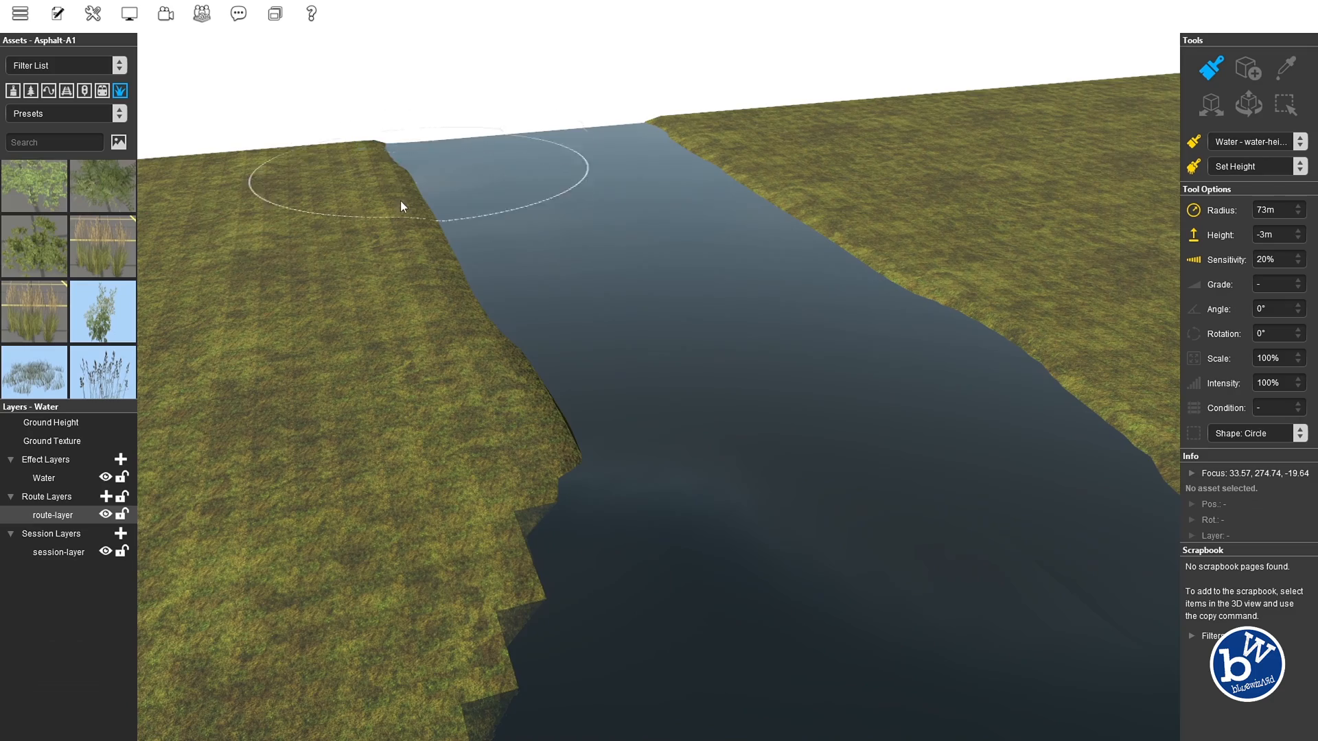
{"action": "mouse_move", "coordinate": [497, 175]}
{"action": "right_mouse_down"}
{"action": "mouse_move", "coordinate": [676, 279]}
{"action": "mouse_move", "coordinate": [859, 329]}
{"action": "mouse_move", "coordinate": [905, 200]}
{"action": "mouse_move", "coordinate": [829, 112]}
{"action": "mouse_move", "coordinate": [683, 227]}
{"action": "right_mouse_up"}
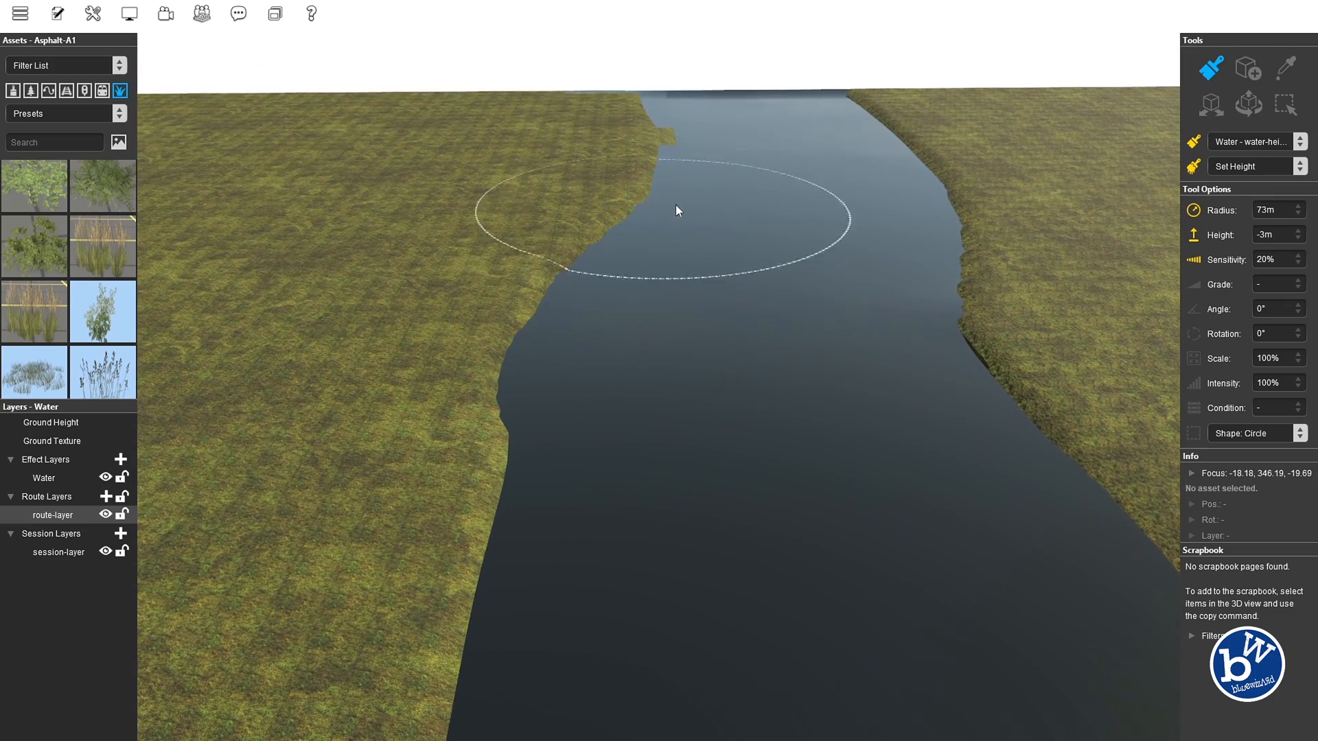
{"action": "mouse_move", "coordinate": [694, 198]}
{"action": "right_mouse_down"}
{"action": "mouse_move", "coordinate": [547, 391]}
{"action": "mouse_move", "coordinate": [508, 221]}
{"action": "mouse_move", "coordinate": [800, 220]}
{"action": "mouse_move", "coordinate": [453, 544]}
{"action": "mouse_move", "coordinate": [641, 391]}
{"action": "mouse_move", "coordinate": [663, 396]}
{"action": "mouse_move", "coordinate": [362, 506]}
{"action": "mouse_move", "coordinate": [718, 212]}
{"action": "right_mouse_up"}
{"action": "mouse_move", "coordinate": [574, 152]}
{"action": "right_mouse_down"}
{"action": "mouse_move", "coordinate": [609, 297]}
{"action": "mouse_move", "coordinate": [630, 298]}
{"action": "mouse_move", "coordinate": [503, 579]}
{"action": "mouse_move", "coordinate": [632, 432]}
{"action": "right_mouse_up"}
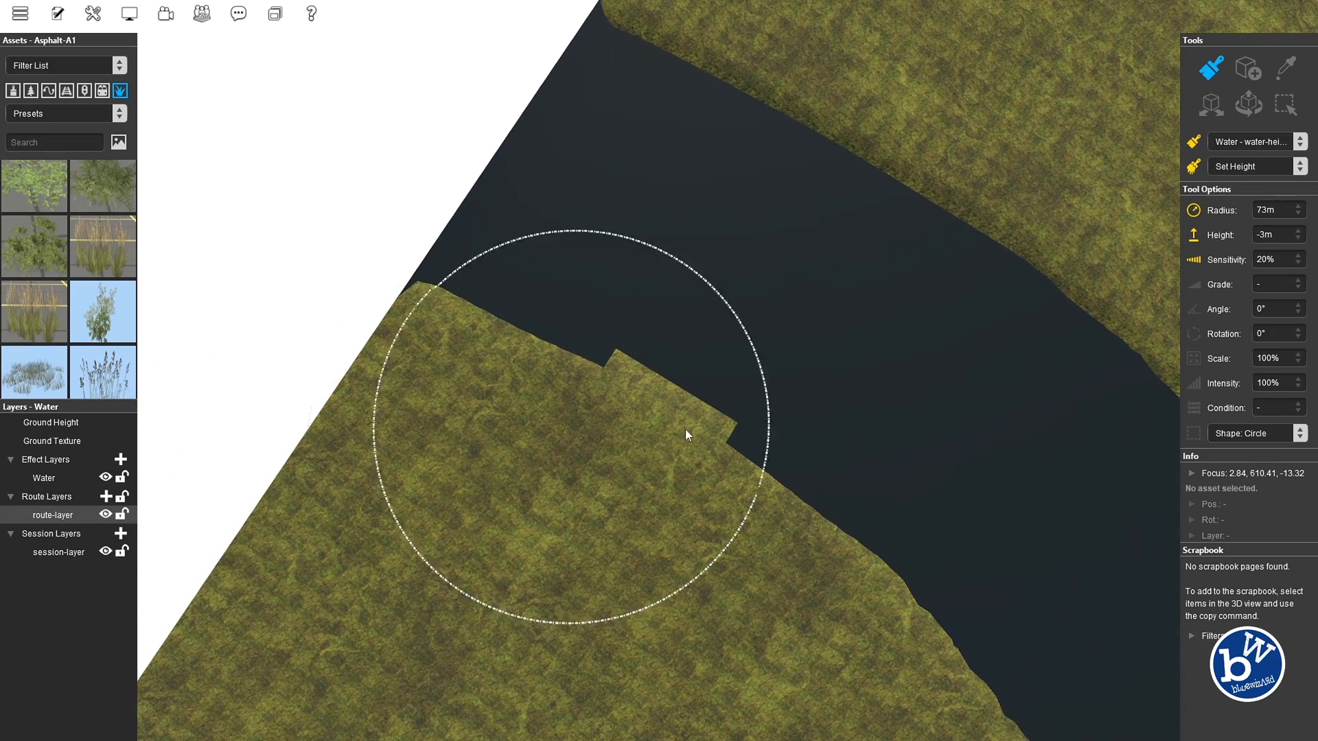
{"action": "mouse_move", "coordinate": [608, 308]}
{"action": "right_mouse_down"}
{"action": "mouse_move", "coordinate": [796, 368]}
{"action": "mouse_move", "coordinate": [603, 412]}
{"action": "mouse_move", "coordinate": [782, 399]}
{"action": "mouse_move", "coordinate": [658, 403]}
{"action": "mouse_move", "coordinate": [624, 382]}
{"action": "mouse_move", "coordinate": [920, 279]}
{"action": "mouse_move", "coordinate": [1061, 391]}
{"action": "mouse_move", "coordinate": [770, 377]}
{"action": "mouse_move", "coordinate": [706, 359]}
{"action": "mouse_move", "coordinate": [697, 341]}
{"action": "mouse_move", "coordinate": [973, 394]}
{"action": "mouse_move", "coordinate": [676, 300]}
{"action": "mouse_move", "coordinate": [535, 350]}
{"action": "mouse_move", "coordinate": [459, 412]}
{"action": "mouse_move", "coordinate": [1009, 332]}
{"action": "mouse_move", "coordinate": [789, 357]}
{"action": "right_mouse_up"}
Set the water brush height to -3.1 m and the radius to 62 m near the river's end at the baseboard edge
{"action": "left_click", "coordinate": [1298, 238]}
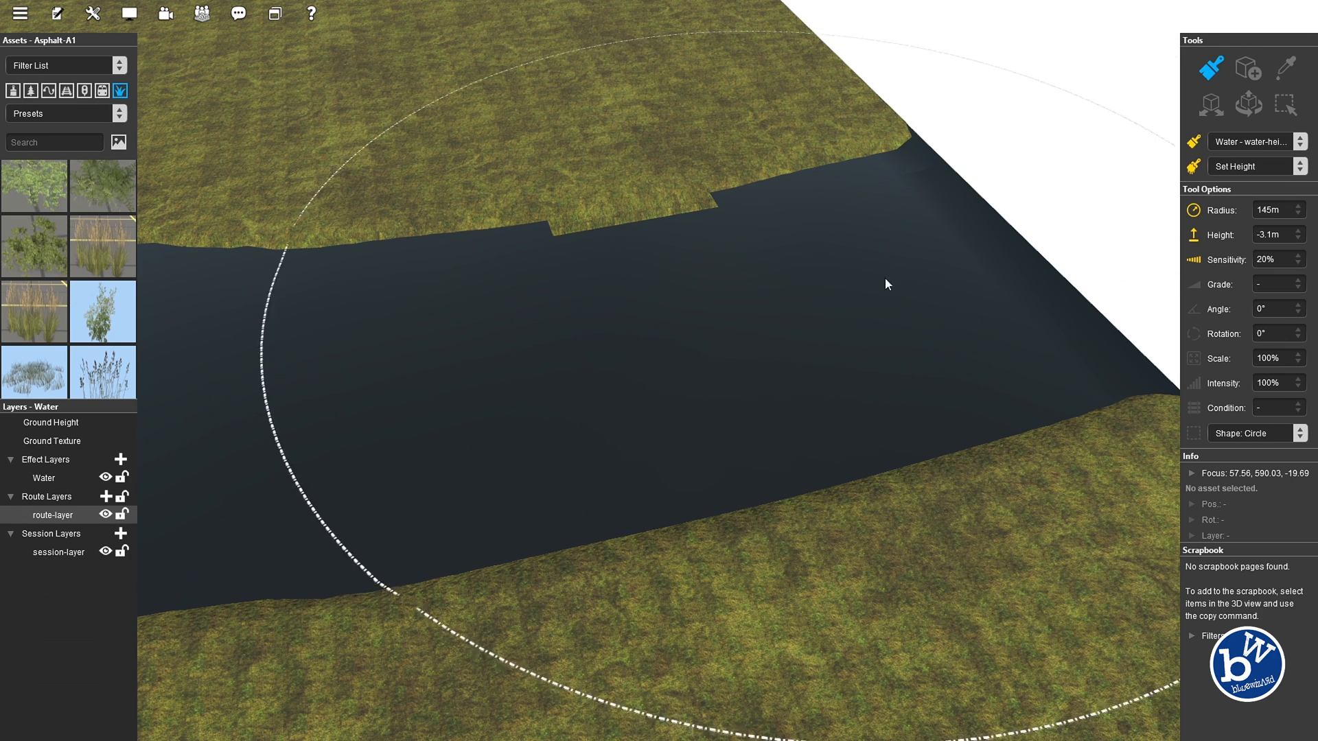
{"action": "left_click_drag", "start_coordinate": [1303, 226], "coordinate": [1306, 283]}
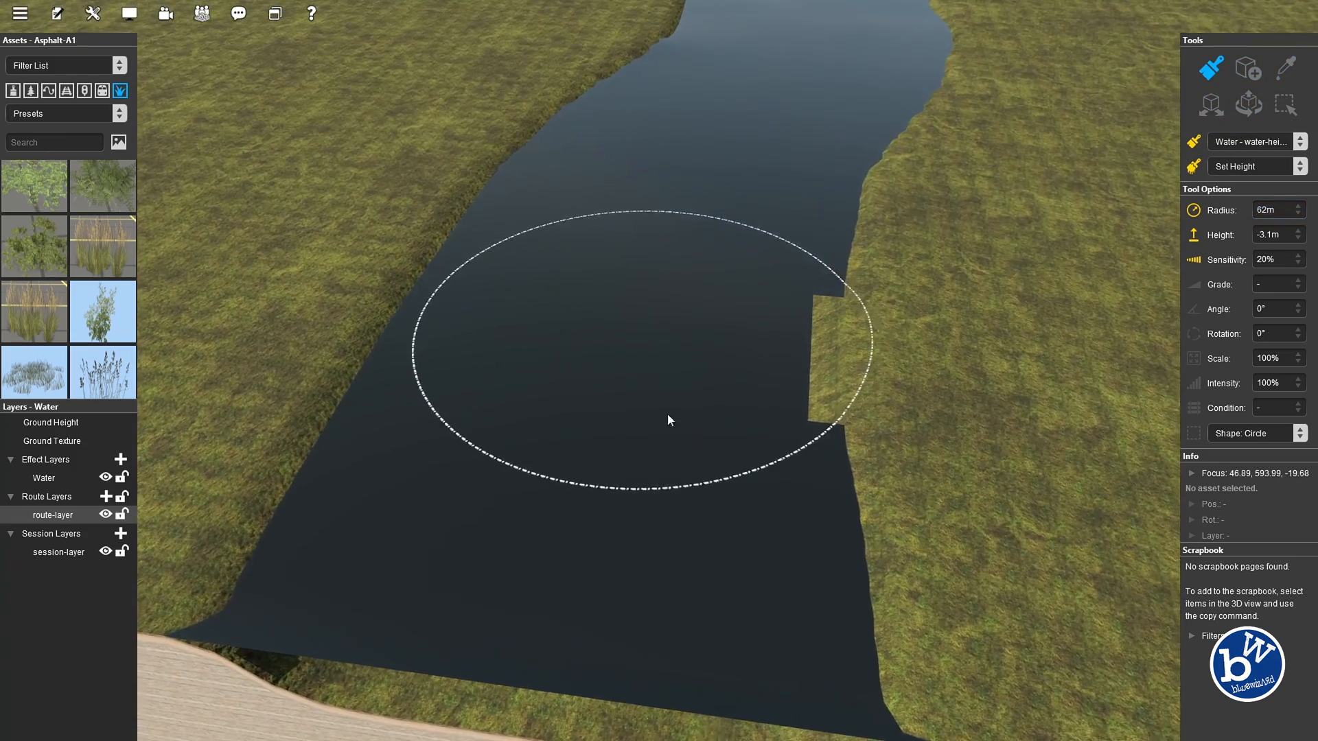
{"action": "right_click", "coordinate": [668, 415]}
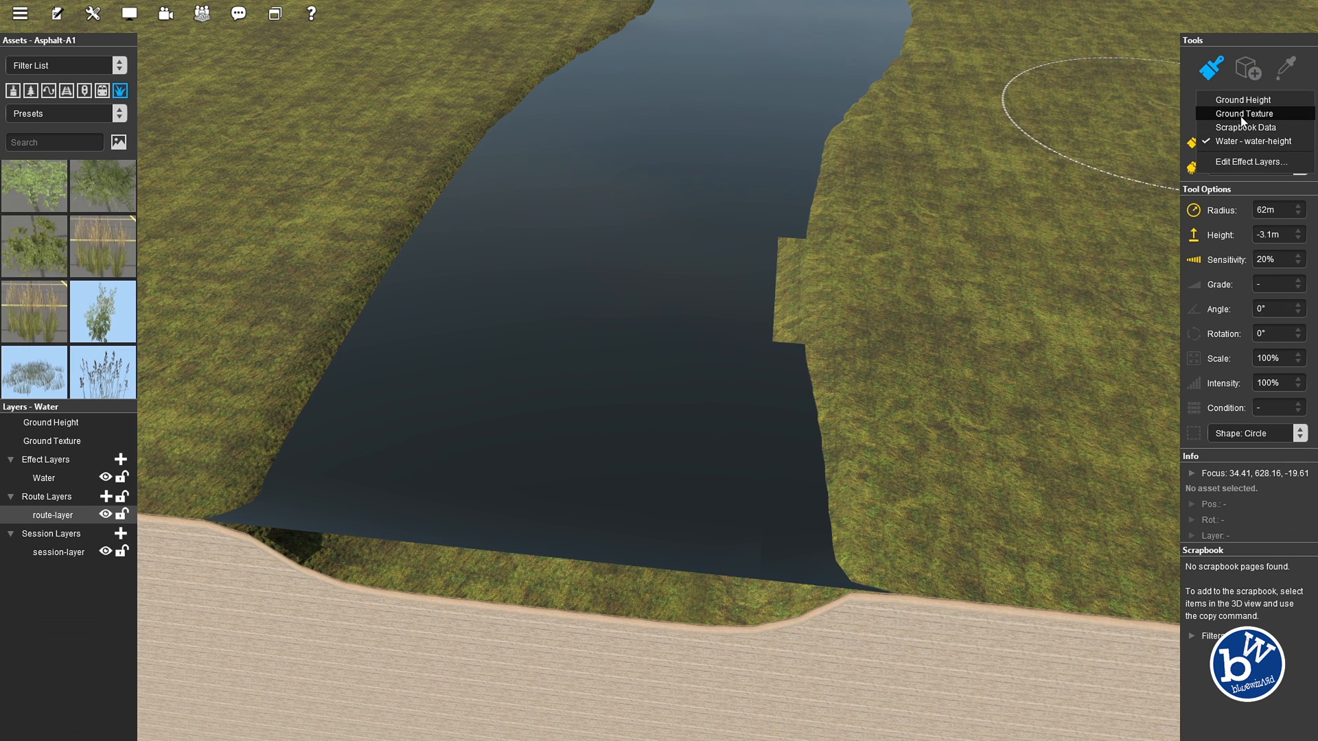
Switch the brush target to Ground Height with an 18 m radius and lower the river banks near the baseboard edge to -3.1 m
{"action": "right_click_drag", "start_coordinate": [832, 315], "coordinate": [629, 366]}
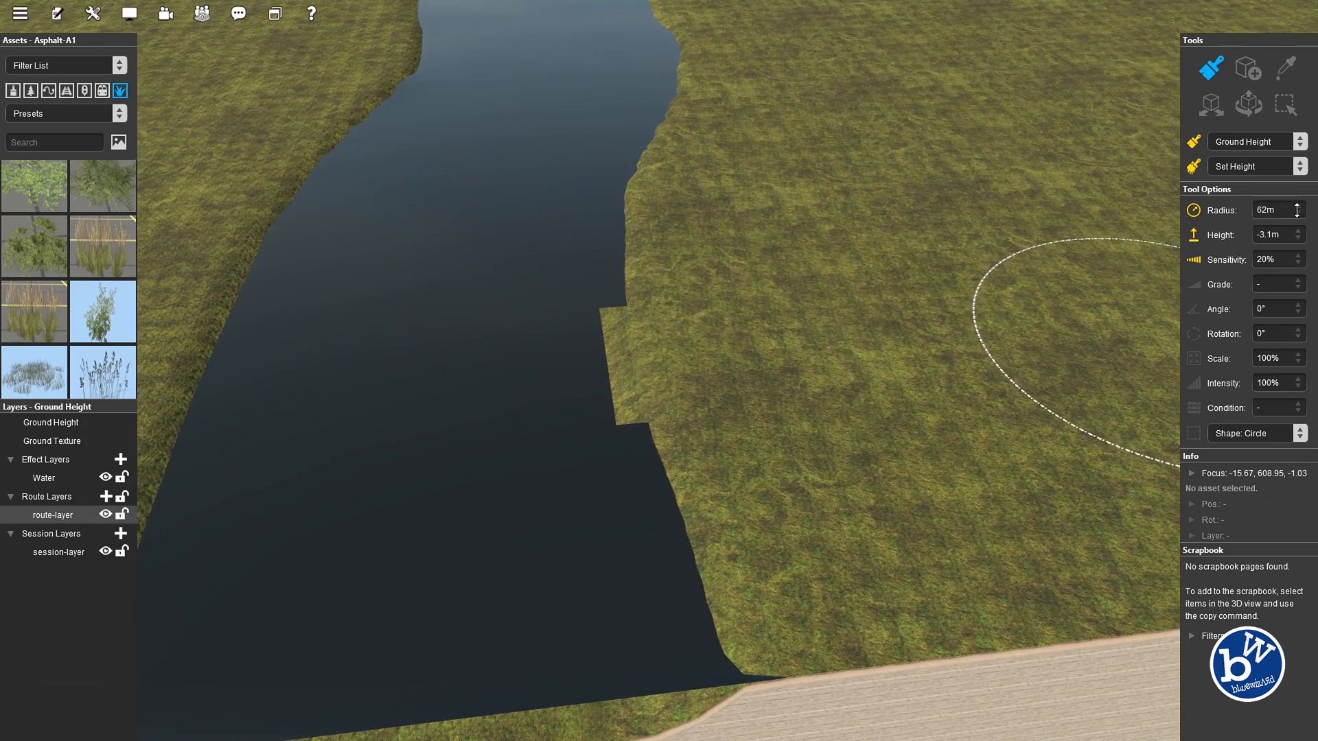
{"action": "mouse_move", "coordinate": [772, 365]}
{"action": "right_mouse_down"}
{"action": "mouse_move", "coordinate": [711, 440]}
{"action": "mouse_move", "coordinate": [699, 420]}
{"action": "mouse_move", "coordinate": [771, 311]}
{"action": "mouse_move", "coordinate": [645, 431]}
{"action": "mouse_move", "coordinate": [657, 361]}
{"action": "mouse_move", "coordinate": [645, 345]}
{"action": "right_mouse_up"}
{"action": "left_click", "coordinate": [771, 311]}
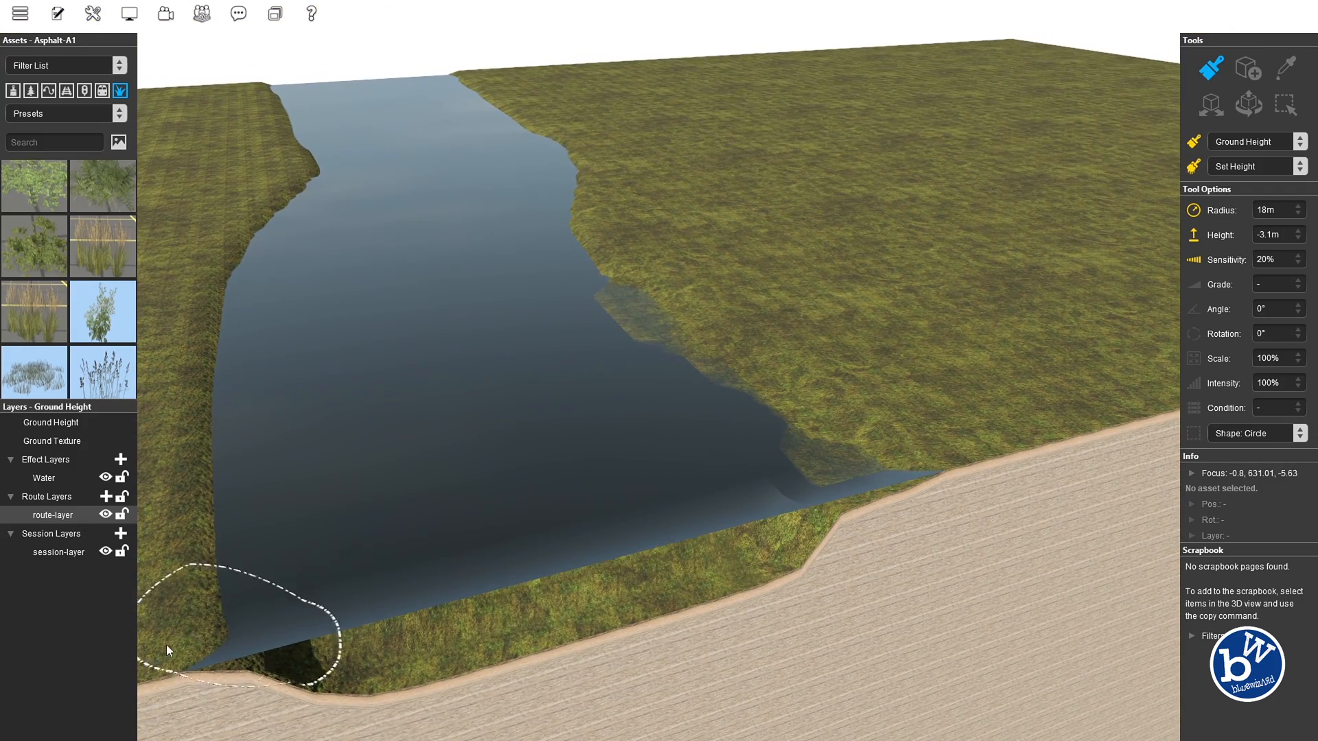
{"action": "mouse_move", "coordinate": [363, 562]}
{"action": "right_mouse_down"}
{"action": "mouse_move", "coordinate": [471, 538]}
{"action": "mouse_move", "coordinate": [748, 381]}
{"action": "mouse_move", "coordinate": [591, 352]}
{"action": "mouse_move", "coordinate": [579, 319]}
{"action": "right_mouse_up"}
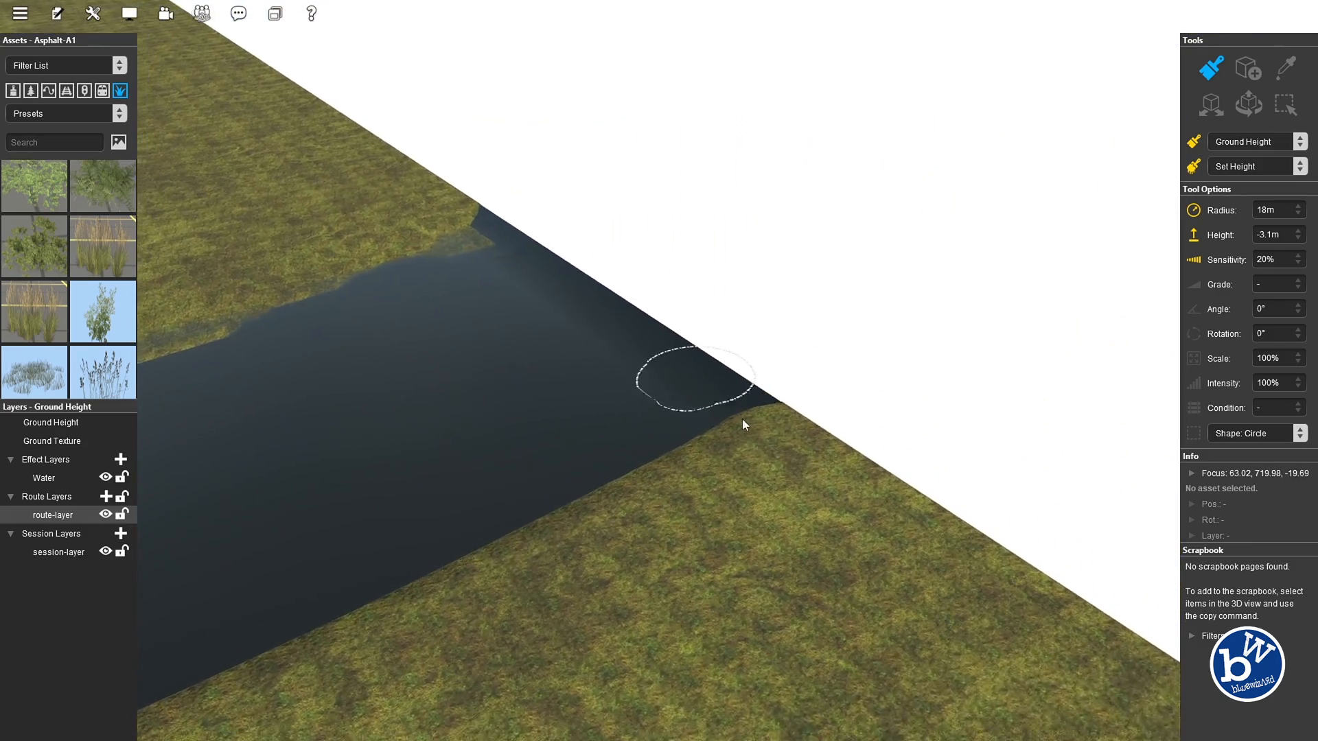
{"action": "left_click_drag", "start_coordinate": [743, 419], "coordinate": [760, 381]}
{"action": "mouse_move", "coordinate": [676, 407]}
{"action": "right_mouse_down"}
{"action": "mouse_move", "coordinate": [620, 411]}
{"action": "mouse_move", "coordinate": [592, 443]}
{"action": "mouse_move", "coordinate": [468, 497]}
{"action": "mouse_move", "coordinate": [687, 412]}
{"action": "right_mouse_up"}
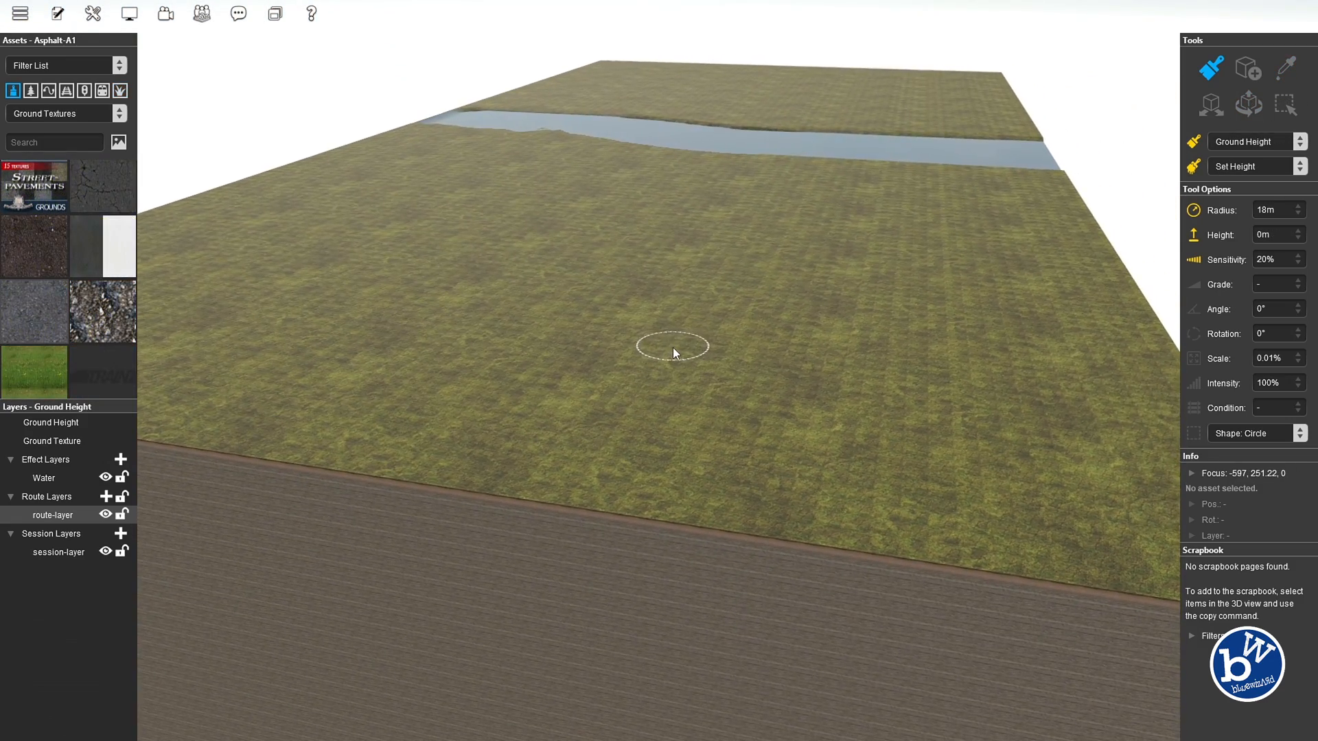
Browse the track assets, pick TSW PTS CKH S Dirt2_Sand-Dirt and view its asset details
{"action": "right_click_drag", "start_coordinate": [747, 229], "coordinate": [596, 399]}
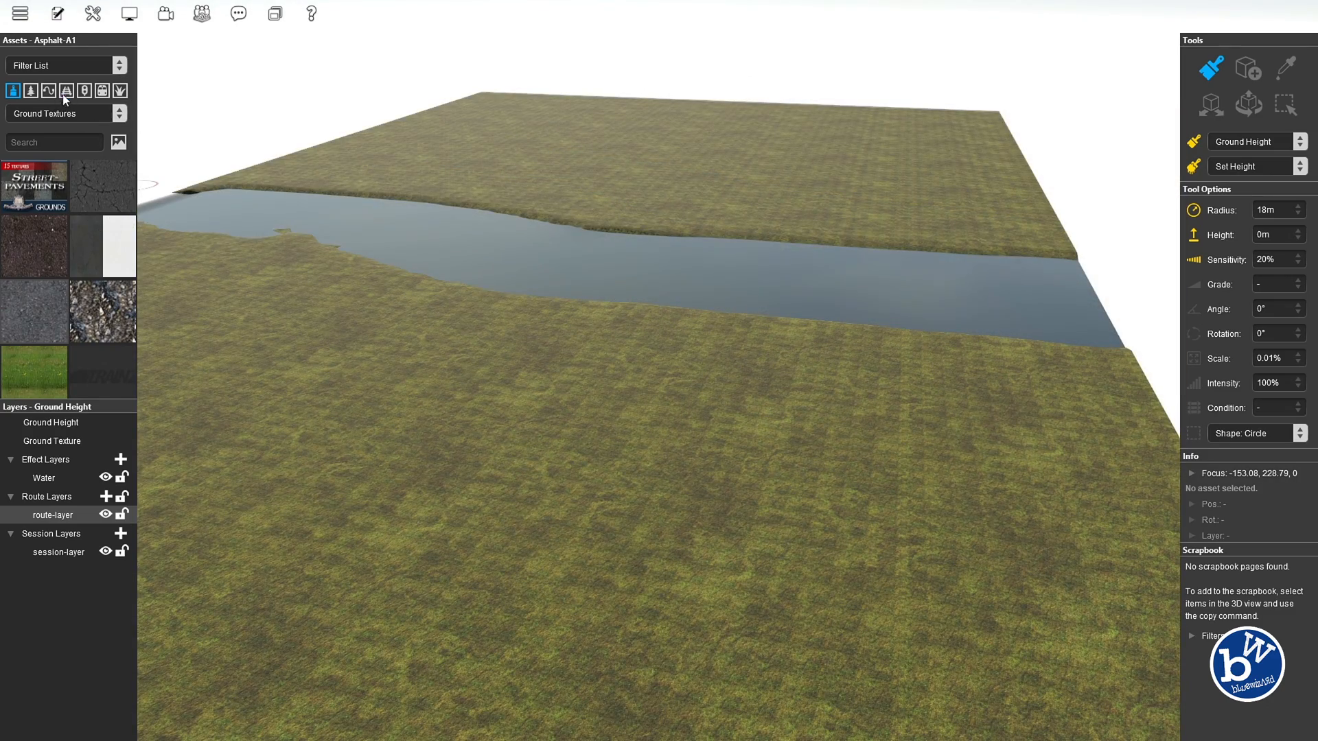
{"action": "left_click", "coordinate": [67, 92]}
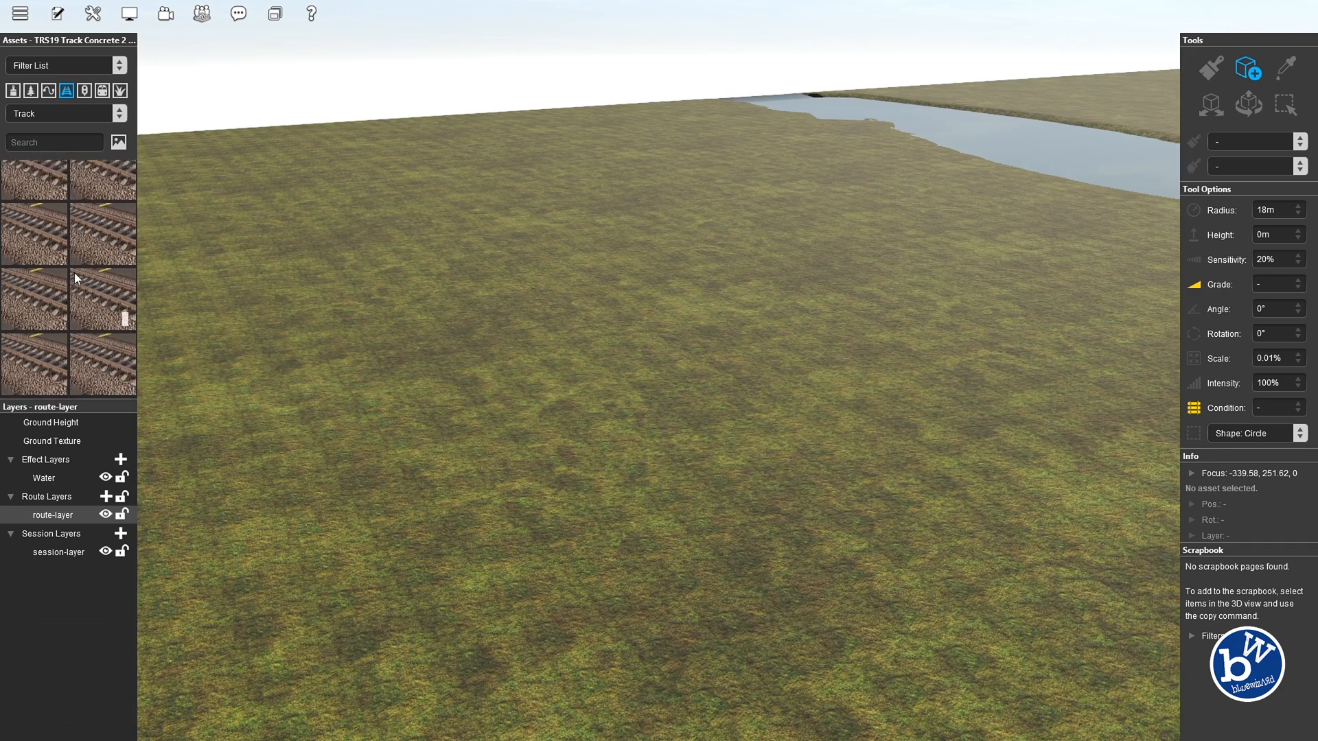
{"action": "scroll", "coordinate": [74, 273], "scroll_direction": "down", "scroll_amount": 1}
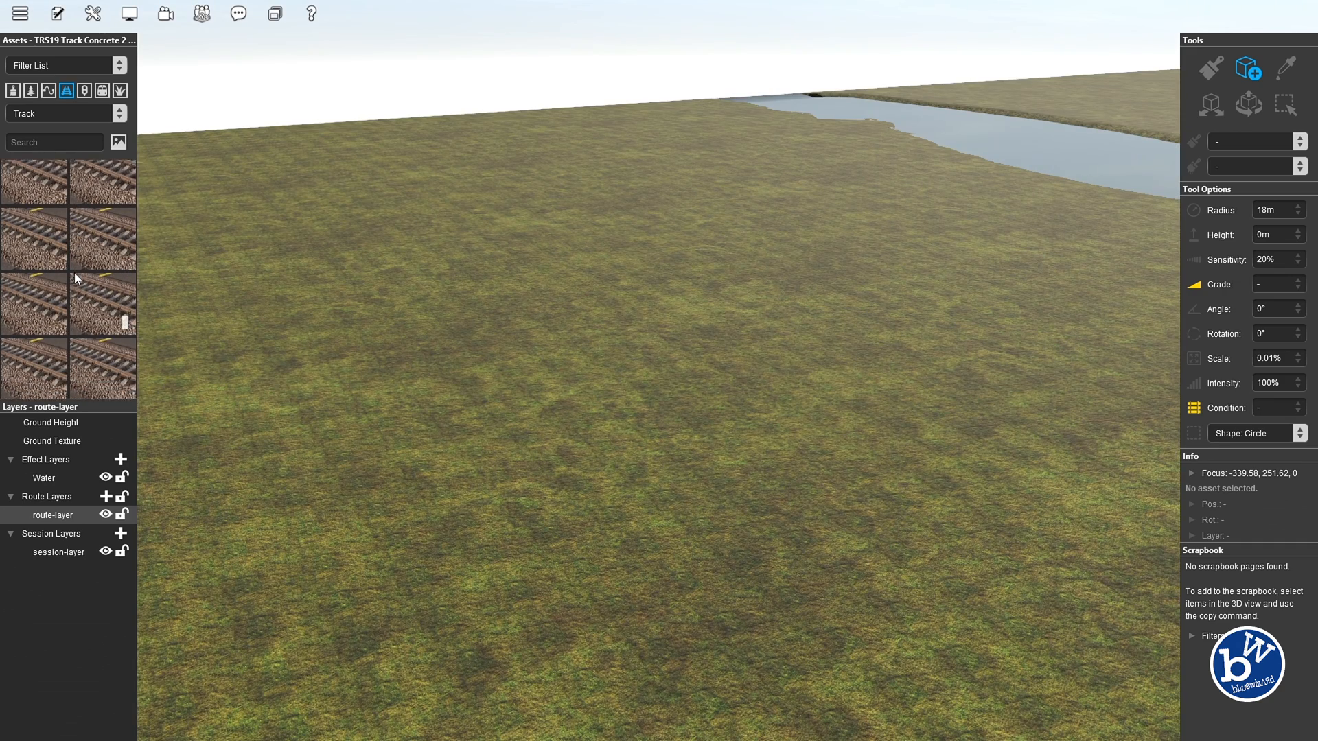
{"action": "double_click", "coordinate": [102, 236]}
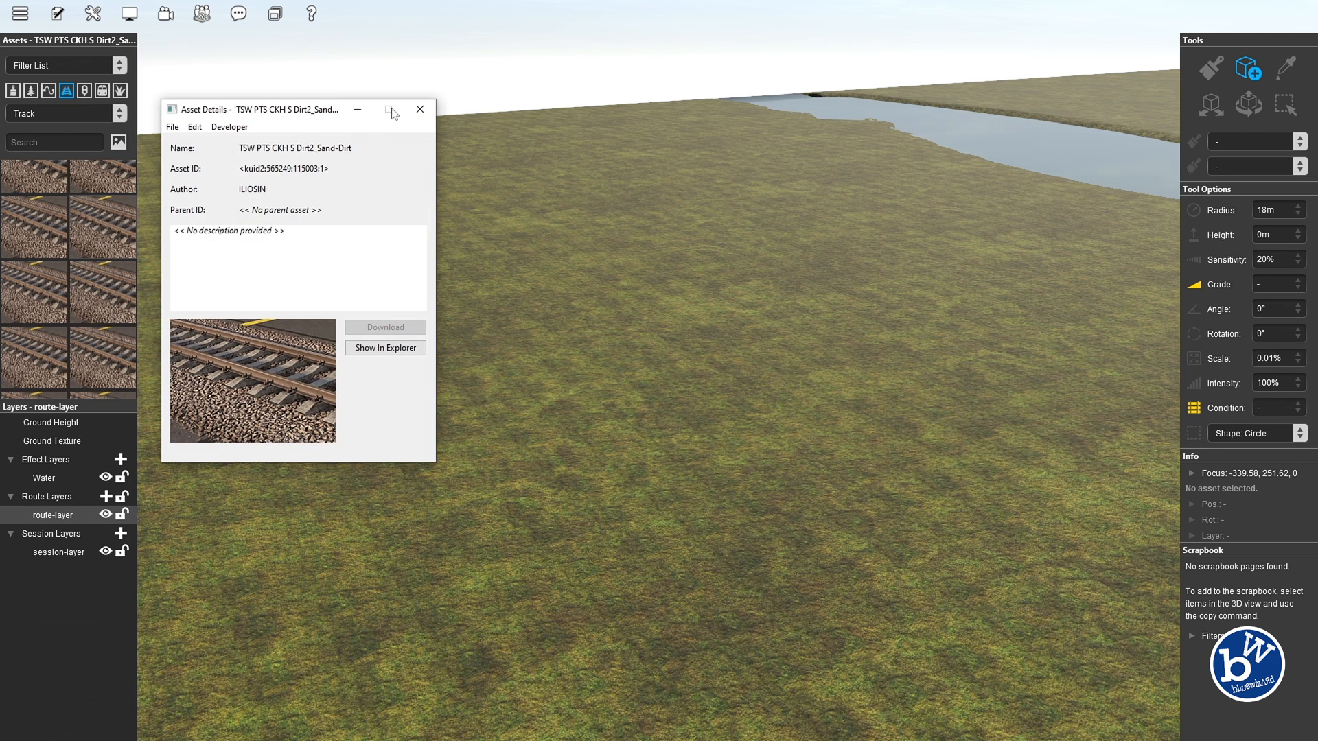
{"action": "left_click", "coordinate": [427, 110]}
Lay a straight piece of the TSW PTS CKH S Dirt2_Sand-Dirt track on the grass away from the river
{"action": "mouse_move", "coordinate": [440, 361]}
{"action": "right_mouse_down"}
{"action": "mouse_move", "coordinate": [627, 343]}
{"action": "mouse_move", "coordinate": [770, 354]}
{"action": "mouse_move", "coordinate": [439, 363]}
{"action": "right_mouse_up"}
{"action": "left_click_drag", "start_coordinate": [386, 389], "coordinate": [877, 346]}
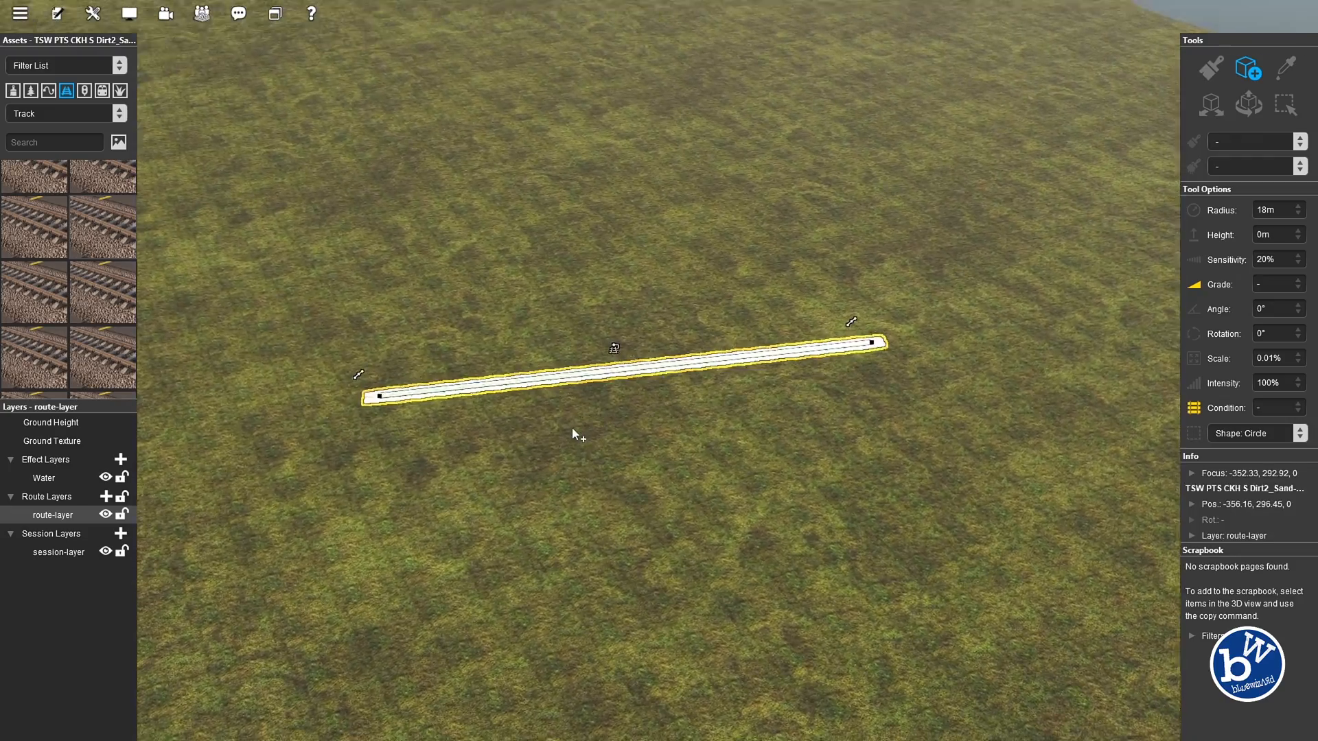
{"action": "right_click_drag", "start_coordinate": [572, 429], "coordinate": [572, 429]}
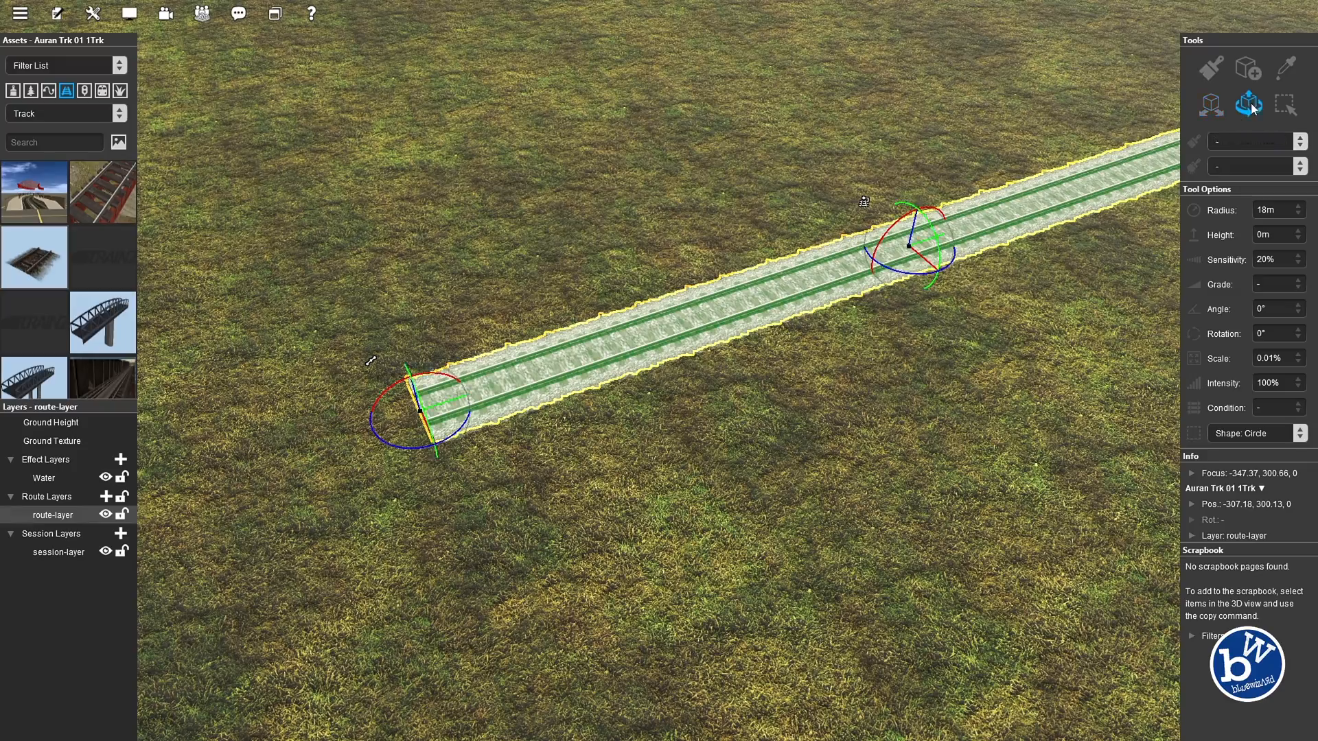
Try the rotation handles on the middle spline point of the Auran Trk 01 1Trk track
{"action": "right_click_drag", "start_coordinate": [699, 438], "coordinate": [752, 389]}
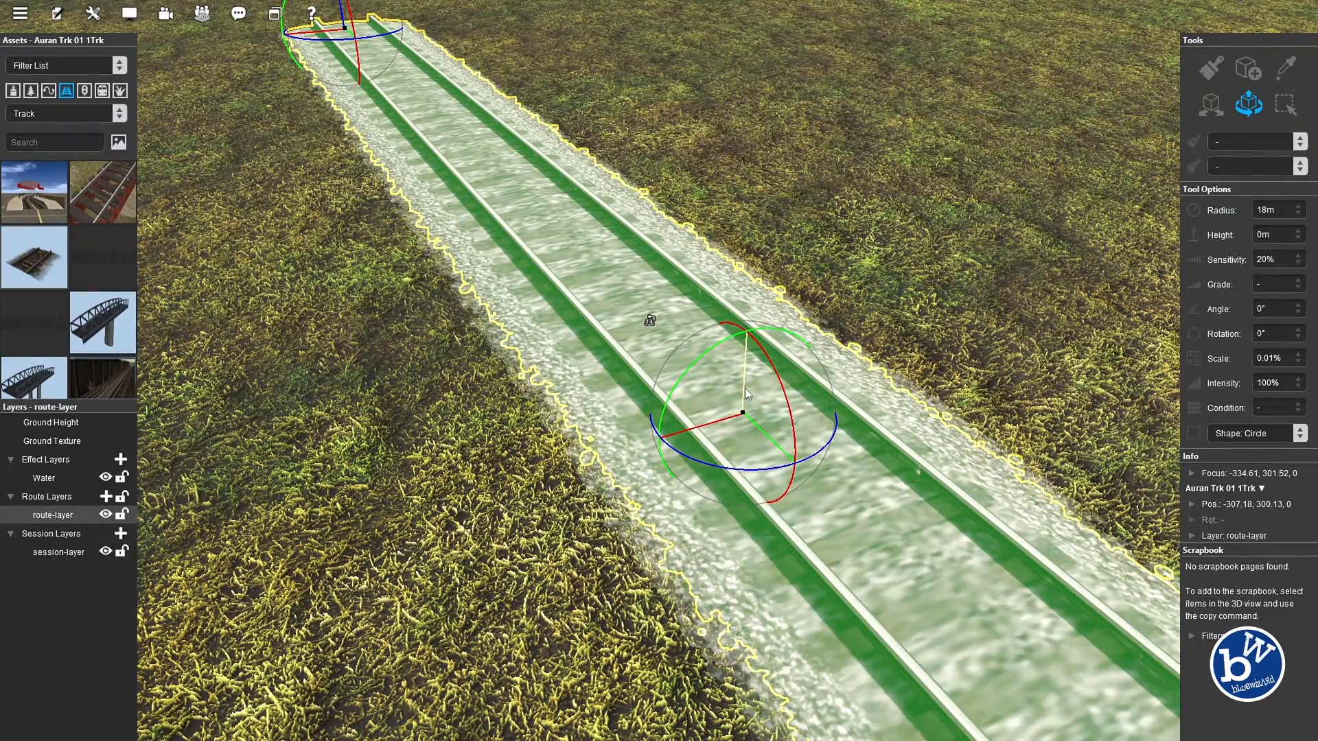
{"action": "right_click_drag", "start_coordinate": [744, 388], "coordinate": [723, 364]}
{"action": "left_click_drag", "start_coordinate": [724, 368], "coordinate": [701, 383]}
{"action": "right_click_drag", "start_coordinate": [701, 382], "coordinate": [783, 299]}
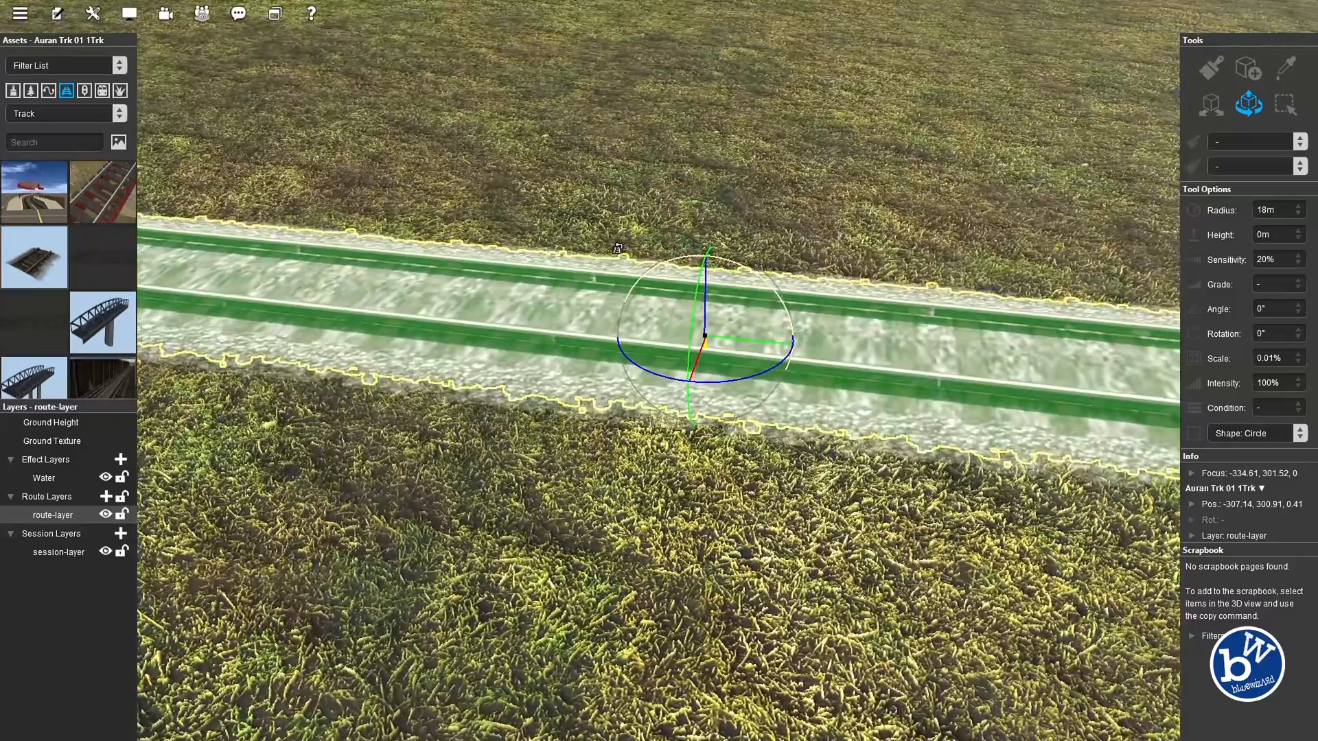
{"action": "mouse_move", "coordinate": [783, 299]}
{"action": "left_mouse_down"}
{"action": "mouse_move", "coordinate": [775, 283]}
{"action": "mouse_move", "coordinate": [789, 311]}
{"action": "mouse_move", "coordinate": [783, 300]}
{"action": "left_mouse_up"}
{"action": "left_click_drag", "start_coordinate": [748, 341], "coordinate": [679, 302]}
{"action": "right_click_drag", "start_coordinate": [679, 269], "coordinate": [1241, 107]}
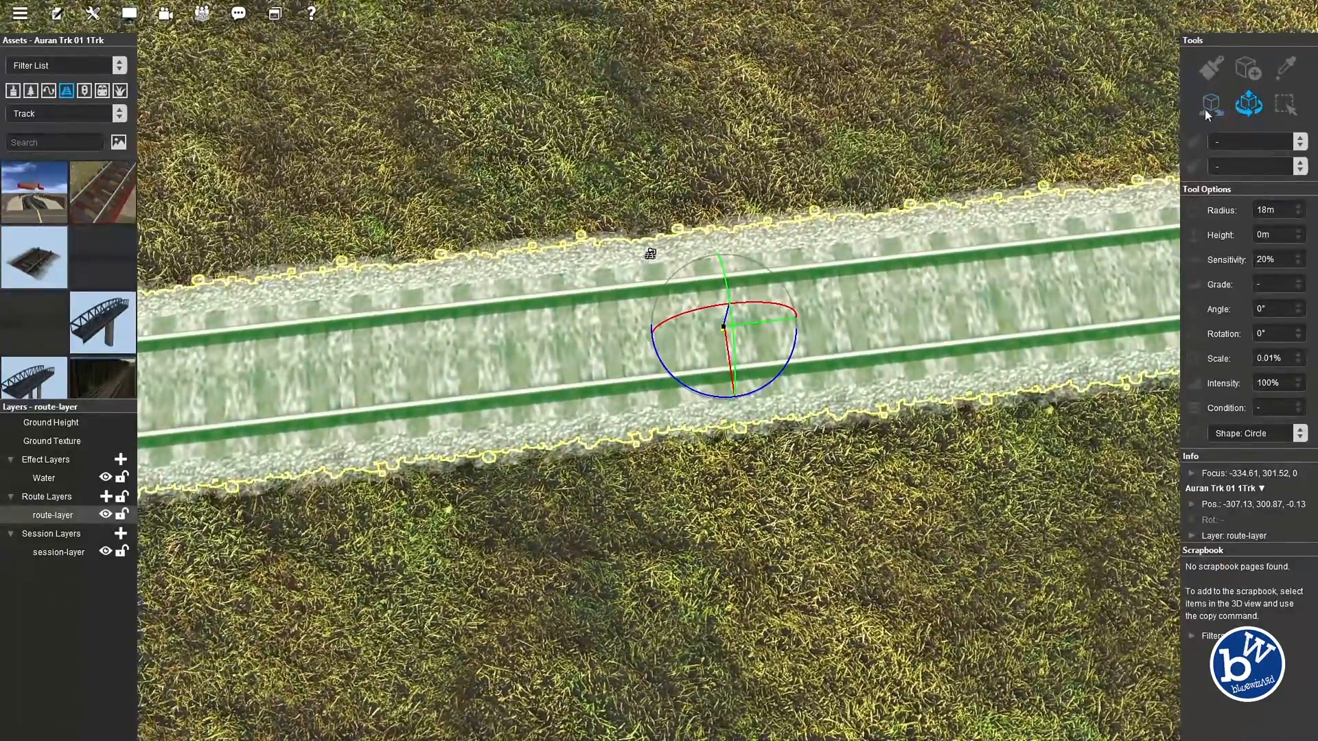
Switch to moving objects, select the Auran Trk 01 1Trk track and delete it
{"action": "right_click", "coordinate": [650, 260]}
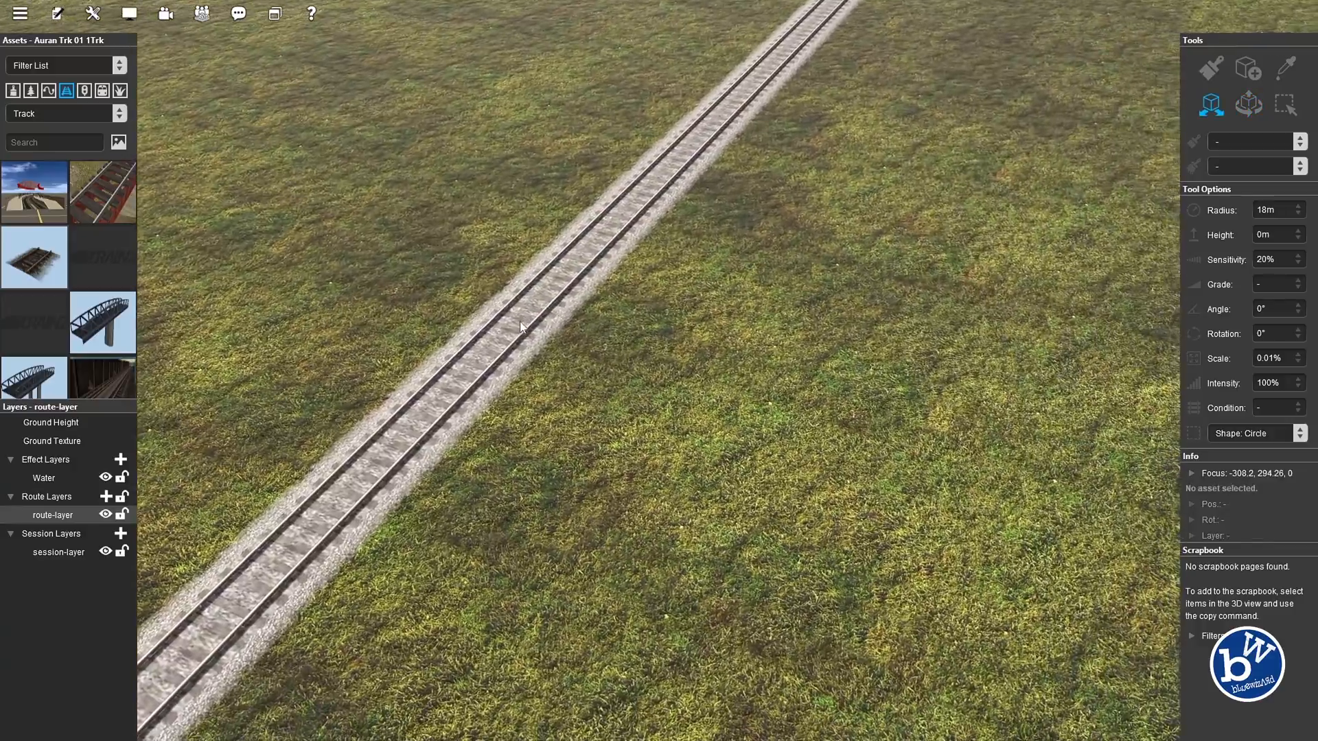
{"action": "left_click", "coordinate": [521, 328]}
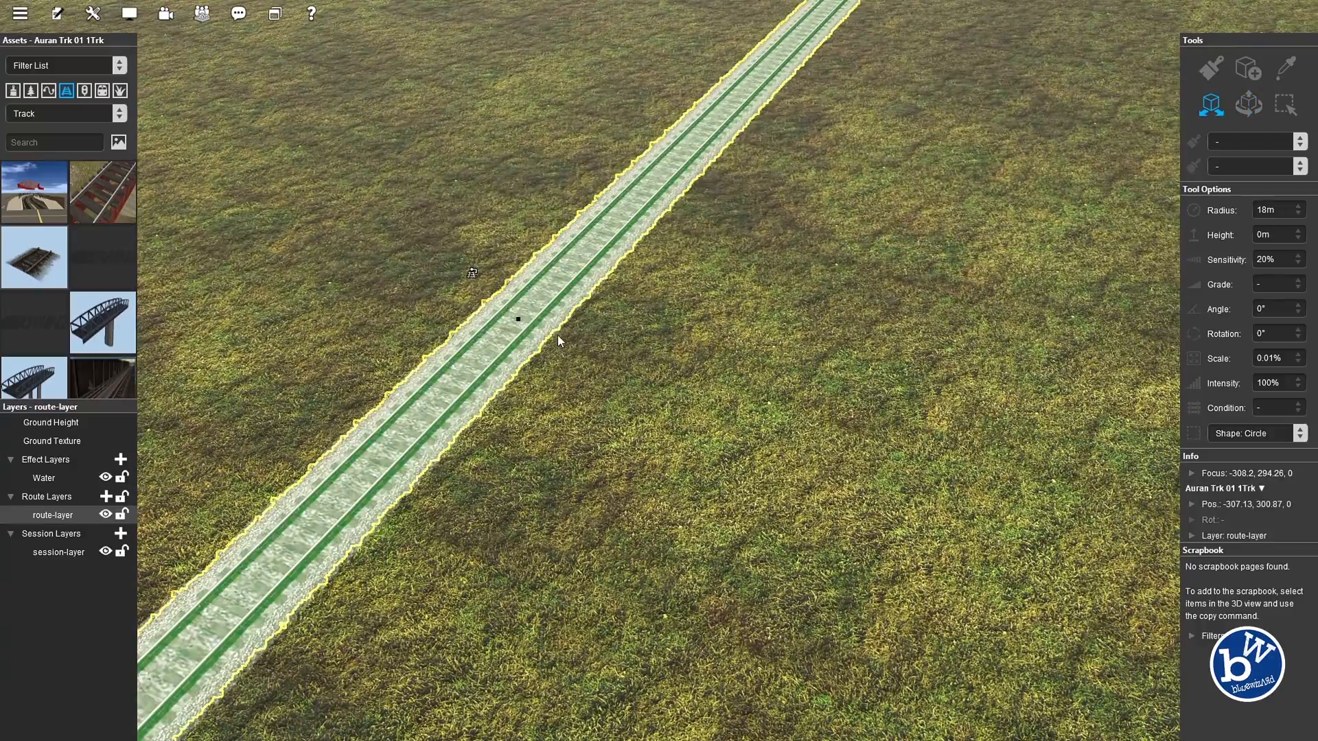
{"action": "key", "text": "Delete"}
{"action": "right_click_drag", "start_coordinate": [539, 320], "coordinate": [406, 271]}
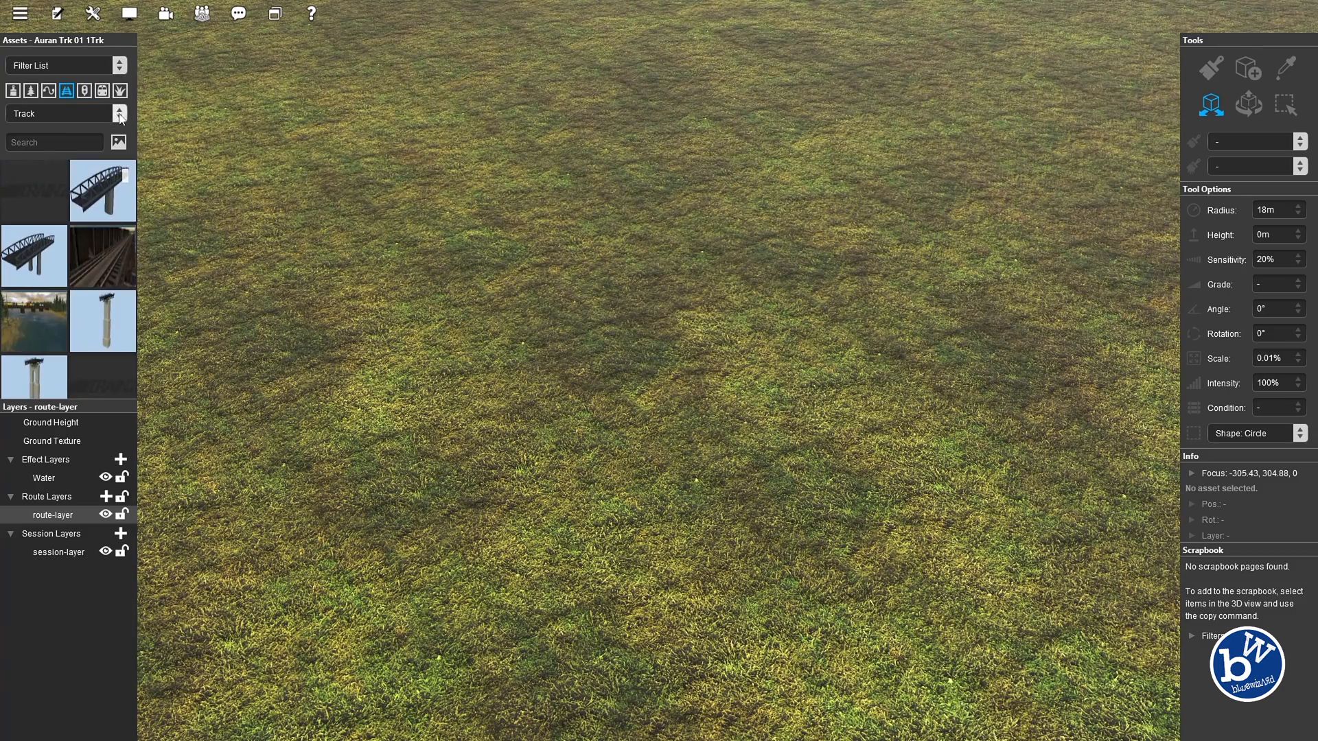
Switch the route from Surveyor 2.0 to editing in Surveyor Classic
{"action": "left_click", "coordinate": [120, 115]}
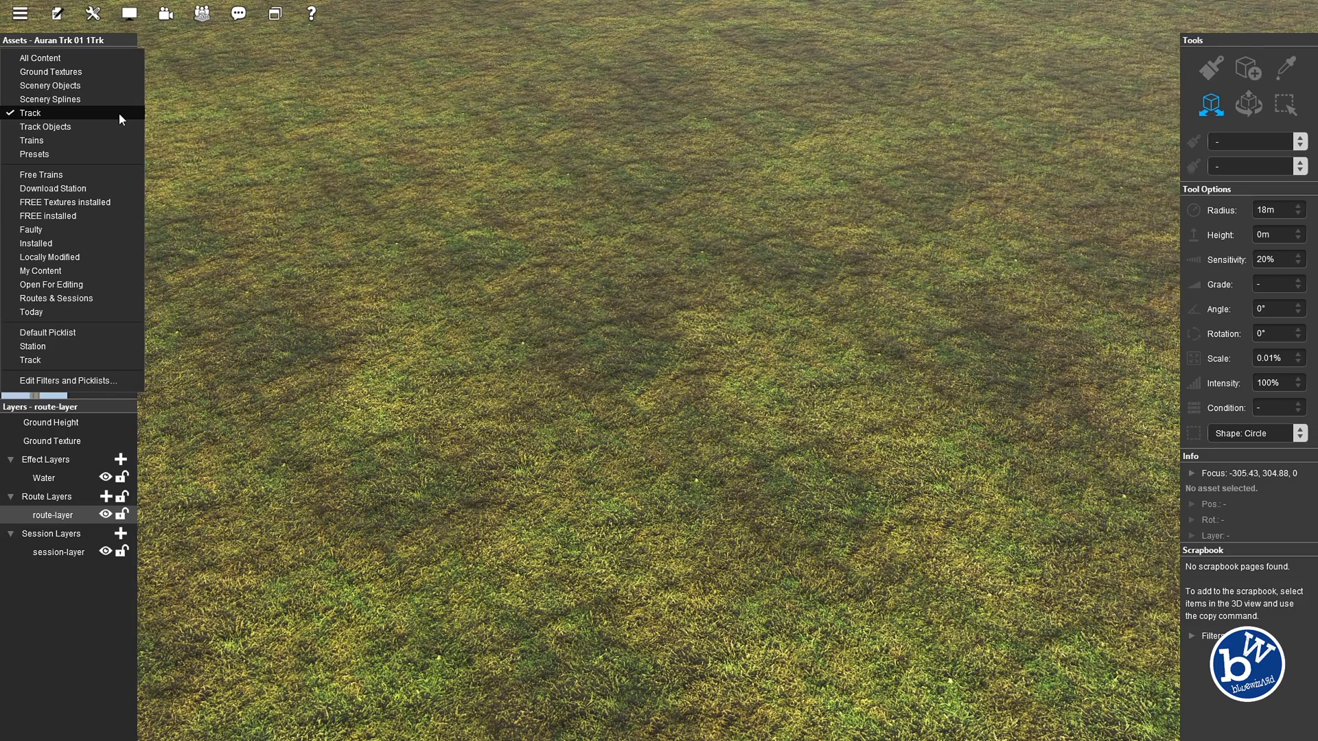
{"action": "left_click", "coordinate": [118, 112]}
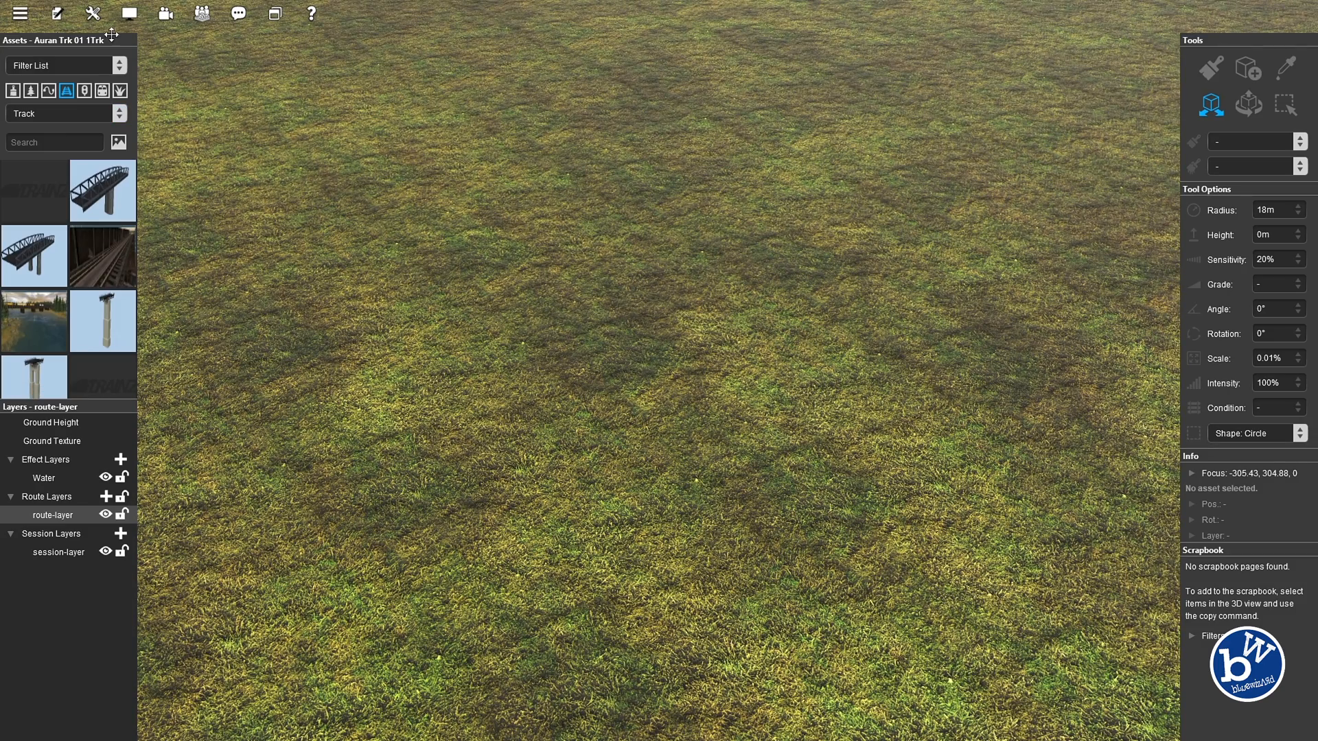
{"action": "left_click", "coordinate": [127, 15]}
{"action": "left_click", "coordinate": [96, 15]}
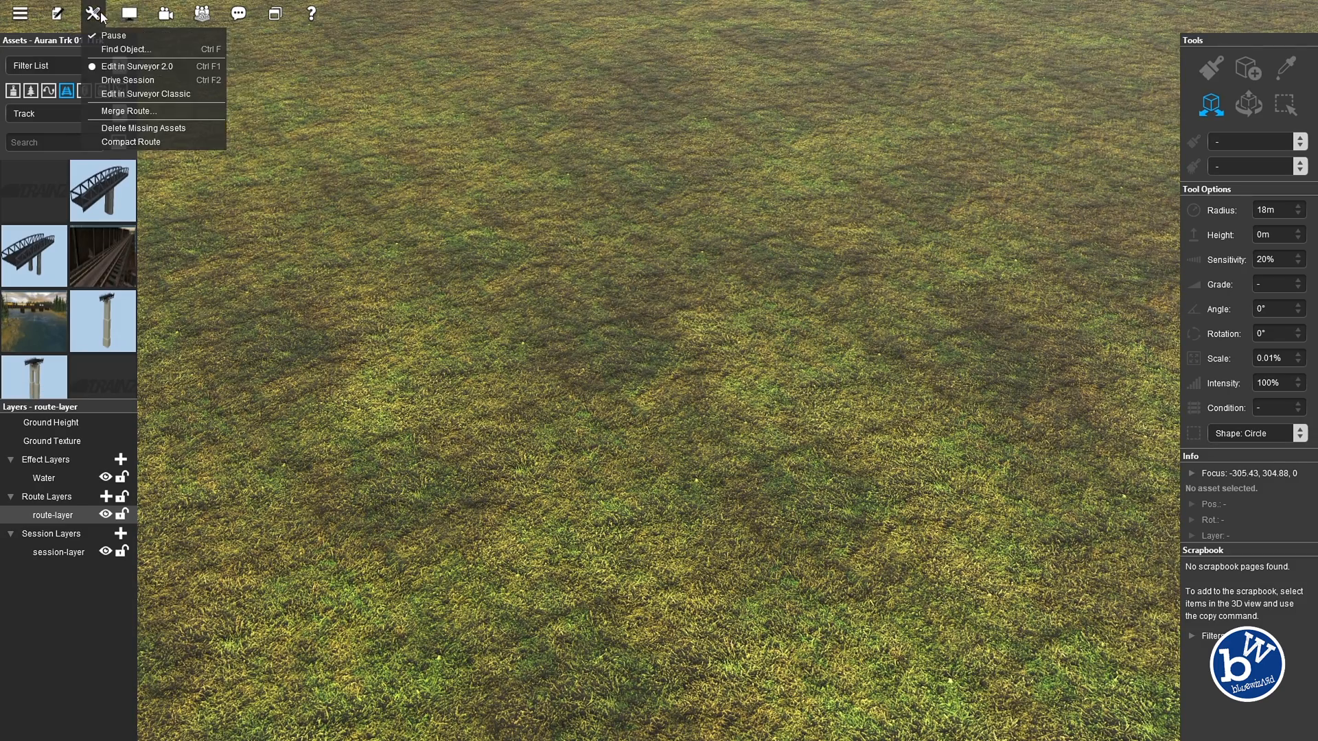
{"action": "left_click", "coordinate": [124, 94]}
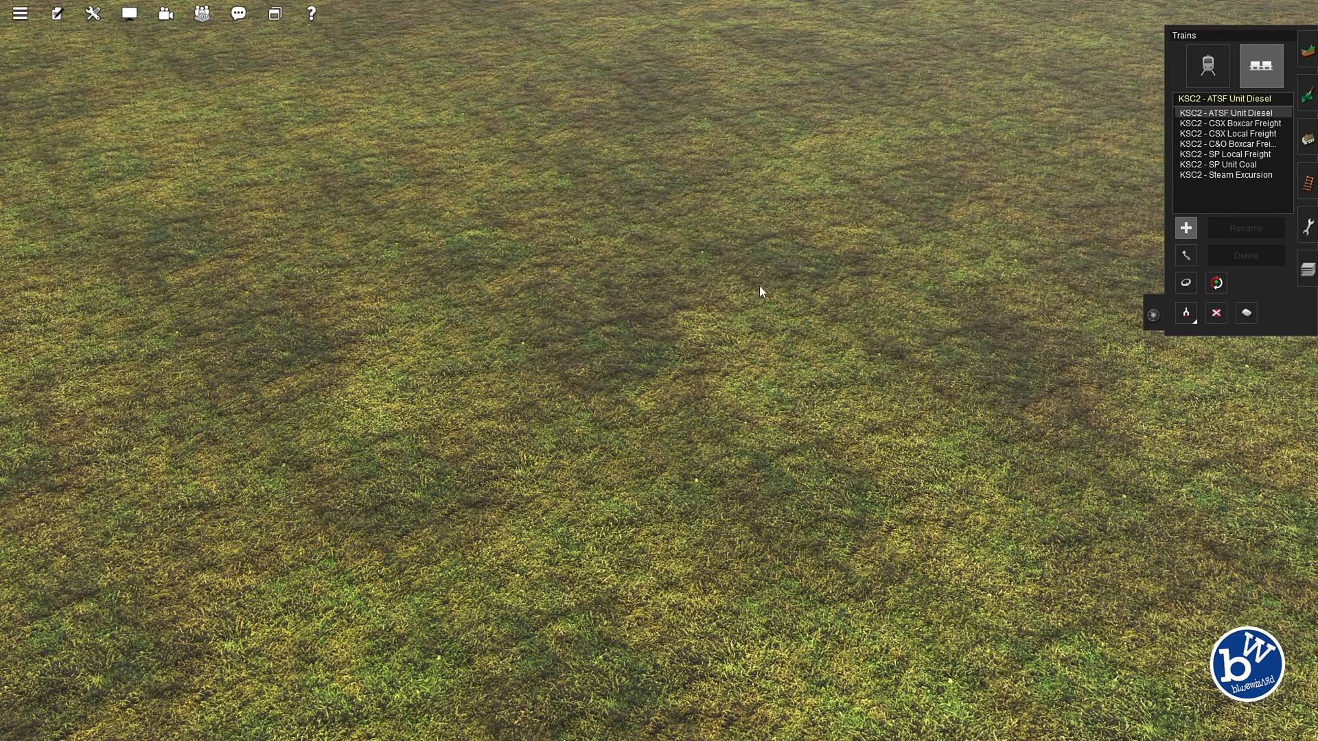
Show the asset pick list, change it to Station and set it back to Track
{"action": "left_click", "coordinate": [163, 16]}
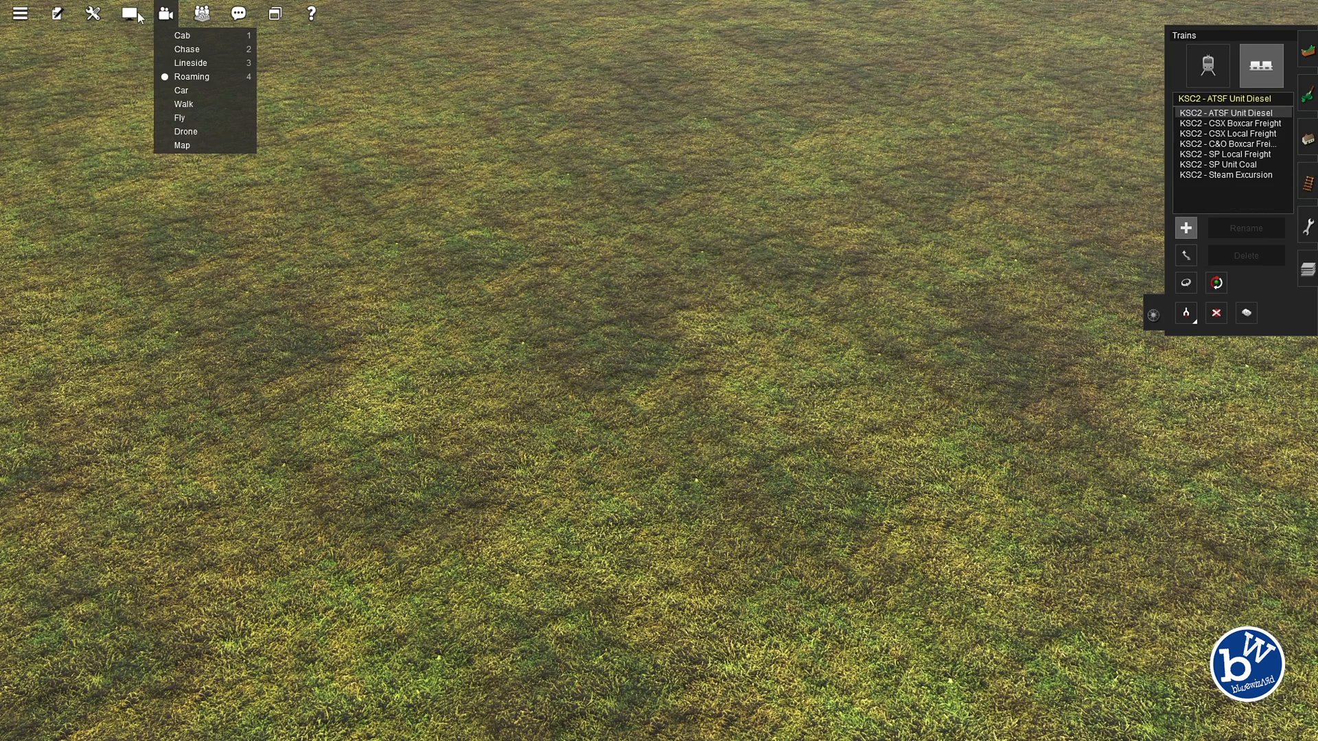
{"action": "left_click", "coordinate": [134, 16]}
{"action": "left_click", "coordinate": [142, 50]}
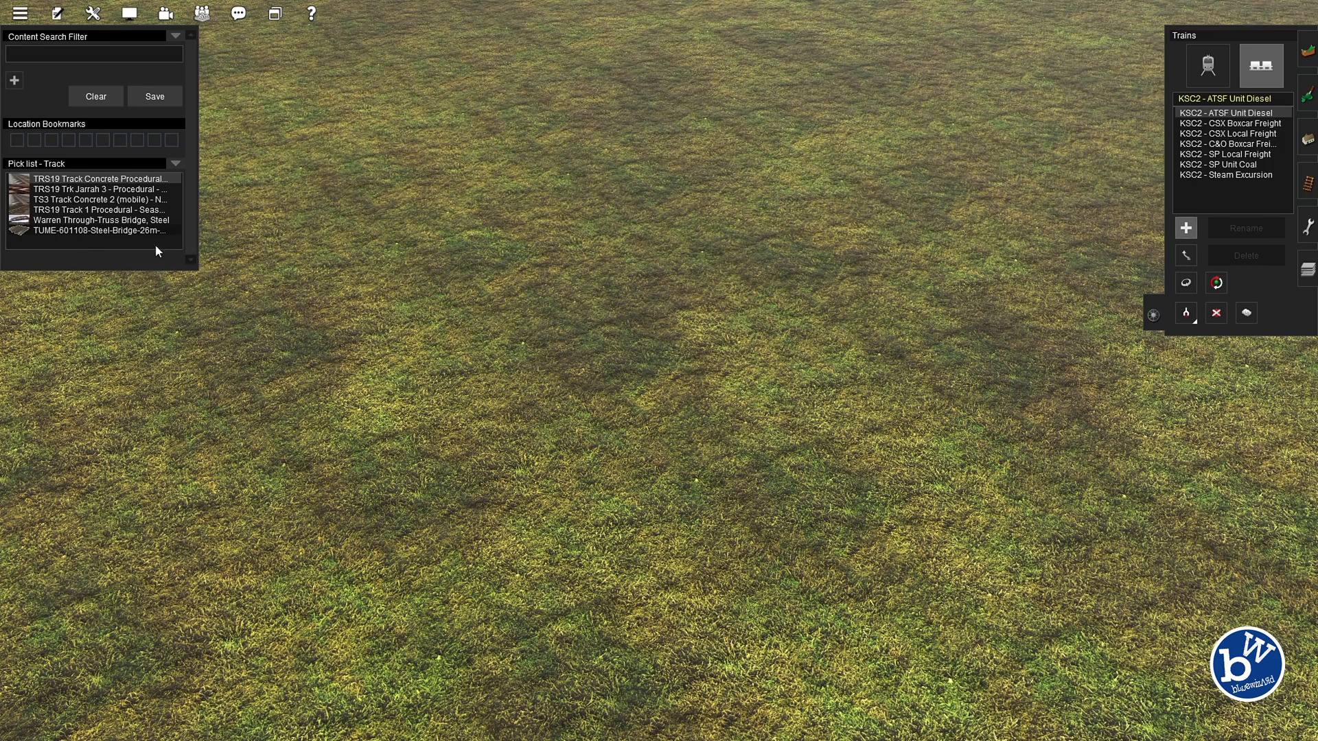
{"action": "left_click", "coordinate": [175, 164]}
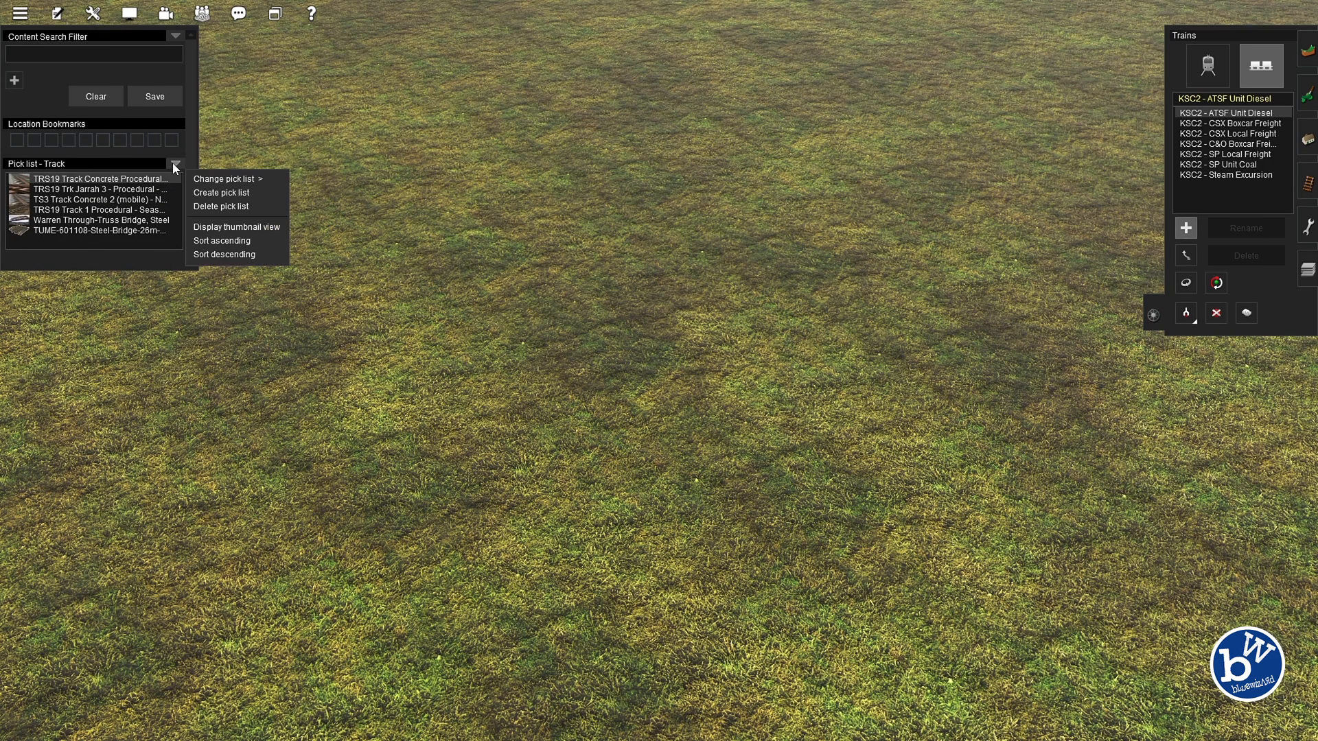
{"action": "mouse_move", "coordinate": [229, 180]}
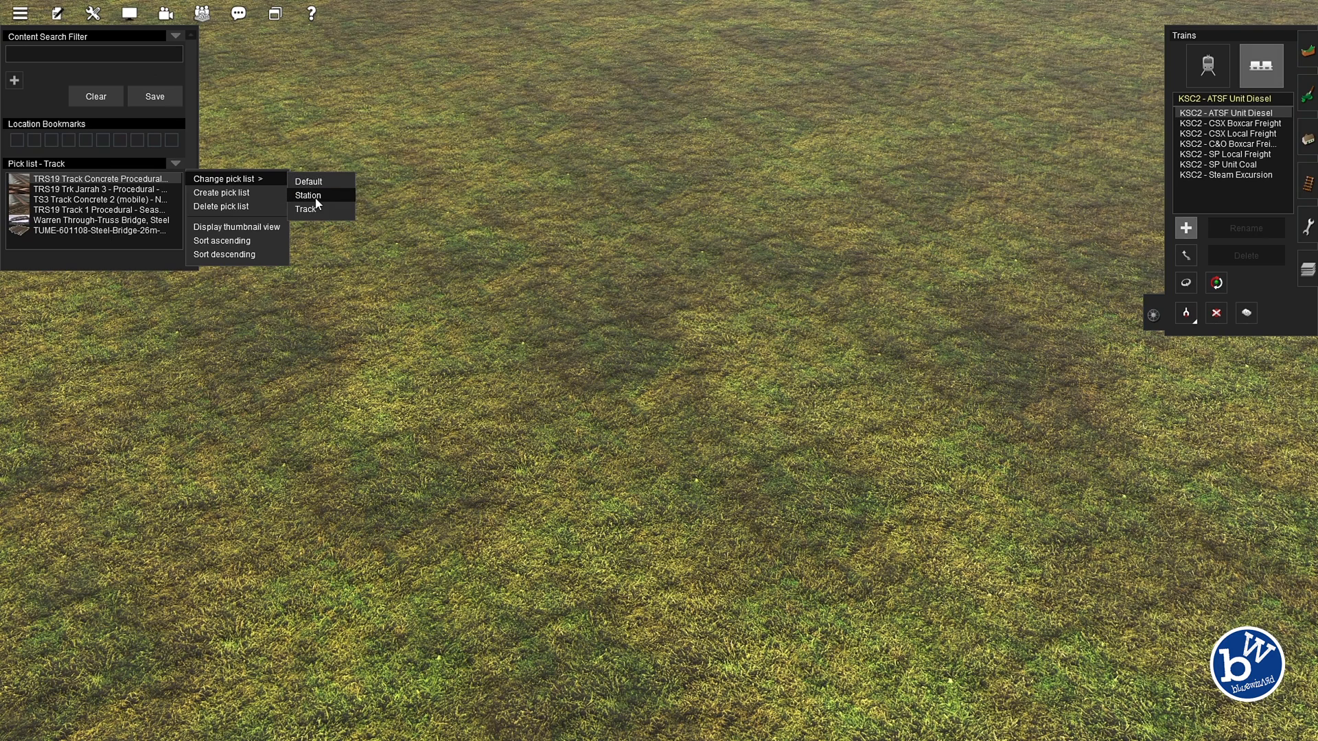
{"action": "left_click", "coordinate": [308, 195]}
{"action": "left_click", "coordinate": [177, 165]}
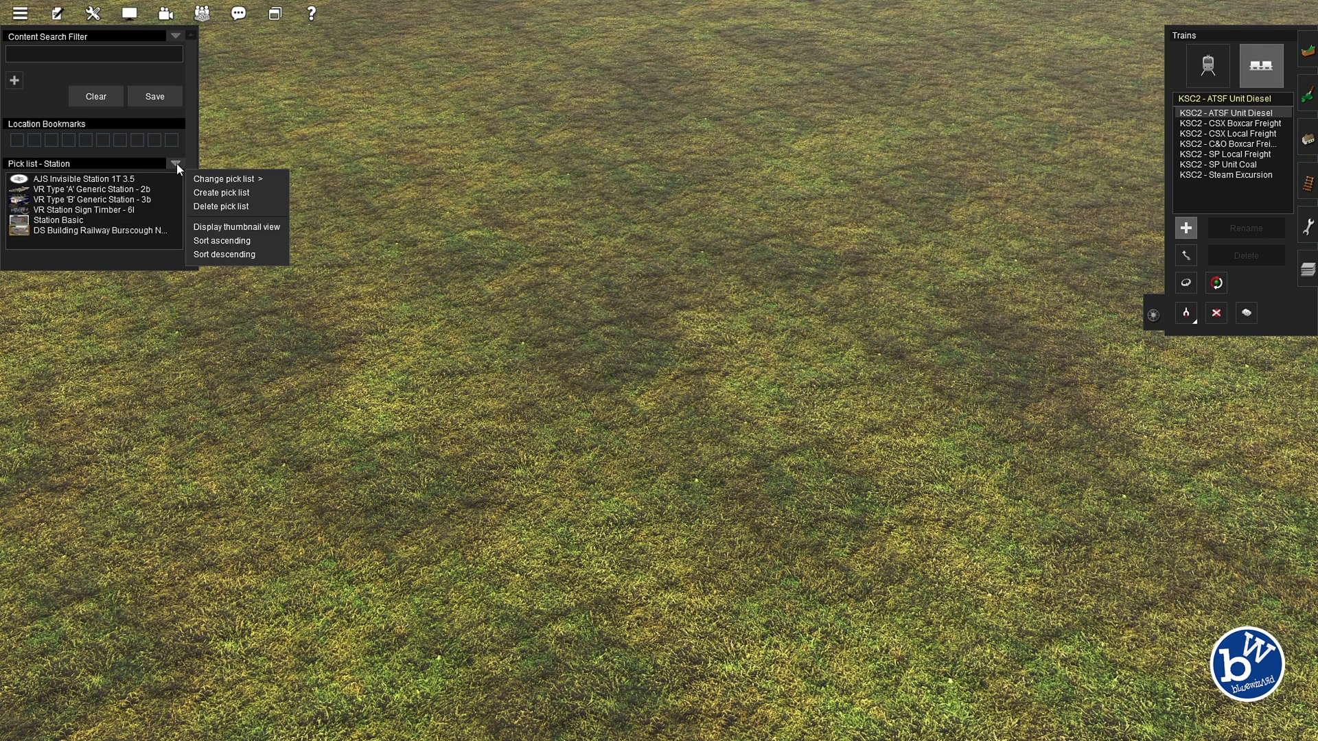
{"action": "mouse_move", "coordinate": [227, 182]}
{"action": "left_click", "coordinate": [322, 215]}
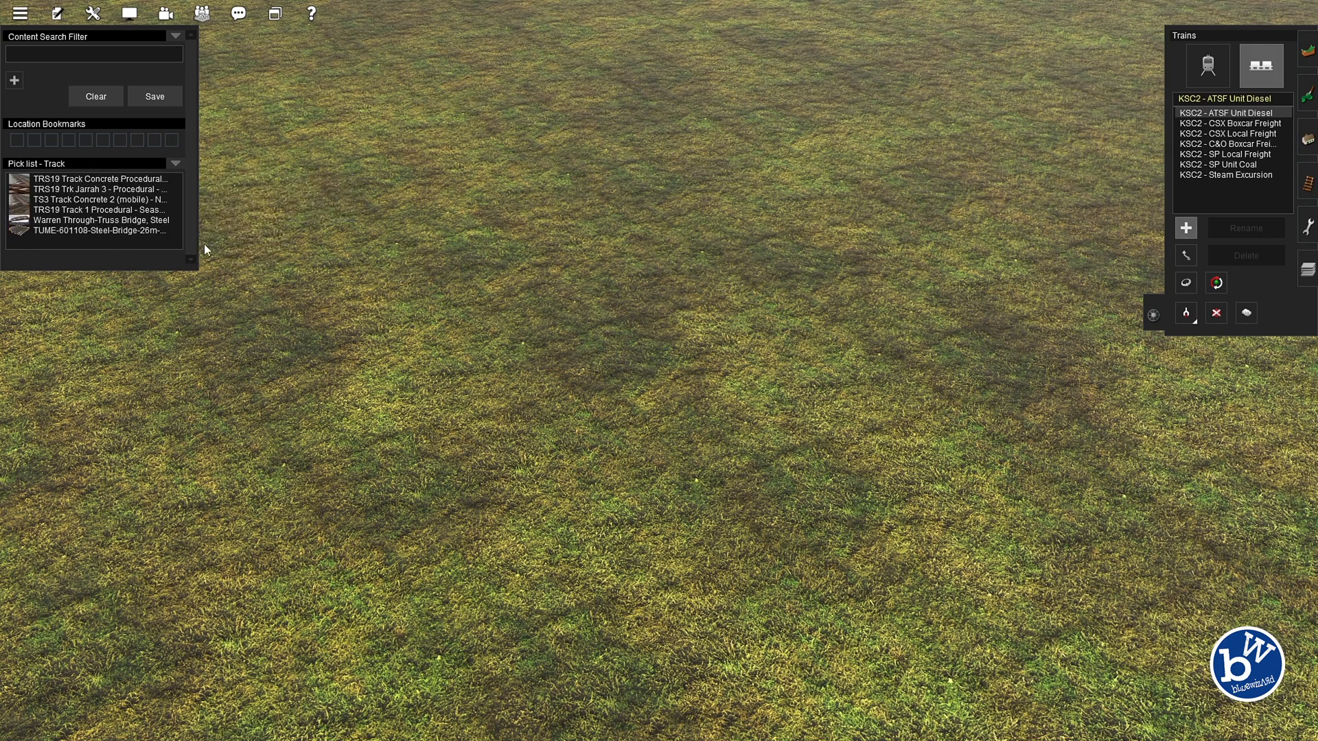
Choose TRS19 Track 1 Procedural from the Track pick list and lay a short straight piece on the grass
{"action": "left_click", "coordinate": [59, 212]}
{"action": "left_click", "coordinate": [408, 291]}
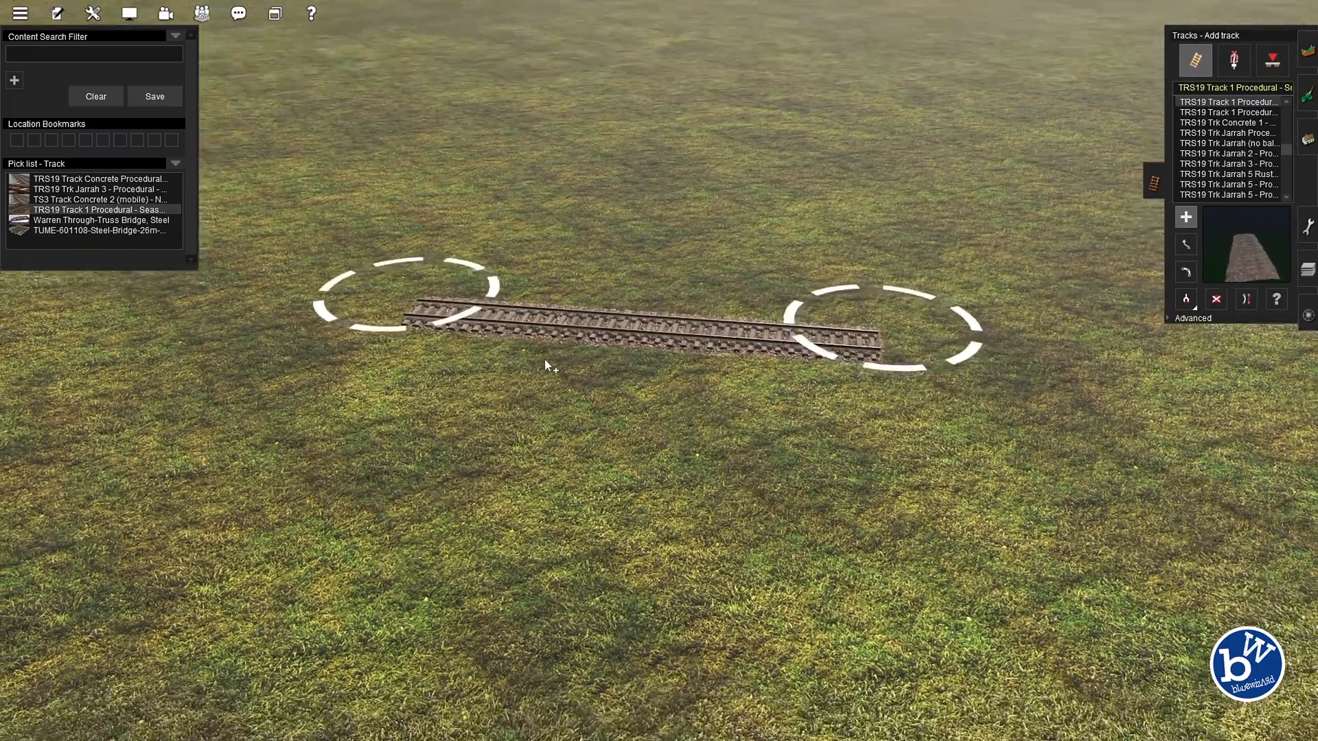
{"action": "right_click_drag", "start_coordinate": [545, 361], "coordinate": [632, 371]}
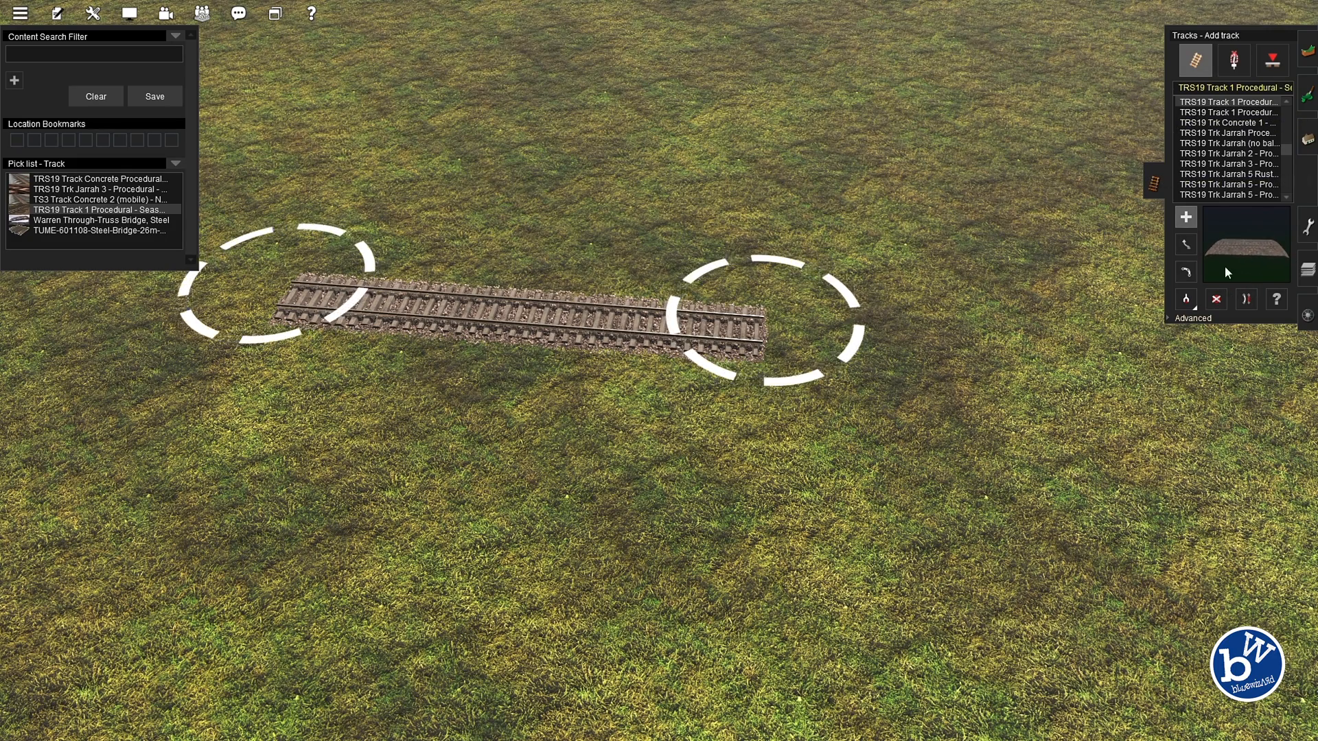
Return to editing in Surveyor 2.0, filter the assets to Track and select the laid track piece
{"action": "left_click", "coordinate": [93, 13]}
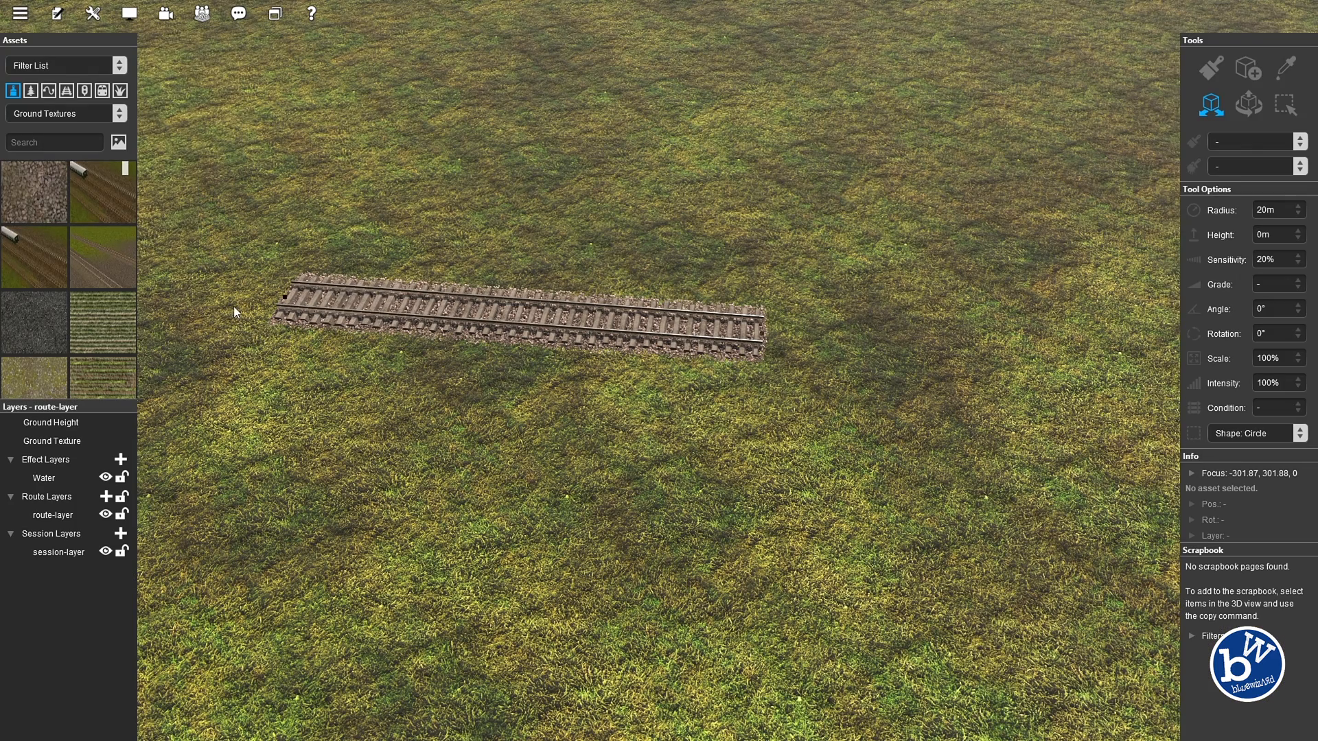
{"action": "left_click", "coordinate": [65, 92]}
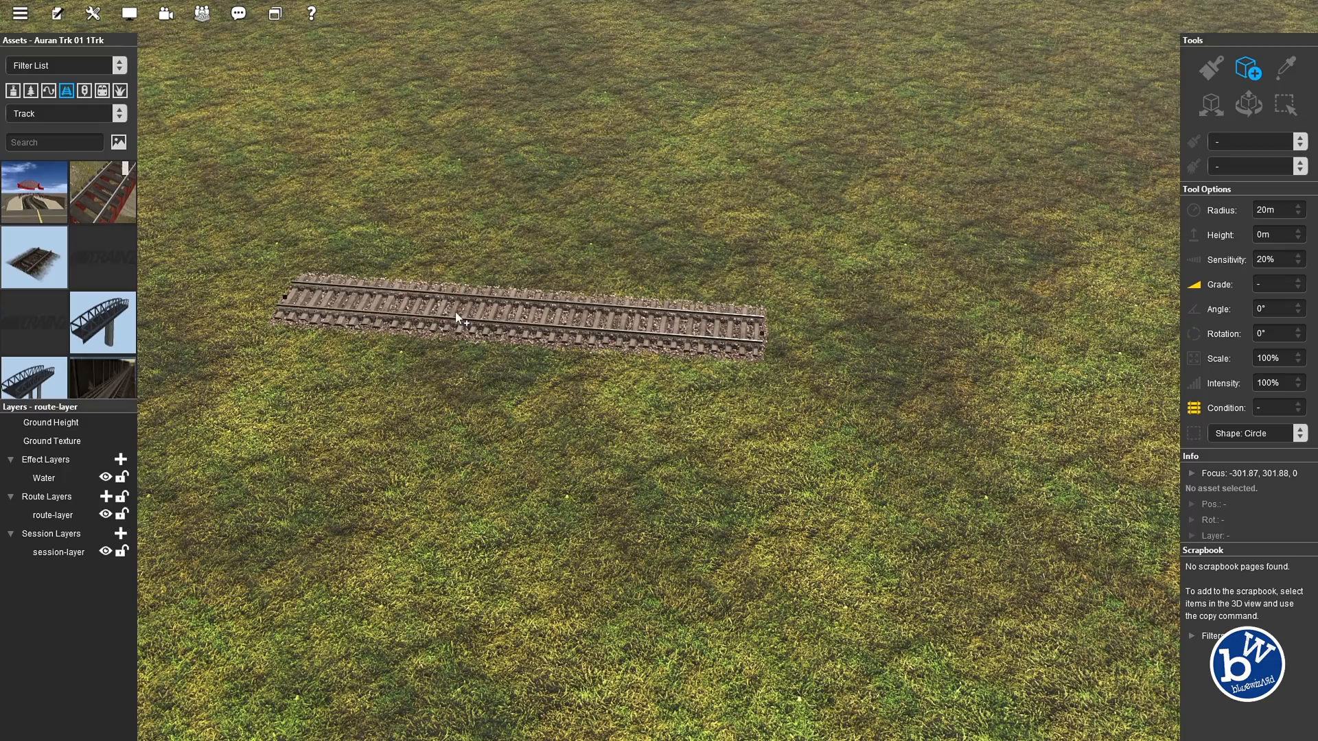
{"action": "right_click", "coordinate": [492, 318]}
{"action": "right_click", "coordinate": [707, 393]}
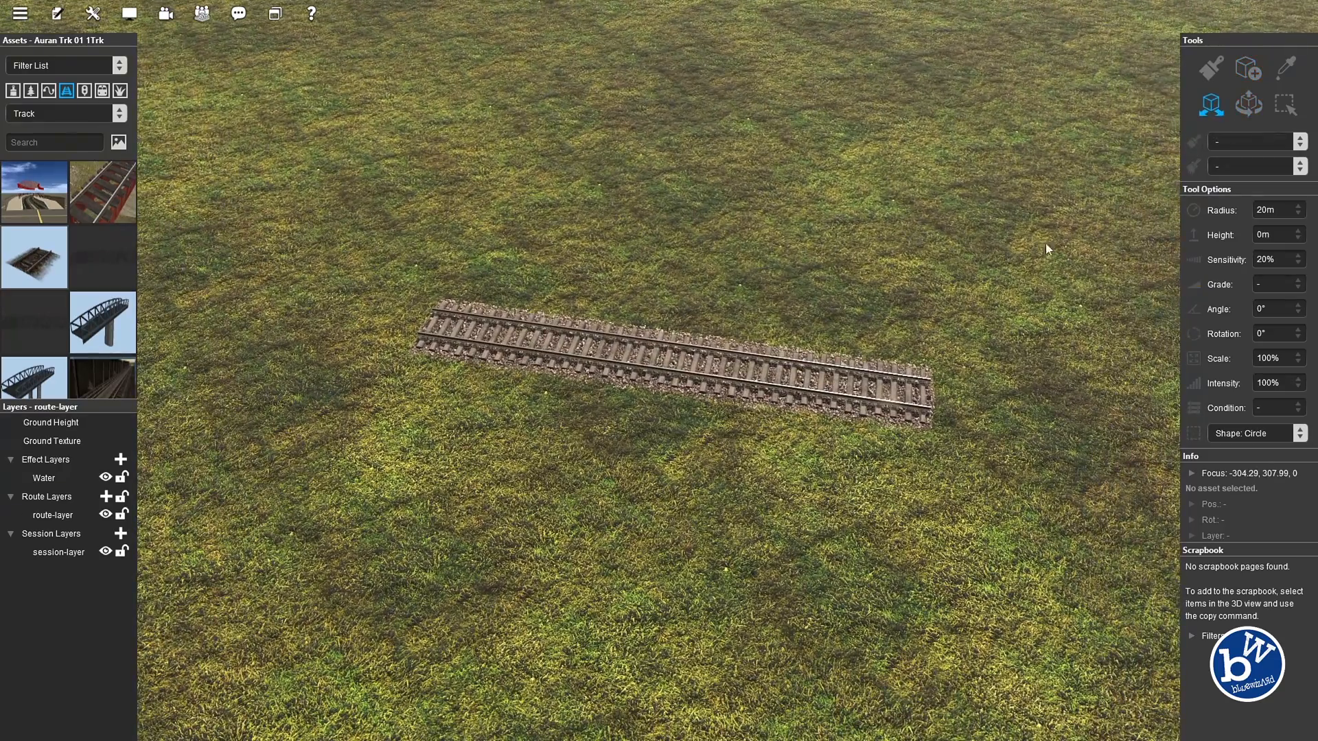
{"action": "left_click", "coordinate": [683, 365]}
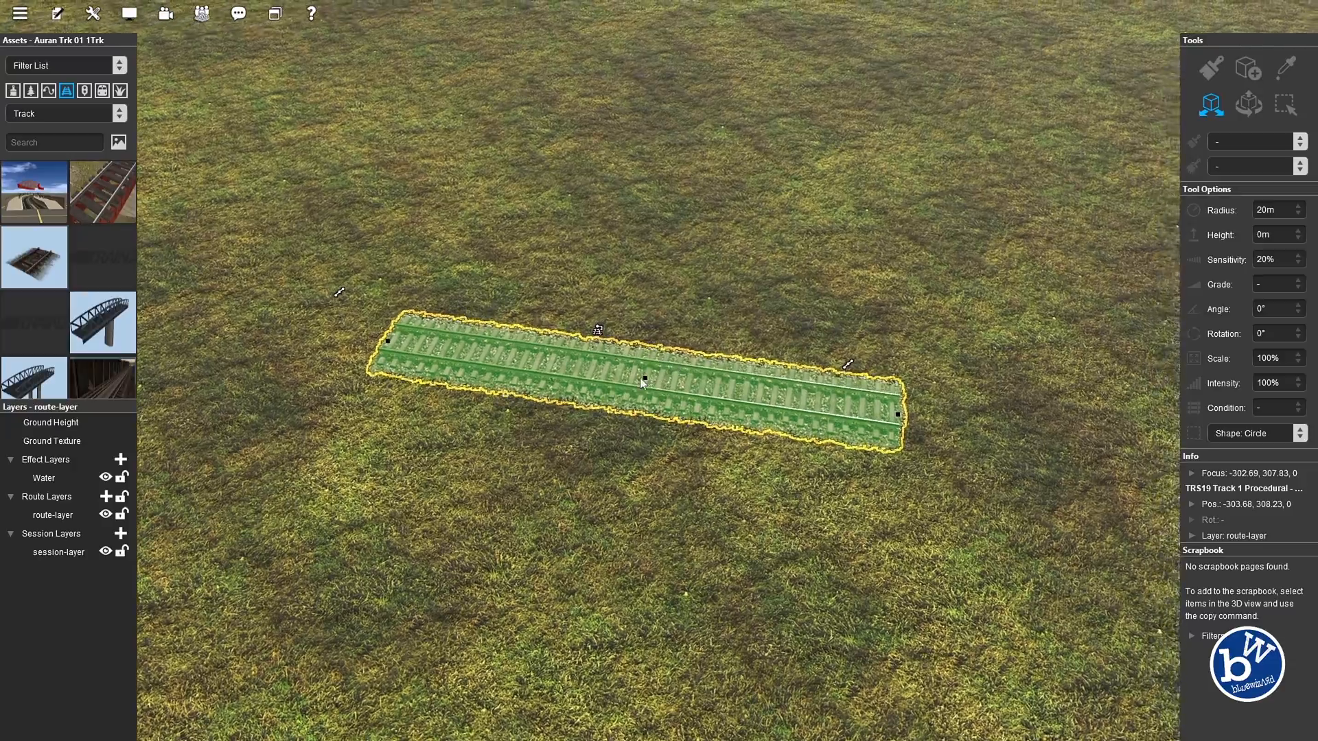
Sample the laid TRS19 Track 1 Procedural piece with the Eyedropper tool to make it the current asset
{"action": "right_click_drag", "start_coordinate": [613, 392], "coordinate": [626, 356]}
{"action": "left_click", "coordinate": [1288, 70]}
{"action": "right_click_drag", "start_coordinate": [604, 395], "coordinate": [650, 309]}
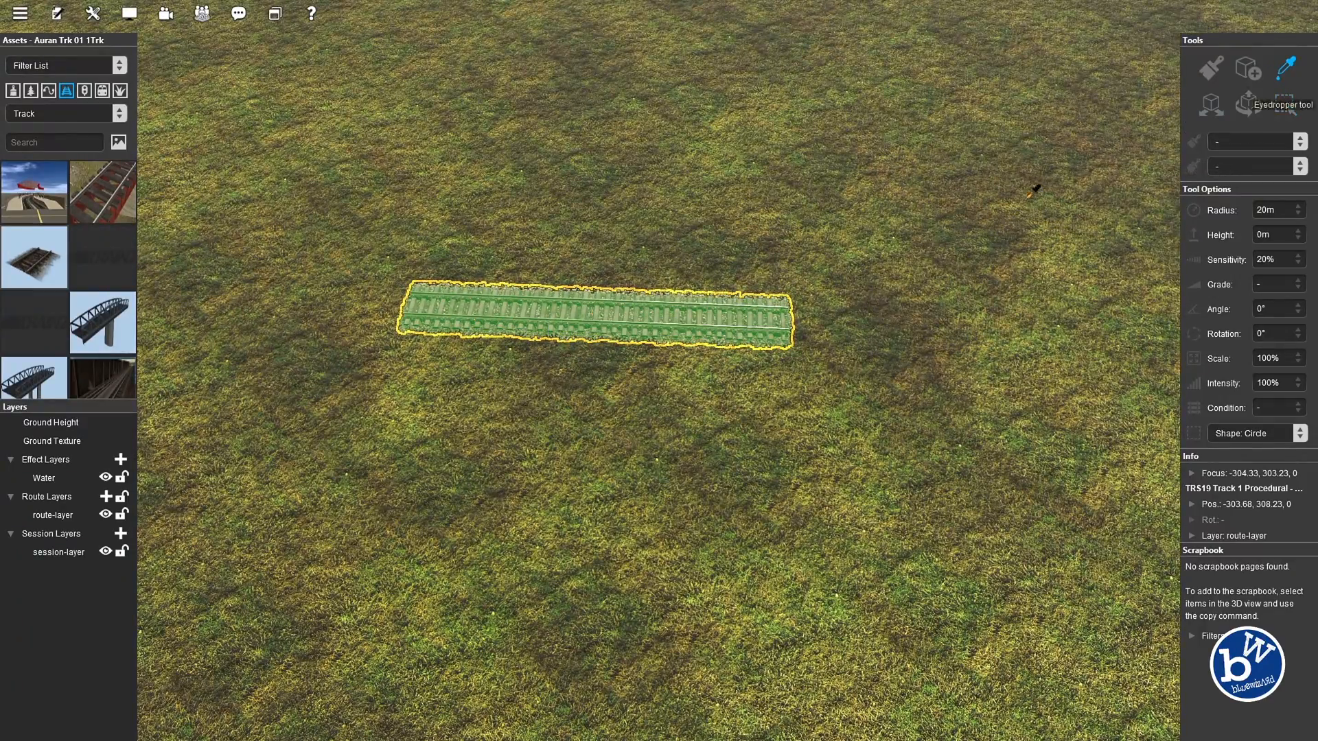
{"action": "left_click", "coordinate": [614, 312]}
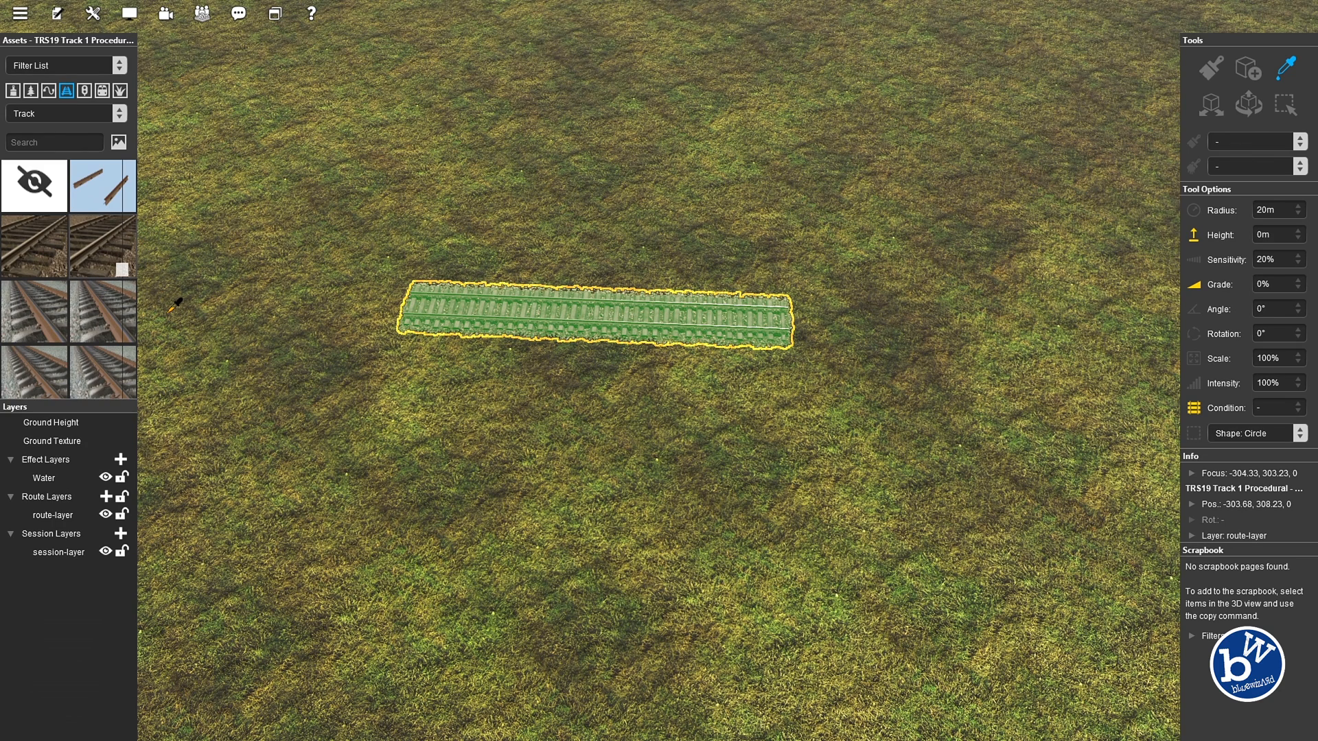
Lay a second straight piece of TRS19 Track 1 Procedural on the grass beside the first one
{"action": "right_click", "coordinate": [221, 306]}
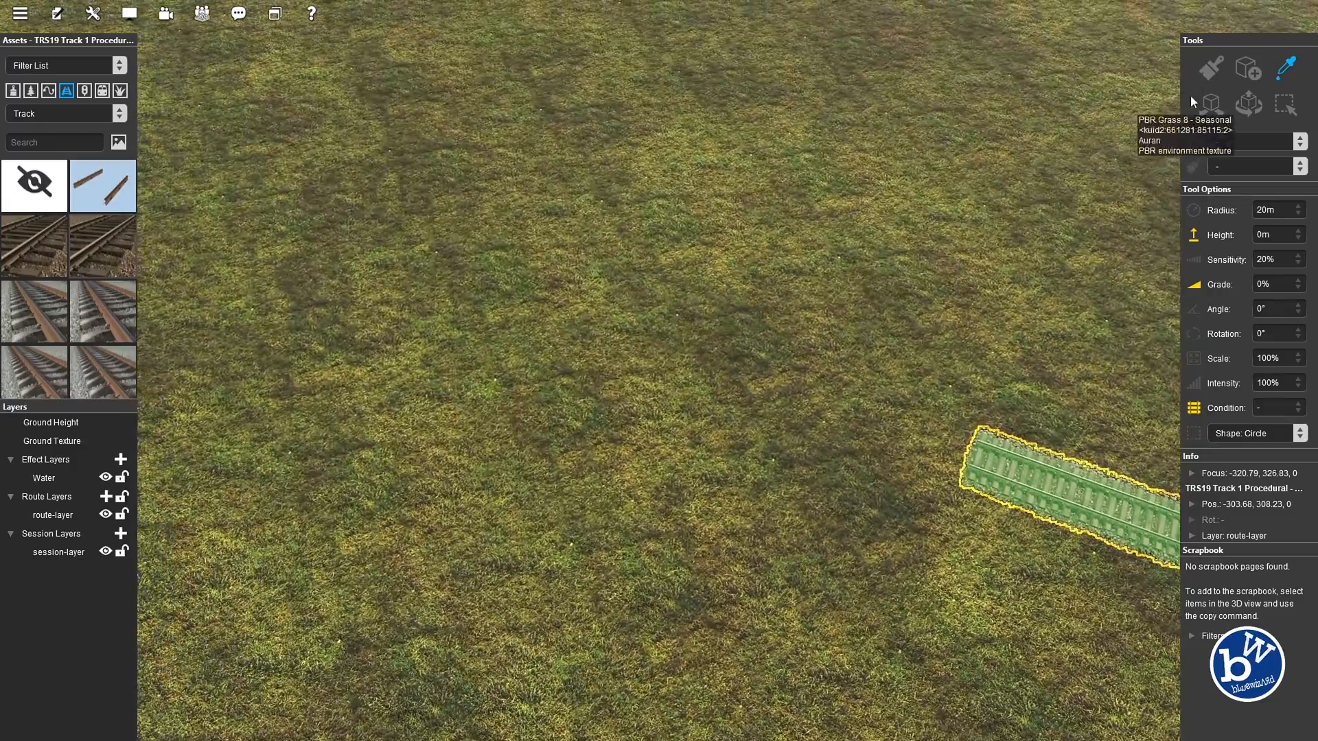
{"action": "right_click", "coordinate": [632, 406]}
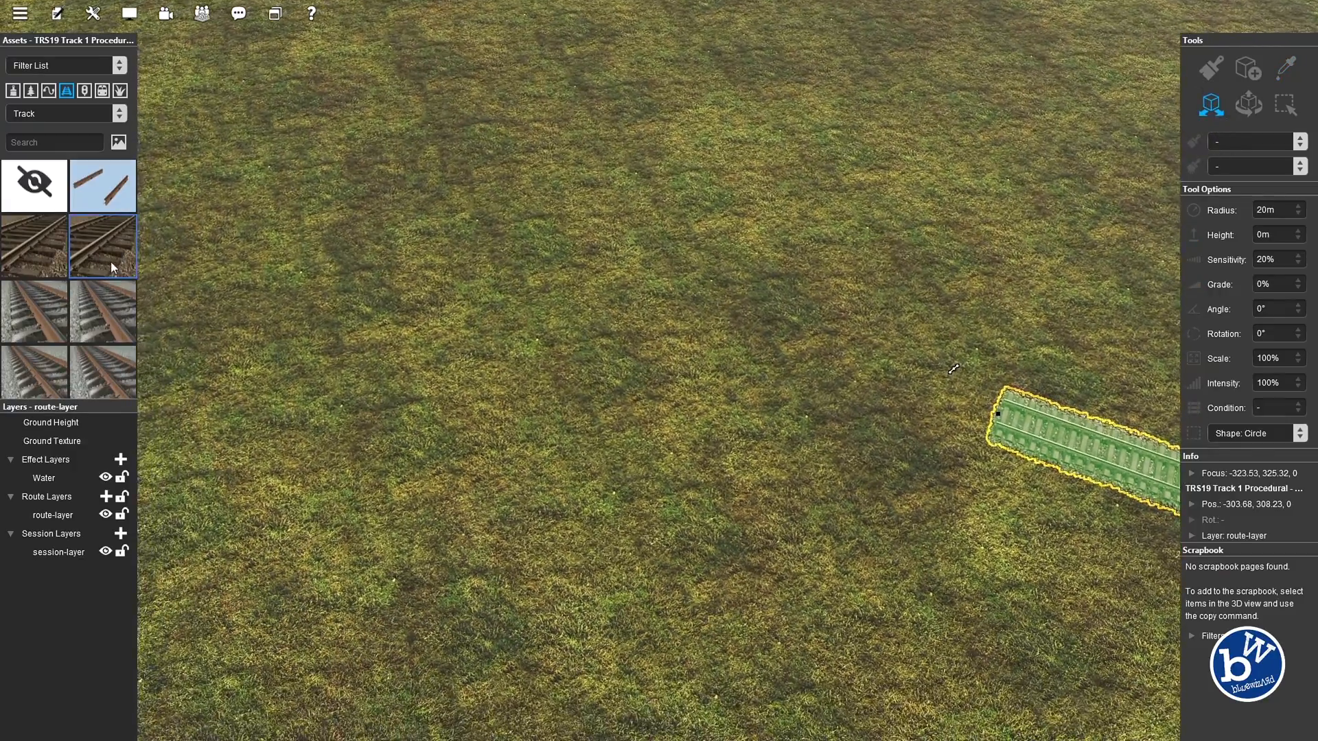
{"action": "left_click", "coordinate": [110, 261]}
{"action": "right_click", "coordinate": [768, 319]}
{"action": "left_click", "coordinate": [1055, 344]}
{"action": "right_click", "coordinate": [744, 450]}
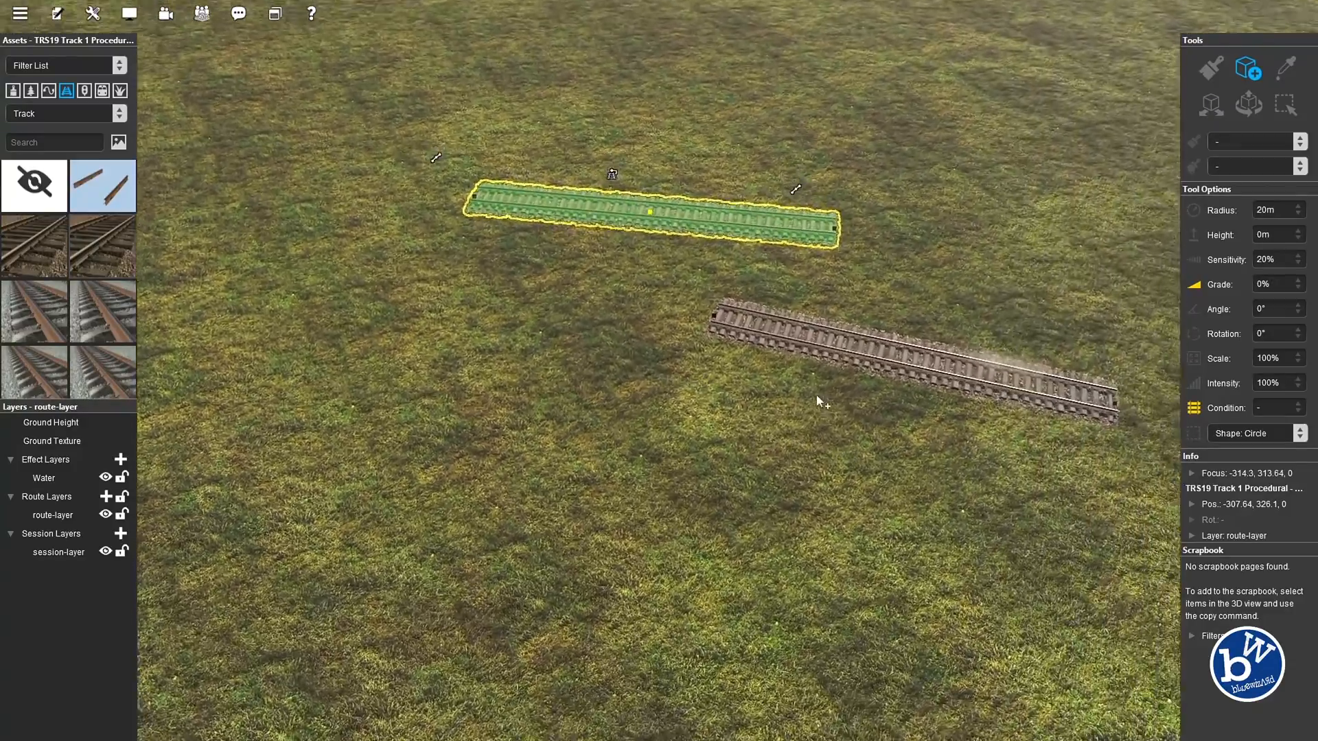
{"action": "right_click", "coordinate": [816, 397]}
{"action": "left_click_drag", "start_coordinate": [523, 403], "coordinate": [794, 407]}
{"action": "key", "text": "ctrl+z"}
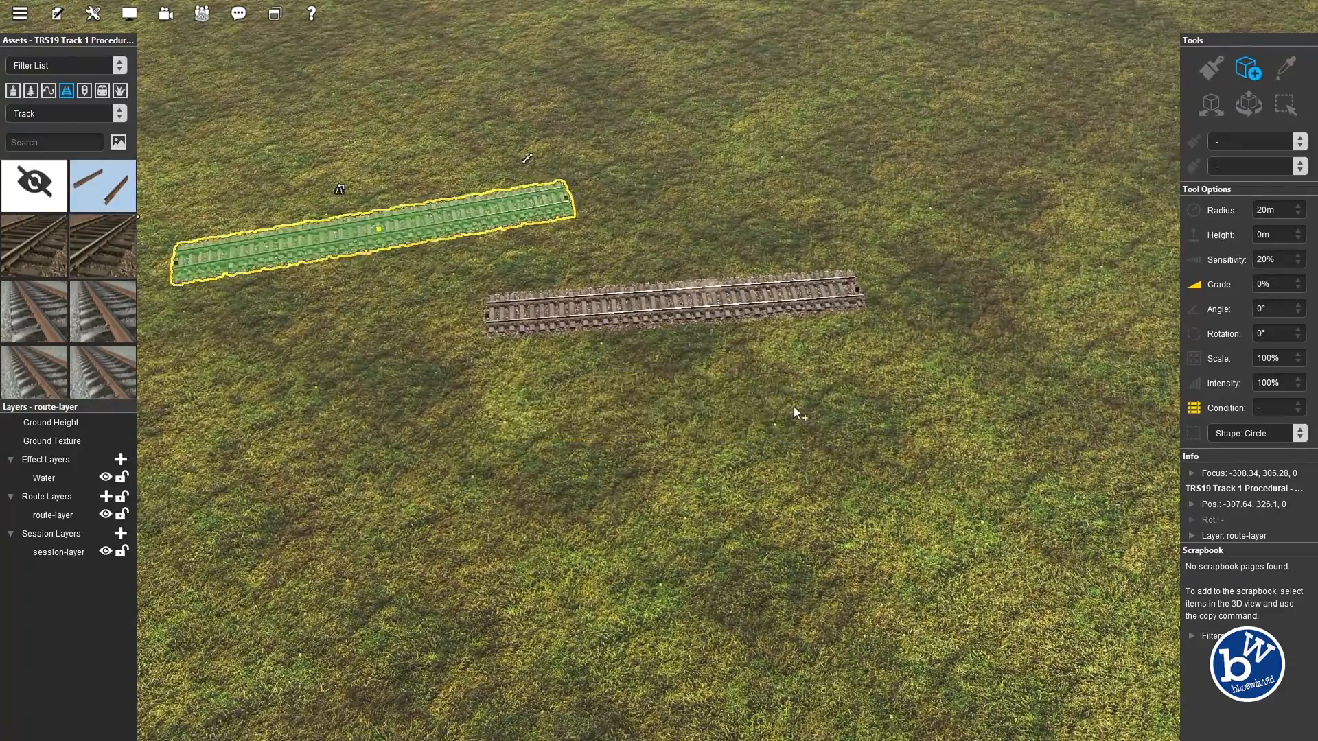
Select the first track piece and apply Select in Assets Palette to it
{"action": "right_click", "coordinate": [643, 364]}
{"action": "right_click_drag", "start_coordinate": [674, 364], "coordinate": [647, 313]}
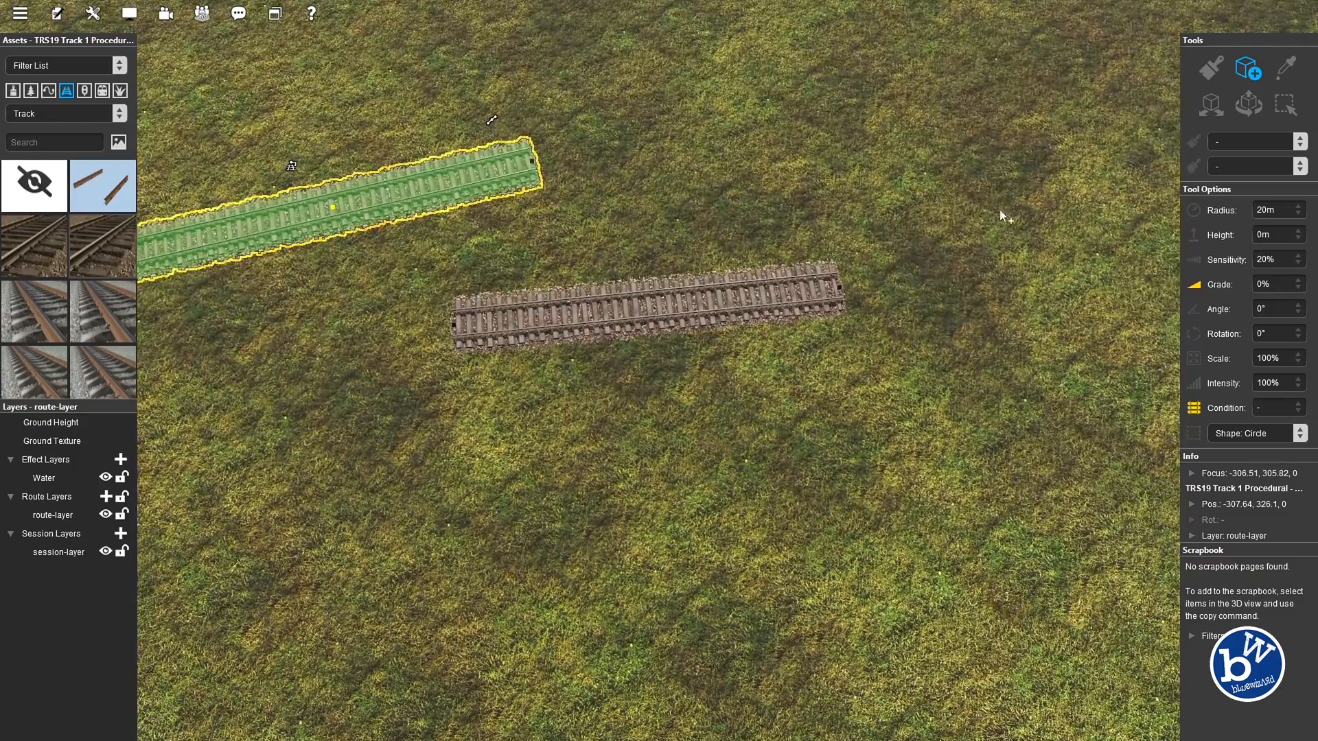
{"action": "left_click", "coordinate": [641, 316]}
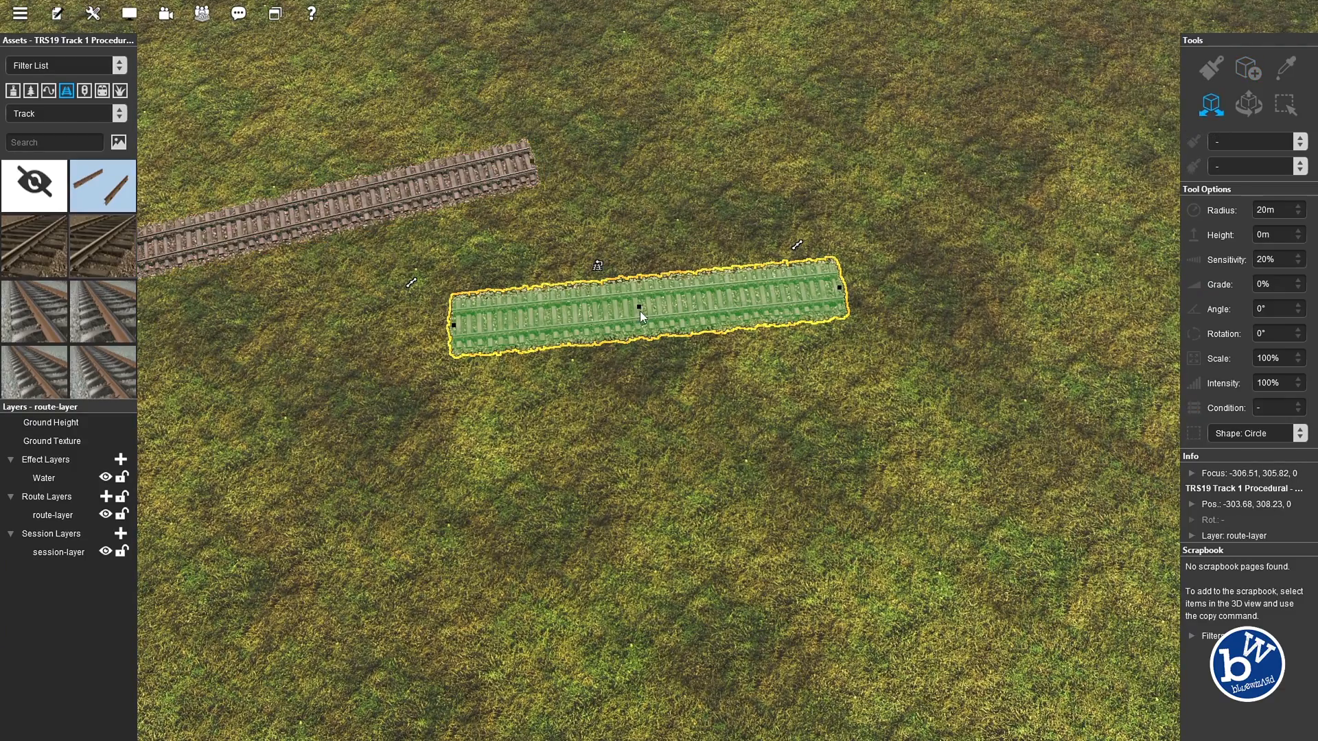
{"action": "right_click", "coordinate": [594, 267]}
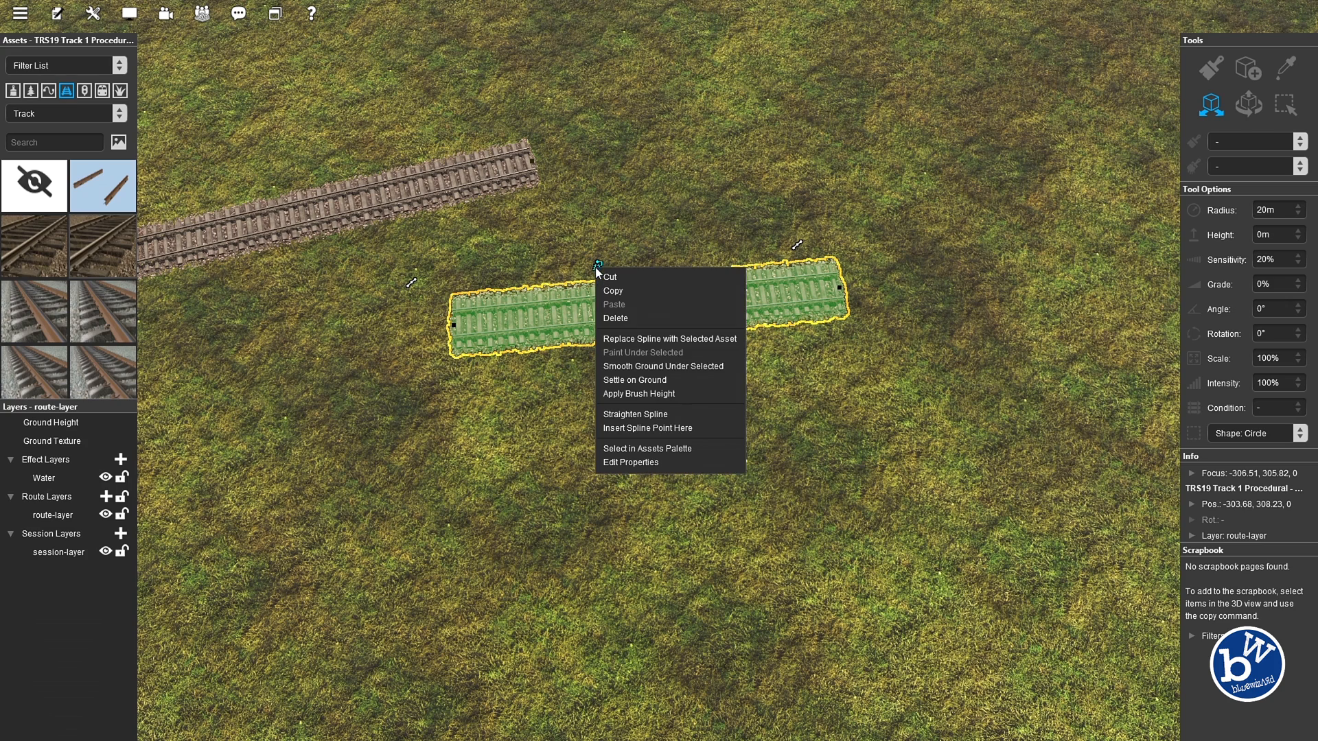
{"action": "left_click", "coordinate": [673, 449]}
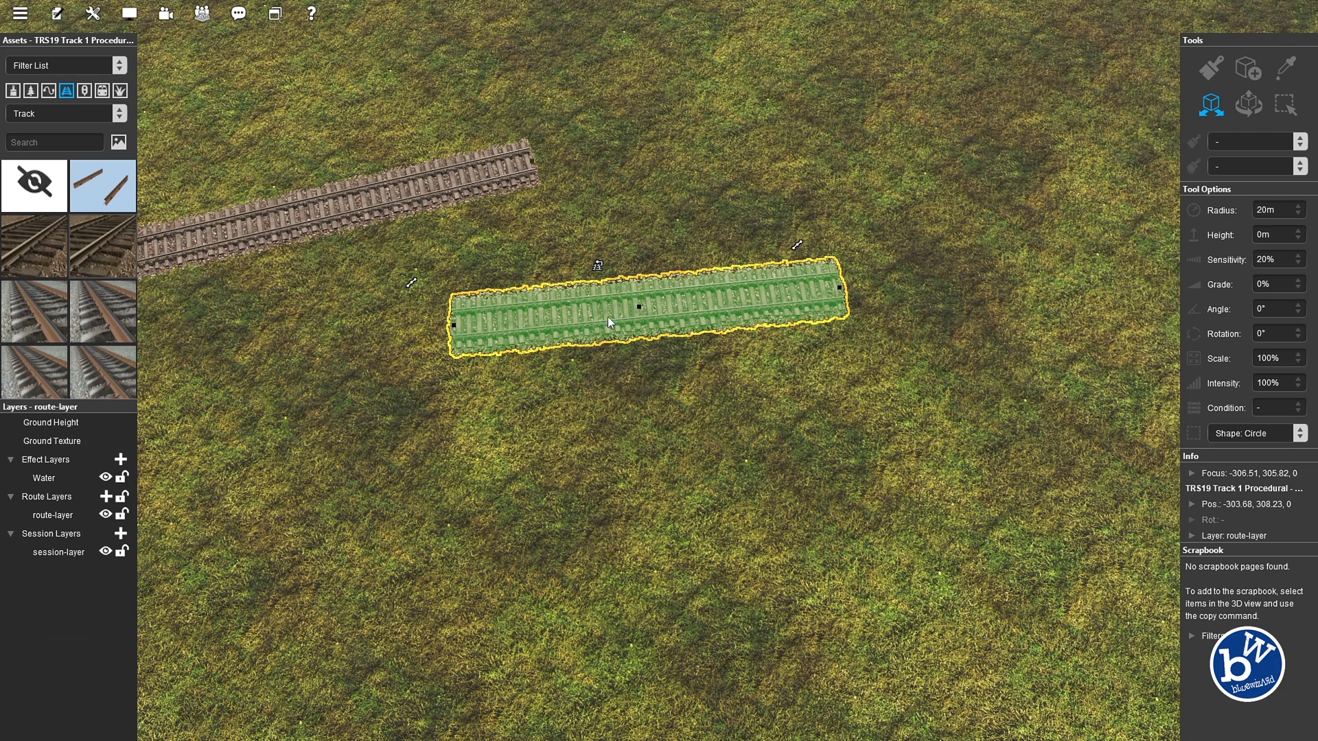
Choose TRS19 Track Concrete 3 and return to the laid piece's track asset with Select in Assets Palette
{"action": "right_click", "coordinate": [594, 273]}
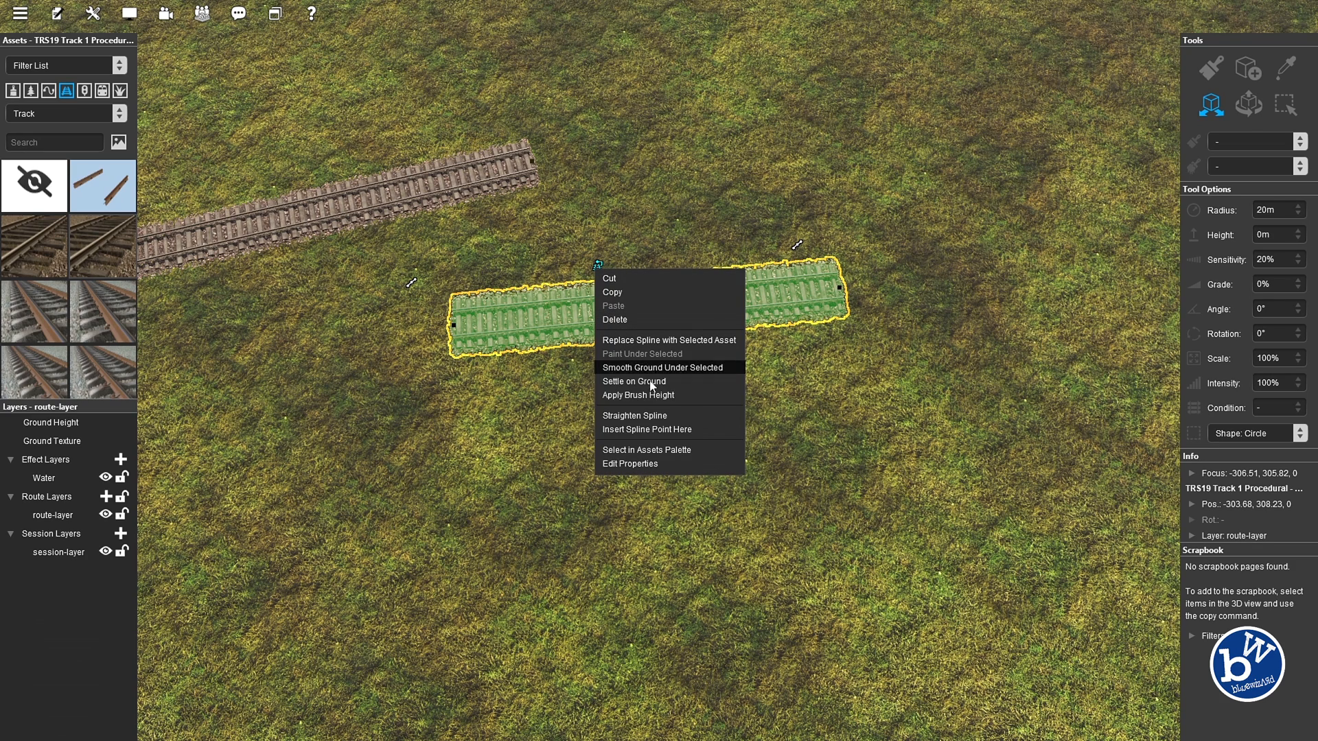
{"action": "left_click", "coordinate": [689, 451]}
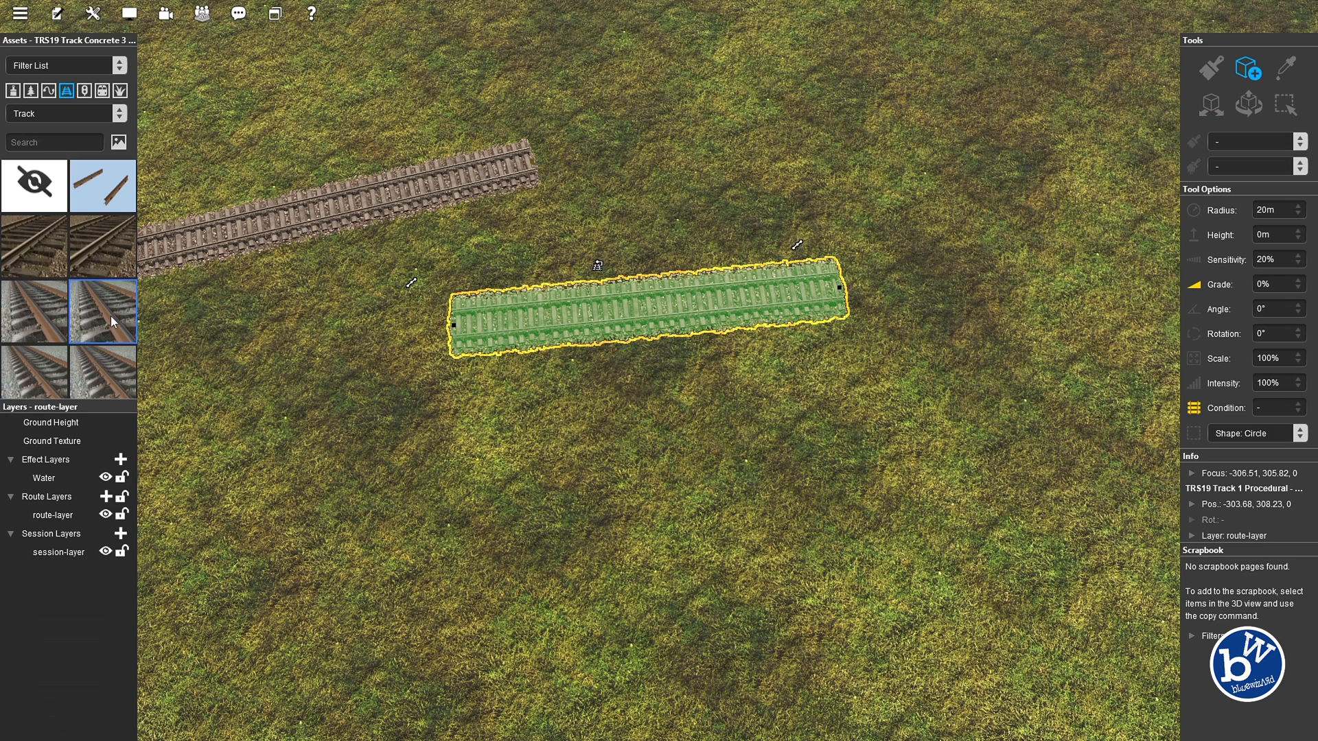
{"action": "right_click", "coordinate": [595, 269]}
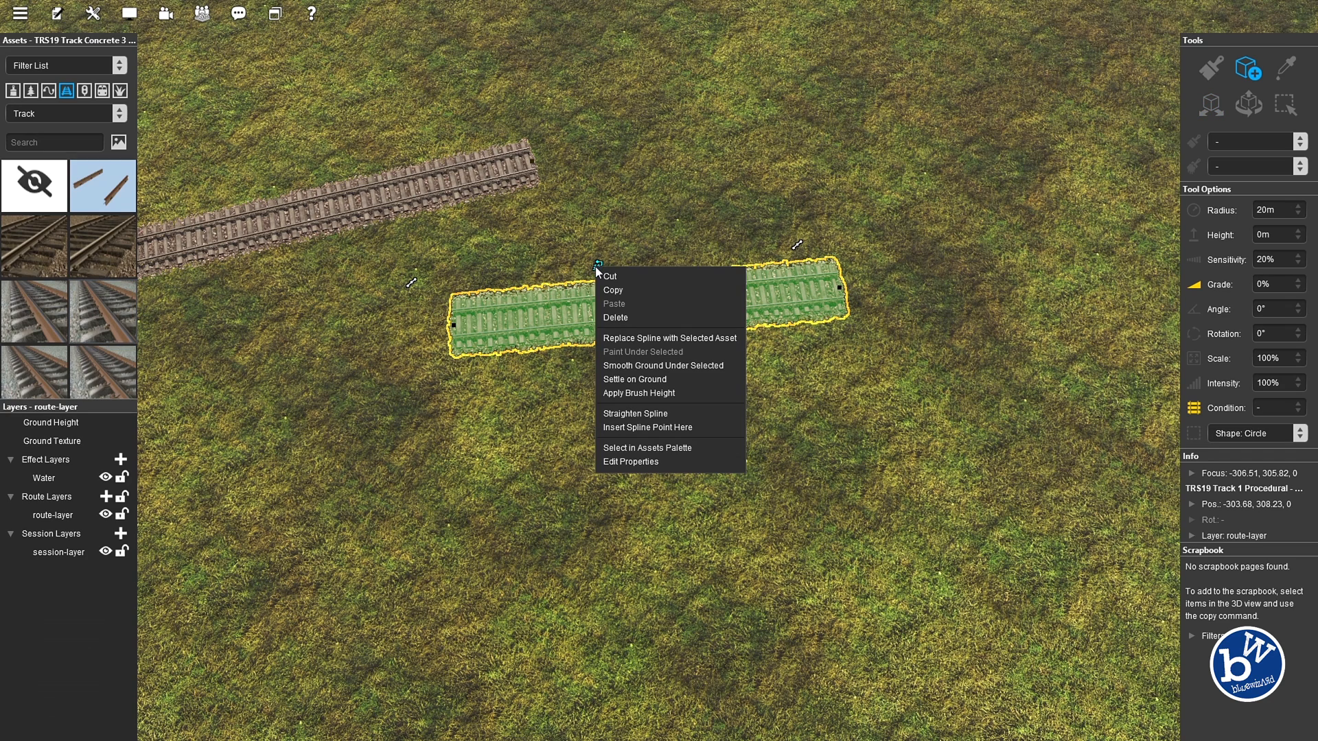
{"action": "left_click", "coordinate": [673, 448]}
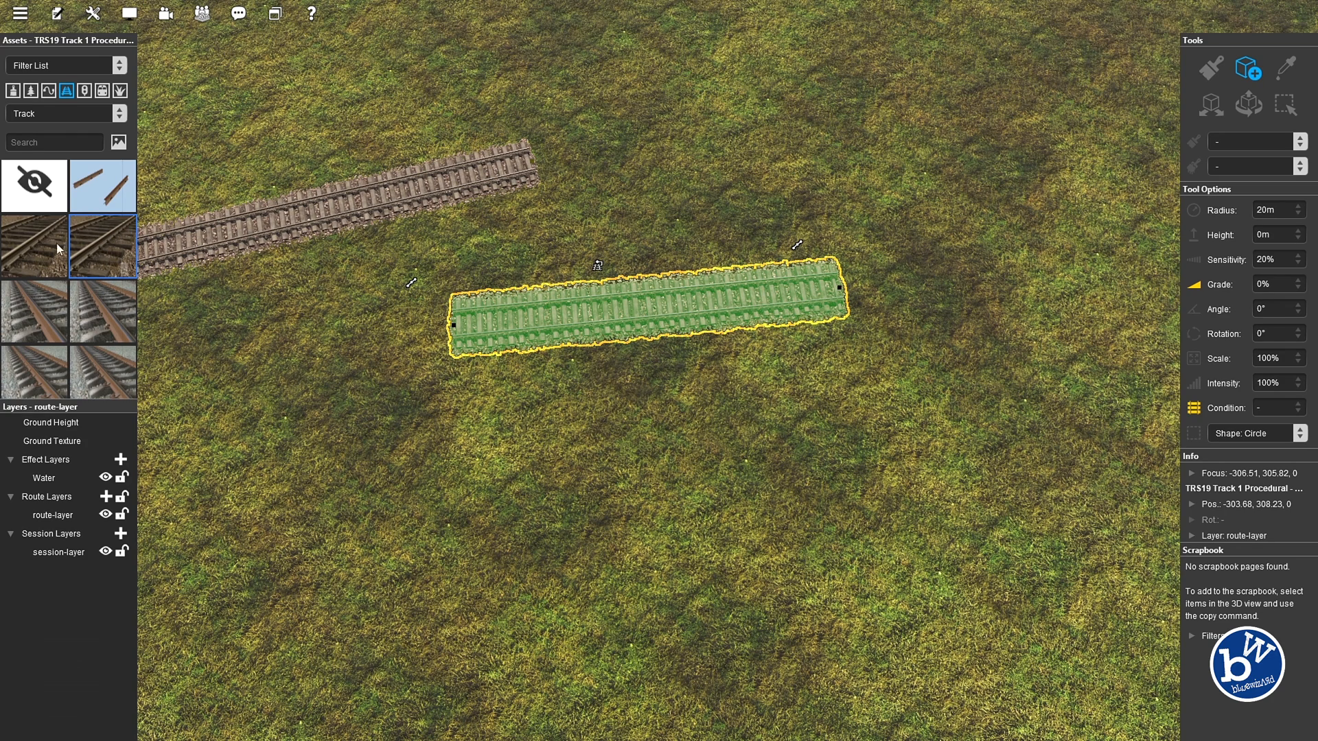
Lay a long straight TRS19 Track 1 Procedural line and extend it from its end across the river
{"action": "right_click_drag", "start_coordinate": [689, 449], "coordinate": [591, 612]}
{"action": "scroll", "coordinate": [695, 403], "scroll_direction": "down", "scroll_amount": 5}
{"action": "left_click_drag", "start_coordinate": [589, 612], "coordinate": [544, 172]}
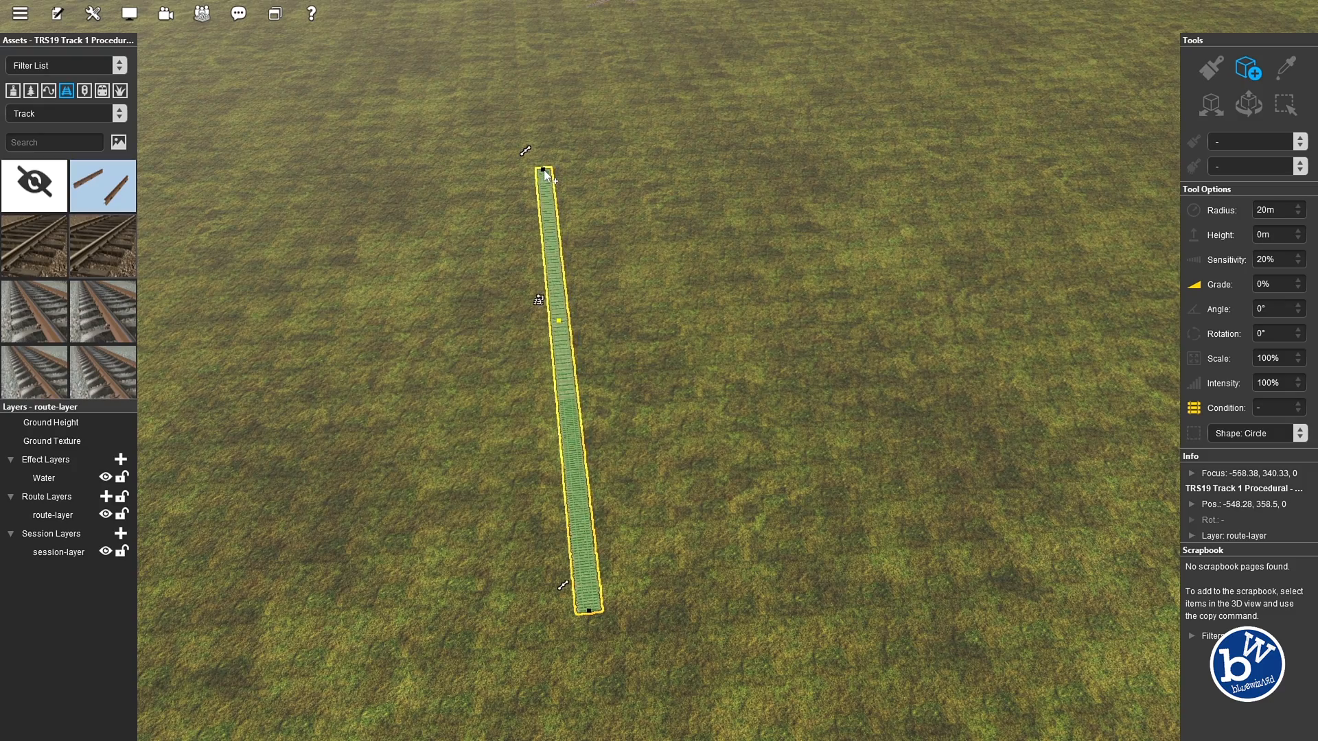
{"action": "right_click_drag", "start_coordinate": [643, 390], "coordinate": [605, 406]}
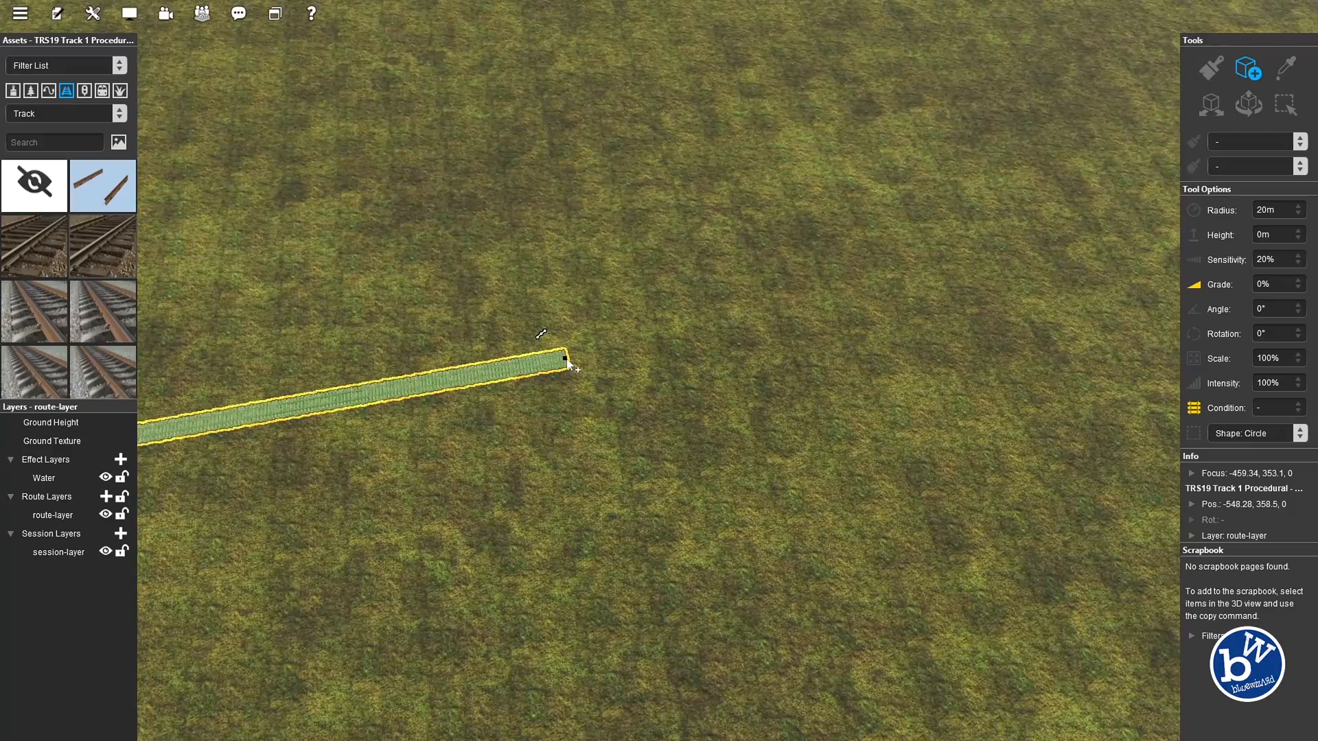
{"action": "left_click_drag", "start_coordinate": [565, 359], "coordinate": [742, 478]}
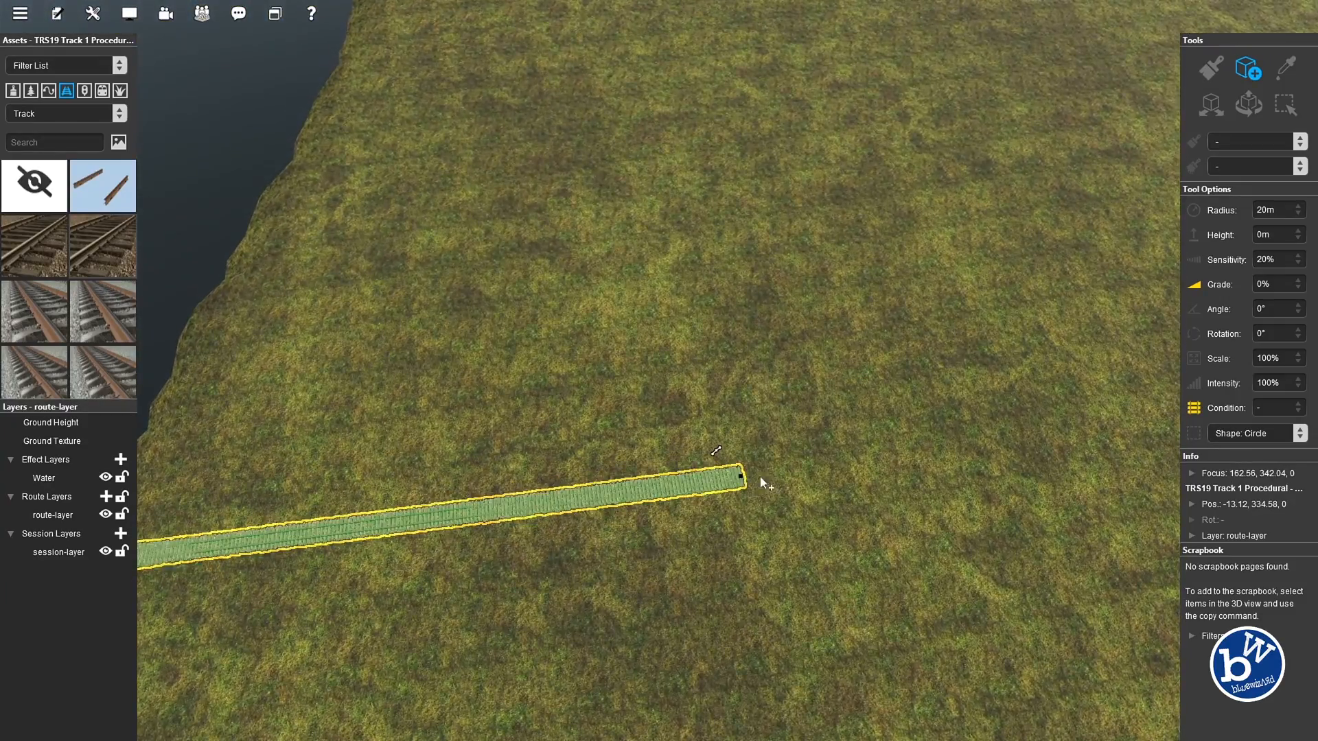
Choose the TUME-601108-Steel-Bridge asset and lay it across the river alongside the track
{"action": "right_click_drag", "start_coordinate": [760, 478], "coordinate": [554, 484]}
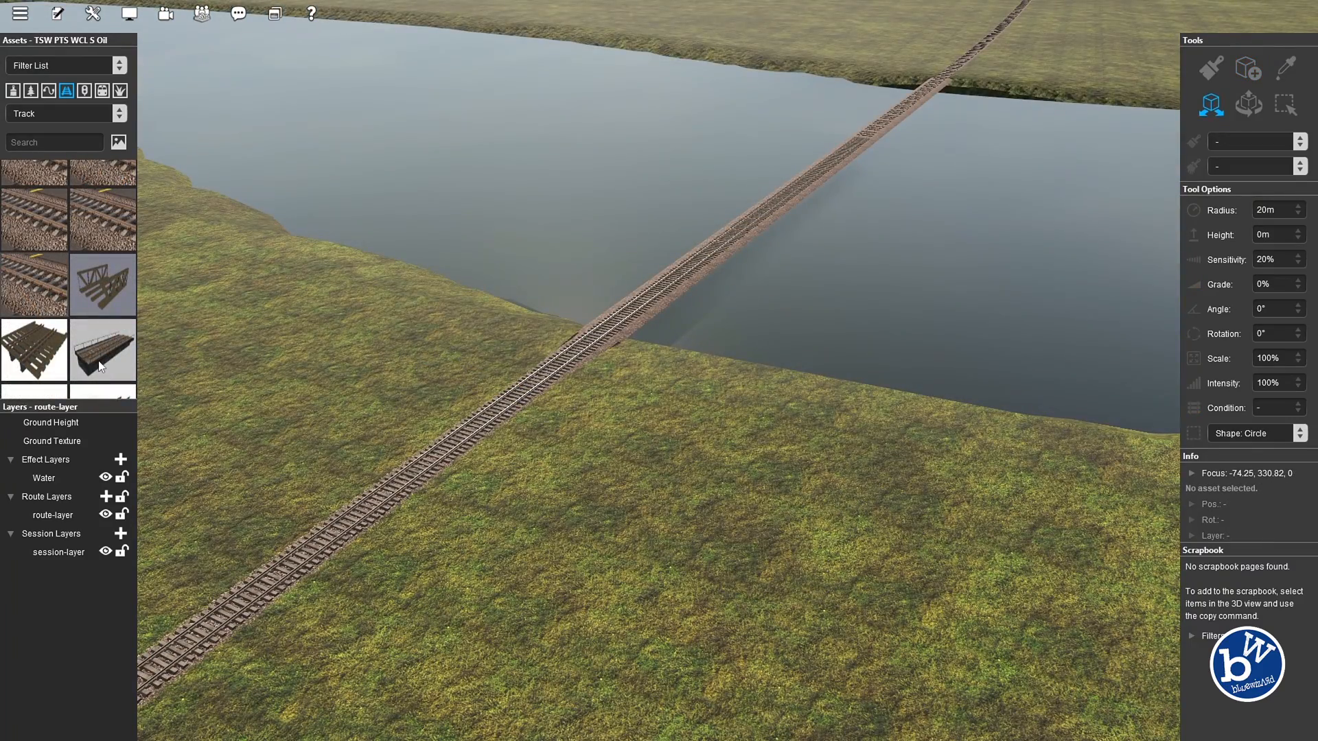
{"action": "right_click_drag", "start_coordinate": [479, 425], "coordinate": [654, 438]}
{"action": "left_click_drag", "start_coordinate": [653, 437], "coordinate": [794, 283]}
{"action": "key", "text": "Down"}
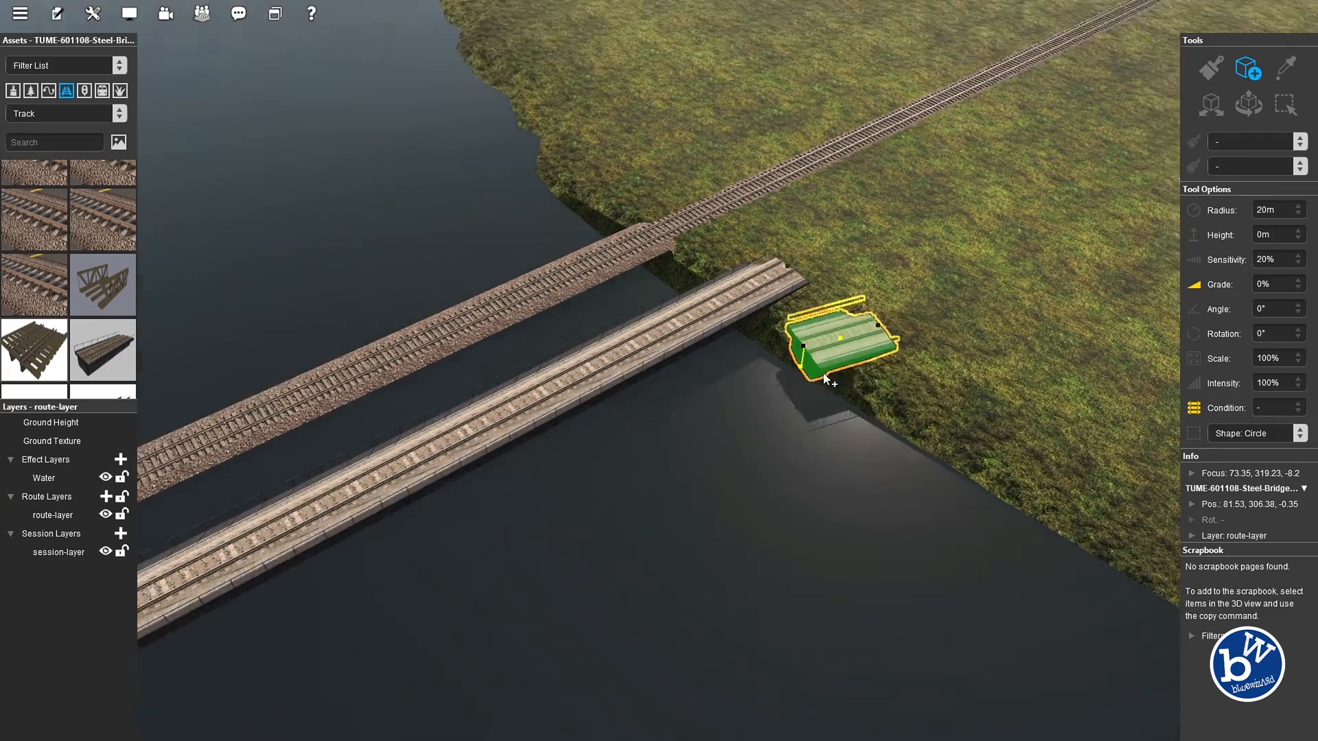
Undo the last short bridge piece on the bank and delete the TUME-601108-Steel-Bridge spanning the river
{"action": "key", "text": "ctrl+z"}
{"action": "right_click", "coordinate": [494, 430]}
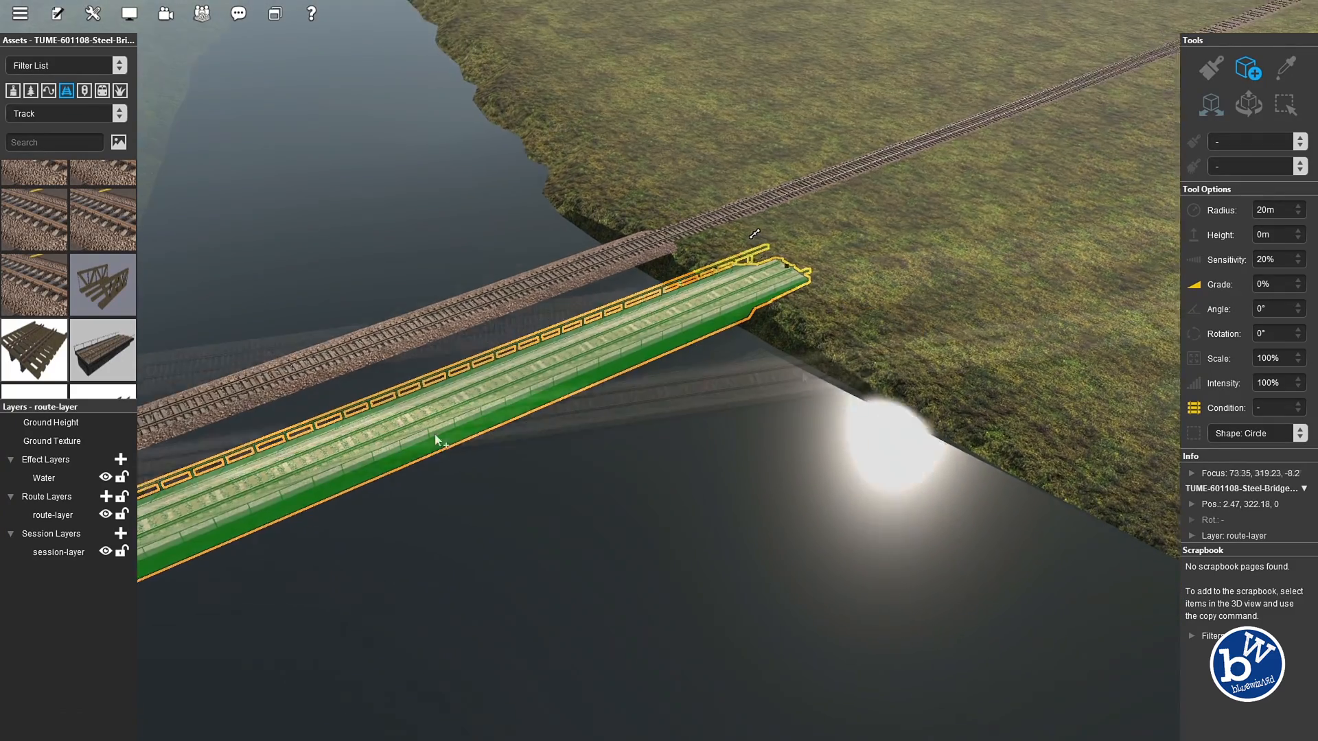
{"action": "key", "text": "Escape"}
{"action": "left_click", "coordinate": [708, 405]}
{"action": "key", "text": "Delete"}
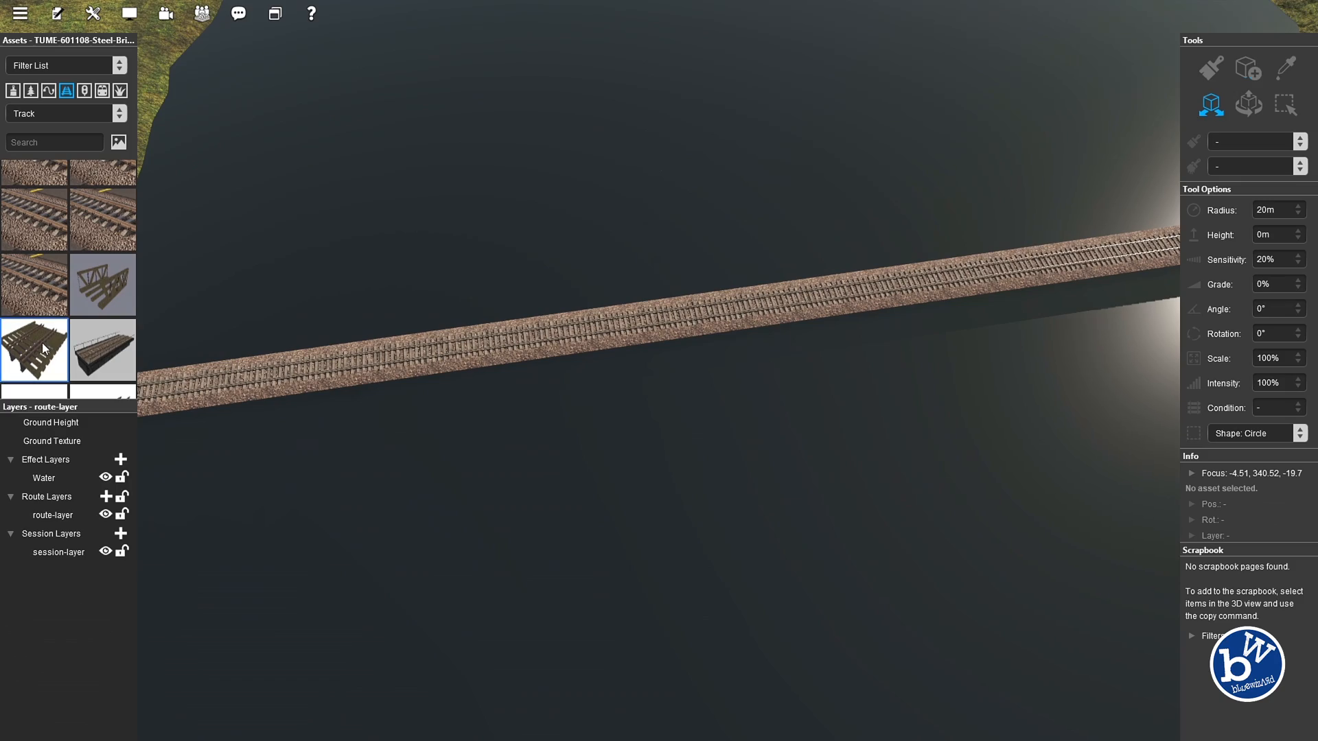
Search the track assets for "bridge", choose Bridge Brick Steel 1t and lay it across the river alongside the track
{"action": "key", "text": "b"}
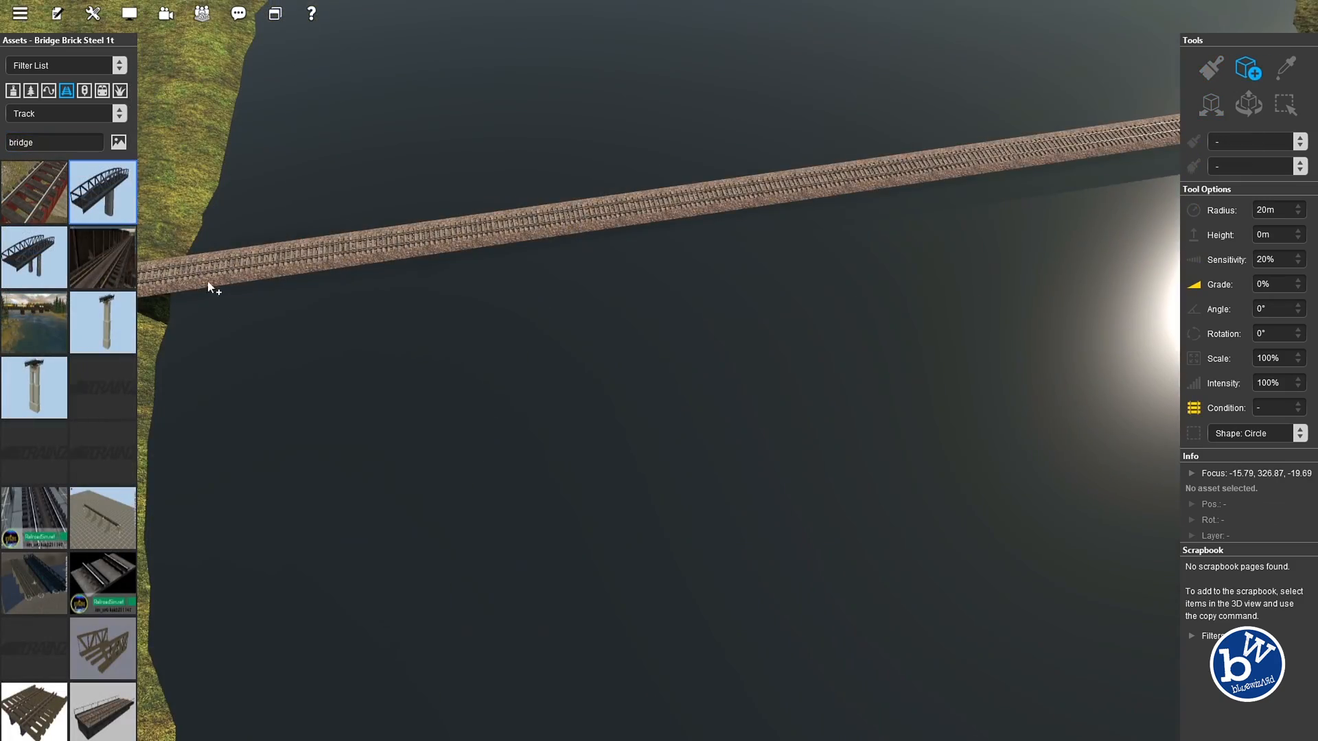
{"action": "right_click_drag", "start_coordinate": [208, 282], "coordinate": [591, 367]}
{"action": "left_click", "coordinate": [578, 357]}
{"action": "left_click_drag", "start_coordinate": [666, 364], "coordinate": [728, 354]}
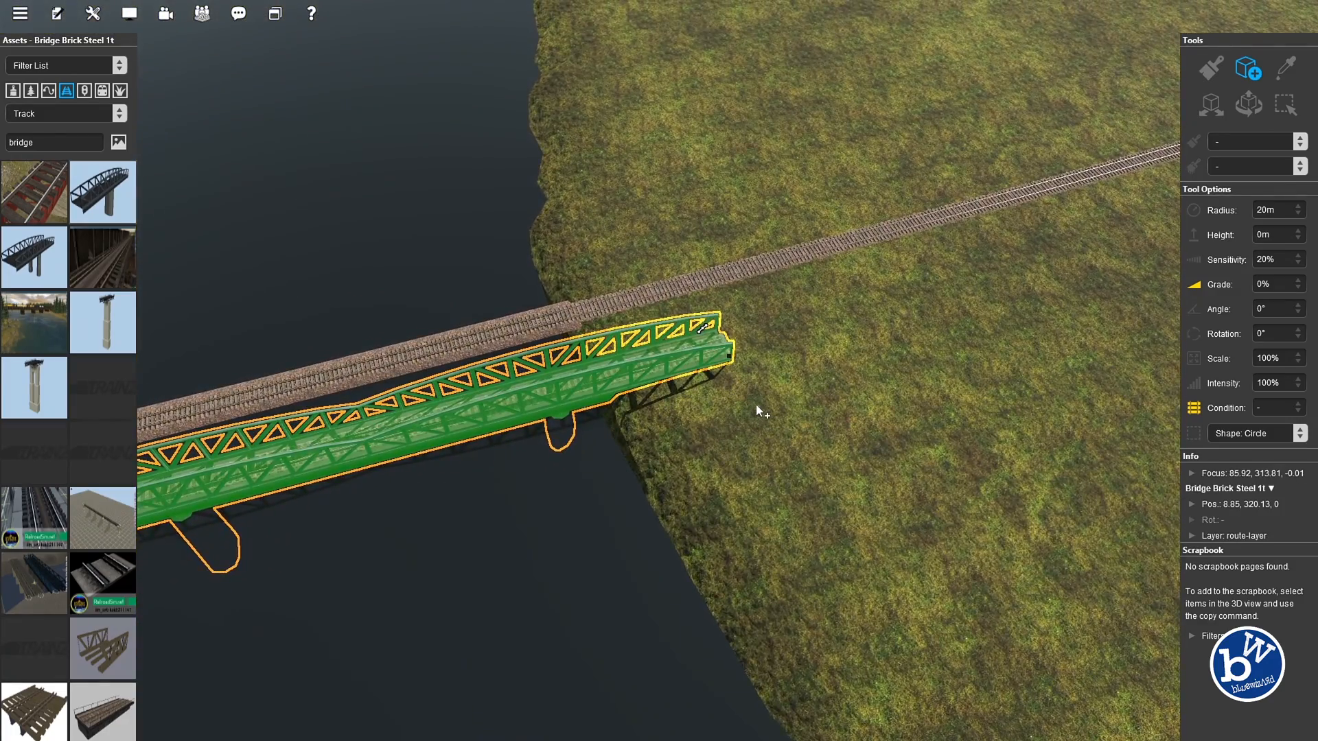
Insert a spline point in the track on the riverbank, a short way before the crossing
{"action": "left_click", "coordinate": [1209, 112]}
{"action": "right_click_drag", "start_coordinate": [666, 405], "coordinate": [666, 405]}
{"action": "right_click", "coordinate": [640, 224]}
{"action": "right_click", "coordinate": [652, 187]}
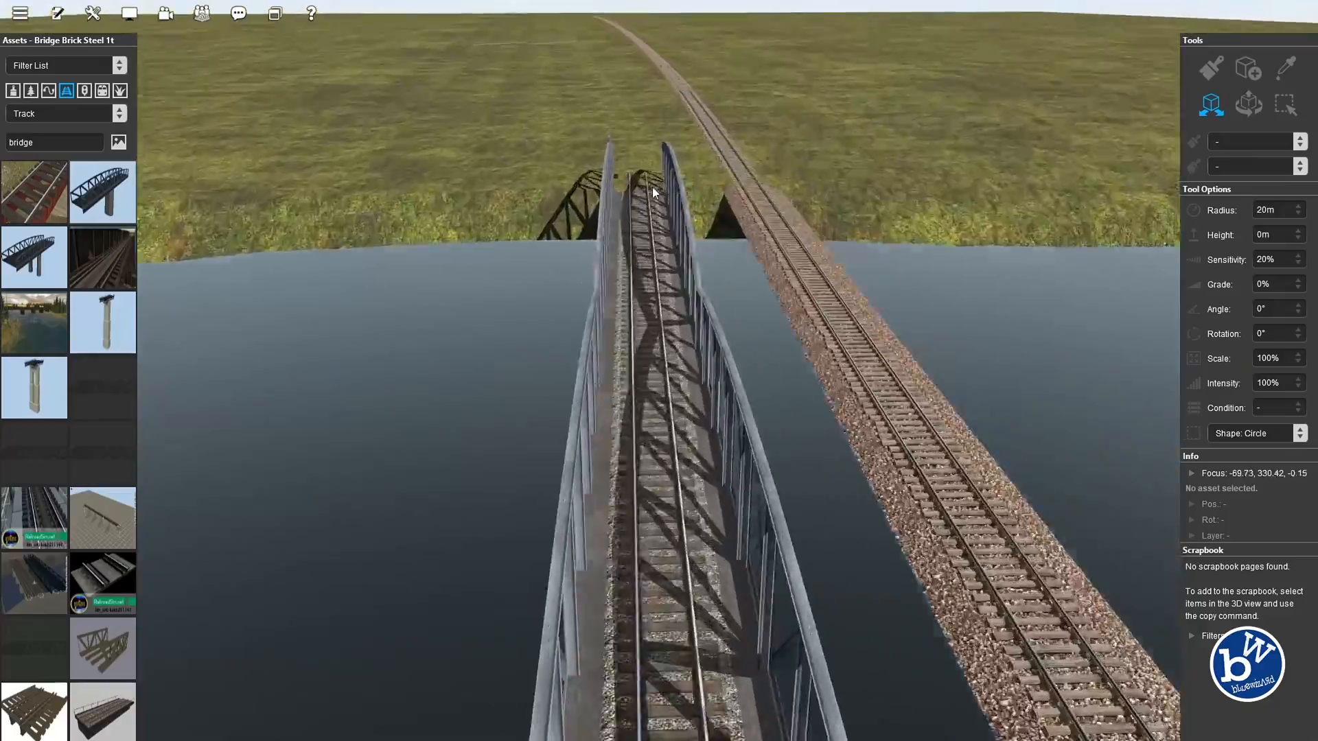
{"action": "right_click_drag", "start_coordinate": [705, 385], "coordinate": [705, 384]}
{"action": "right_click", "coordinate": [630, 335]}
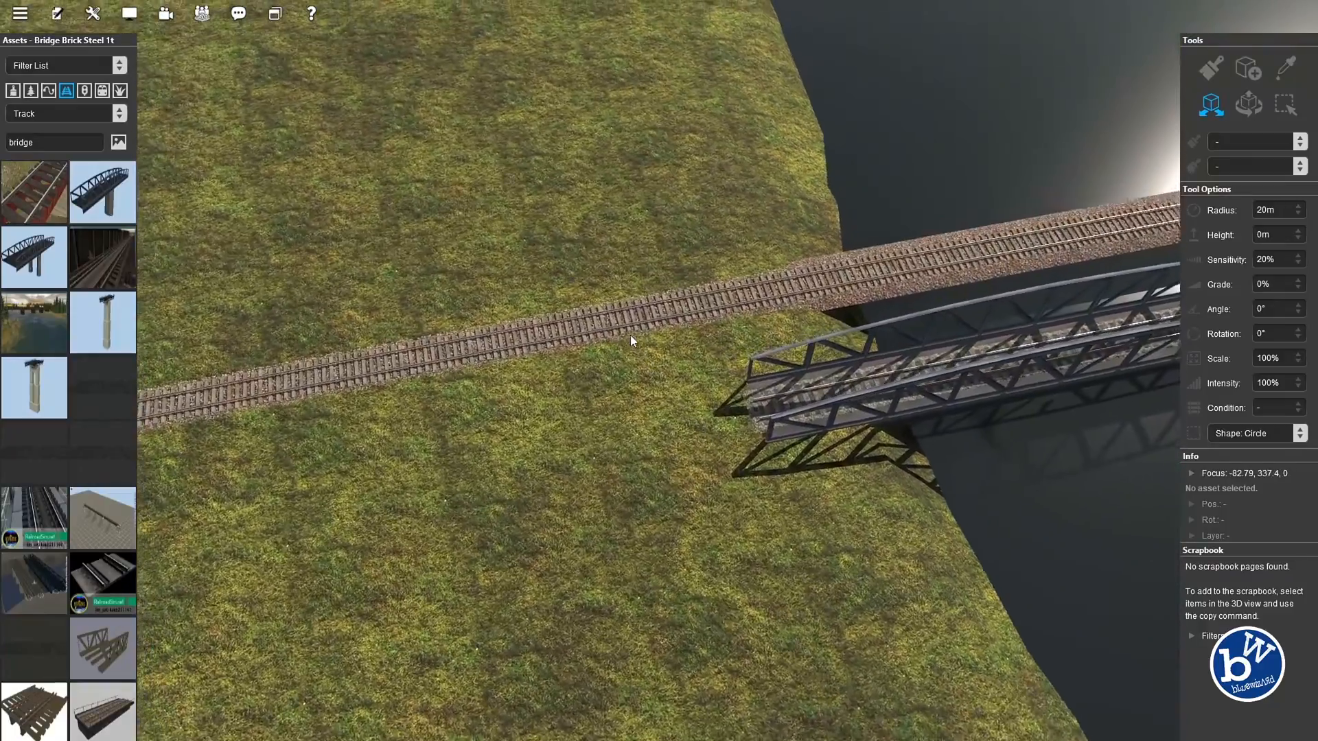
{"action": "right_click_drag", "start_coordinate": [669, 385], "coordinate": [673, 385]}
{"action": "right_click_drag", "start_coordinate": [635, 111], "coordinate": [696, 335]}
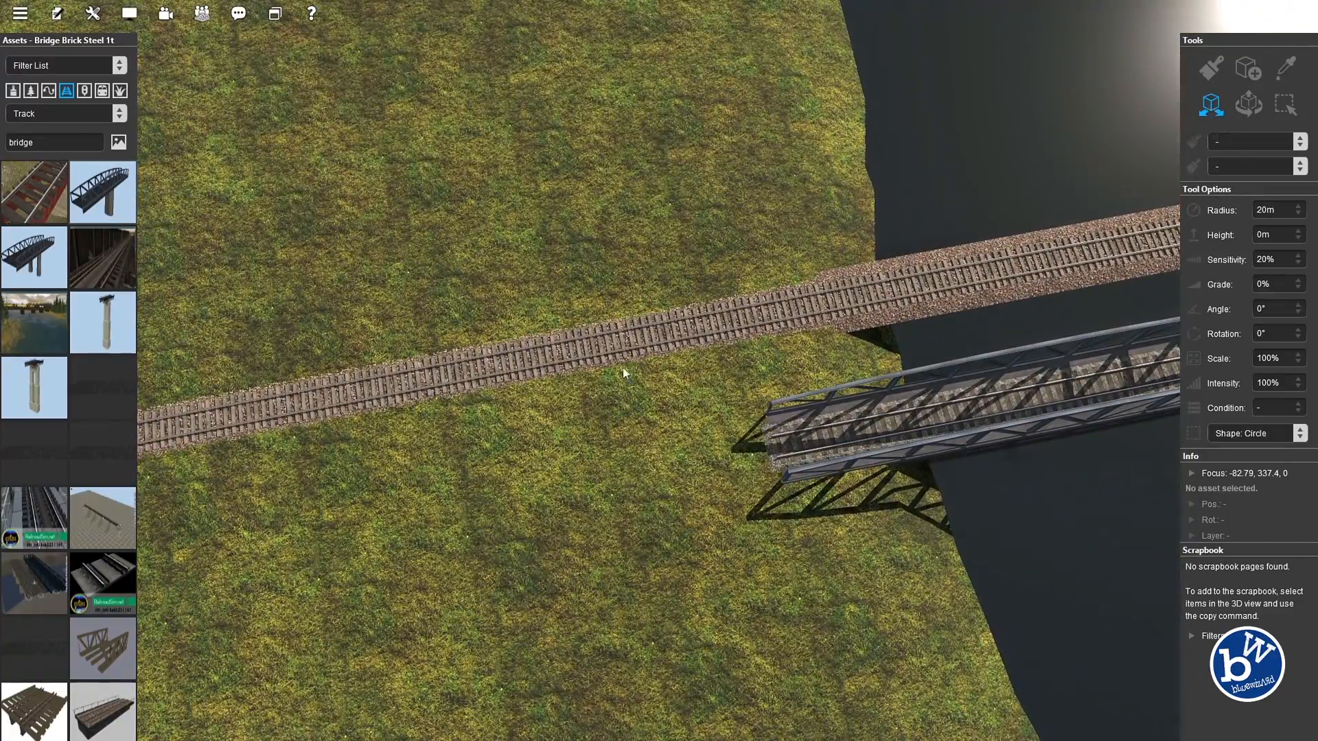
{"action": "left_click", "coordinate": [686, 331]}
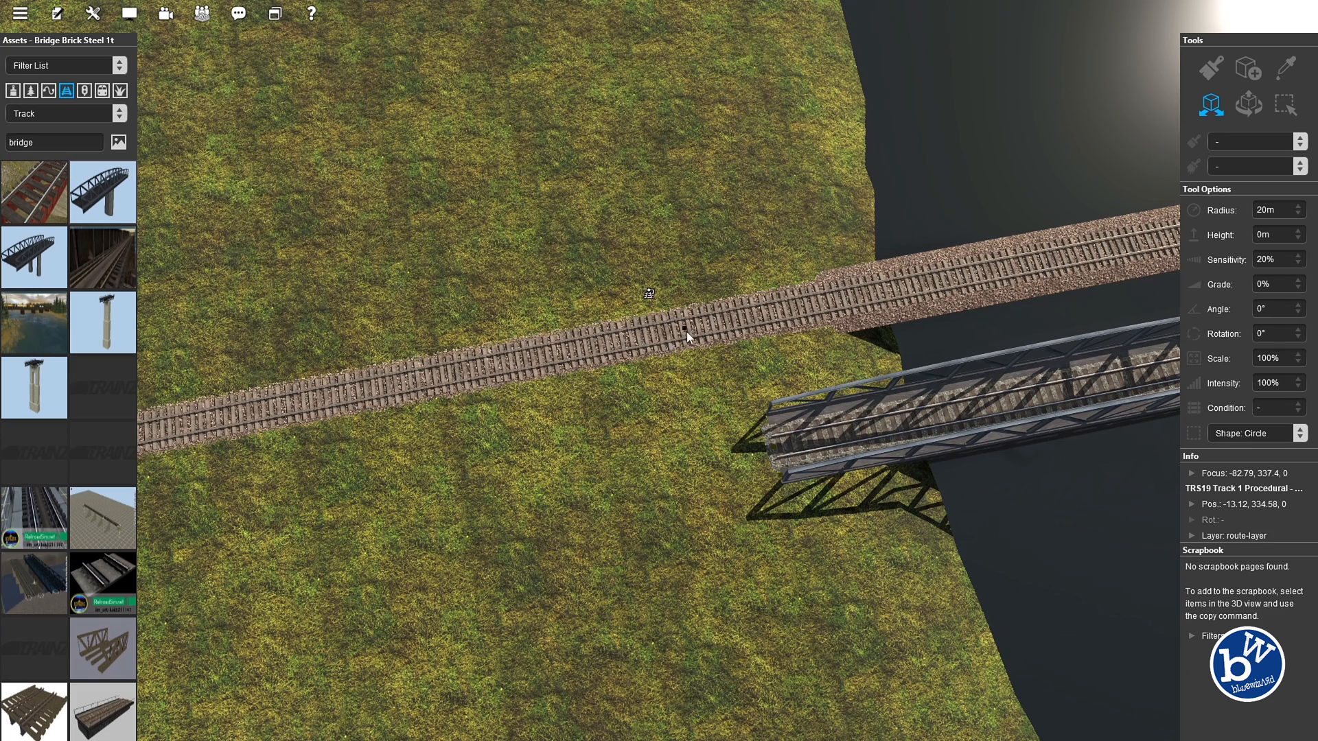
{"action": "right_click", "coordinate": [650, 294]}
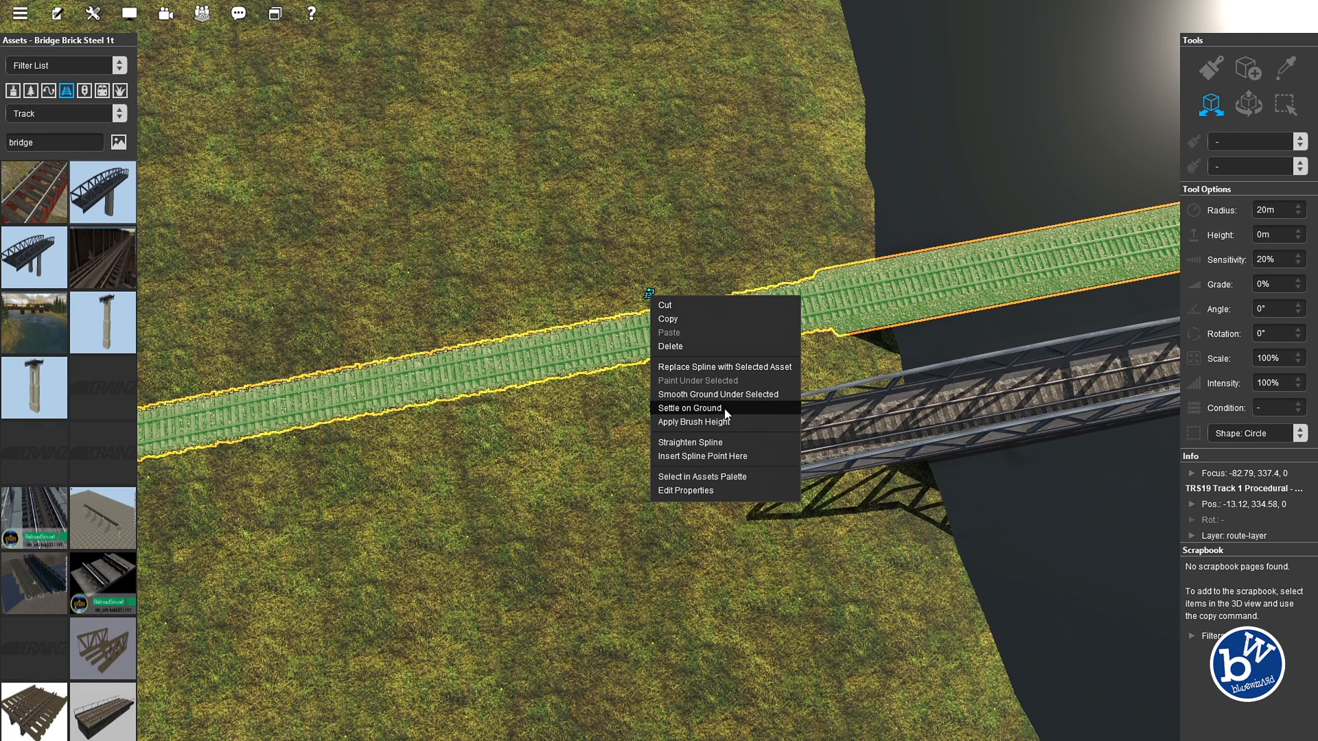
{"action": "left_click", "coordinate": [746, 455]}
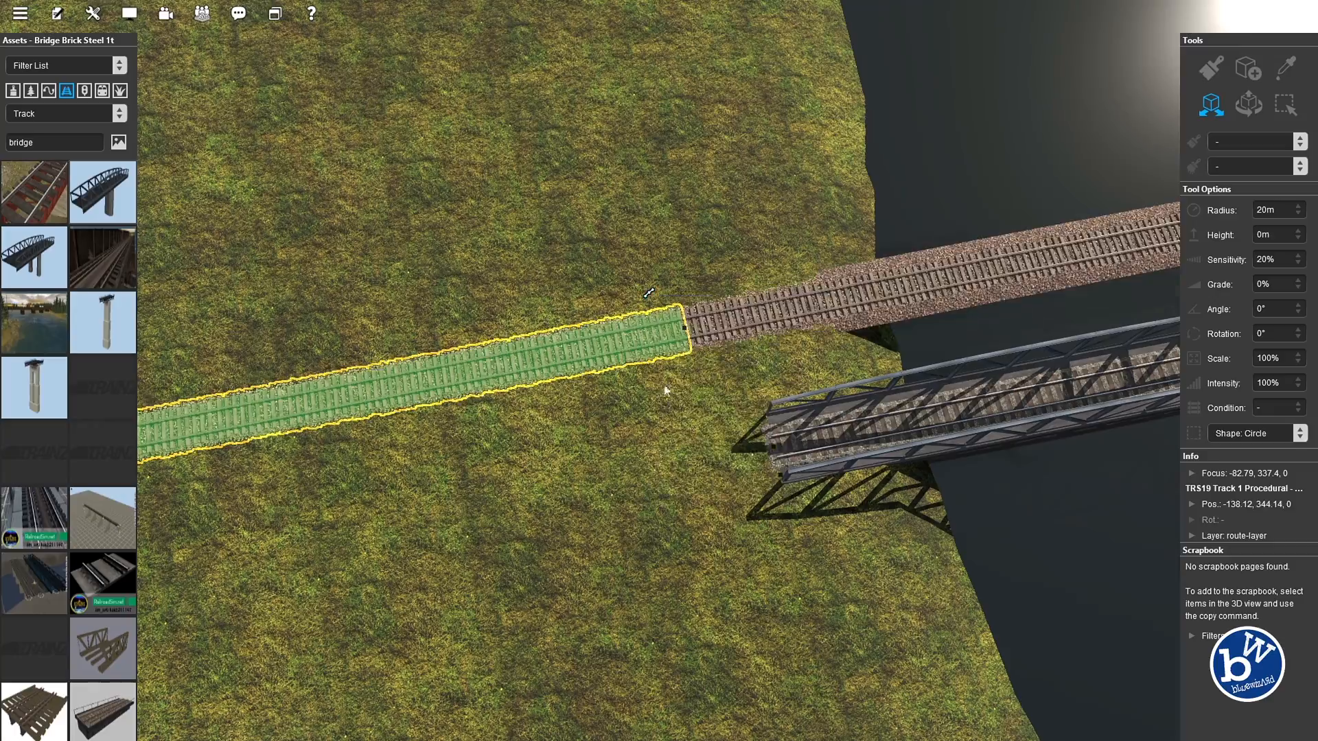
Insert a matching spline point in the track on the opposite bank and delete the track section crossing the river
{"action": "right_click_drag", "start_coordinate": [804, 372], "coordinate": [726, 314]}
{"action": "left_click", "coordinate": [726, 315]}
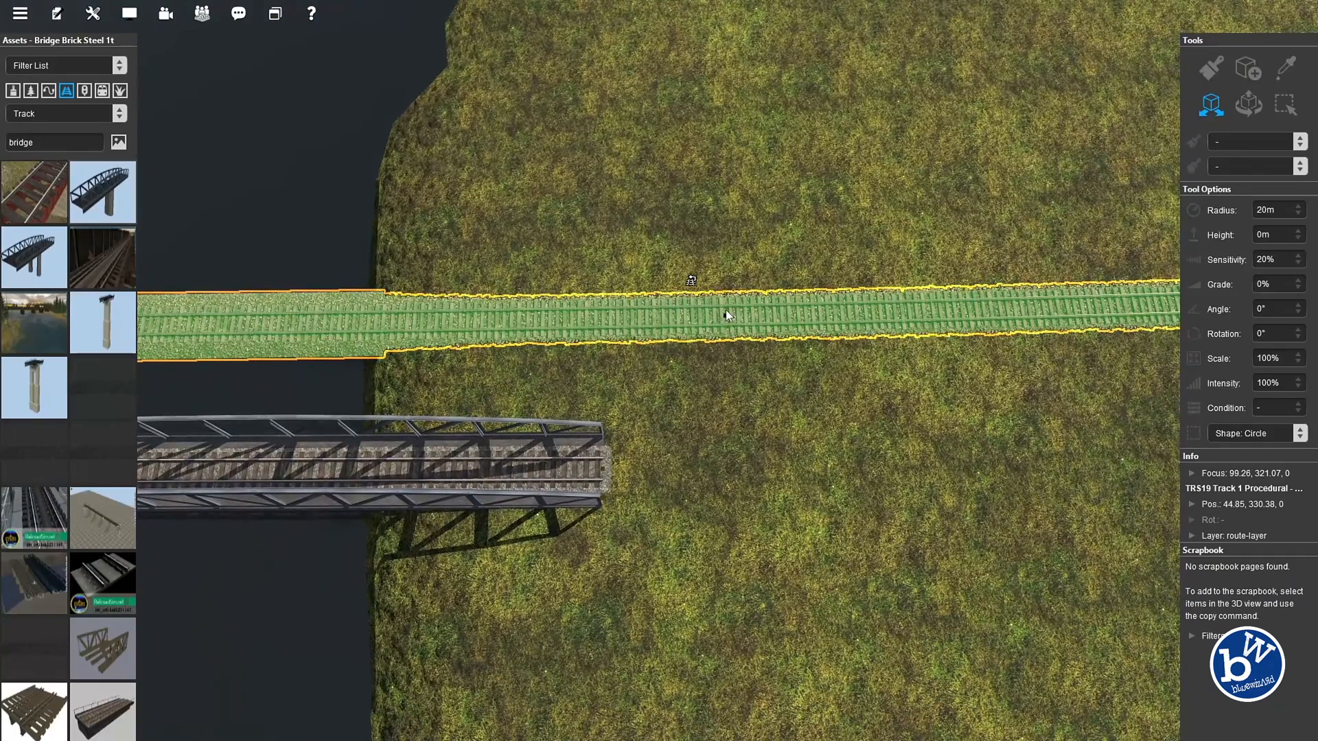
{"action": "right_click", "coordinate": [691, 280]}
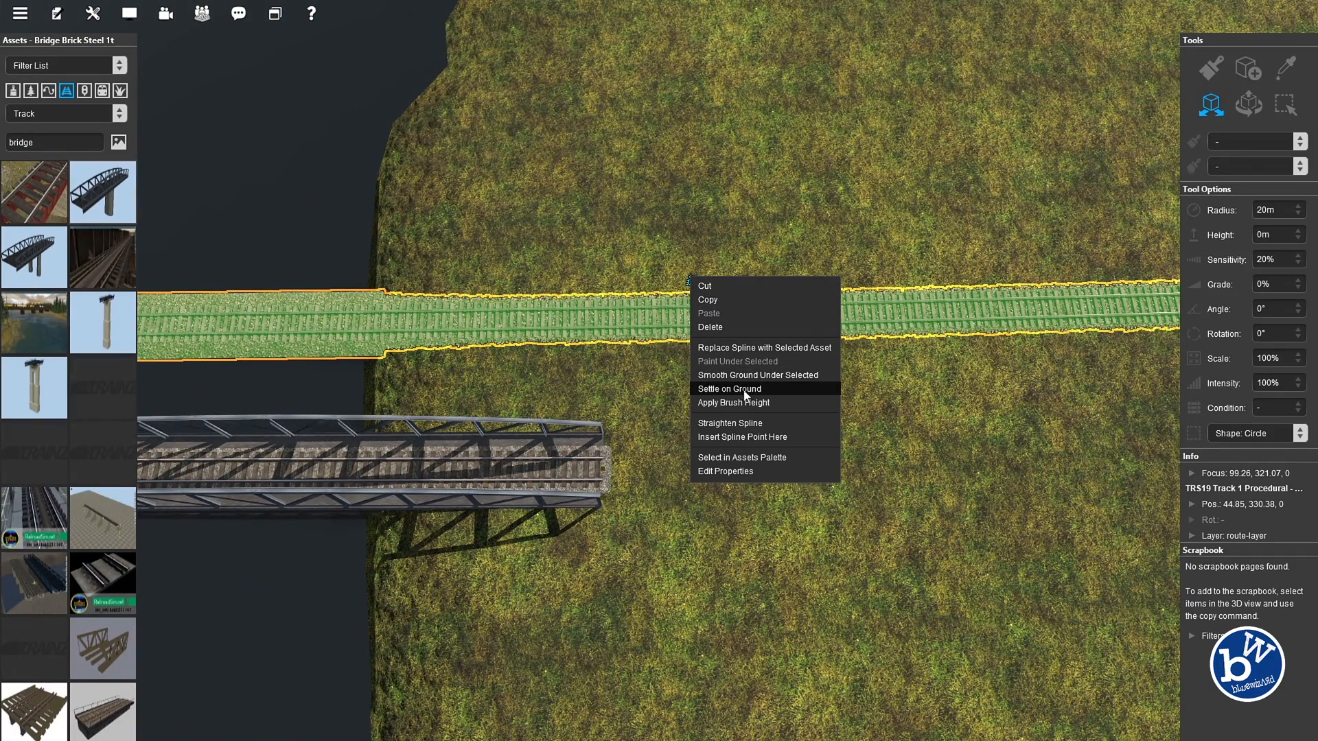
{"action": "left_click", "coordinate": [762, 437]}
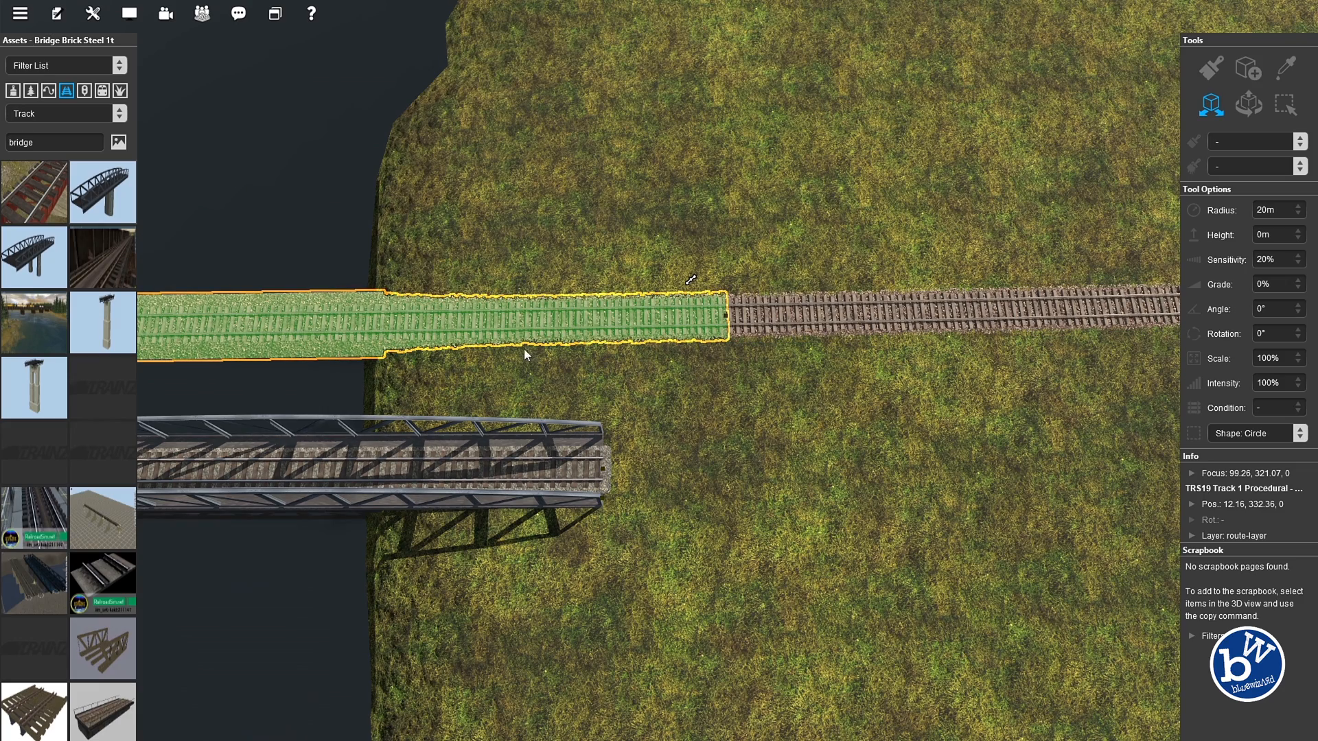
{"action": "key", "text": "Delete"}
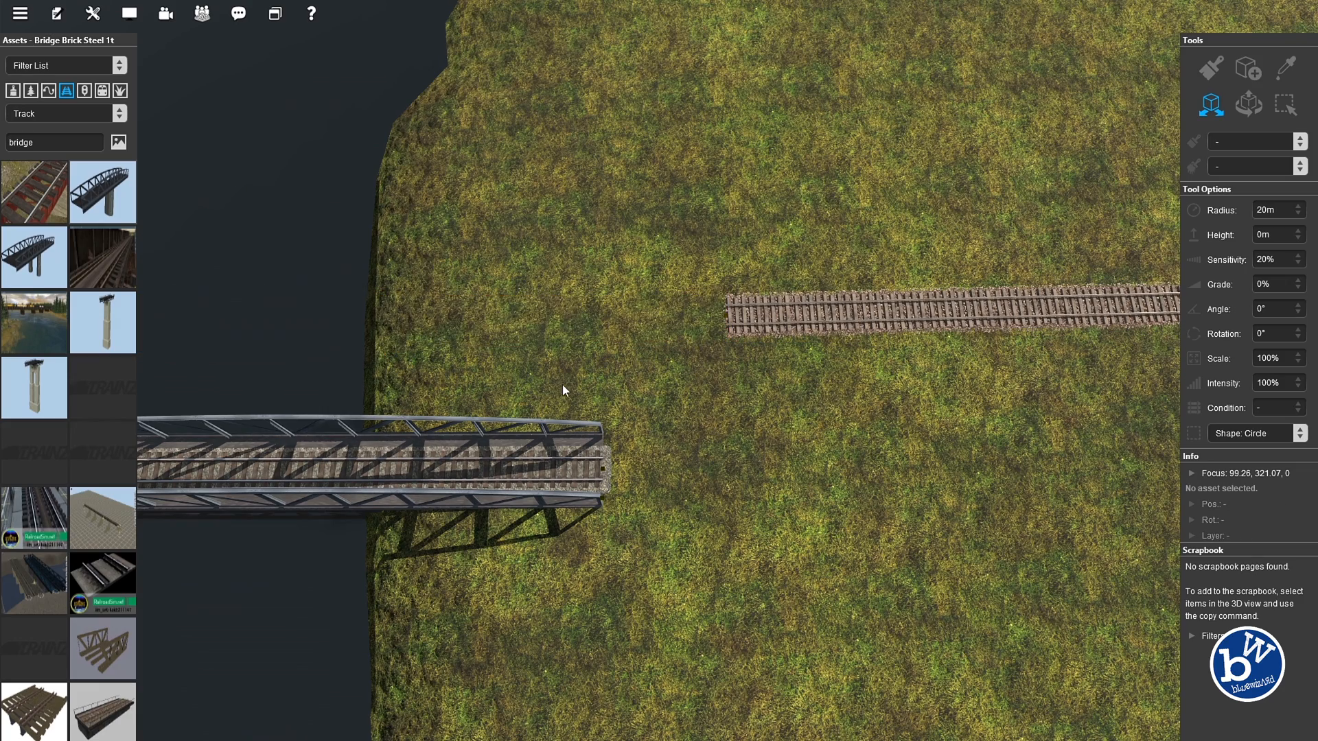
Try to reposition the end of the Bridge Brick Steel 1t on the bank, and undo the move
{"action": "key", "text": "Down"}
{"action": "key", "text": "Right"}
{"action": "key", "text": "Left"}
{"action": "key", "text": "Right"}
{"action": "right_click_drag", "start_coordinate": [981, 325], "coordinate": [1225, 117]}
{"action": "right_click_drag", "start_coordinate": [666, 445], "coordinate": [607, 333]}
{"action": "left_click_drag", "start_coordinate": [607, 334], "coordinate": [606, 241]}
{"action": "right_click_drag", "start_coordinate": [580, 303], "coordinate": [579, 354]}
{"action": "key", "text": "ctrl+z"}
Lay a second Bridge Brick Steel 1t across the river in line with the cut track and delete the first one
{"action": "right_click_drag", "start_coordinate": [679, 402], "coordinate": [583, 369]}
{"action": "key", "text": "Left"}
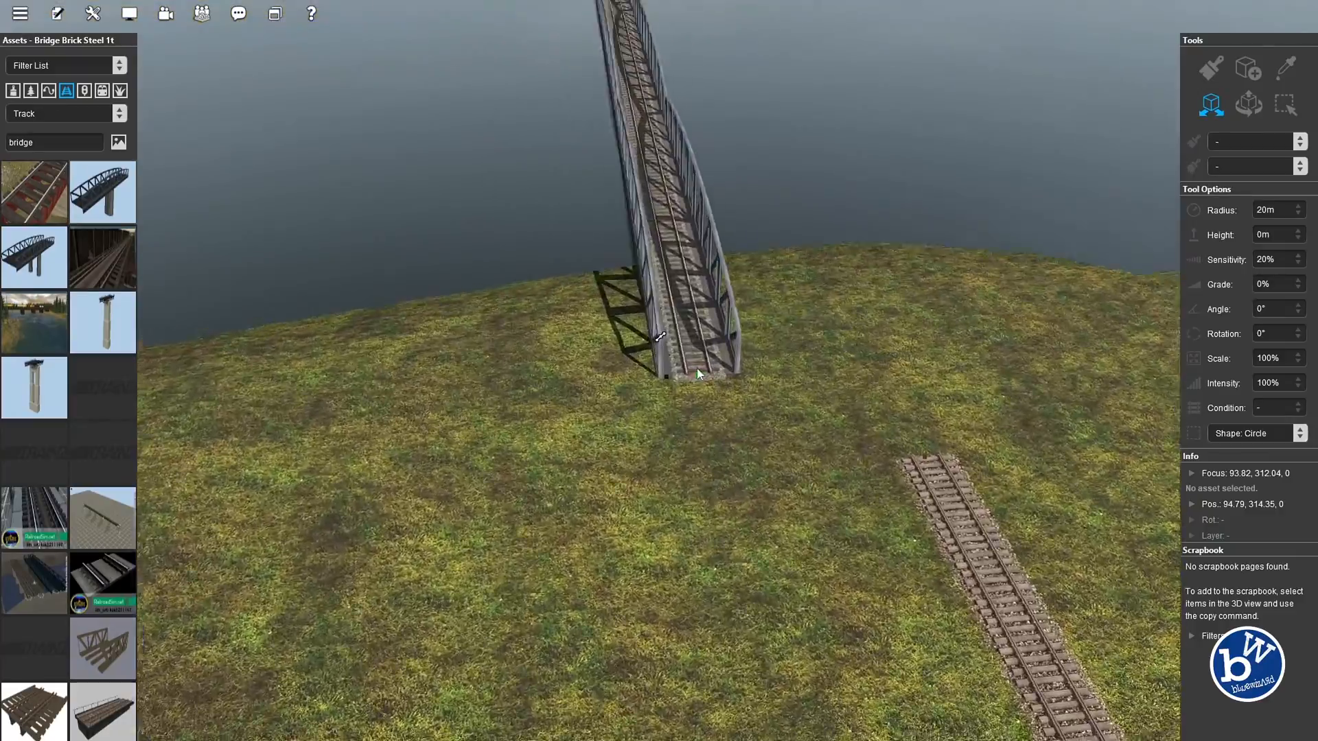
{"action": "right_click_drag", "start_coordinate": [697, 368], "coordinate": [639, 353]}
{"action": "key", "text": "Down"}
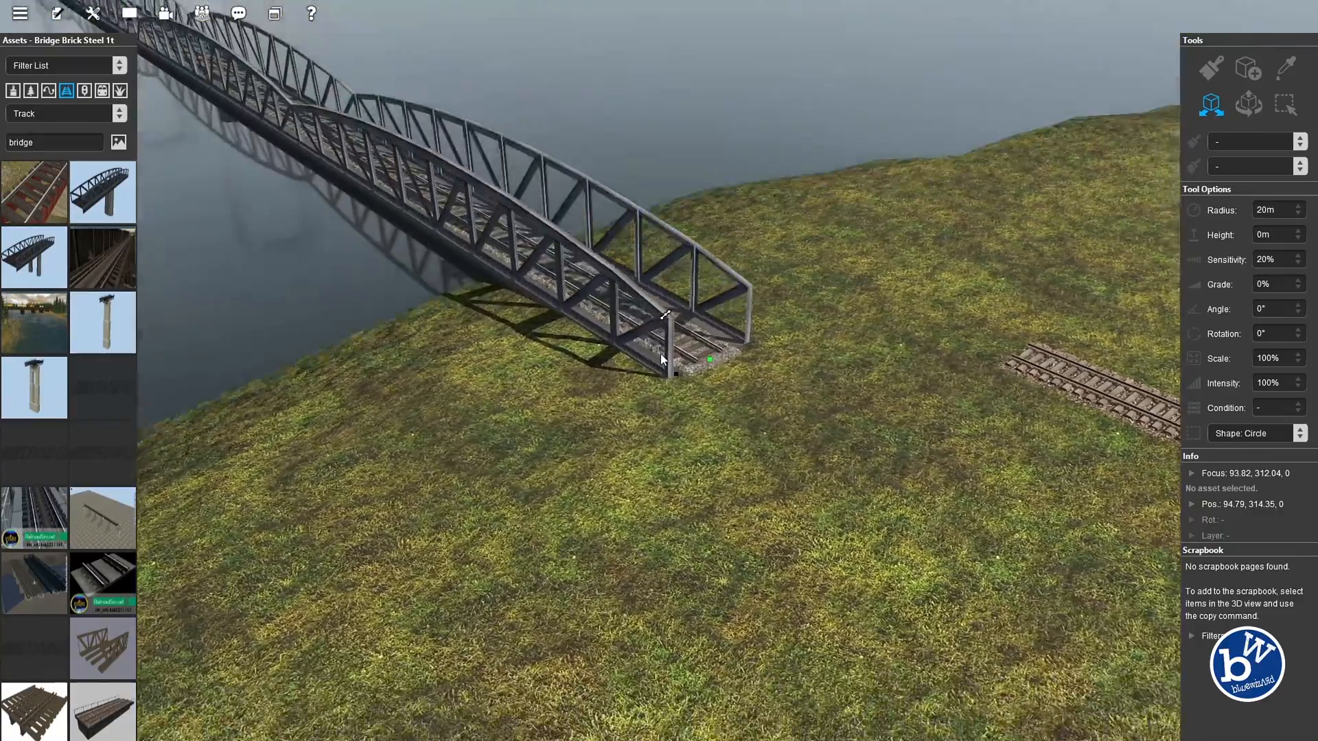
{"action": "key", "text": "Up"}
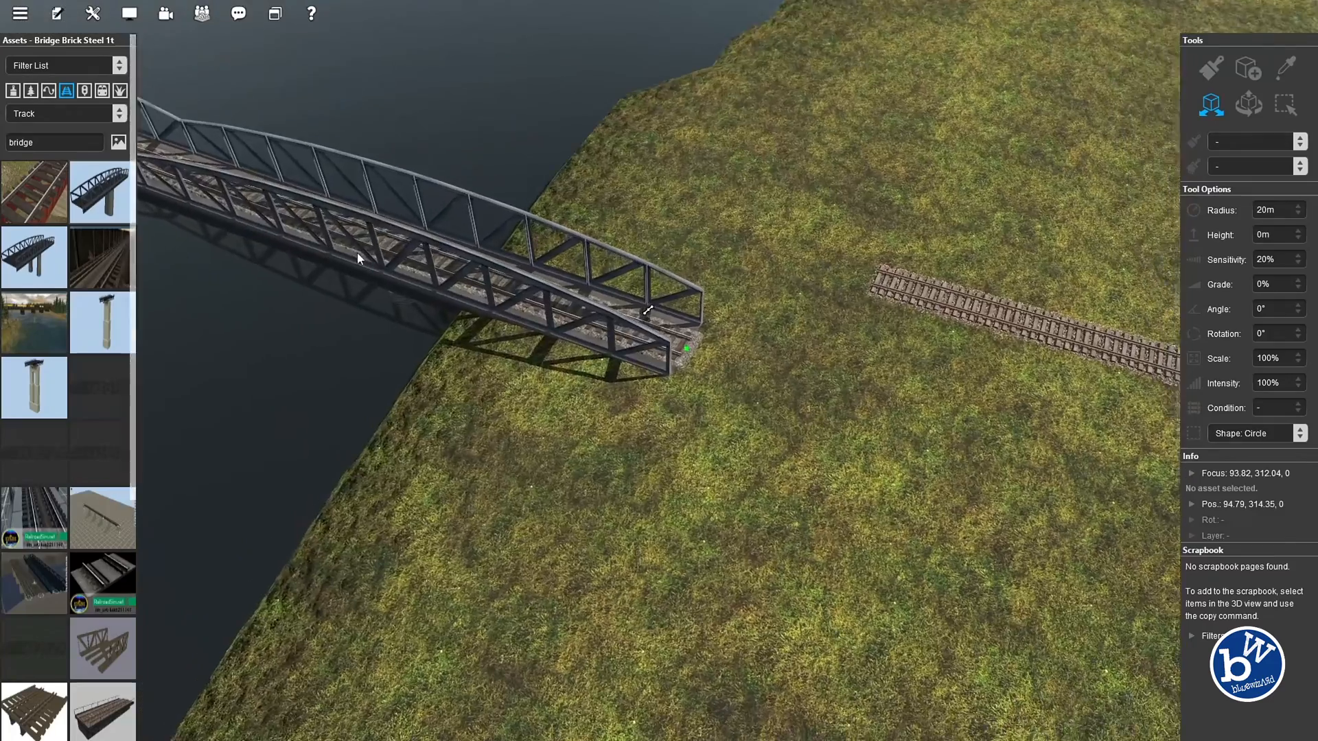
{"action": "right_click_drag", "start_coordinate": [357, 253], "coordinate": [776, 321]}
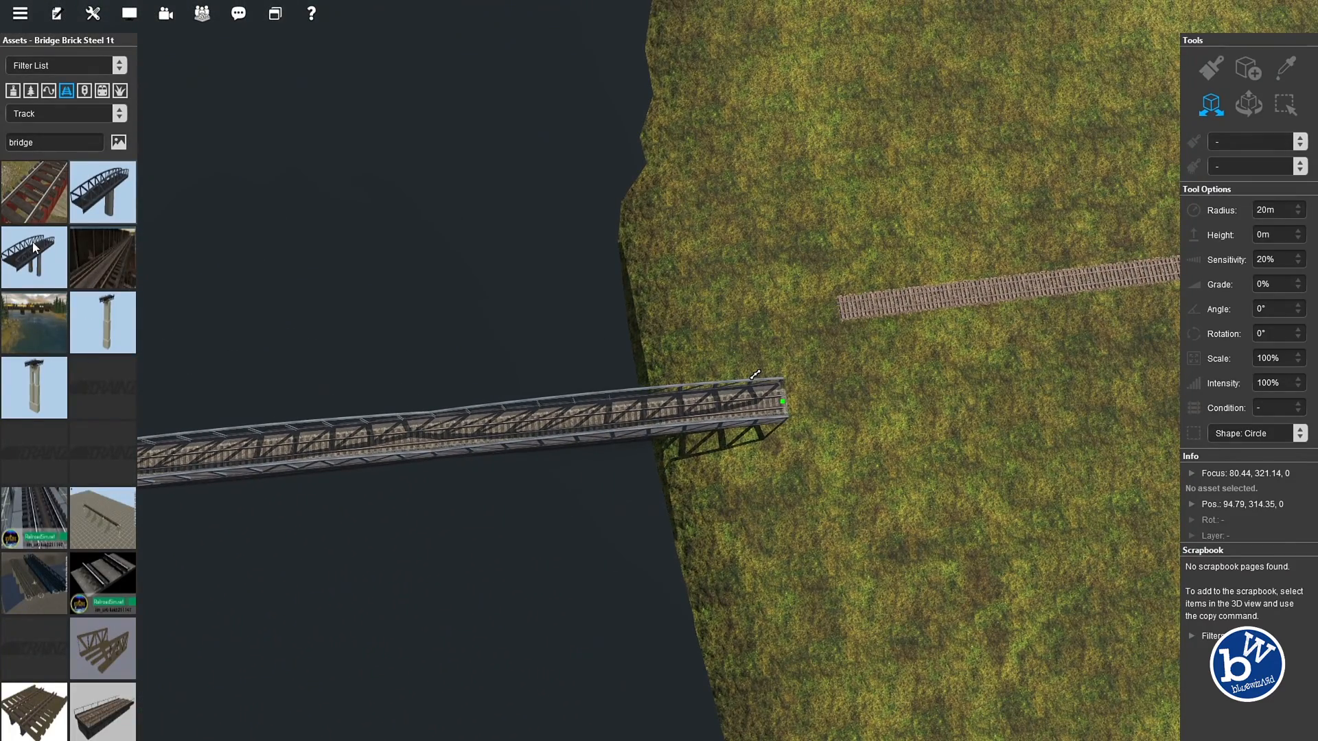
{"action": "right_click_drag", "start_coordinate": [377, 333], "coordinate": [660, 219]}
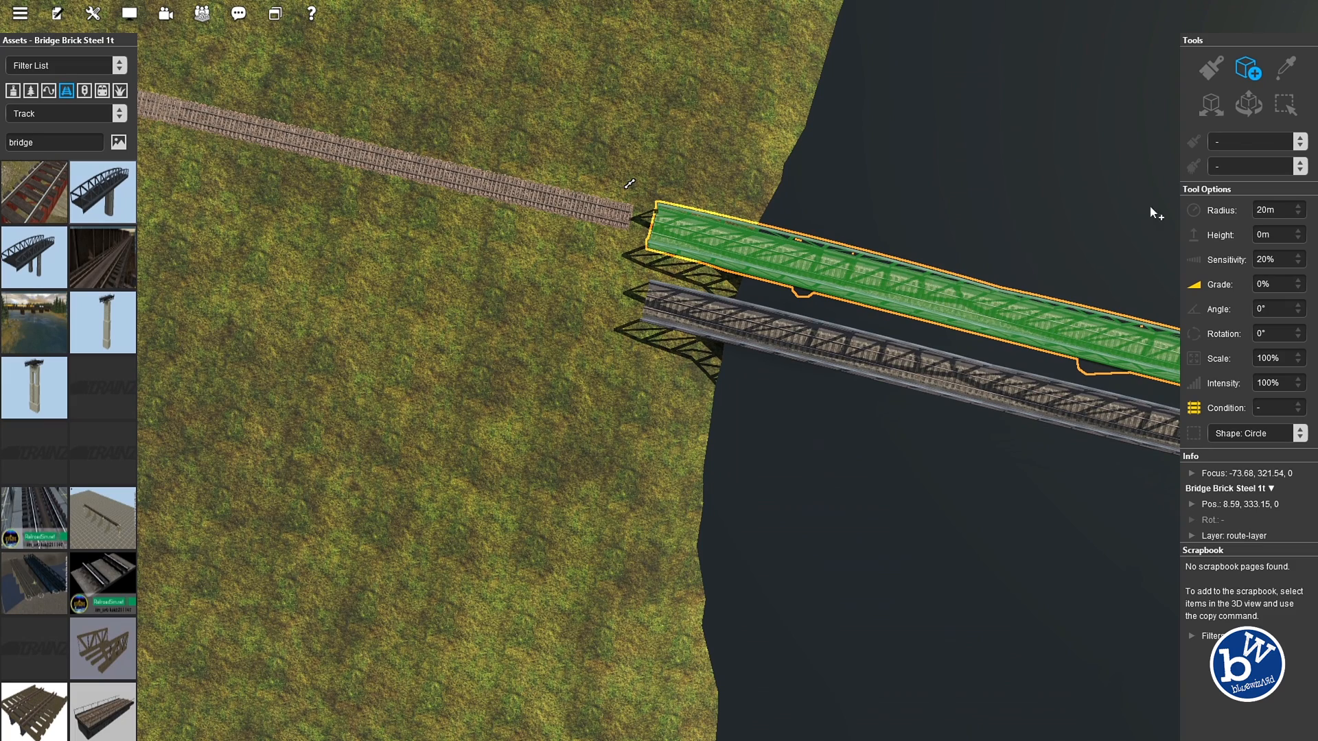
{"action": "left_click", "coordinate": [1207, 110]}
{"action": "key", "text": "Delete"}
Move the cut track's end on one bank onto the end of the bridge to join them
{"action": "right_click_drag", "start_coordinate": [670, 311], "coordinate": [701, 355]}
{"action": "scroll", "coordinate": [702, 355], "scroll_direction": "up", "scroll_amount": 3}
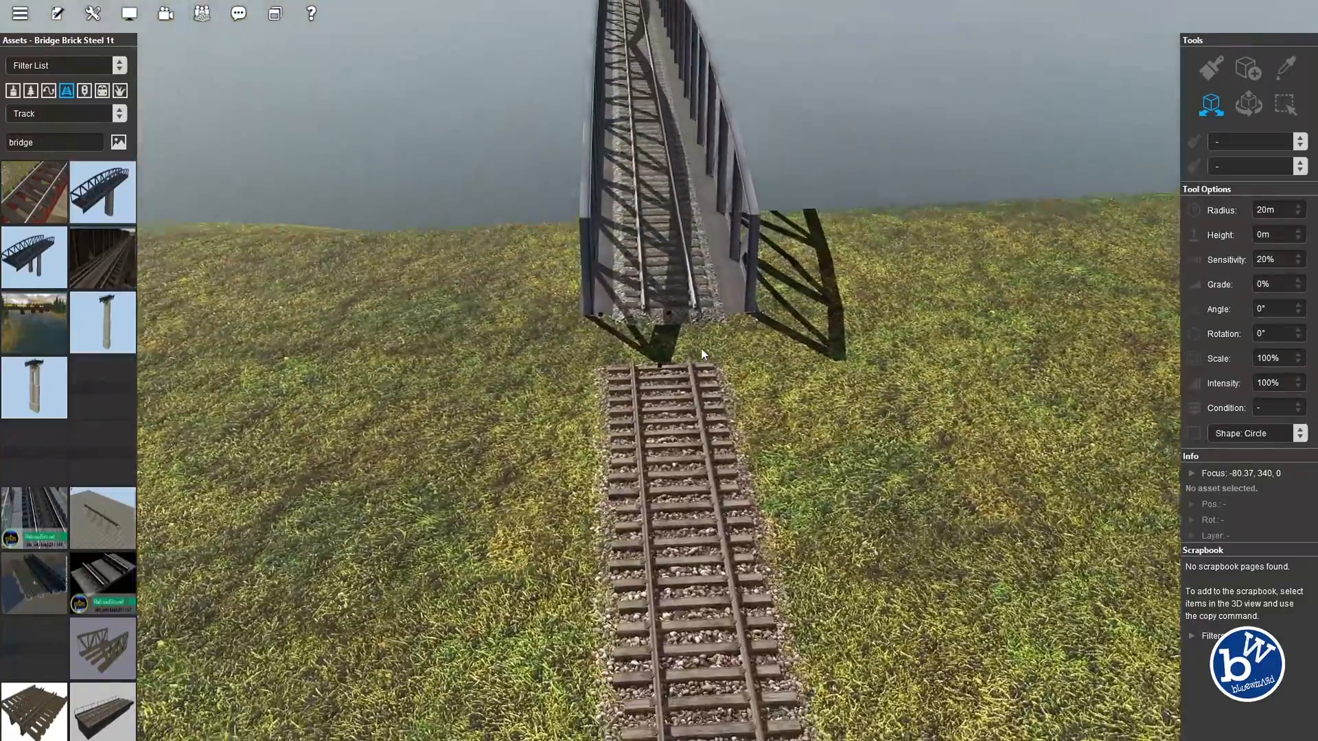
{"action": "key", "text": "Up"}
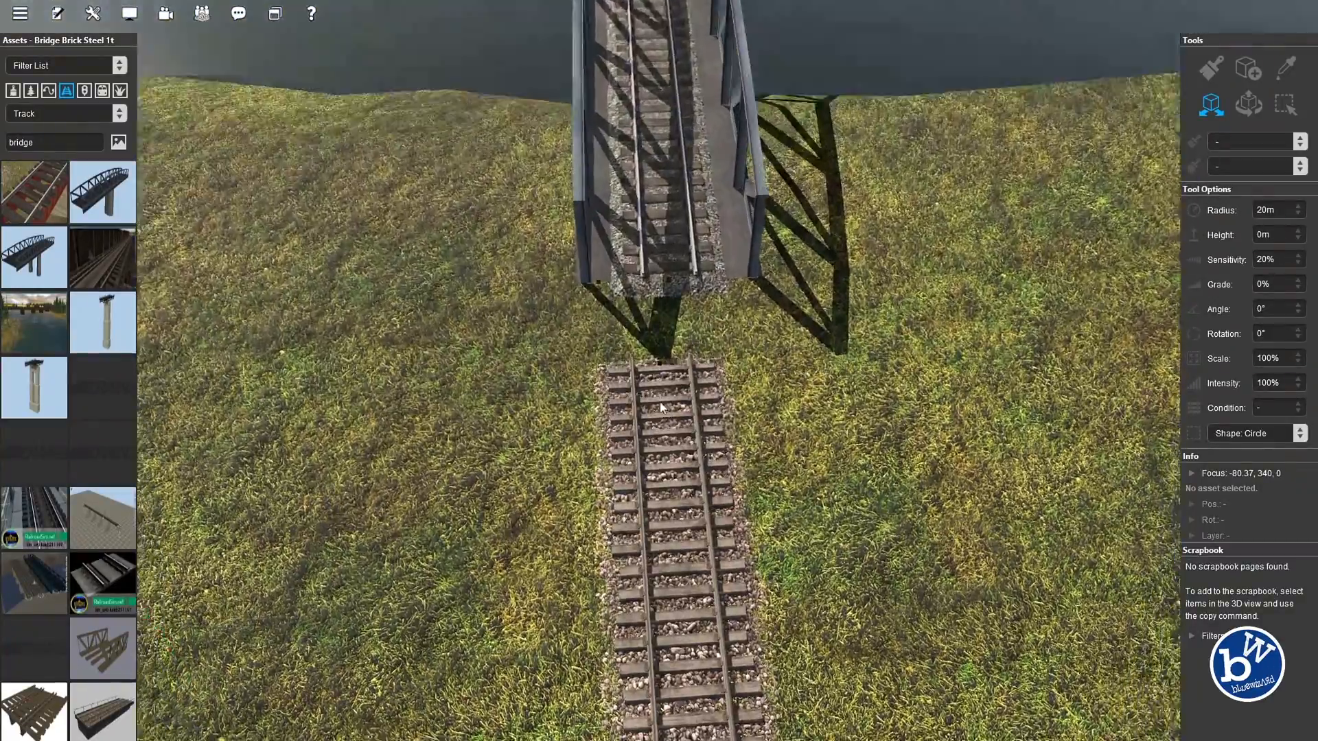
{"action": "left_click_drag", "start_coordinate": [665, 336], "coordinate": [672, 295]}
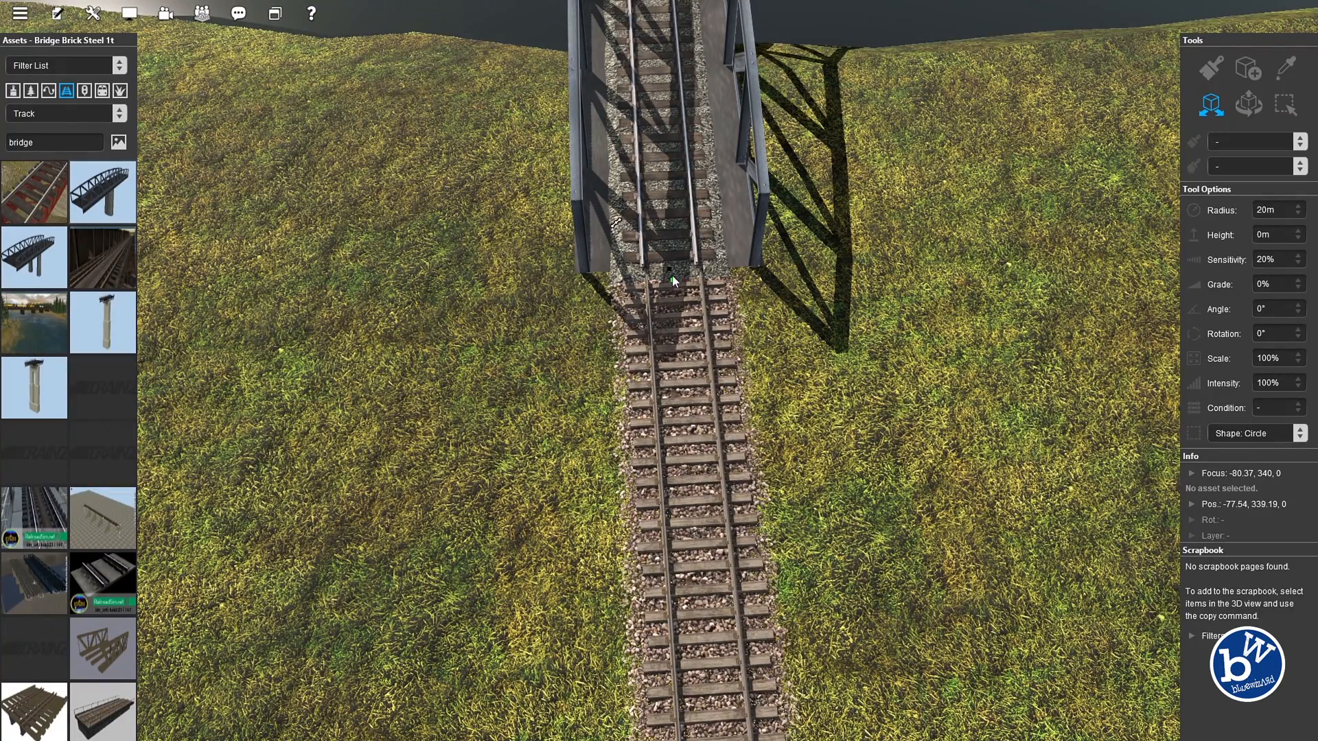
{"action": "key", "text": "Down"}
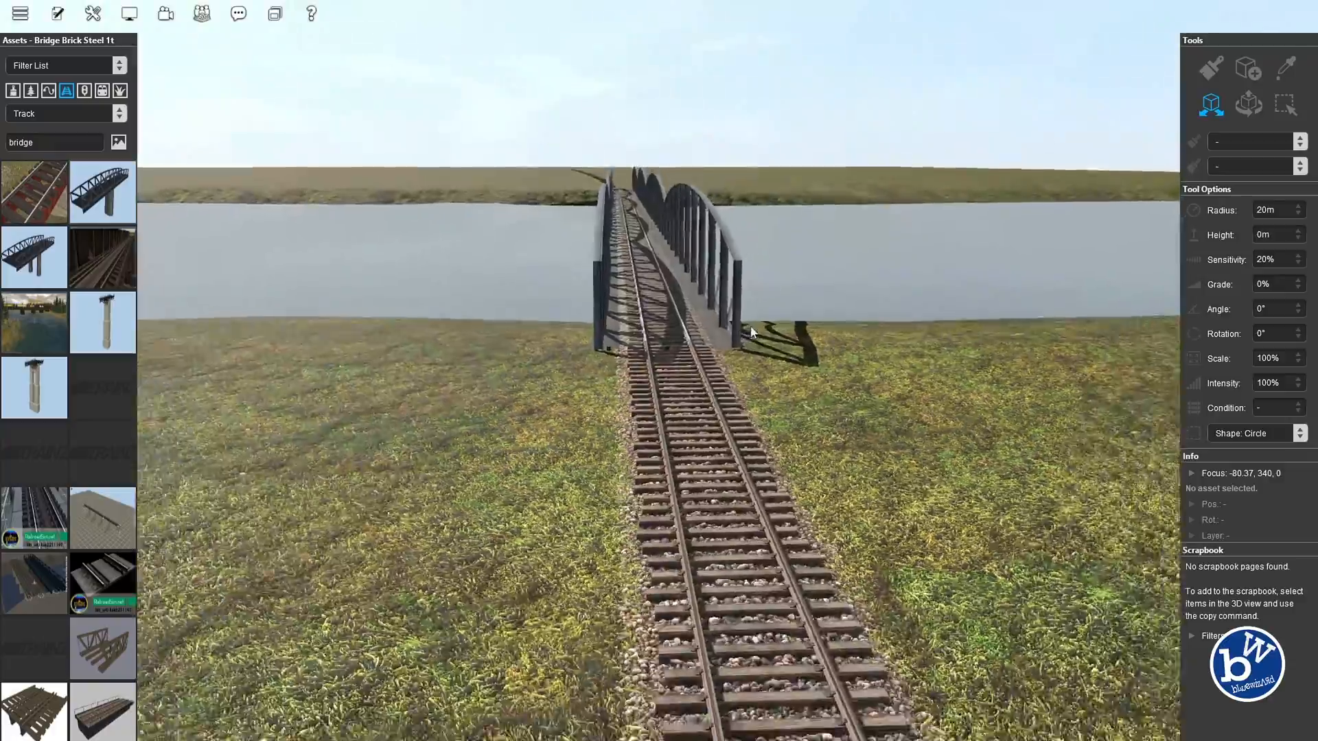
Join the track's loose end on the opposite bank to the other end of the bridge
{"action": "right_click_drag", "start_coordinate": [649, 245], "coordinate": [886, 283]}
{"action": "key", "text": "Up"}
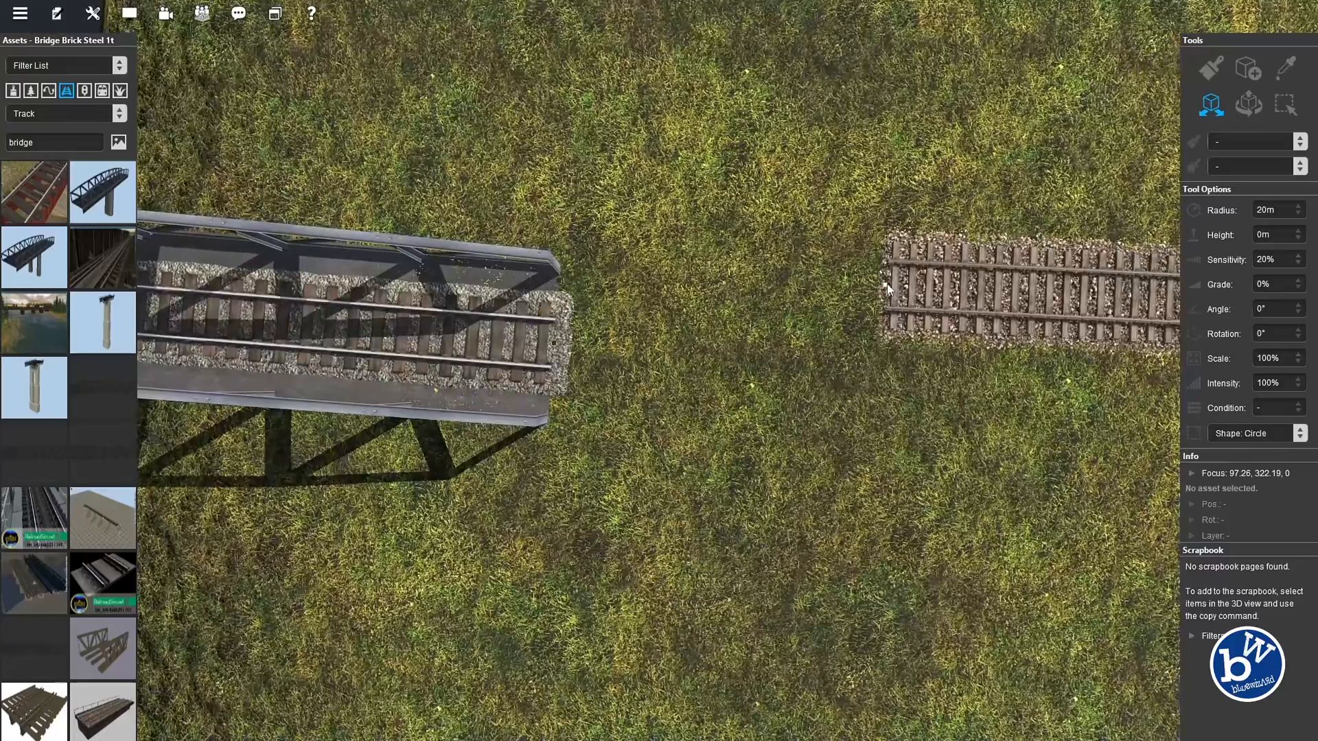
{"action": "left_click_drag", "start_coordinate": [856, 314], "coordinate": [563, 351]}
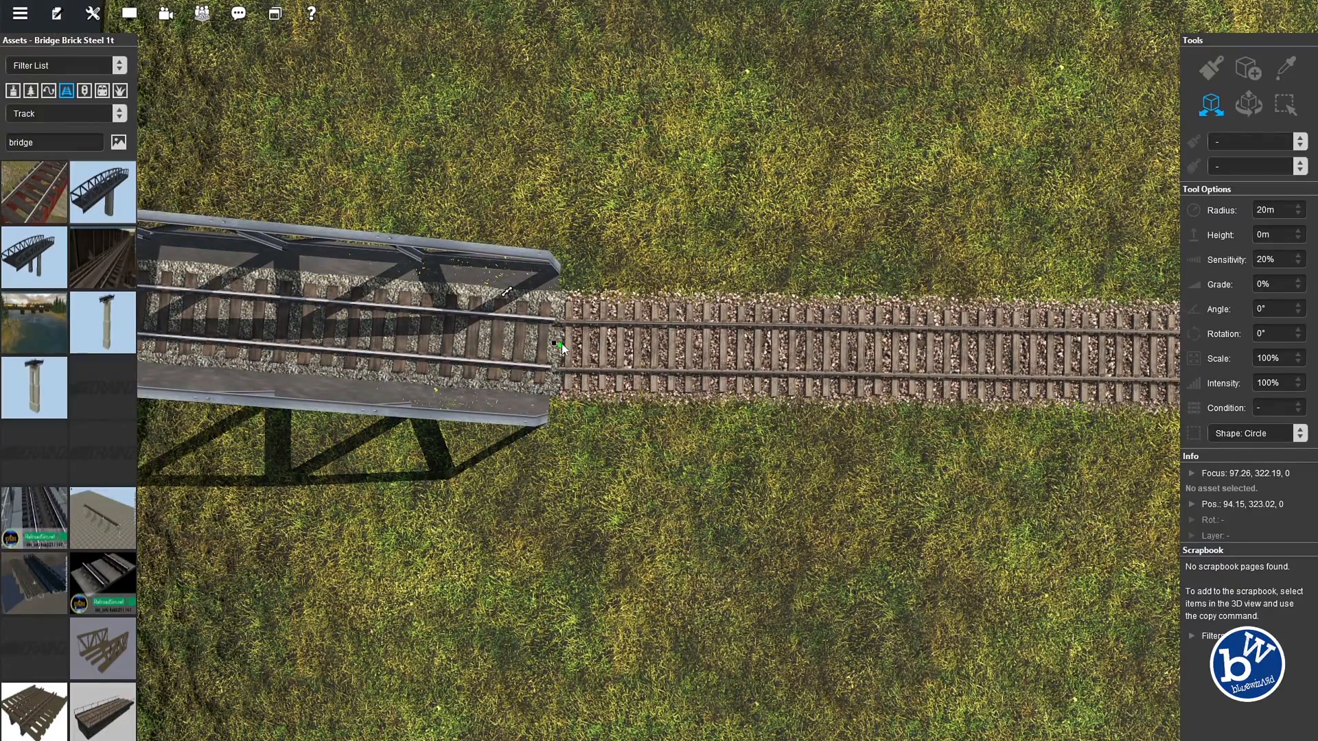
Clear the asset search and pick up TRS19 Track 1 Procedural from the laid line with Select in Assets Palette
{"action": "right_click_drag", "start_coordinate": [561, 344], "coordinate": [682, 435]}
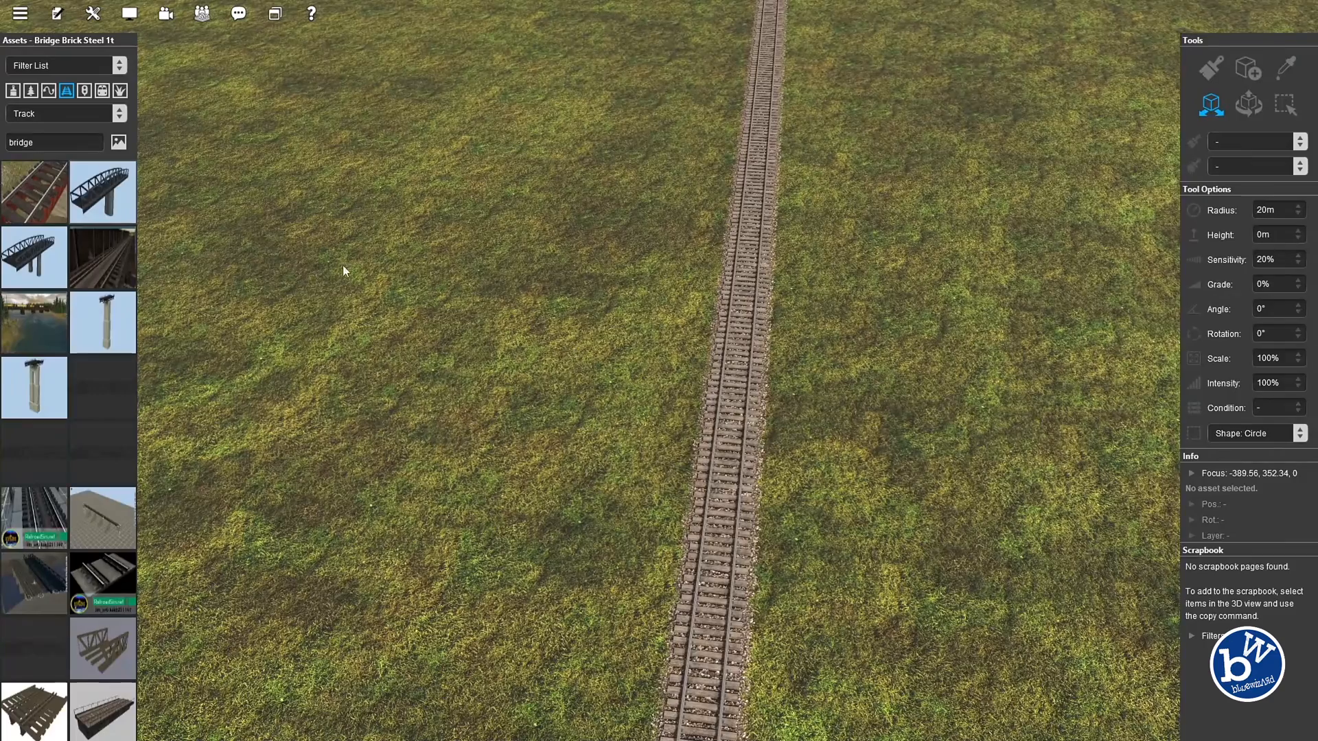
{"action": "double_click", "coordinate": [51, 142]}
{"action": "key", "text": "BackSpace"}
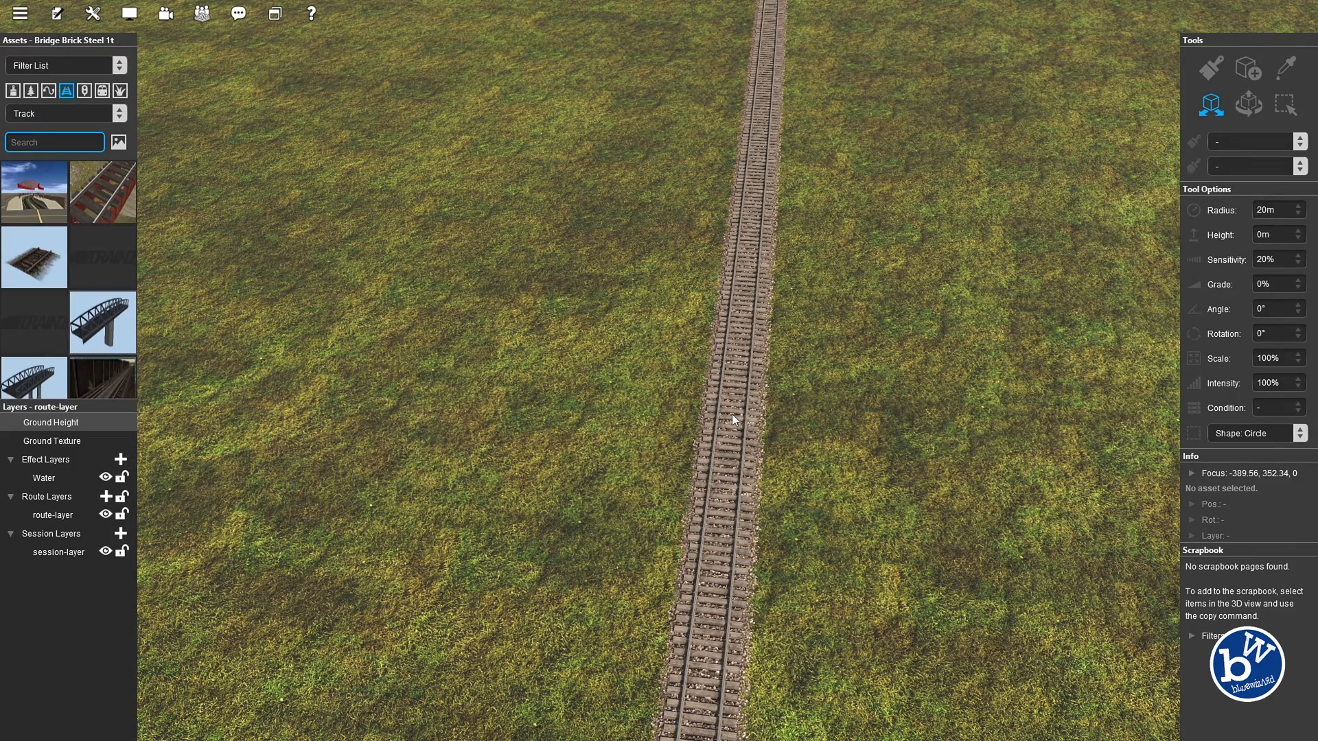
{"action": "right_click_drag", "start_coordinate": [731, 412], "coordinate": [636, 365]}
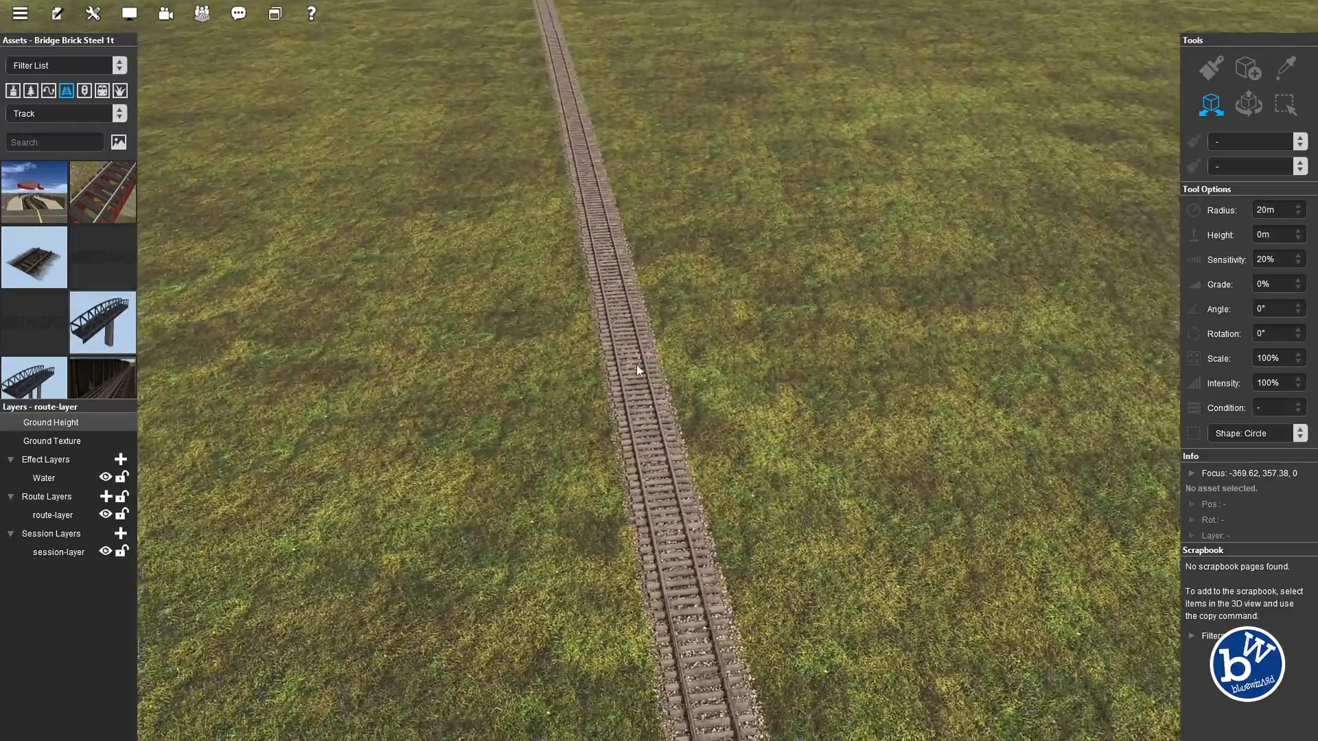
{"action": "scroll", "coordinate": [637, 365], "scroll_direction": "up", "scroll_amount": 5}
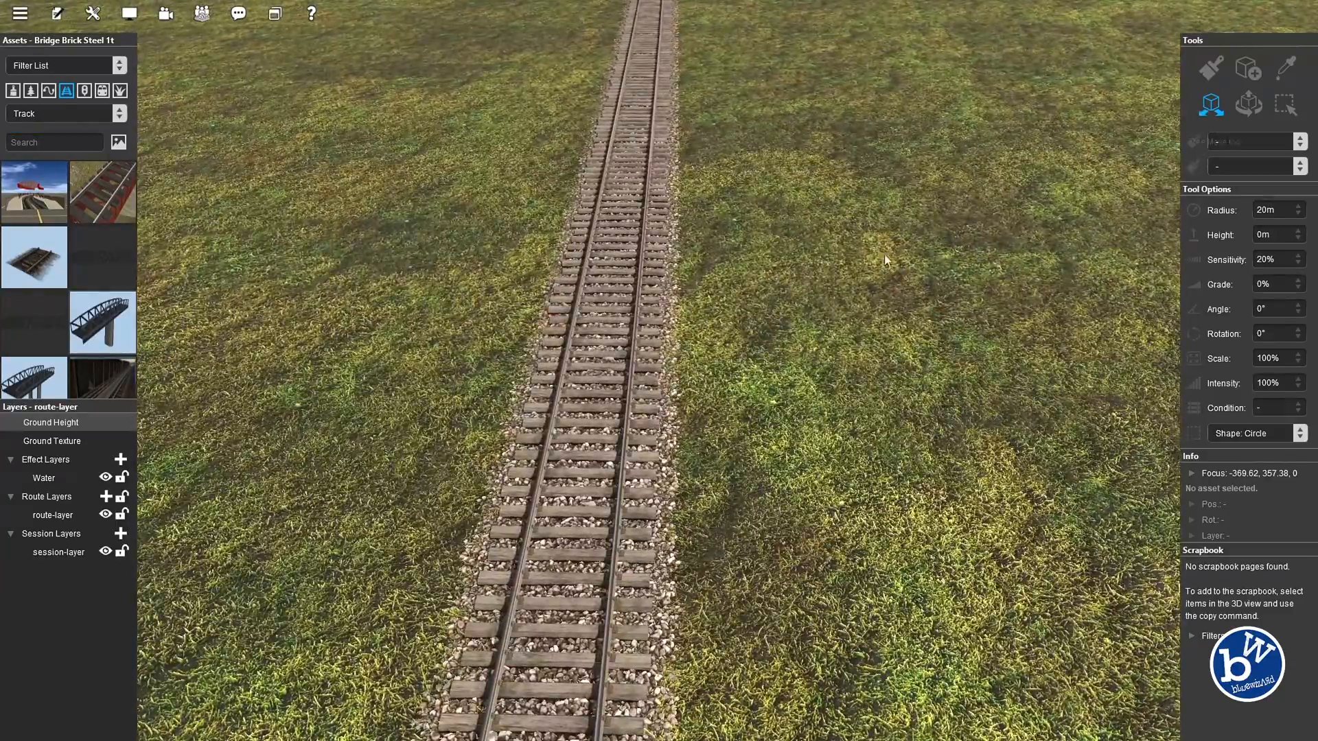
{"action": "left_click", "coordinate": [599, 353]}
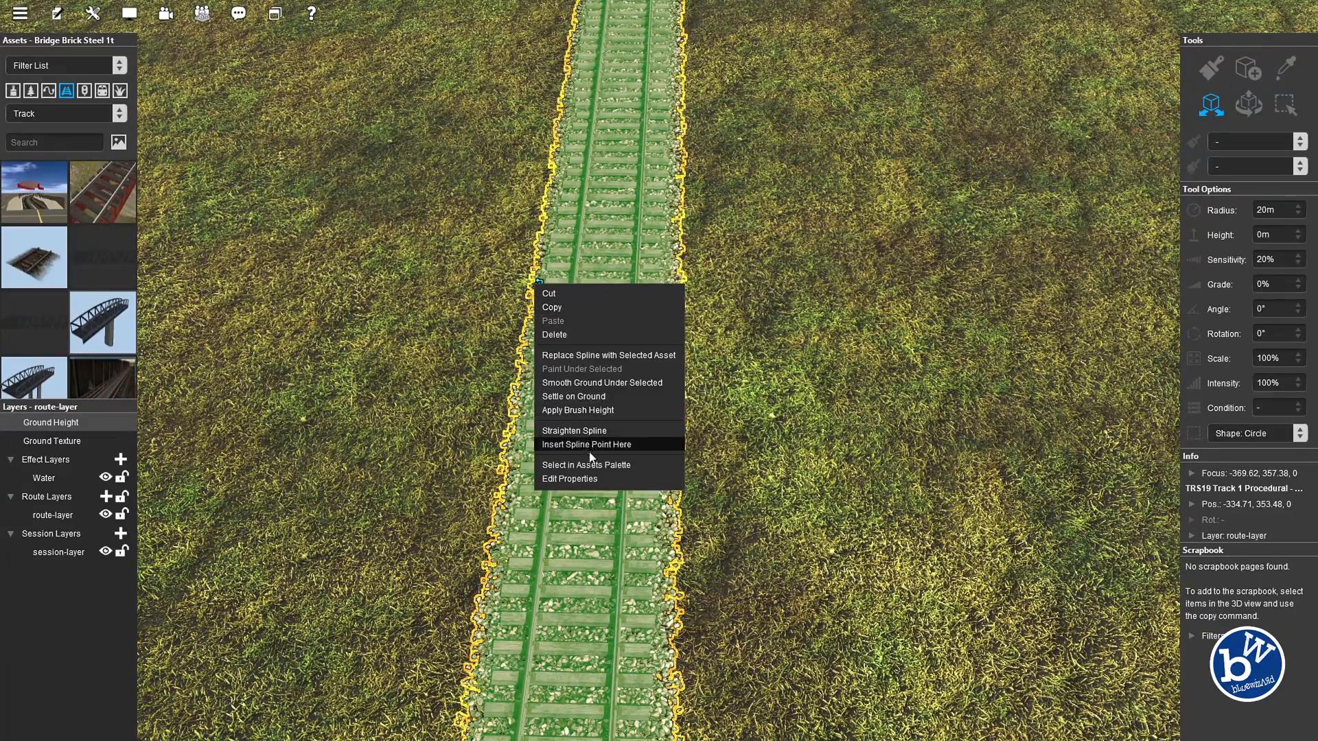
{"action": "left_click", "coordinate": [597, 466]}
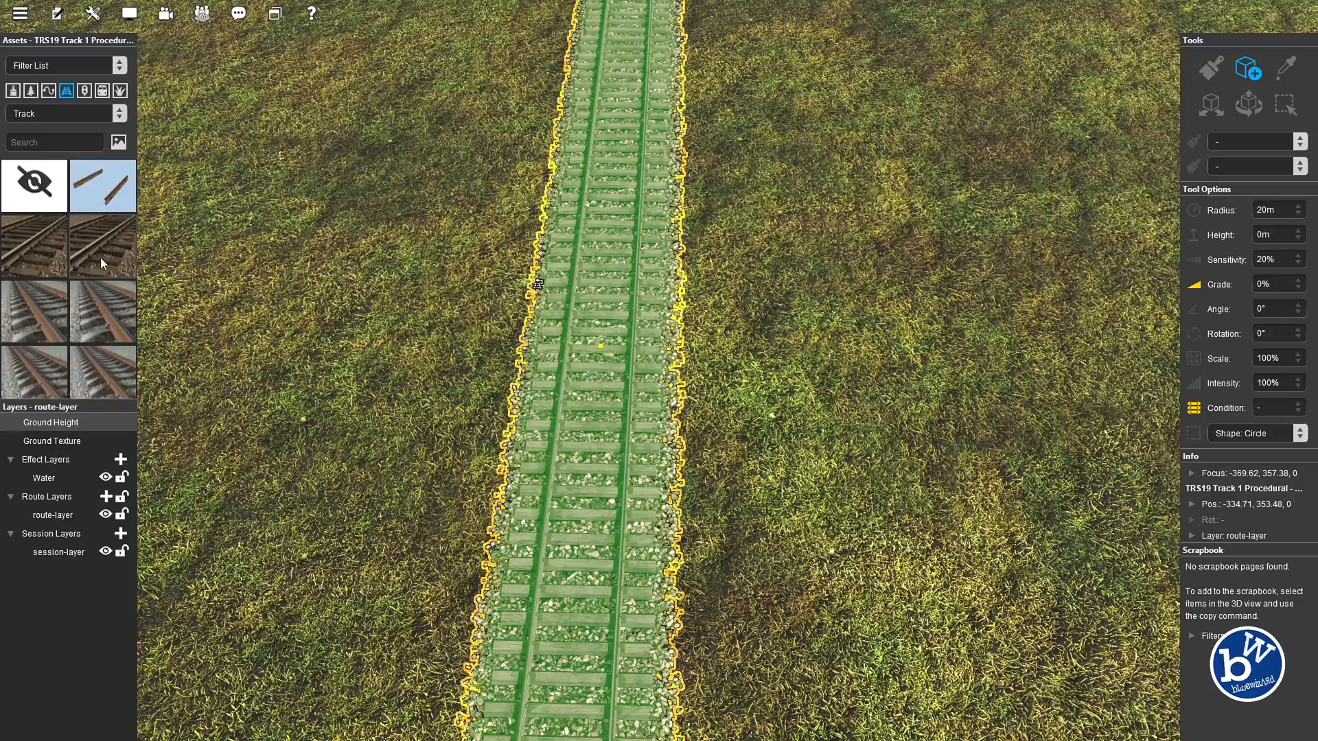
Branch a new TRS19 Track 1 Procedural line off the existing track and extend it alongside toward the line's end
{"action": "left_click_drag", "start_coordinate": [600, 347], "coordinate": [700, 274]}
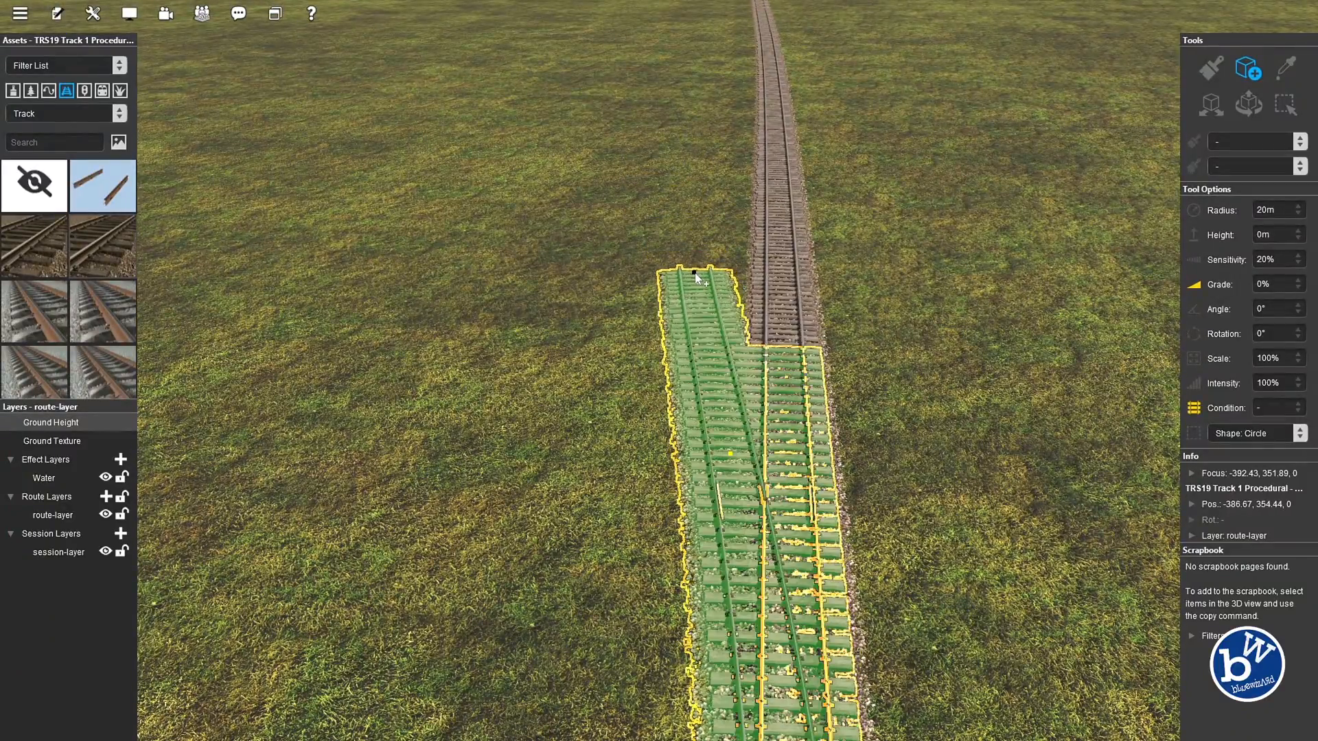
{"action": "left_click_drag", "start_coordinate": [693, 273], "coordinate": [740, 303]}
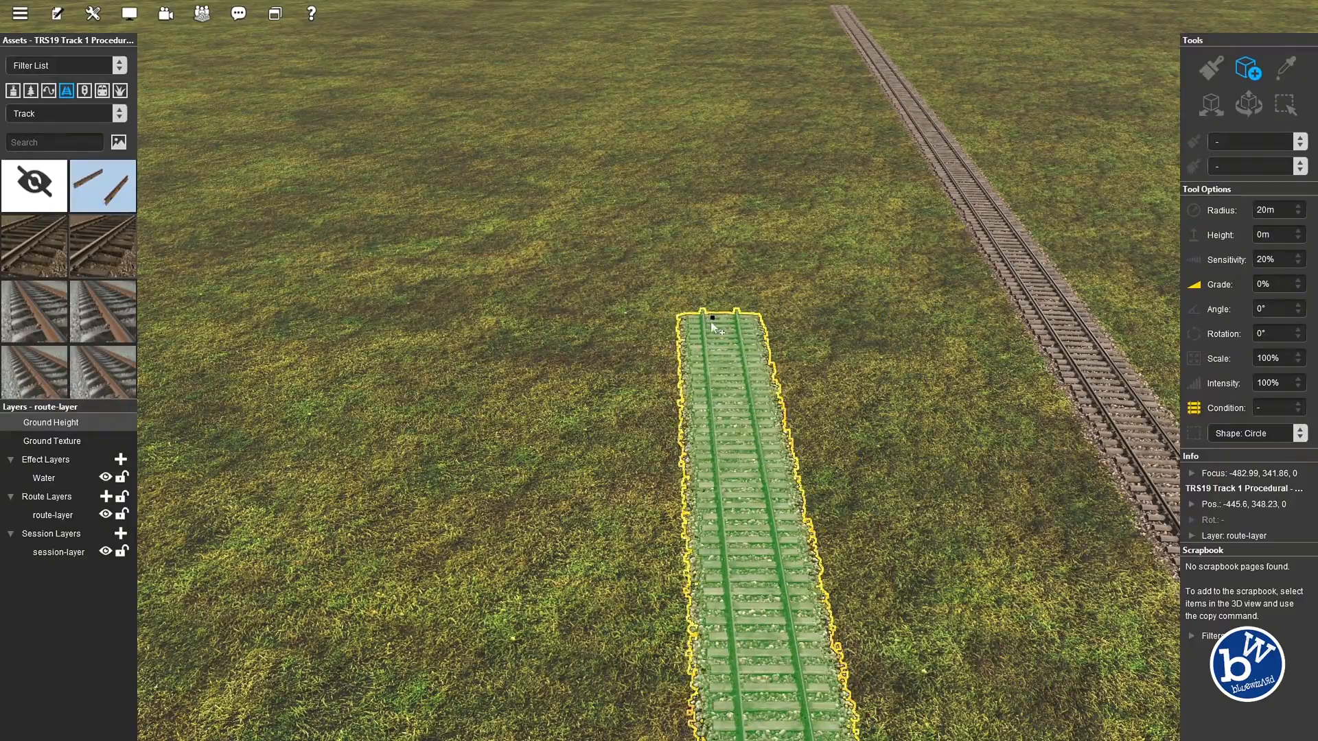
{"action": "left_click_drag", "start_coordinate": [707, 301], "coordinate": [697, 129]}
{"action": "key", "text": "Left"}
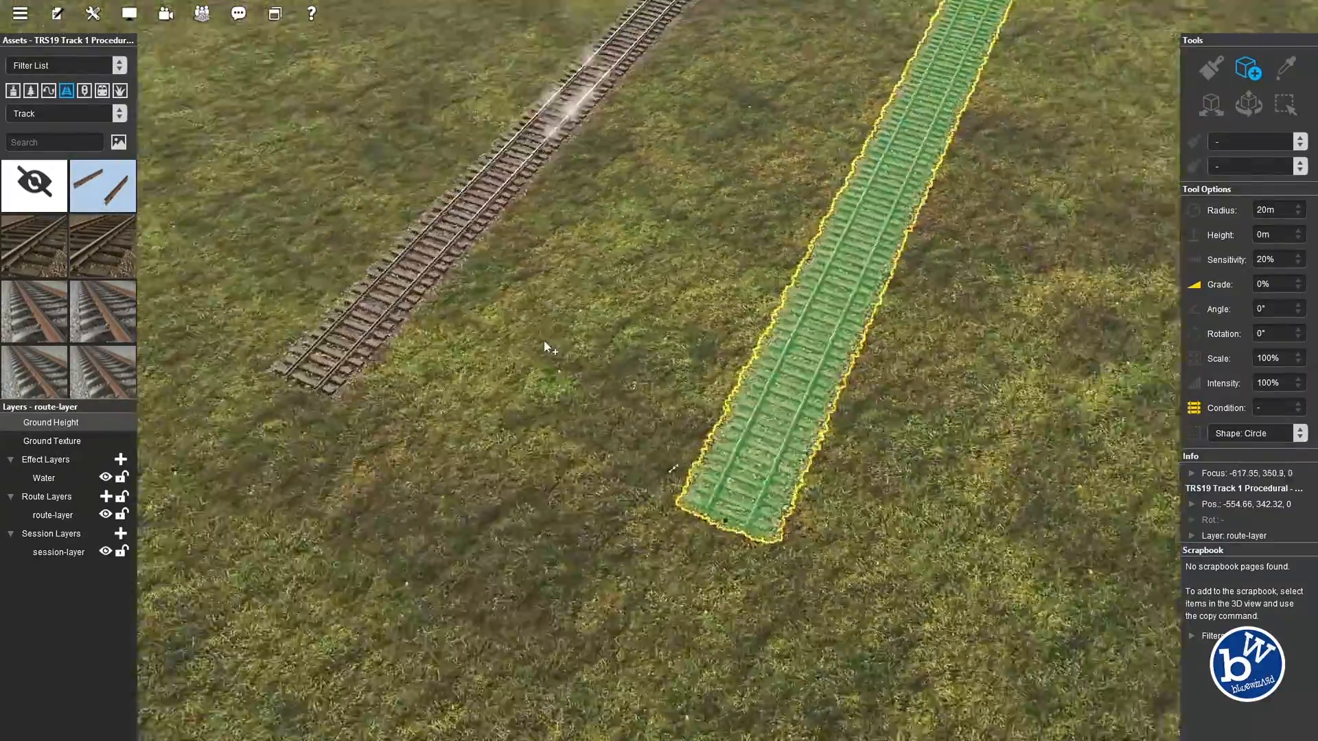
{"action": "key", "text": "Down"}
{"action": "right_click_drag", "start_coordinate": [586, 342], "coordinate": [625, 359]}
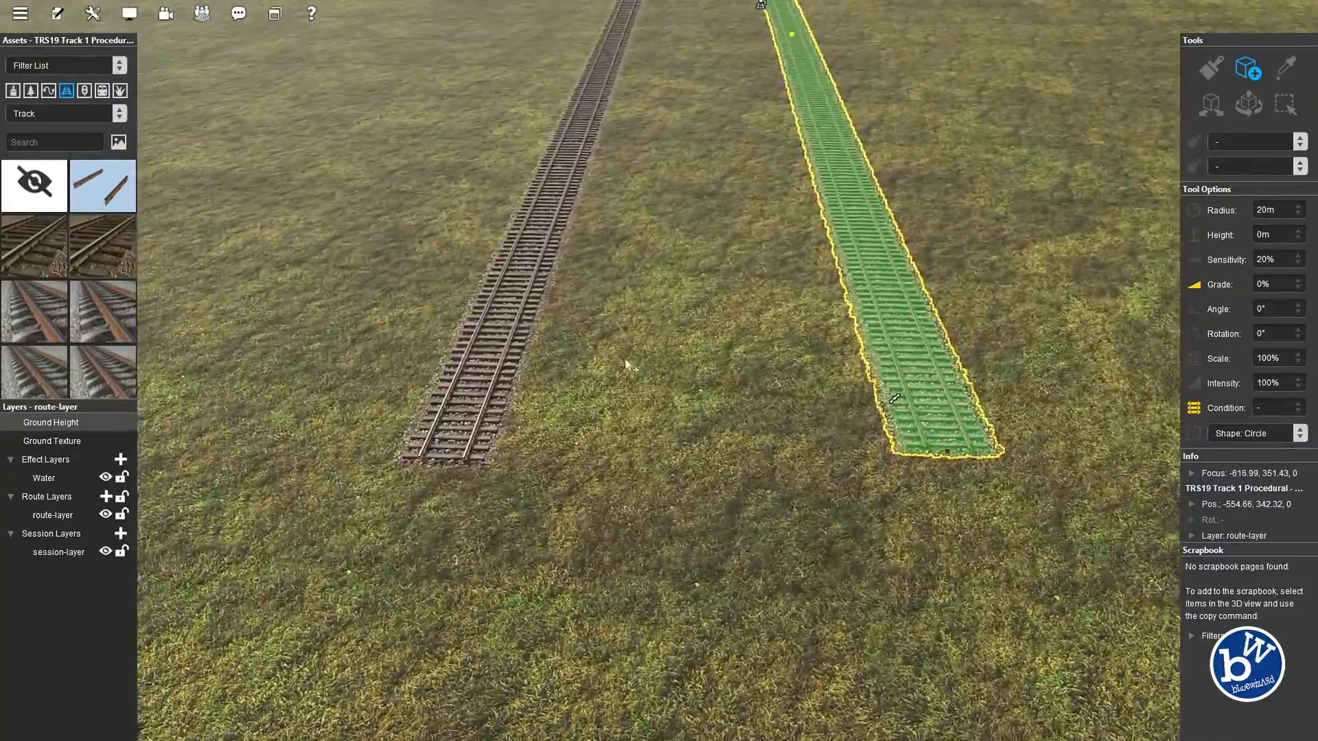
Lay a third TRS19 Track 1 Procedural line between the two parallel tracks and branch it off the neighbouring track
{"action": "key", "text": "Up"}
{"action": "left_click_drag", "start_coordinate": [717, 258], "coordinate": [741, 316]}
{"action": "key", "text": "Left"}
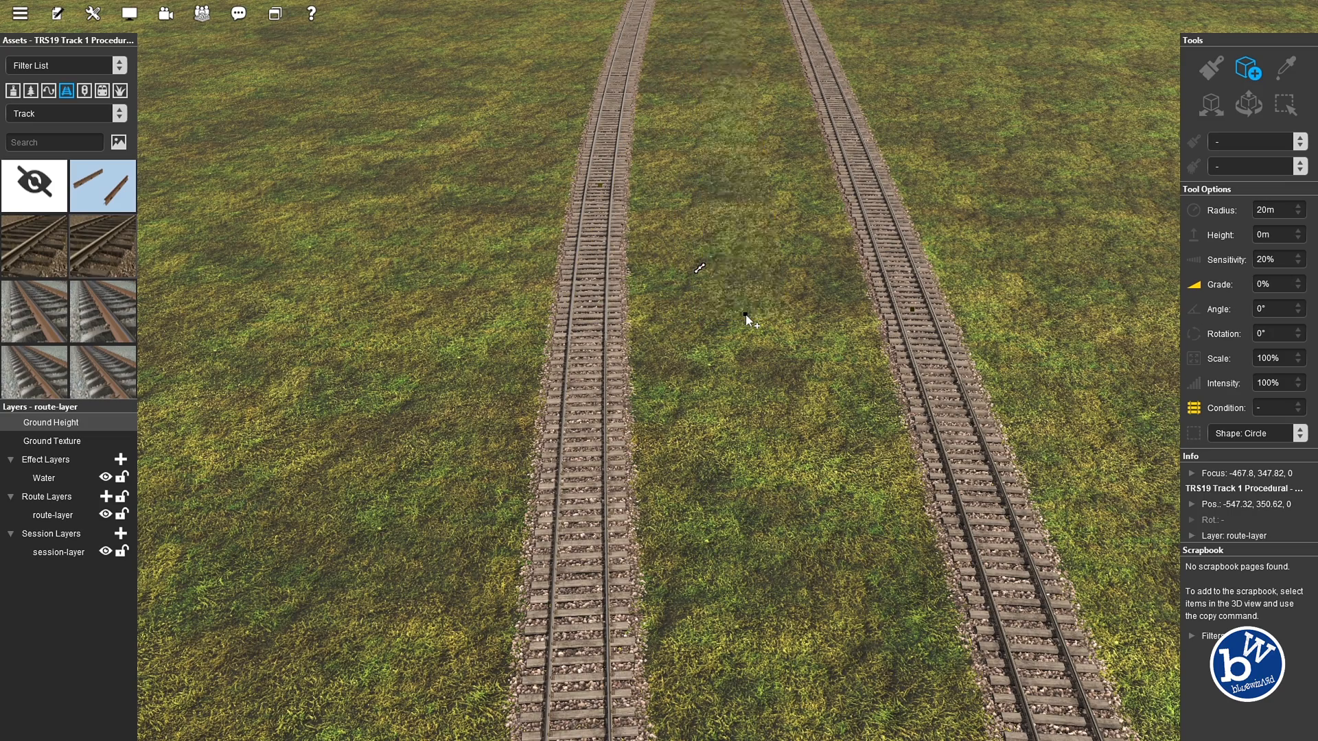
{"action": "key", "text": "Up"}
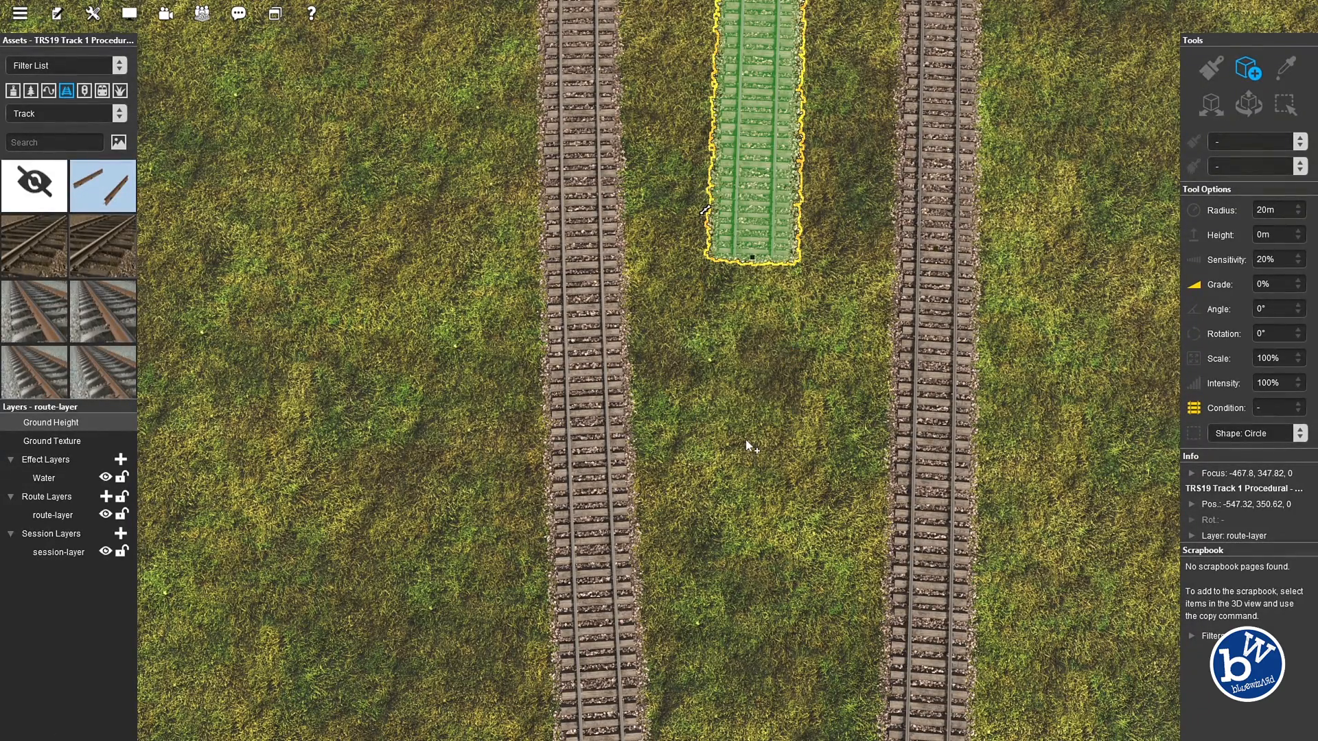
{"action": "key", "text": "Down"}
{"action": "left_click_drag", "start_coordinate": [739, 452], "coordinate": [696, 257]}
{"action": "key", "text": "Down"}
{"action": "key", "text": "Up"}
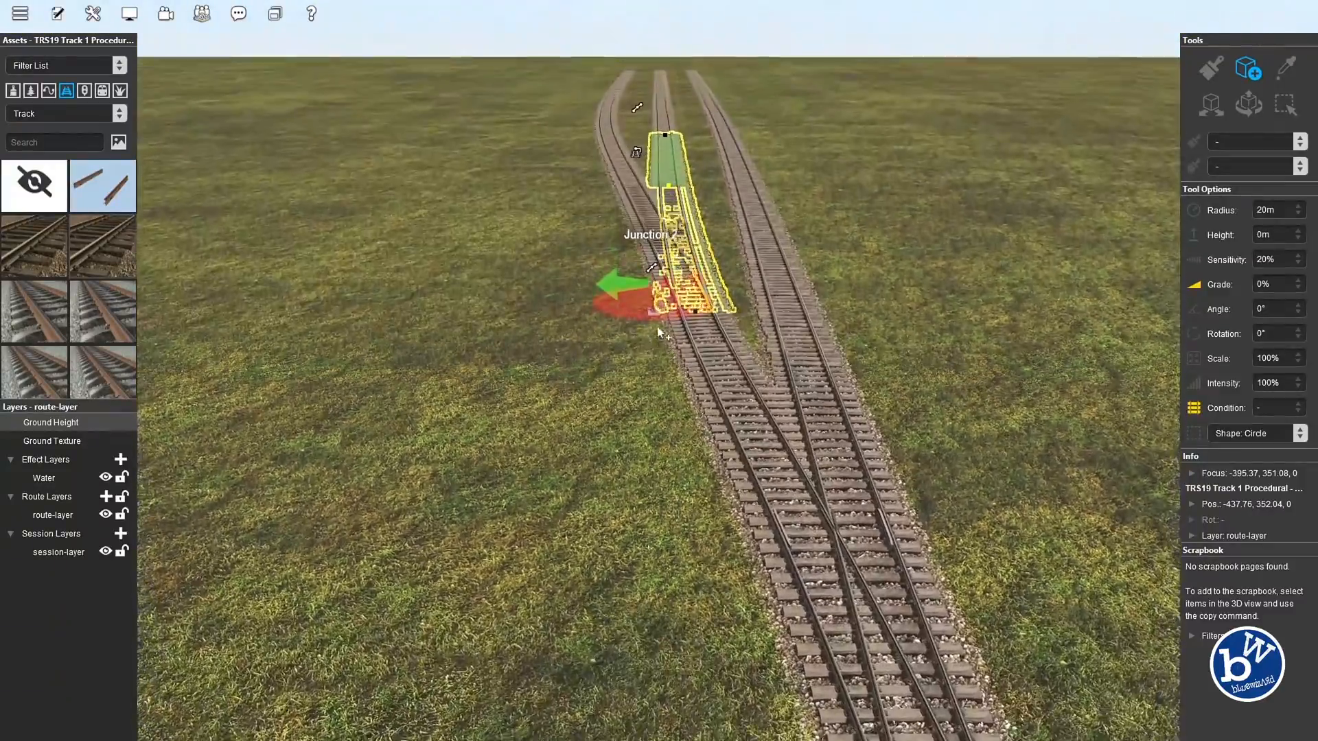
Using the Free Move tool, nudge the branch segment sideways and shift the Junction 2 spline point toward the neighbouring track
{"action": "right_click", "coordinate": [583, 230]}
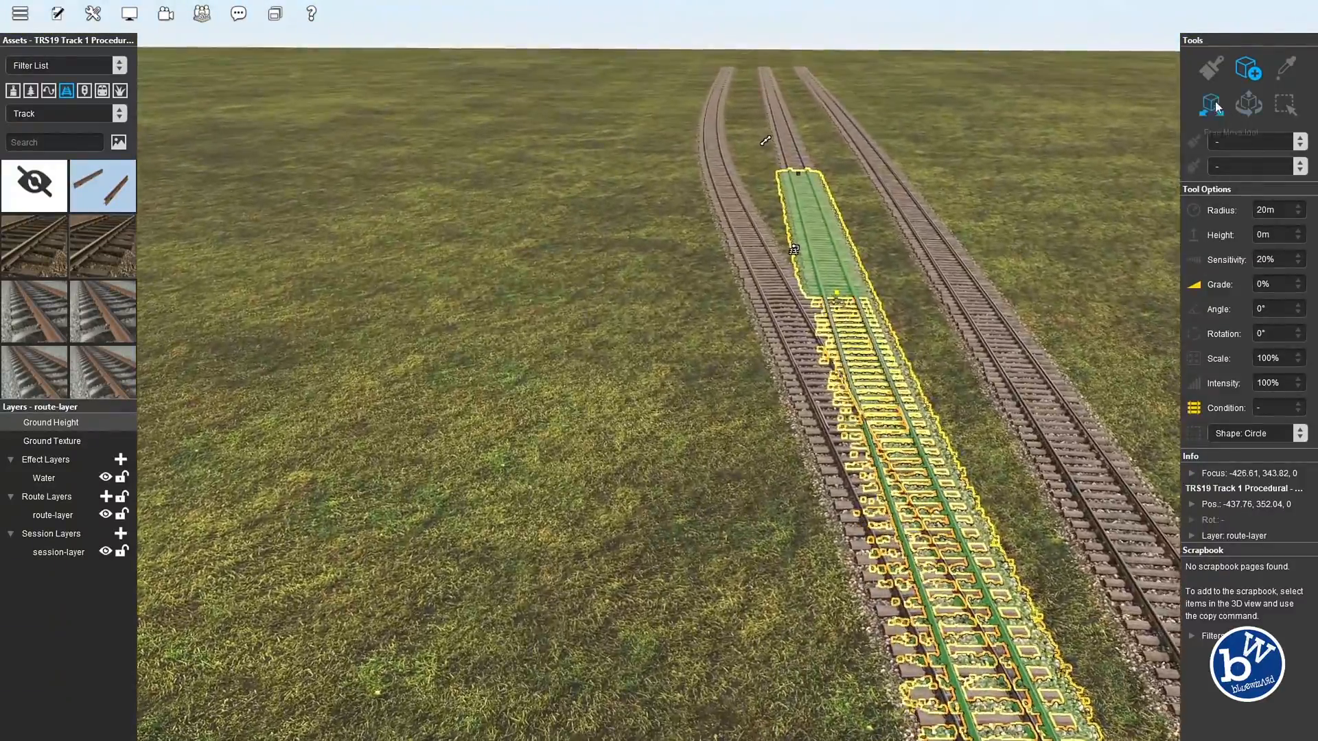
{"action": "right_click_drag", "start_coordinate": [626, 409], "coordinate": [635, 365]}
{"action": "right_click", "coordinate": [628, 283]}
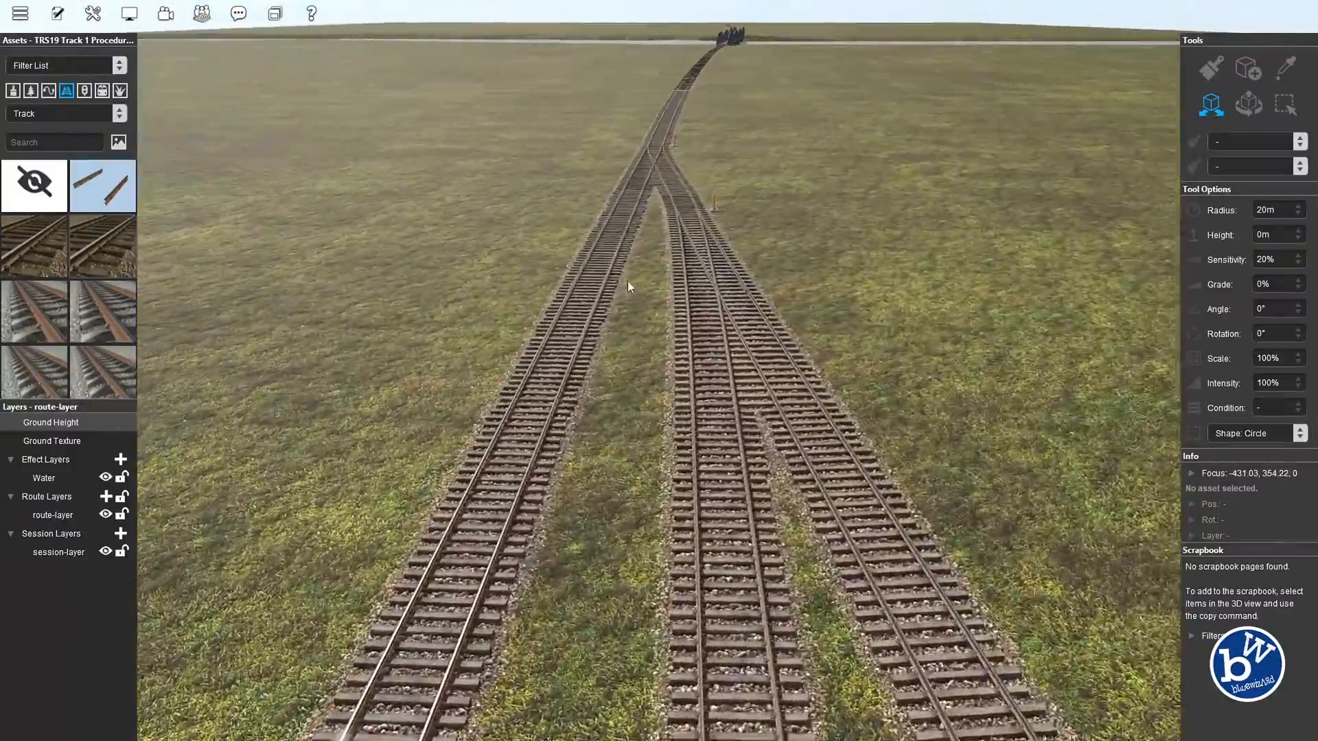
{"action": "right_click", "coordinate": [668, 240]}
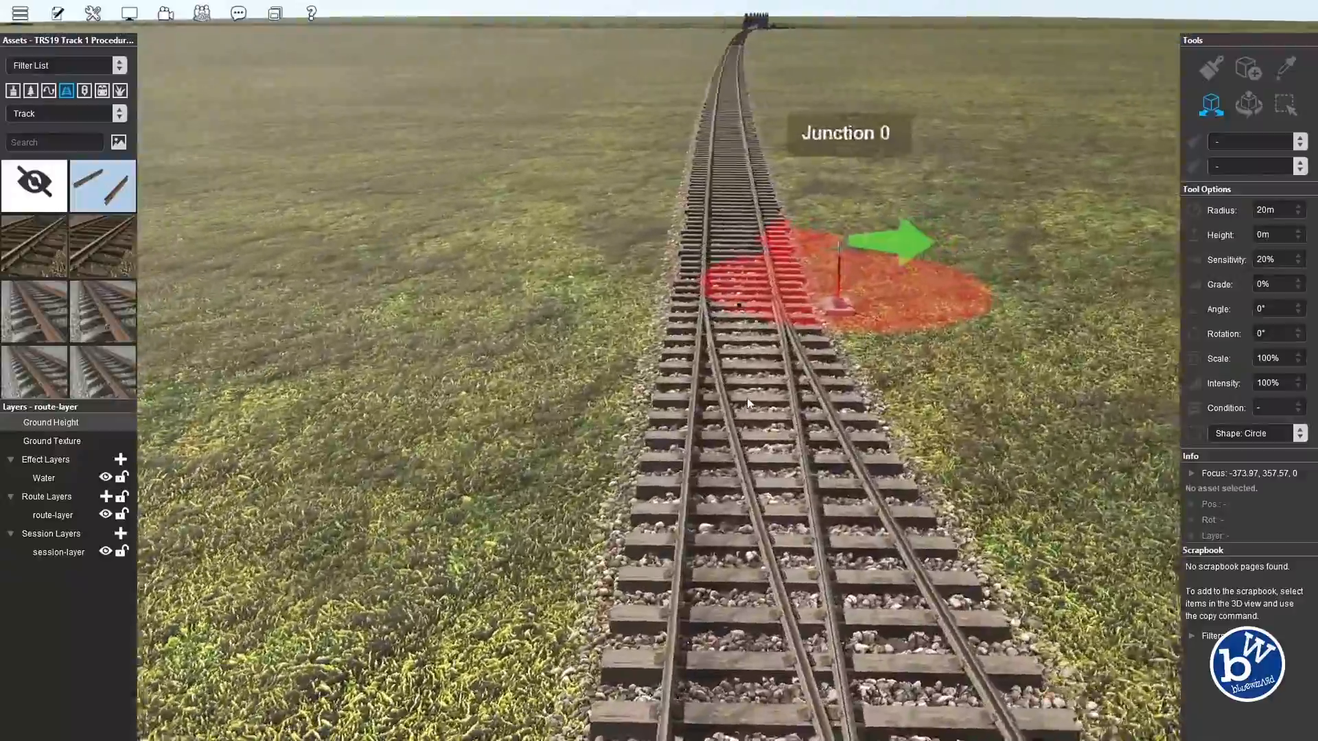
{"action": "mouse_move", "coordinate": [748, 404]}
{"action": "right_mouse_down"}
{"action": "mouse_move", "coordinate": [745, 458]}
{"action": "mouse_move", "coordinate": [662, 473]}
{"action": "mouse_move", "coordinate": [634, 448]}
{"action": "mouse_move", "coordinate": [656, 188]}
{"action": "mouse_move", "coordinate": [672, 150]}
{"action": "mouse_move", "coordinate": [667, 232]}
{"action": "right_mouse_up"}
{"action": "left_click", "coordinate": [667, 232]}
{"action": "left_click_drag", "start_coordinate": [659, 232], "coordinate": [654, 238]}
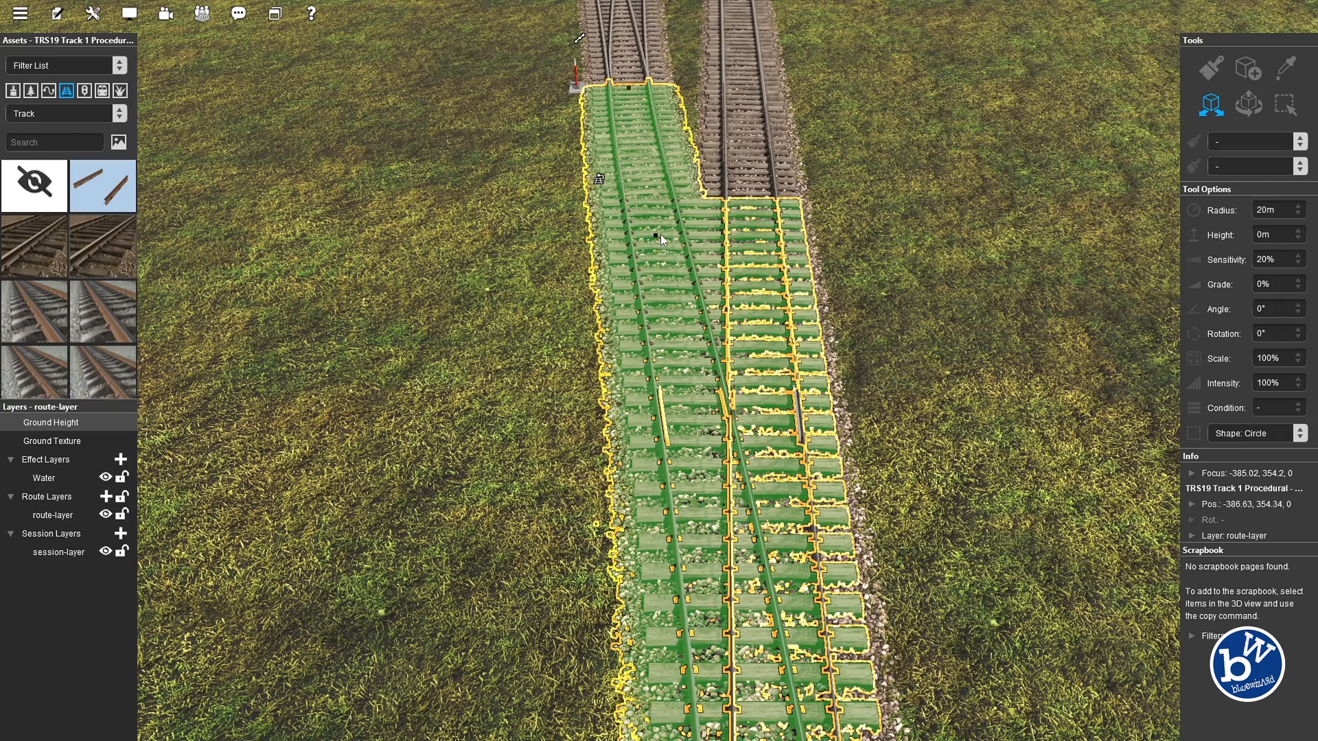
{"action": "left_click_drag", "start_coordinate": [661, 238], "coordinate": [649, 238]}
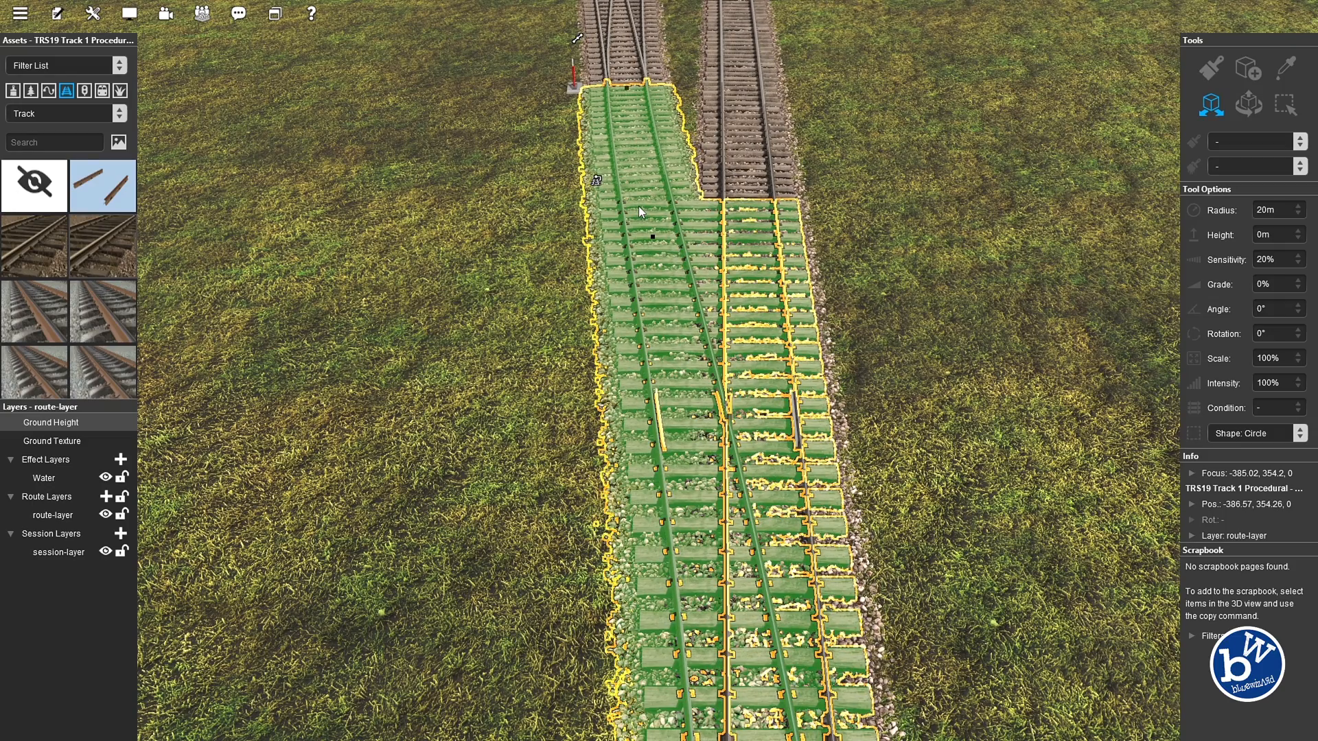
{"action": "right_click_drag", "start_coordinate": [637, 195], "coordinate": [648, 130]}
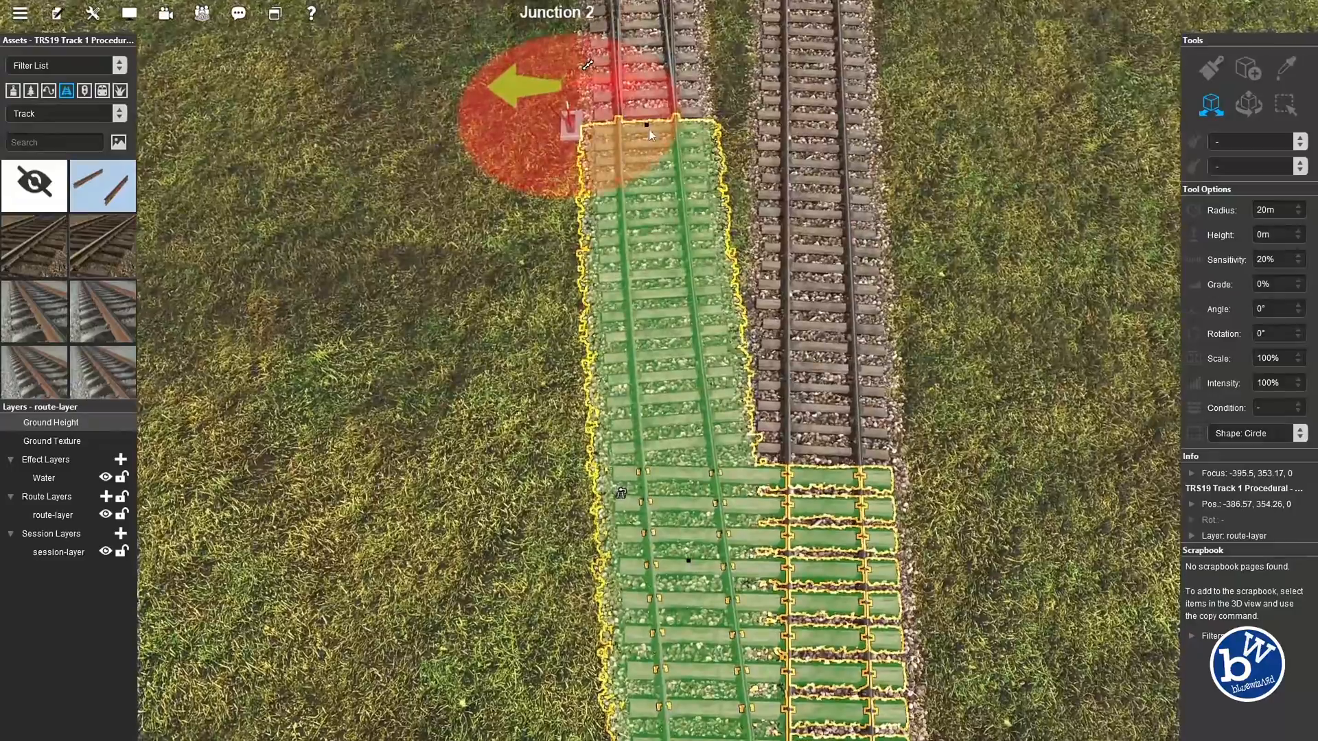
{"action": "left_click_drag", "start_coordinate": [648, 126], "coordinate": [693, 122]}
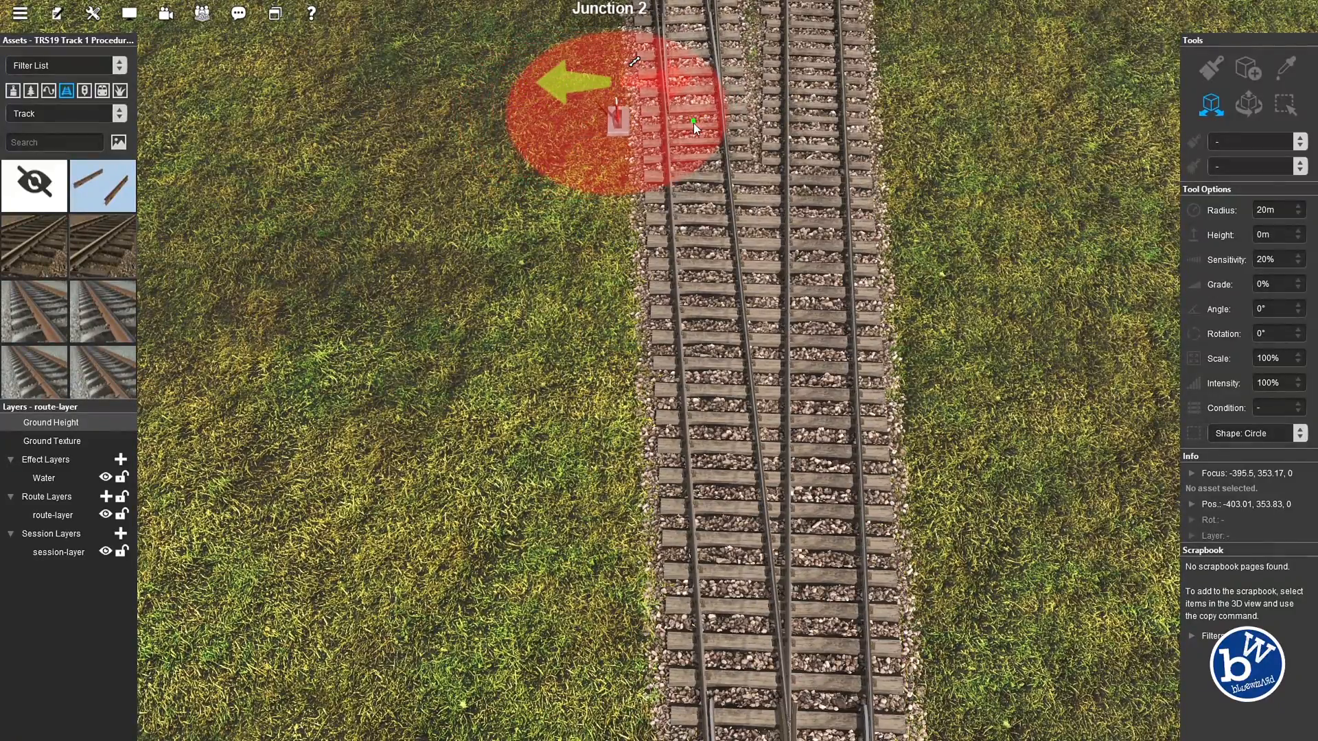
Straighten the single track segment leading up to Junction 0 with Straighten Spline
{"action": "mouse_move", "coordinate": [693, 203]}
{"action": "right_mouse_down"}
{"action": "mouse_move", "coordinate": [742, 368]}
{"action": "mouse_move", "coordinate": [652, 493]}
{"action": "mouse_move", "coordinate": [664, 247]}
{"action": "mouse_move", "coordinate": [619, 173]}
{"action": "mouse_move", "coordinate": [644, 186]}
{"action": "mouse_move", "coordinate": [696, 507]}
{"action": "mouse_move", "coordinate": [663, 412]}
{"action": "mouse_move", "coordinate": [661, 282]}
{"action": "right_mouse_up"}
{"action": "key", "text": "Up"}
{"action": "key", "text": "Down"}
{"action": "key", "text": "Up"}
{"action": "key", "text": "Down"}
{"action": "key", "text": "Down"}
{"action": "left_click", "coordinate": [661, 282]}
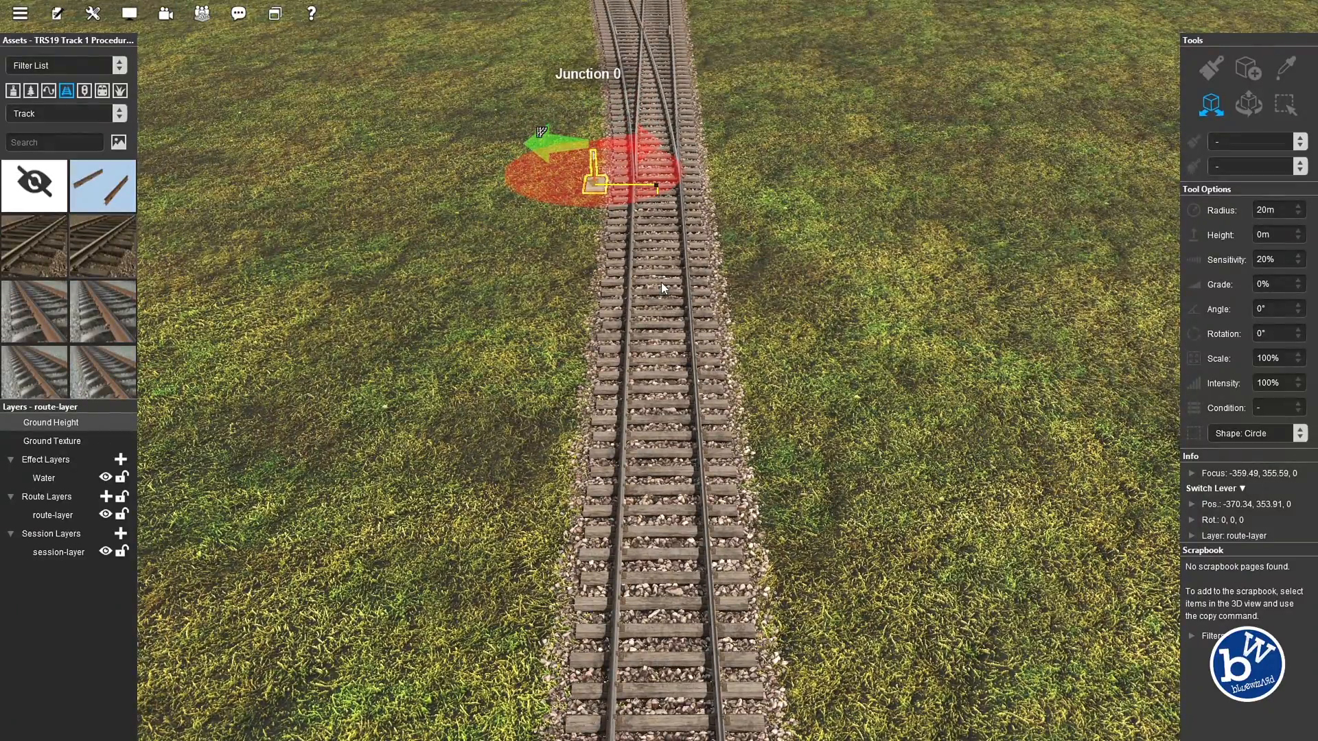
{"action": "left_click", "coordinate": [651, 335]}
{"action": "key", "text": "Down"}
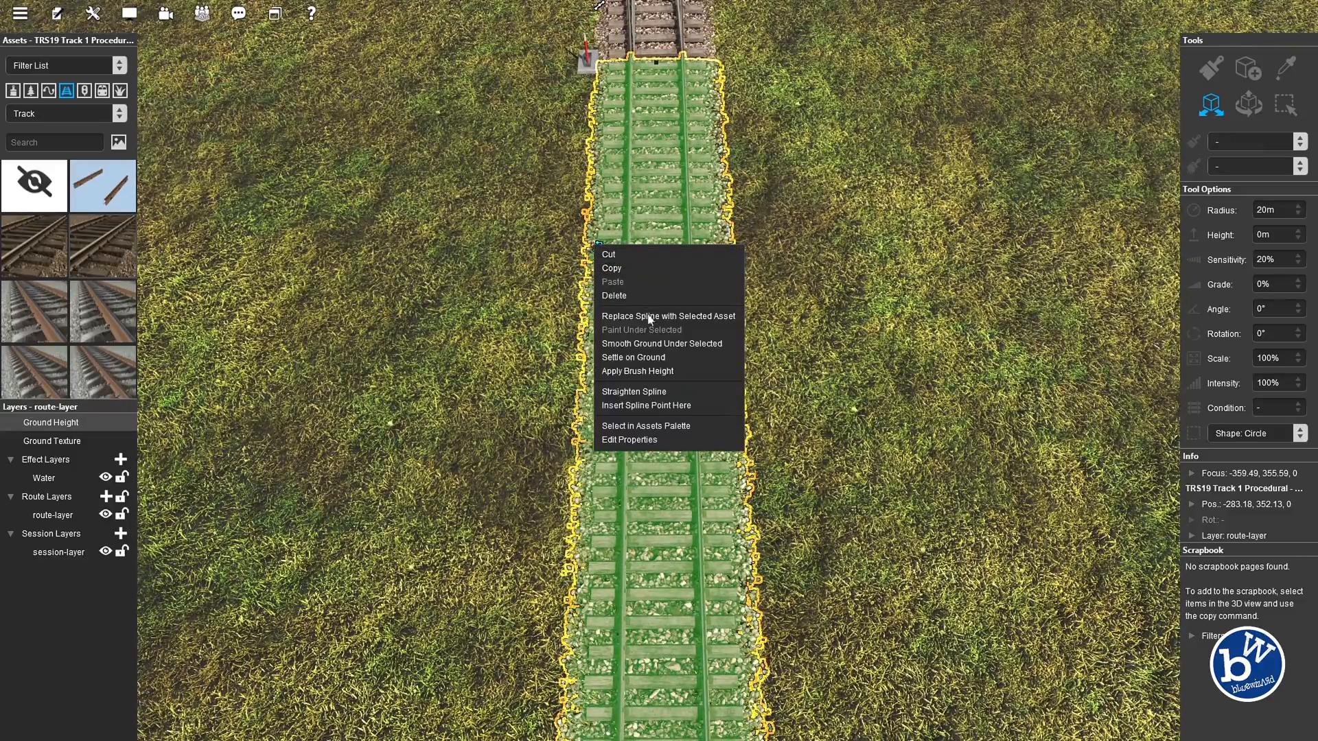
{"action": "left_click", "coordinate": [674, 392]}
Move the loose ends of two of the three tracks so all three finish side by side, closely spaced
{"action": "right_click_drag", "start_coordinate": [651, 326], "coordinate": [648, 341]}
{"action": "right_click_drag", "start_coordinate": [599, 304], "coordinate": [542, 425]}
{"action": "left_click", "coordinate": [541, 425]}
{"action": "right_click_drag", "start_coordinate": [593, 282], "coordinate": [619, 285]}
{"action": "key", "text": "Up"}
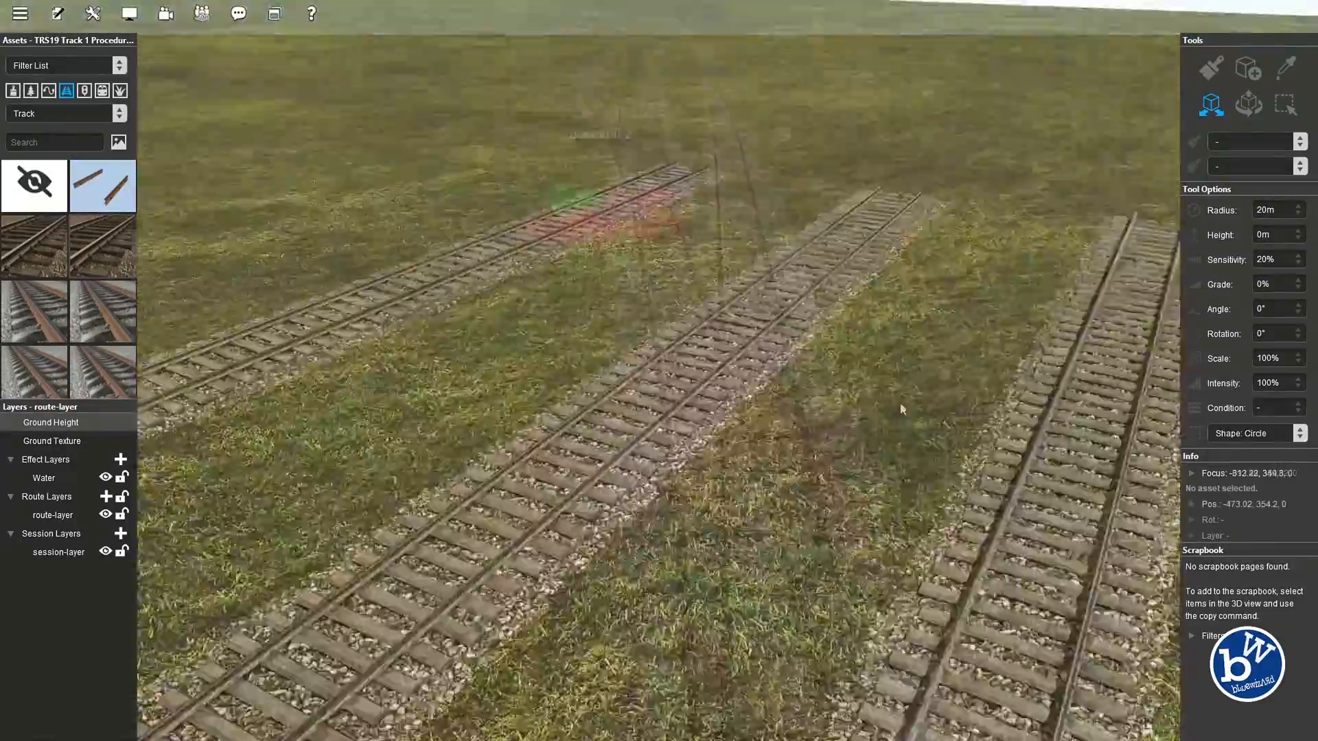
{"action": "right_click_drag", "start_coordinate": [899, 405], "coordinate": [681, 390]}
{"action": "left_click_drag", "start_coordinate": [638, 389], "coordinate": [603, 403]}
{"action": "left_click_drag", "start_coordinate": [830, 381], "coordinate": [678, 404]}
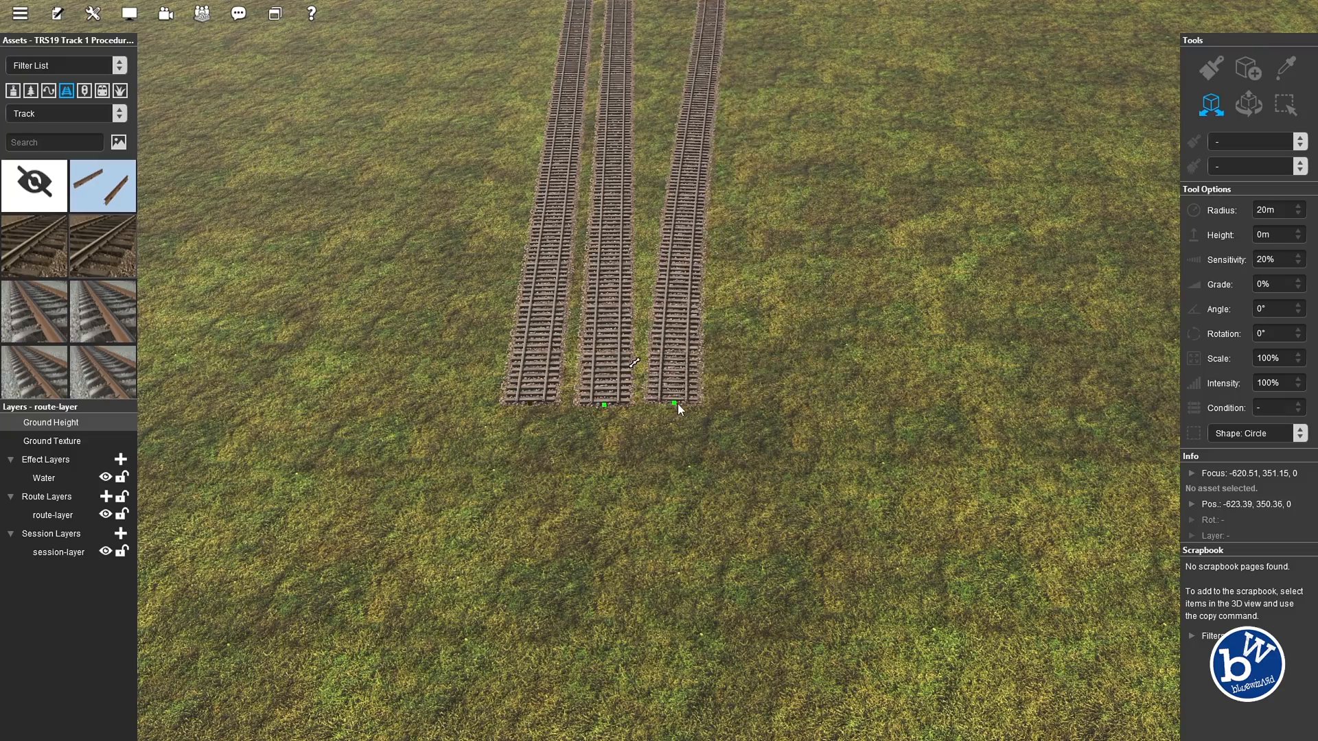
Straighten the outer track's spline segment beyond the junctions
{"action": "right_click_drag", "start_coordinate": [678, 404], "coordinate": [766, 425]}
{"action": "key", "text": "w"}
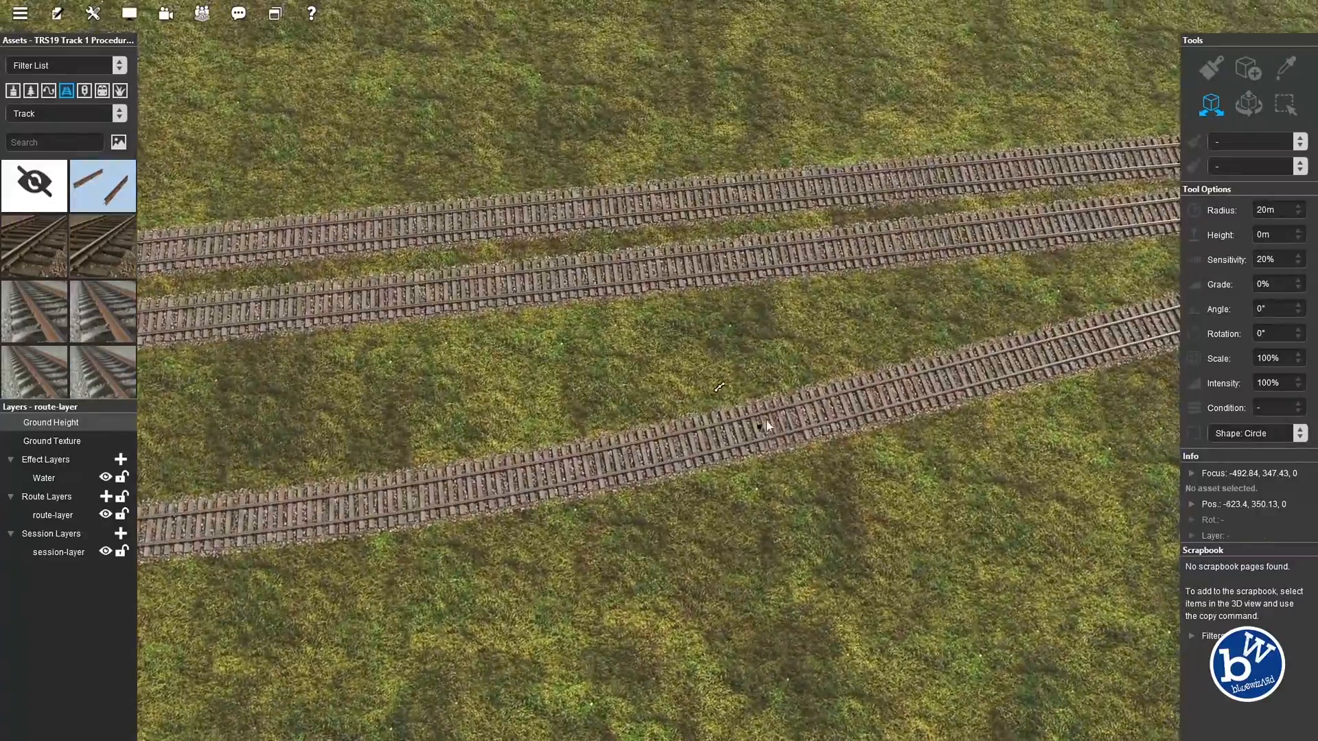
{"action": "left_click", "coordinate": [776, 393]}
{"action": "right_click_drag", "start_coordinate": [792, 348], "coordinate": [665, 302]}
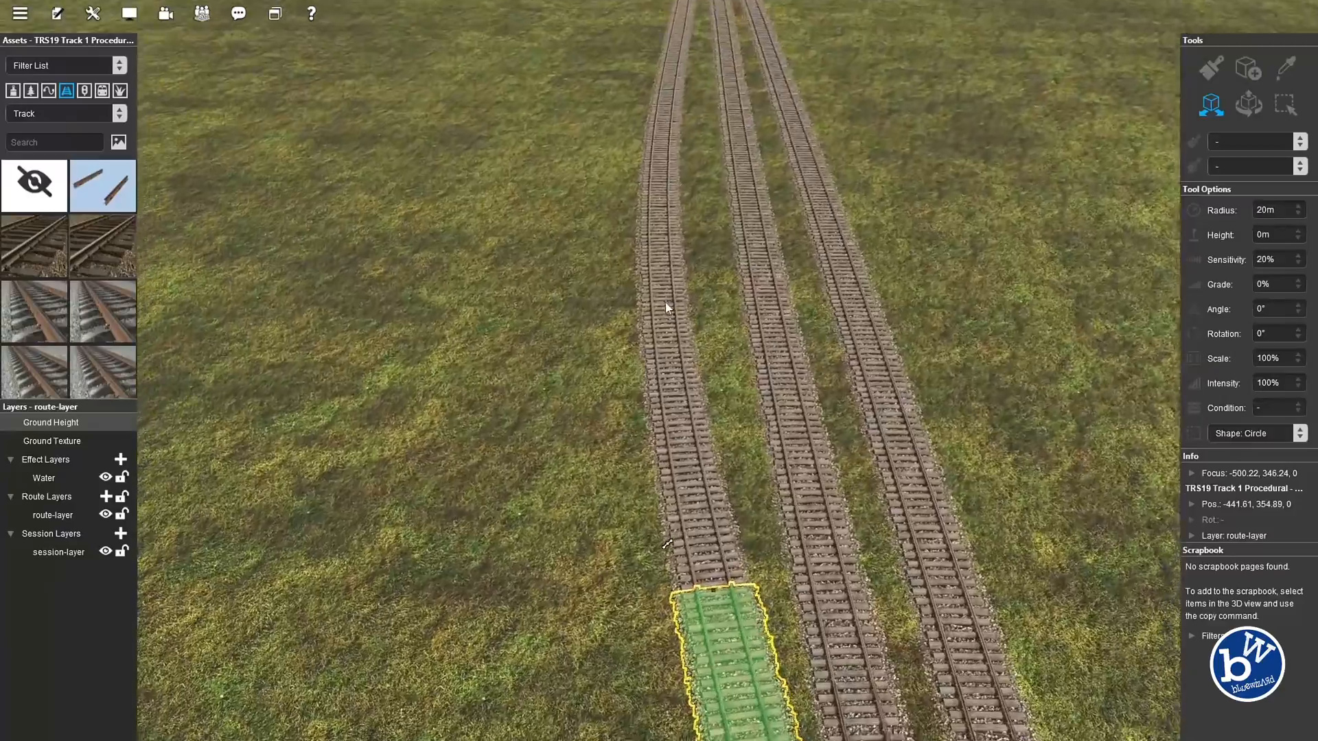
{"action": "left_click", "coordinate": [667, 300]}
{"action": "right_click", "coordinate": [632, 265]}
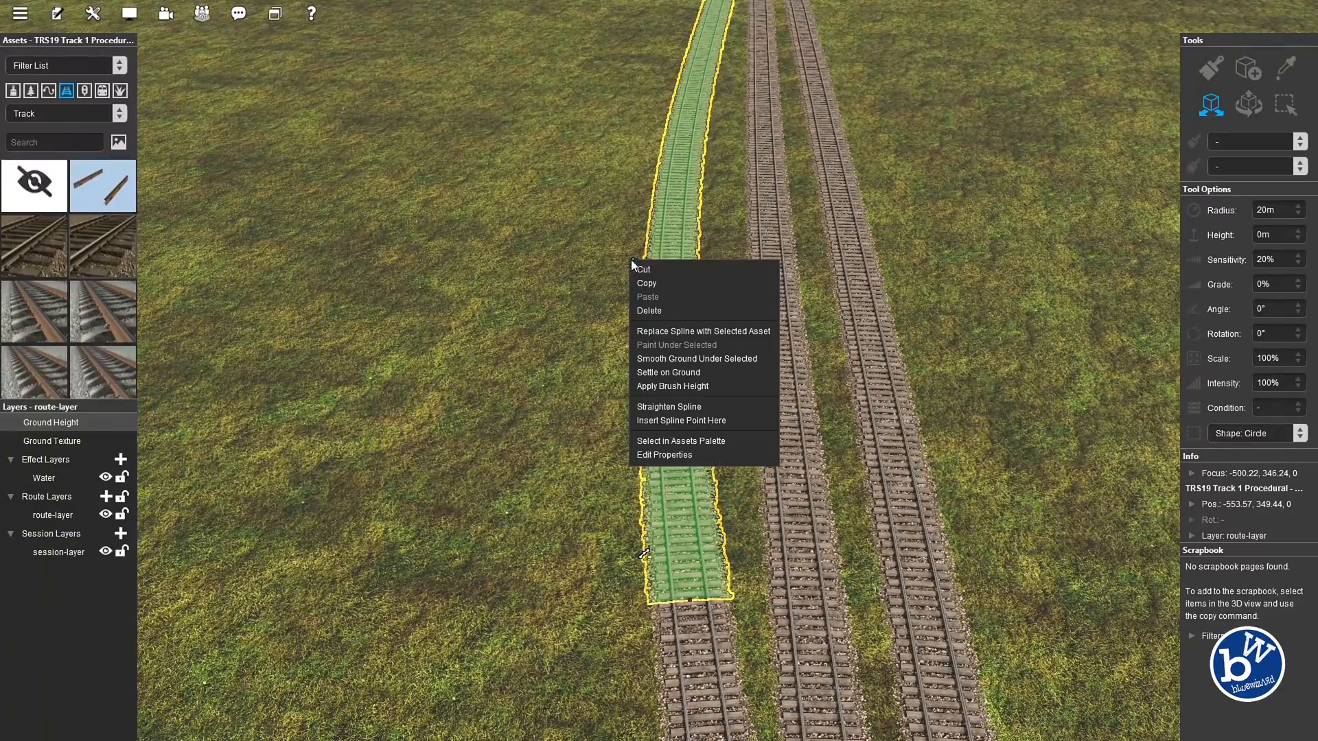
{"action": "left_click", "coordinate": [696, 386]}
{"action": "mouse_move", "coordinate": [695, 405]}
{"action": "right_mouse_down"}
{"action": "mouse_move", "coordinate": [657, 431]}
{"action": "mouse_move", "coordinate": [669, 344]}
{"action": "mouse_move", "coordinate": [668, 483]}
{"action": "right_mouse_up"}
{"action": "scroll", "coordinate": [668, 483], "scroll_direction": "down", "scroll_amount": 5}
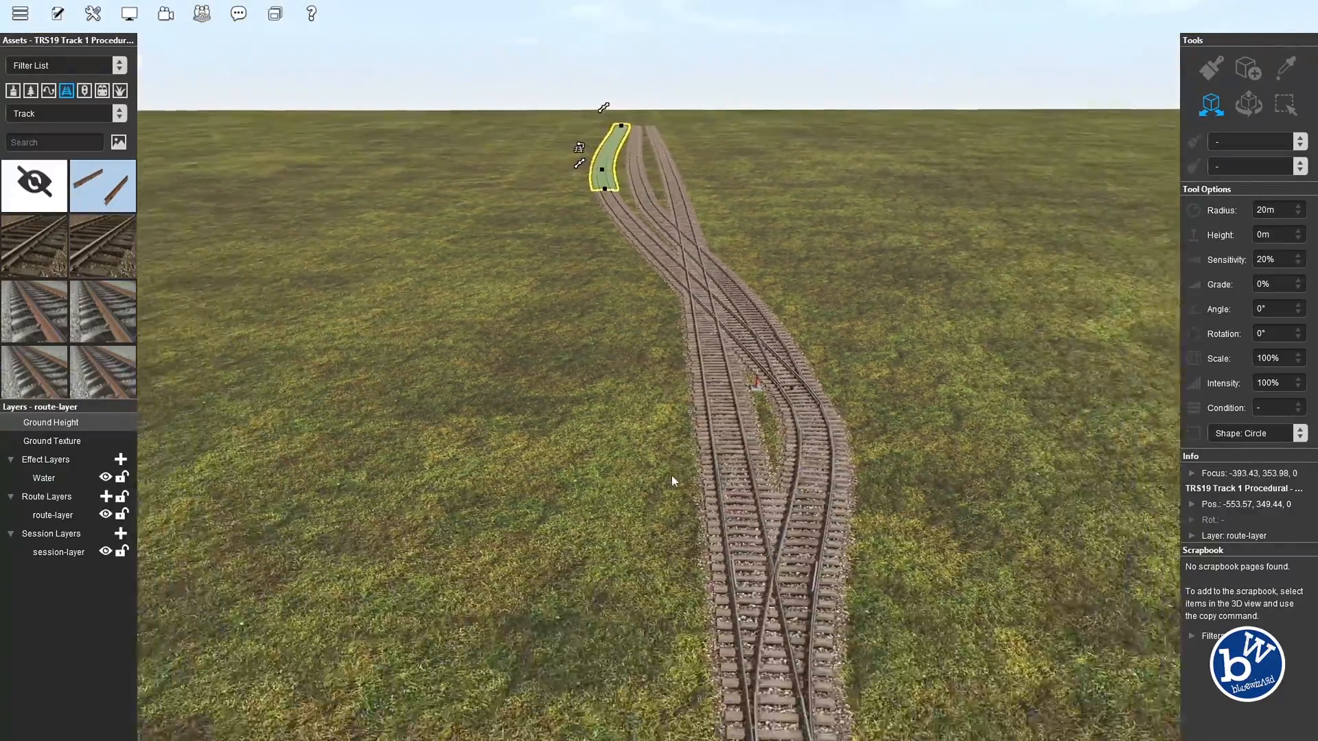
Reposition the Junction 2 point and the spline points of the middle and outer tracks so the tracks run alongside one another
{"action": "right_click_drag", "start_coordinate": [671, 475], "coordinate": [744, 339]}
{"action": "scroll", "coordinate": [744, 339], "scroll_direction": "up", "scroll_amount": 5}
{"action": "left_click_drag", "start_coordinate": [766, 302], "coordinate": [658, 310]}
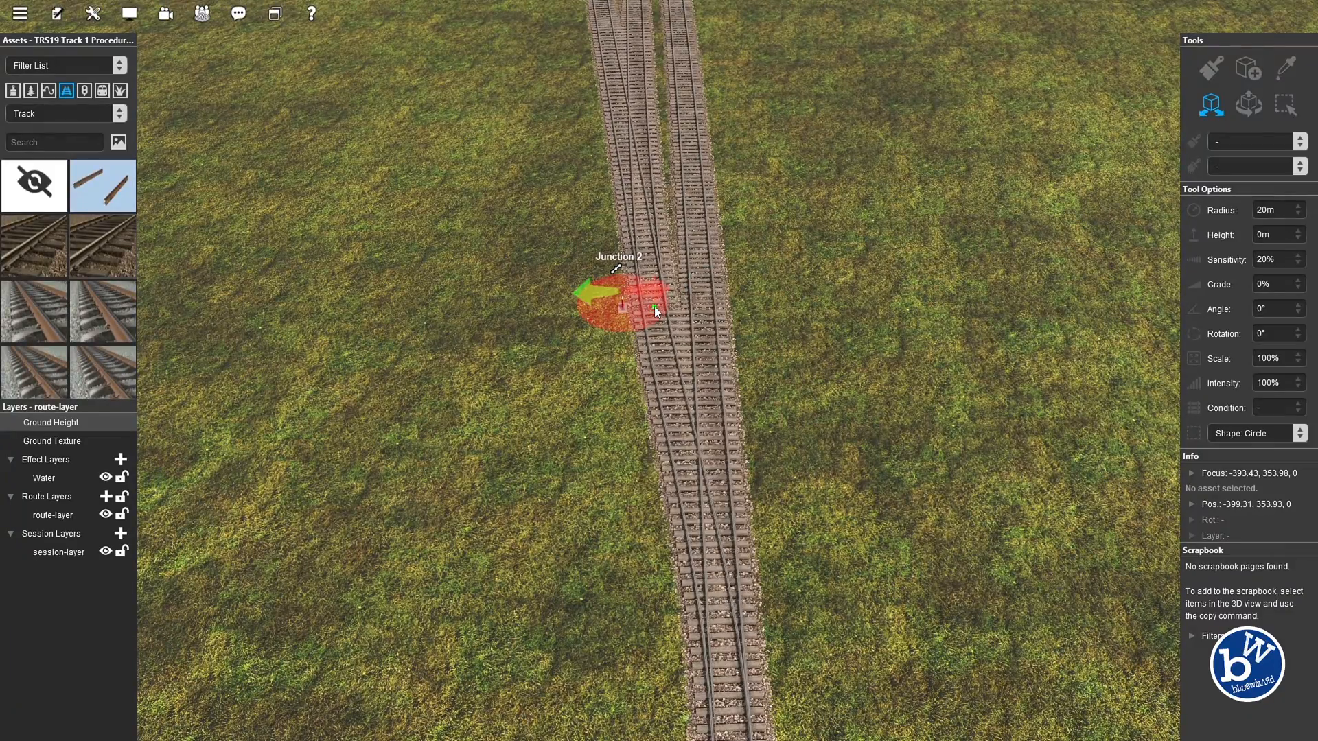
{"action": "mouse_move", "coordinate": [654, 306]}
{"action": "right_mouse_down"}
{"action": "mouse_move", "coordinate": [688, 340]}
{"action": "mouse_move", "coordinate": [640, 244]}
{"action": "mouse_move", "coordinate": [650, 301]}
{"action": "right_mouse_up"}
{"action": "left_click", "coordinate": [645, 305]}
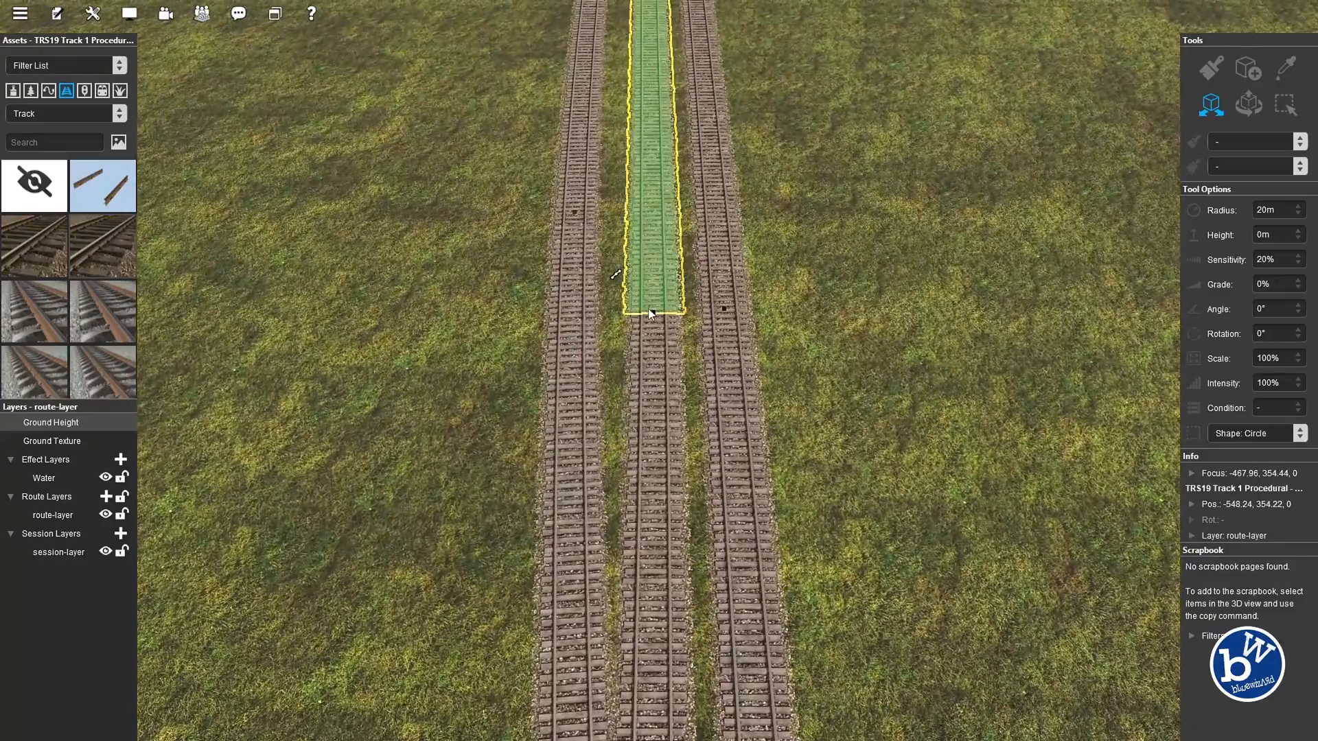
{"action": "left_click_drag", "start_coordinate": [644, 312], "coordinate": [649, 68]}
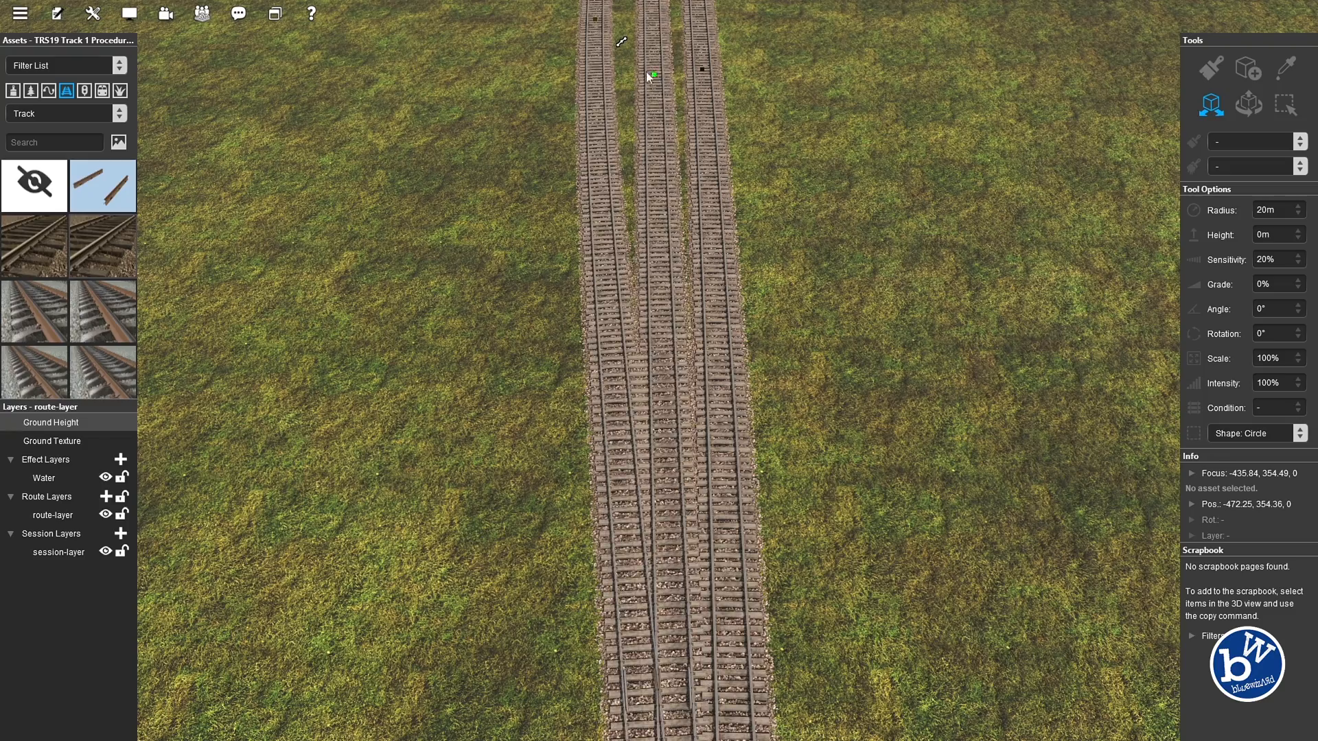
{"action": "left_click_drag", "start_coordinate": [596, 20], "coordinate": [613, 75]}
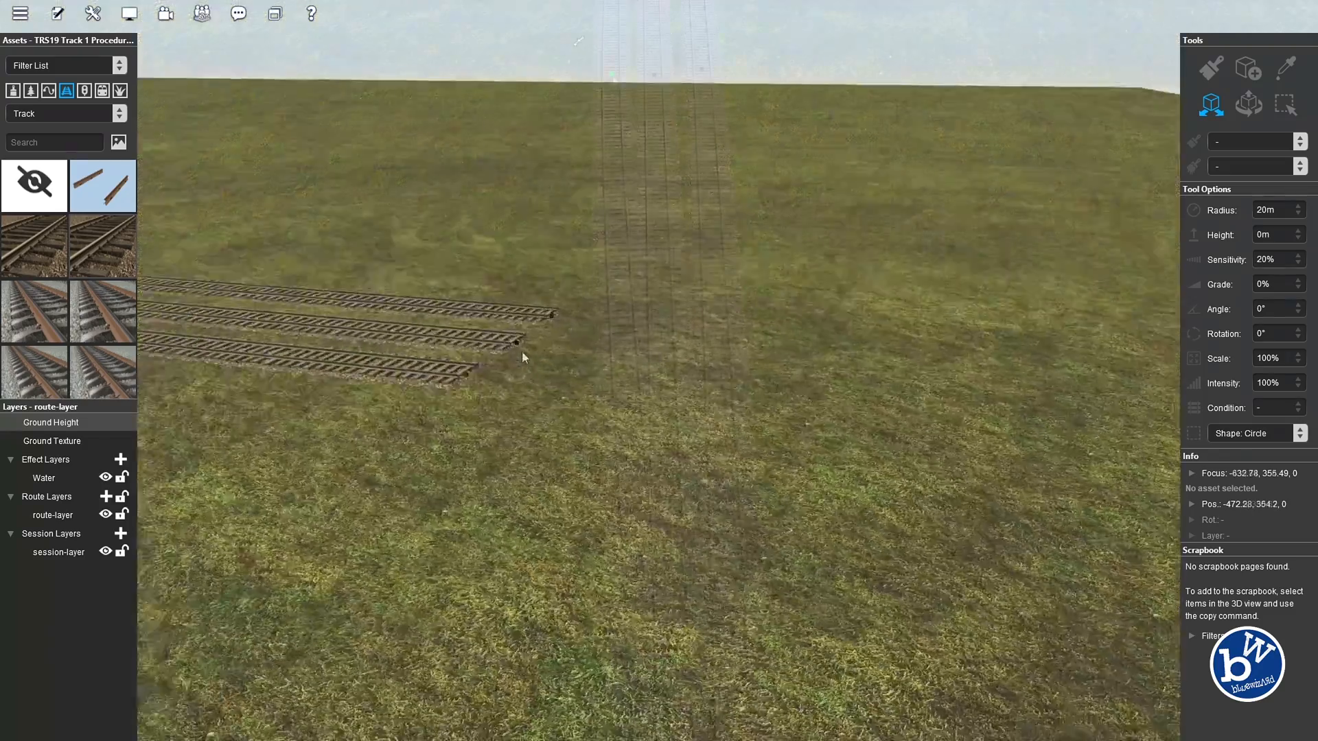
Search the track assets for "ajs", place an AJS Track Eraser on the grass beside the tracks and undo it
{"action": "key", "text": "Left"}
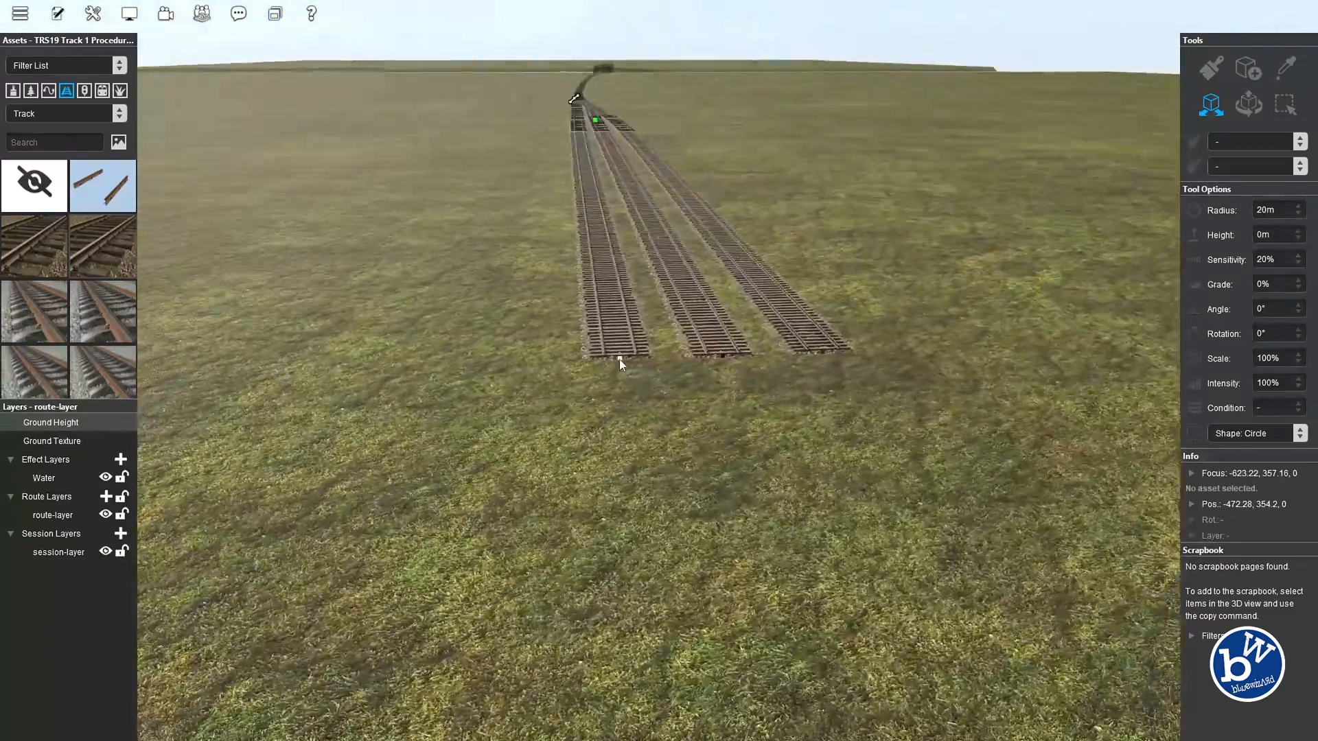
{"action": "key", "text": "Right"}
{"action": "key", "text": "Up"}
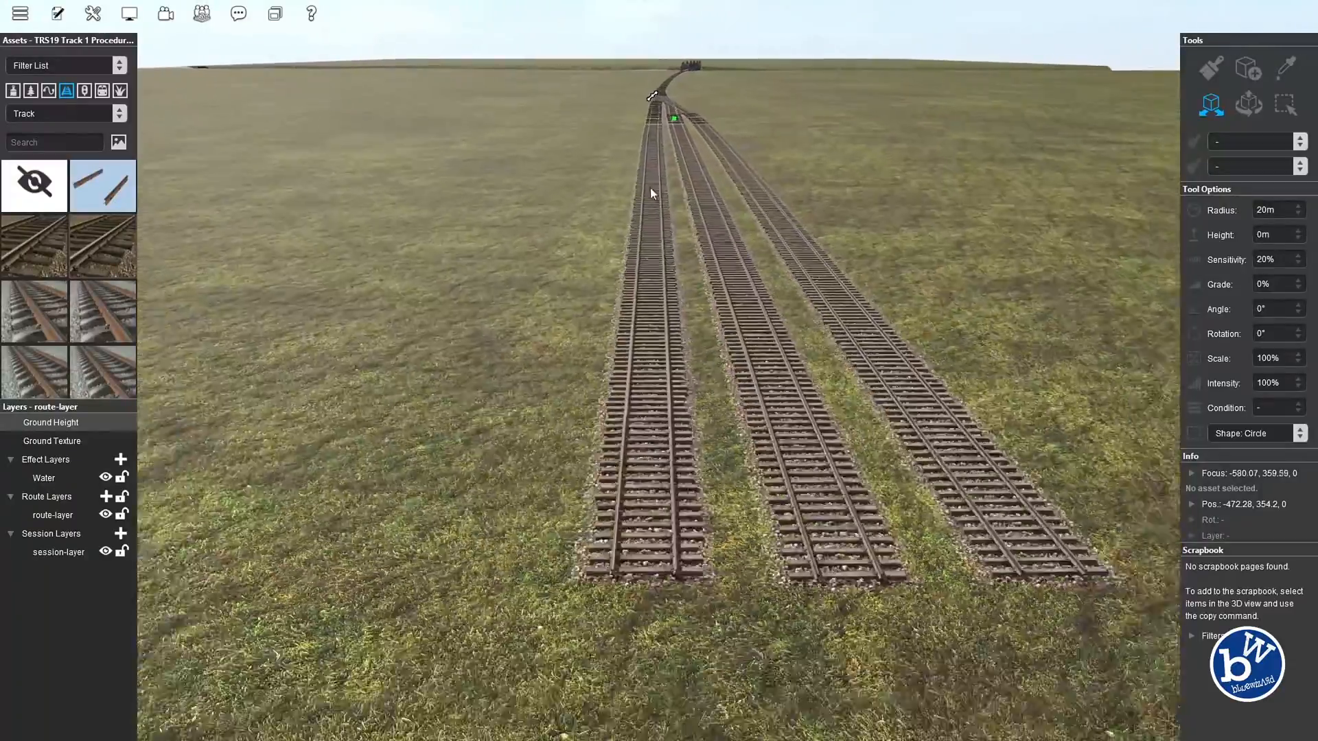
{"action": "key", "text": "Up"}
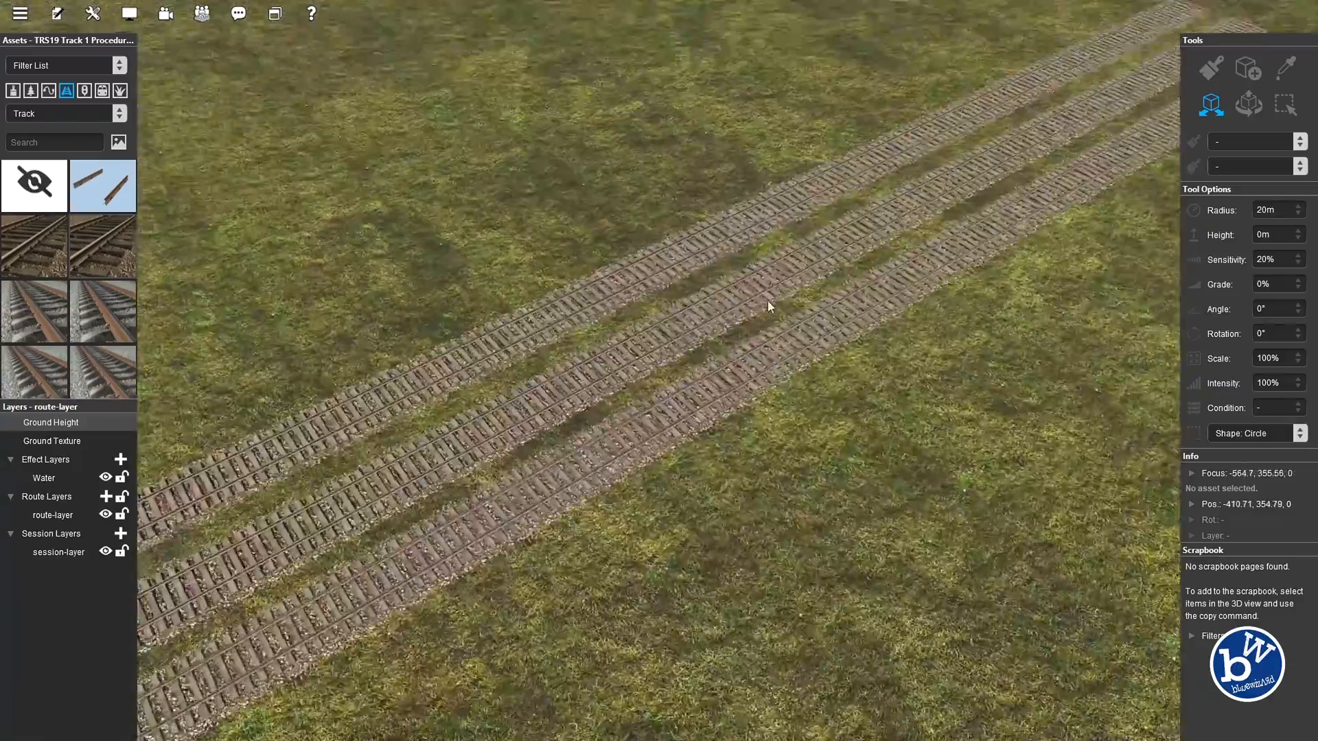
{"action": "right_click_drag", "start_coordinate": [769, 306], "coordinate": [658, 359]}
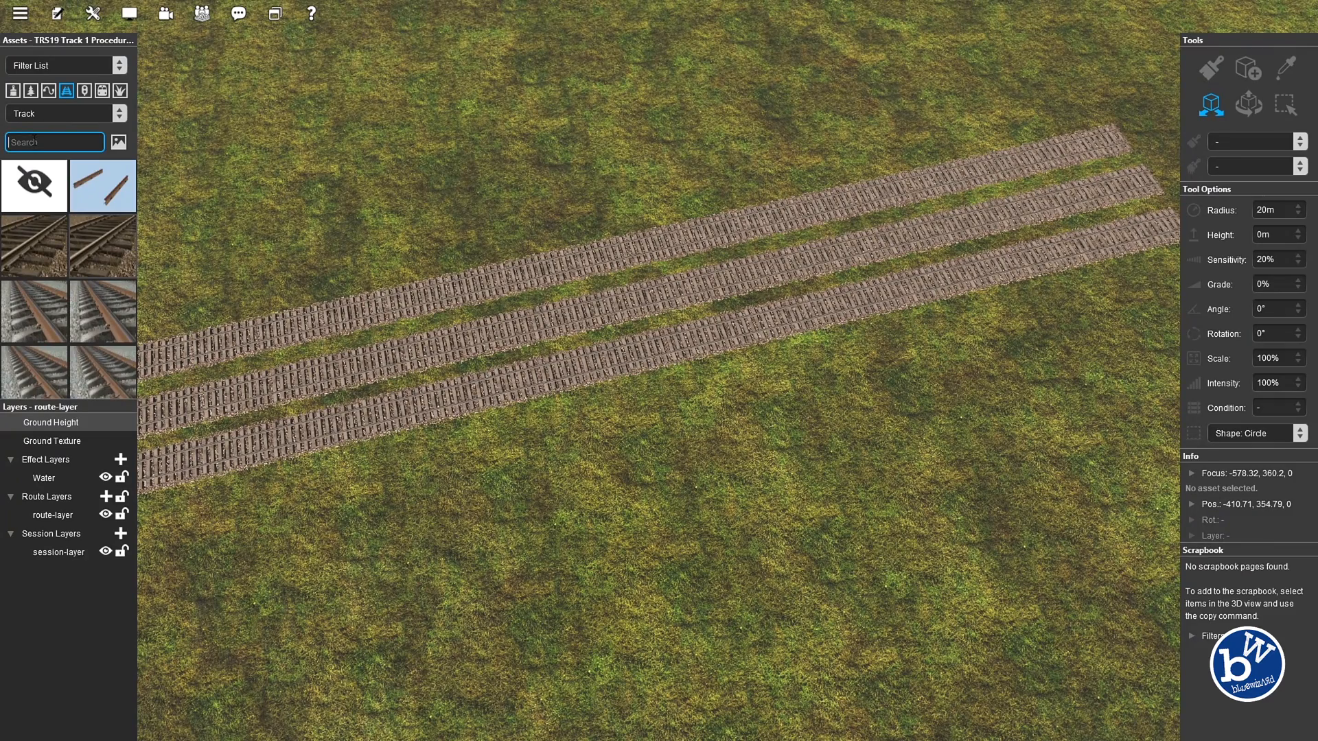
{"action": "type", "text": "ajs"}
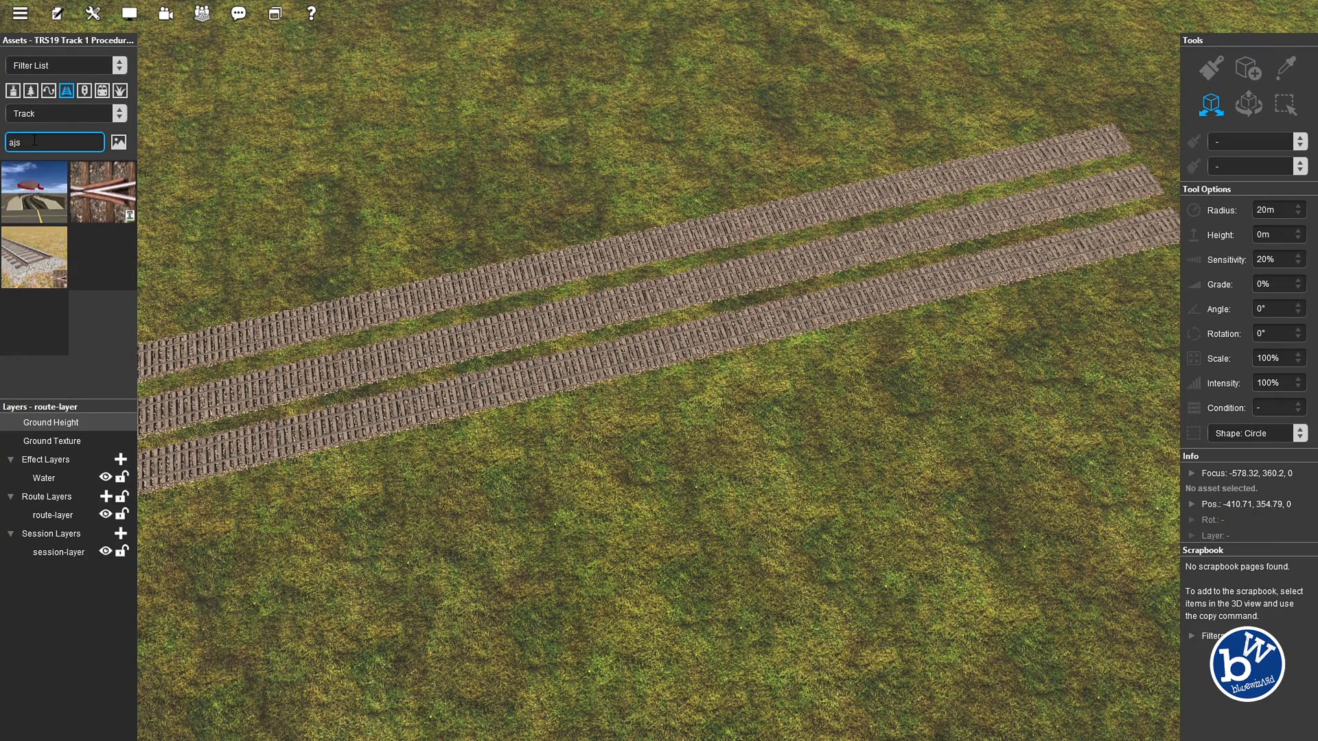
{"action": "left_click", "coordinate": [37, 204]}
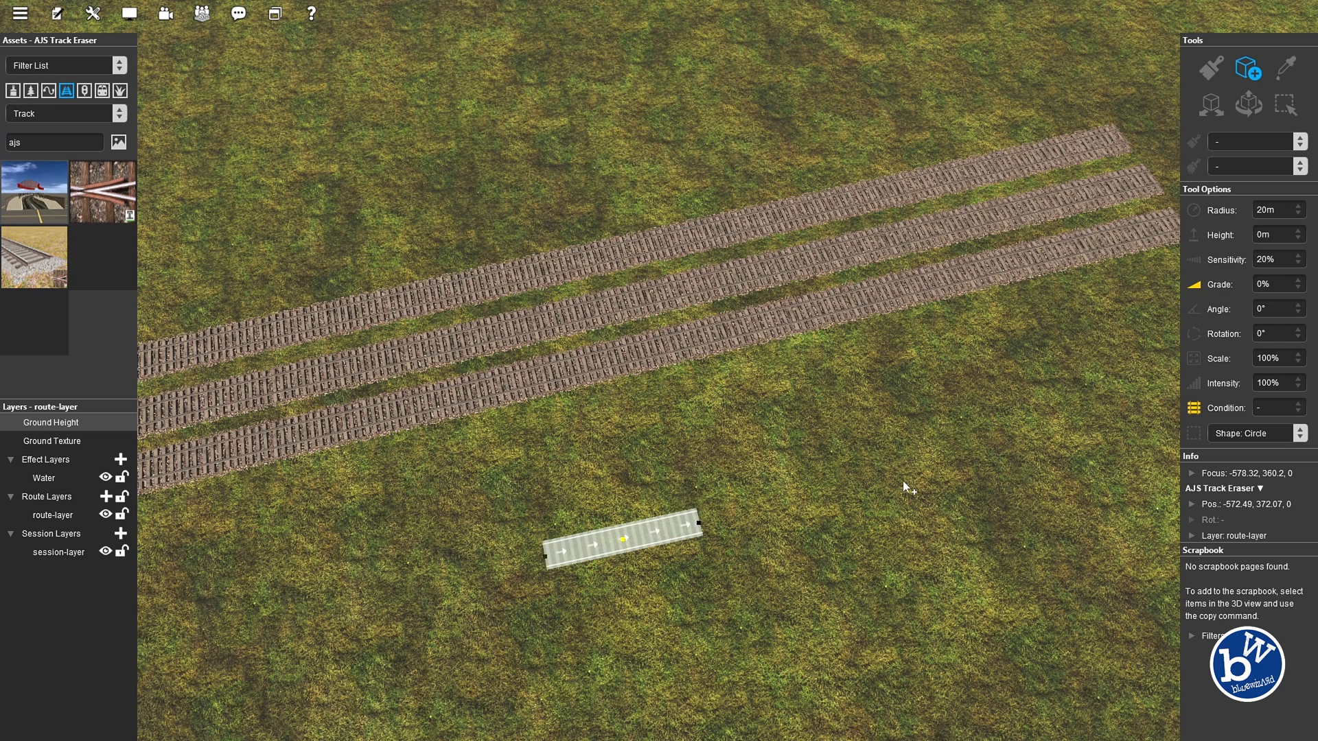
{"action": "key", "text": "ctrl+z"}
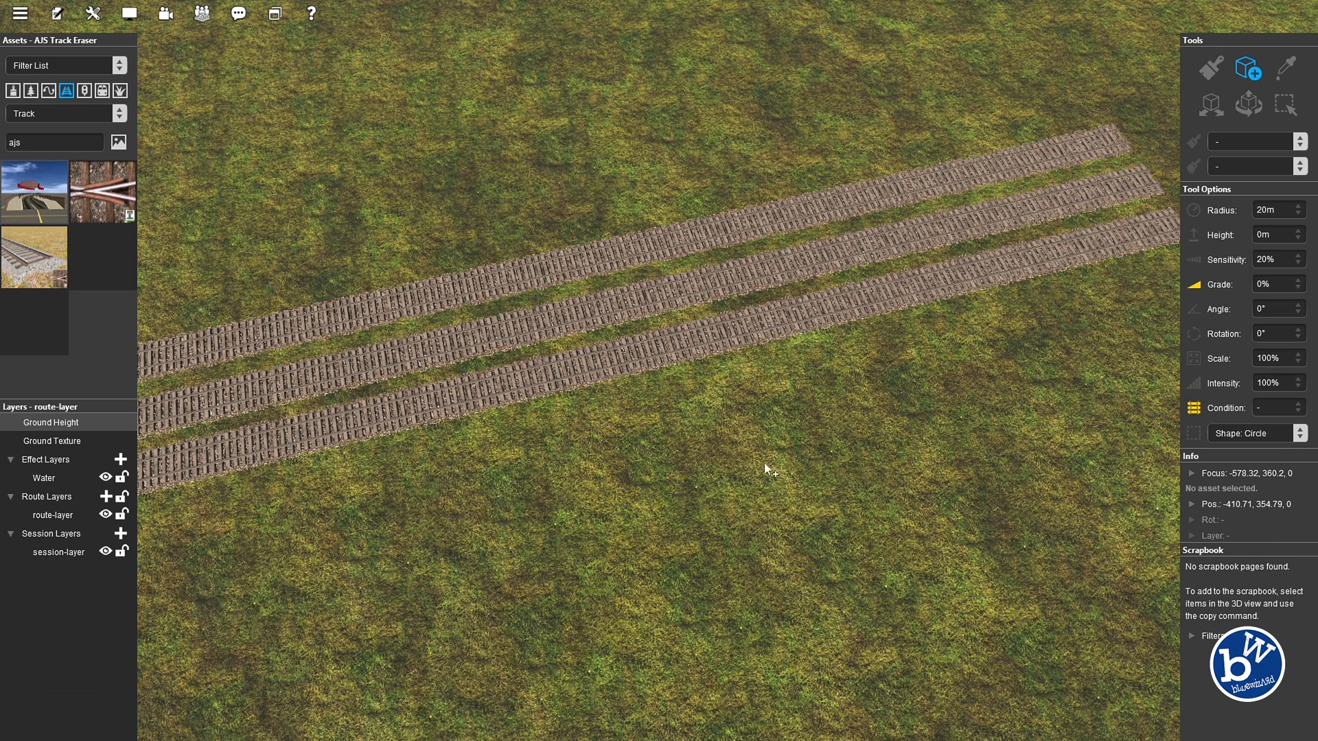
Switch the asset list to Scenery Objects and place an AJS Invisible Station 1T 3.5 beside the three tracks
{"action": "left_click", "coordinate": [50, 116]}
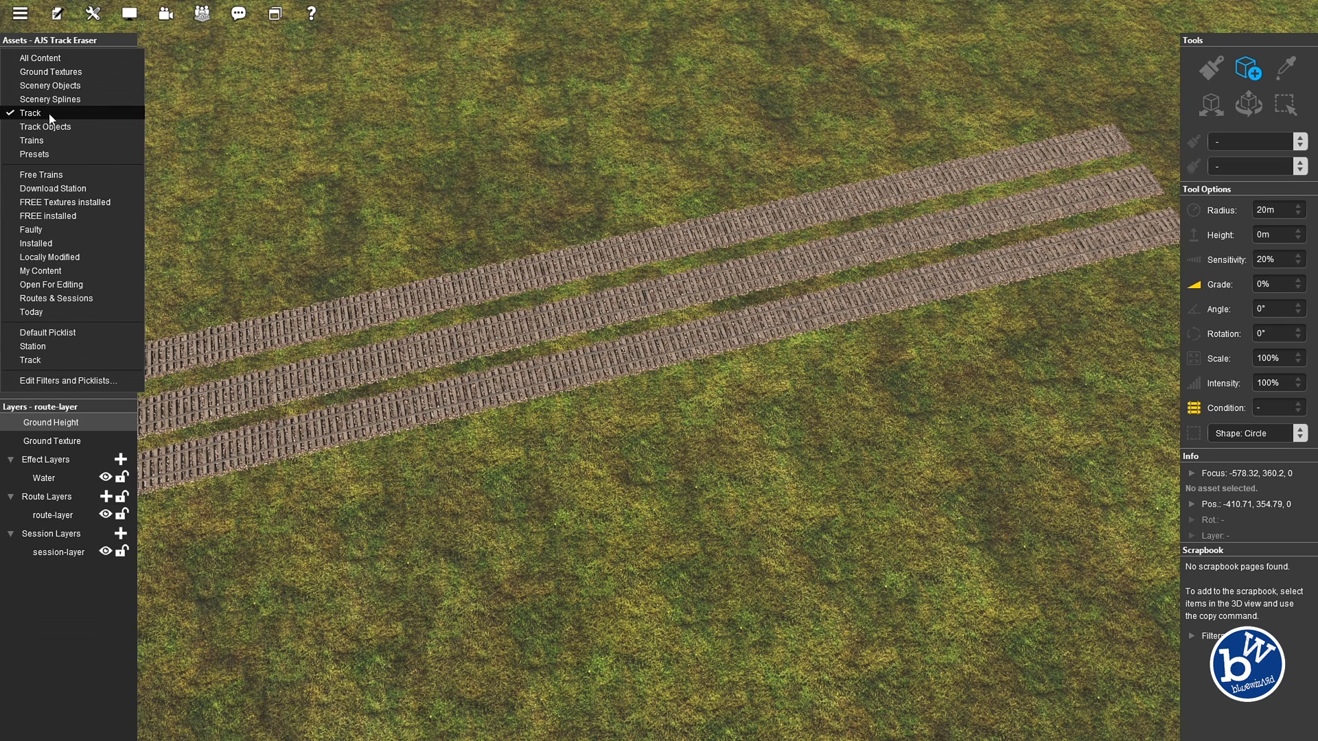
{"action": "left_click", "coordinate": [50, 115]}
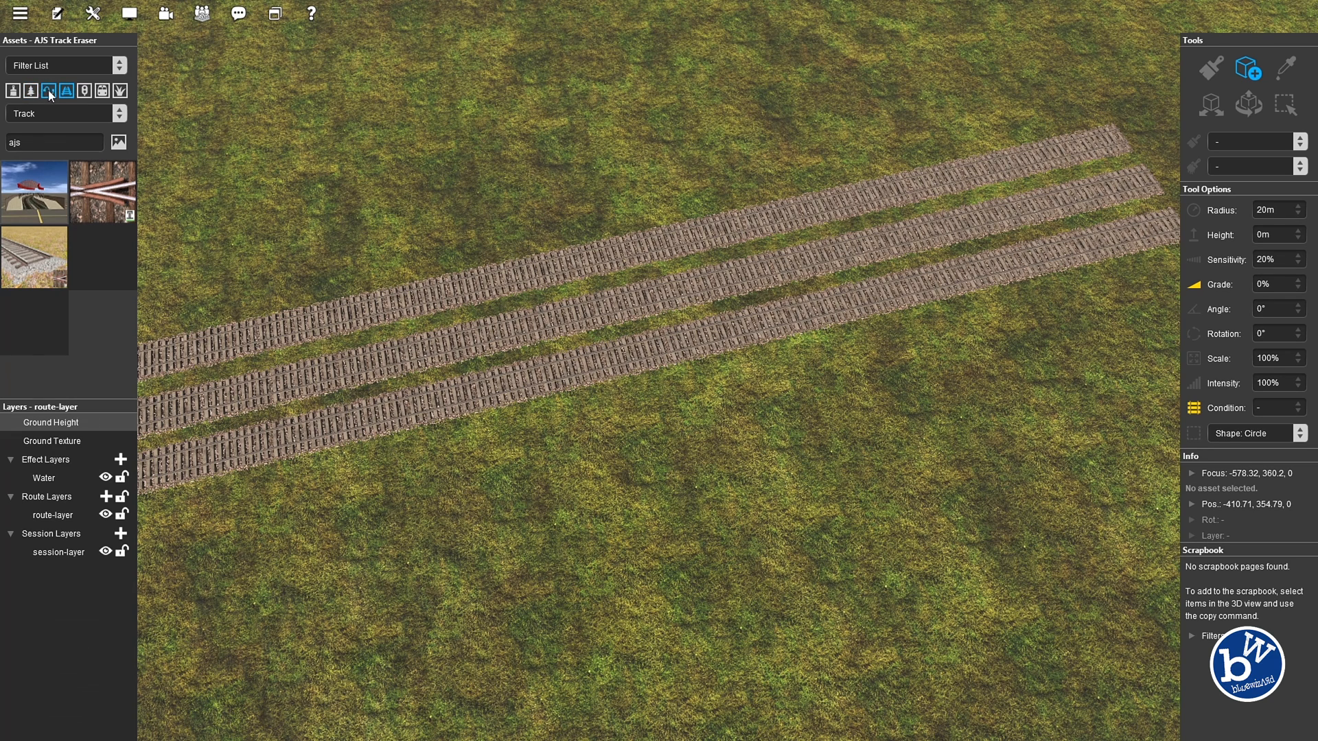
{"action": "left_click", "coordinate": [31, 91]}
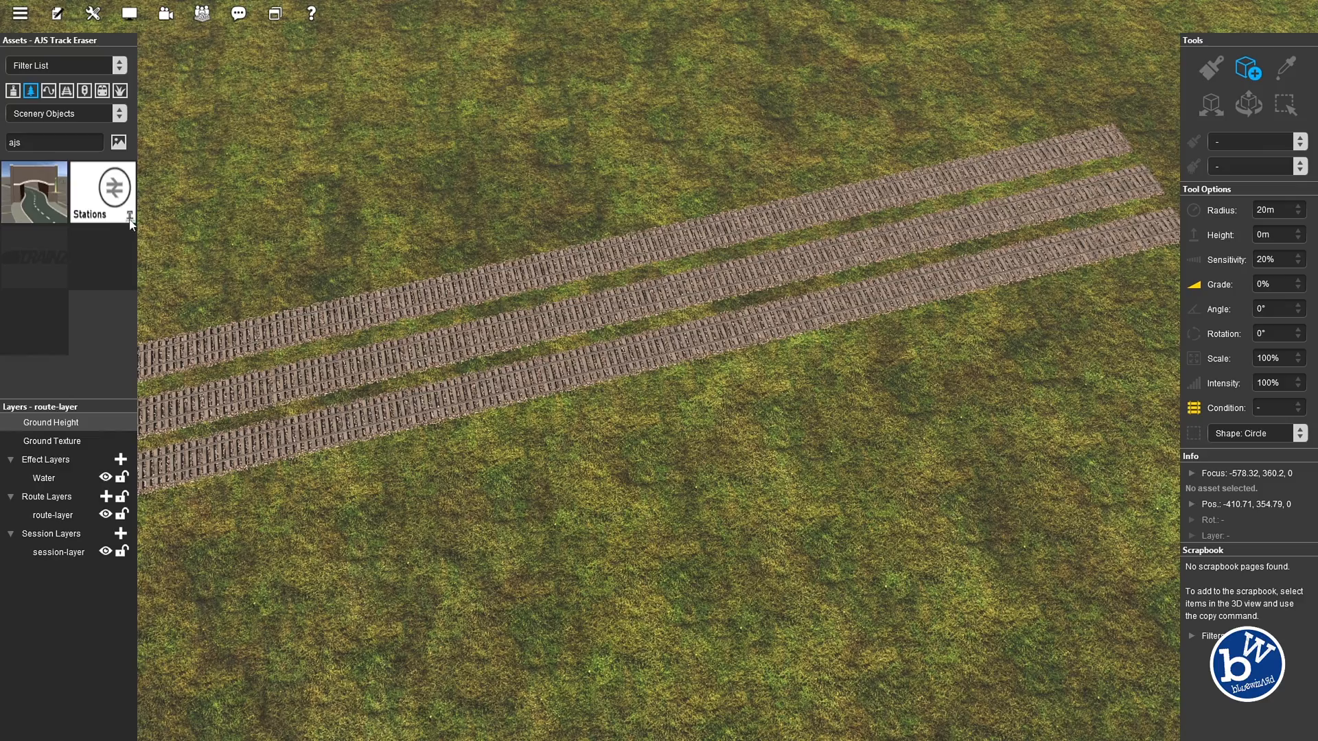
{"action": "left_click", "coordinate": [709, 442]}
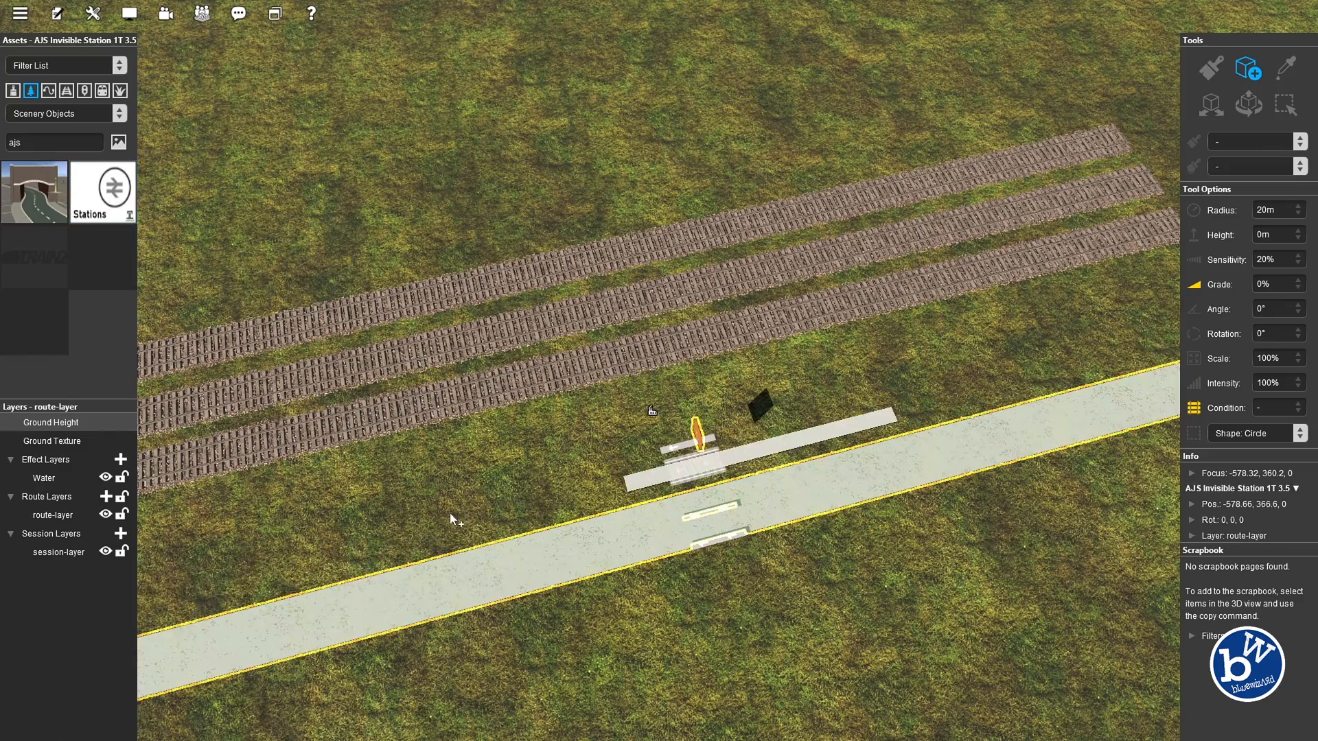
Insert a spline point in the track nearest the AJS Invisible Station and delete the track segment beside the station
{"action": "right_click_drag", "start_coordinate": [546, 410], "coordinate": [709, 381]}
{"action": "right_click_drag", "start_coordinate": [708, 382], "coordinate": [665, 376]}
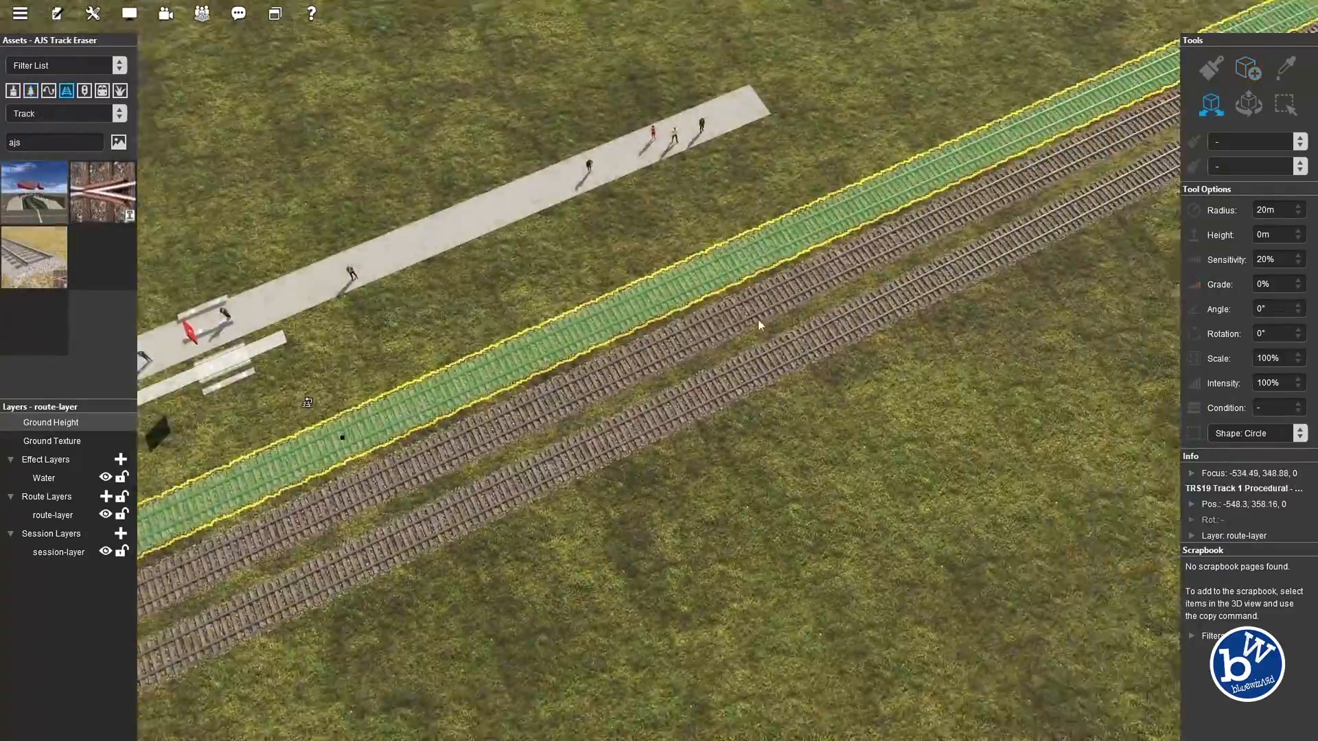
{"action": "right_click_drag", "start_coordinate": [757, 320], "coordinate": [537, 373]}
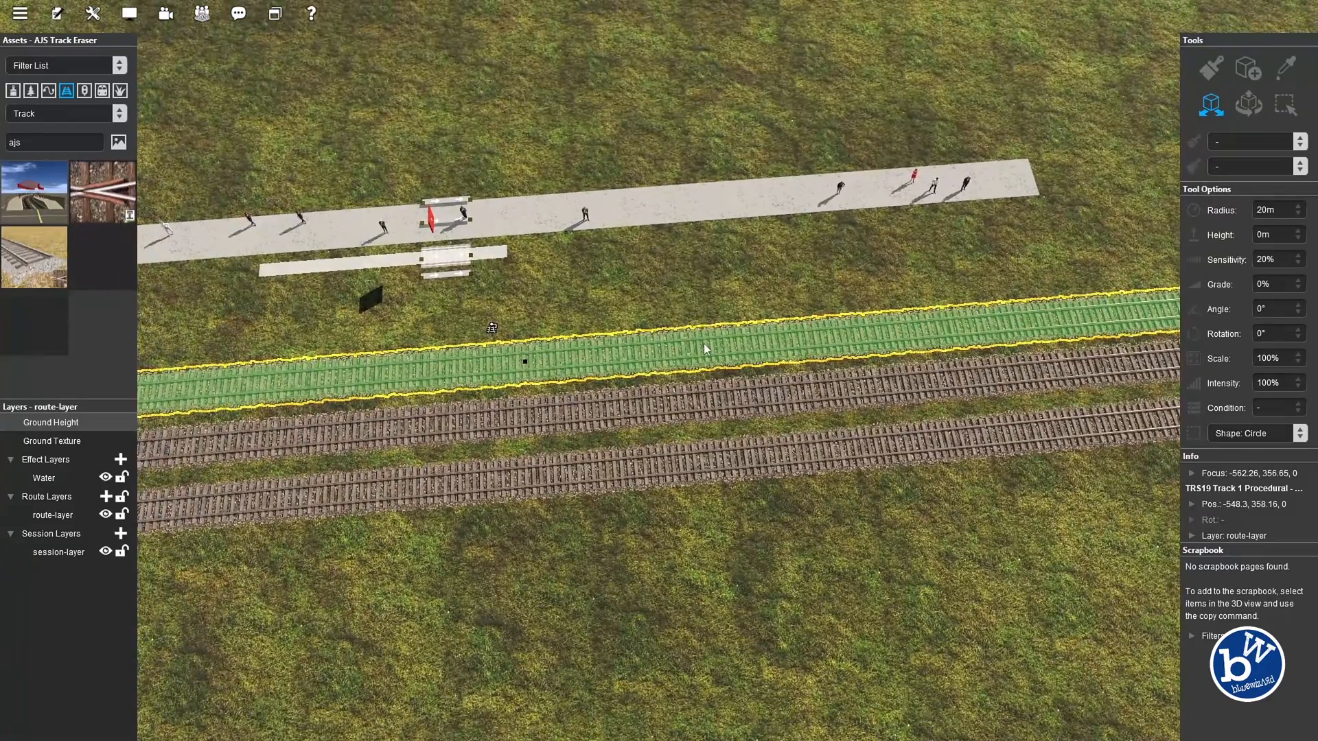
{"action": "right_click", "coordinate": [657, 315]}
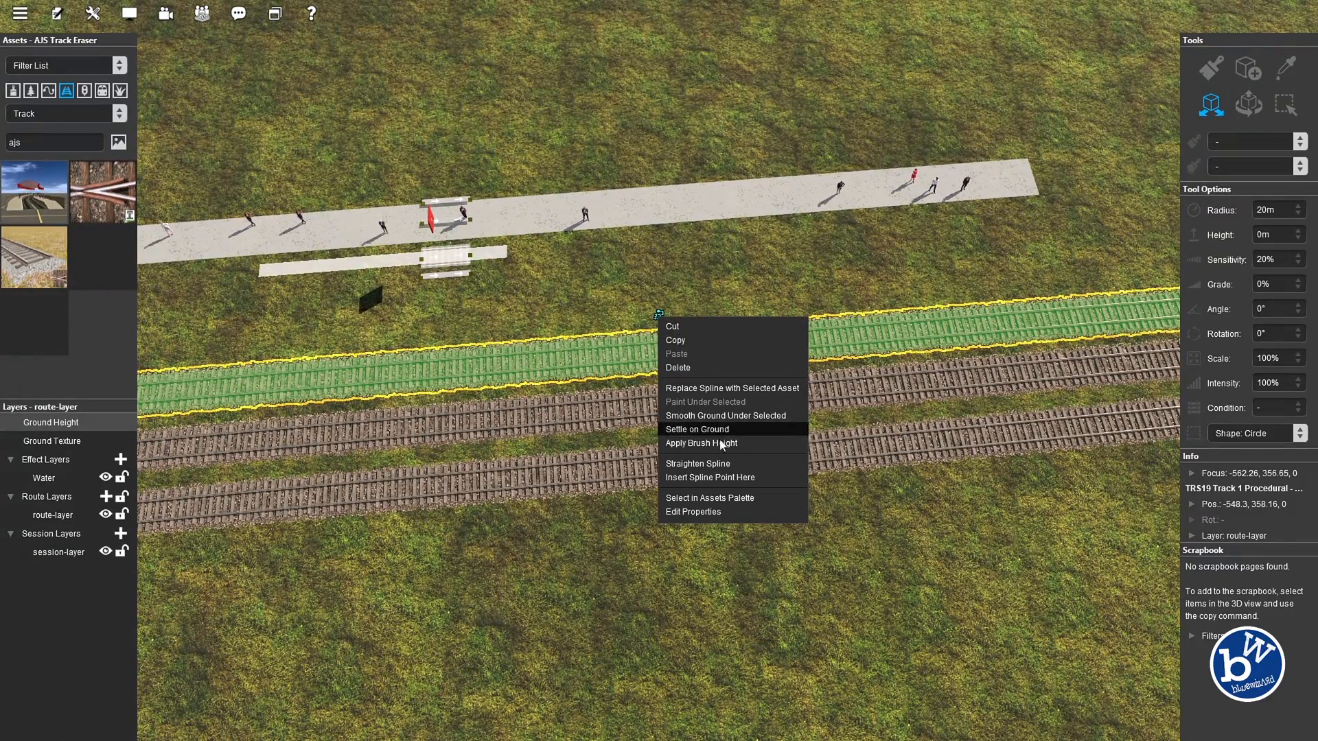
{"action": "left_click", "coordinate": [734, 478]}
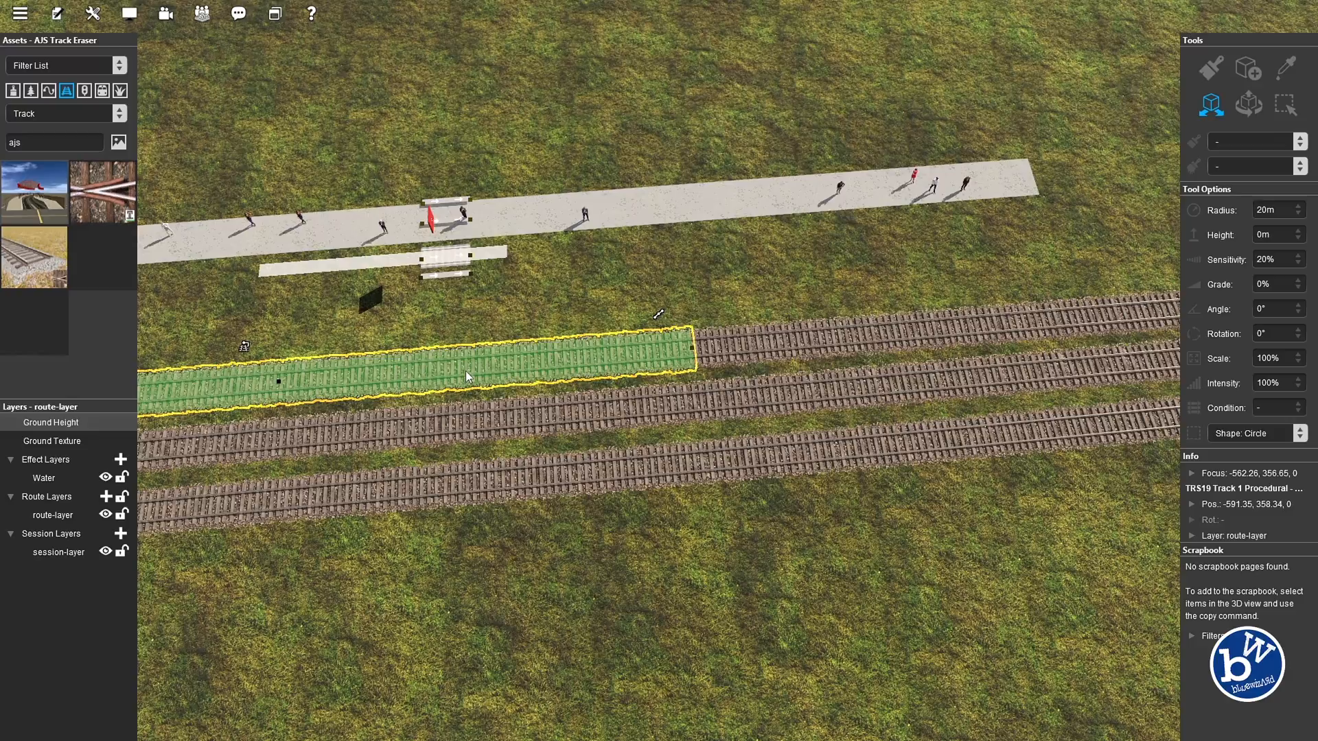
{"action": "key", "text": "Delete"}
{"action": "right_click_drag", "start_coordinate": [465, 371], "coordinate": [824, 344]}
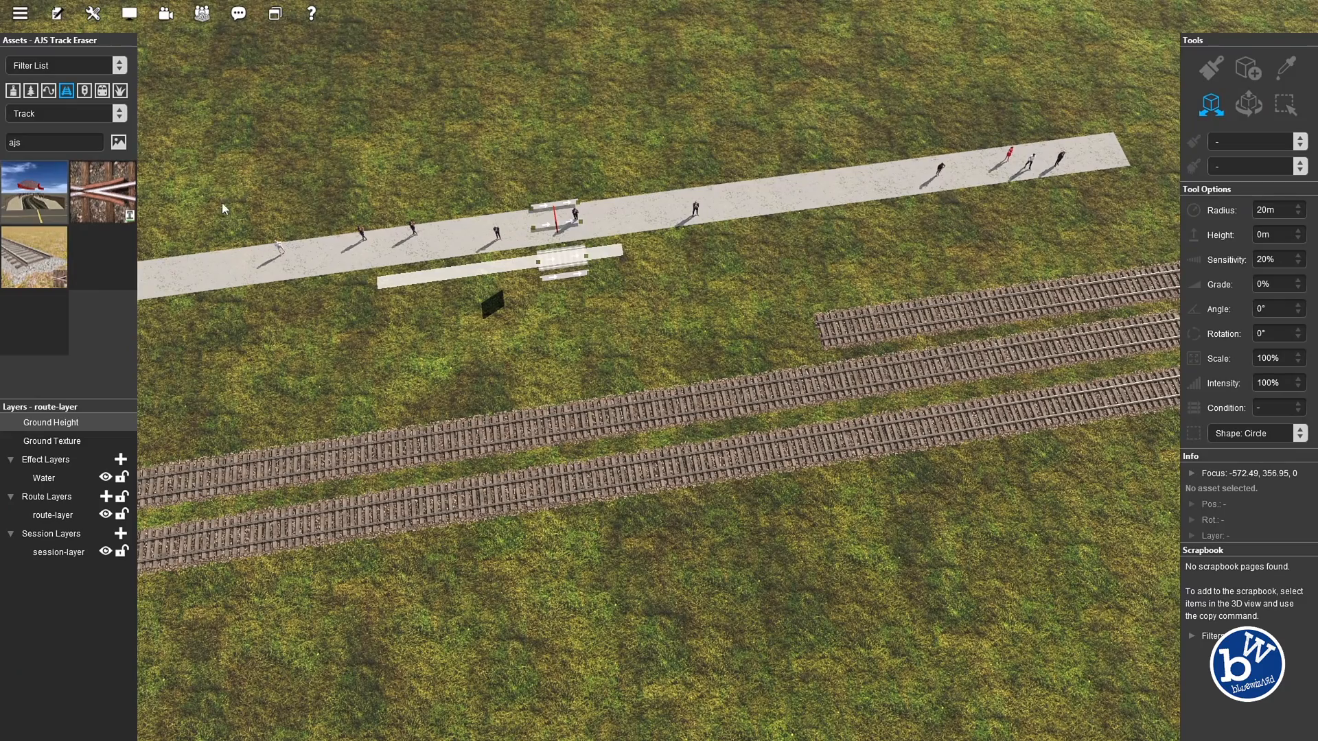
{"action": "left_click", "coordinate": [29, 94]}
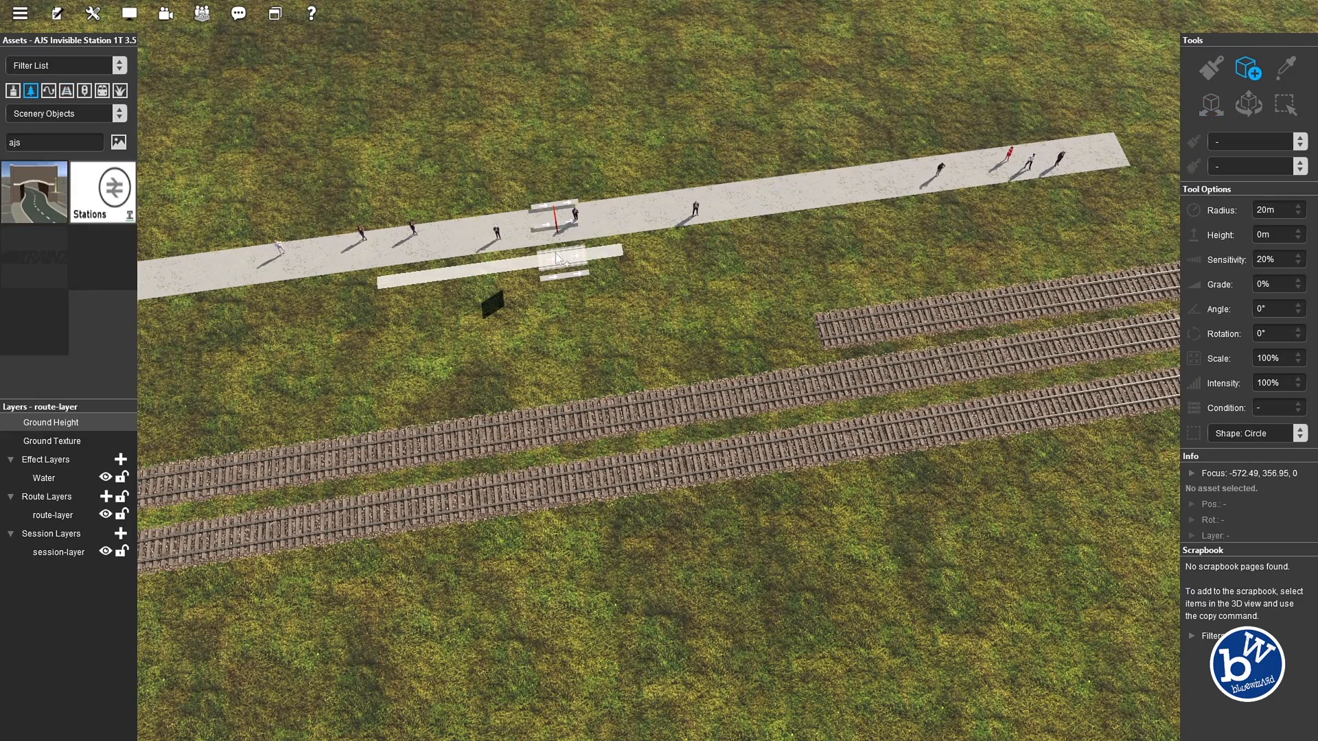
{"action": "key", "text": "Up"}
{"action": "left_click", "coordinate": [539, 241]}
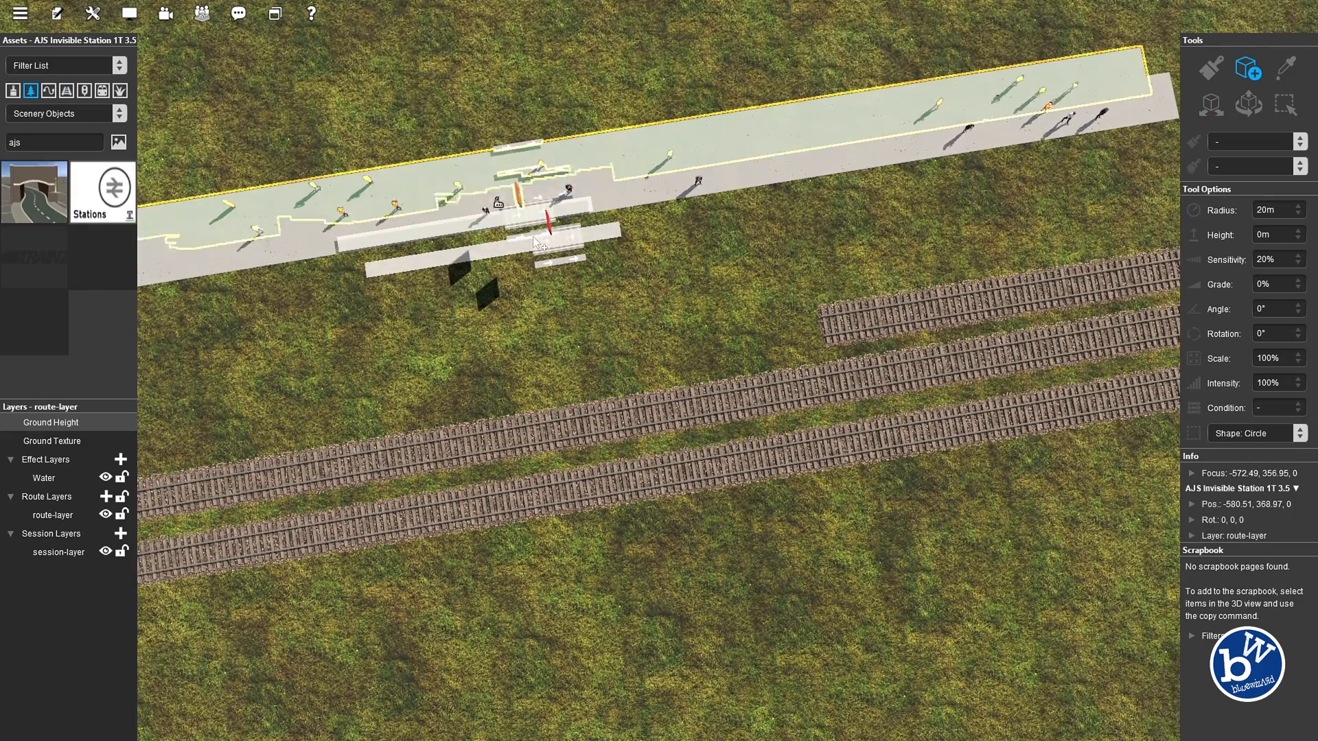
{"action": "left_click_drag", "start_coordinate": [540, 241], "coordinate": [544, 271]}
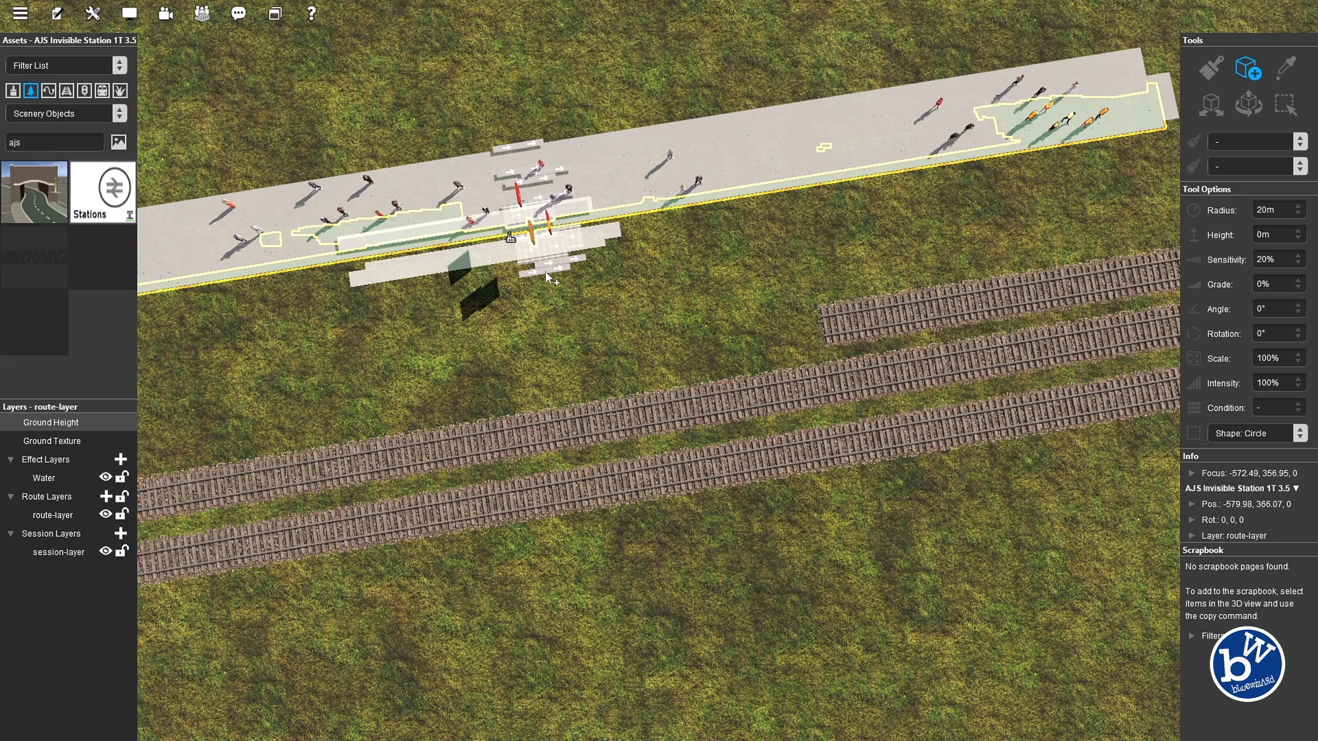
{"action": "key", "text": "ctrl+z"}
{"action": "key", "text": "ctrl+z"}
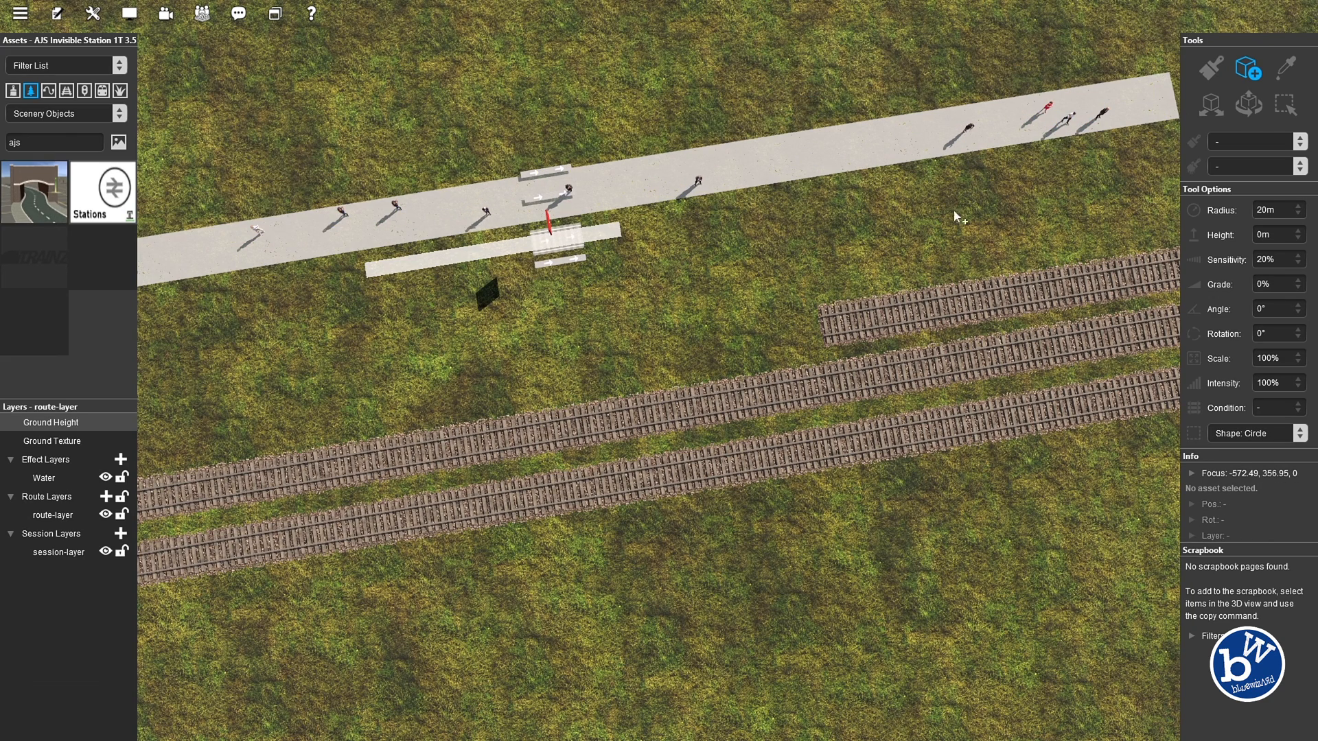
Move the AJS Invisible Station into the gap at the cut track end and pick up the existing TRS19 Track 1 Procedural asset
{"action": "left_click_drag", "start_coordinate": [533, 256], "coordinate": [741, 341]}
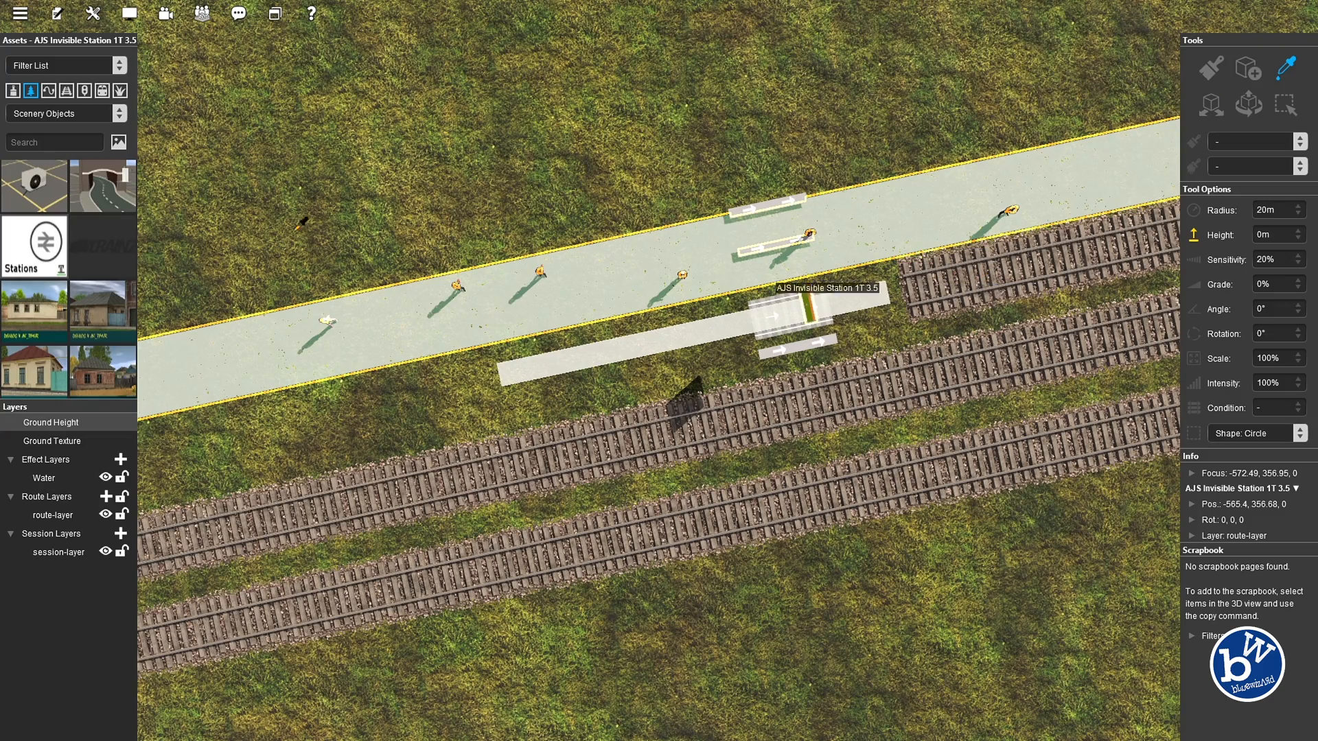
{"action": "left_click", "coordinate": [64, 94]}
{"action": "right_click", "coordinate": [964, 379]}
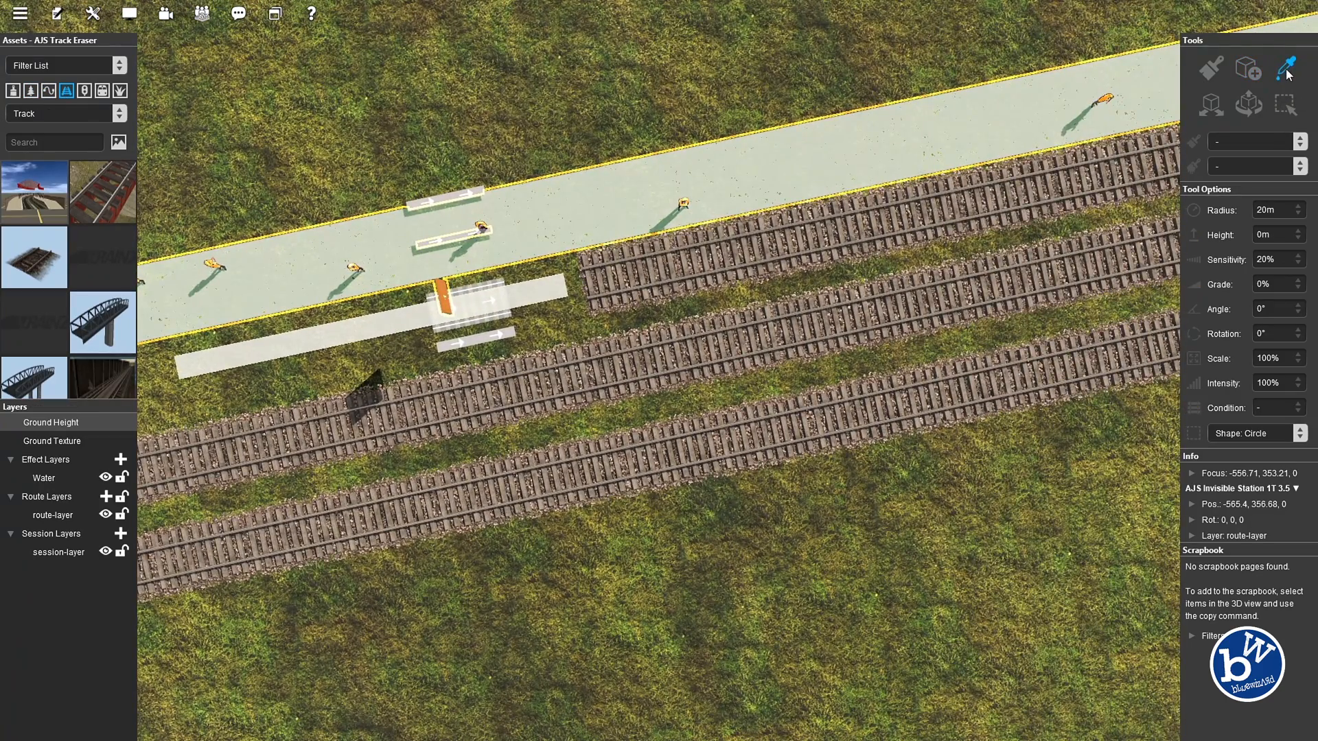
{"action": "left_click", "coordinate": [787, 326]}
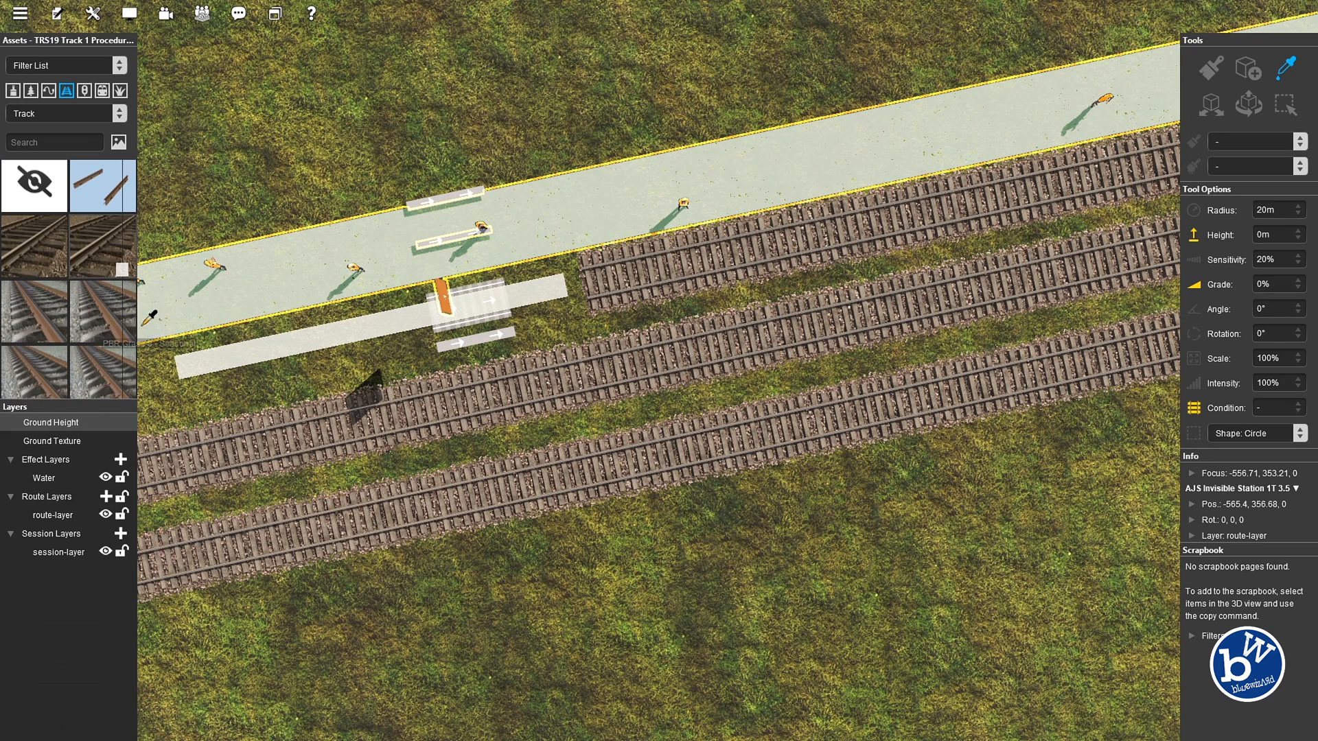
{"action": "left_click", "coordinate": [107, 248]}
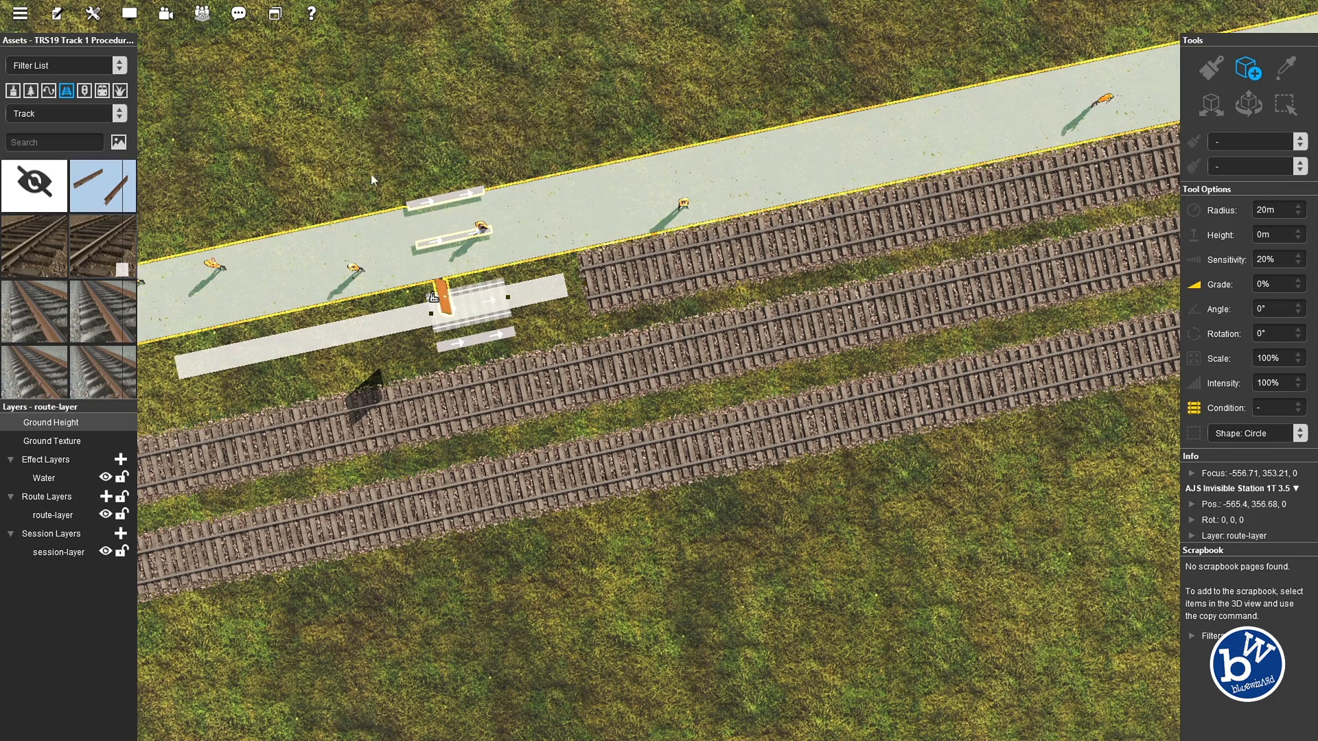
Lay track from the cut end to the station's connection point, and from its other side out towards the ends of the neighbouring tracks
{"action": "left_click", "coordinate": [580, 287]}
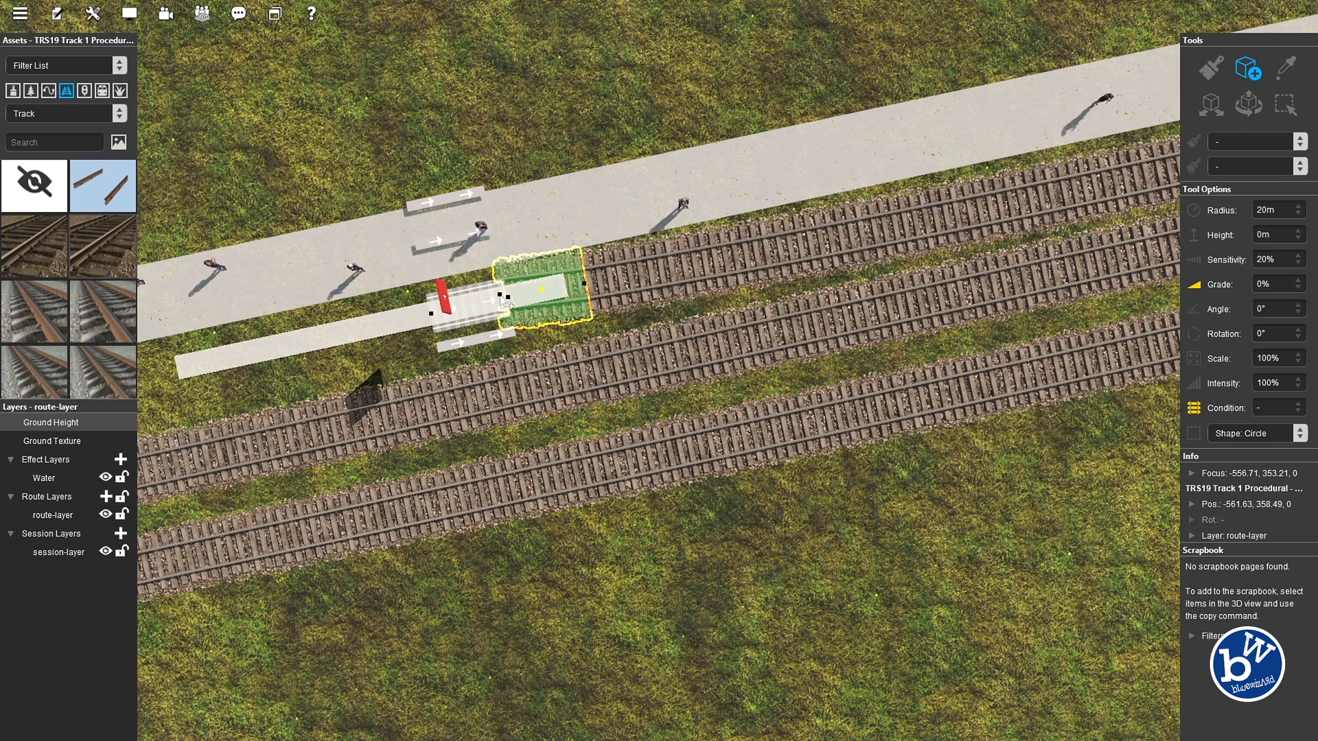
{"action": "left_click_drag", "start_coordinate": [505, 300], "coordinate": [511, 299]}
{"action": "left_click_drag", "start_coordinate": [430, 315], "coordinate": [667, 420]}
{"action": "key", "text": "Left"}
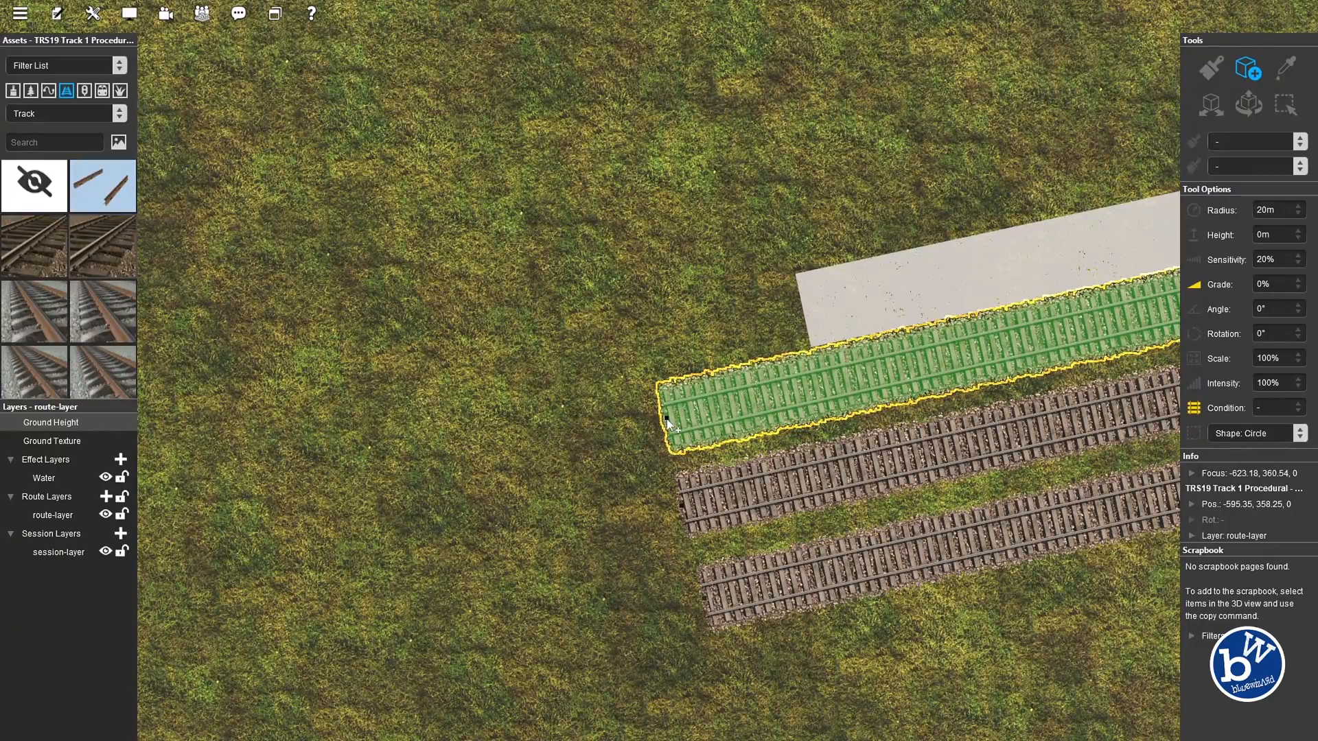
{"action": "mouse_move", "coordinate": [646, 357]}
{"action": "right_mouse_down"}
{"action": "mouse_move", "coordinate": [676, 355]}
{"action": "mouse_move", "coordinate": [657, 345]}
{"action": "right_mouse_up"}
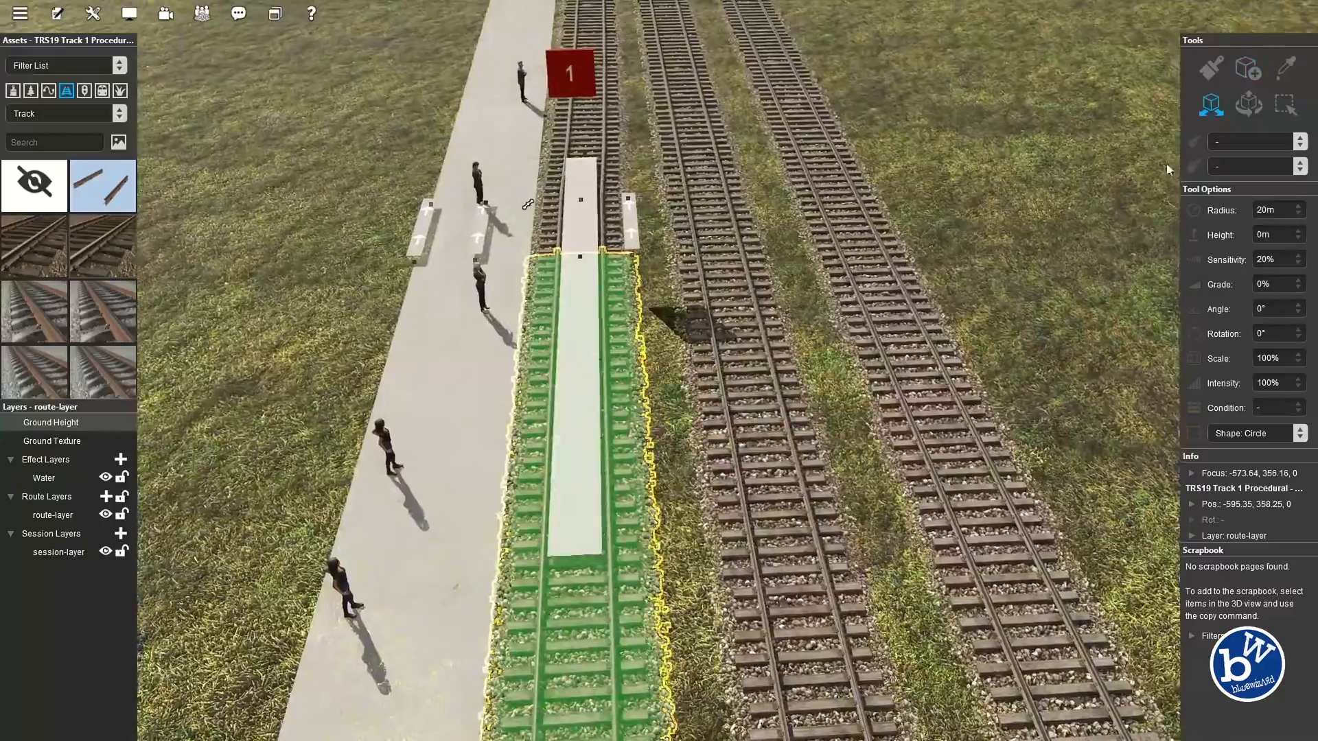
Shift the AJS Invisible Station about 2 m along its track with the adjustment gizmo and deselect it
{"action": "left_click", "coordinate": [1248, 104]}
{"action": "left_click", "coordinate": [570, 250]}
{"action": "right_click_drag", "start_coordinate": [564, 271], "coordinate": [597, 260]}
{"action": "left_click", "coordinate": [597, 266]}
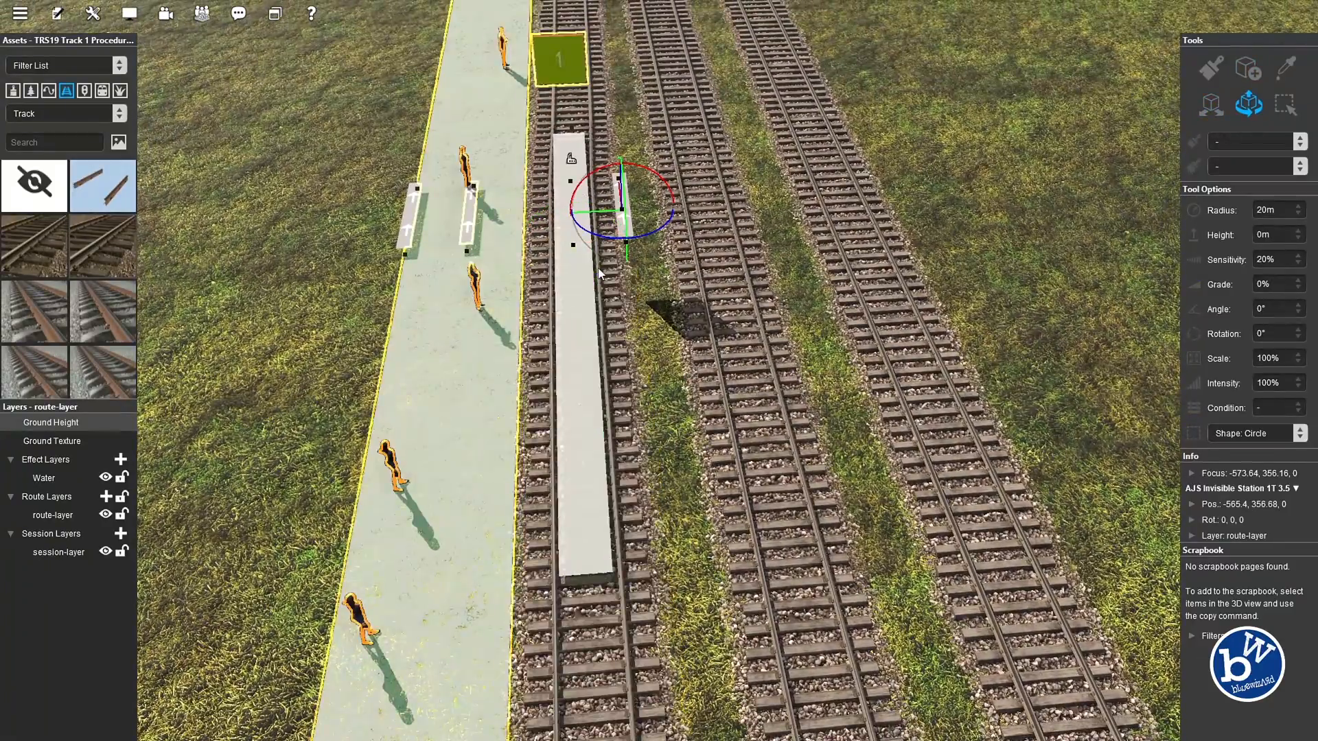
{"action": "left_click_drag", "start_coordinate": [608, 275], "coordinate": [608, 304]}
{"action": "middle_click_drag", "start_coordinate": [609, 304], "coordinate": [608, 320]}
{"action": "right_click_drag", "start_coordinate": [615, 420], "coordinate": [623, 471]}
{"action": "middle_click_drag", "start_coordinate": [624, 471], "coordinate": [653, 427]}
{"action": "right_click_drag", "start_coordinate": [650, 265], "coordinate": [648, 248]}
{"action": "middle_click_drag", "start_coordinate": [648, 248], "coordinate": [403, 187]}
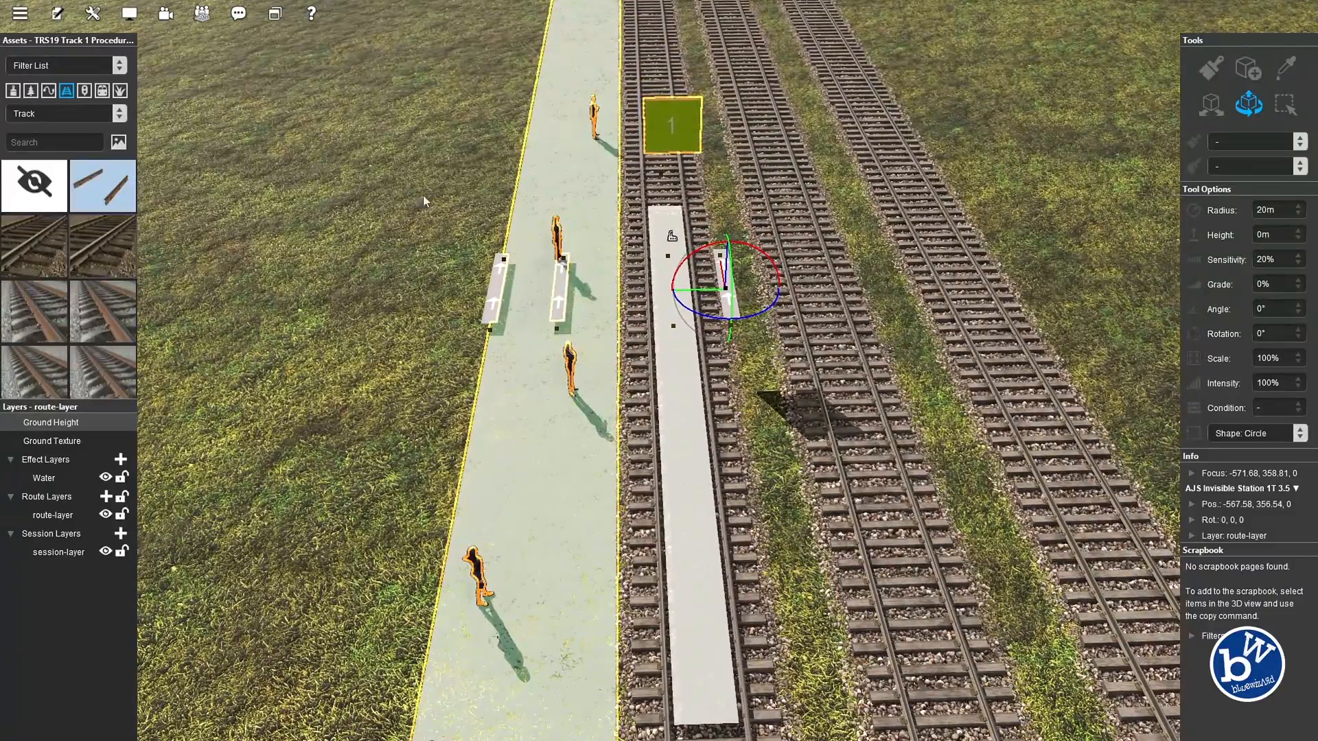
{"action": "left_click", "coordinate": [418, 237]}
{"action": "middle_click_drag", "start_coordinate": [417, 236], "coordinate": [60, 118]}
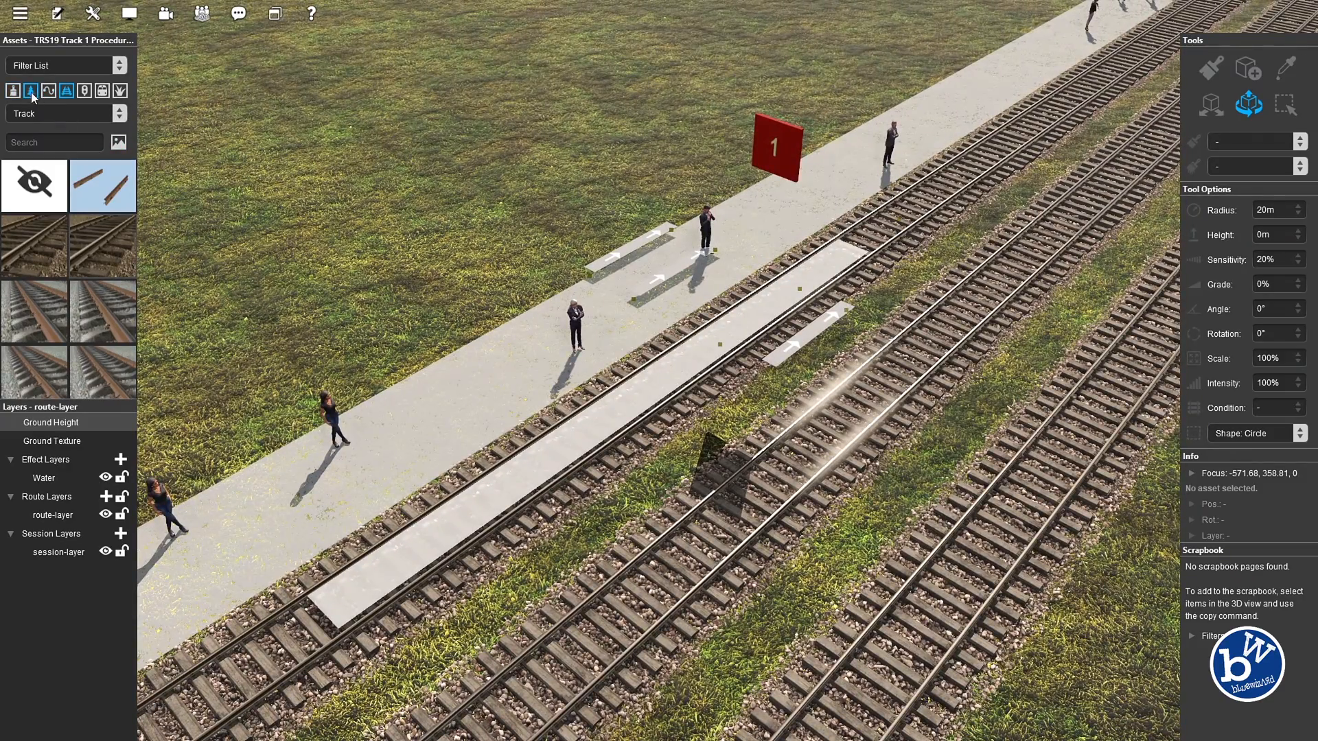
Search the Scenery Objects for "platform" and browse to the passenger platform pieces
{"action": "left_click", "coordinate": [31, 91]}
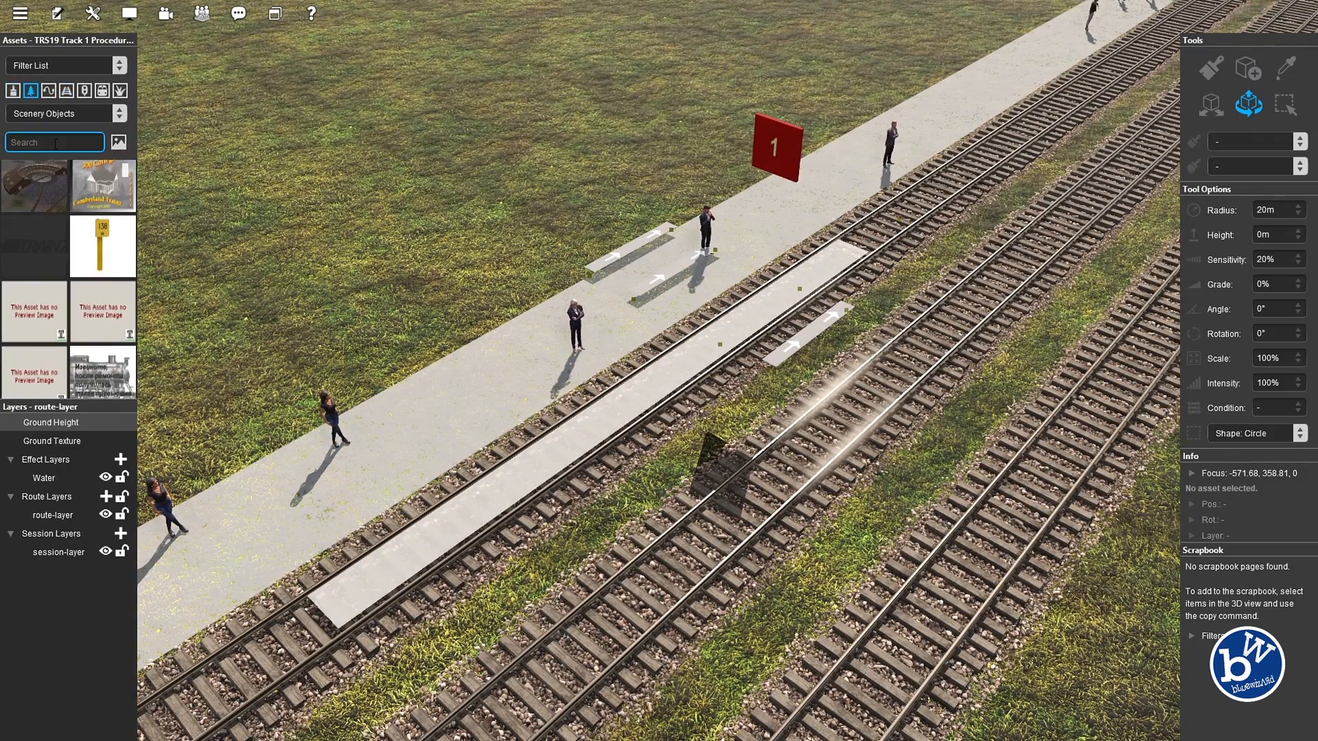
{"action": "type", "text": "platform"}
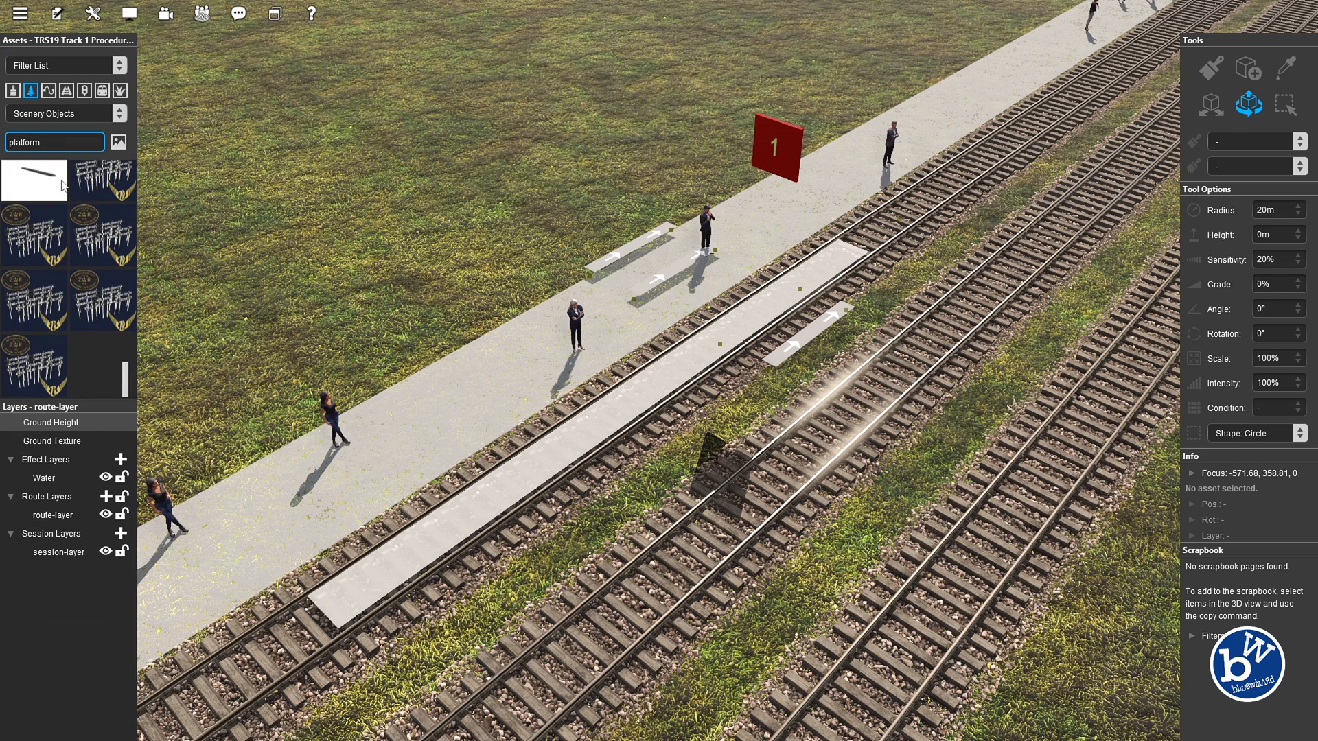
{"action": "left_click_drag", "start_coordinate": [125, 381], "coordinate": [126, 349]}
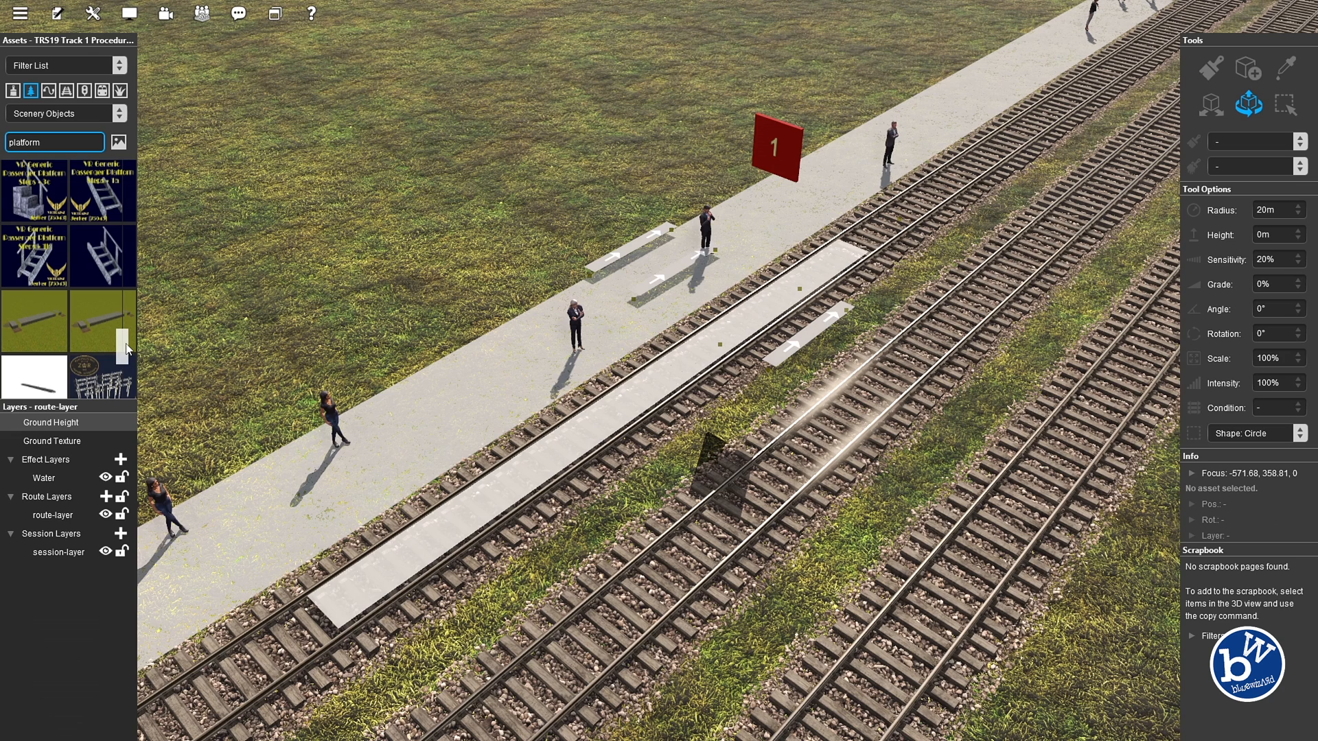
{"action": "left_click", "coordinate": [355, 228]}
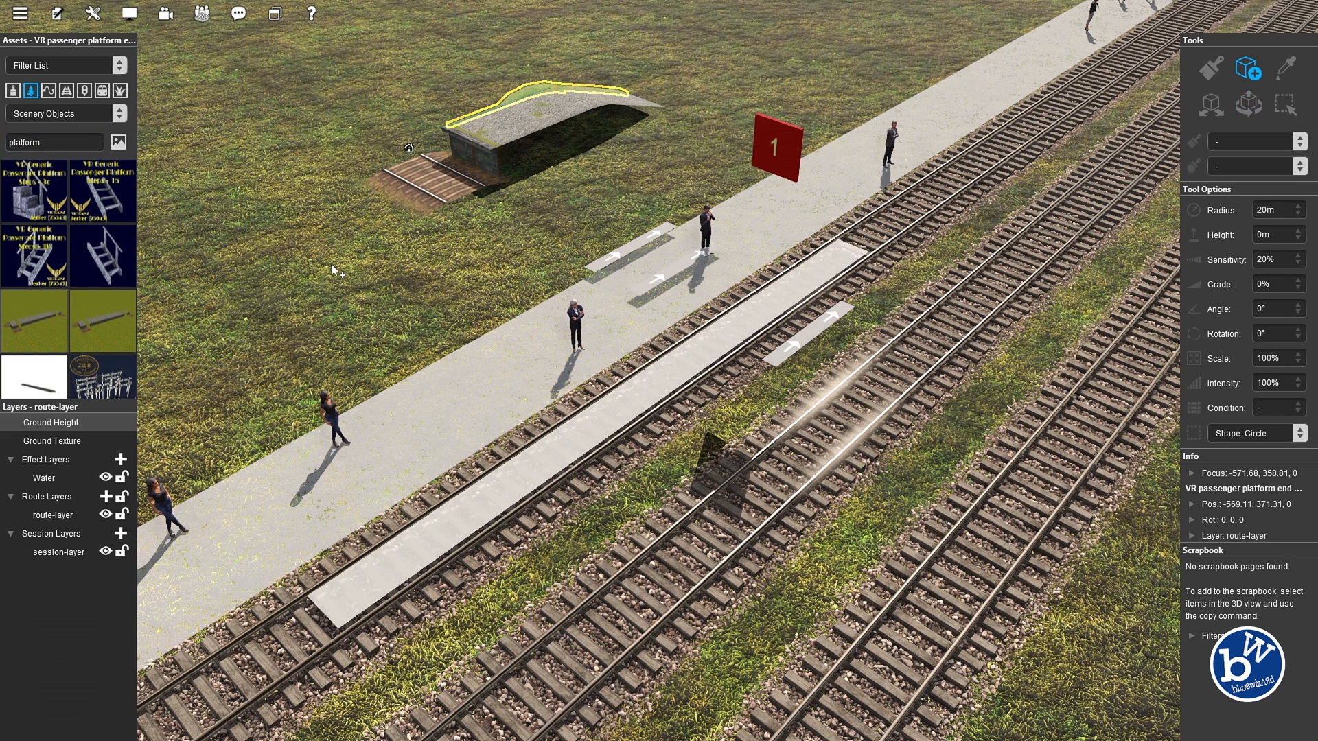
{"action": "key", "text": "Delete"}
{"action": "scroll", "coordinate": [63, 312], "scroll_direction": "up", "scroll_amount": 5}
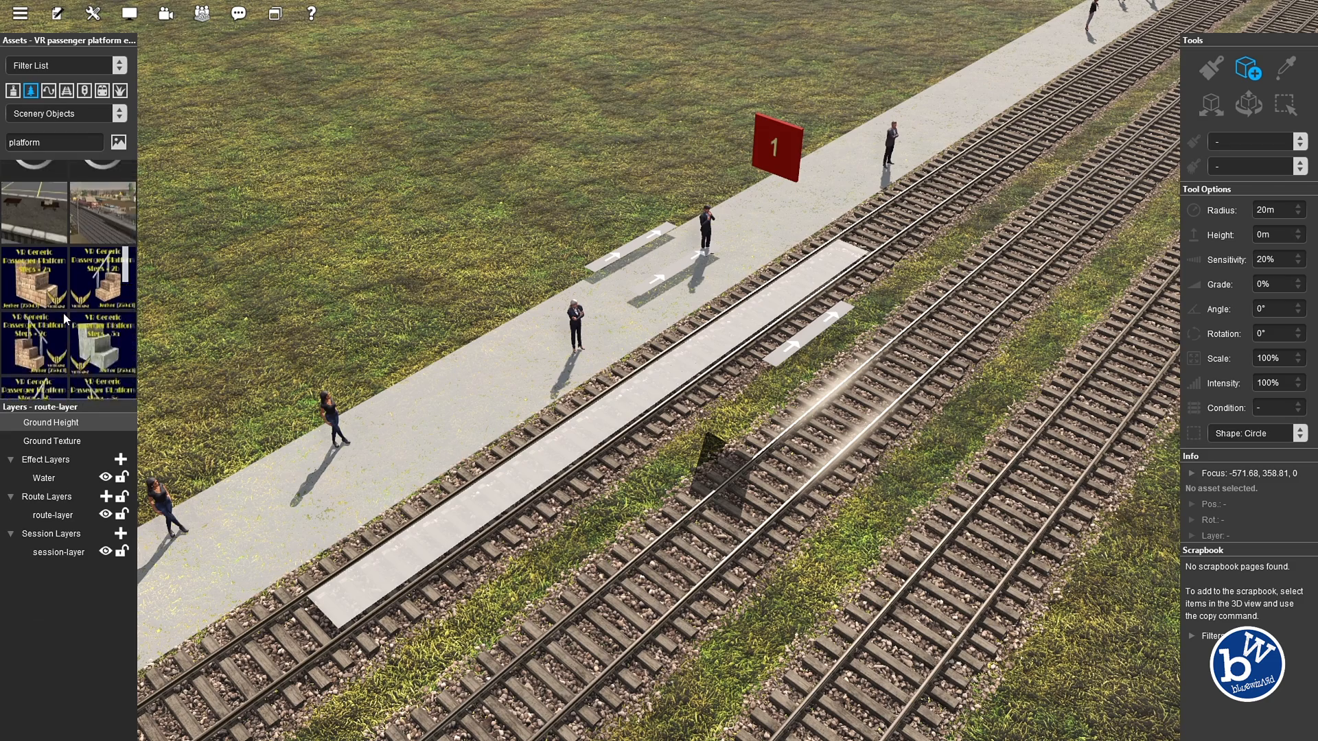
Switch the asset list to Scenery Splines and lay a Platform Ramp spline over the station's platform, alongside the nearest track
{"action": "left_click", "coordinate": [48, 92]}
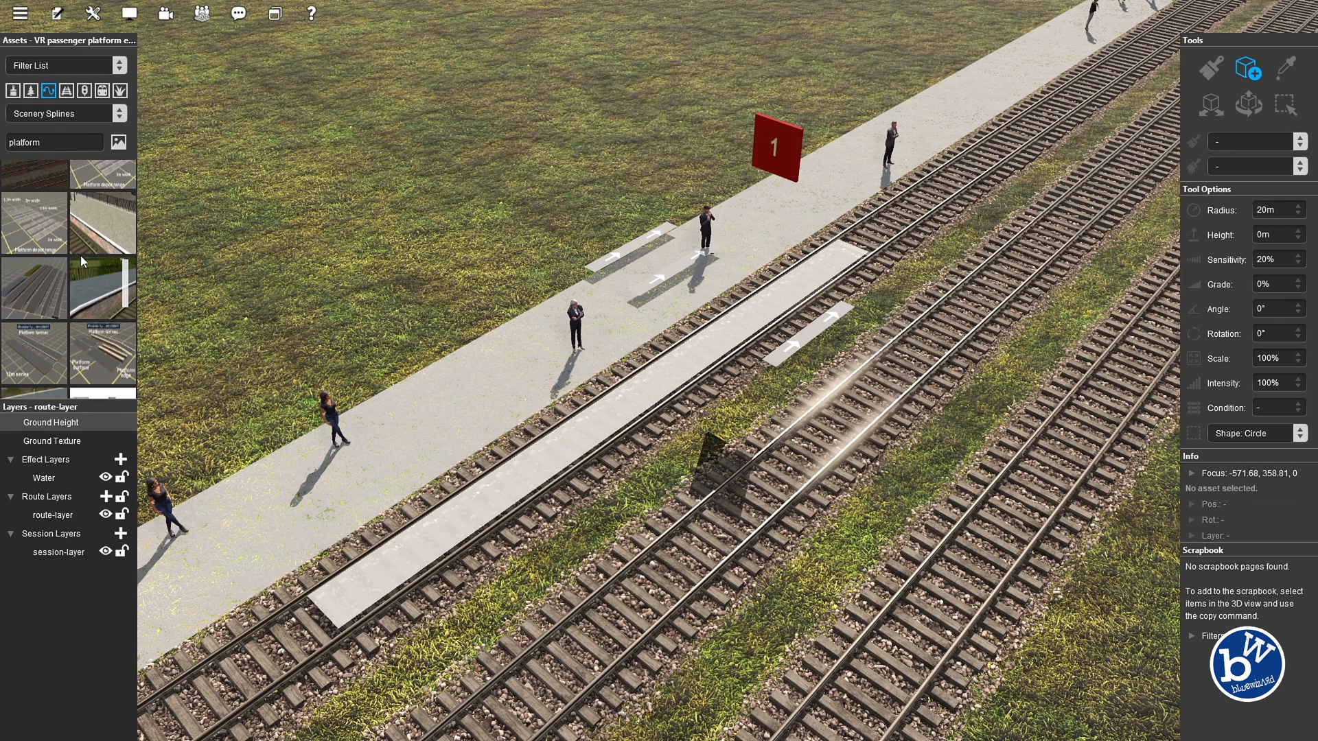
{"action": "left_click_drag", "start_coordinate": [550, 85], "coordinate": [309, 289]}
{"action": "scroll", "coordinate": [254, 257], "scroll_direction": "down", "scroll_amount": 5}
{"action": "right_click_drag", "start_coordinate": [318, 294], "coordinate": [604, 368]}
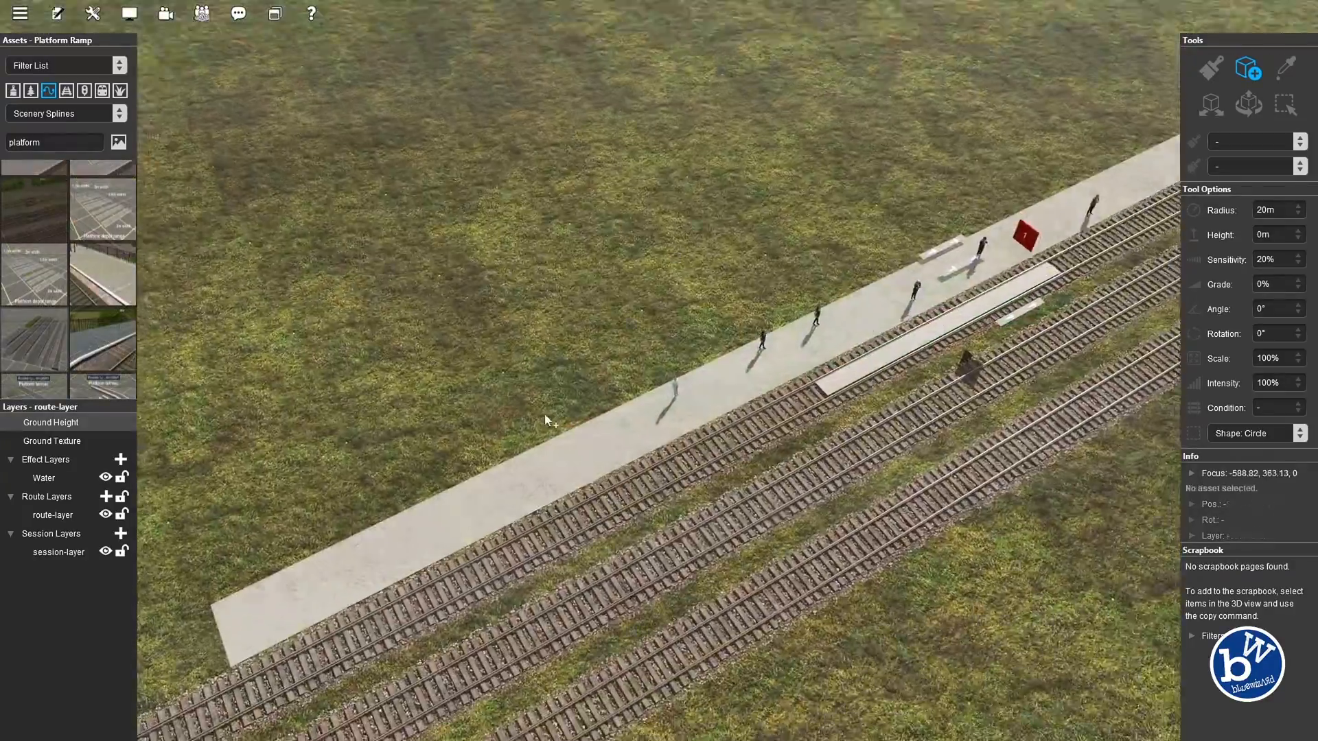
{"action": "right_click_drag", "start_coordinate": [545, 414], "coordinate": [484, 479]}
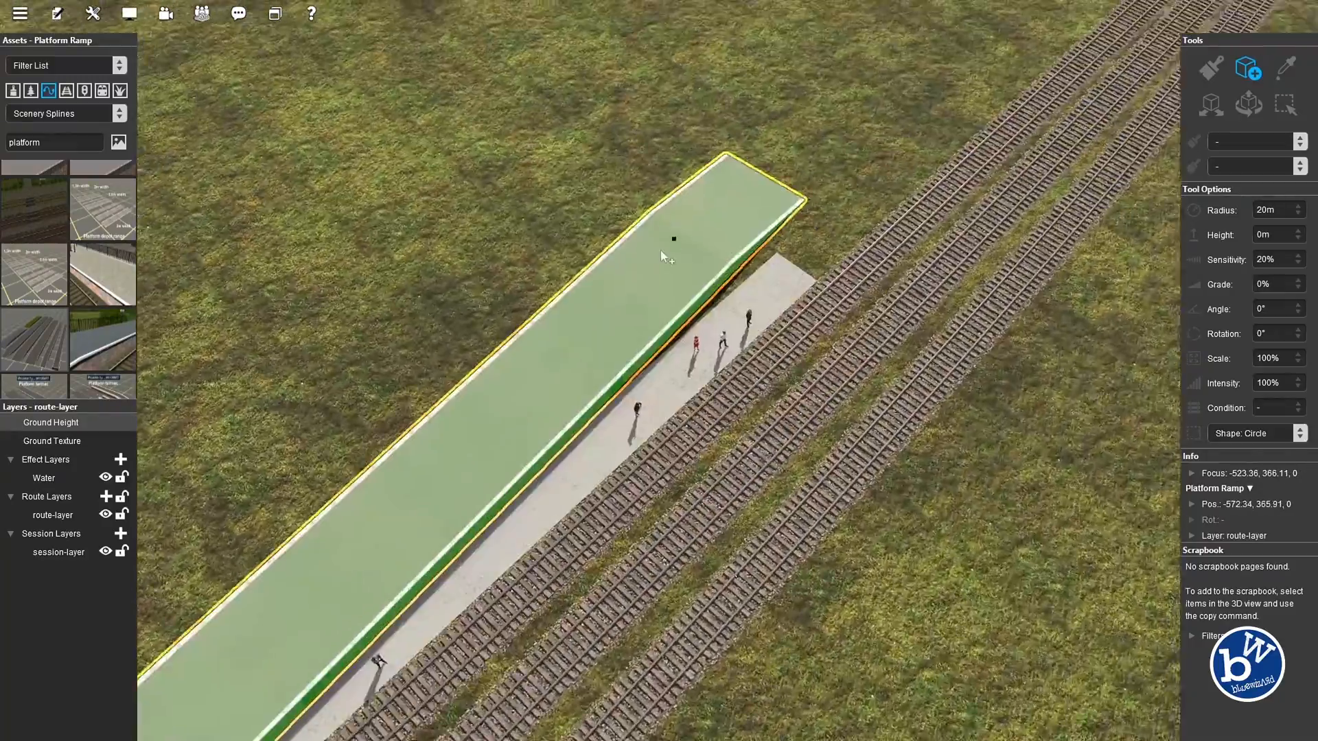
{"action": "right_click_drag", "start_coordinate": [661, 250], "coordinate": [770, 334]}
{"action": "left_click_drag", "start_coordinate": [770, 334], "coordinate": [768, 334]}
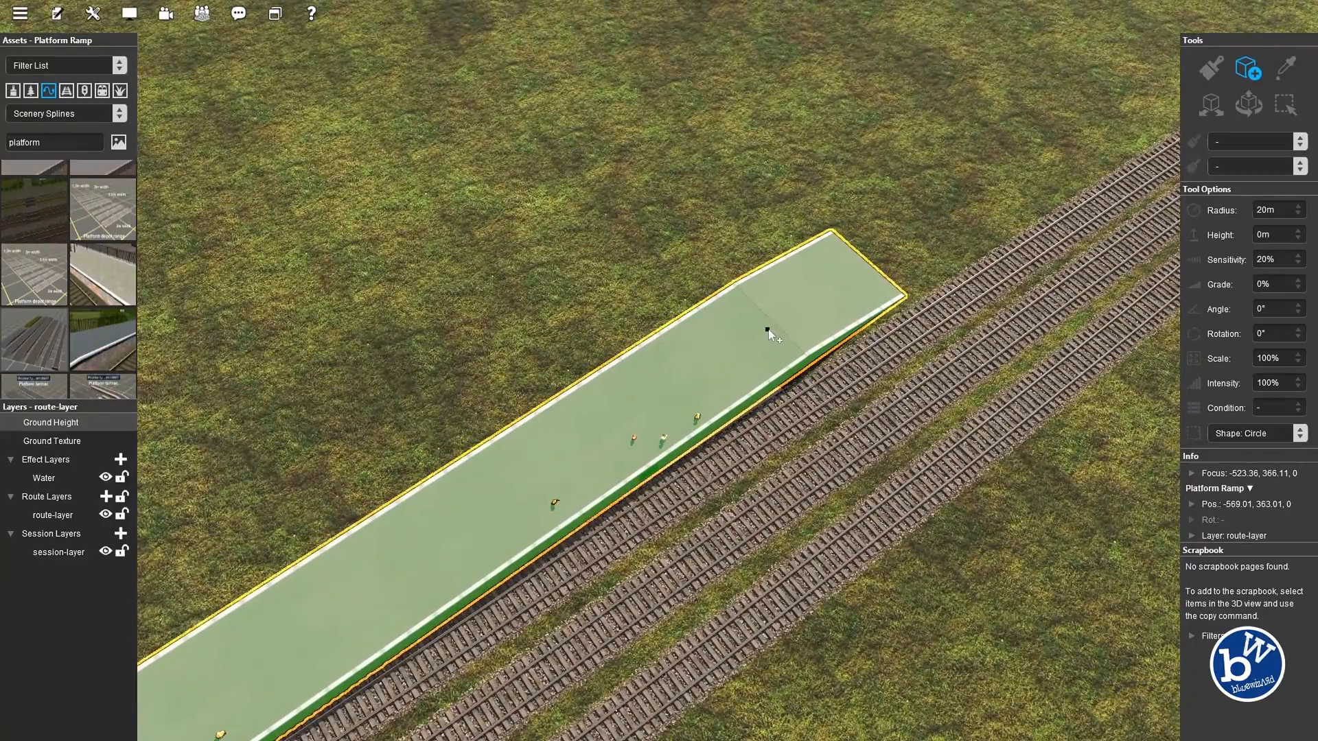
Reposition the Platform Ramp's end spline points so its edge runs alongside the nearest track
{"action": "right_click_drag", "start_coordinate": [392, 515], "coordinate": [912, 344]}
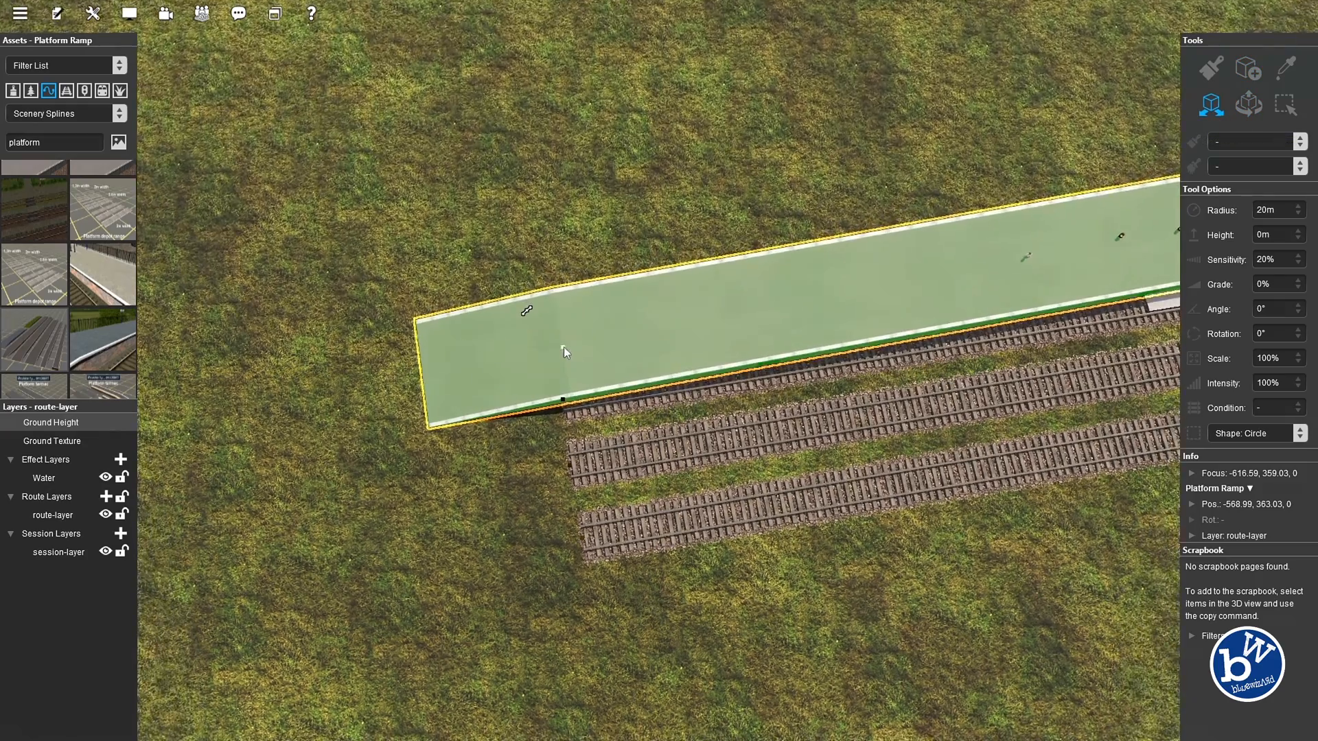
{"action": "left_click_drag", "start_coordinate": [563, 347], "coordinate": [569, 319]}
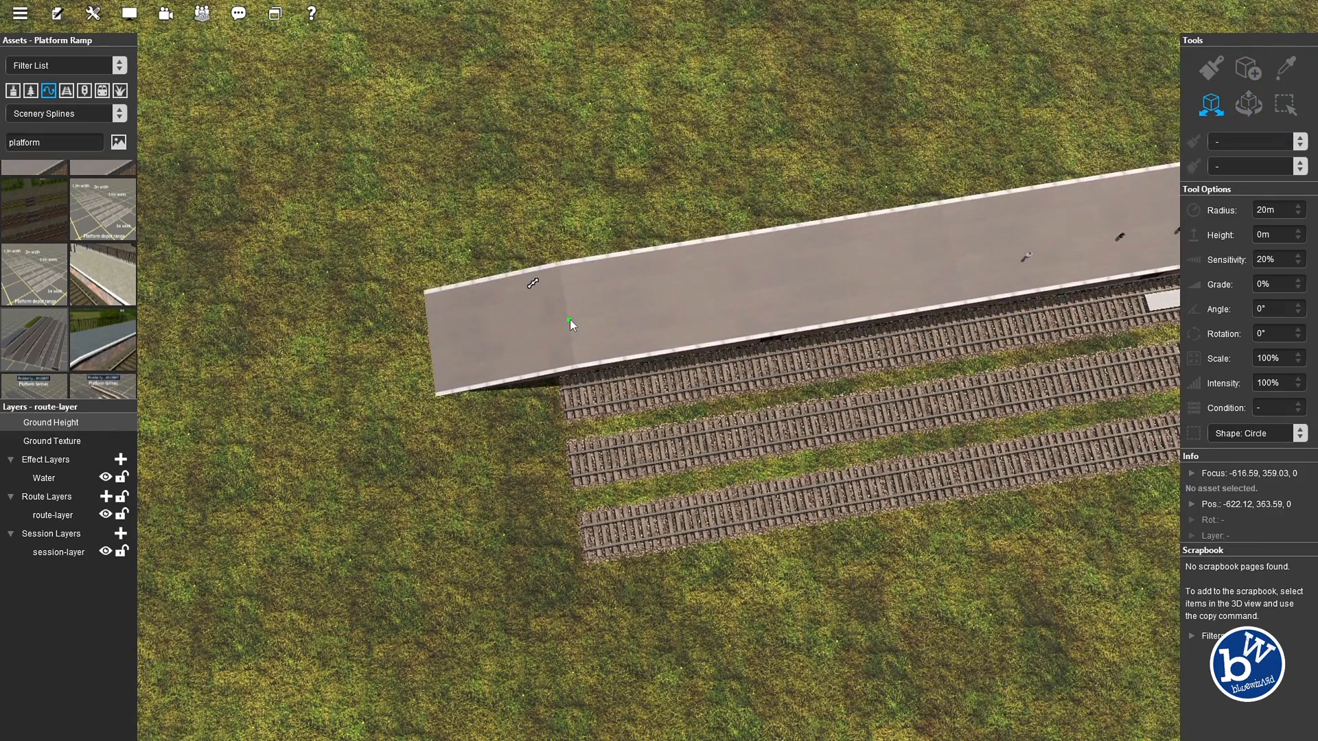
{"action": "right_click_drag", "start_coordinate": [966, 305], "coordinate": [805, 220]}
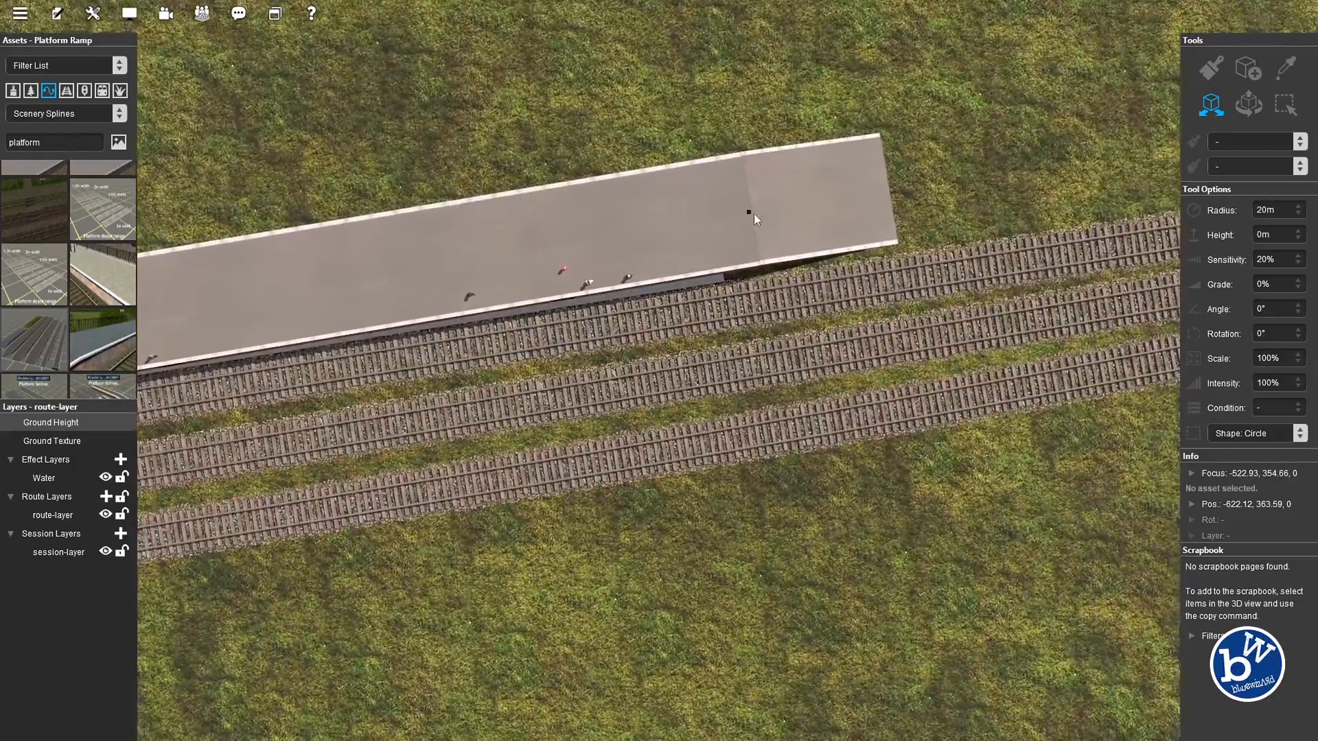
{"action": "right_click_drag", "start_coordinate": [759, 221], "coordinate": [532, 304]}
{"action": "right_click_drag", "start_coordinate": [520, 254], "coordinate": [645, 313]}
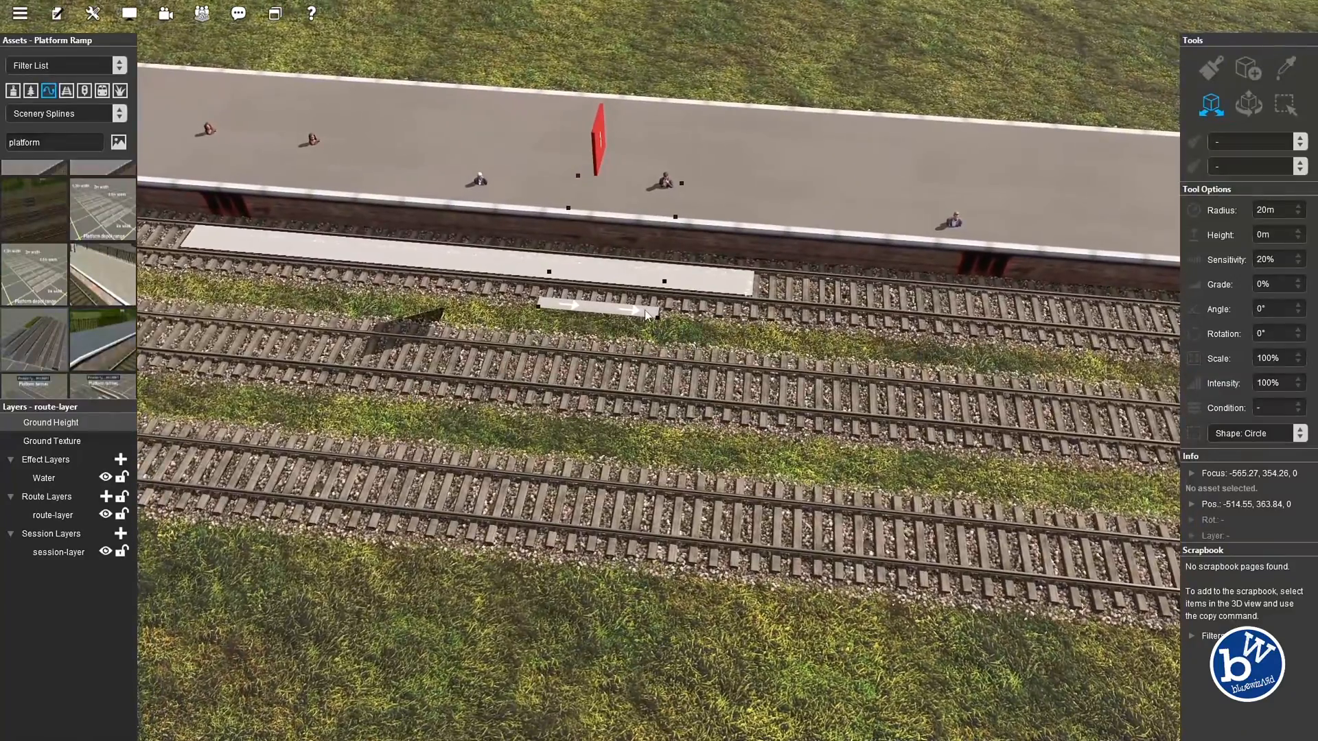
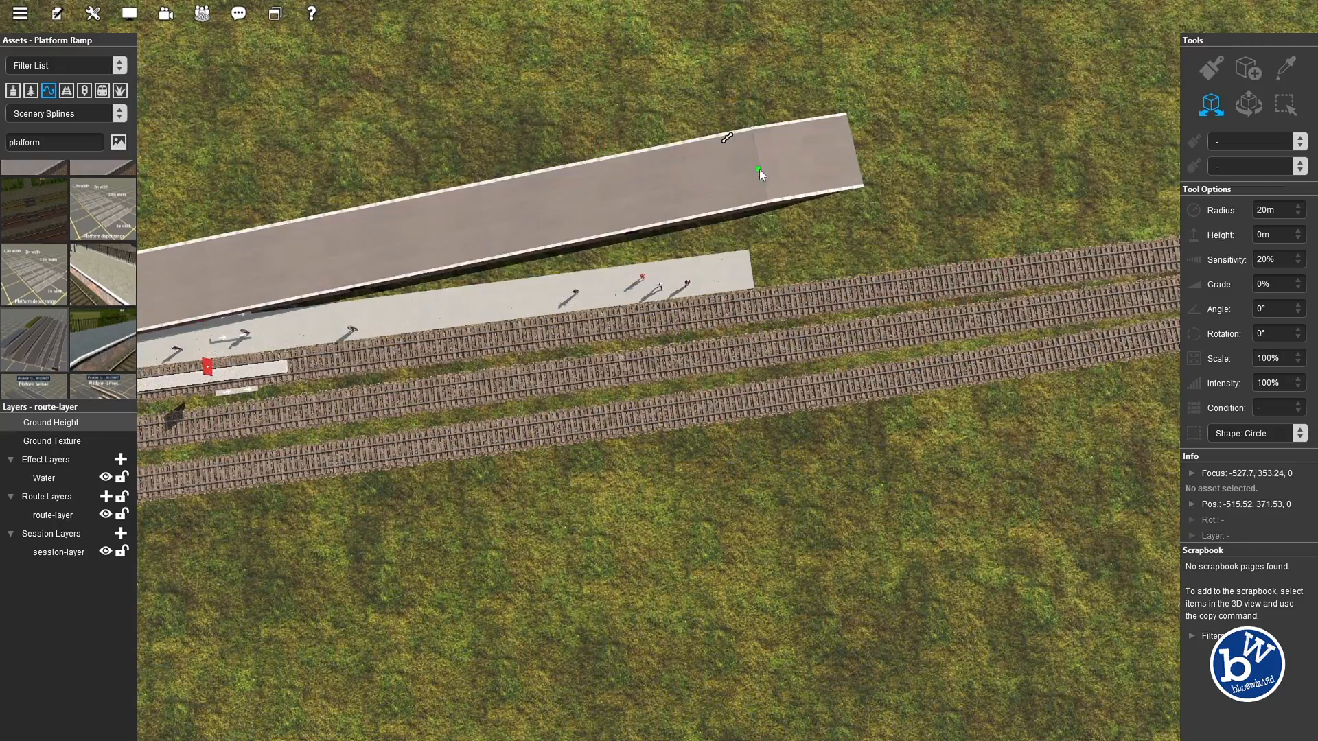
Open the AJS Invisible Station's properties and review its Platform 1 settings and Station Options
{"action": "right_click_drag", "start_coordinate": [759, 169], "coordinate": [475, 212]}
{"action": "right_click_drag", "start_coordinate": [838, 323], "coordinate": [733, 296]}
{"action": "right_click", "coordinate": [688, 248]}
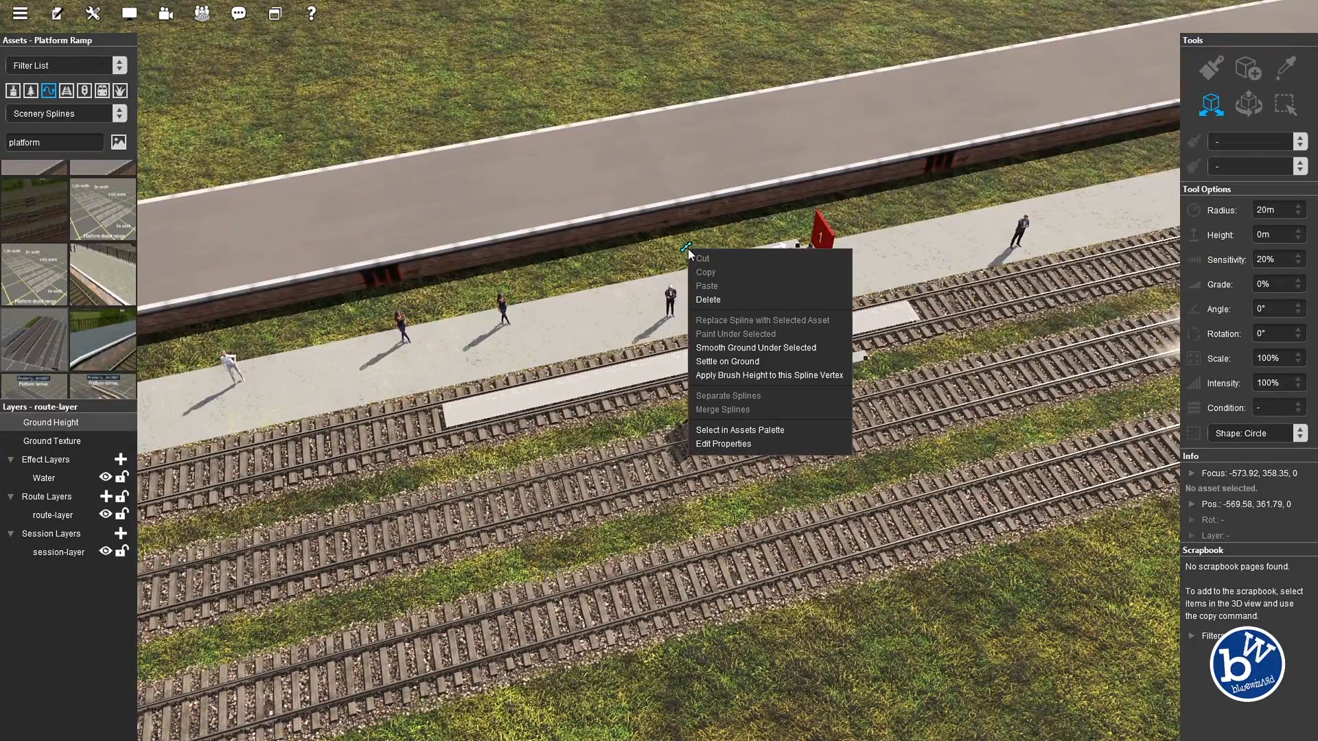
{"action": "left_click", "coordinate": [726, 444]}
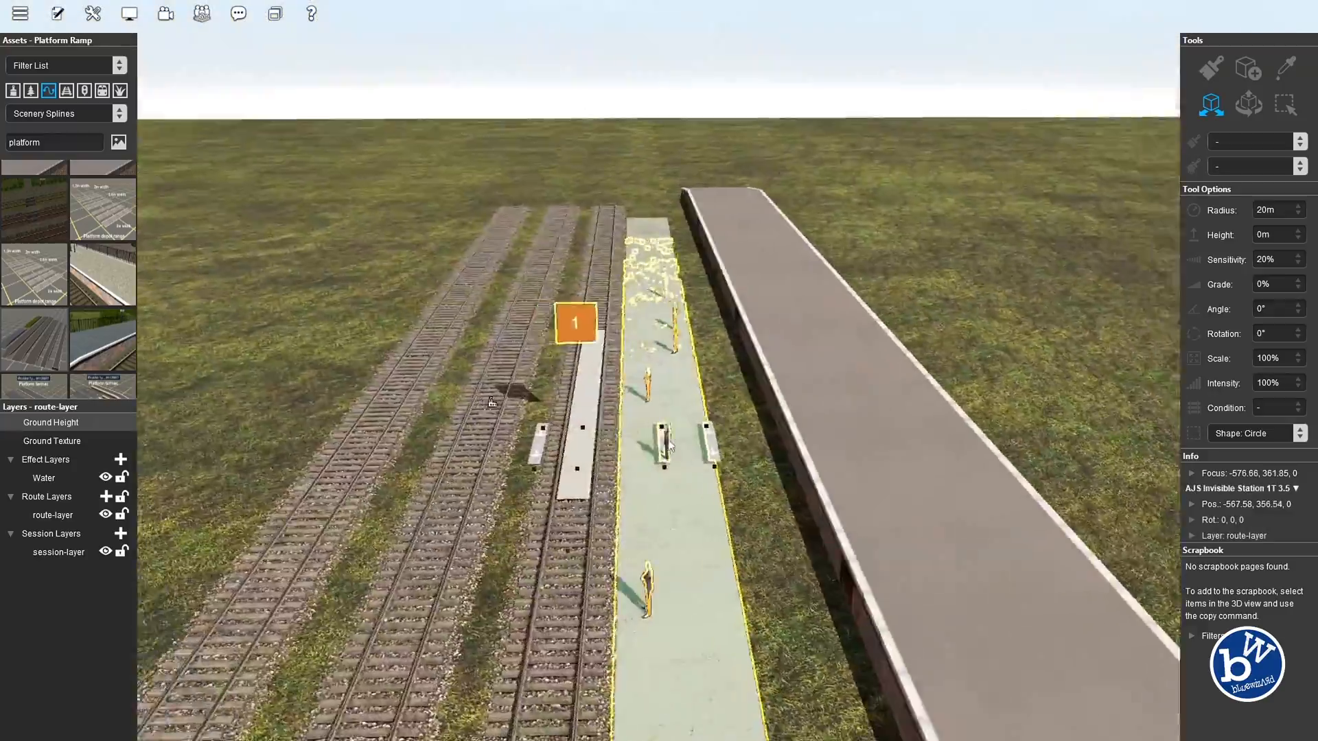
{"action": "right_click_drag", "start_coordinate": [670, 445], "coordinate": [570, 210]}
{"action": "right_click", "coordinate": [570, 209]}
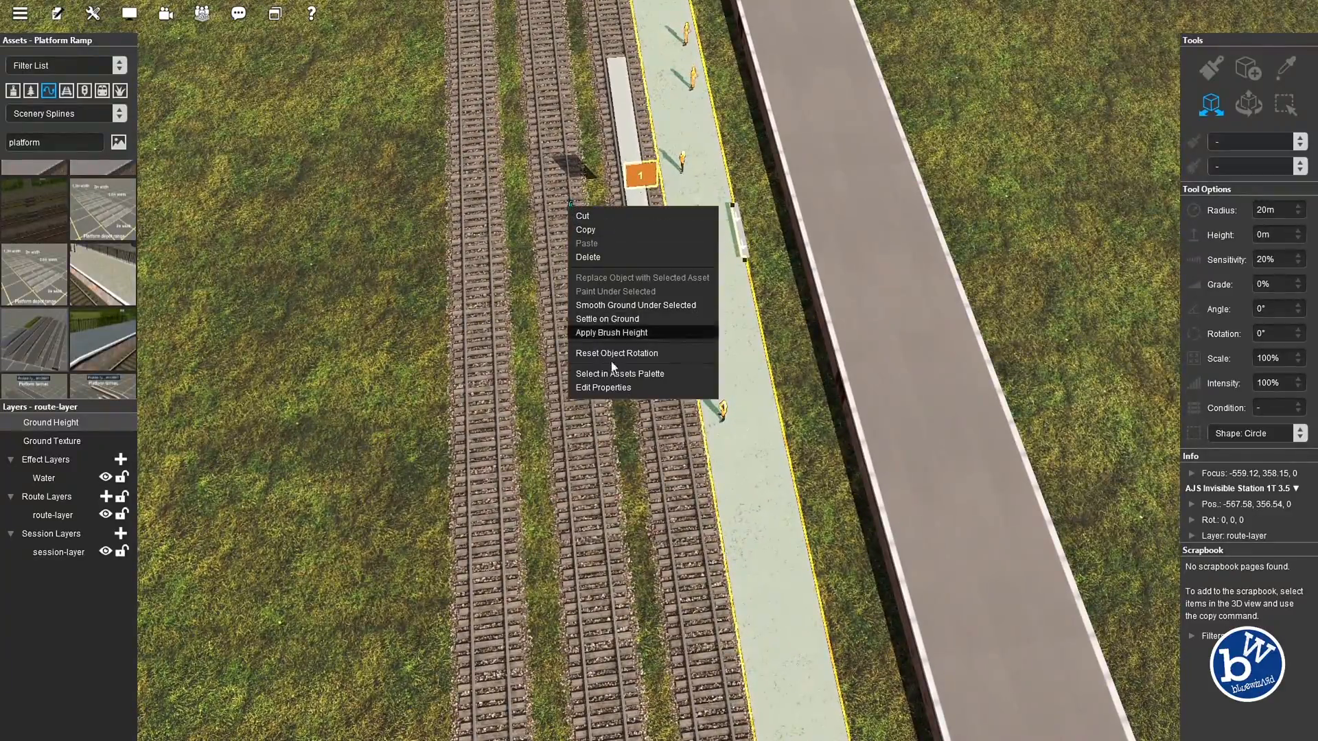
{"action": "left_click", "coordinate": [613, 392]}
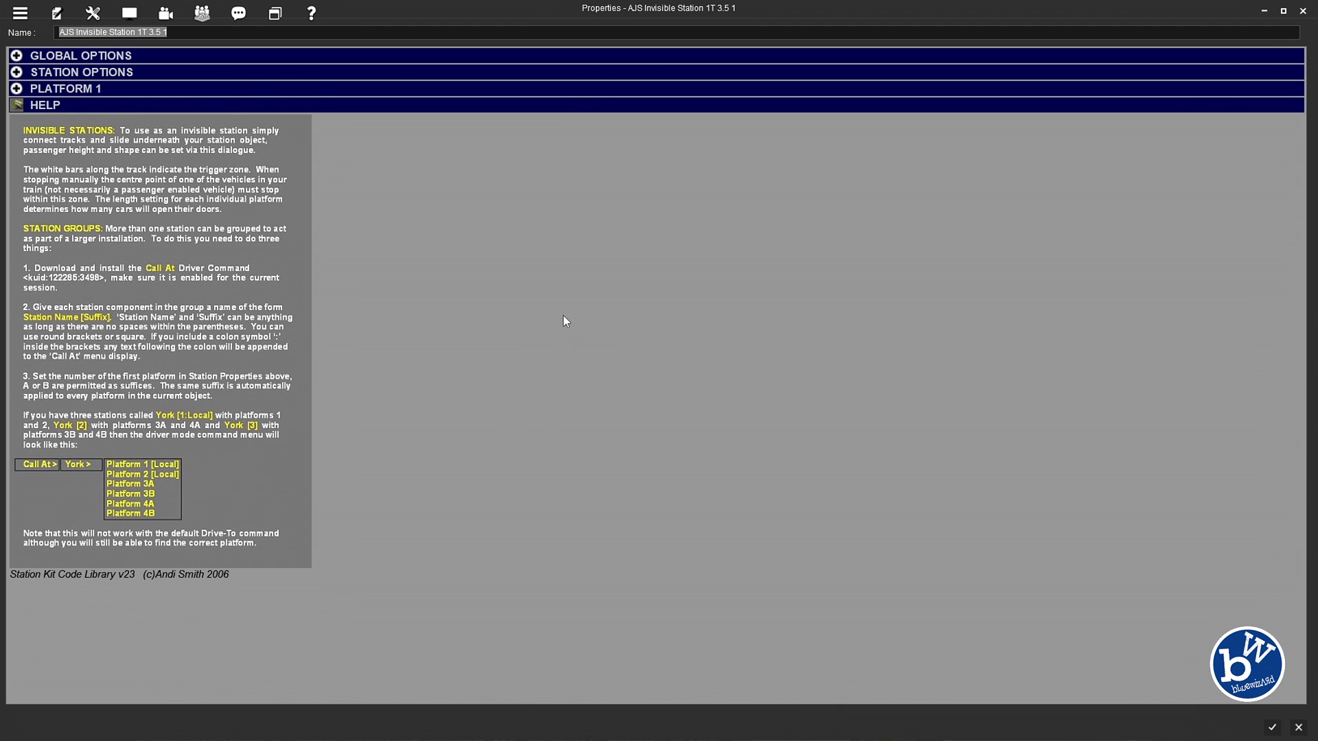
{"action": "left_click", "coordinate": [16, 89]}
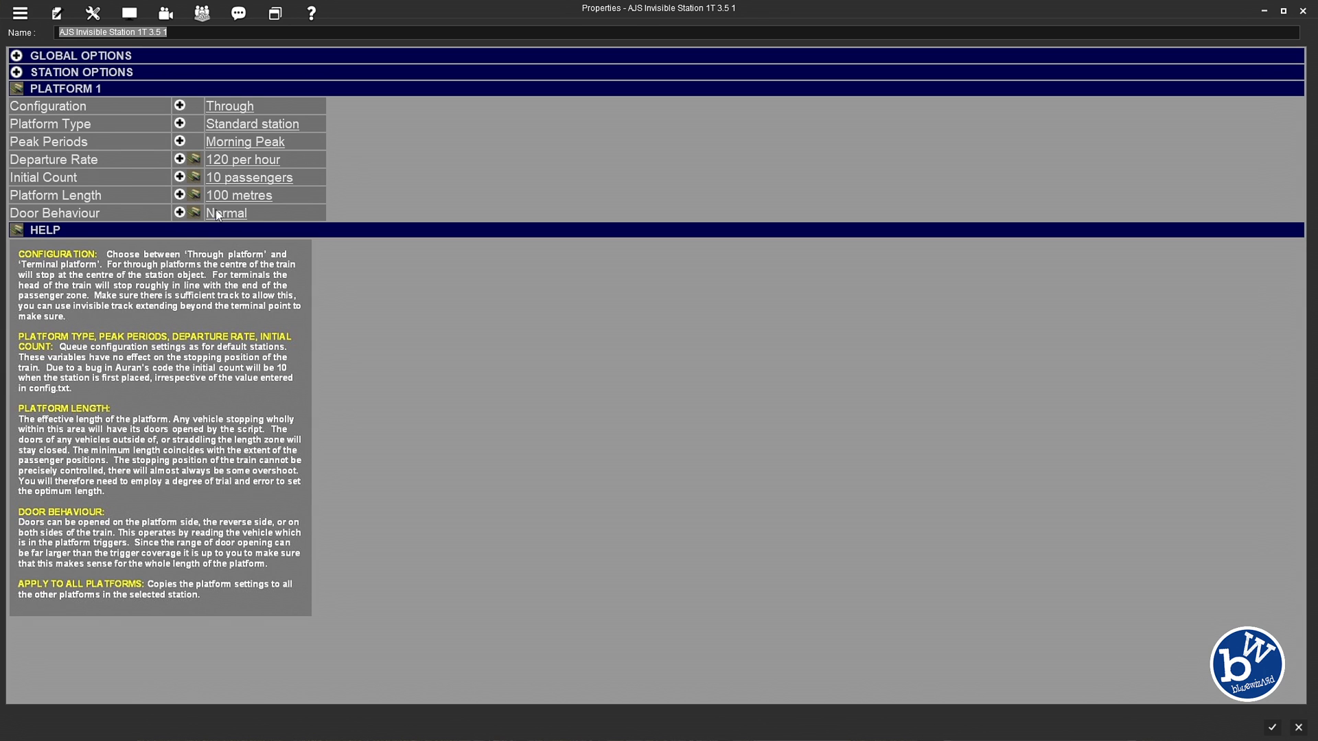
{"action": "left_click", "coordinate": [17, 72]}
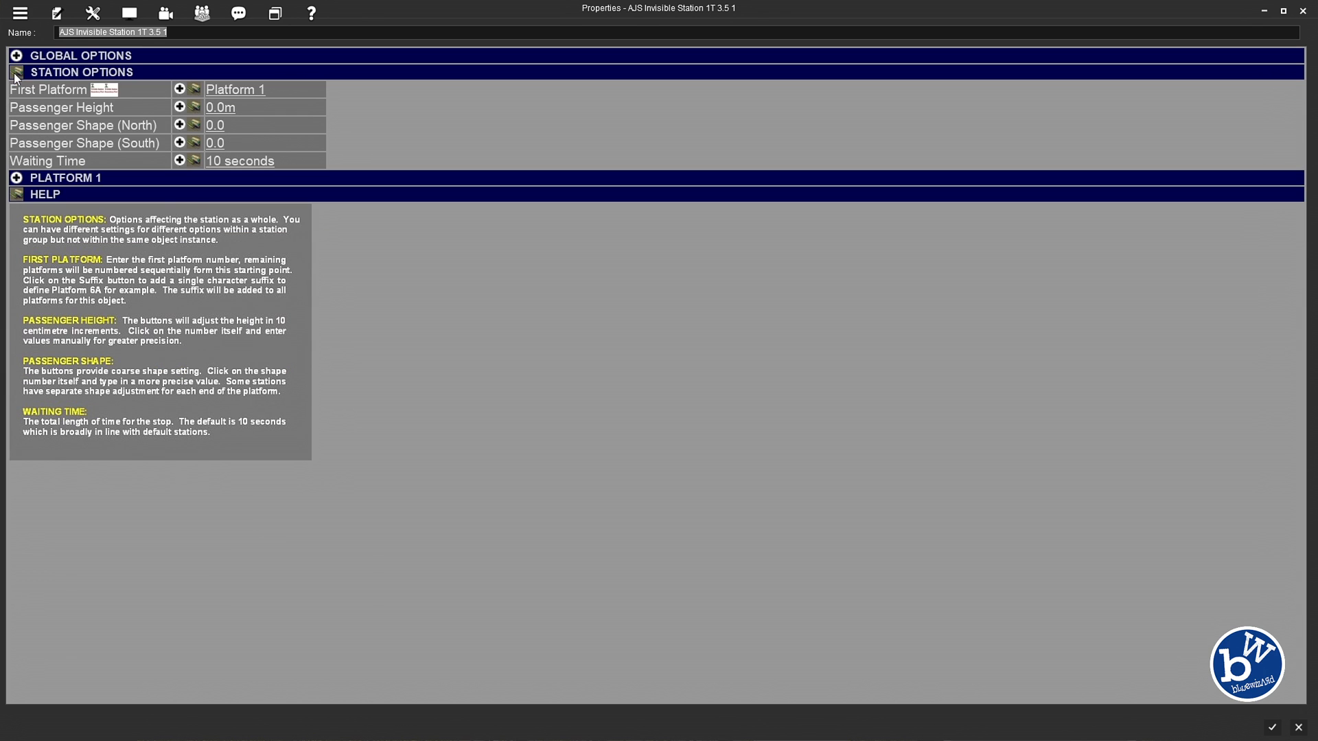
Set the station's Passenger Height to 1.5 m and apply the properties
{"action": "left_click", "coordinate": [213, 108]}
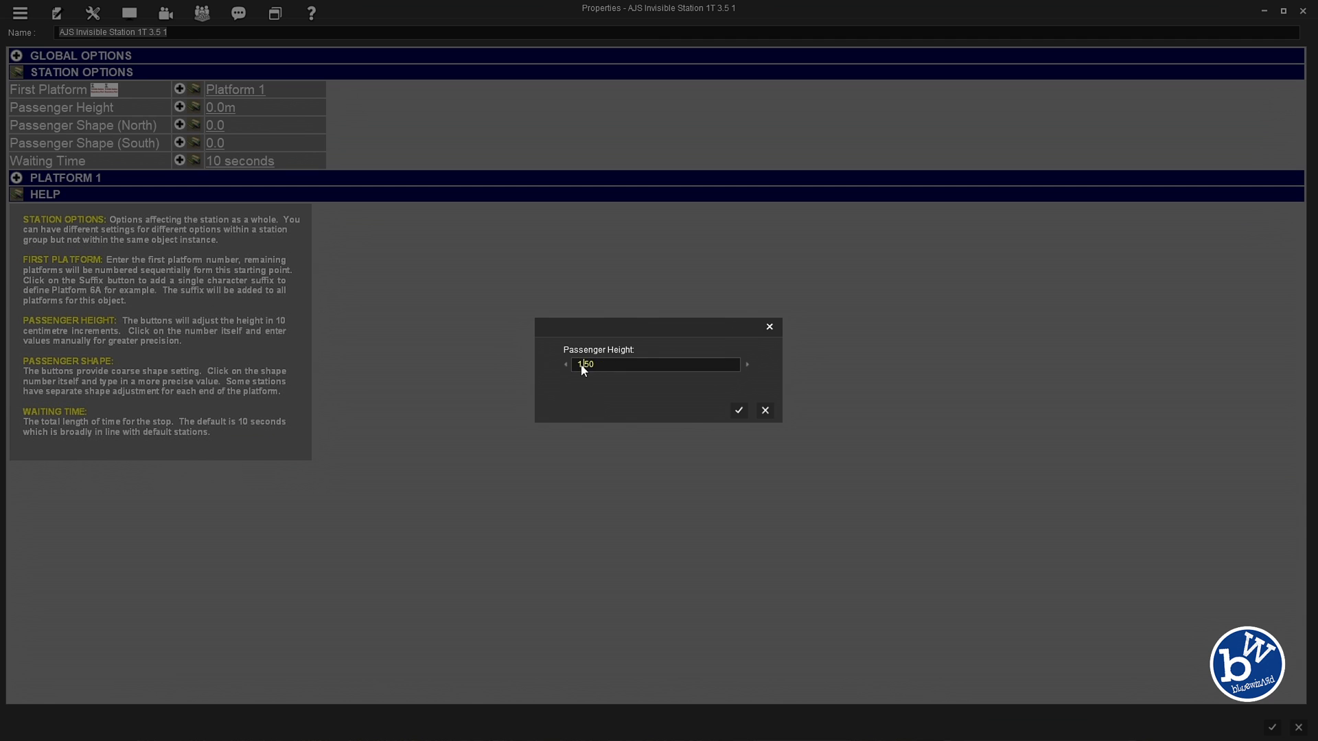
{"action": "left_click", "coordinate": [738, 409]}
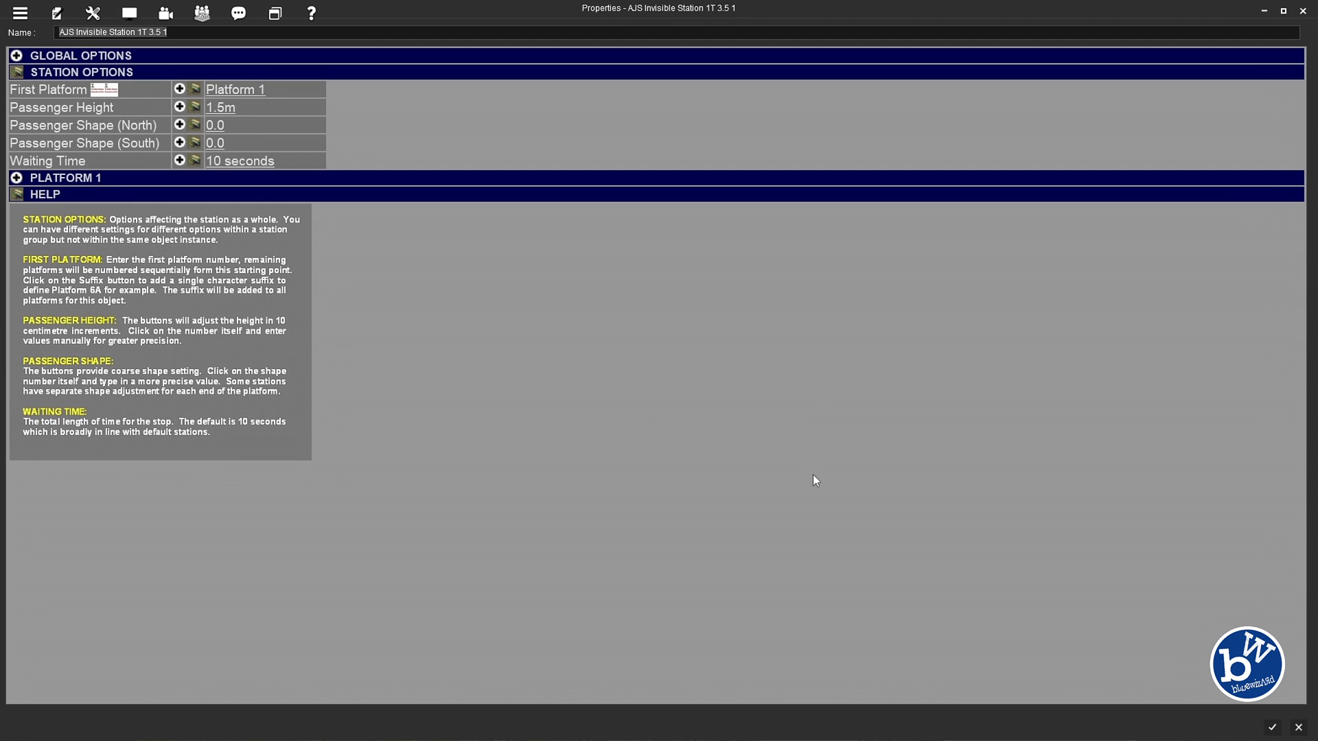
{"action": "left_click", "coordinate": [1272, 727]}
Move both ends of the Platform Ramp spline in against the nearest track so it covers the station's platform area
{"action": "right_click_drag", "start_coordinate": [855, 549], "coordinate": [599, 308]}
{"action": "scroll", "coordinate": [645, 315], "scroll_direction": "up", "scroll_amount": 3}
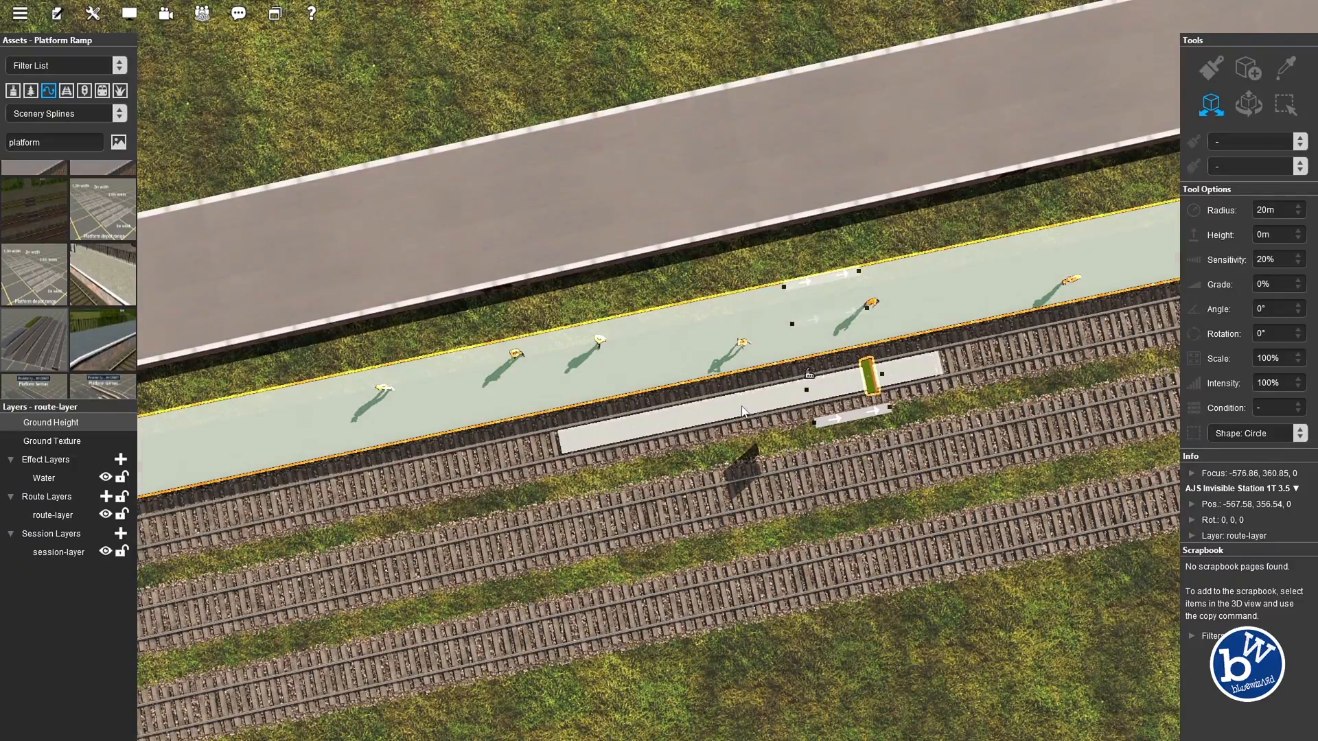
{"action": "right_click_drag", "start_coordinate": [742, 410], "coordinate": [714, 404]}
{"action": "scroll", "coordinate": [714, 401], "scroll_direction": "down", "scroll_amount": 5}
{"action": "right_click_drag", "start_coordinate": [446, 402], "coordinate": [454, 254]}
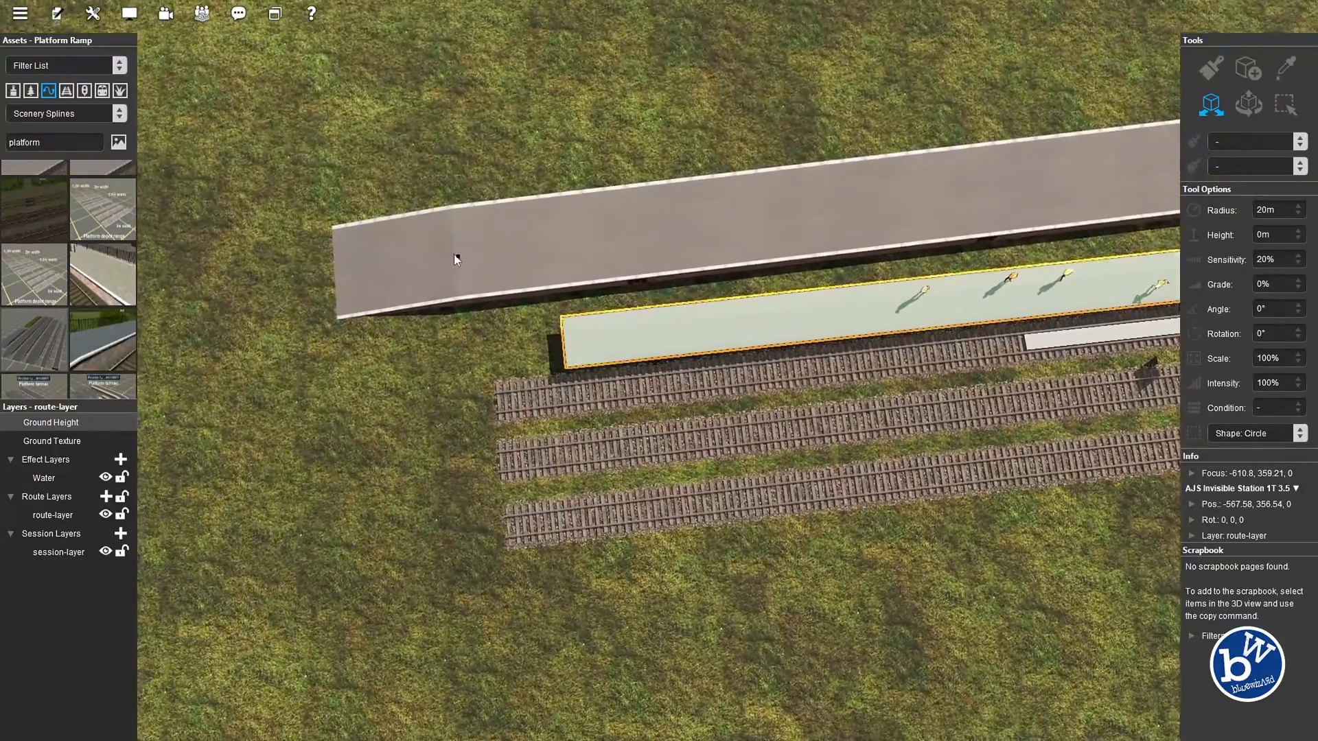
{"action": "left_click_drag", "start_coordinate": [459, 258], "coordinate": [484, 322]}
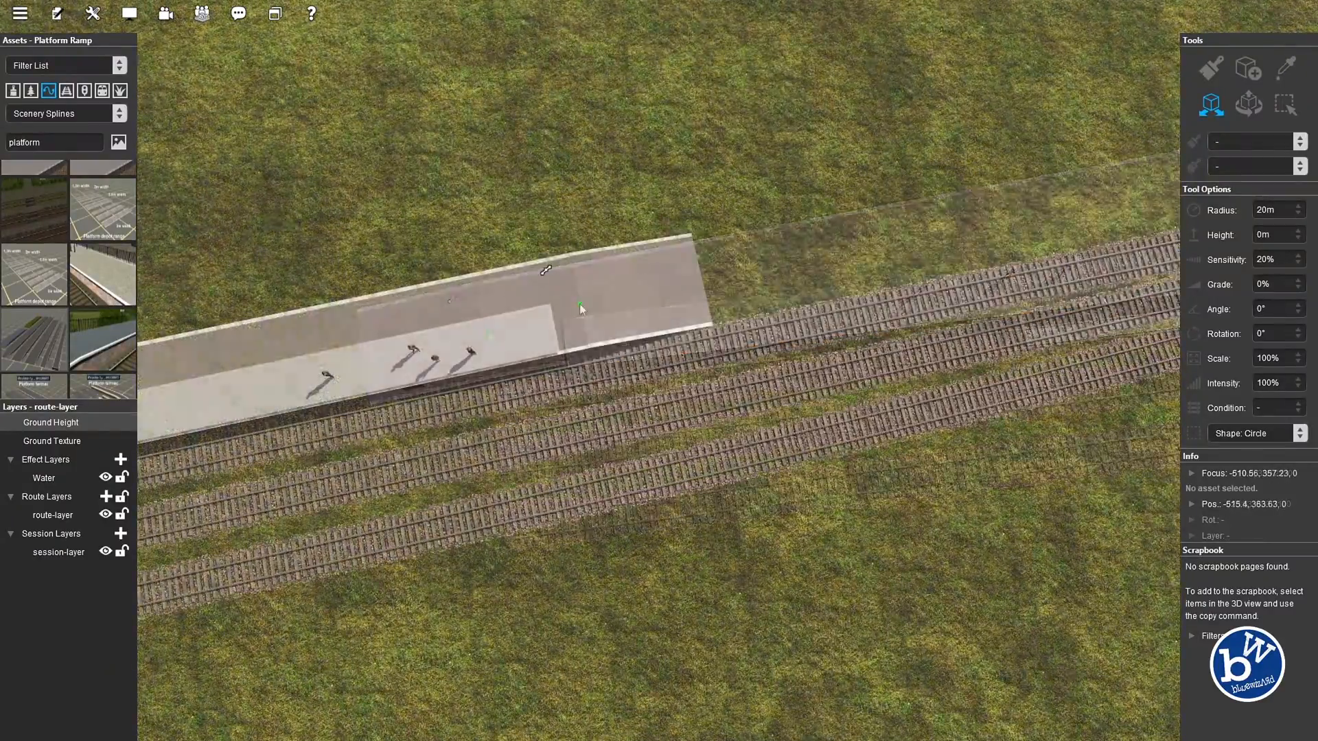
{"action": "left_click_drag", "start_coordinate": [579, 304], "coordinate": [581, 311]}
{"action": "right_click_drag", "start_coordinate": [326, 436], "coordinate": [583, 318]}
{"action": "scroll", "coordinate": [644, 377], "scroll_direction": "up", "scroll_amount": 3}
Set the AJS Invisible Station's Passenger Height to 1.2 m and apply the properties
{"action": "right_click", "coordinate": [583, 317]}
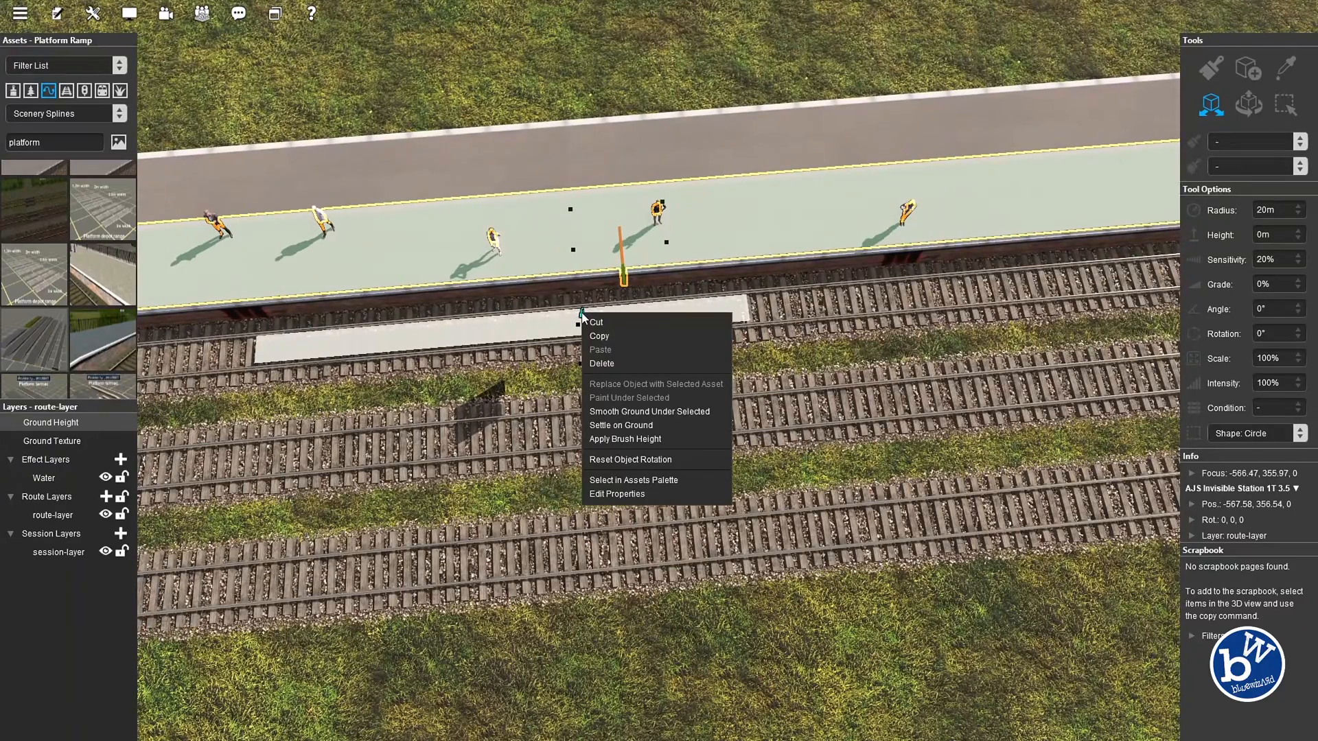
{"action": "left_click", "coordinate": [616, 494]}
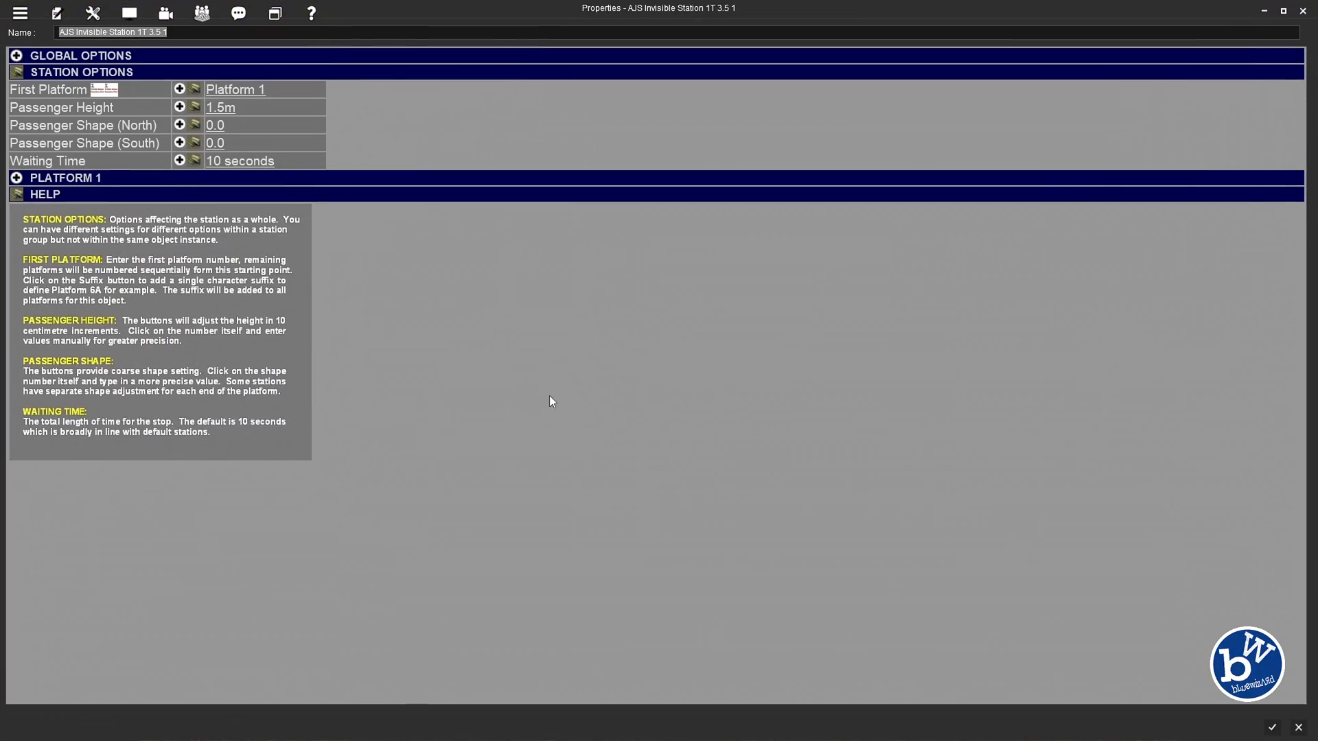
{"action": "left_click", "coordinate": [221, 108]}
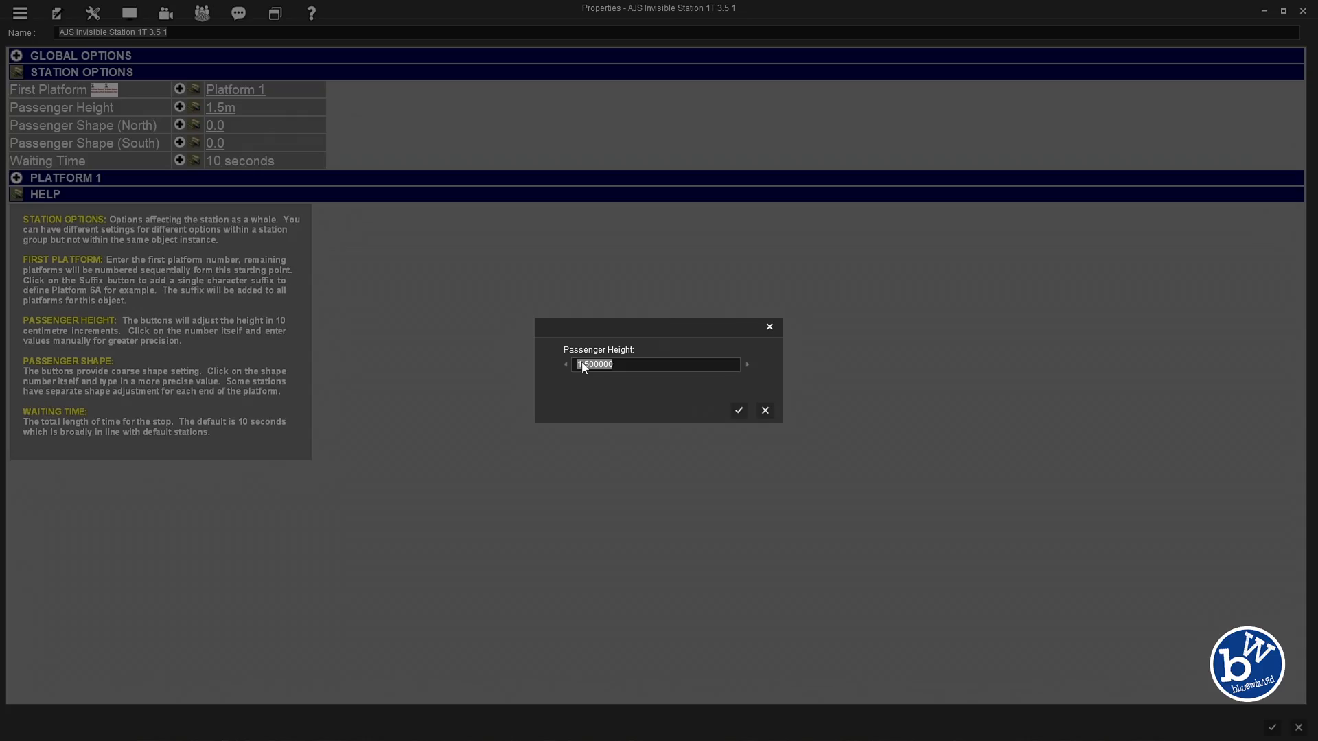
{"action": "key", "text": "Return"}
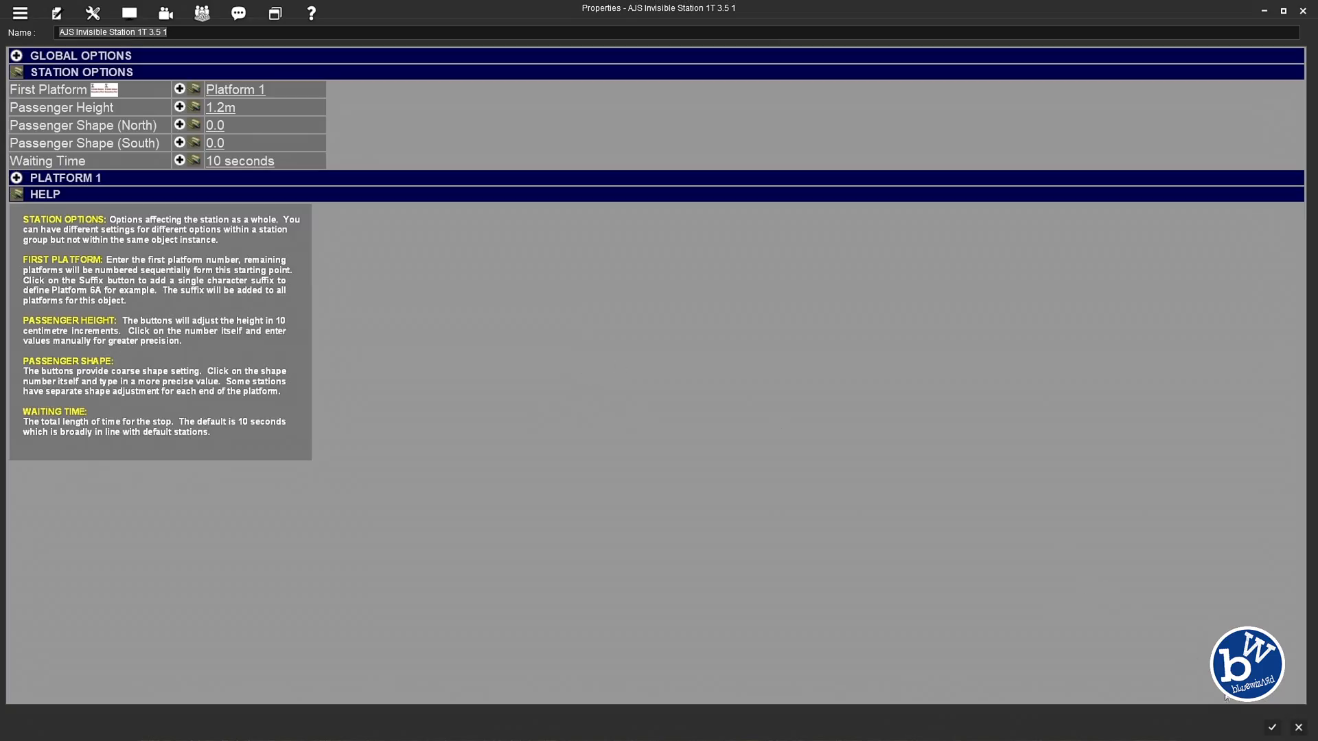
{"action": "left_click", "coordinate": [1272, 728]}
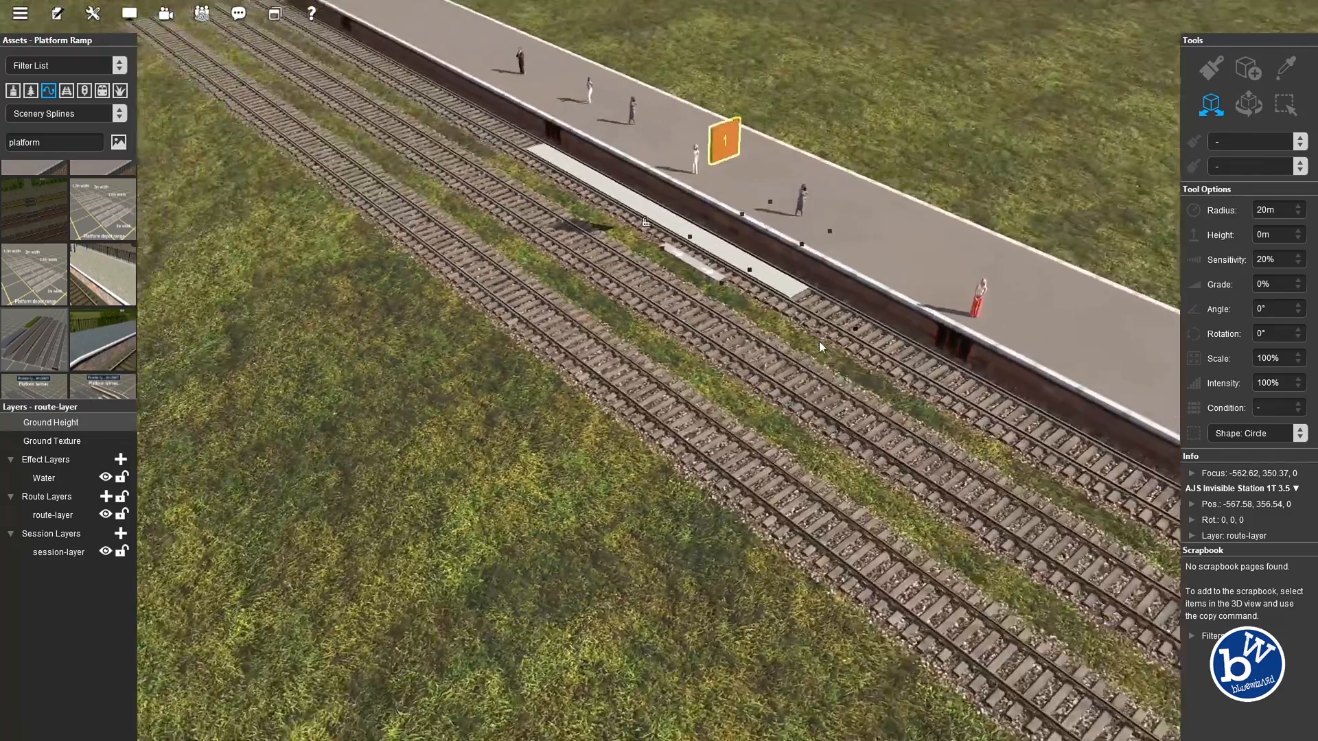
Set the AJS Invisible Station's Passenger Height to 1.3 m so the passengers stand on the platform surface
{"action": "right_click_drag", "start_coordinate": [818, 341], "coordinate": [603, 350]}
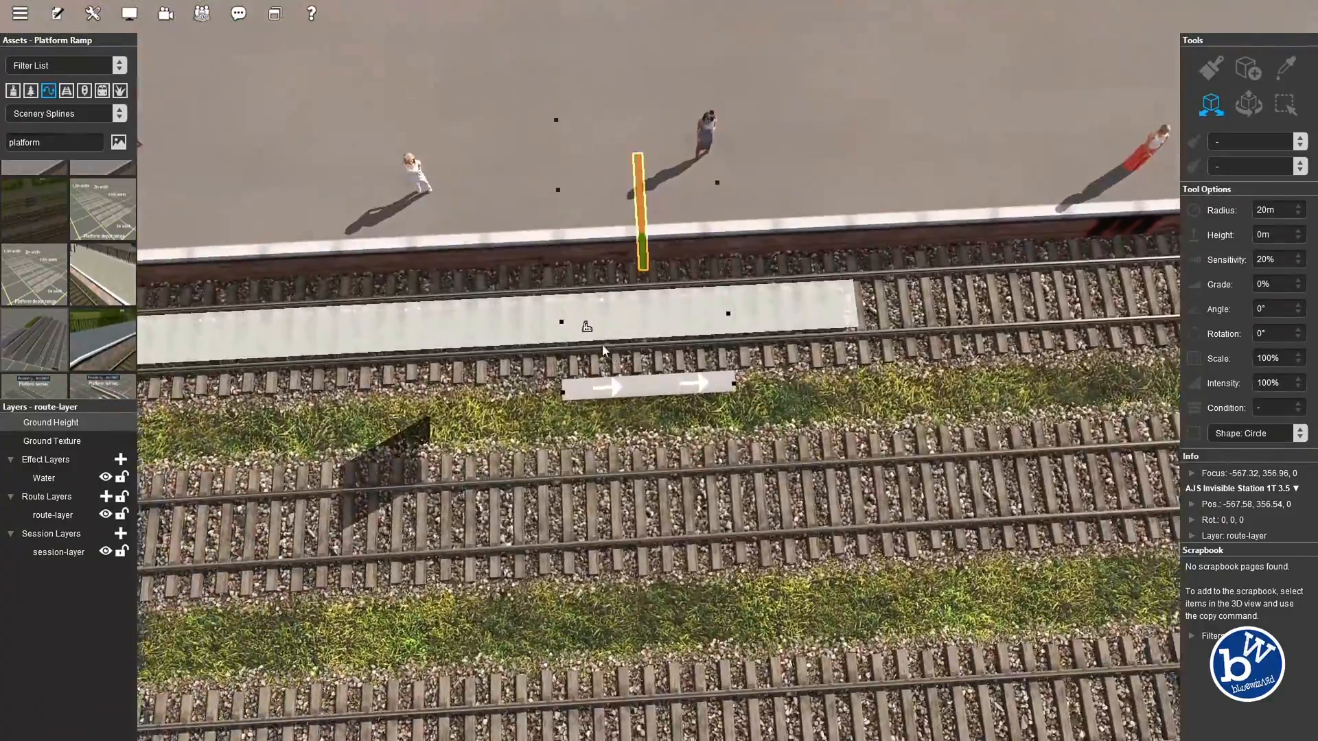
{"action": "right_click", "coordinate": [587, 331]}
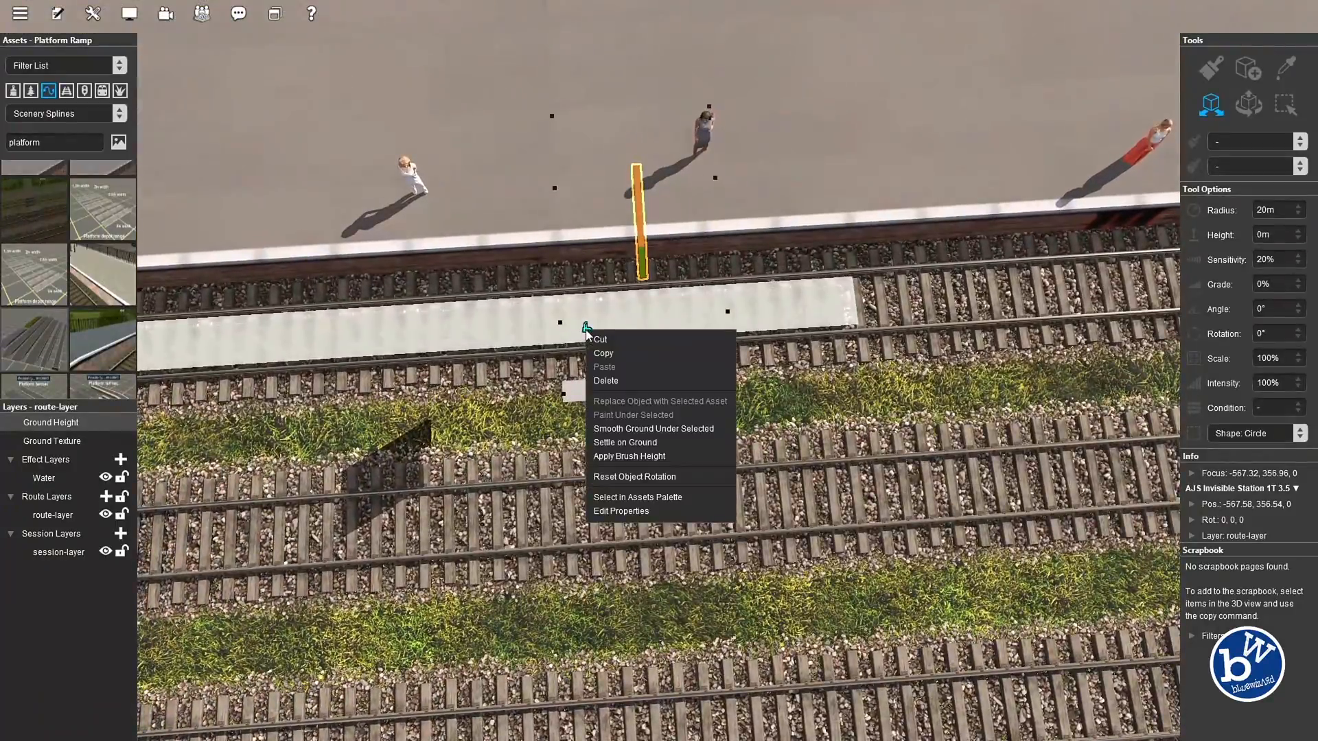
{"action": "left_click", "coordinate": [630, 522]}
{"action": "left_click", "coordinate": [222, 107]}
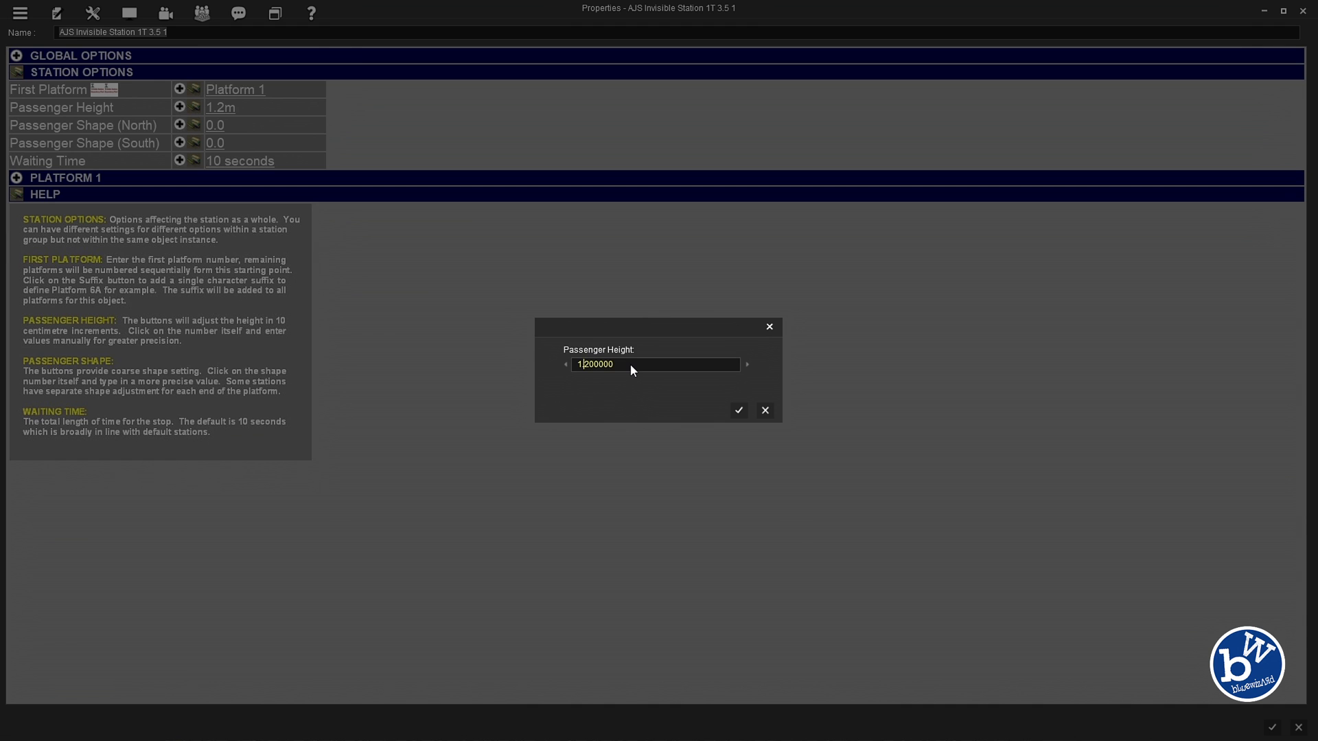
{"action": "key", "text": "BackSpace"}
{"action": "type", "text": "3"}
{"action": "left_click", "coordinate": [734, 411]}
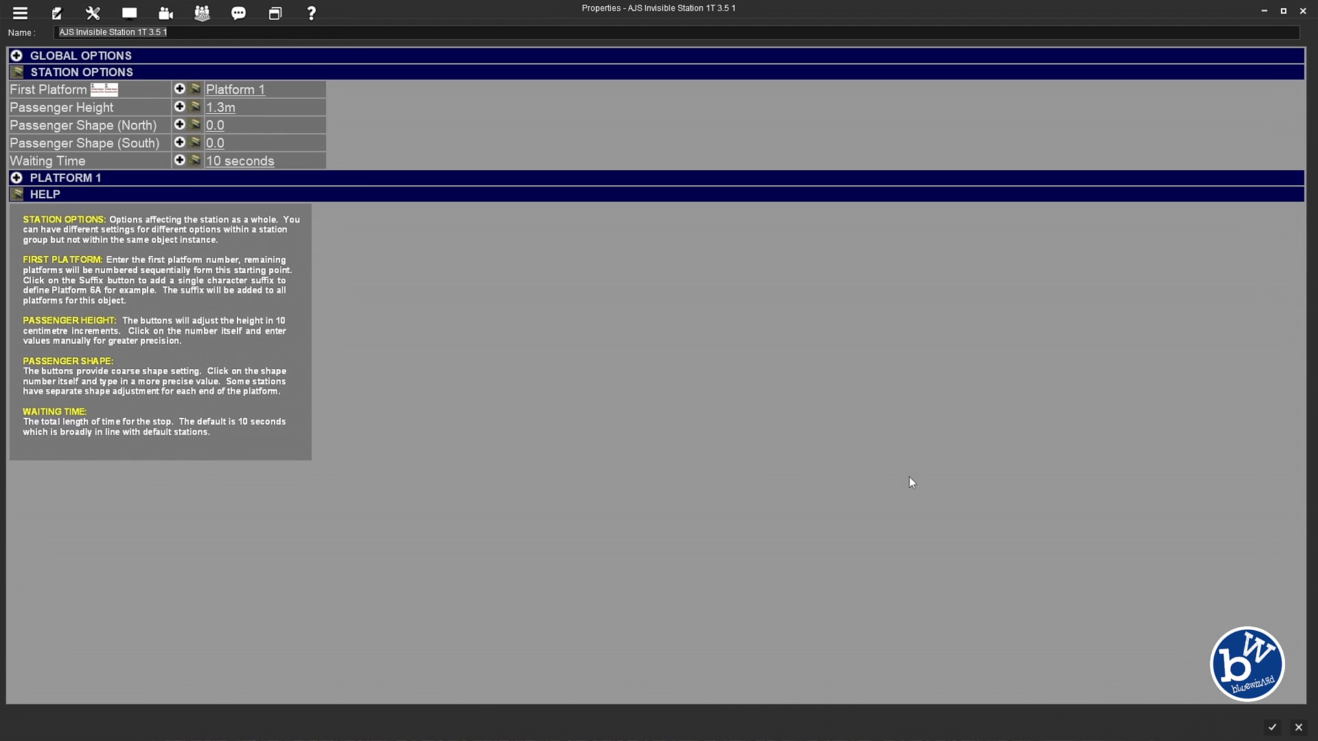
{"action": "left_click", "coordinate": [1270, 728]}
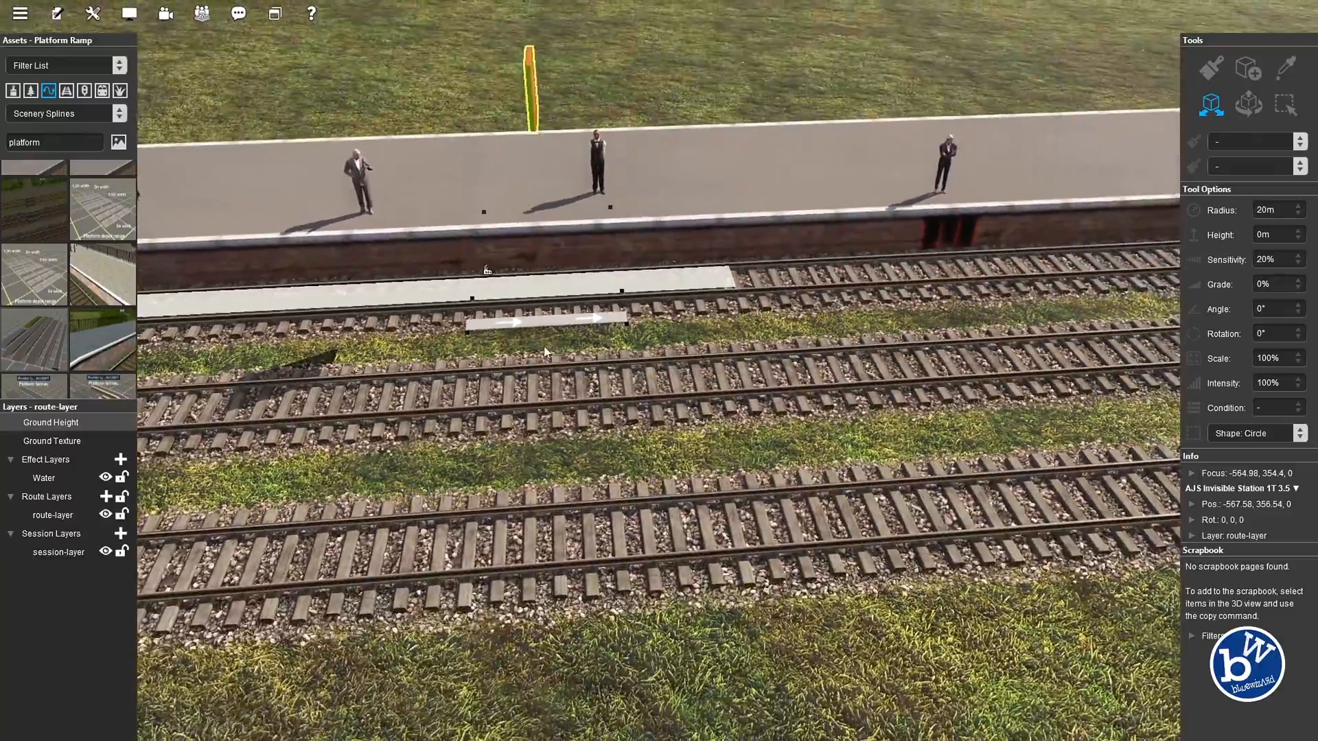
Search the Track Objects for "buffer"
{"action": "right_click_drag", "start_coordinate": [544, 348], "coordinate": [644, 365]}
{"action": "middle_click_drag", "start_coordinate": [644, 366], "coordinate": [595, 316]}
{"action": "scroll", "coordinate": [679, 397], "scroll_direction": "down", "scroll_amount": 5}
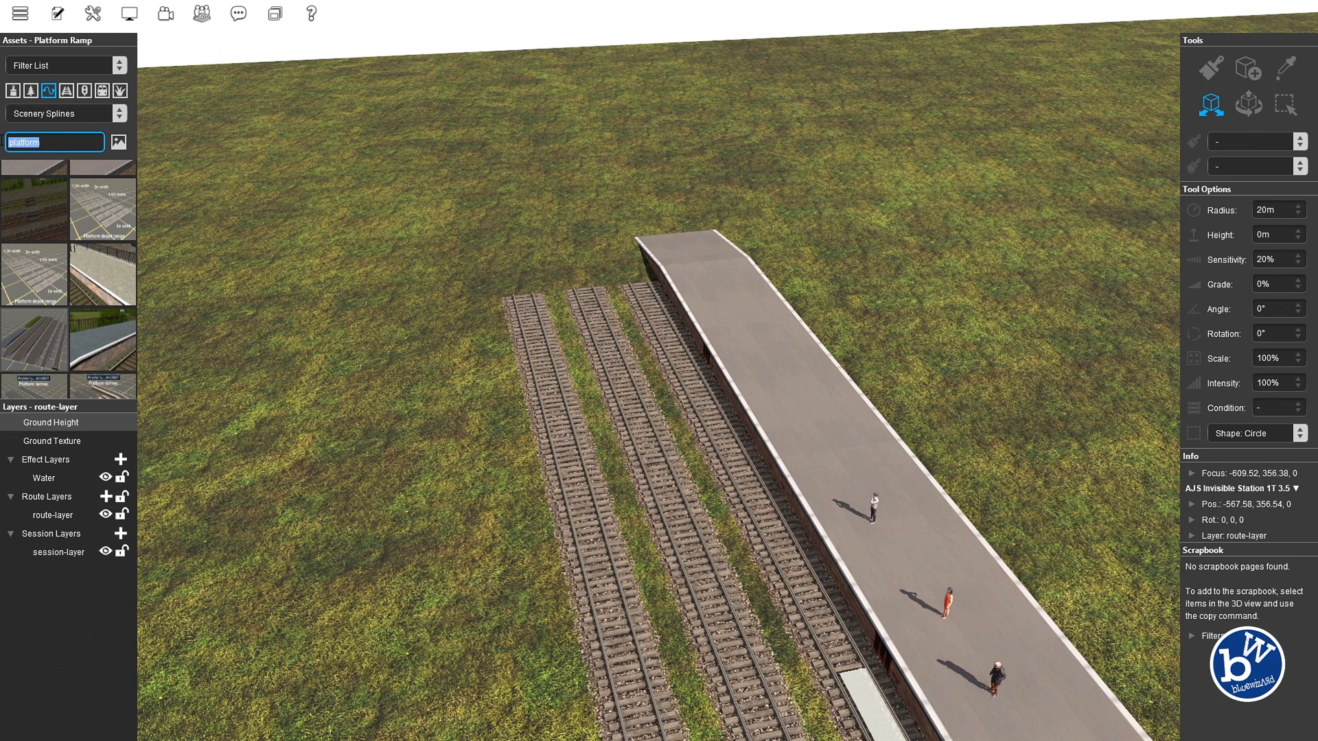
{"action": "type", "text": "buffer"}
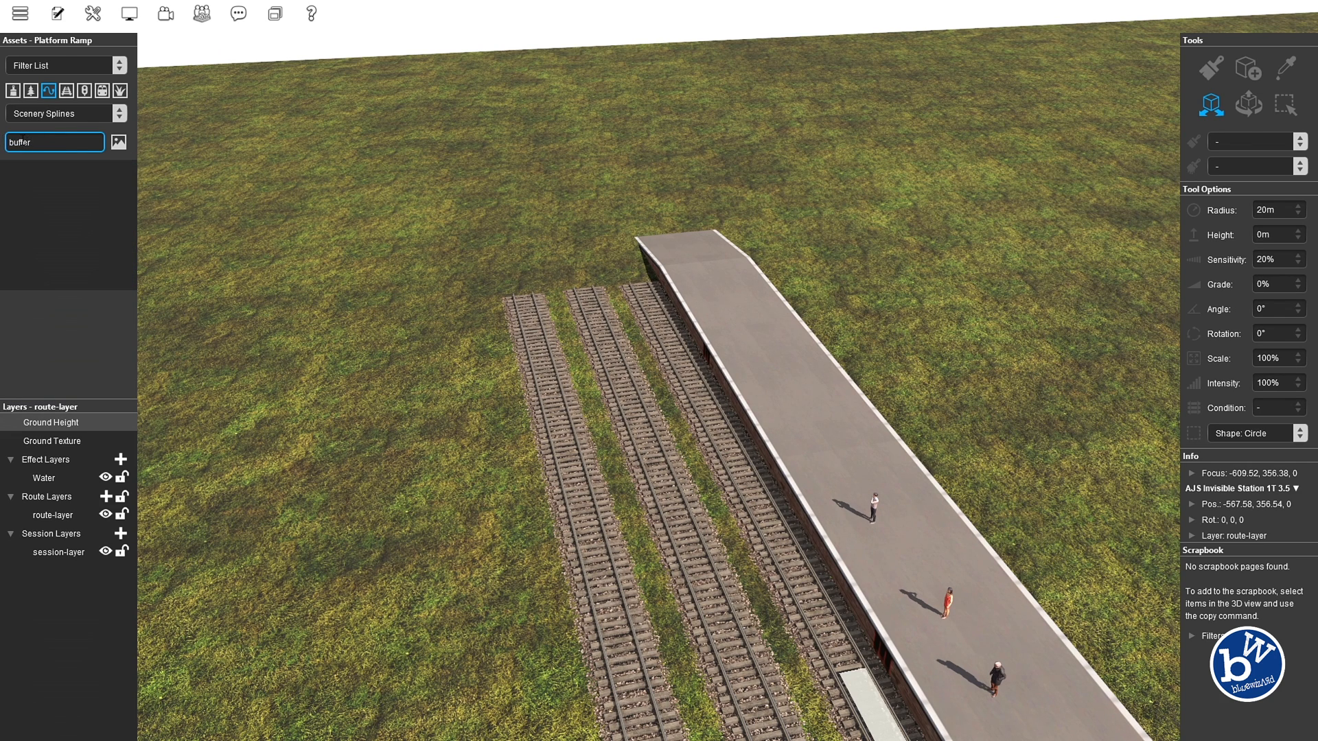
{"action": "left_click", "coordinate": [83, 92]}
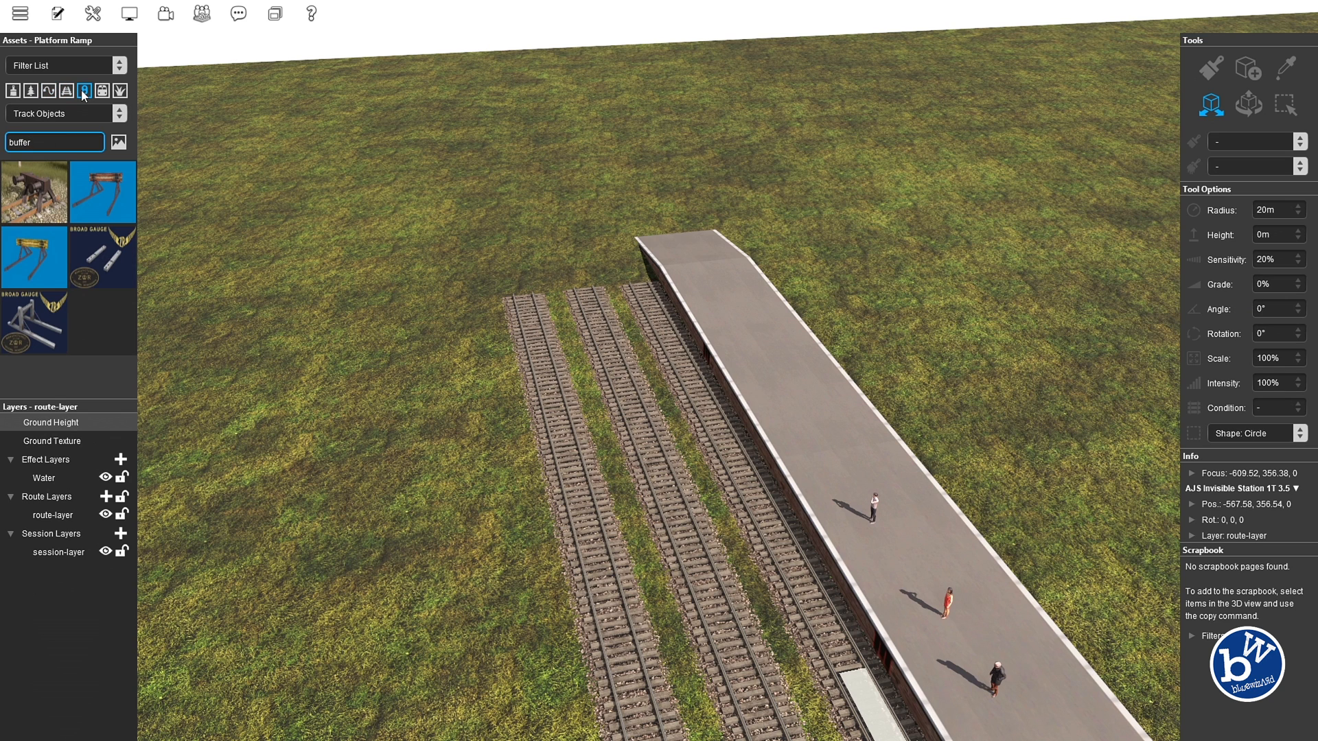
Check the asset details of Tside Rail End - Buffer Stop and VR Buffers - Baulks - 1
{"action": "double_click", "coordinate": [33, 210]}
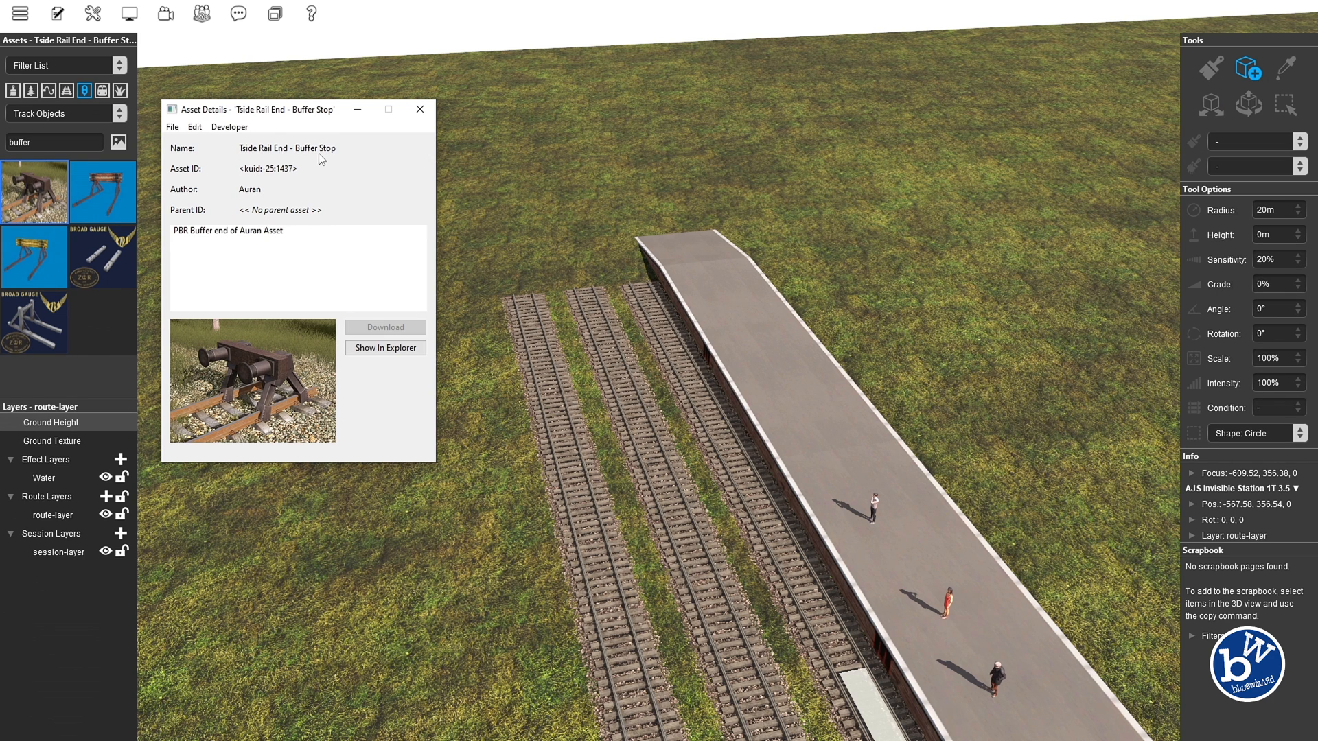
{"action": "left_click", "coordinate": [420, 109]}
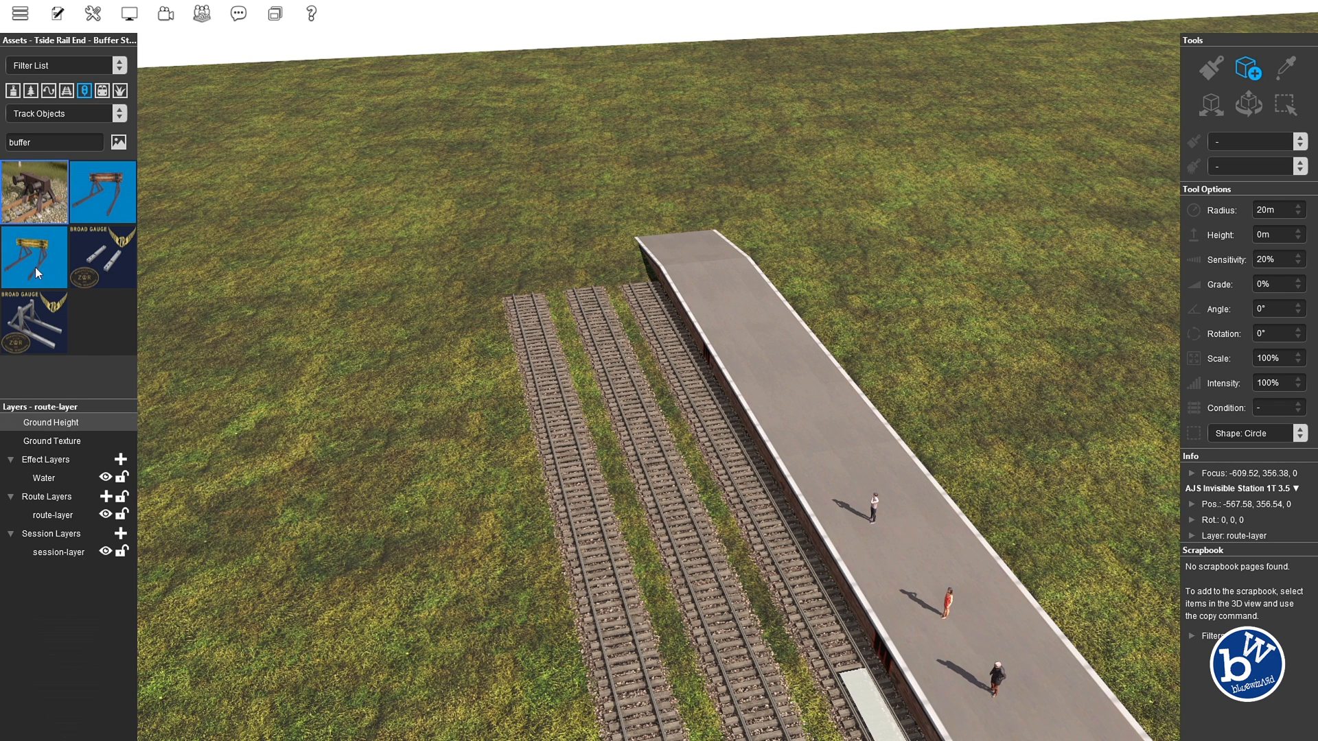
{"action": "double_click", "coordinate": [103, 257]}
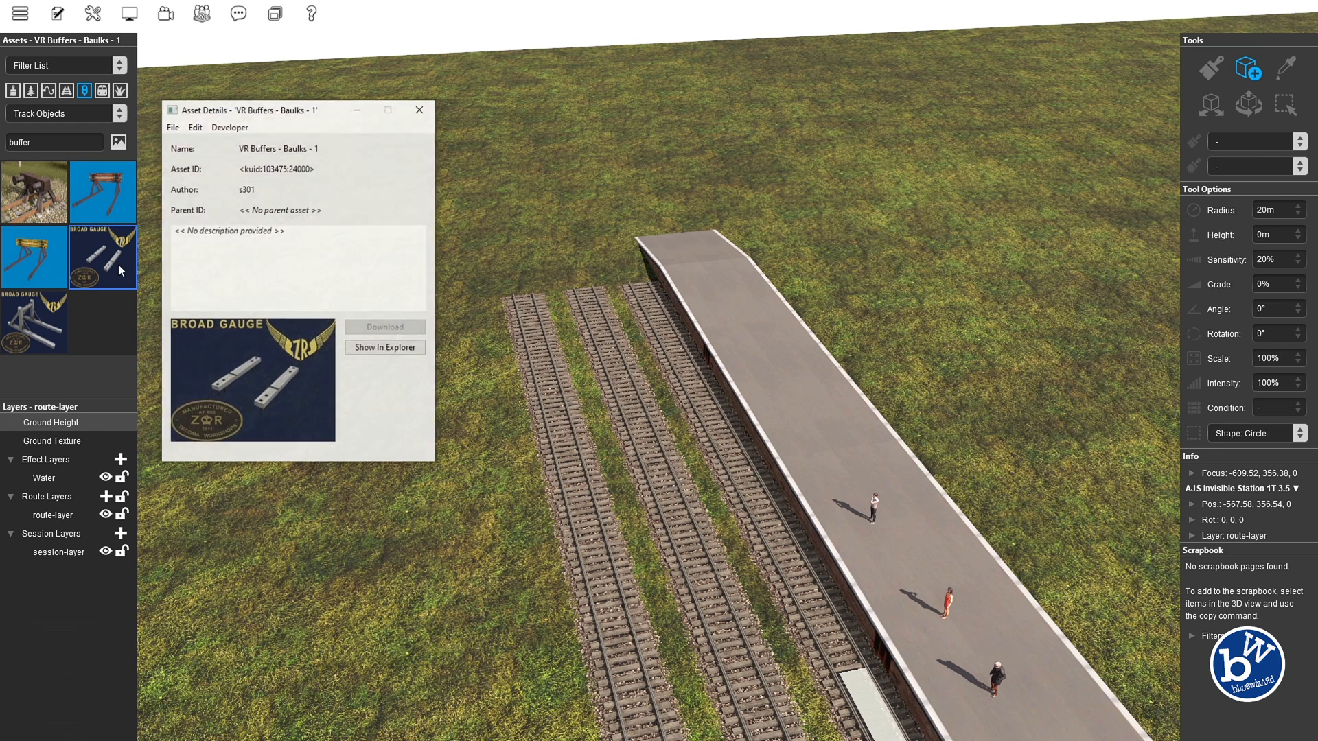
{"action": "left_click", "coordinate": [420, 110]}
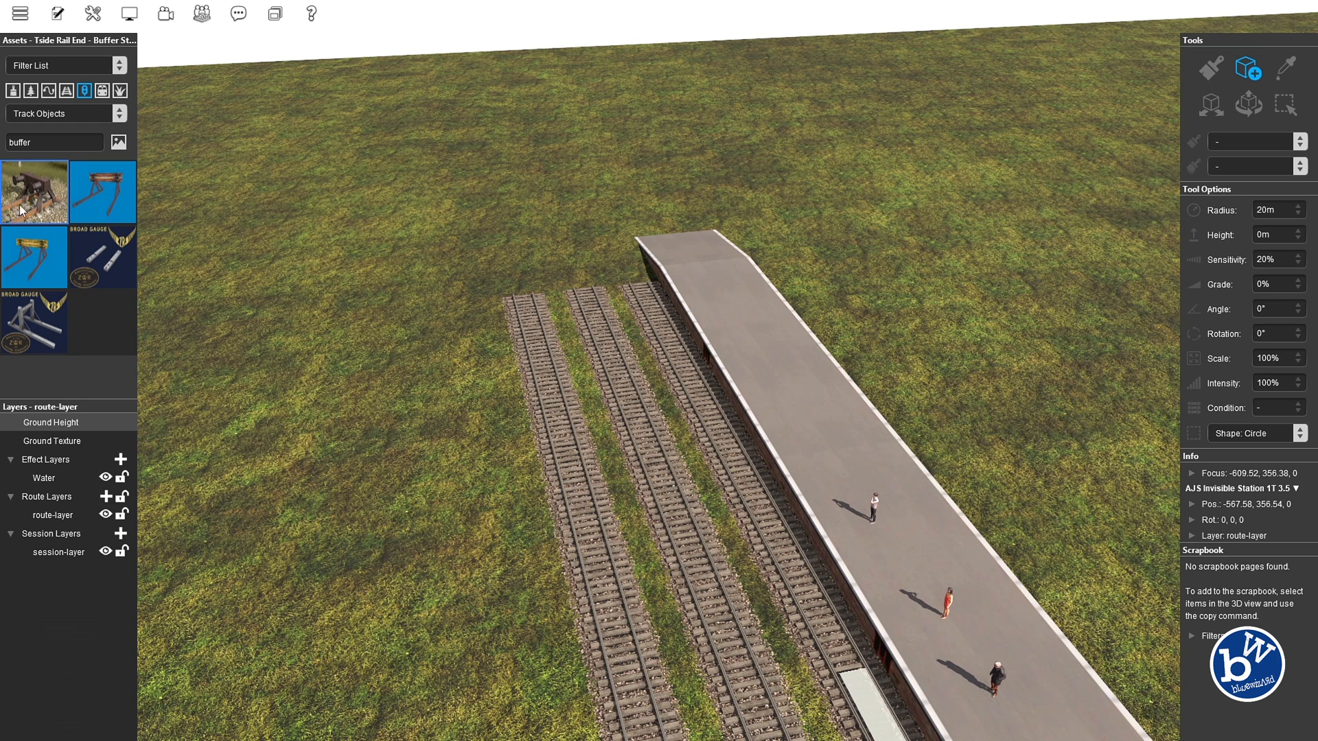
Place a Tside Rail End - Buffer Stop at the end of each of the three parallel tracks
{"action": "scroll", "coordinate": [498, 313], "scroll_direction": "up", "scroll_amount": 10}
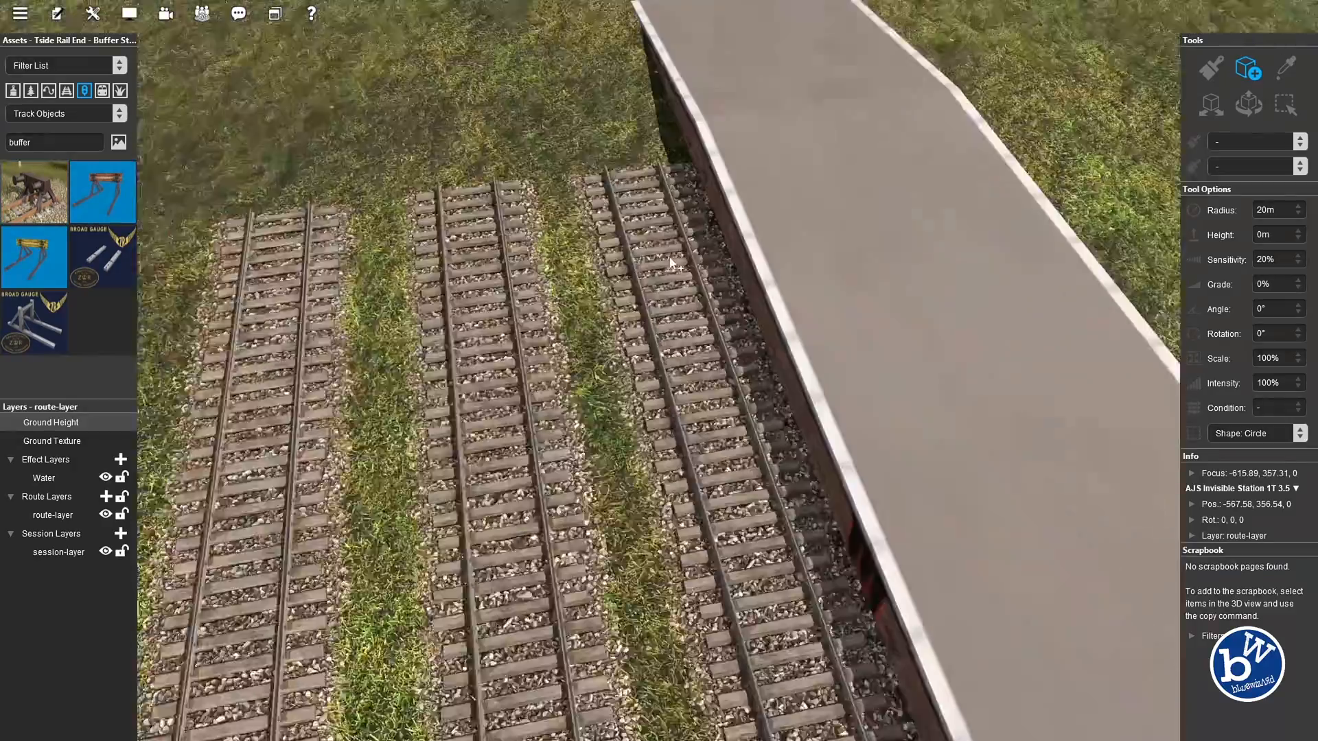
{"action": "scroll", "coordinate": [671, 263], "scroll_direction": "down", "scroll_amount": 3}
{"action": "left_click", "coordinate": [665, 294]}
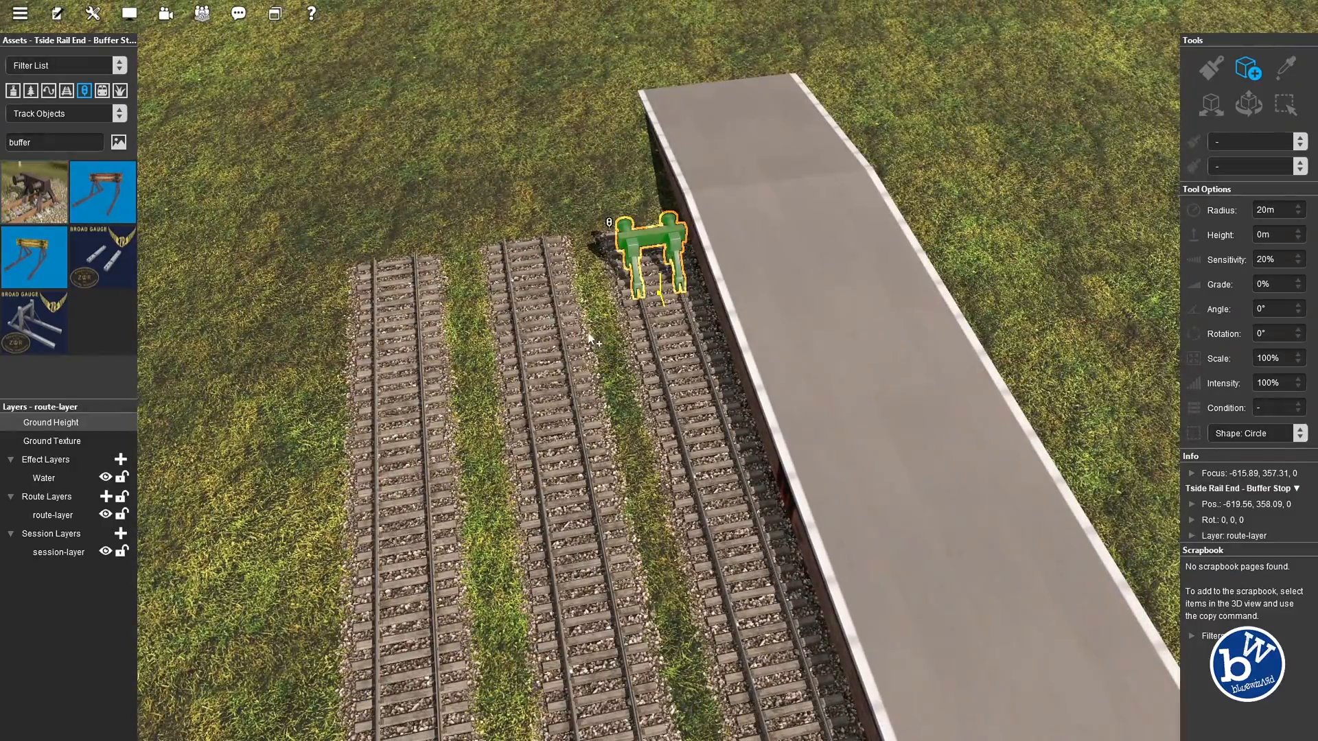
{"action": "key", "text": "Left"}
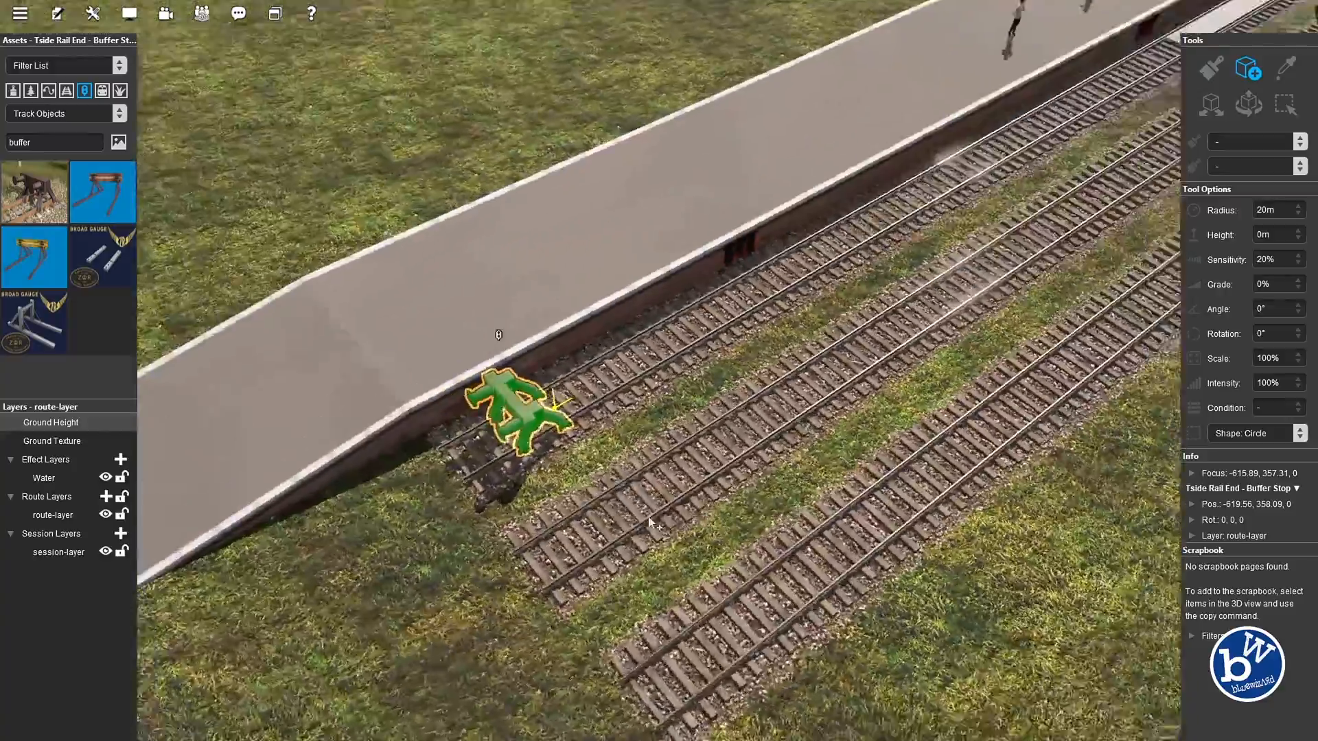
{"action": "left_click", "coordinate": [676, 520]}
{"action": "left_click", "coordinate": [675, 519]}
{"action": "scroll", "coordinate": [620, 430], "scroll_direction": "down", "scroll_amount": 5}
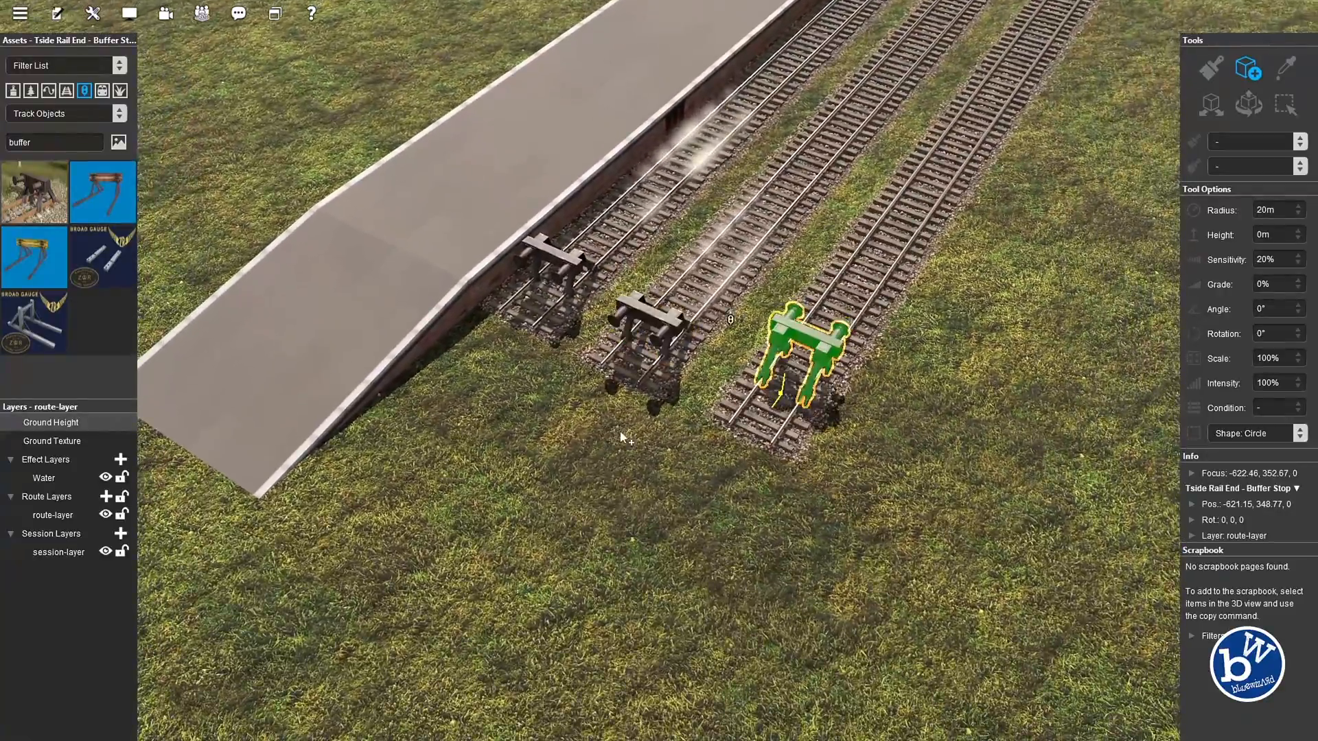
Select the middle track's buffer stop and shift it slightly along its rails
{"action": "right_click_drag", "start_coordinate": [619, 433], "coordinate": [943, 346]}
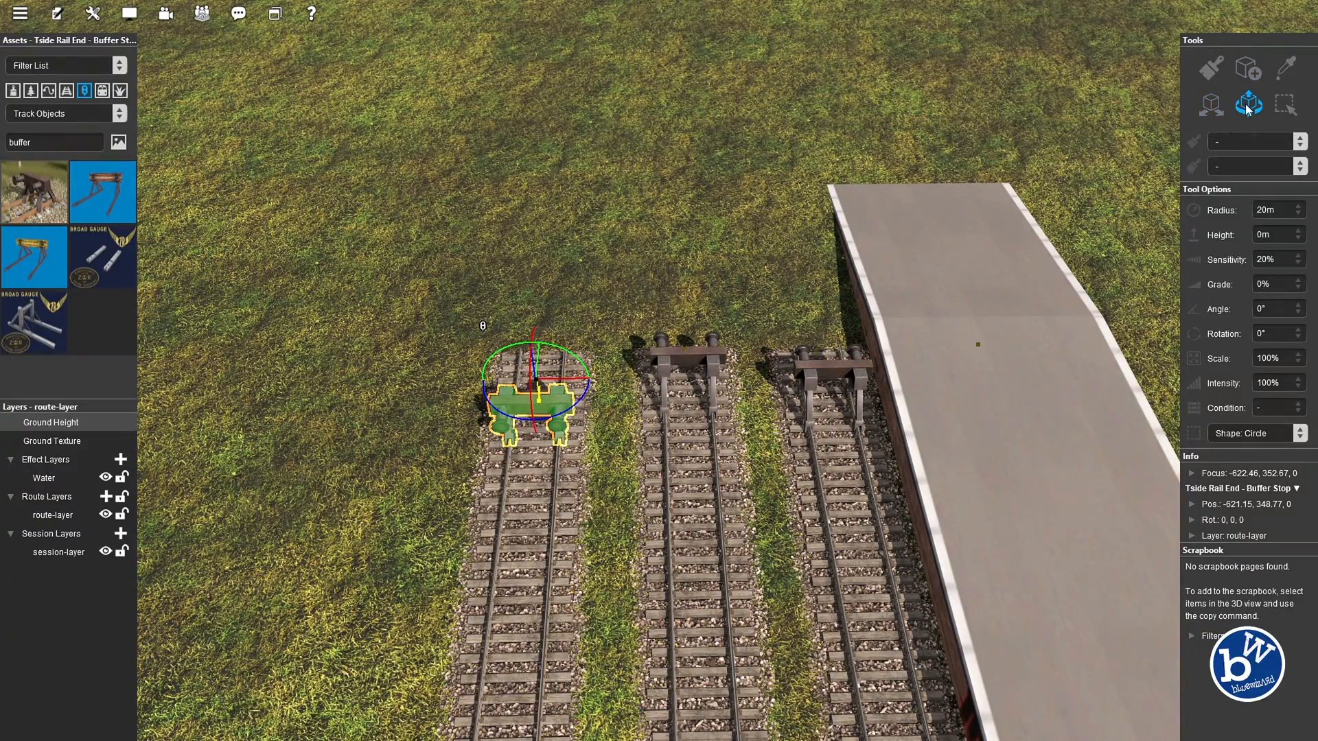
{"action": "left_click", "coordinate": [708, 357]}
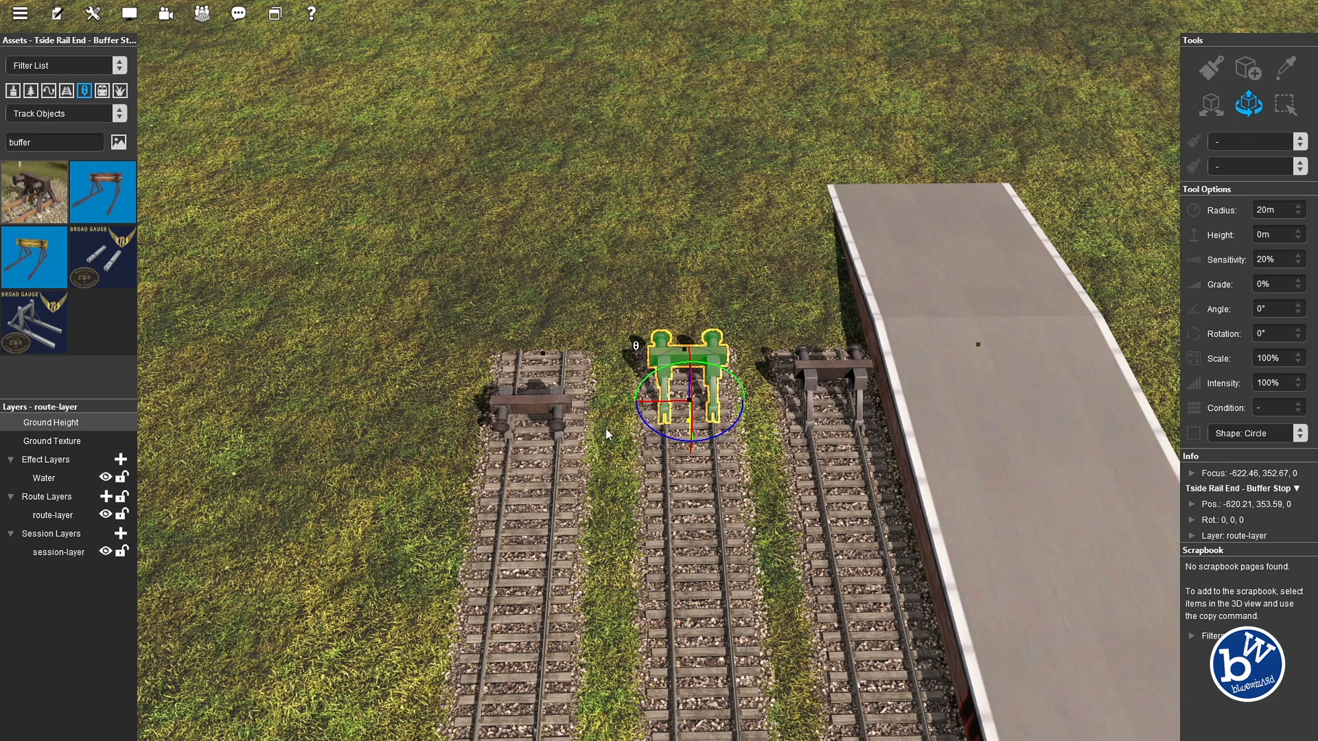
{"action": "right_click_drag", "start_coordinate": [643, 431], "coordinate": [717, 408]}
{"action": "scroll", "coordinate": [687, 453], "scroll_direction": "up", "scroll_amount": 4}
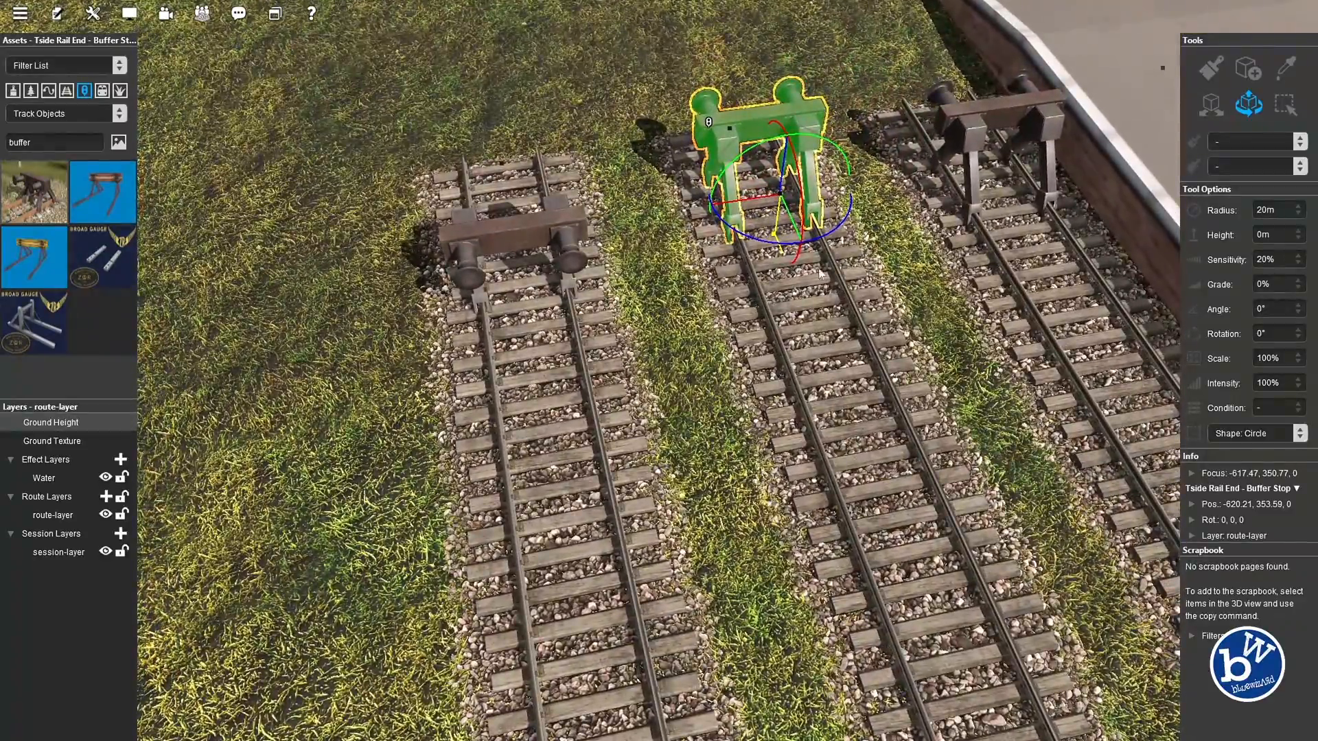
{"action": "left_click", "coordinate": [1208, 114]}
{"action": "right_click_drag", "start_coordinate": [770, 124], "coordinate": [750, 180]}
{"action": "left_click_drag", "start_coordinate": [750, 182], "coordinate": [749, 221]}
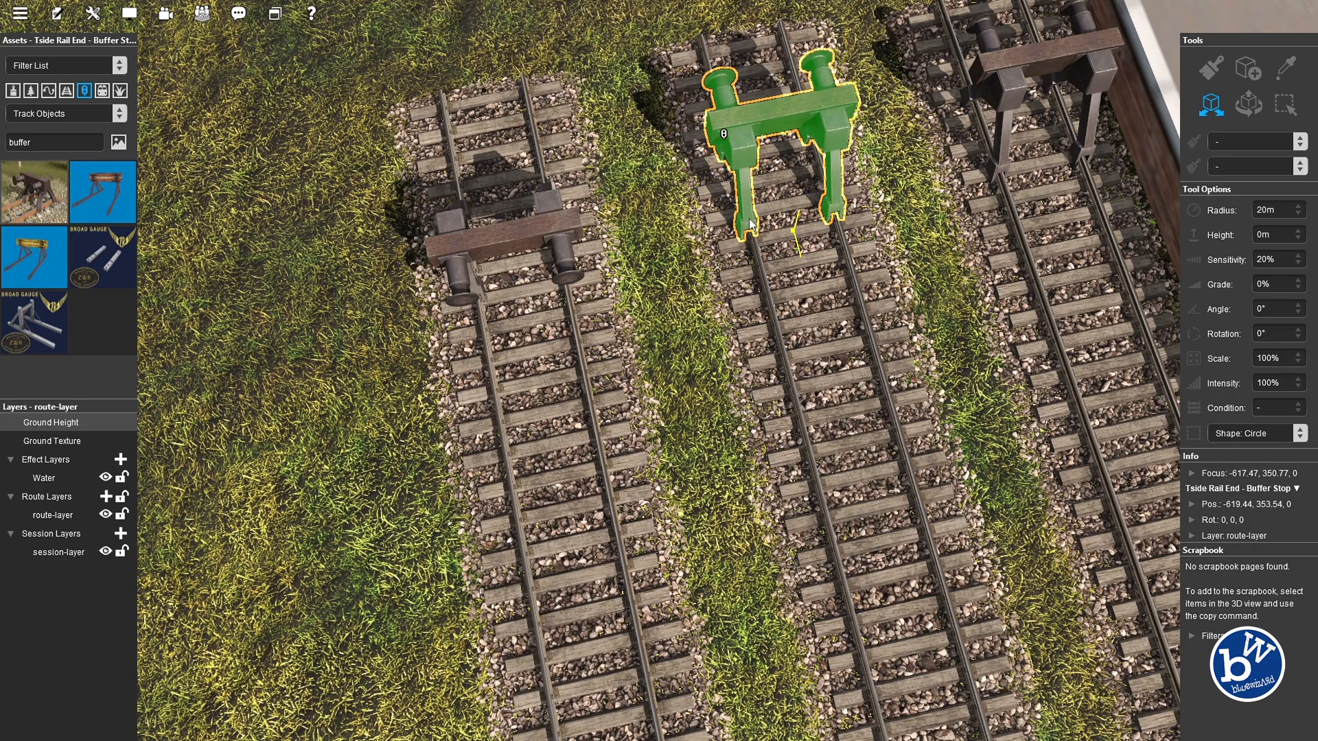
Select all three buffer stops and apply Rotate Trackside to them together
{"action": "right_click_drag", "start_coordinate": [750, 222], "coordinate": [645, 210]}
{"action": "double_click", "coordinate": [736, 180]}
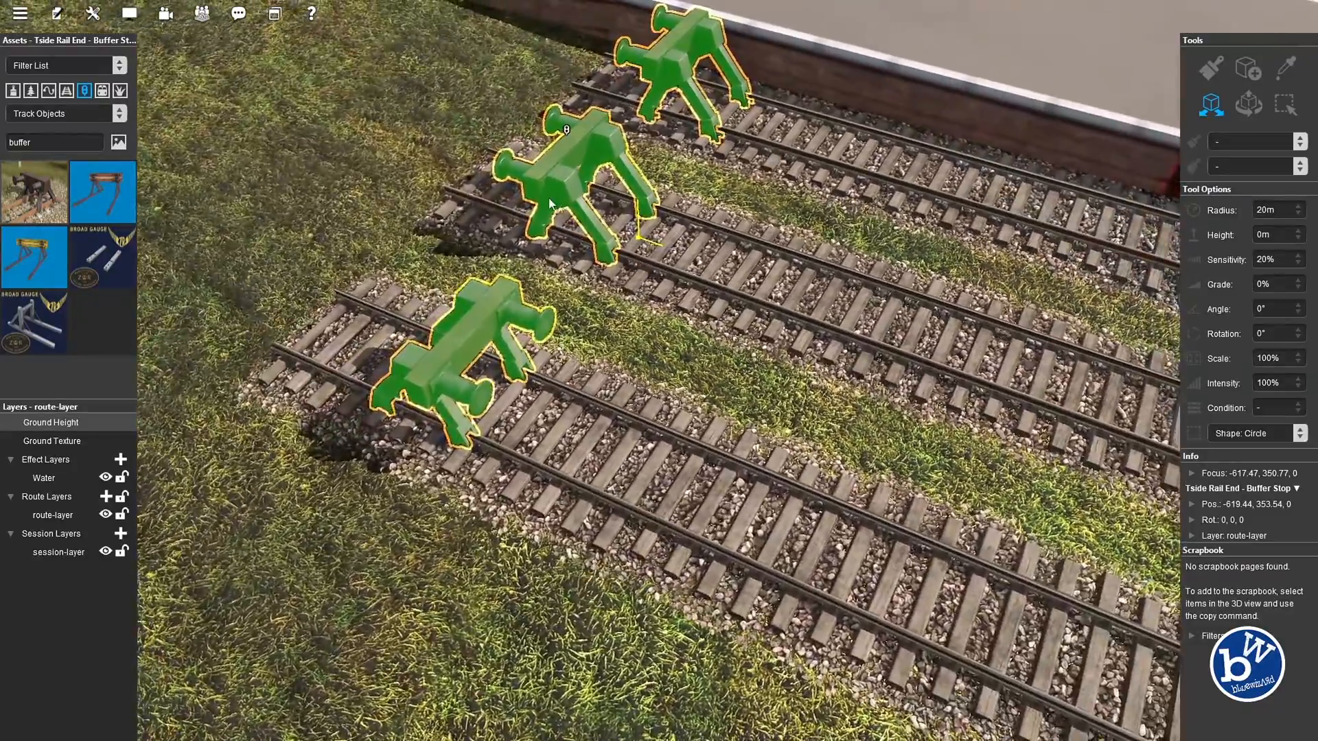
{"action": "right_click", "coordinate": [645, 209]}
{"action": "right_click_drag", "start_coordinate": [666, 356], "coordinate": [582, 320]}
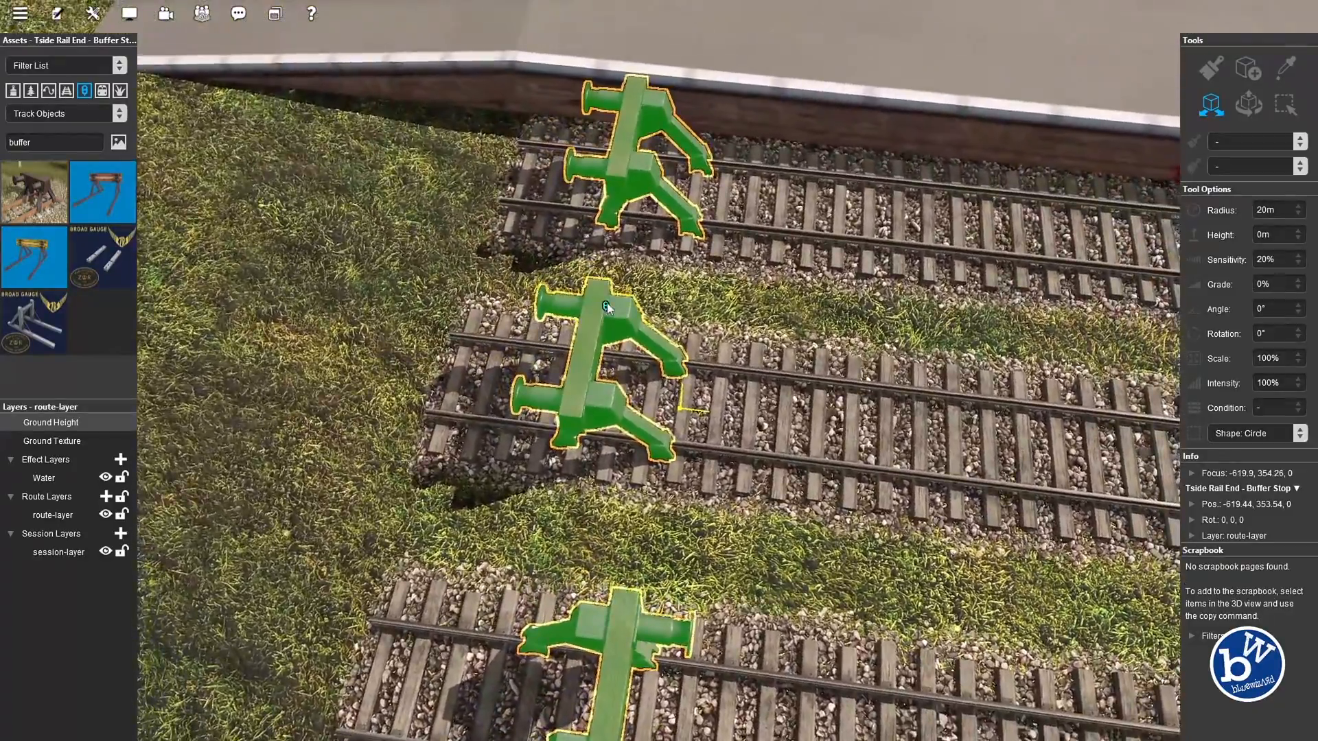
{"action": "right_click", "coordinate": [607, 303]}
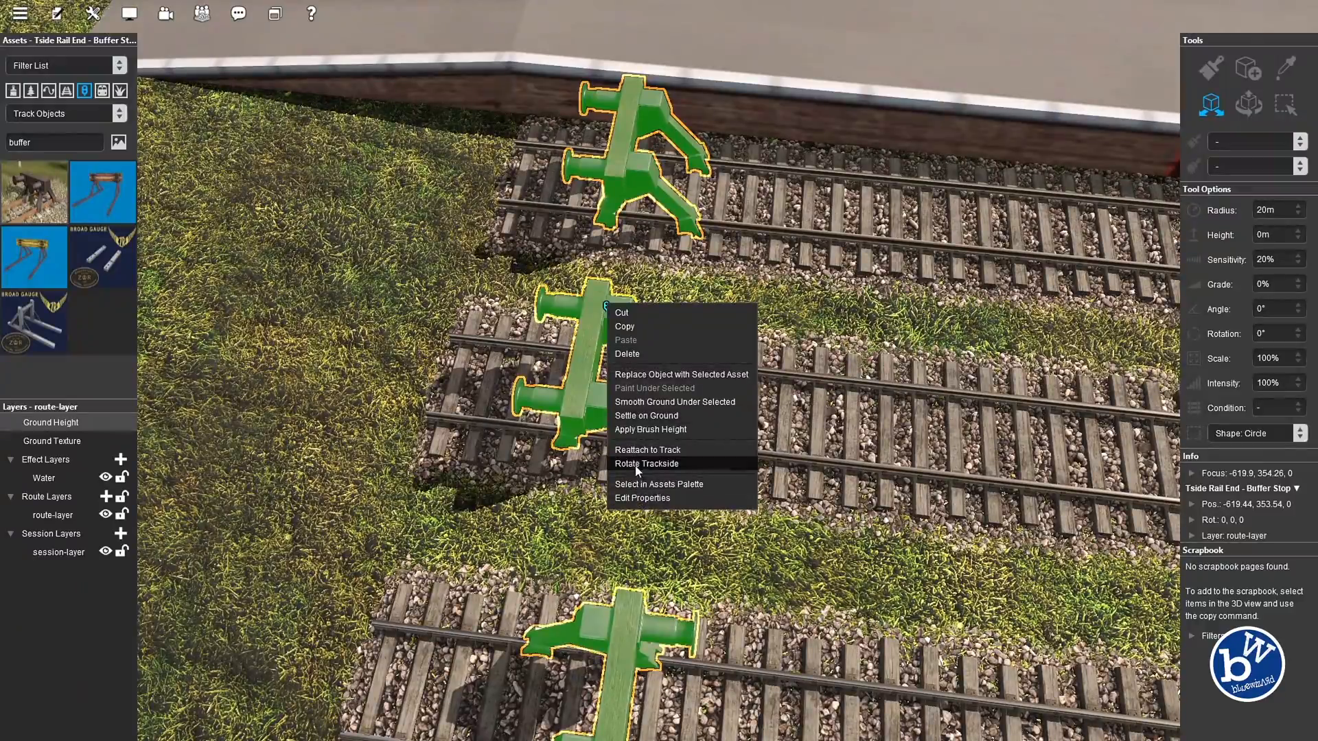
{"action": "left_click", "coordinate": [643, 464]}
{"action": "right_click_drag", "start_coordinate": [644, 466], "coordinate": [601, 584]}
{"action": "right_click", "coordinate": [556, 591]}
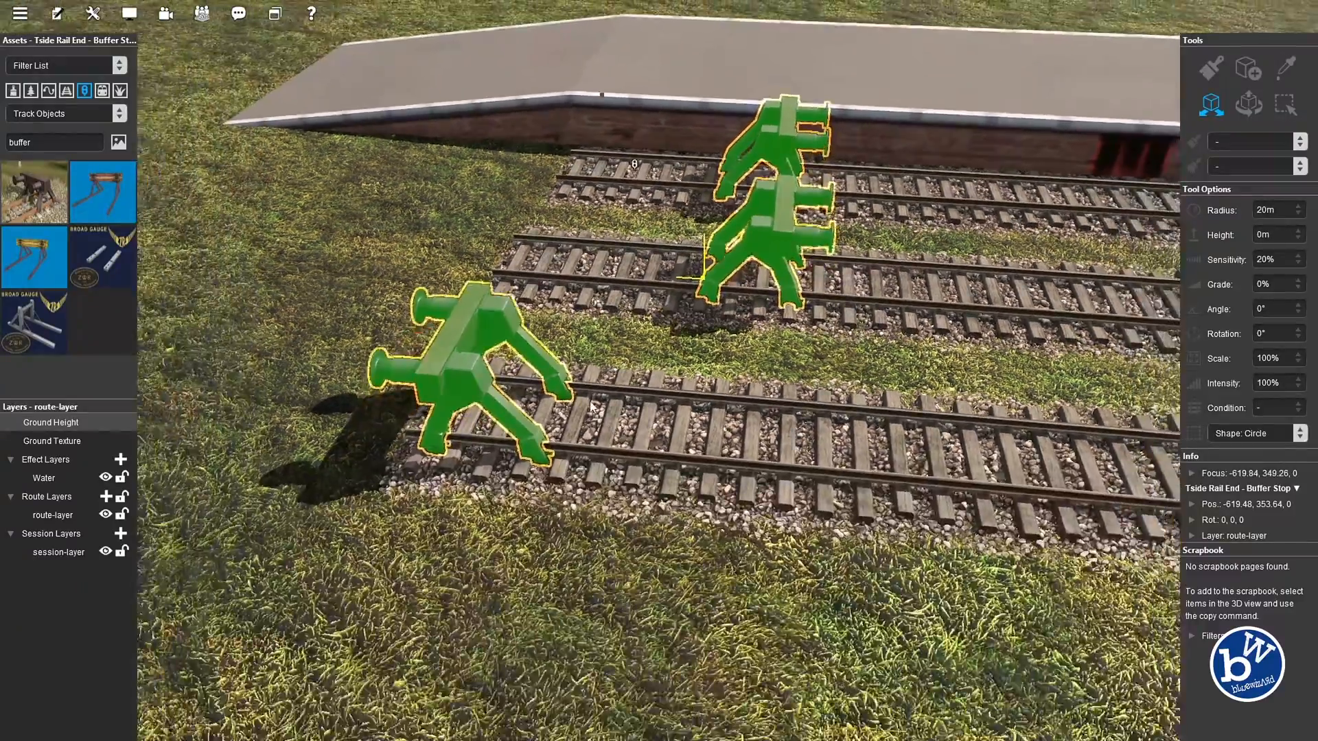
Apply Rotate Trackside to only the buffer stop on the track farthest from the platform
{"action": "right_click_drag", "start_coordinate": [549, 466], "coordinate": [528, 336]}
{"action": "left_click", "coordinate": [439, 517]}
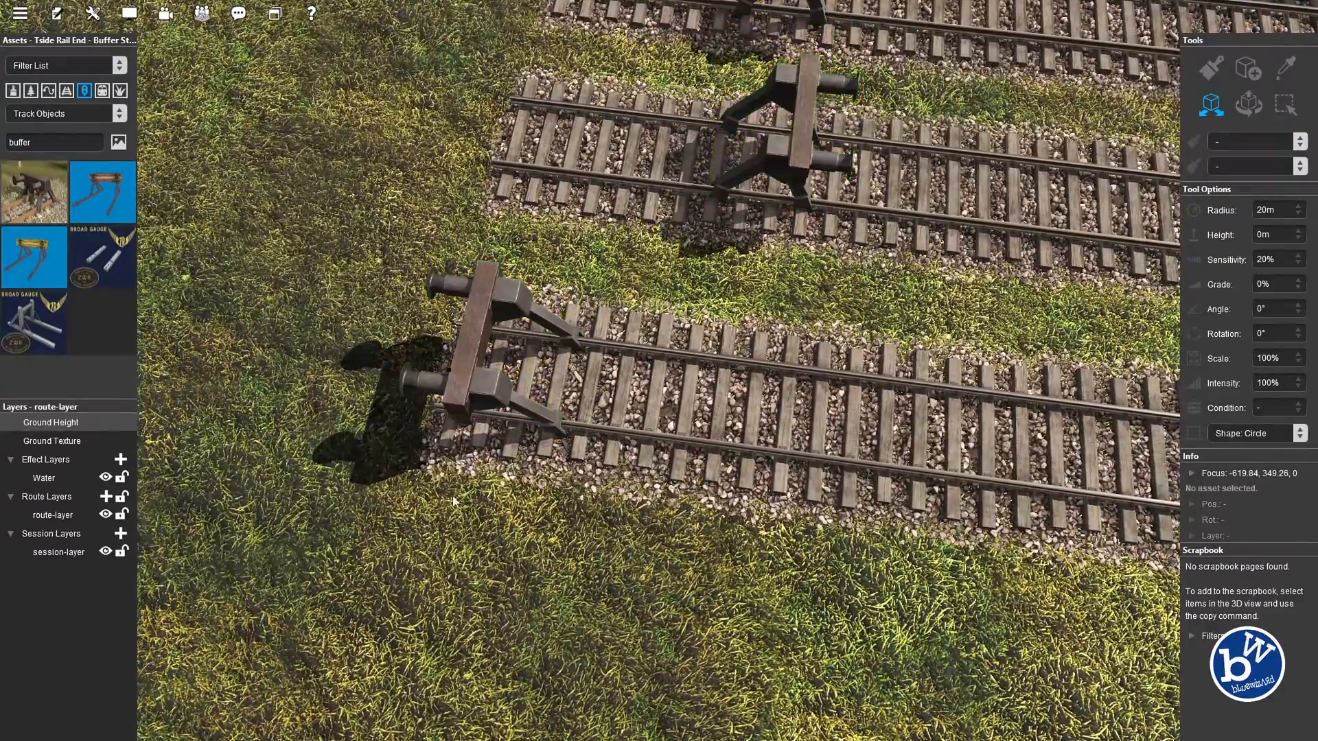
{"action": "double_click", "coordinate": [468, 389]}
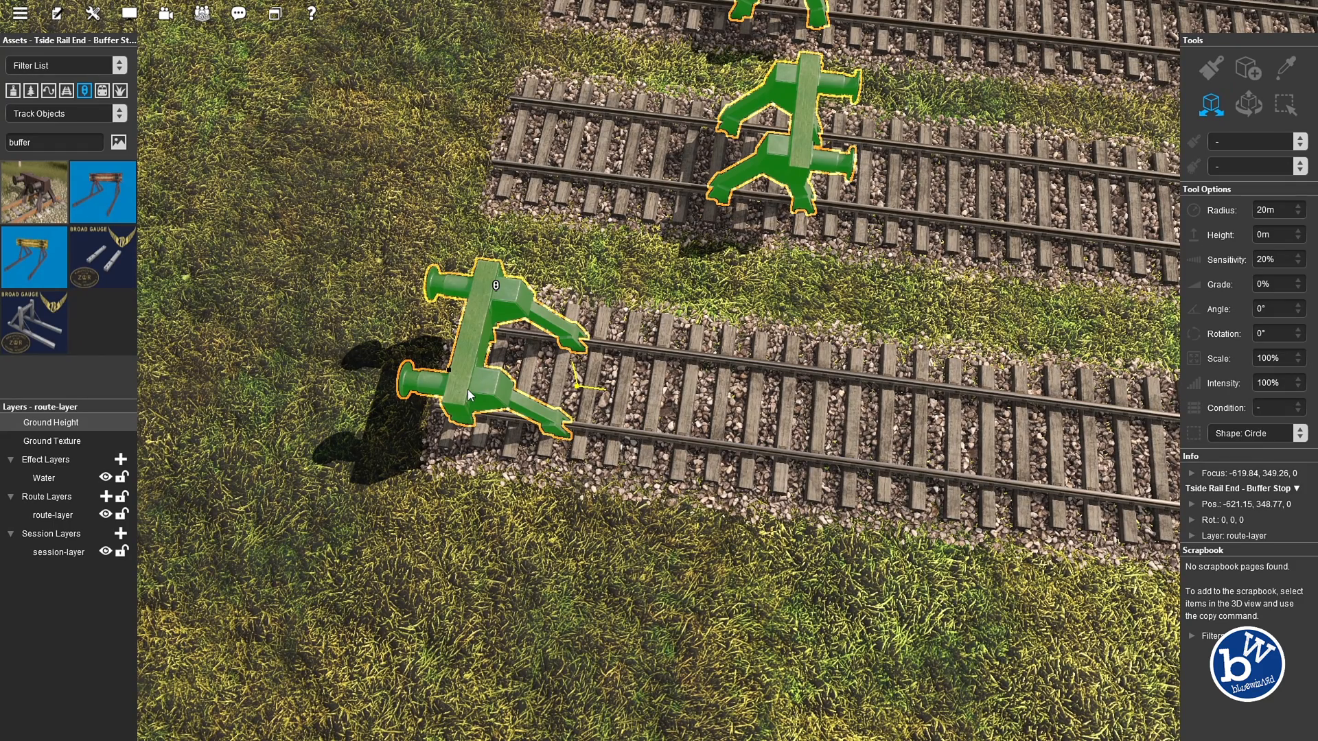
{"action": "left_click", "coordinate": [505, 410]}
{"action": "left_click", "coordinate": [479, 370]}
{"action": "right_click", "coordinate": [497, 283]}
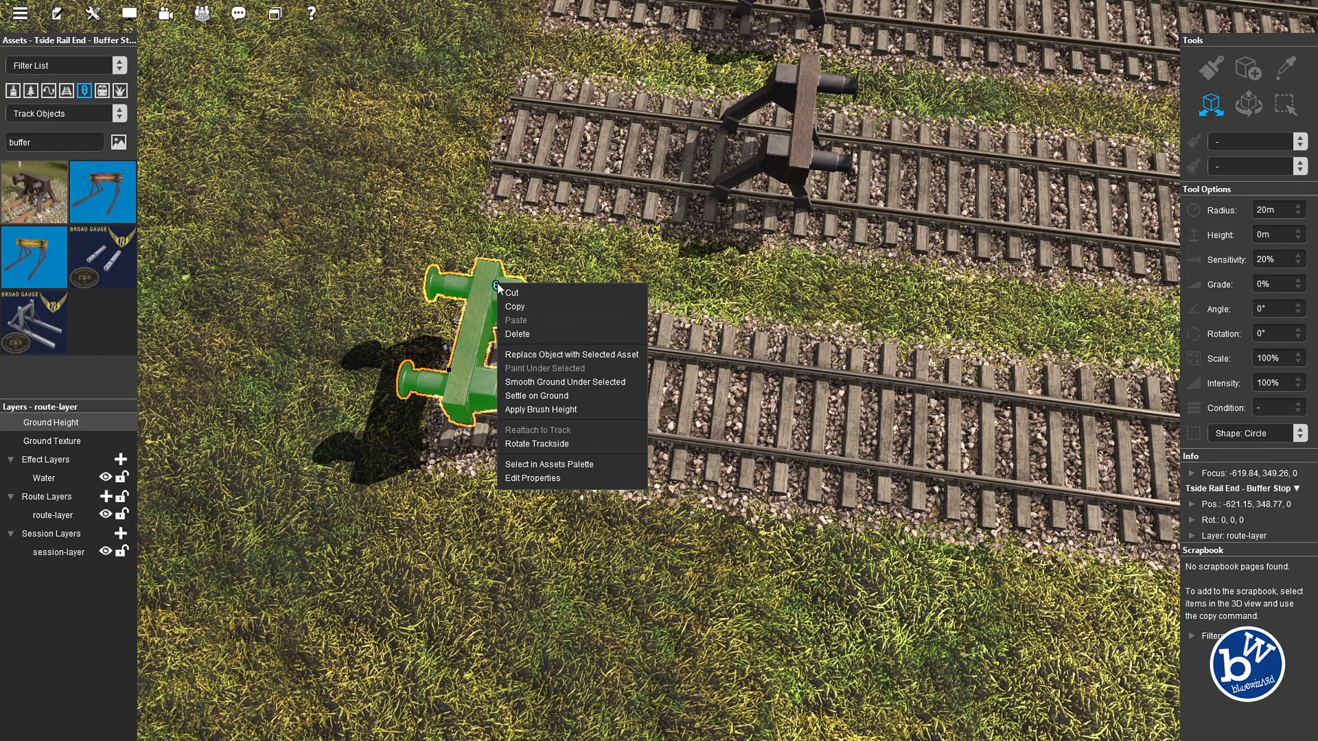
{"action": "left_click", "coordinate": [537, 444]}
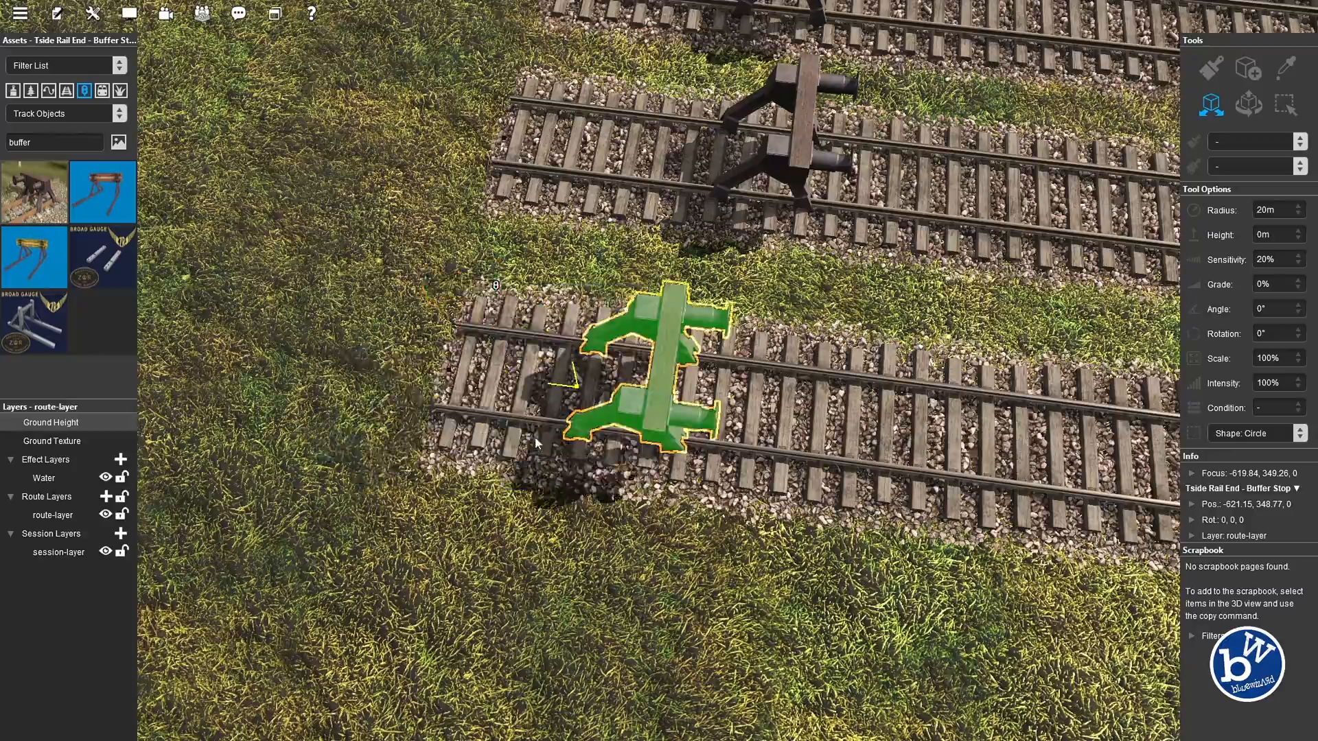
Slide the outer track's buffer stop along the rails toward the track end, in line with the other two
{"action": "right_click_drag", "start_coordinate": [670, 381], "coordinate": [794, 303]}
{"action": "scroll", "coordinate": [793, 307], "scroll_direction": "down", "scroll_amount": 3}
{"action": "right_click_drag", "start_coordinate": [1027, 167], "coordinate": [981, 254]}
{"action": "left_click_drag", "start_coordinate": [733, 346], "coordinate": [691, 342]}
Search the Scenery Objects for "station"
{"action": "left_click", "coordinate": [826, 192]}
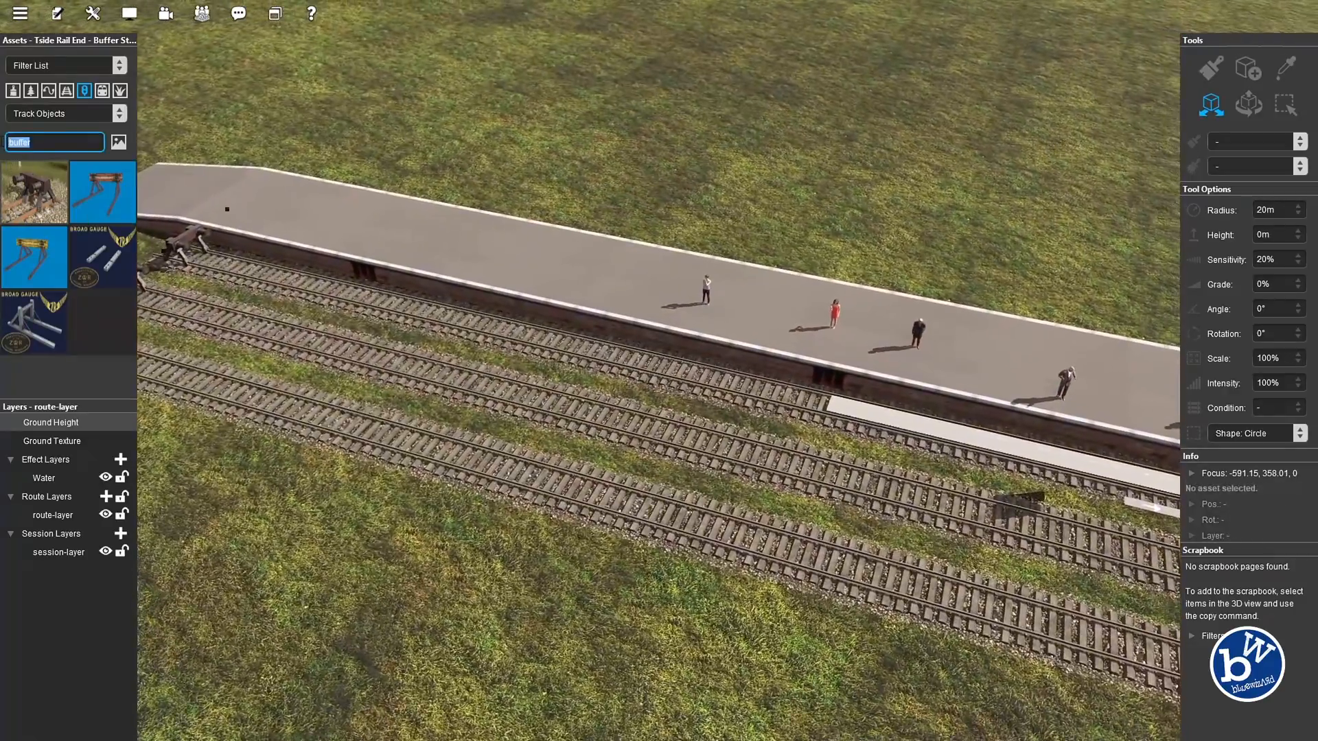
{"action": "type", "text": "station"}
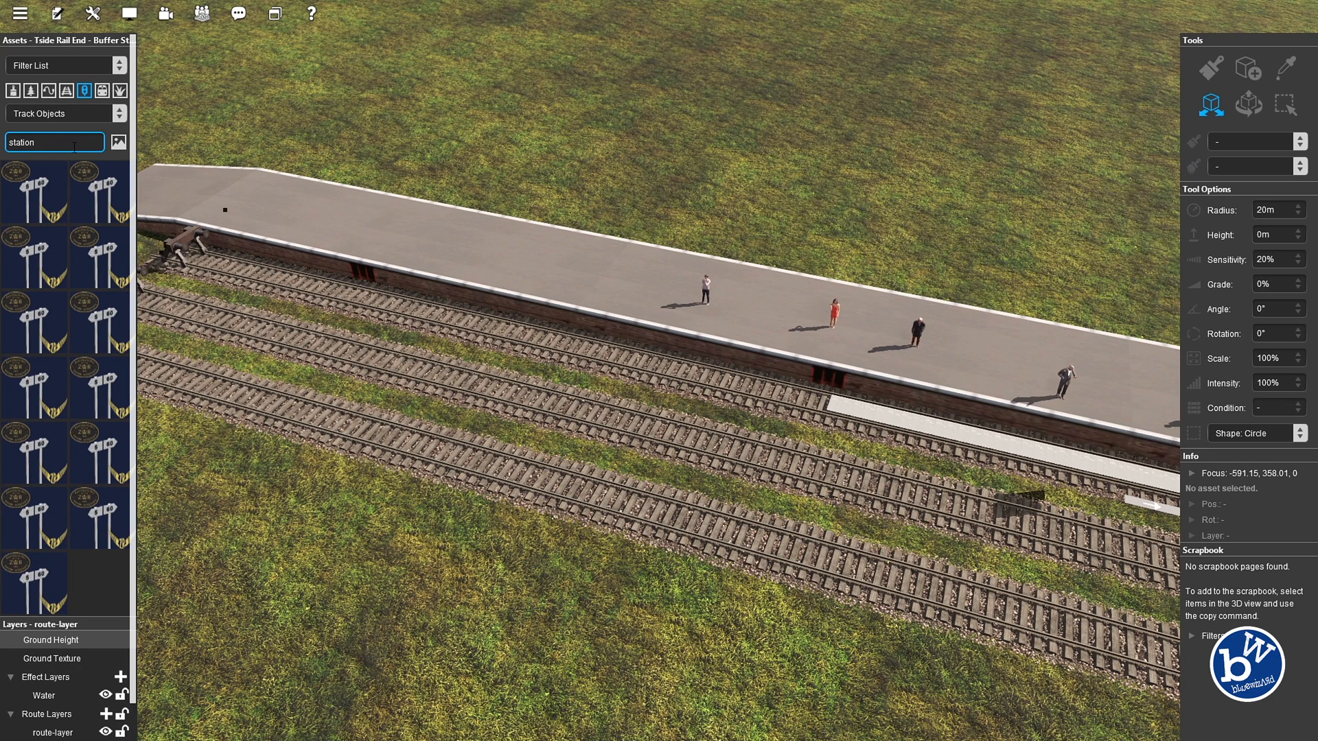
{"action": "left_click", "coordinate": [32, 93]}
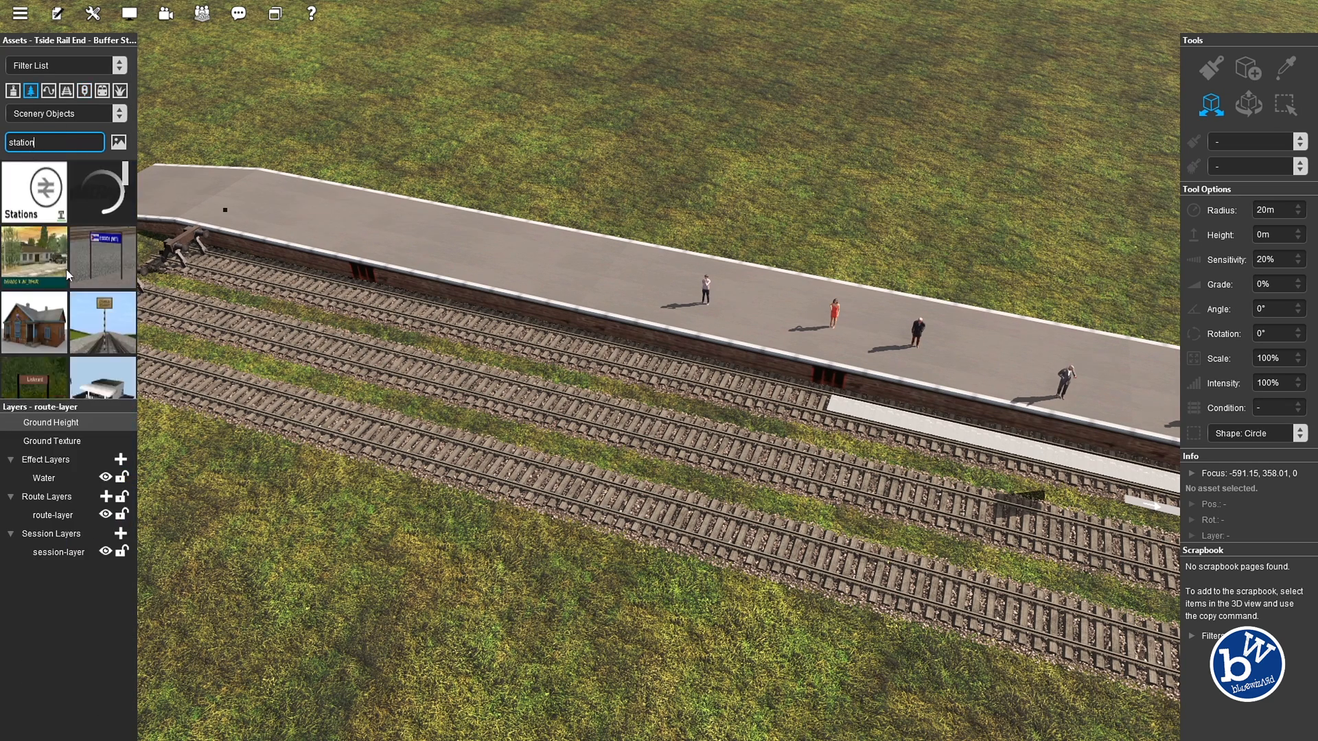
Try the BM Parma station house behind the platform, then delete it
{"action": "left_click", "coordinate": [47, 320]}
{"action": "left_click", "coordinate": [522, 188]}
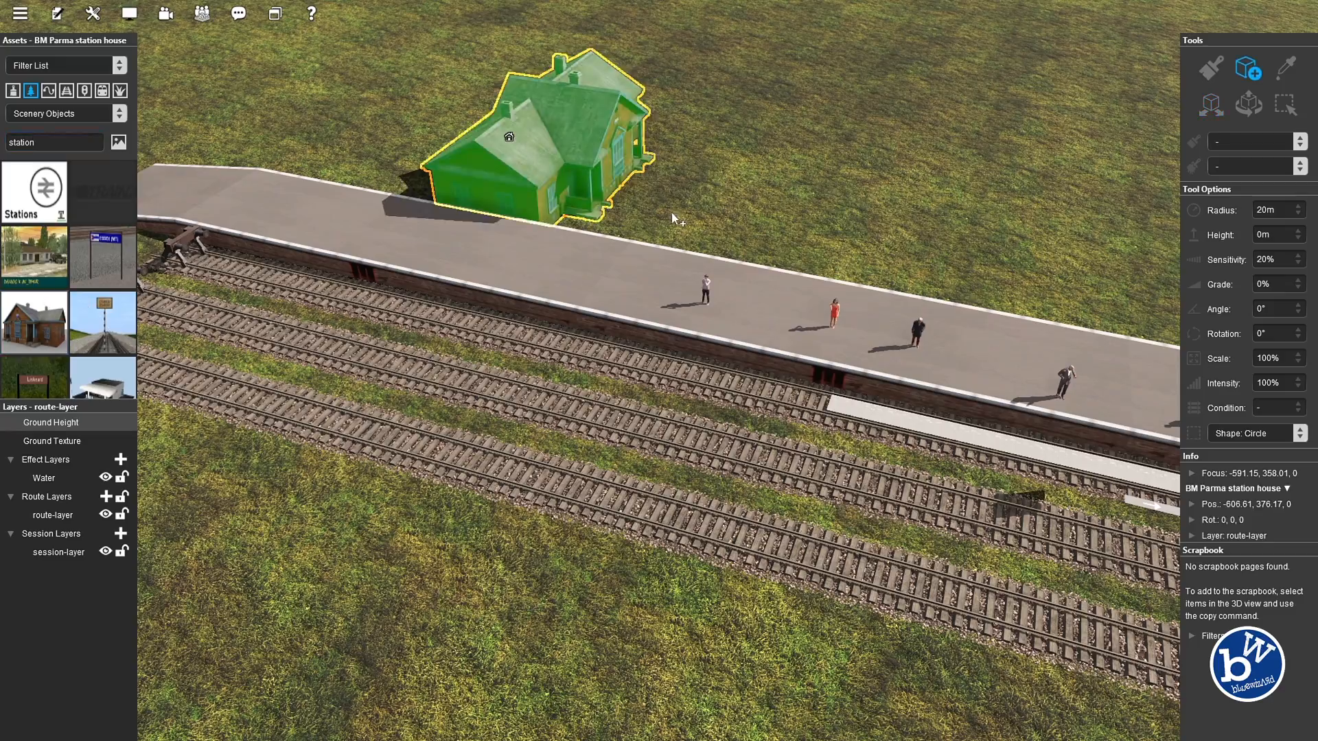
{"action": "right_click_drag", "start_coordinate": [662, 213], "coordinate": [637, 298]}
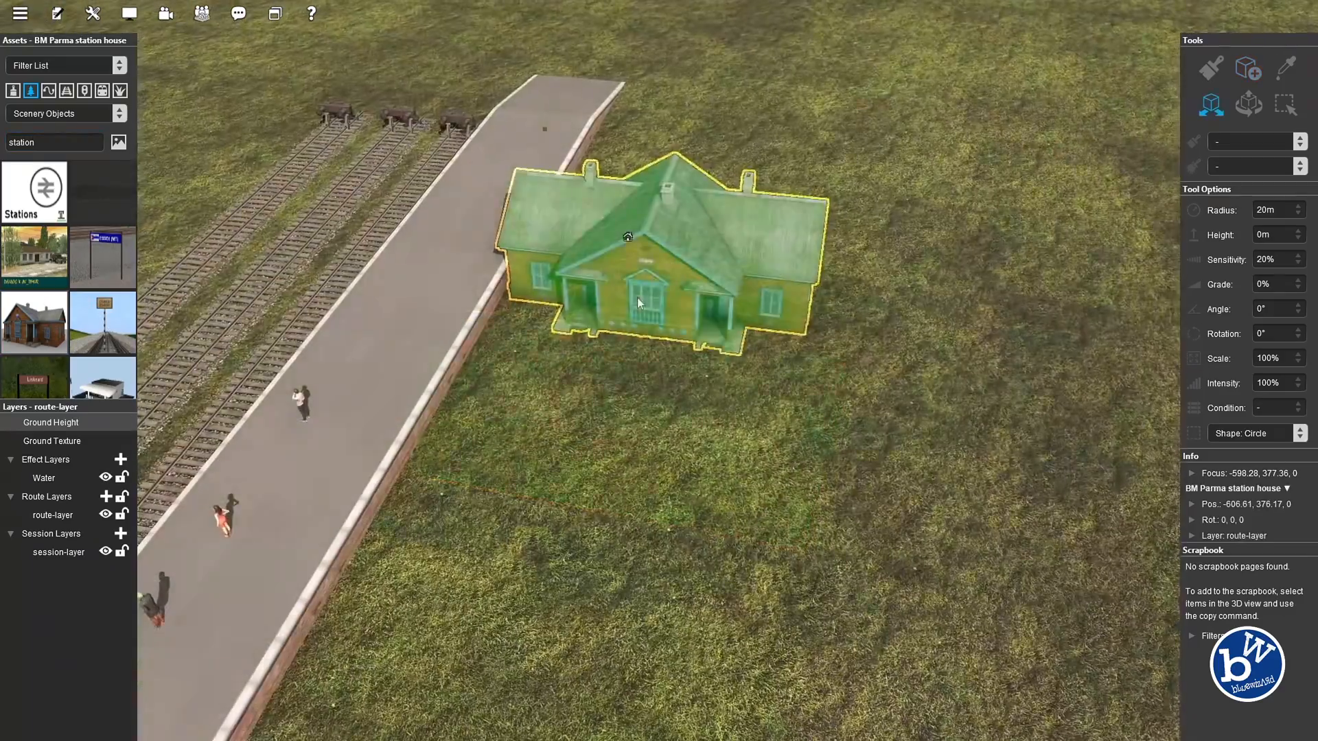
{"action": "key", "text": "Delete"}
Try the DS Old Police Station on the grass behind the platform, then delete it
{"action": "scroll", "coordinate": [60, 372], "scroll_direction": "down", "scroll_amount": 5}
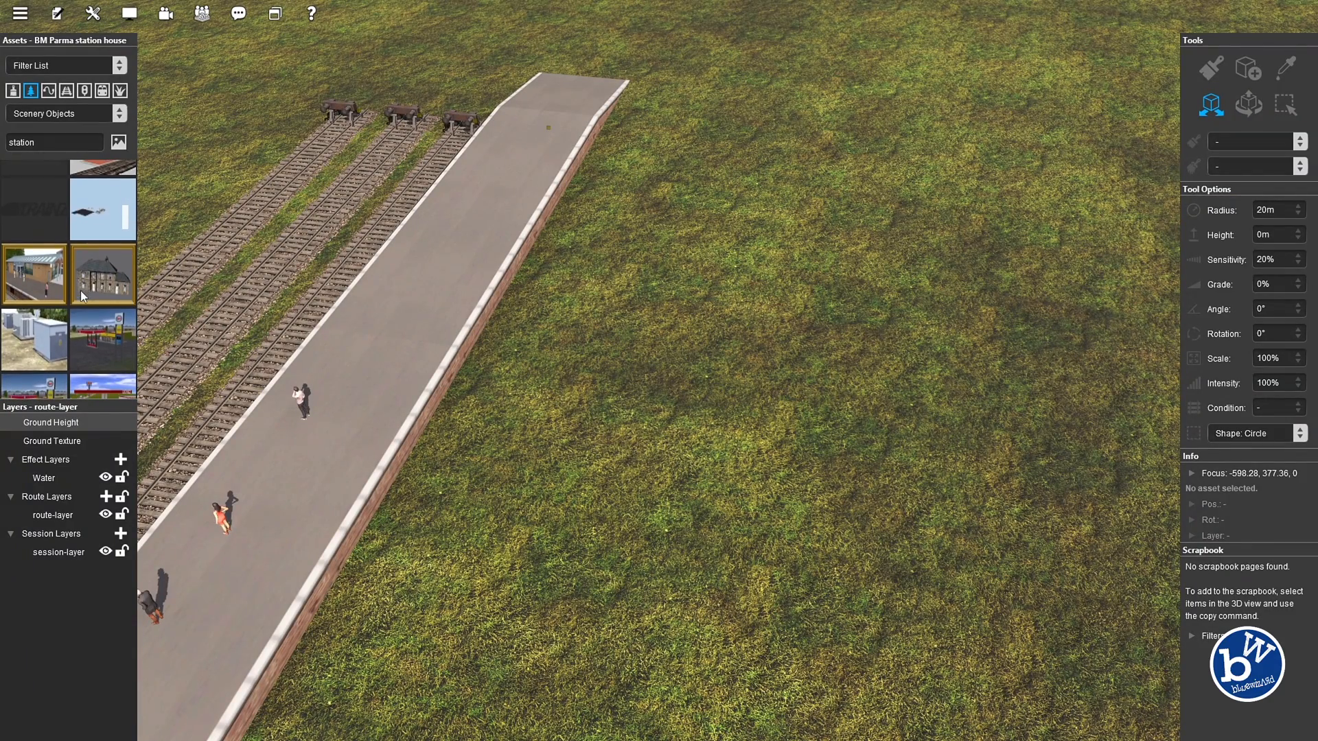
{"action": "left_click", "coordinate": [81, 290]}
{"action": "left_click", "coordinate": [588, 387]}
{"action": "key", "text": "Left"}
{"action": "key", "text": "Down"}
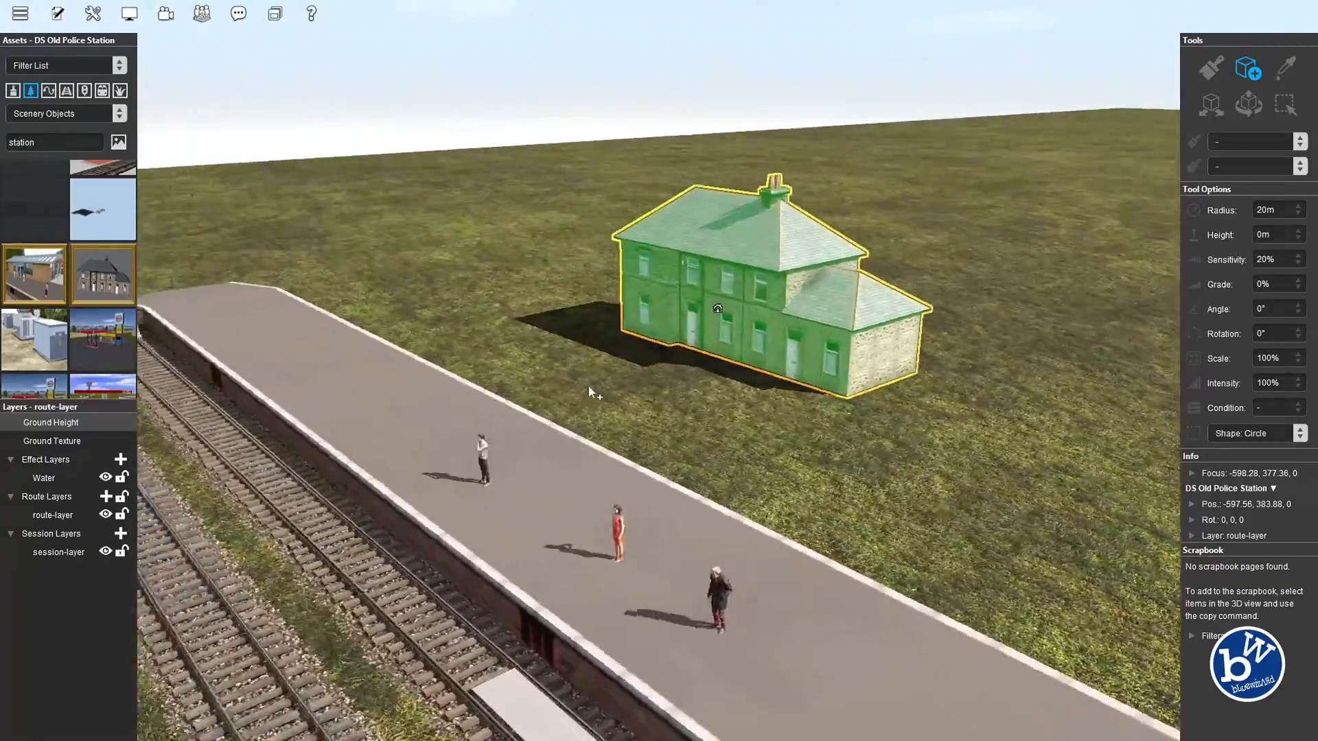
{"action": "key", "text": "Delete"}
Place a VR Type 'B' Generic Station building on the grass beside the platform
{"action": "key", "text": "Down"}
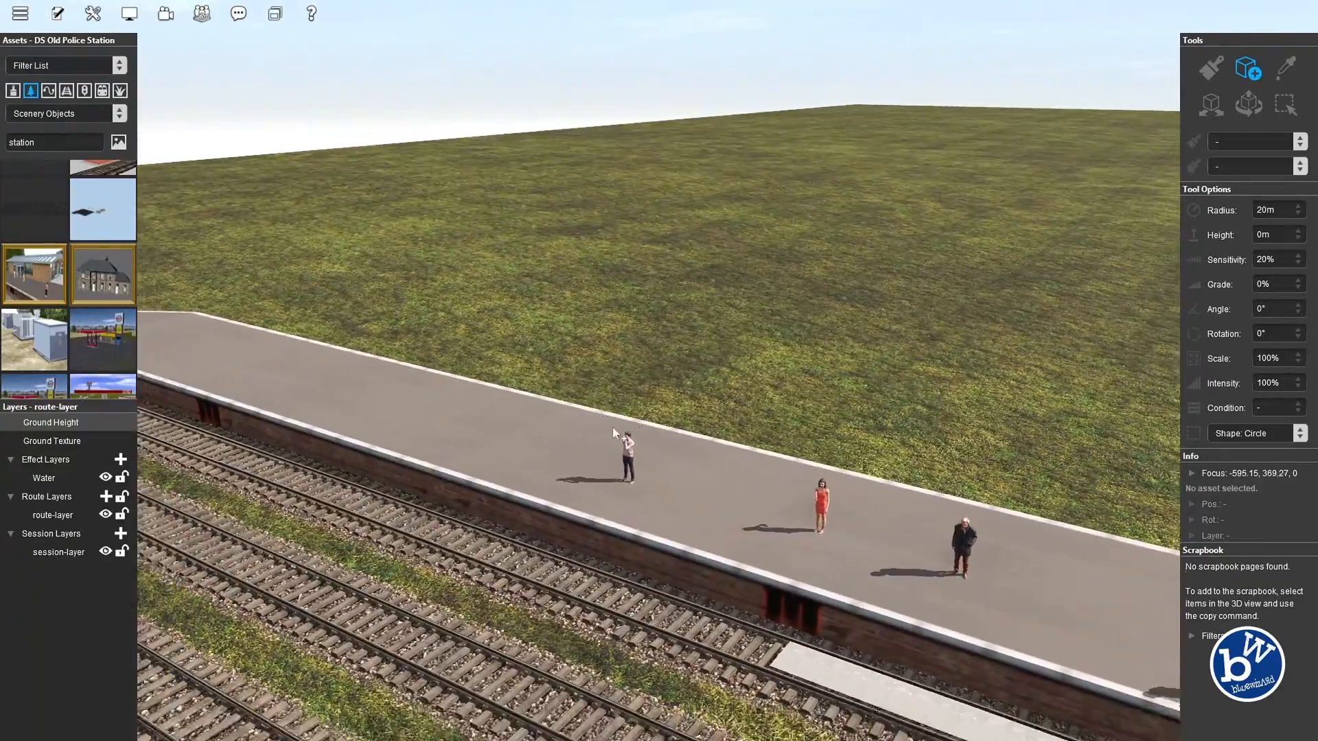
{"action": "key", "text": "Left"}
{"action": "scroll", "coordinate": [90, 283], "scroll_direction": "down", "scroll_amount": 3}
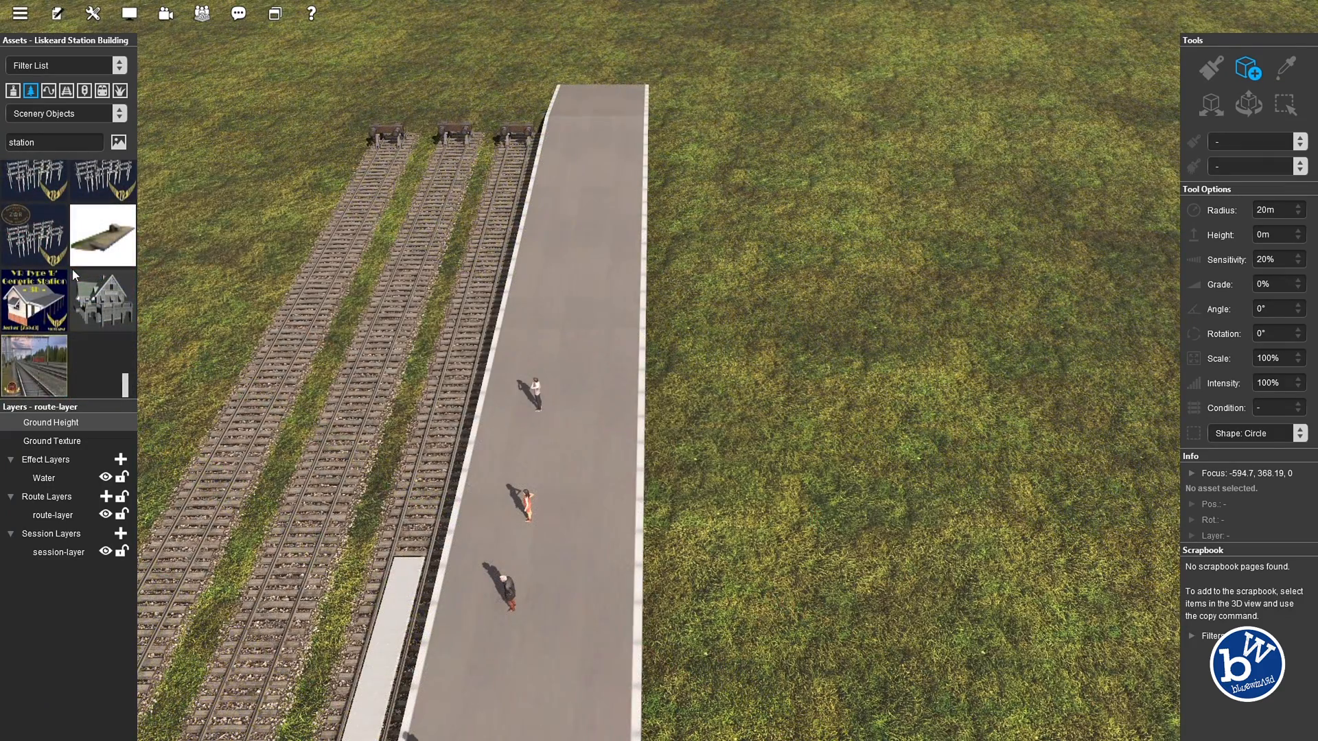
{"action": "left_click", "coordinate": [790, 376]}
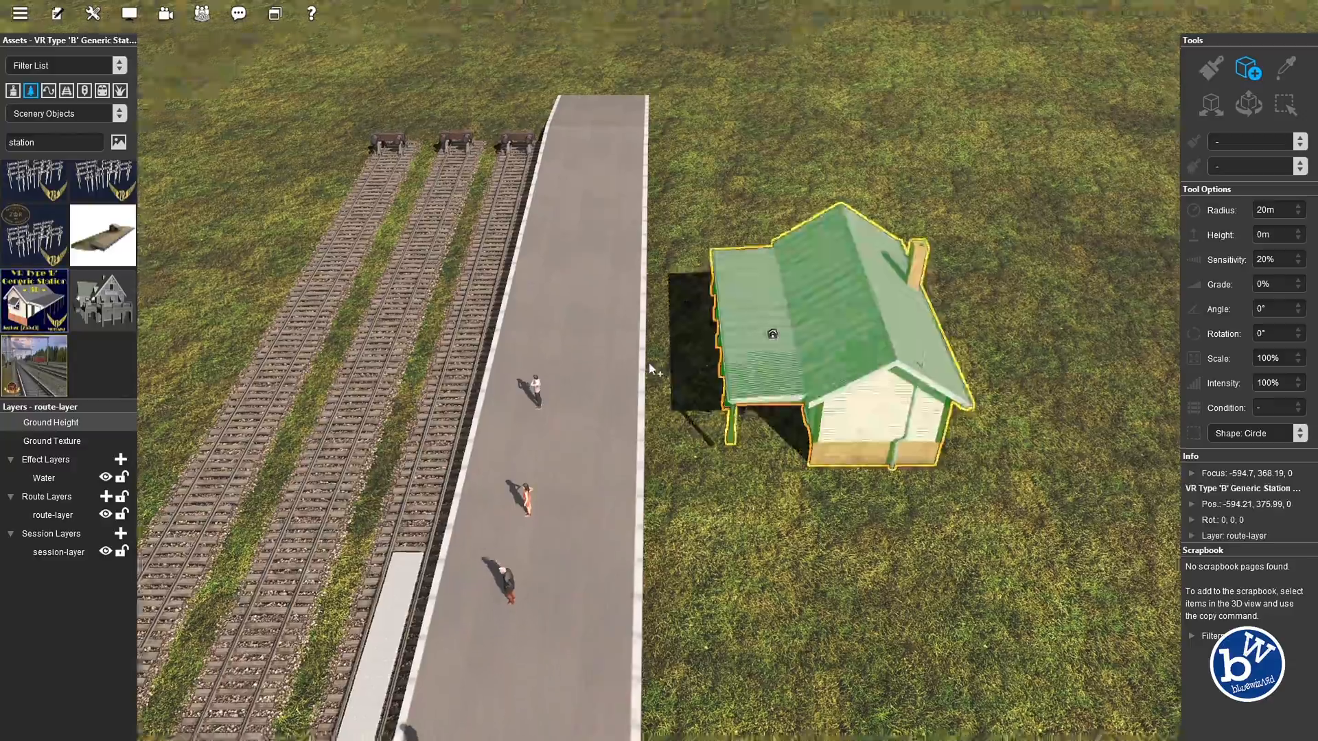
Examine the VR Type 'B' Generic Station building from all sides and its alignment with the platform
{"action": "key", "text": "Down"}
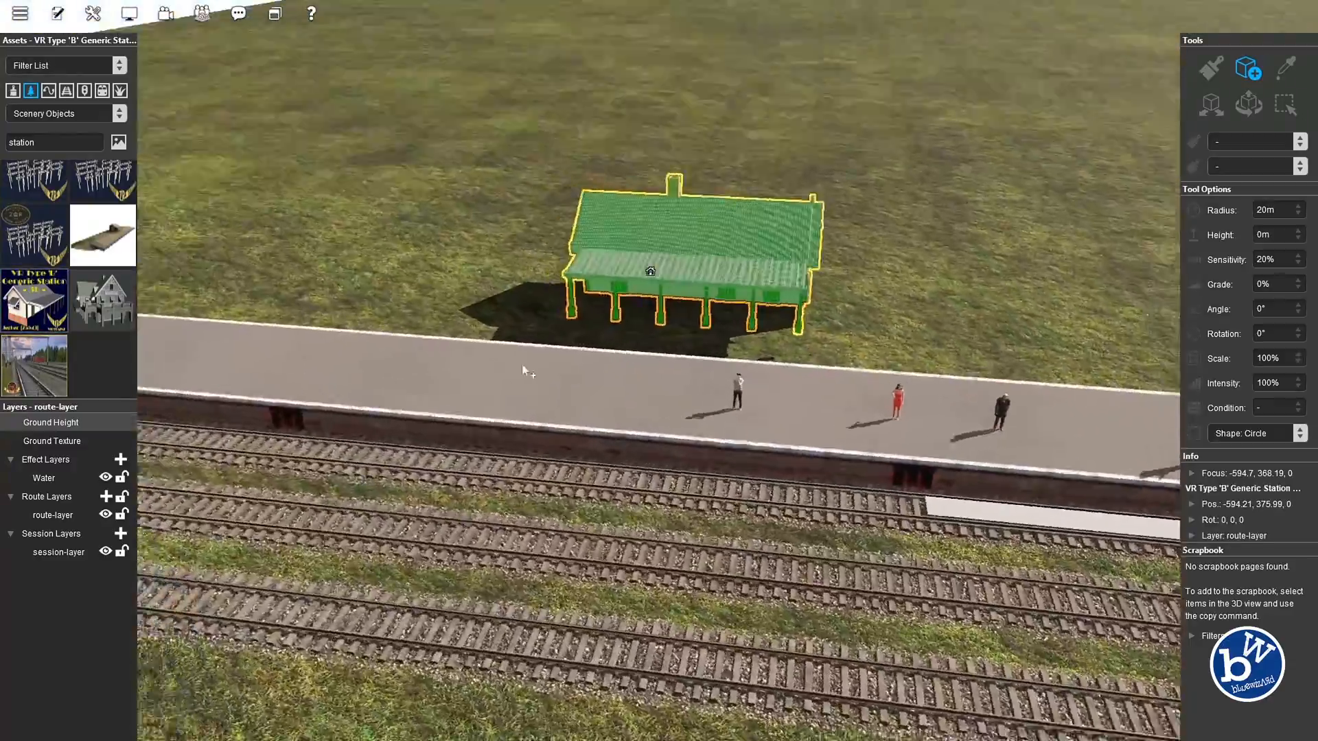
{"action": "key", "text": "Left"}
{"action": "key", "text": "Down"}
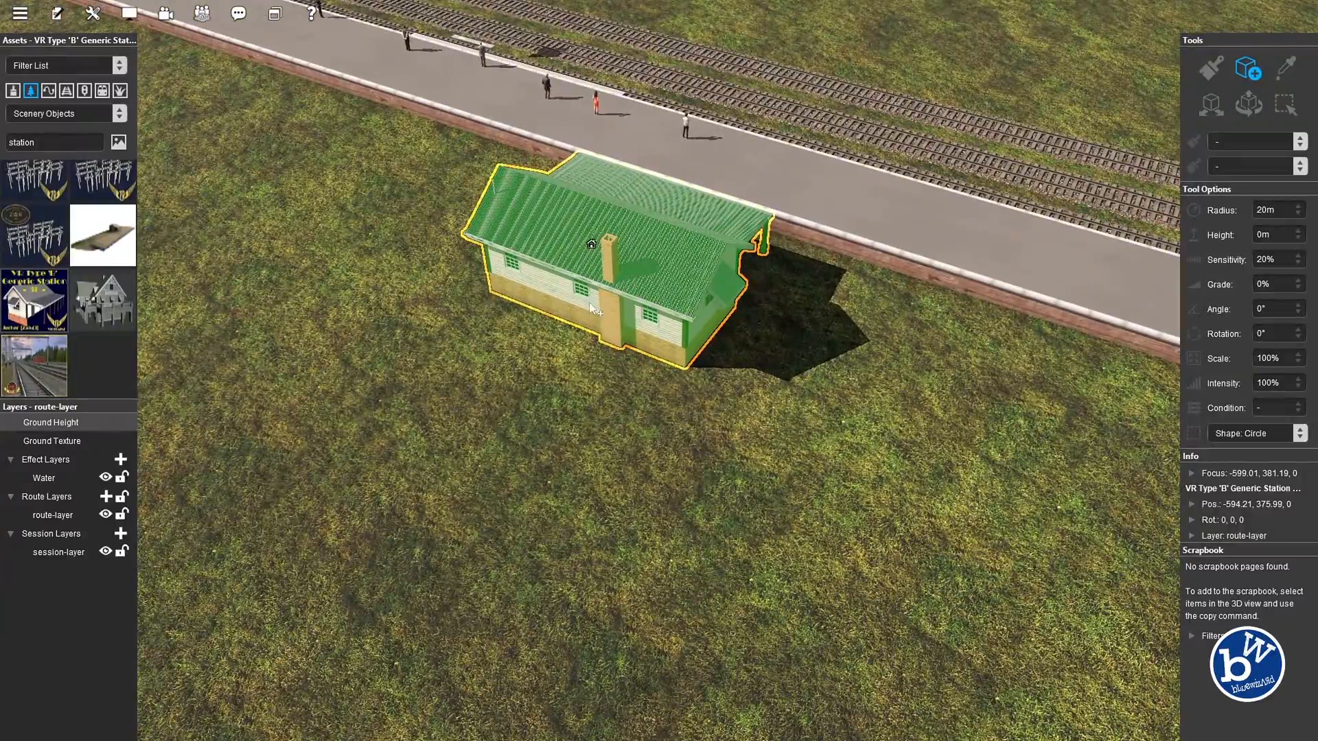
{"action": "key", "text": "Left"}
{"action": "key", "text": "Up"}
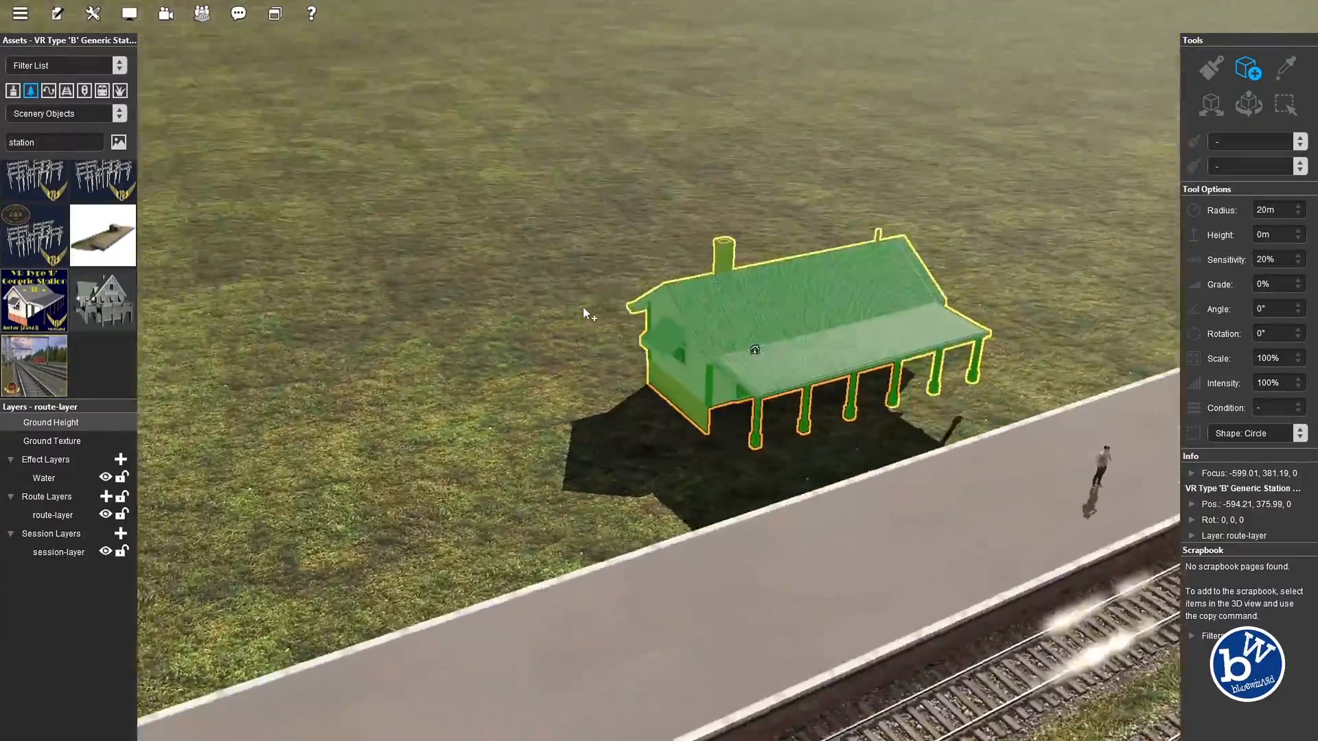
{"action": "key", "text": "Left"}
{"action": "key", "text": "Up"}
{"action": "key", "text": "Left"}
{"action": "key", "text": "Down"}
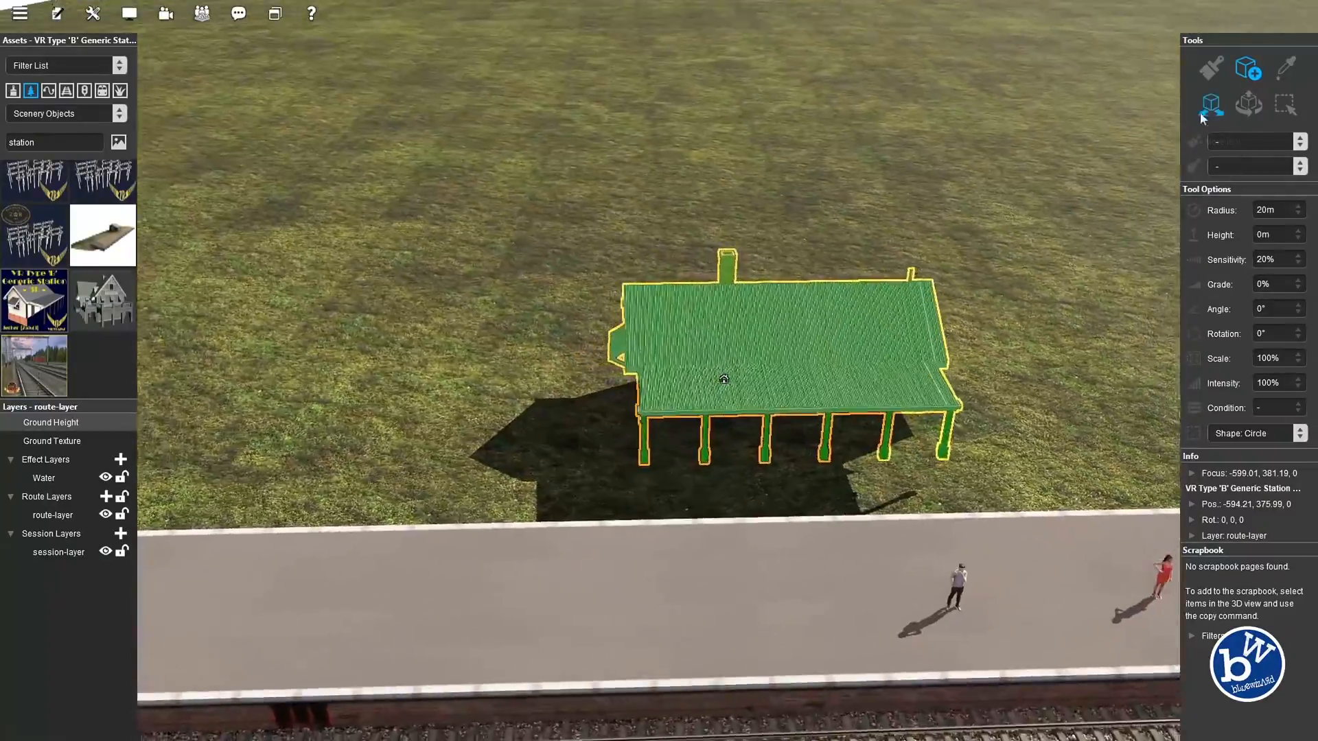
{"action": "left_click", "coordinate": [1207, 109]}
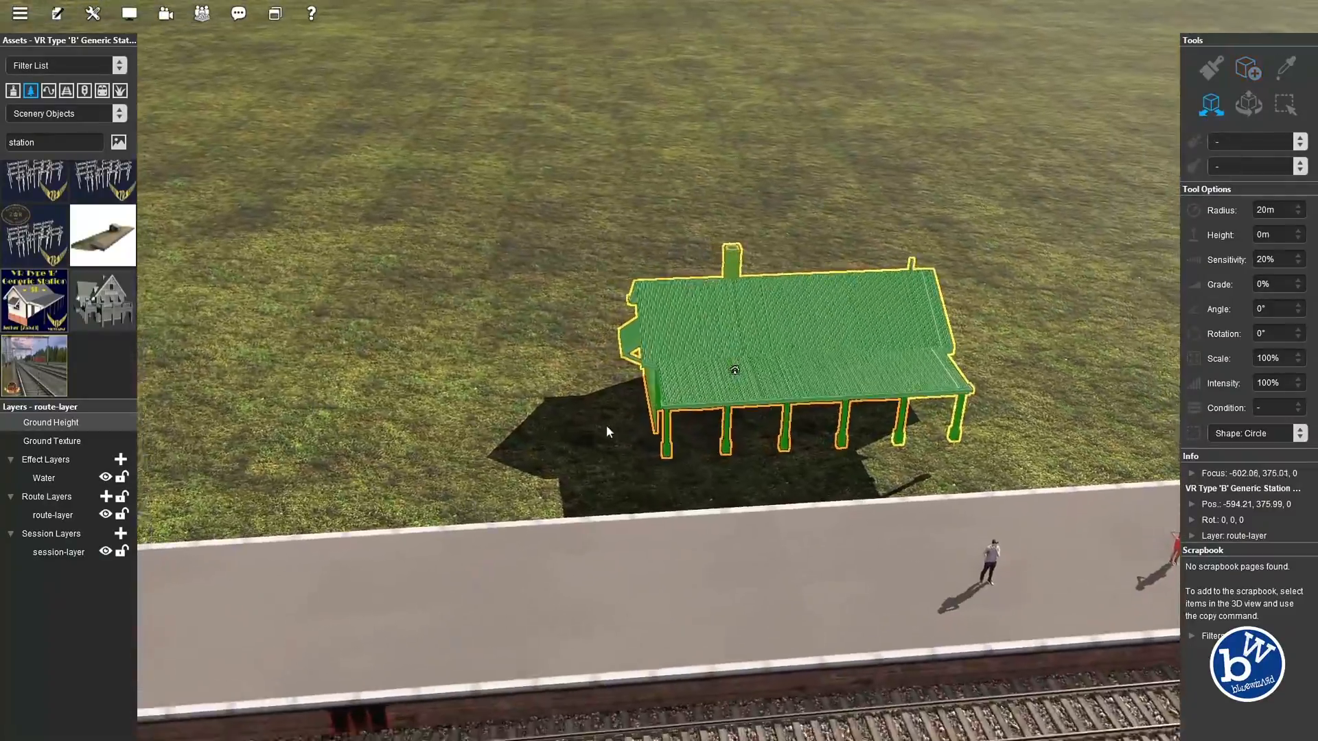
{"action": "left_click", "coordinate": [567, 367]}
{"action": "key", "text": "Left"}
{"action": "key", "text": "Left"}
{"action": "right_click", "coordinate": [763, 379]}
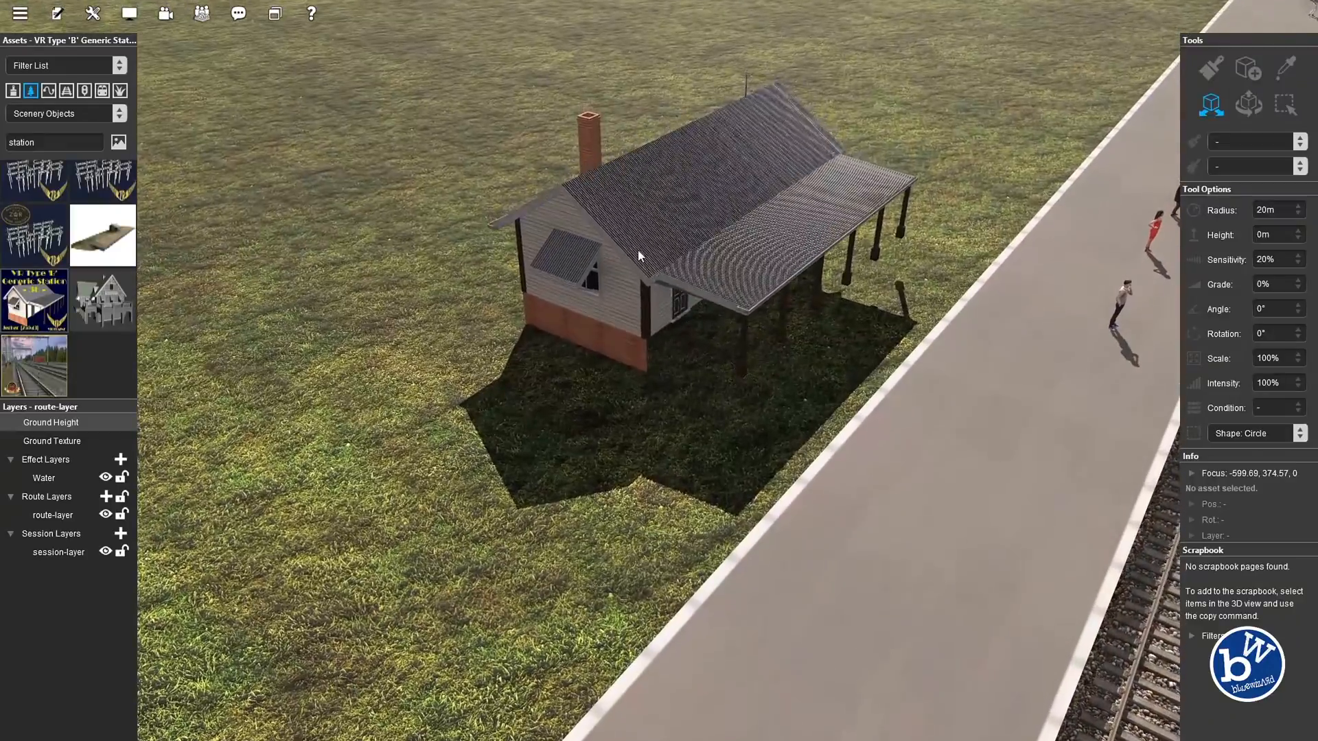
Rotate the station building freely about two axes, to about -10.9 and -1.1 degrees
{"action": "left_click", "coordinate": [660, 295]}
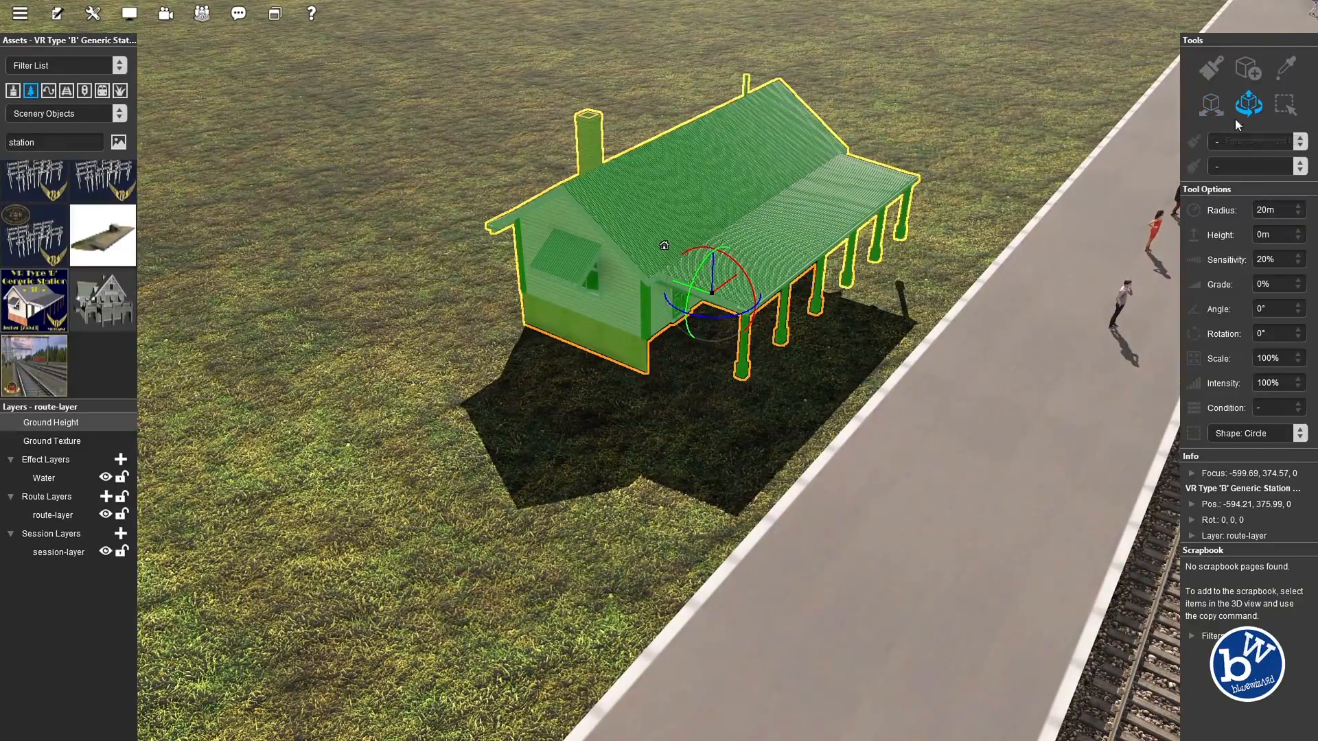
{"action": "scroll", "coordinate": [653, 359], "scroll_direction": "up", "scroll_amount": 10}
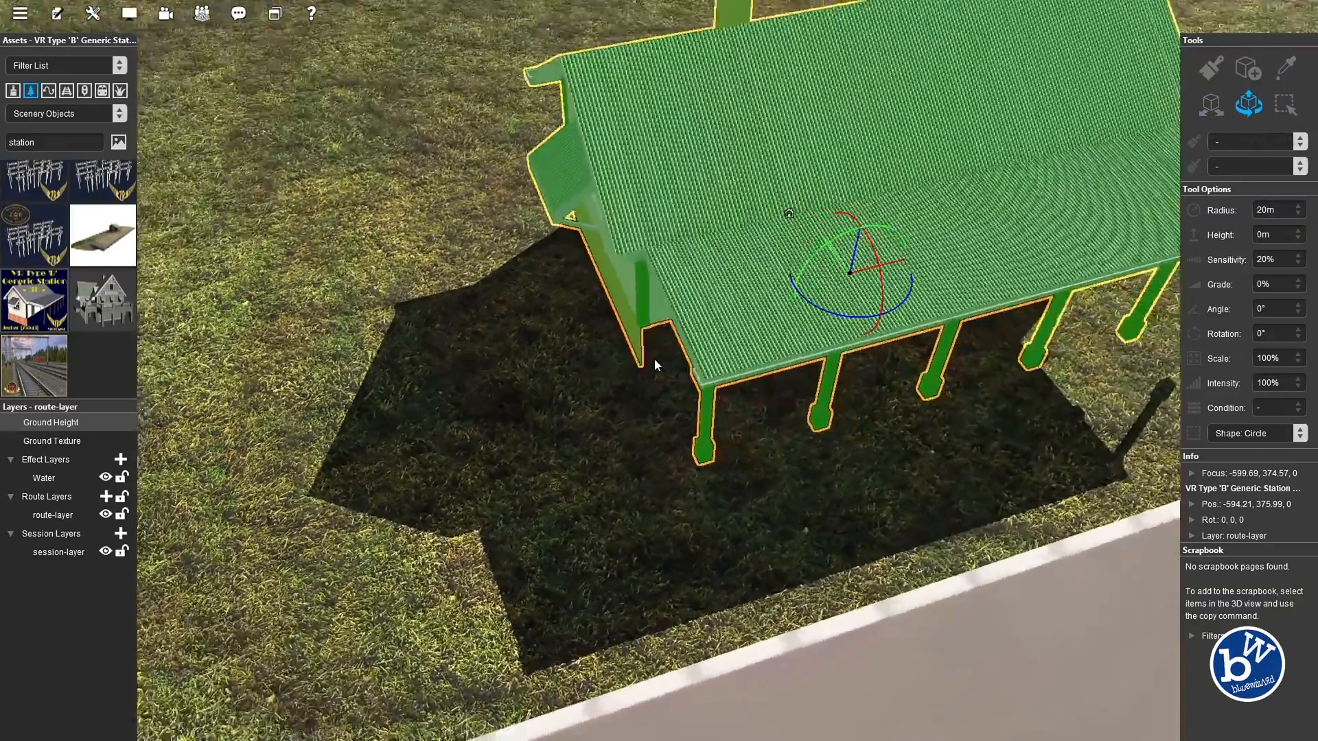
{"action": "scroll", "coordinate": [653, 359], "scroll_direction": "down", "scroll_amount": 5}
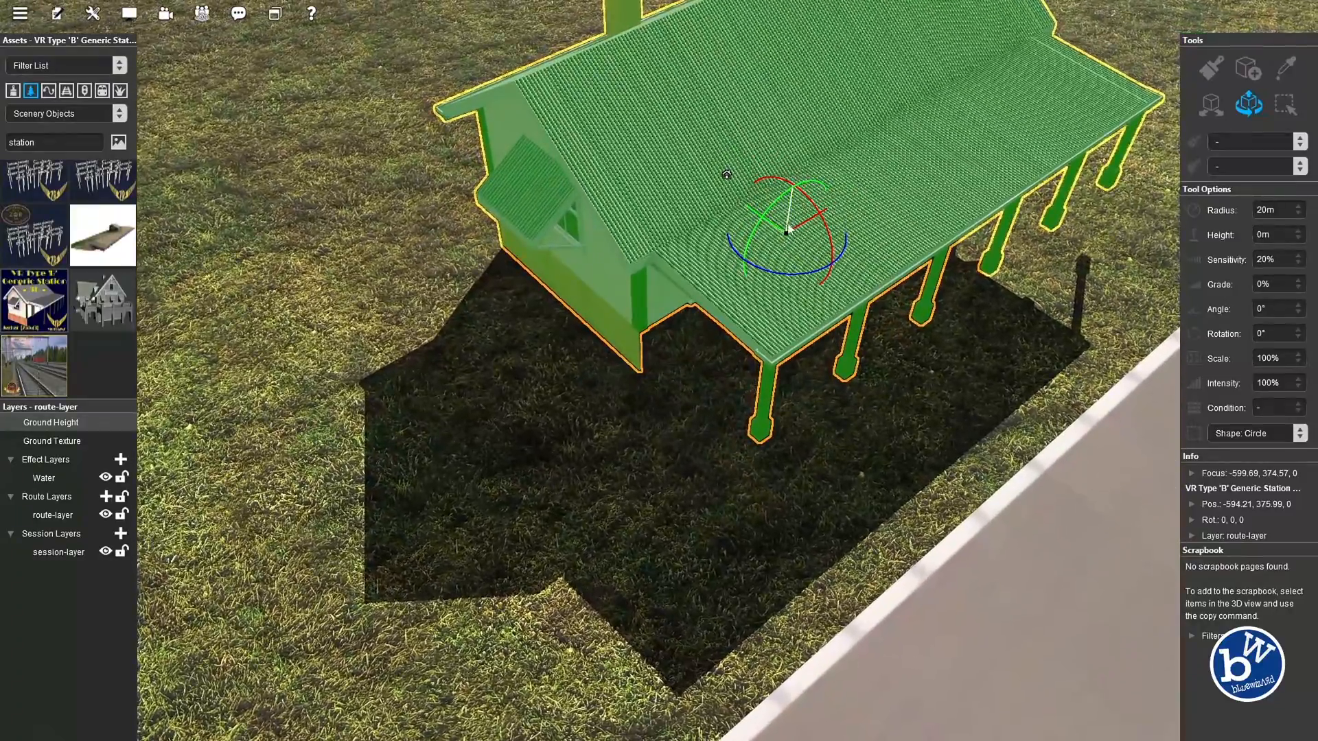
{"action": "left_click_drag", "start_coordinate": [726, 175], "coordinate": [764, 239]}
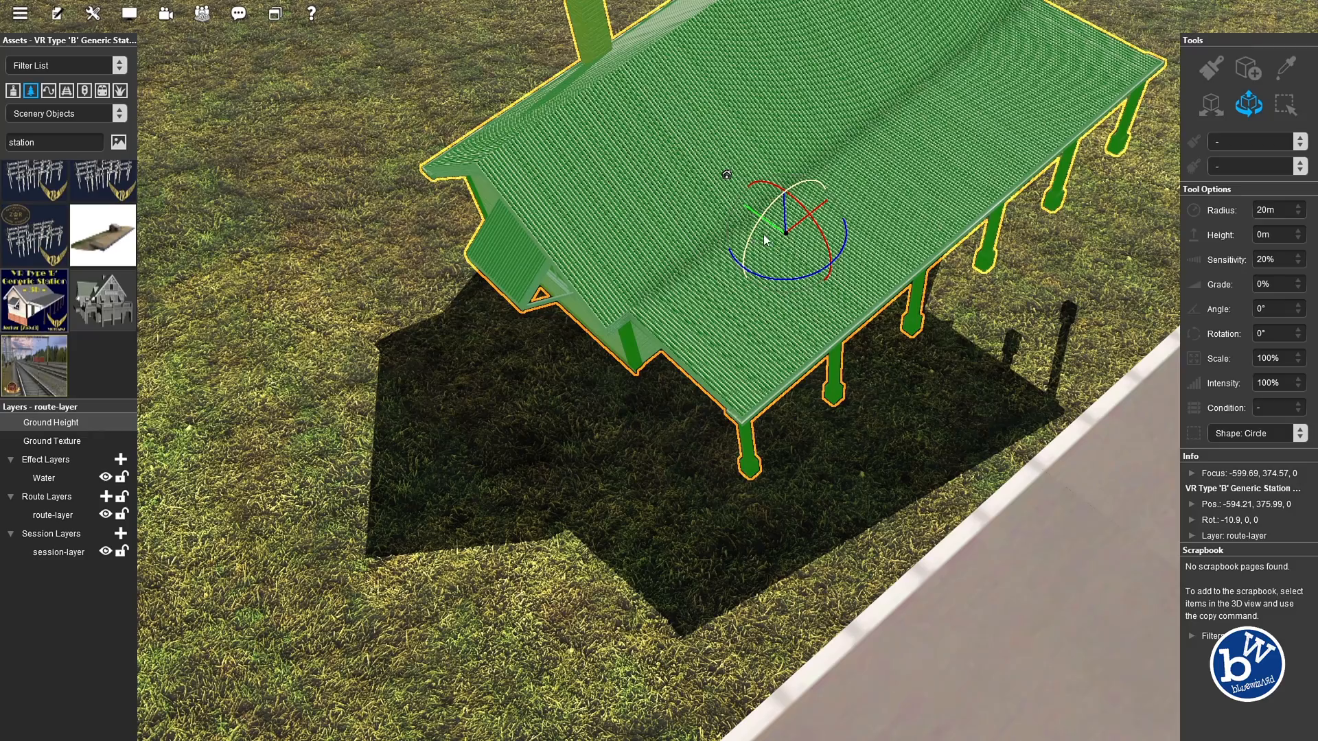
{"action": "left_click_drag", "start_coordinate": [727, 175], "coordinate": [727, 174]}
{"action": "key", "text": "Down"}
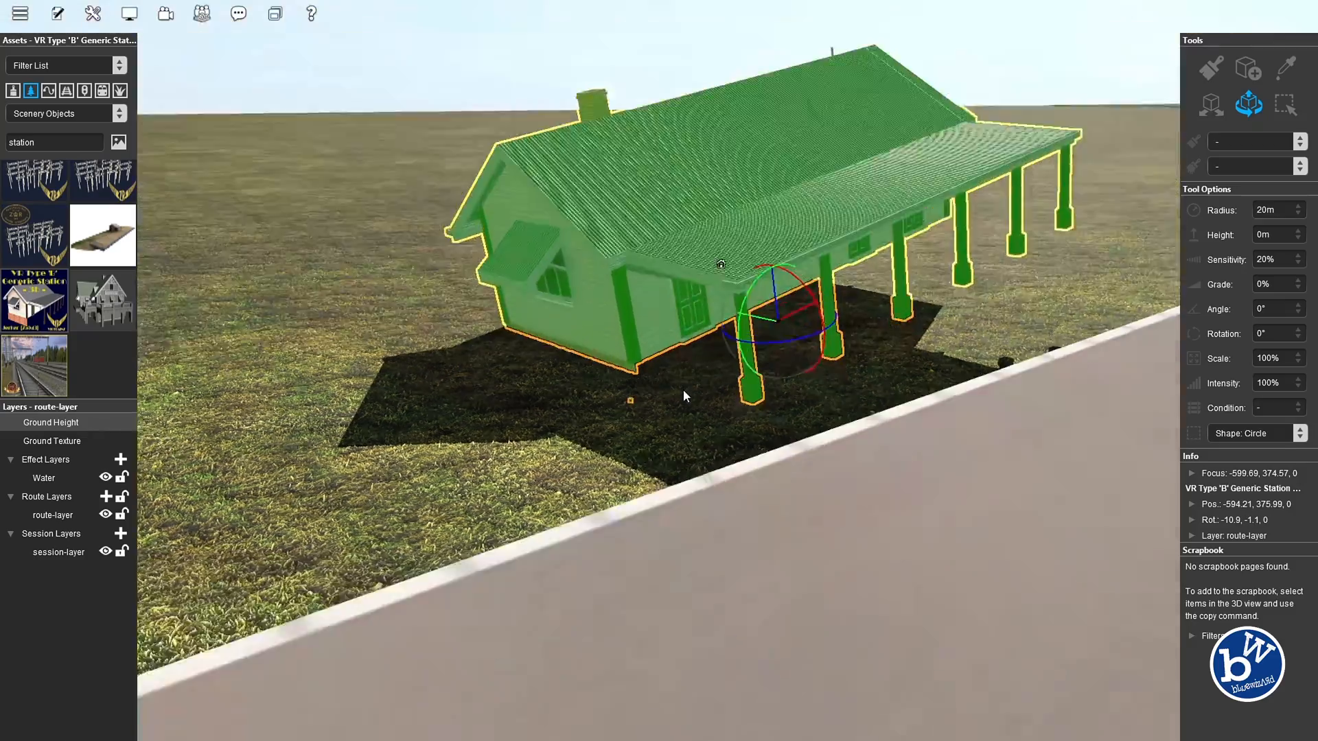
{"action": "key", "text": "Left"}
{"action": "key", "text": "Left"}
{"action": "key", "text": "Right"}
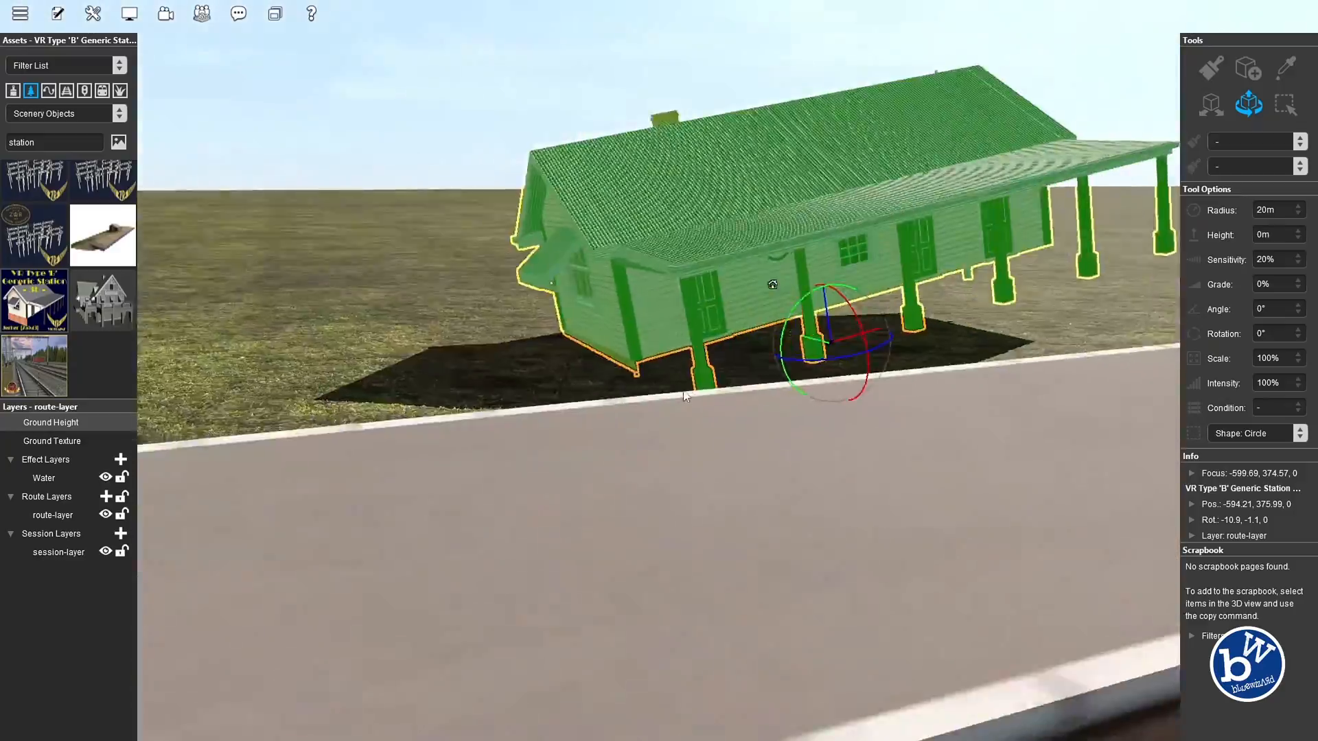
{"action": "key", "text": "Left"}
{"action": "key", "text": "Up"}
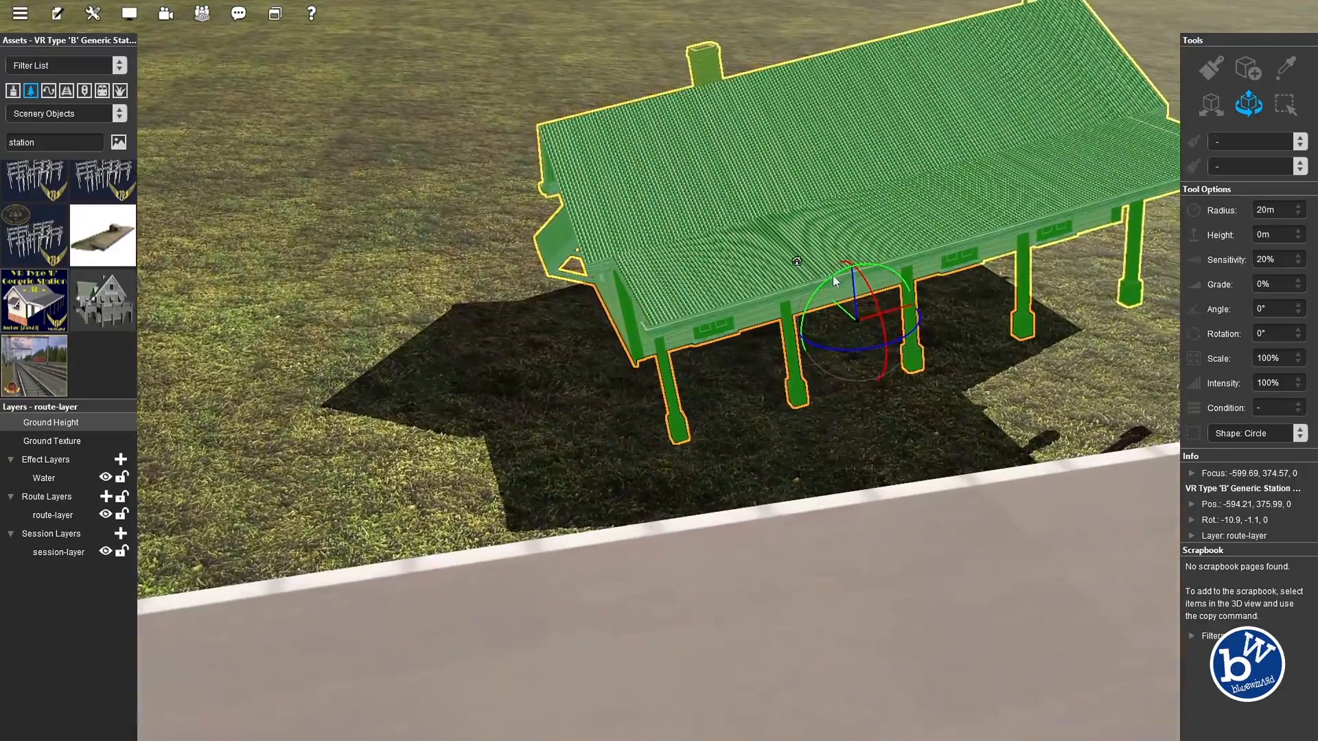
Undo the station building's free rotations, then move the building so its veranda stands on the platform
{"action": "key", "text": "ctrl+z"}
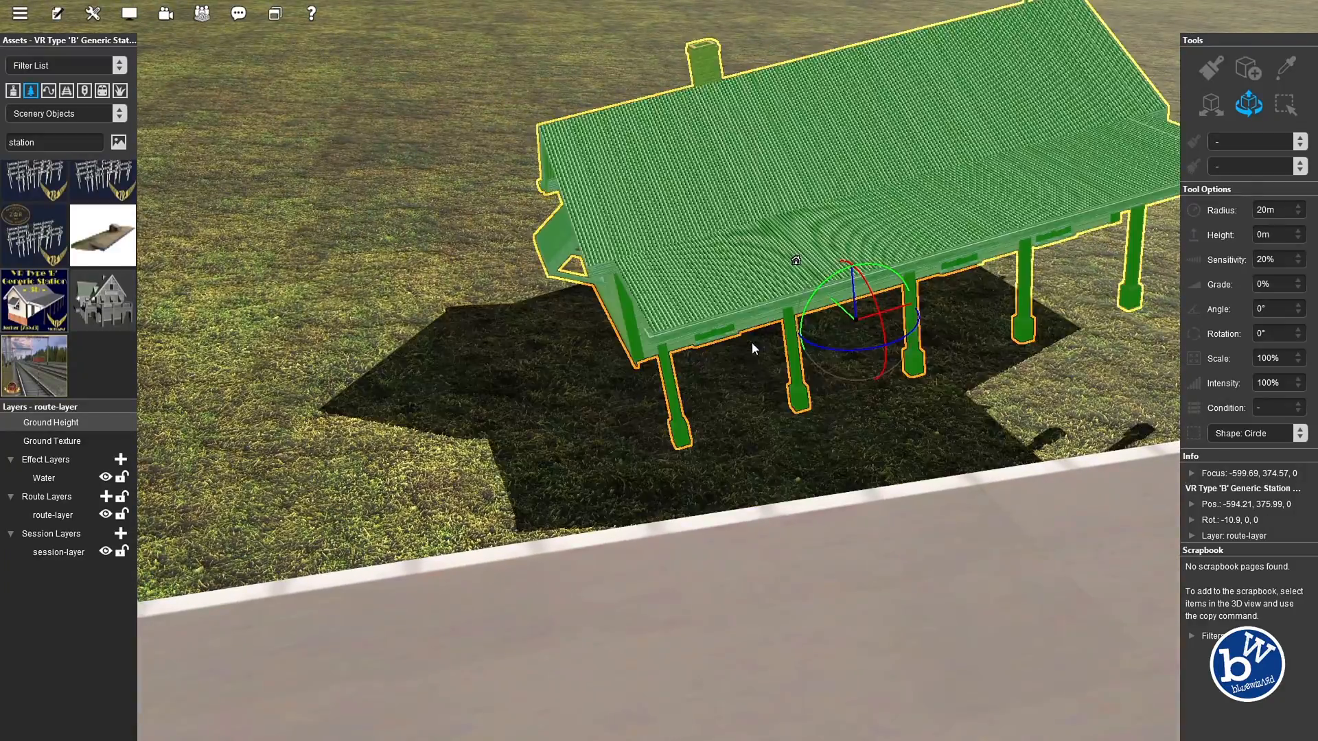
{"action": "key", "text": "ctrl+z"}
{"action": "scroll", "coordinate": [809, 364], "scroll_direction": "down", "scroll_amount": 1}
{"action": "scroll", "coordinate": [810, 364], "scroll_direction": "down", "scroll_amount": 3}
{"action": "key", "text": "Left"}
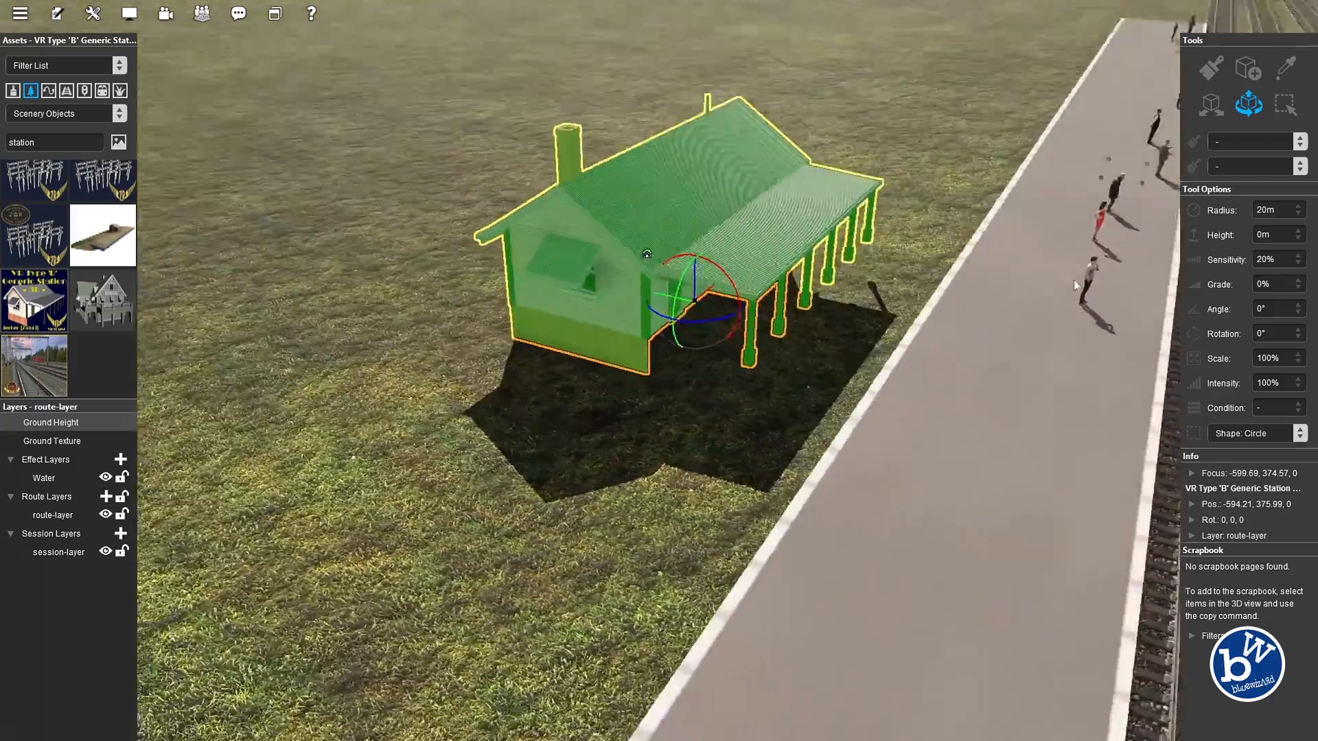
{"action": "key", "text": "Up"}
{"action": "left_click", "coordinate": [1211, 107]}
{"action": "left_click_drag", "start_coordinate": [624, 258], "coordinate": [806, 300]}
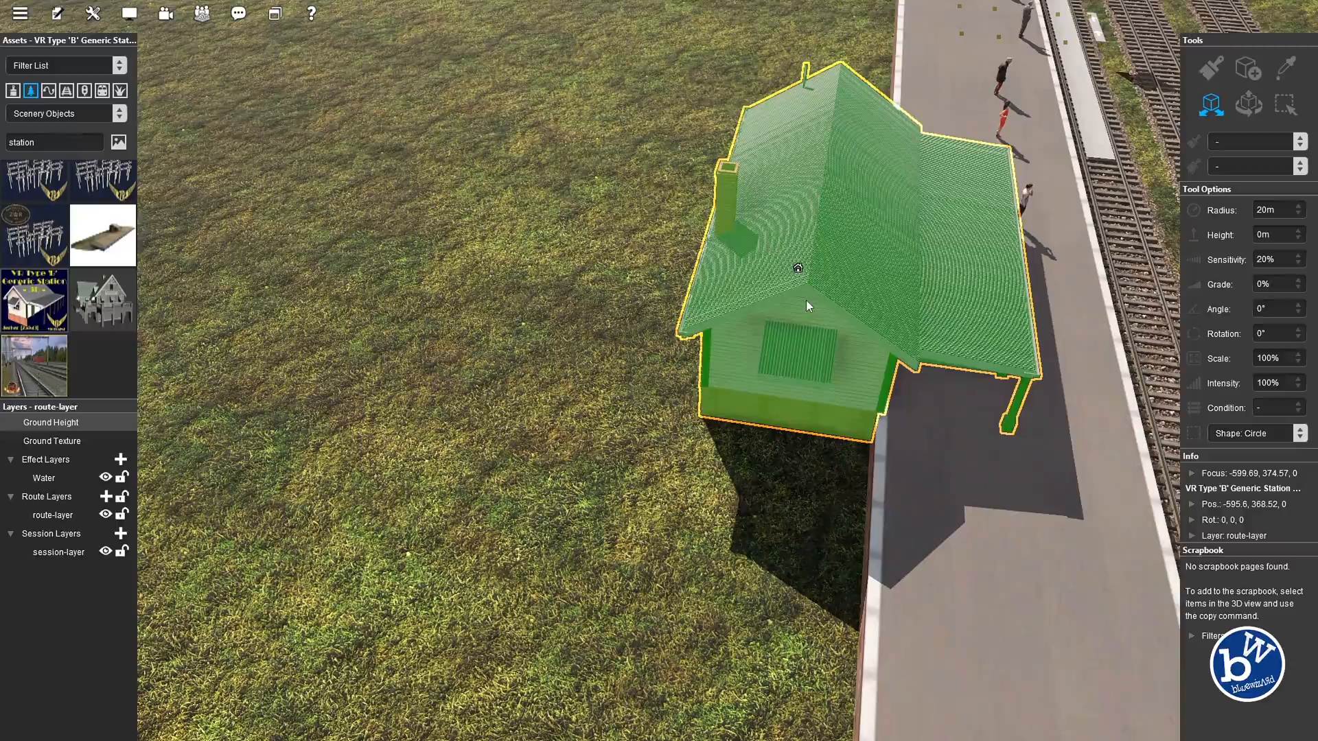
{"action": "left_click", "coordinate": [852, 471]}
Examine the repositioned station building, platform, tracks and buffer stops from several sides
{"action": "key", "text": "Down"}
{"action": "key", "text": "Right"}
{"action": "right_click", "coordinate": [950, 467]}
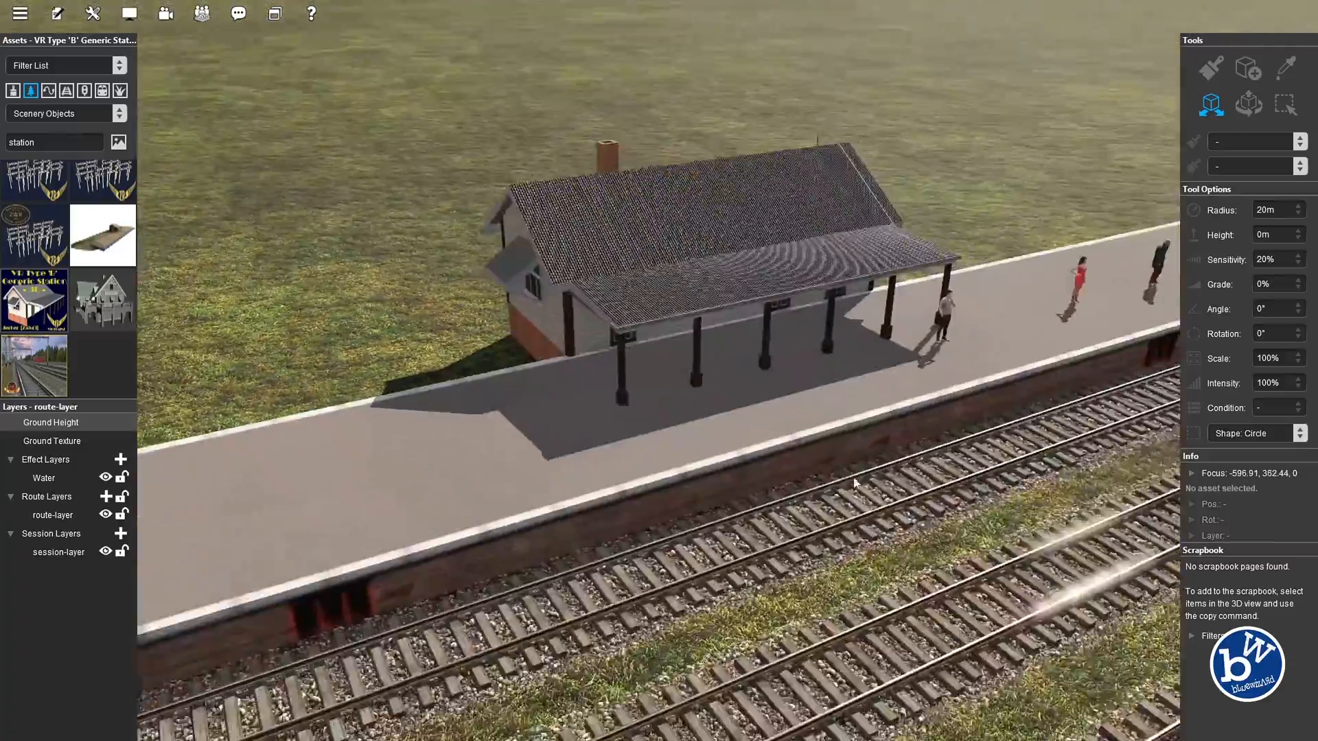
{"action": "key", "text": "Down"}
{"action": "right_click", "coordinate": [759, 456]}
{"action": "key", "text": "Right"}
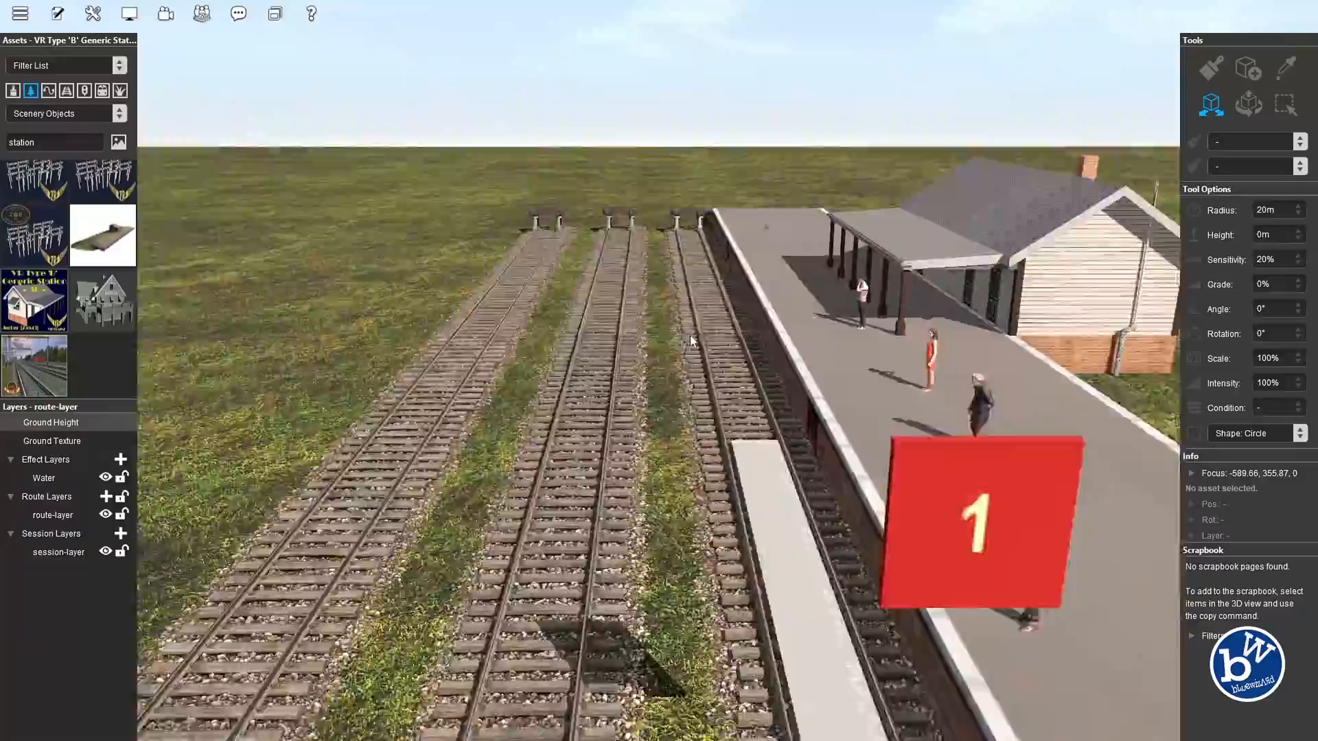
{"action": "key", "text": "Left"}
{"action": "right_click", "coordinate": [453, 416]}
{"action": "key", "text": "Left"}
{"action": "right_click", "coordinate": [452, 396]}
{"action": "scroll", "coordinate": [453, 395], "scroll_direction": "down", "scroll_amount": 5}
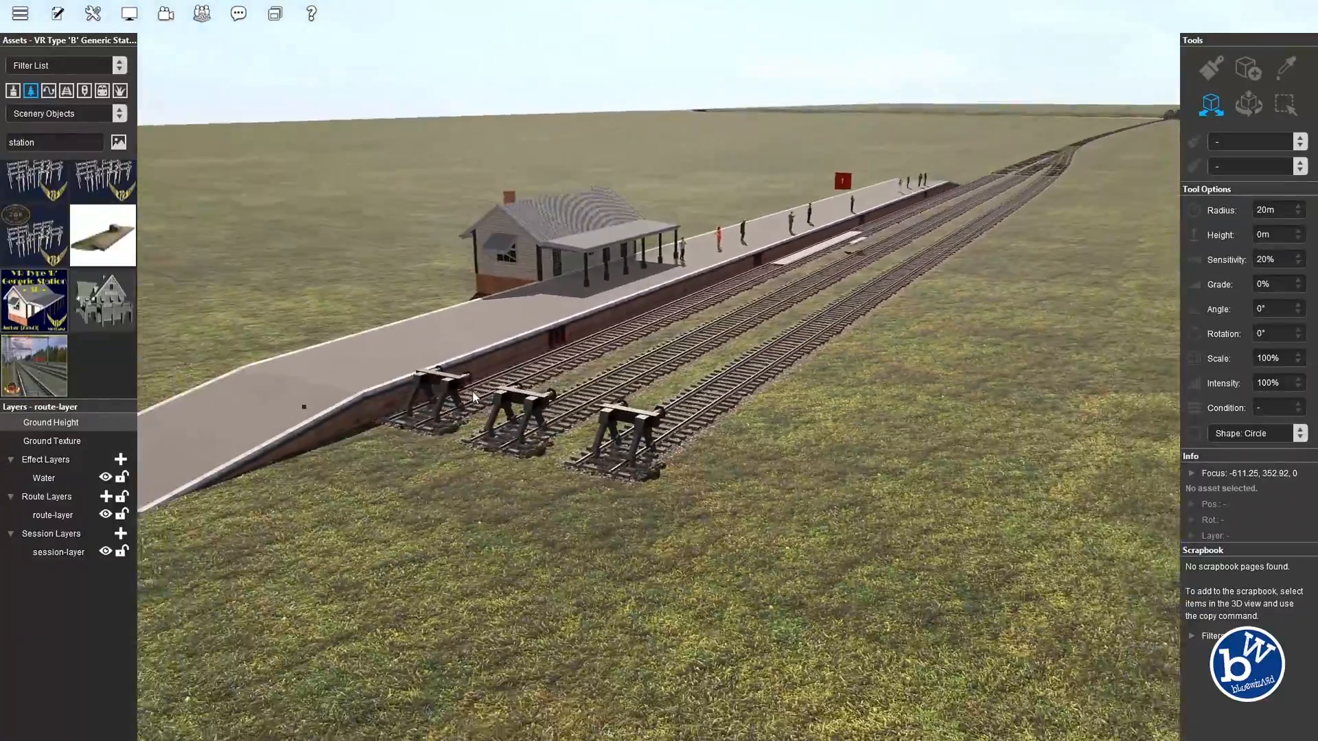
{"action": "key", "text": "Left"}
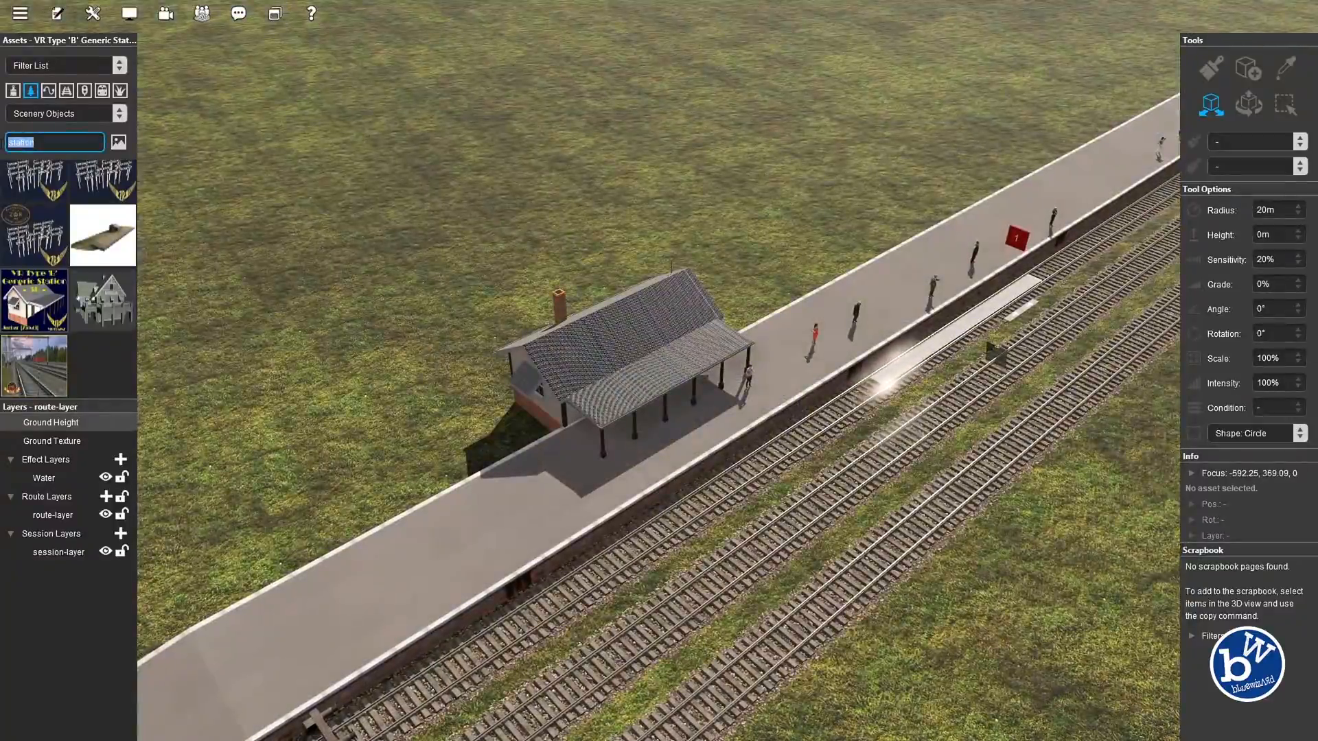
Search the scenery splines for "road", try a YARNish Divided Highway segment behind the station building and undo it
{"action": "type", "text": "road"}
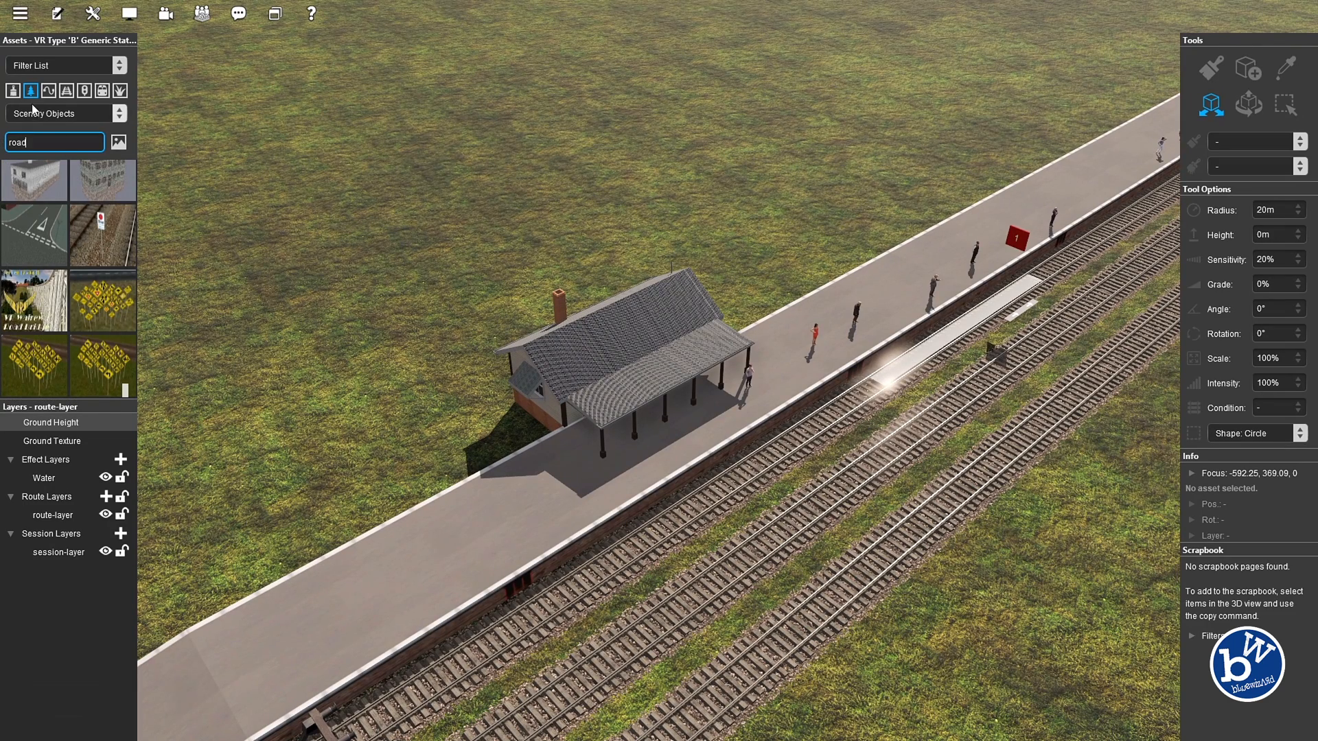
{"action": "left_click", "coordinate": [46, 90]}
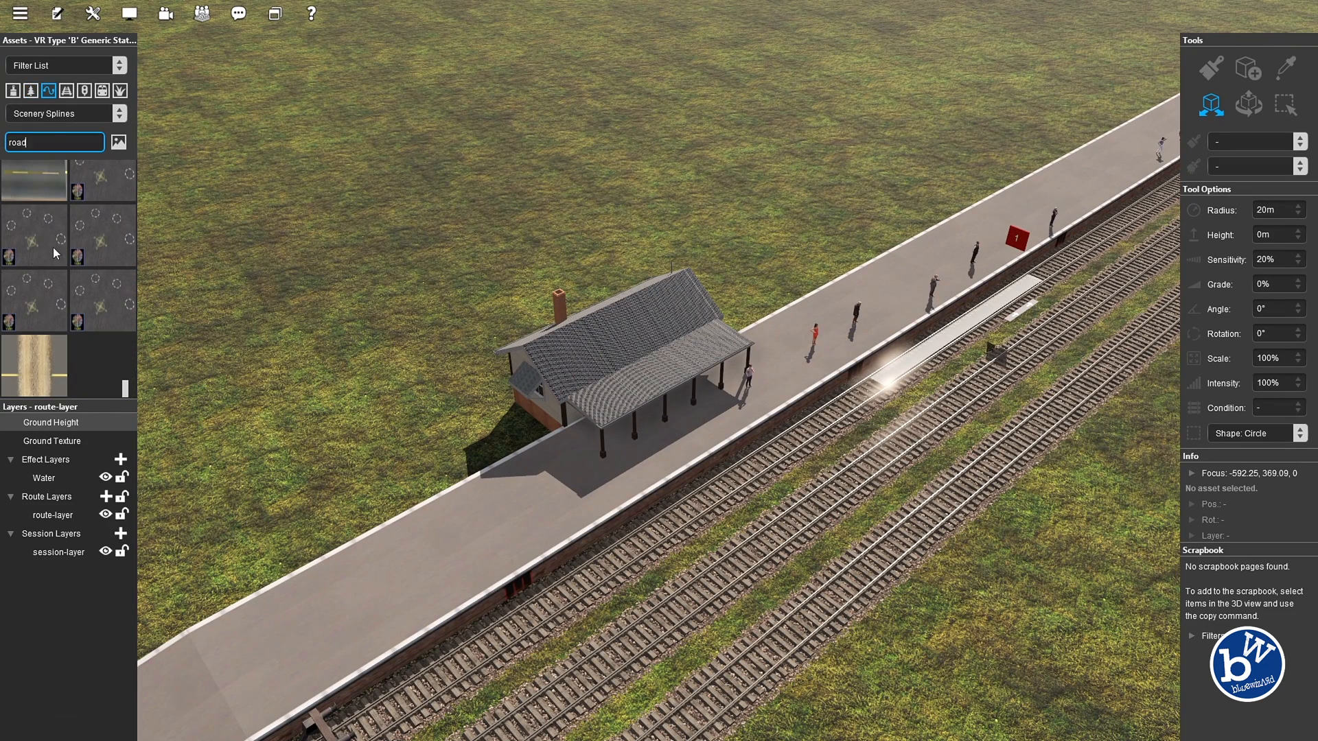
{"action": "left_click", "coordinate": [35, 278]}
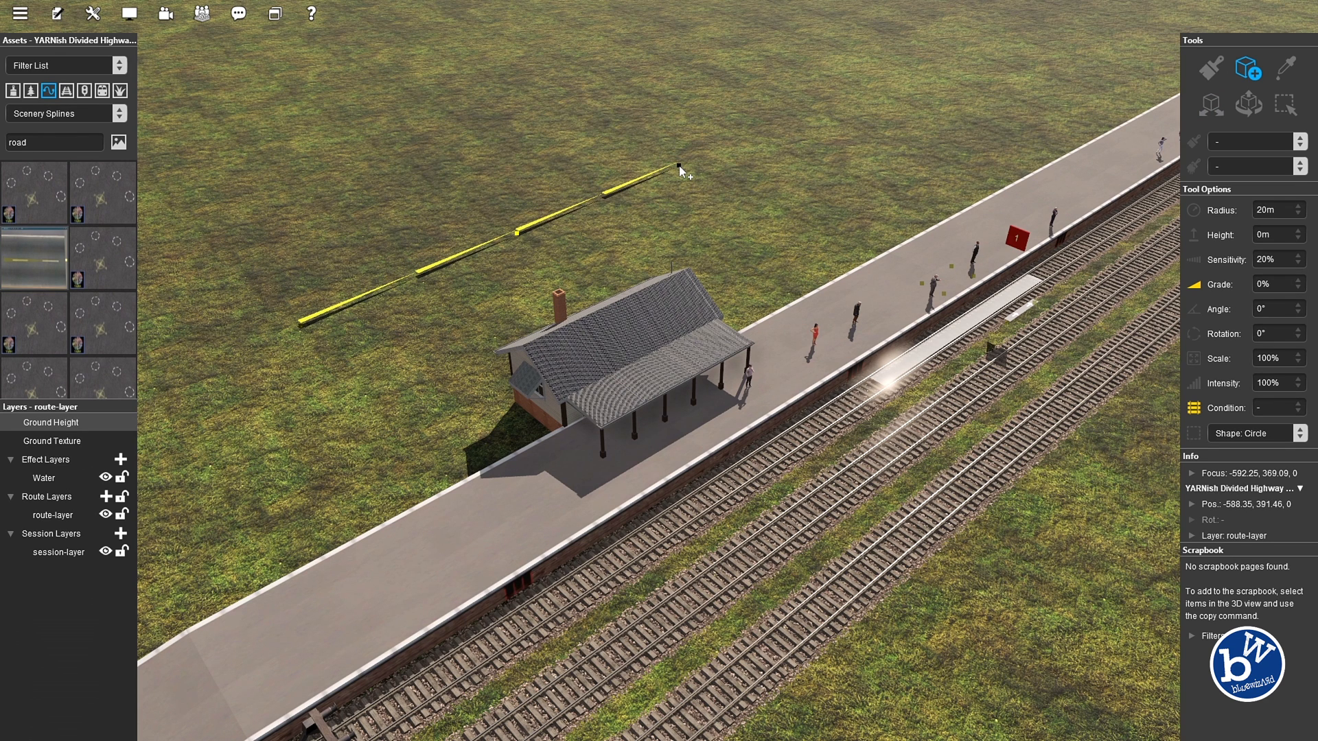
{"action": "key", "text": "ctrl+z"}
Lay a short AUS Road Rural Highway 1a segment on the grass behind the station building
{"action": "scroll", "coordinate": [96, 290], "scroll_direction": "up", "scroll_amount": 10}
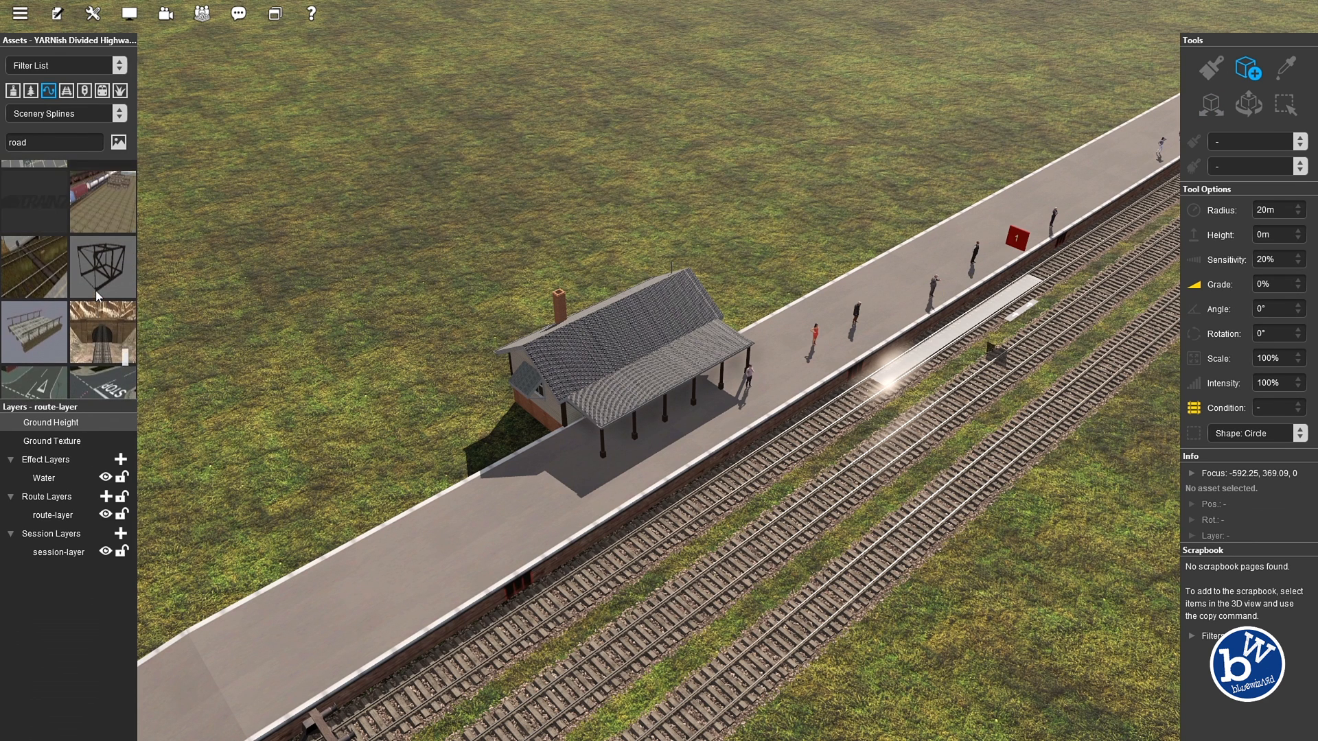
{"action": "scroll", "coordinate": [96, 295], "scroll_direction": "up", "scroll_amount": 2}
{"action": "scroll", "coordinate": [126, 172], "scroll_direction": "up", "scroll_amount": 1}
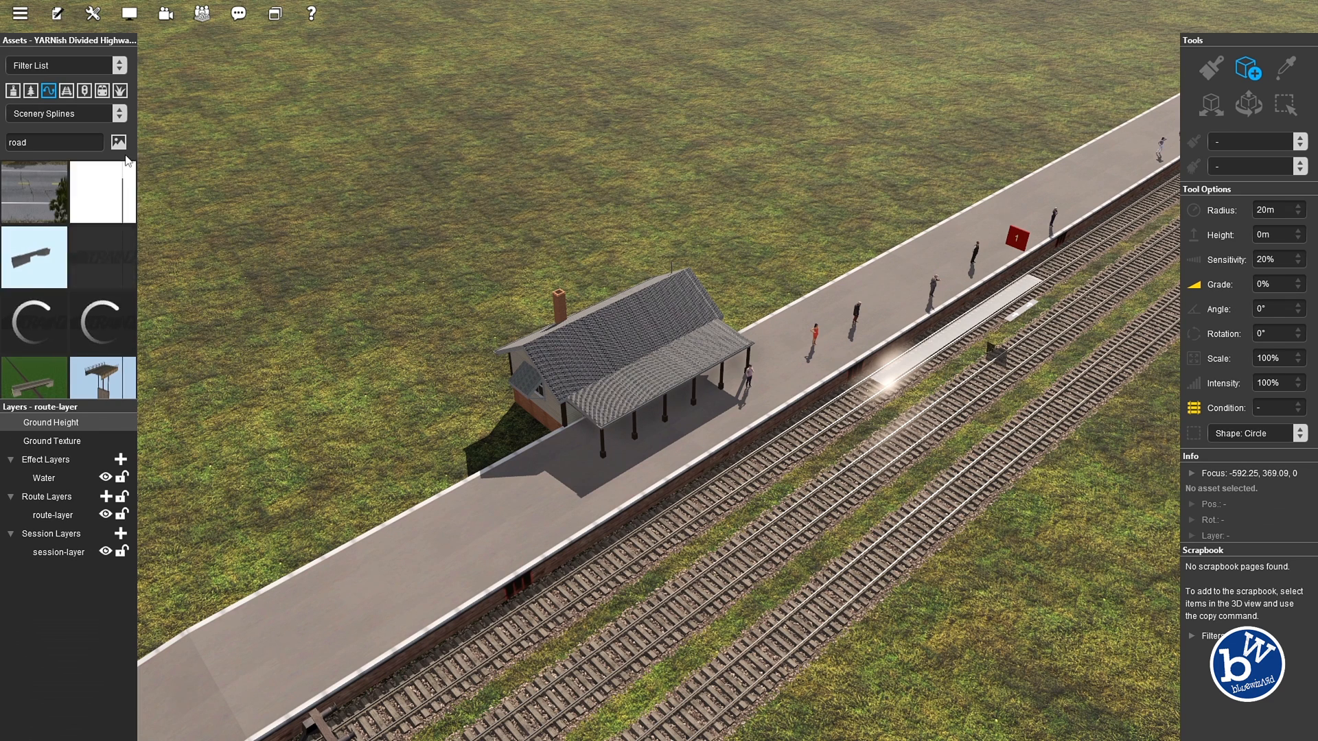
{"action": "left_click", "coordinate": [100, 281]}
{"action": "left_click", "coordinate": [278, 392]}
{"action": "left_click", "coordinate": [616, 218]}
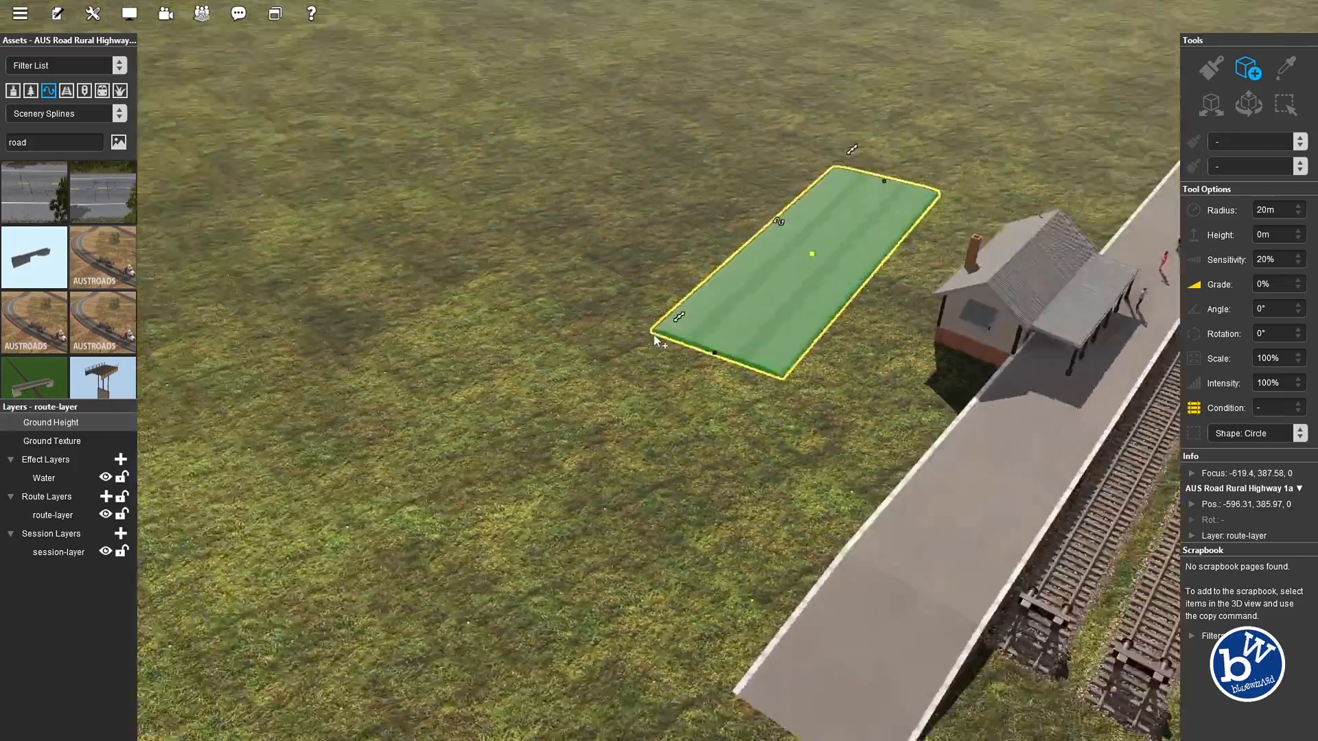
Move both ends of the road segment so it runs parallel to the platform, directly behind the station building
{"action": "right_click_drag", "start_coordinate": [654, 336], "coordinate": [803, 259]}
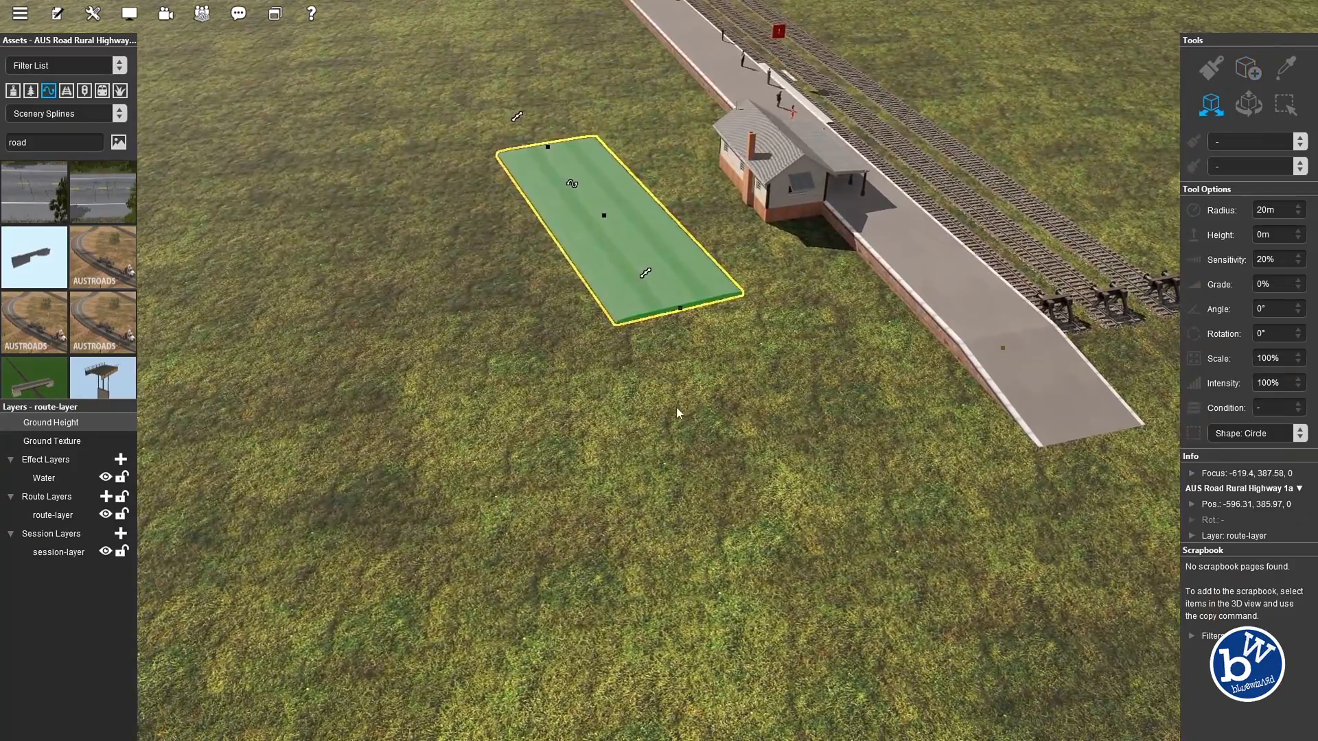
{"action": "left_click", "coordinate": [677, 406]}
{"action": "scroll", "coordinate": [731, 352], "scroll_direction": "up", "scroll_amount": 6}
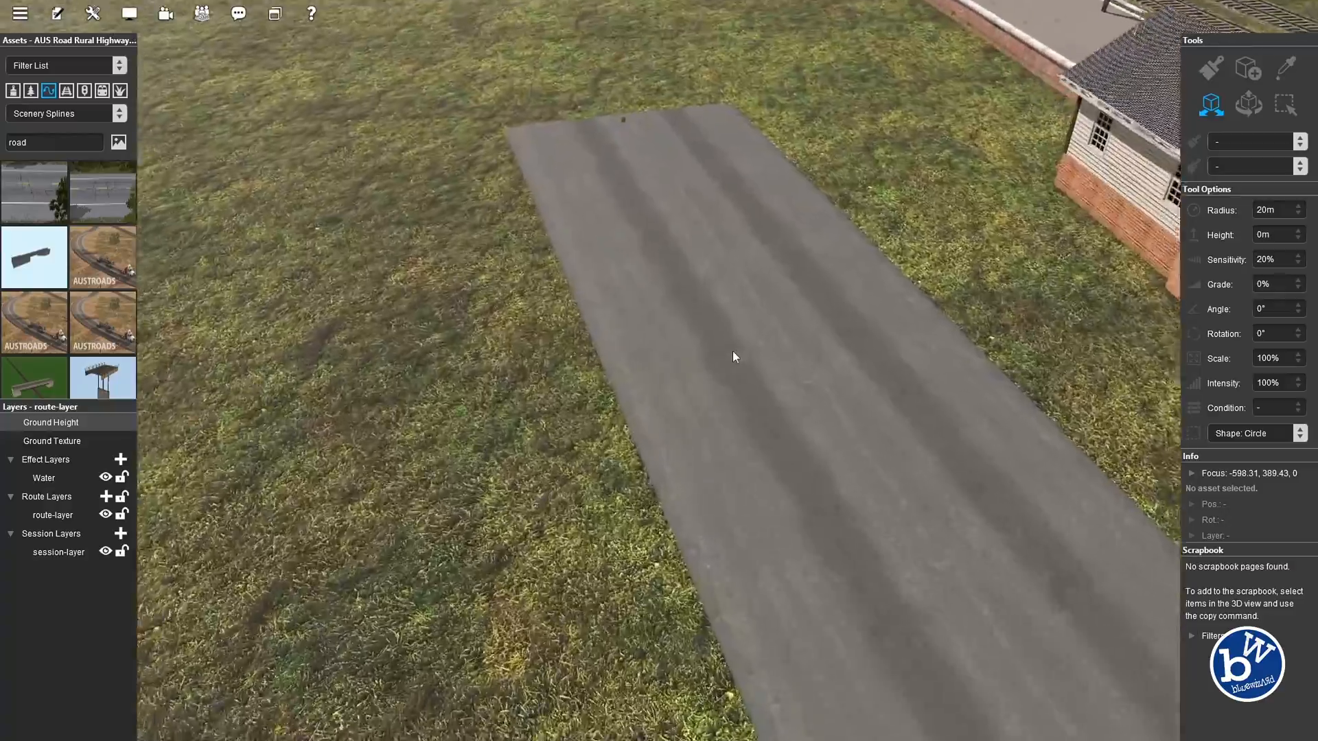
{"action": "scroll", "coordinate": [732, 352], "scroll_direction": "down", "scroll_amount": 10}
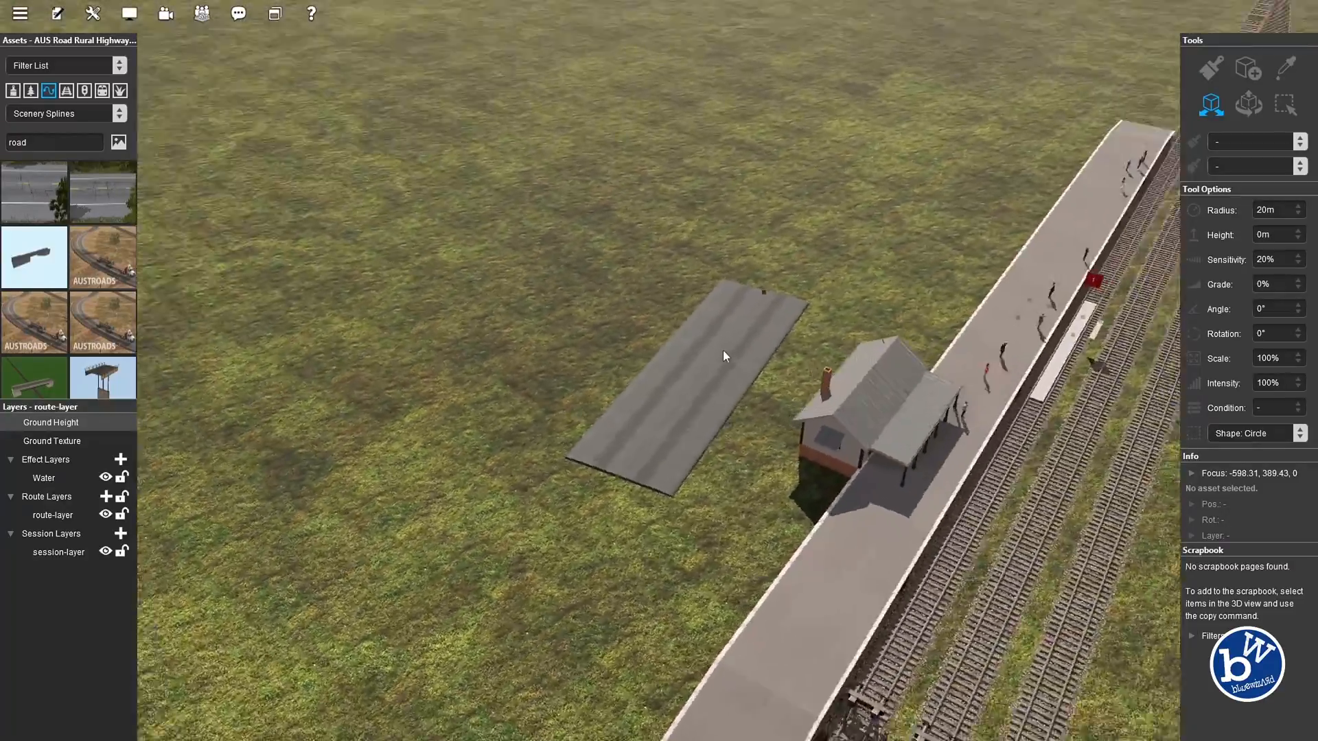
{"action": "right_click_drag", "start_coordinate": [722, 350], "coordinate": [577, 341]}
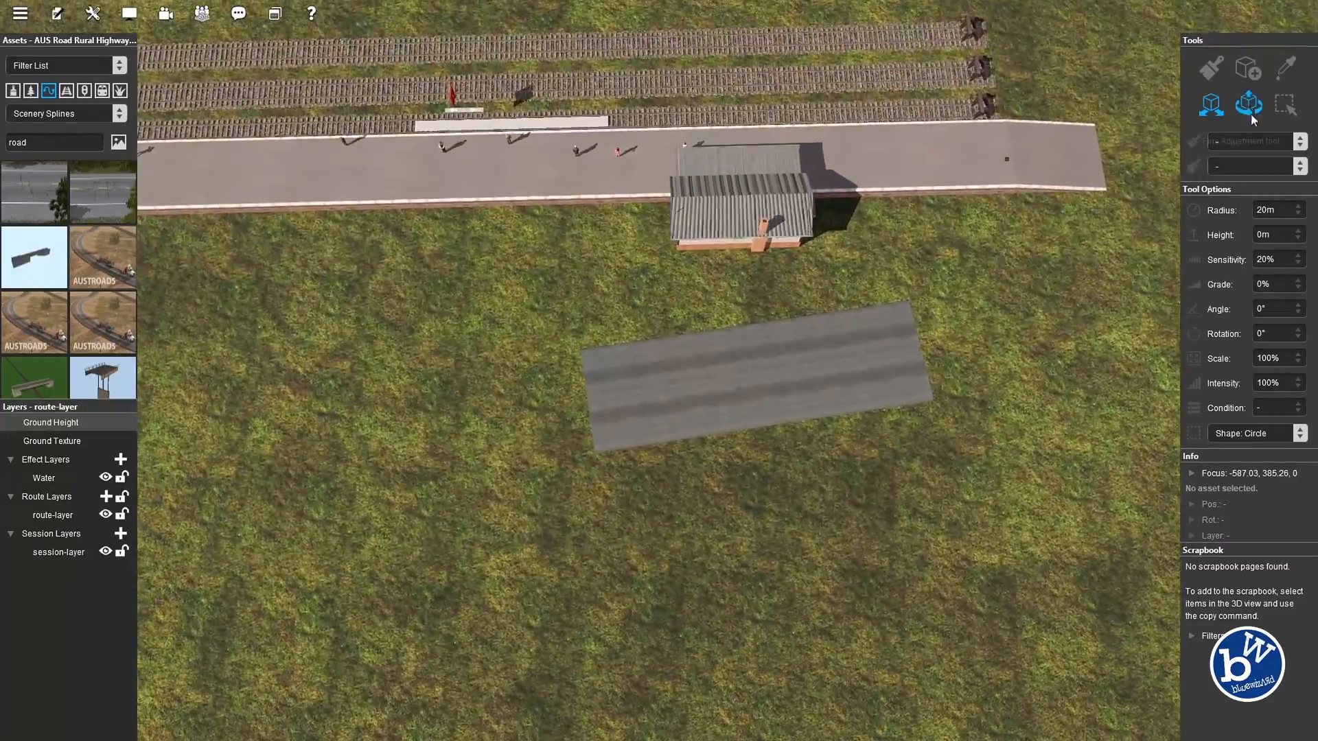
{"action": "left_click_drag", "start_coordinate": [921, 348], "coordinate": [912, 272]}
{"action": "left_click_drag", "start_coordinate": [587, 401], "coordinate": [614, 295]}
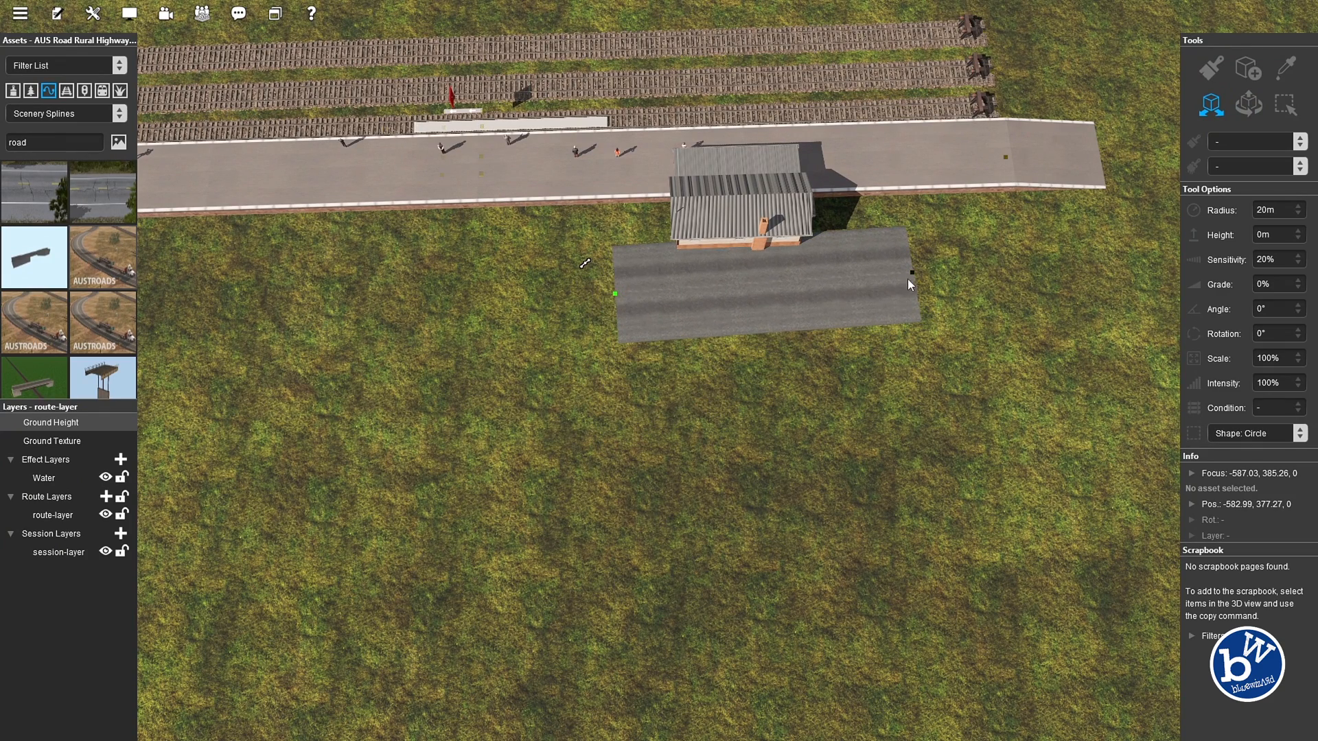
{"action": "left_click_drag", "start_coordinate": [913, 286], "coordinate": [912, 285]}
Extend the AUS Road Rural Highway 1a from its end near the buffer stops to the nearest edge of the baseboard
{"action": "right_click_drag", "start_coordinate": [938, 295], "coordinate": [1144, 324]}
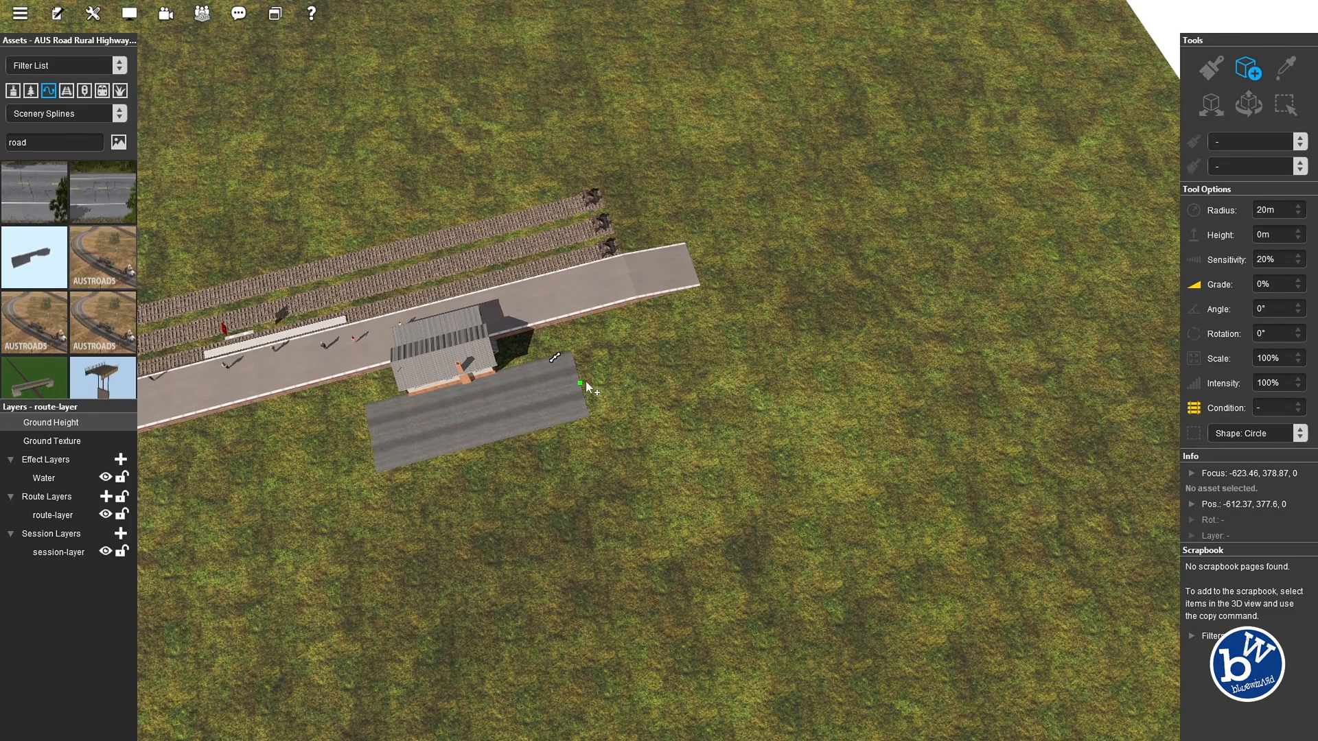
{"action": "left_click_drag", "start_coordinate": [598, 379], "coordinate": [796, 246]}
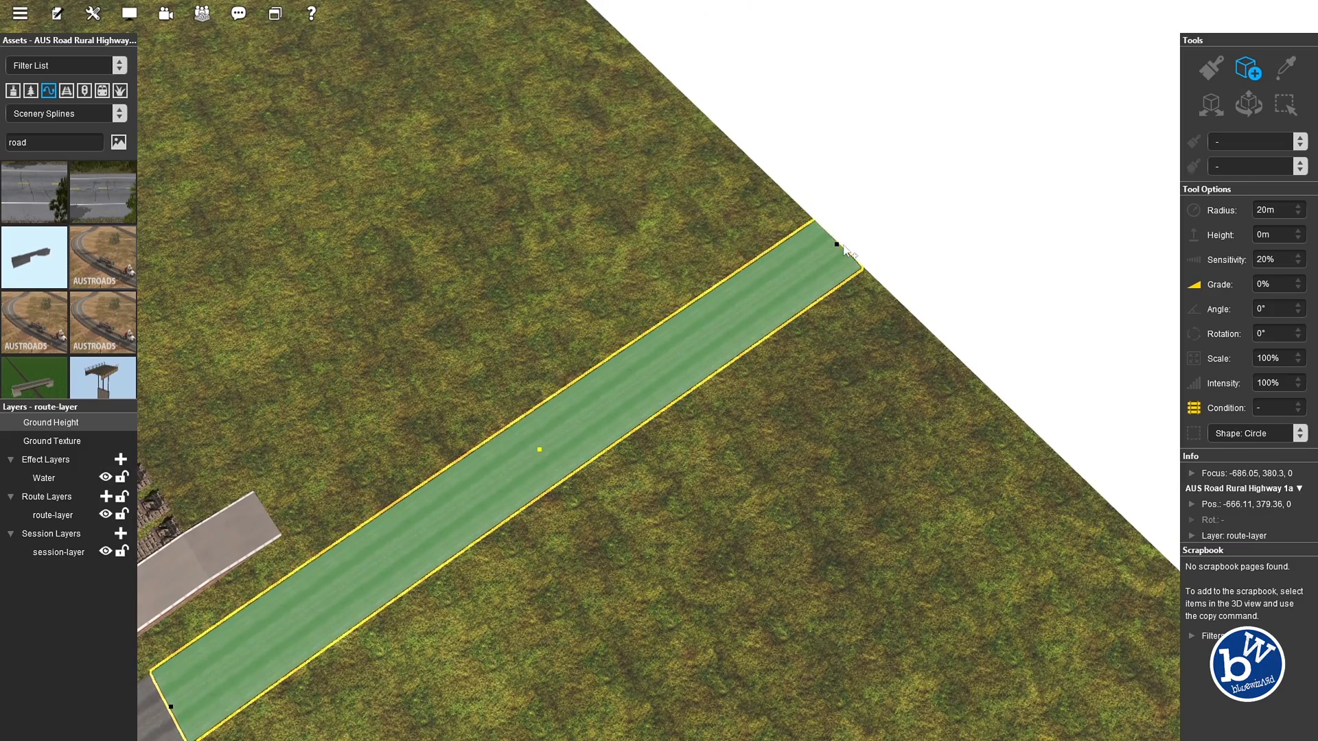
{"action": "left_click", "coordinate": [844, 250]}
{"action": "left_click", "coordinate": [754, 422]}
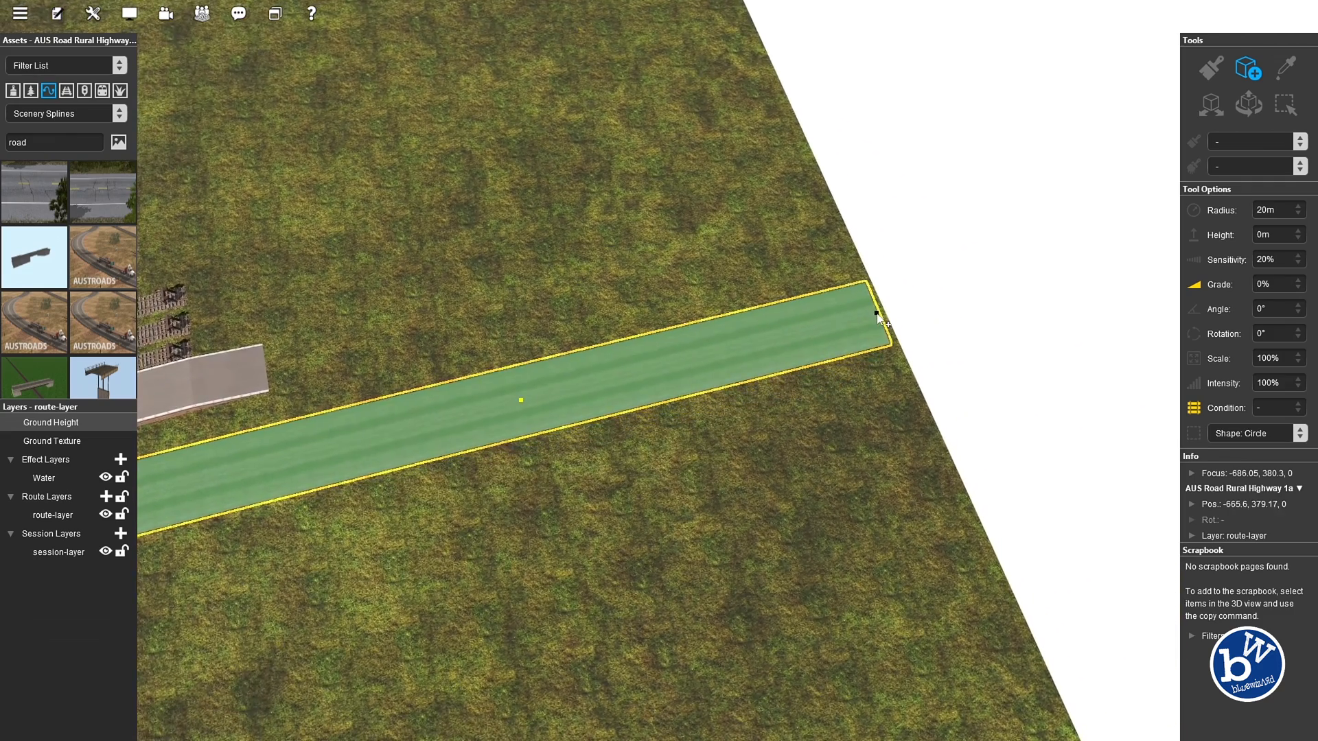
Extend the road from its other end past the platform and curve it away across the grass to the baseboard edge
{"action": "right_click_drag", "start_coordinate": [549, 365], "coordinate": [668, 276]}
{"action": "key", "text": "Left"}
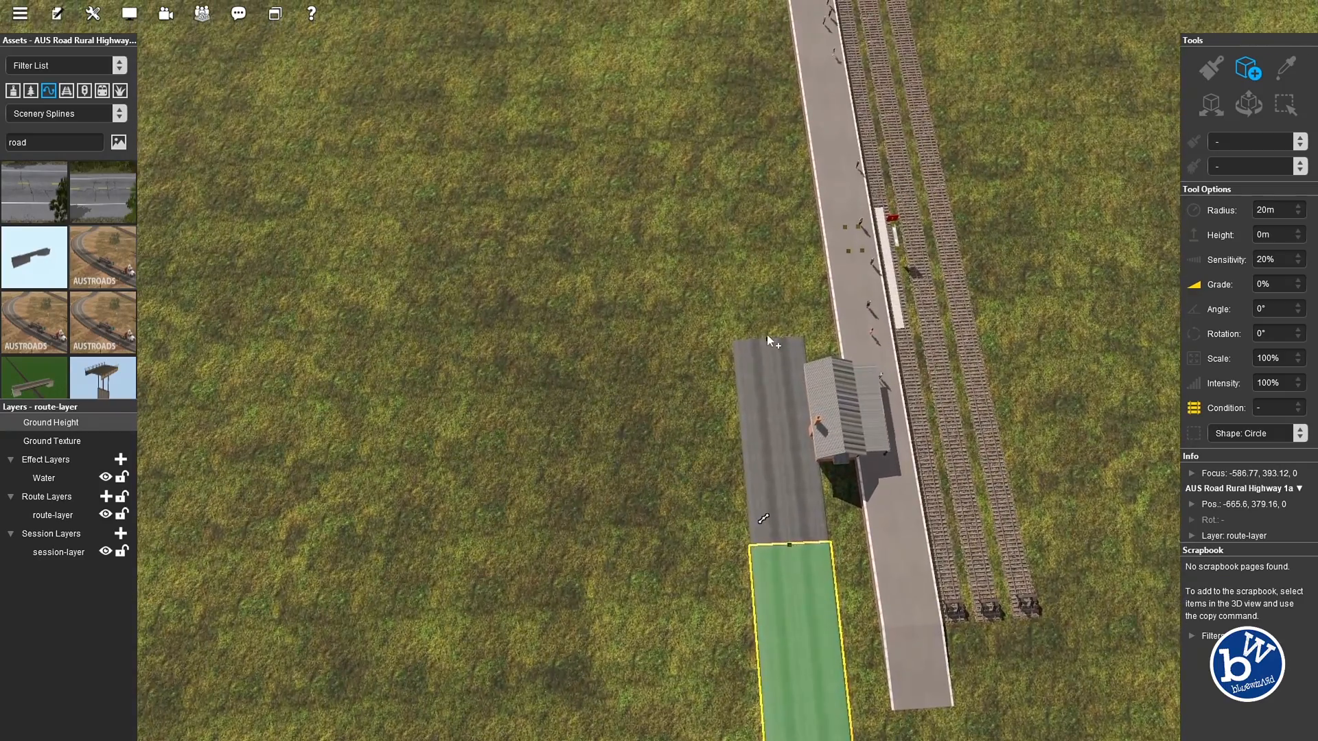
{"action": "left_click", "coordinate": [767, 335]}
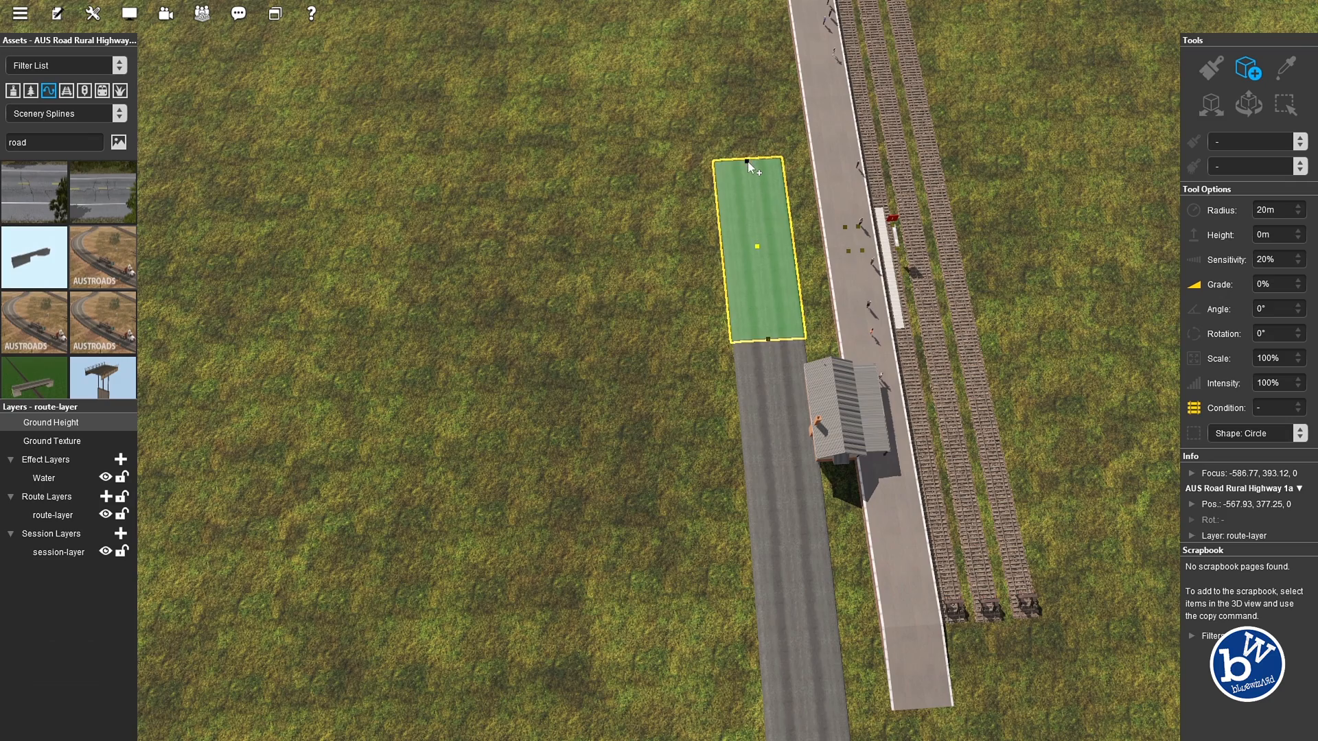
{"action": "left_click", "coordinate": [748, 162]}
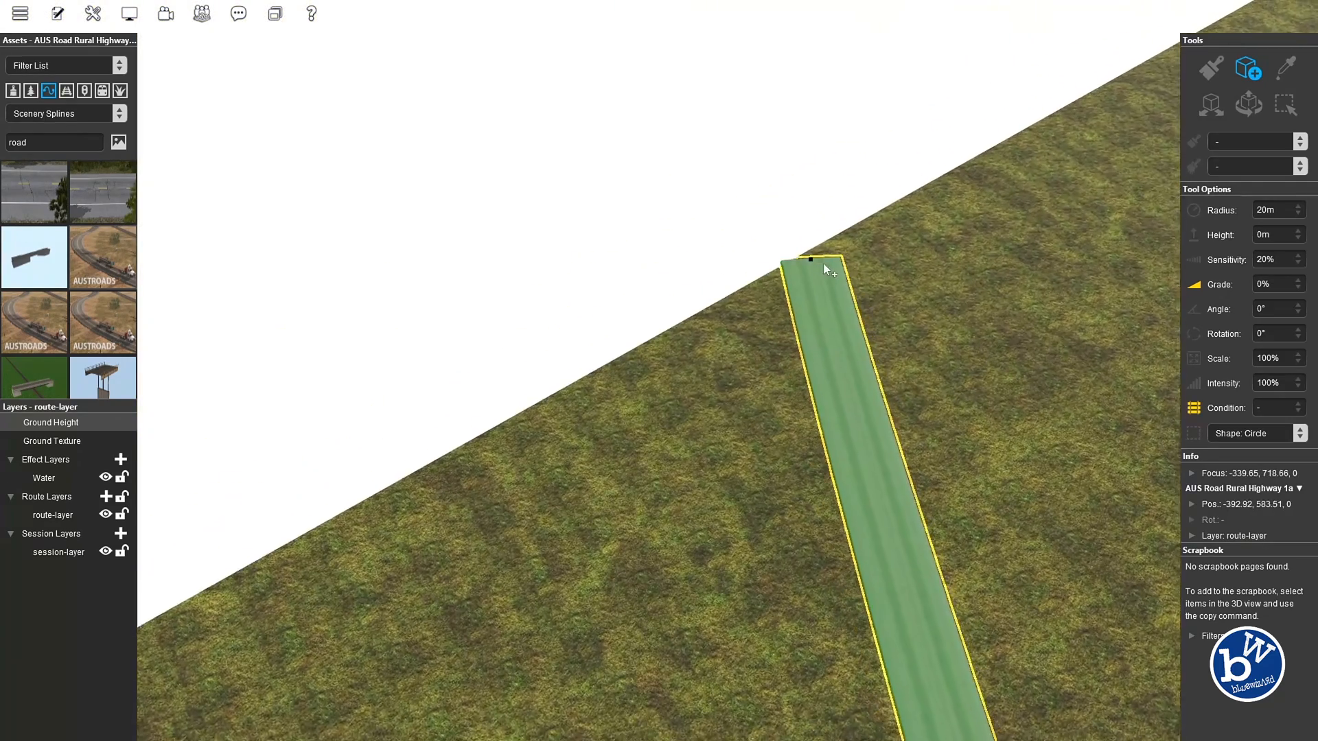
{"action": "right_click", "coordinate": [919, 392]}
{"action": "key", "text": "Left"}
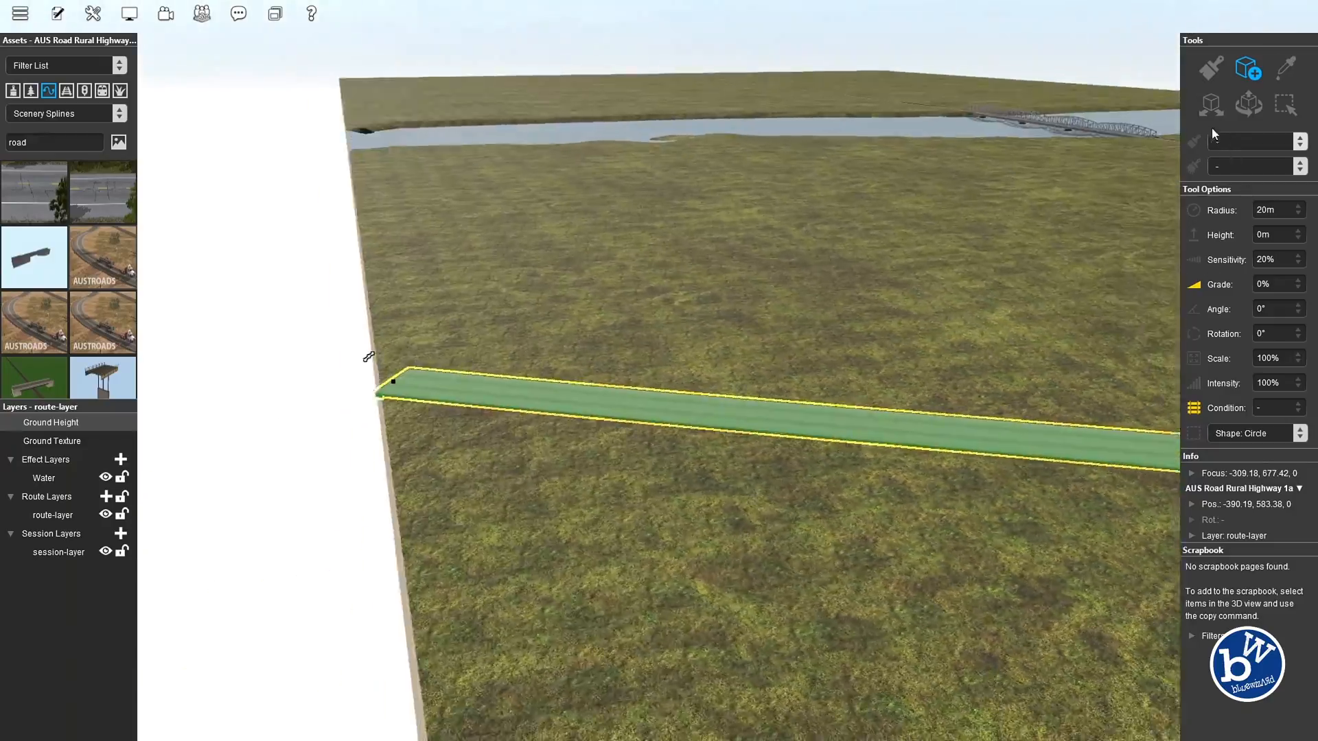
{"action": "left_click", "coordinate": [1211, 110]}
{"action": "left_click", "coordinate": [880, 287]}
Examine the finished road behind the station from the track side and above the buffer stops
{"action": "key", "text": "Left"}
{"action": "right_click", "coordinate": [698, 215]}
{"action": "right_click", "coordinate": [732, 207]}
{"action": "key", "text": "Left"}
{"action": "scroll", "coordinate": [652, 343], "scroll_direction": "up", "scroll_amount": 5}
{"action": "key", "text": "Down"}
{"action": "right_click", "coordinate": [538, 400]}
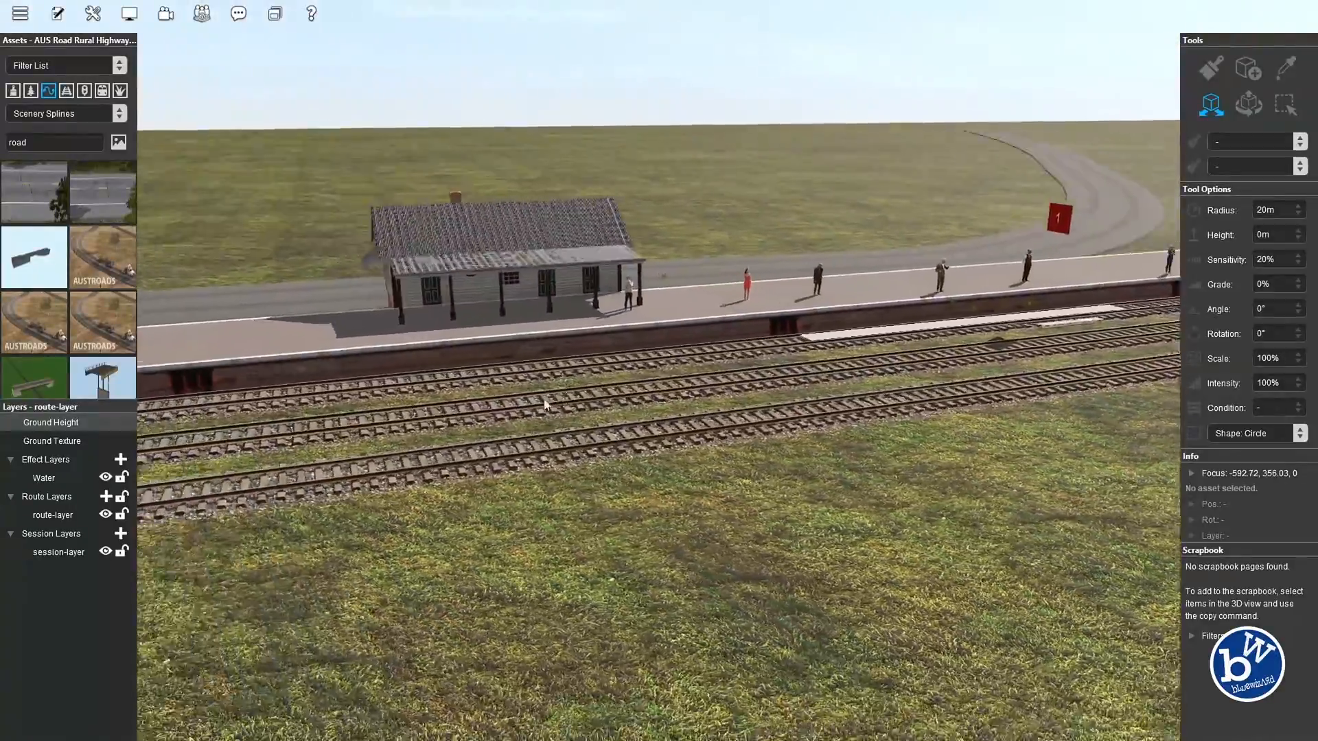
{"action": "key", "text": "Left"}
{"action": "key", "text": "Left"}
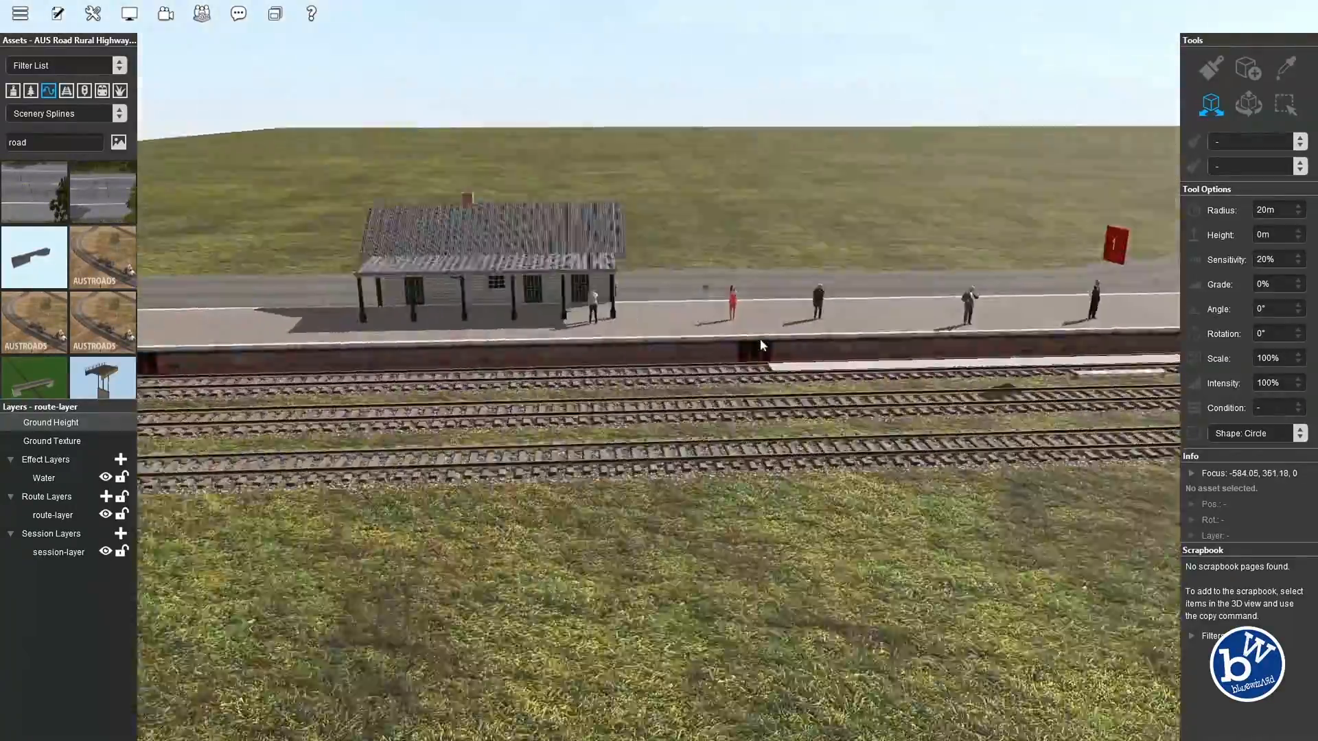
{"action": "key", "text": "Left"}
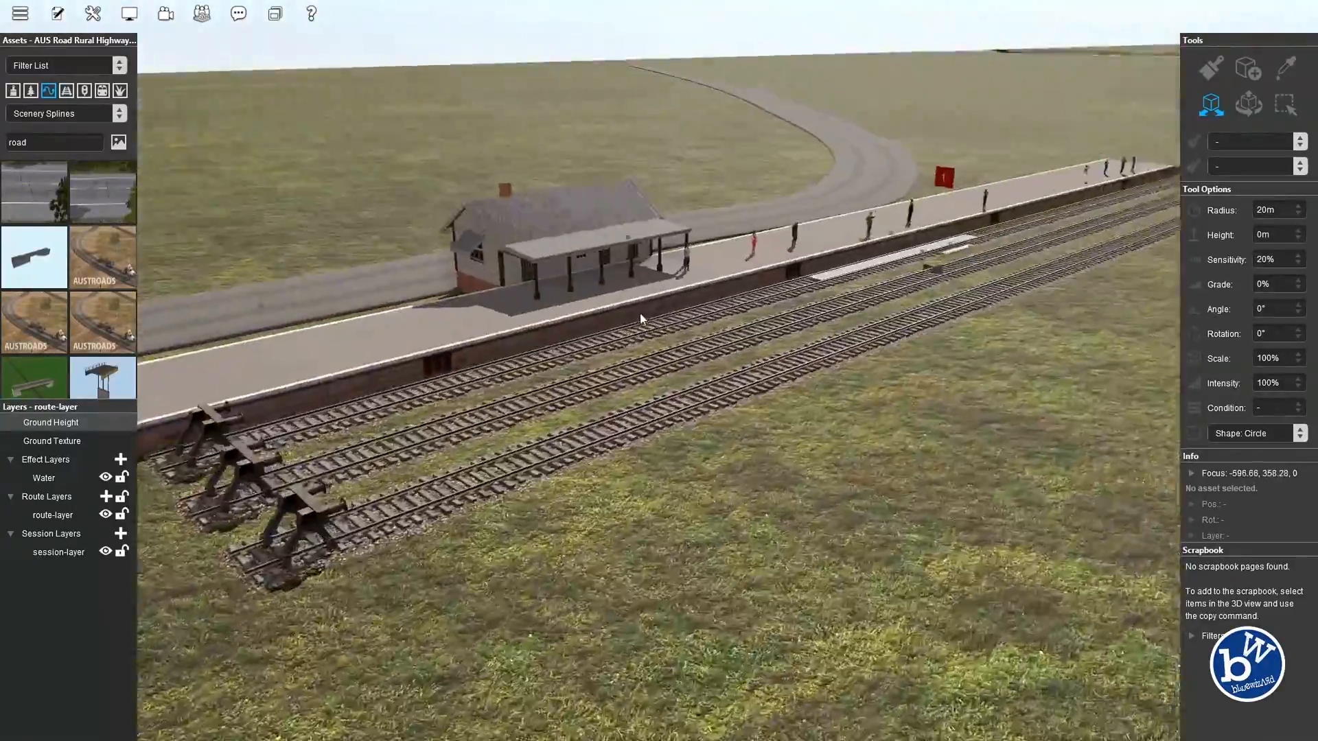
{"action": "right_click", "coordinate": [704, 273]}
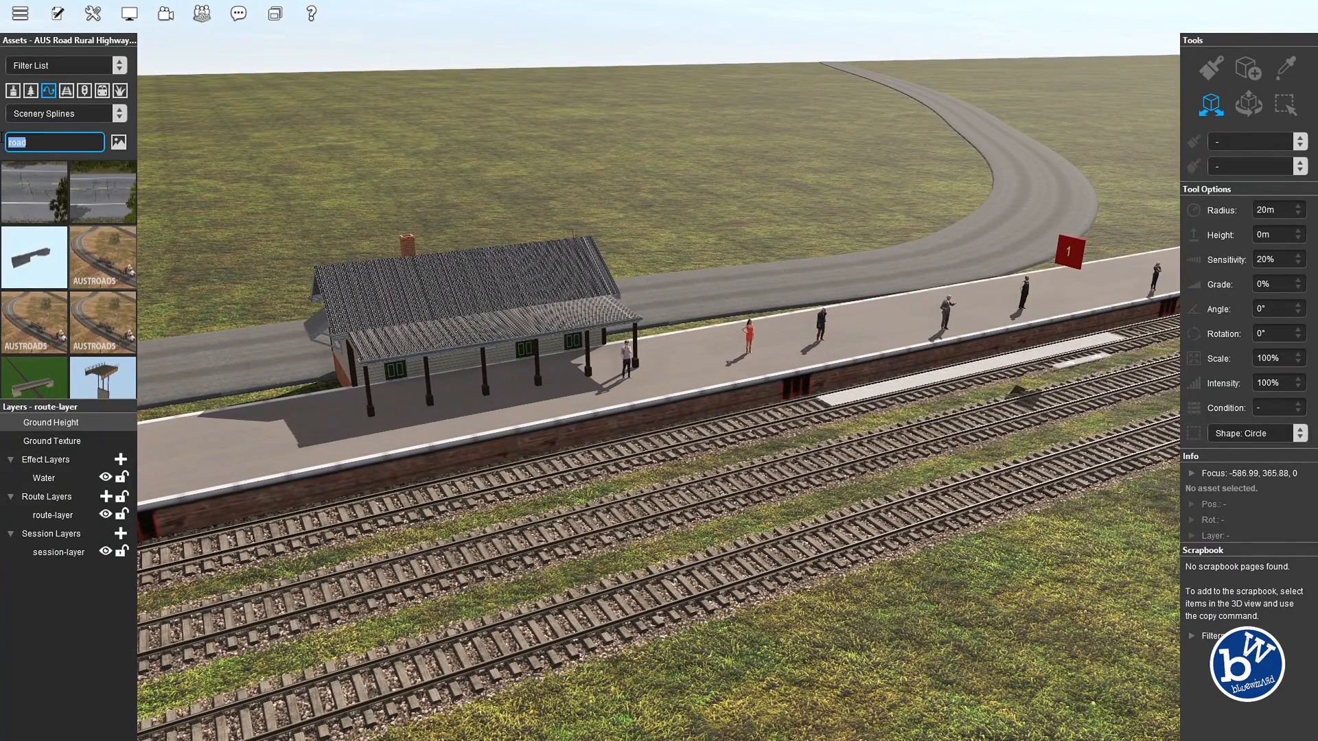
List the preset assets without a search term and place Grass 5f - Seasonal - Clutter on the ground beyond the buffer stops
{"action": "left_click", "coordinate": [123, 92]}
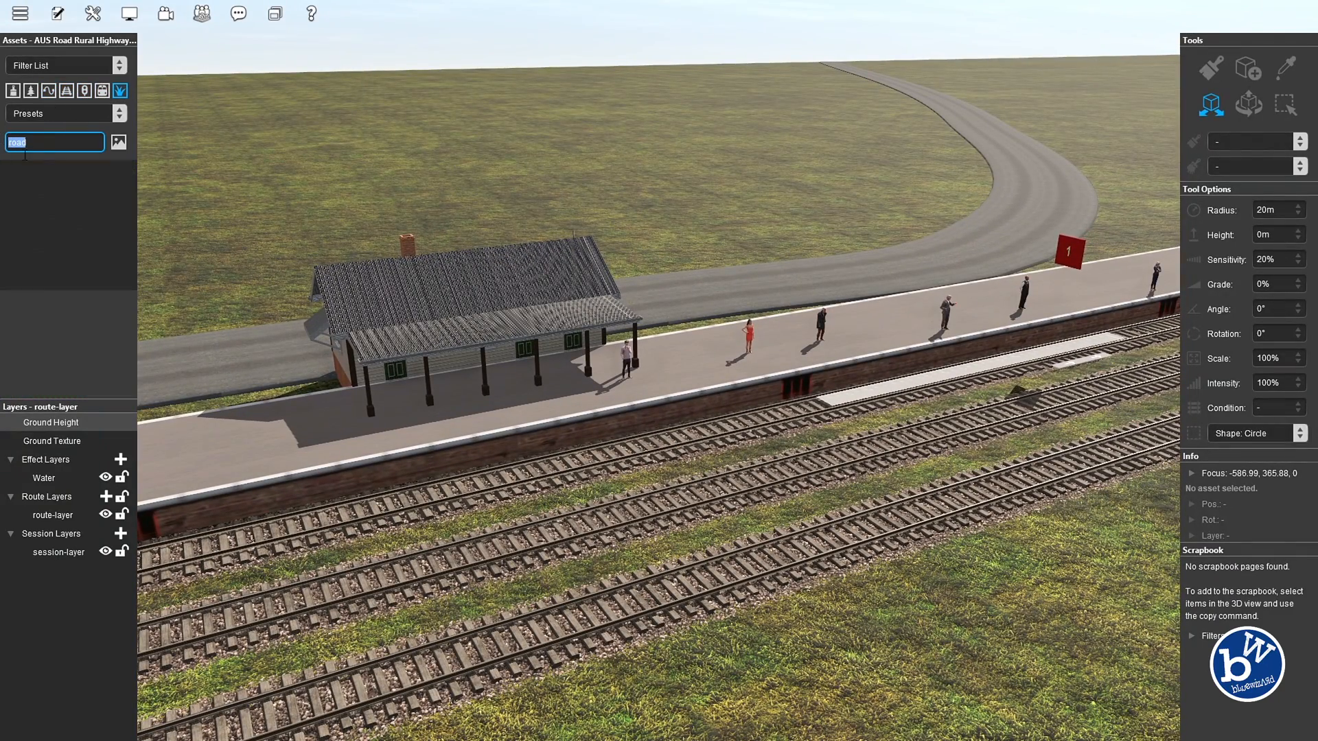
{"action": "left_click_drag", "start_coordinate": [50, 145], "coordinate": [7, 151]}
{"action": "key", "text": "BackSpace"}
{"action": "left_click", "coordinate": [30, 261]}
{"action": "right_click", "coordinate": [604, 439]}
{"action": "right_click_drag", "start_coordinate": [717, 378], "coordinate": [416, 431]}
{"action": "left_click", "coordinate": [427, 372]}
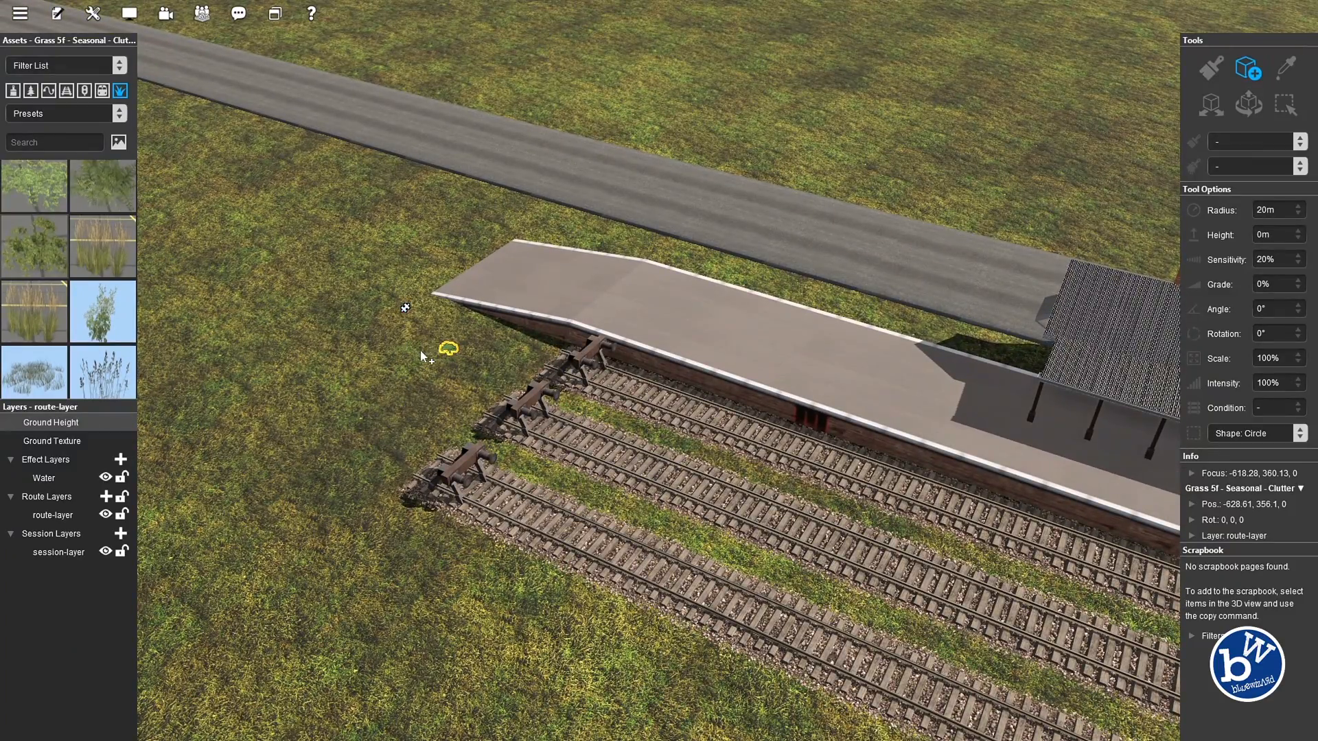
Inspect the placed grass clump up close, then delete it
{"action": "right_click_drag", "start_coordinate": [397, 374], "coordinate": [821, 359]}
{"action": "scroll", "coordinate": [686, 367], "scroll_direction": "up", "scroll_amount": 5}
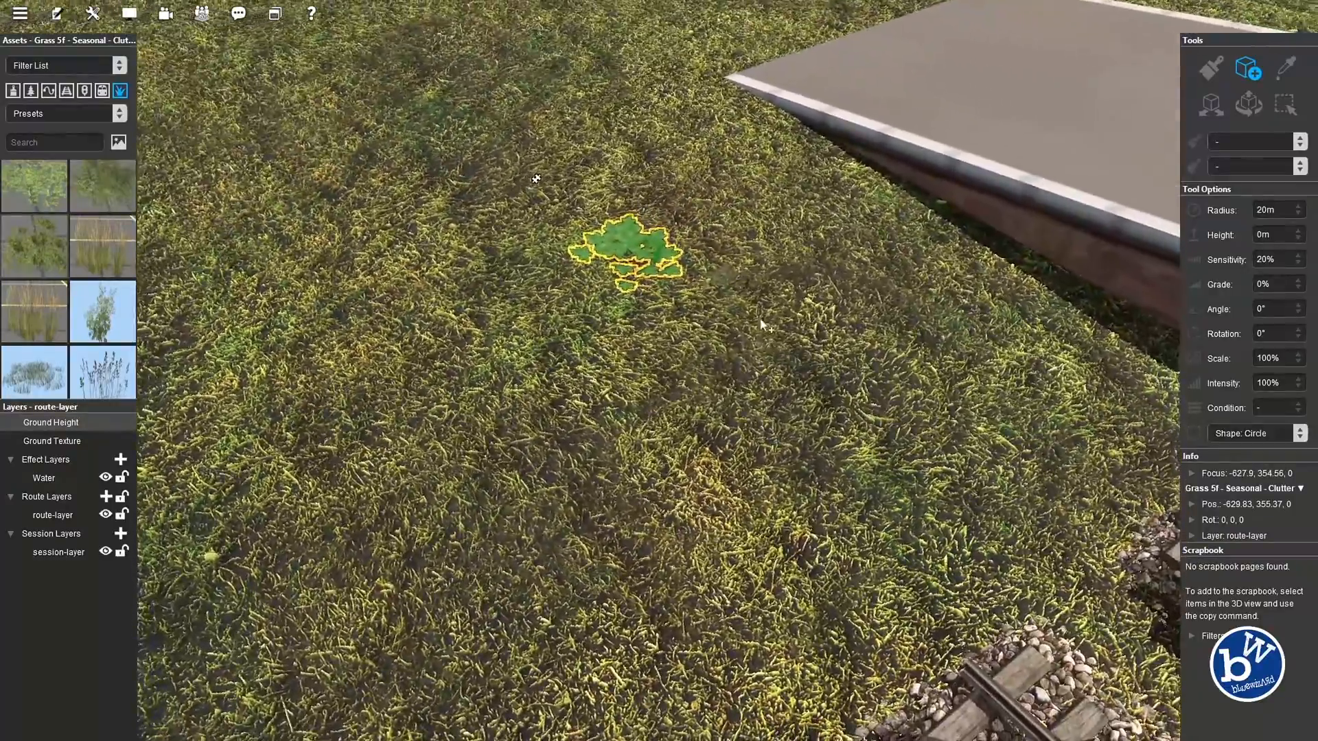
{"action": "right_click", "coordinate": [764, 320]}
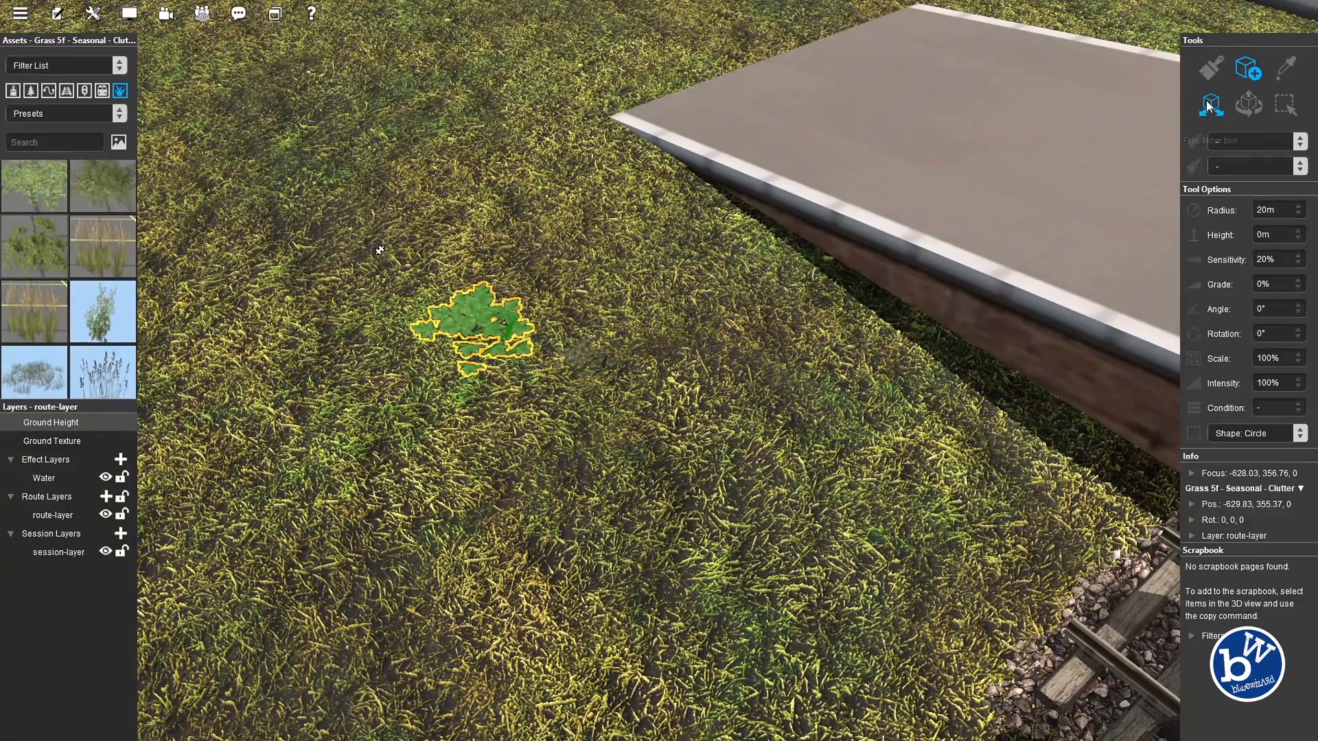
{"action": "key", "text": "Delete"}
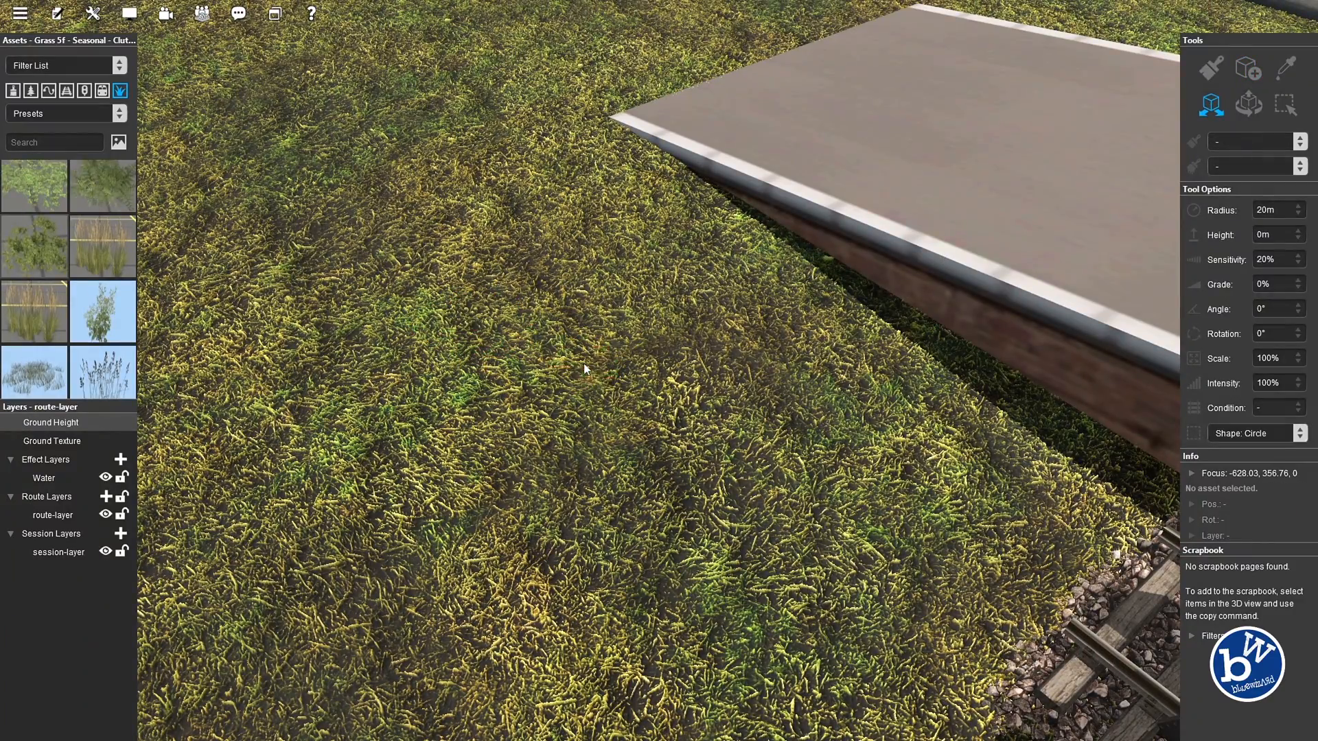
Search the scenery objects for "tree", try a Classic-Oaktree 15m beyond the platform ramp, then delete it
{"action": "scroll", "coordinate": [388, 361], "scroll_direction": "down", "scroll_amount": 4}
{"action": "scroll", "coordinate": [99, 299], "scroll_direction": "down", "scroll_amount": 10}
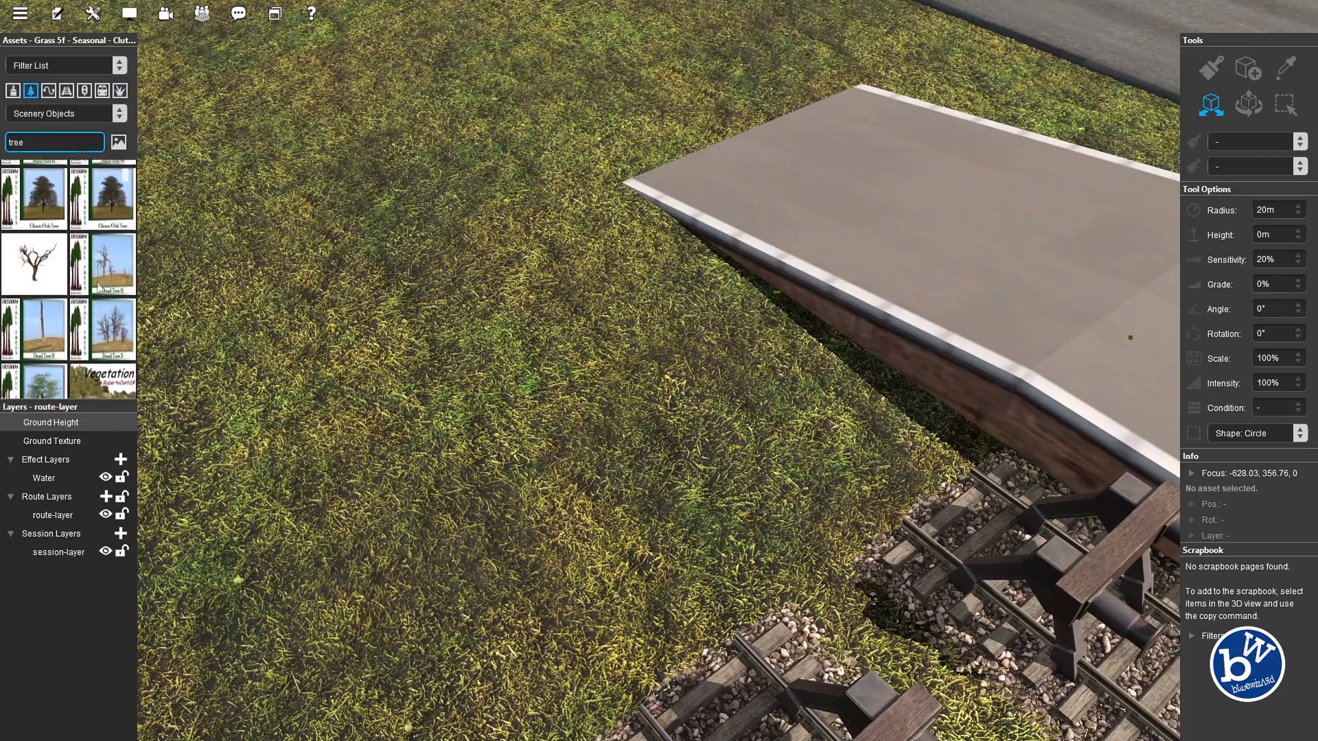
{"action": "left_click", "coordinate": [391, 291]}
{"action": "right_click_drag", "start_coordinate": [453, 337], "coordinate": [458, 378]}
{"action": "scroll", "coordinate": [458, 377], "scroll_direction": "down", "scroll_amount": 4}
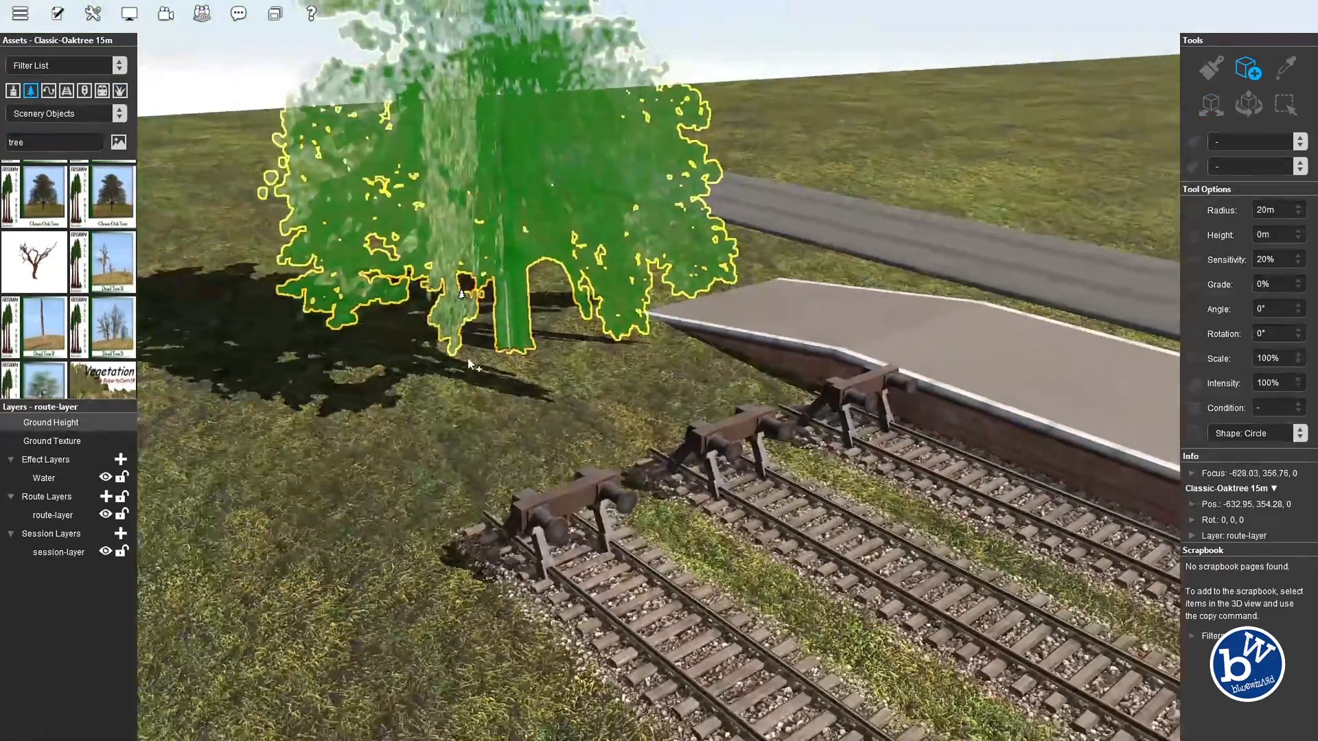
{"action": "key", "text": "Delete"}
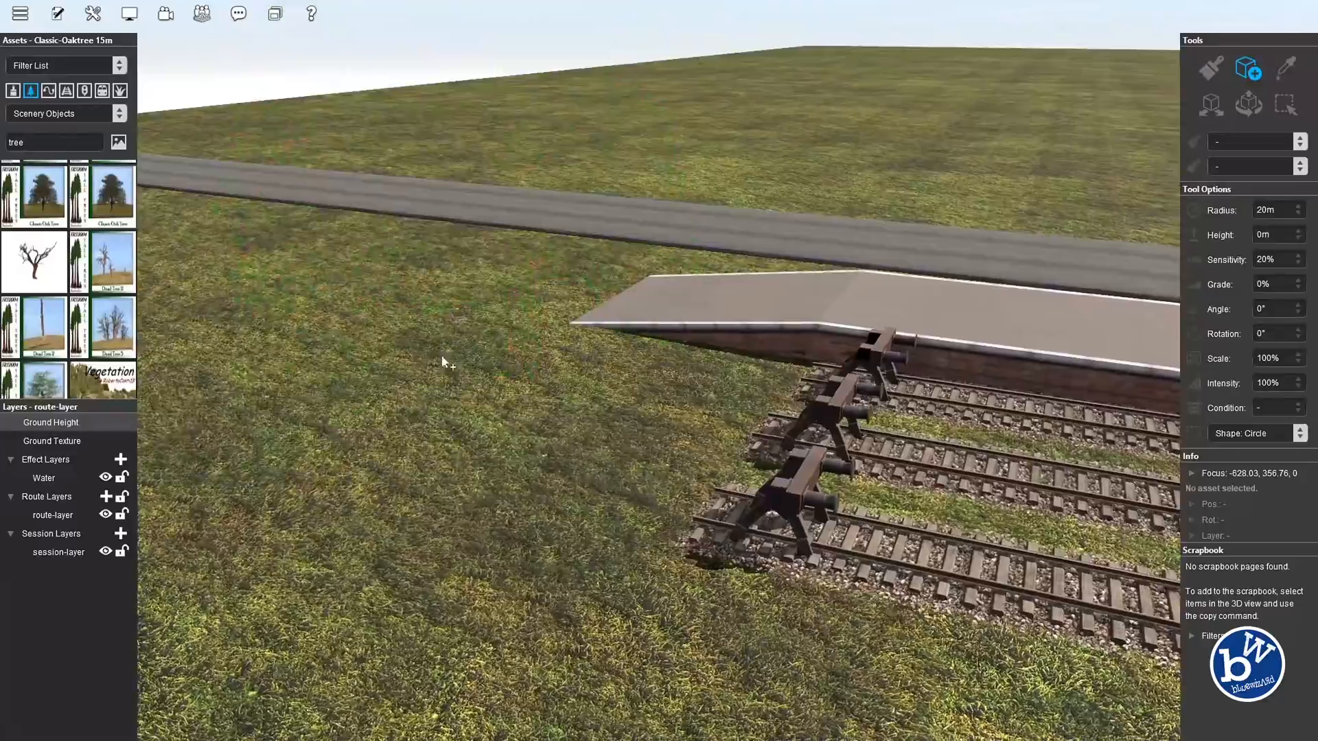
{"action": "scroll", "coordinate": [757, 249], "scroll_direction": "down", "scroll_amount": 2}
{"action": "key", "text": "Up"}
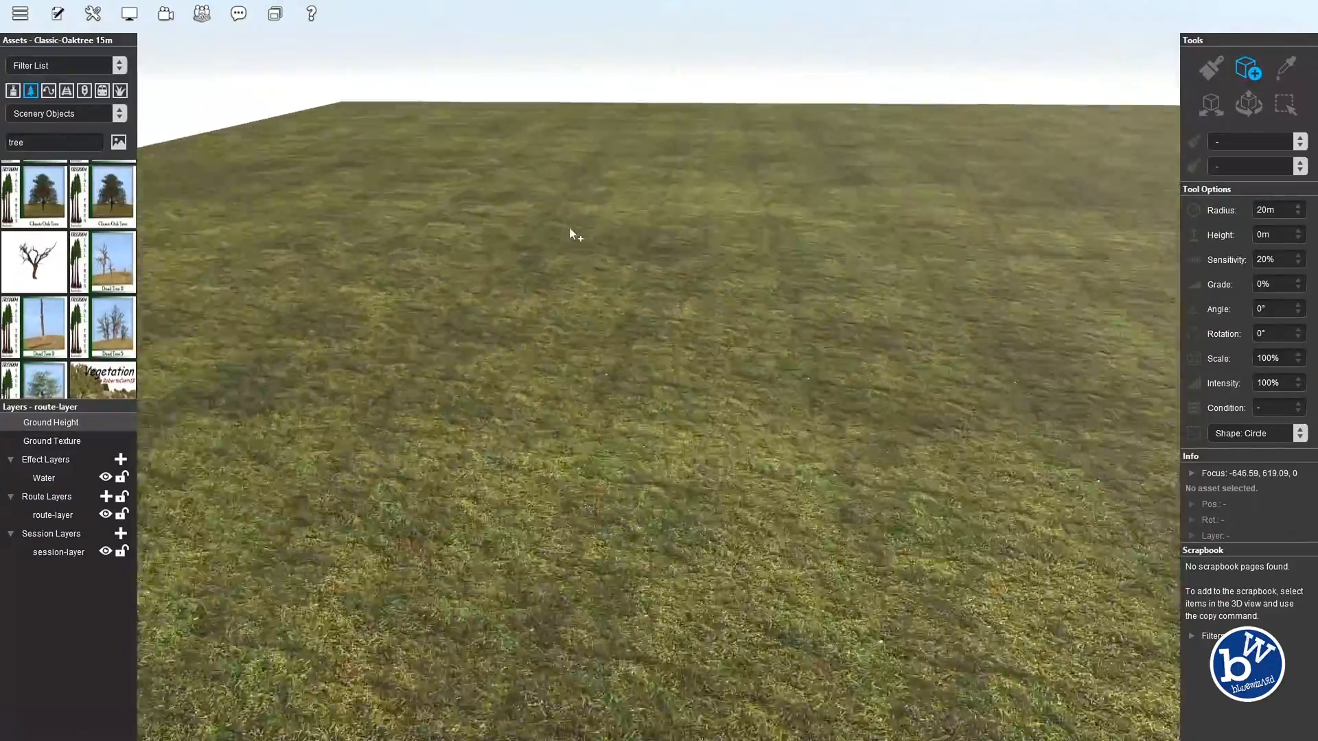
Plant a loose cluster of Classic-Oaktree 15m trees on the empty grassland near the map's edge
{"action": "right_click_drag", "start_coordinate": [570, 227], "coordinate": [570, 227]}
{"action": "left_click", "coordinate": [549, 224]}
{"action": "scroll", "coordinate": [586, 276], "scroll_direction": "down", "scroll_amount": 3}
{"action": "left_click", "coordinate": [737, 288]}
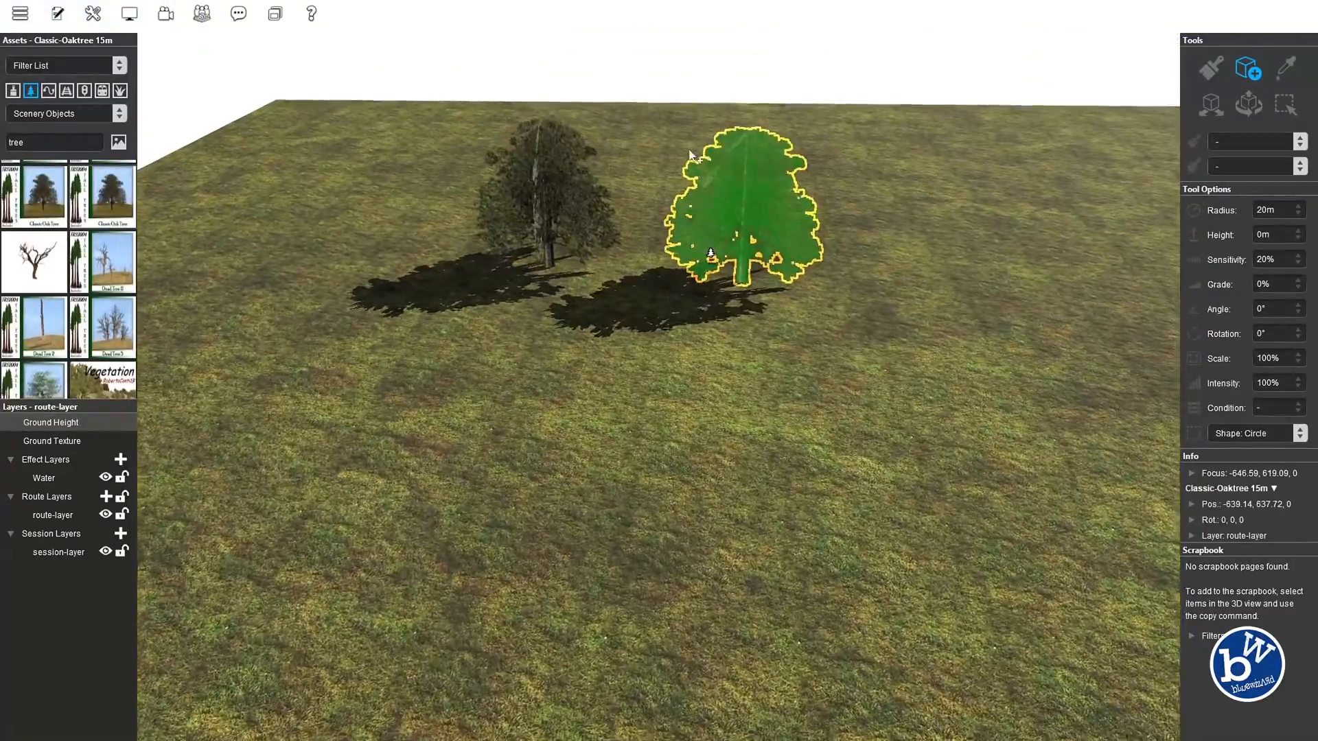
{"action": "left_click", "coordinate": [682, 146]}
{"action": "left_click", "coordinate": [451, 344]}
{"action": "left_click", "coordinate": [890, 360]}
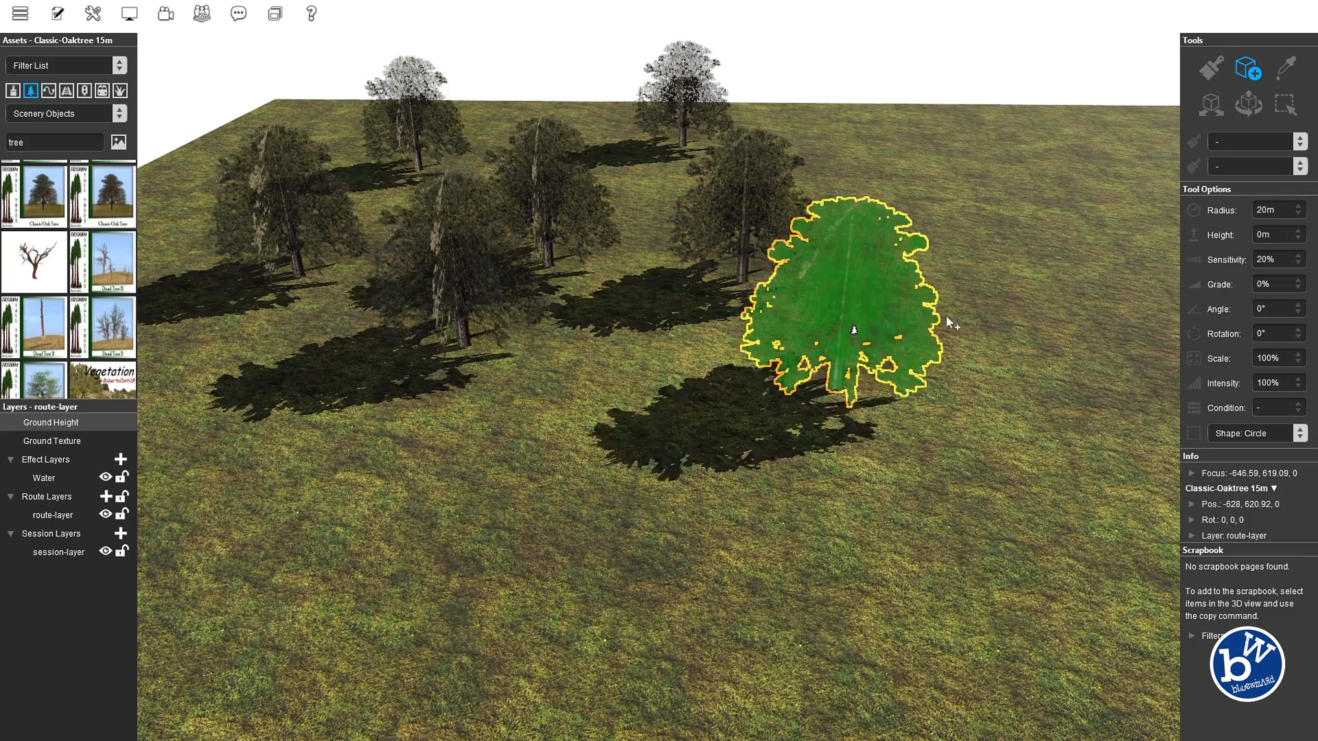
{"action": "left_click", "coordinate": [971, 214]}
{"action": "left_click", "coordinate": [844, 149]}
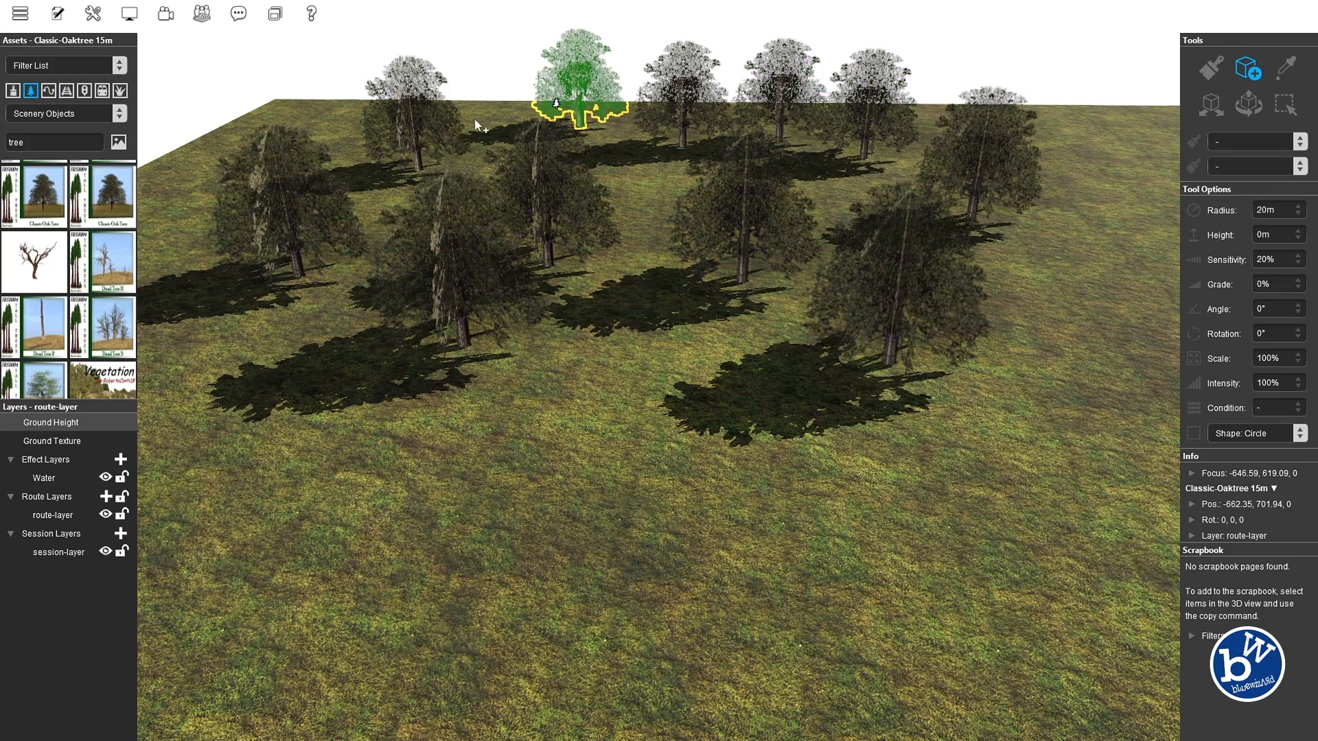
Extend the oak grove with more Classic-Oaktree 15m trees along its near side
{"action": "right_click", "coordinate": [377, 373]}
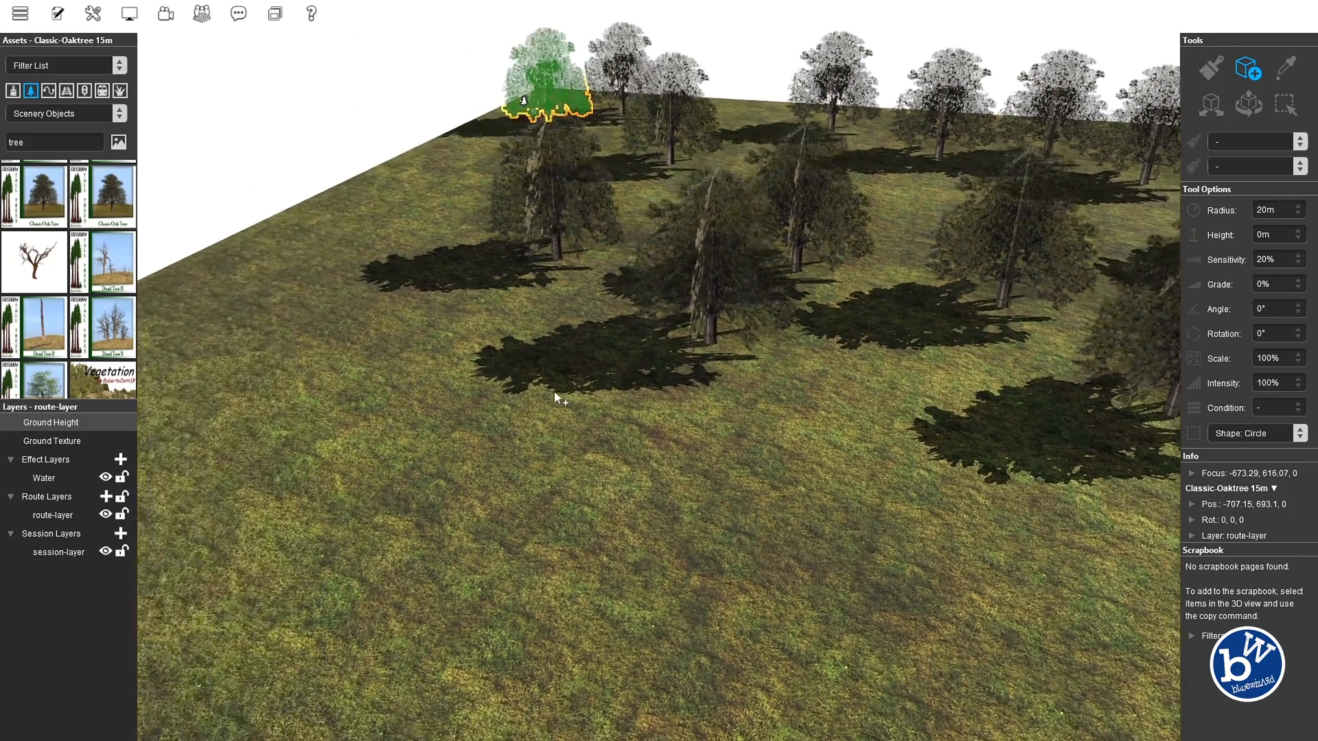
{"action": "scroll", "coordinate": [555, 392], "scroll_direction": "down", "scroll_amount": 3}
{"action": "left_click", "coordinate": [519, 289]}
{"action": "left_click", "coordinate": [581, 402]}
{"action": "left_click", "coordinate": [807, 439]}
Add further Classic-Oaktree 15m trees to the open far end of the grove, and finish placing them
{"action": "right_click", "coordinate": [866, 492]}
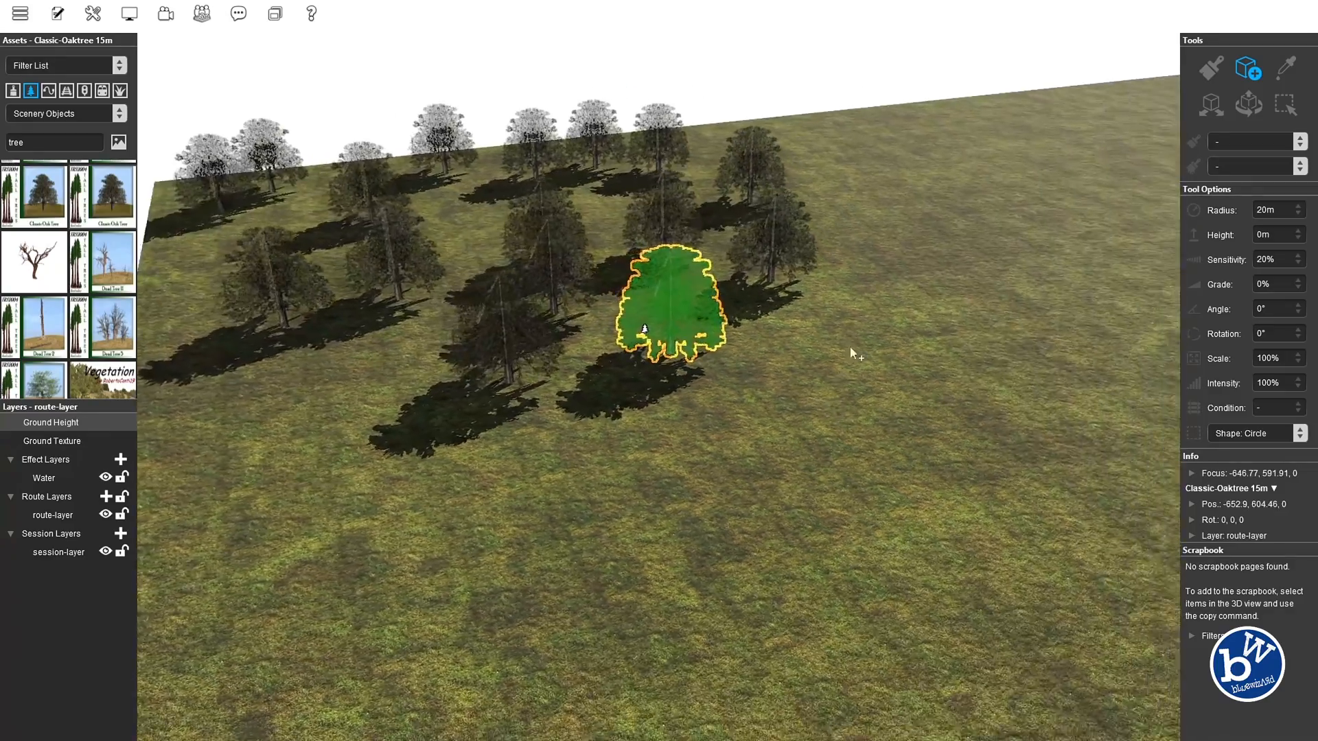
{"action": "left_click", "coordinate": [822, 333]}
{"action": "left_click", "coordinate": [759, 221]}
{"action": "left_click", "coordinate": [706, 161]}
{"action": "left_click", "coordinate": [719, 138]}
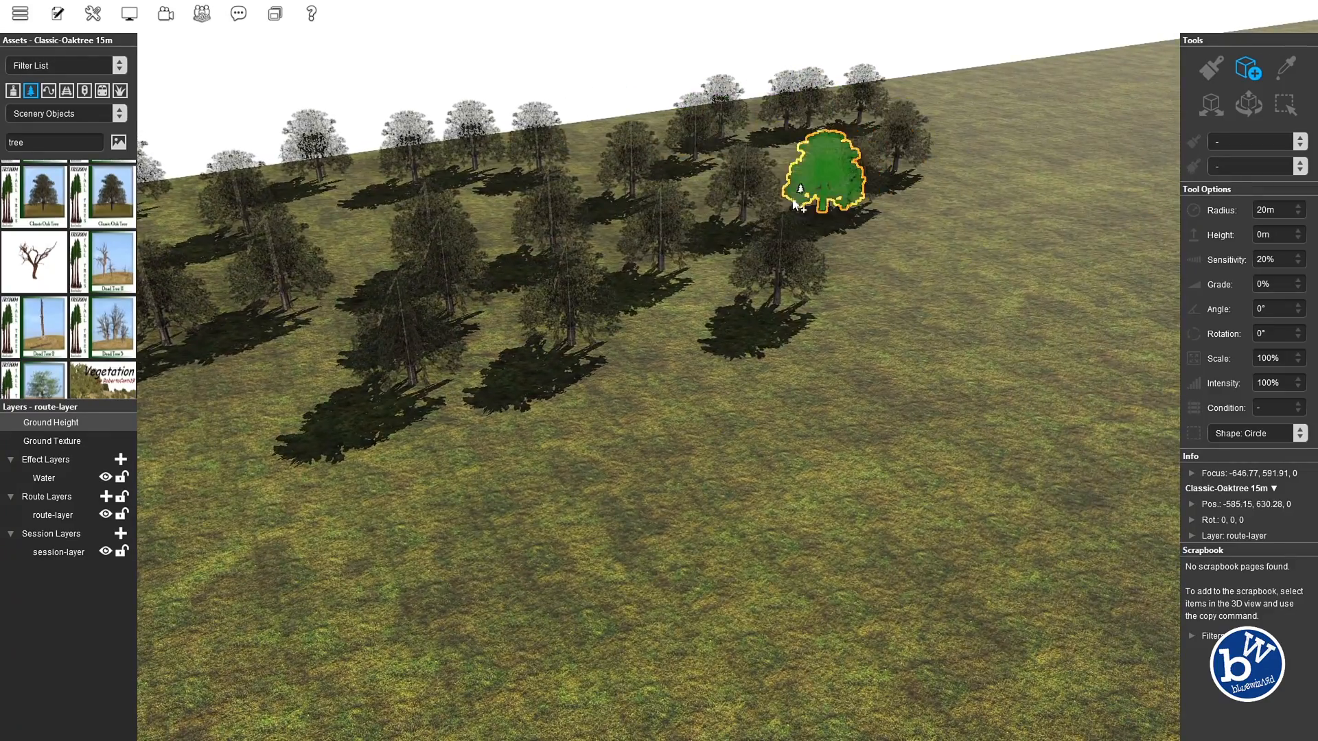
{"action": "right_click", "coordinate": [909, 293]}
{"action": "key", "text": "Escape"}
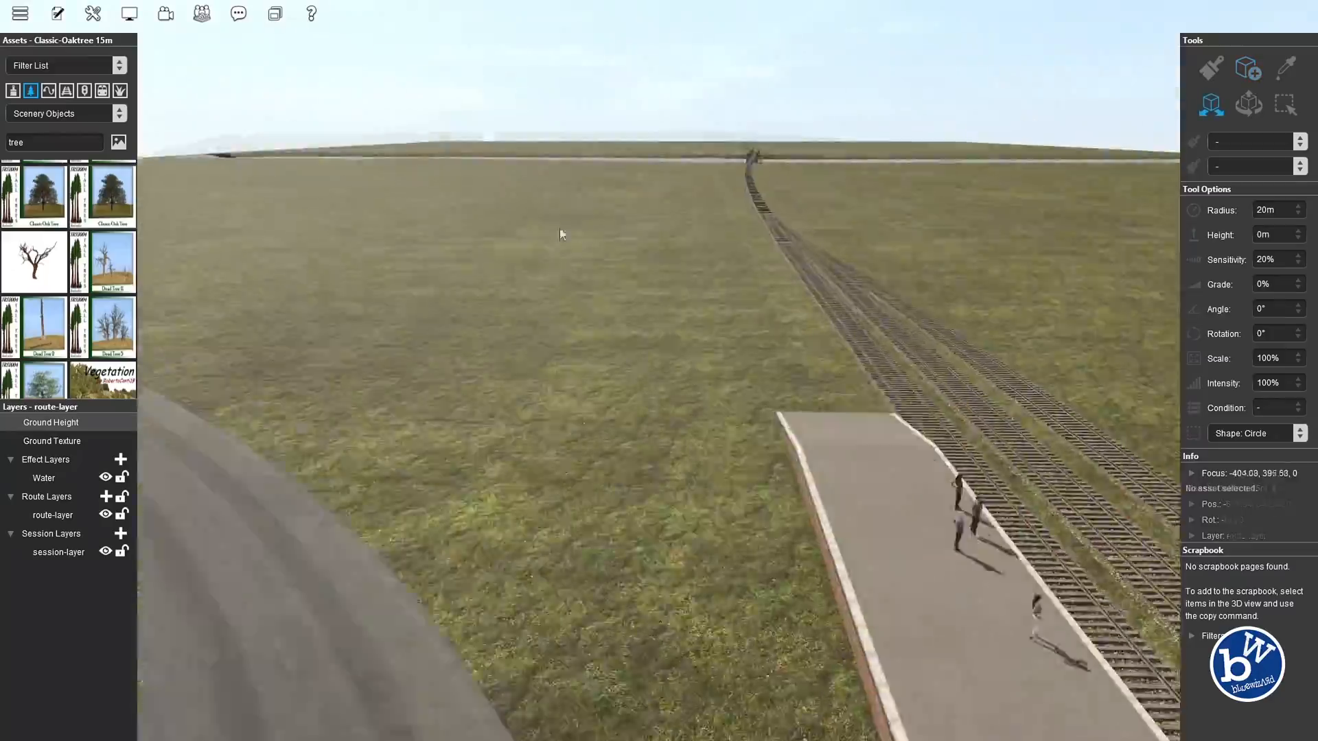
At the open field beyond the railway line, set the Ground Height brush to 45 m radius and 32.8 m height
{"action": "right_click", "coordinate": [559, 227]}
{"action": "key", "text": "Left"}
{"action": "key", "text": "Left"}
{"action": "right_click", "coordinate": [761, 351]}
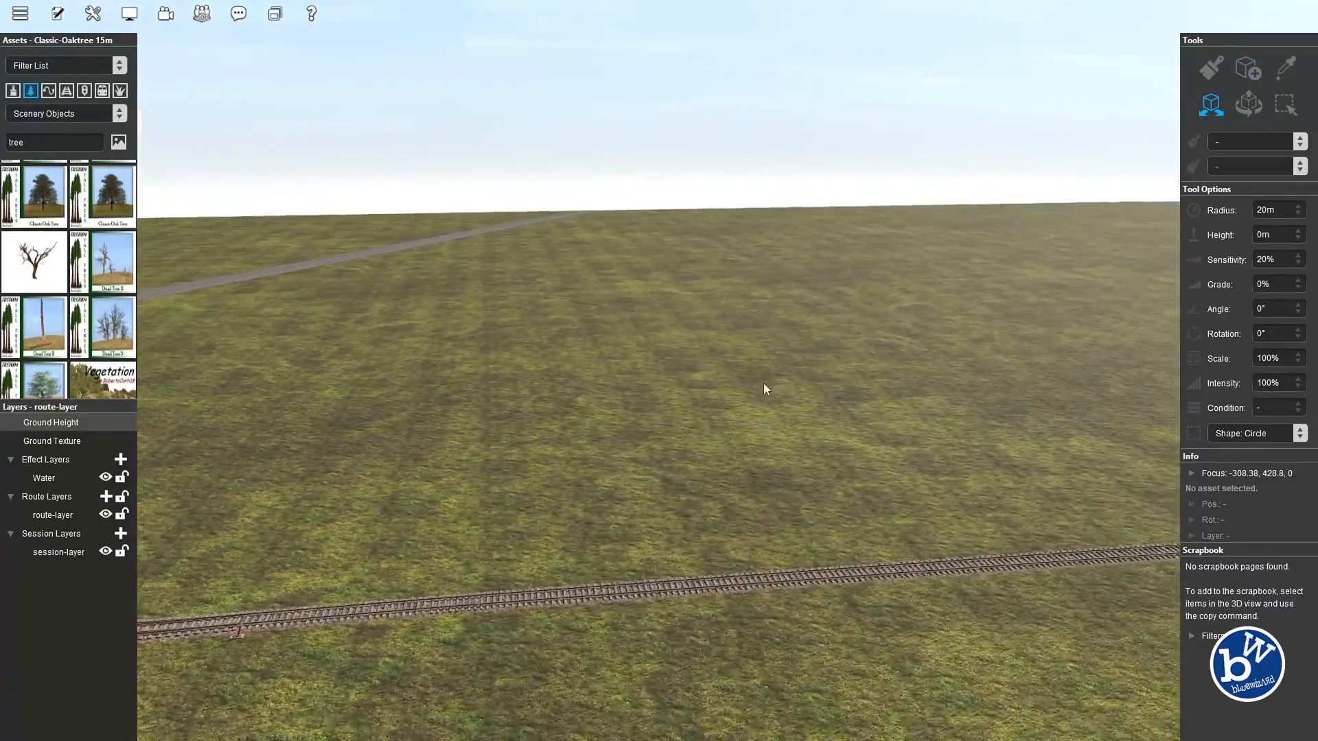
{"action": "key", "text": "Left"}
{"action": "right_click_drag", "start_coordinate": [693, 406], "coordinate": [1130, 105]}
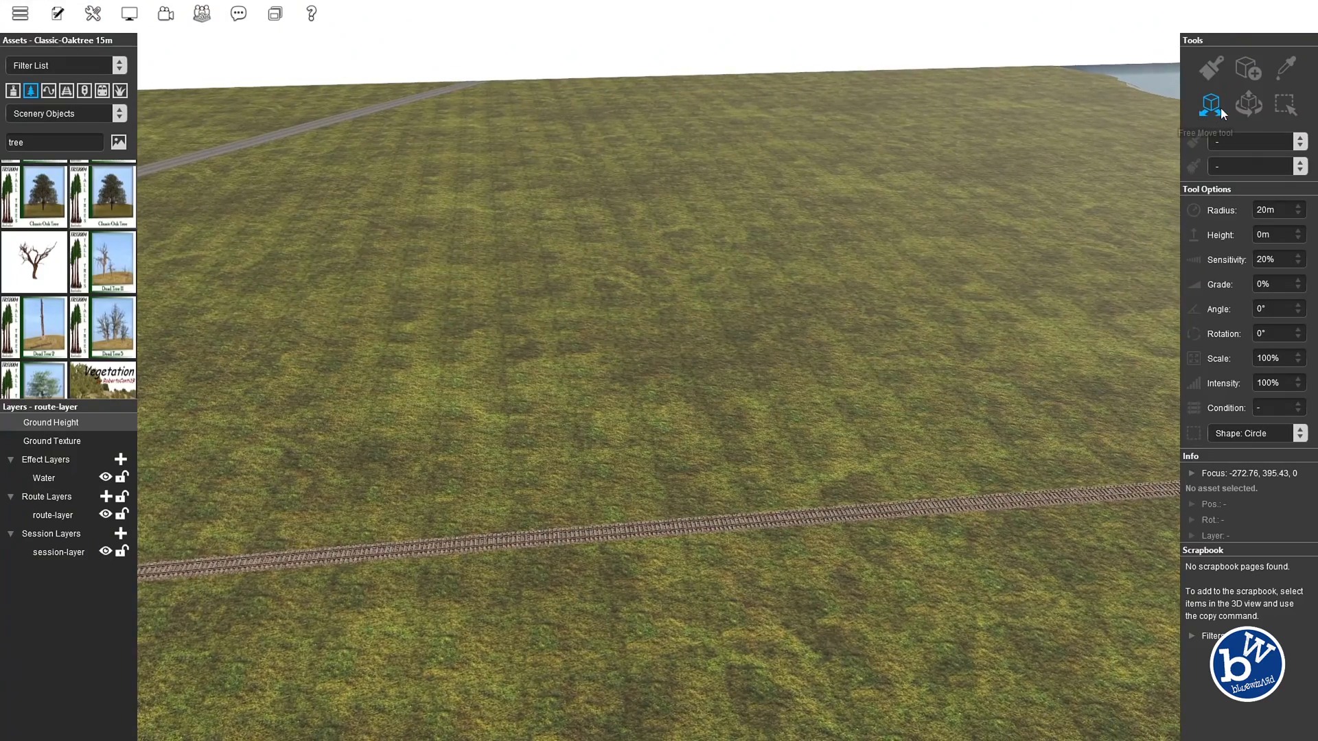
{"action": "left_click", "coordinate": [1211, 74]}
{"action": "left_click", "coordinate": [1247, 144]}
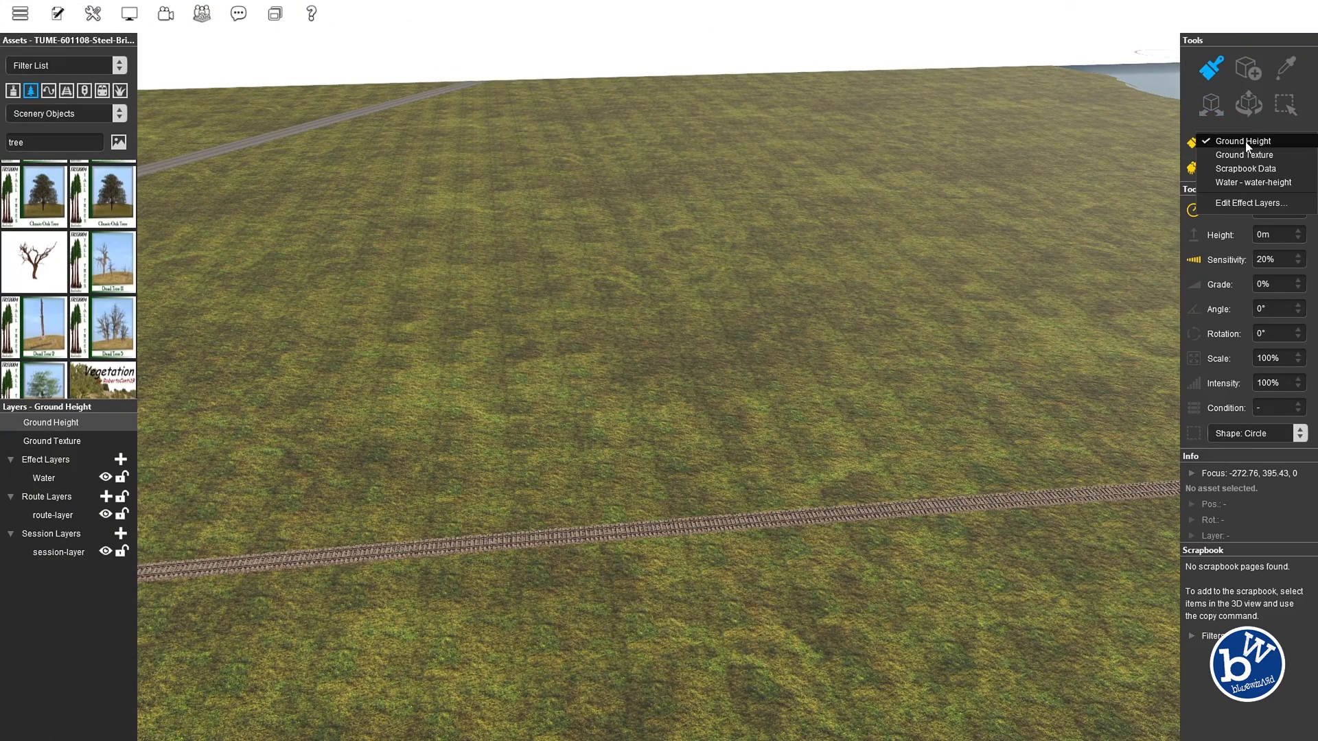
{"action": "left_click", "coordinate": [1277, 235]}
{"action": "left_click_drag", "start_coordinate": [1298, 235], "coordinate": [1294, 61]}
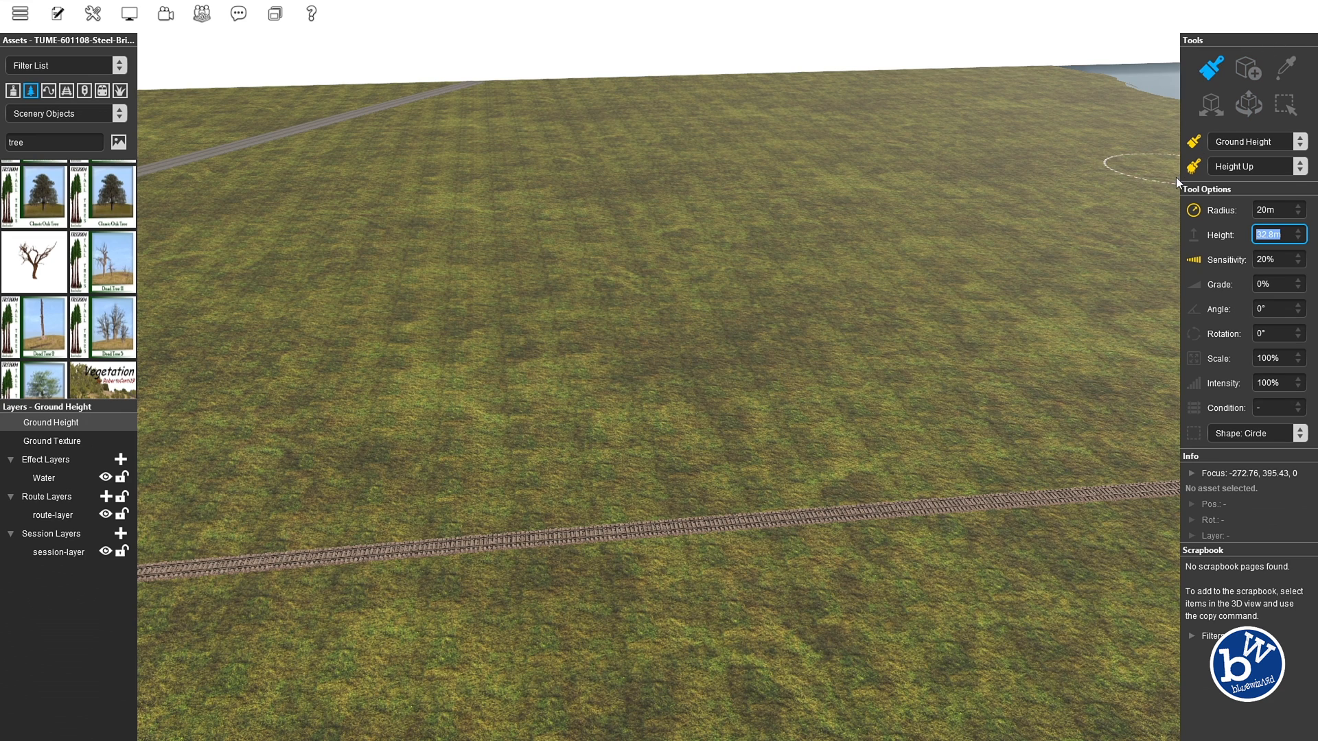
{"action": "mouse_move", "coordinate": [1299, 211]}
{"action": "left_mouse_down"}
{"action": "mouse_move", "coordinate": [1298, 175]}
{"action": "mouse_move", "coordinate": [1298, 195]}
{"action": "left_mouse_up"}
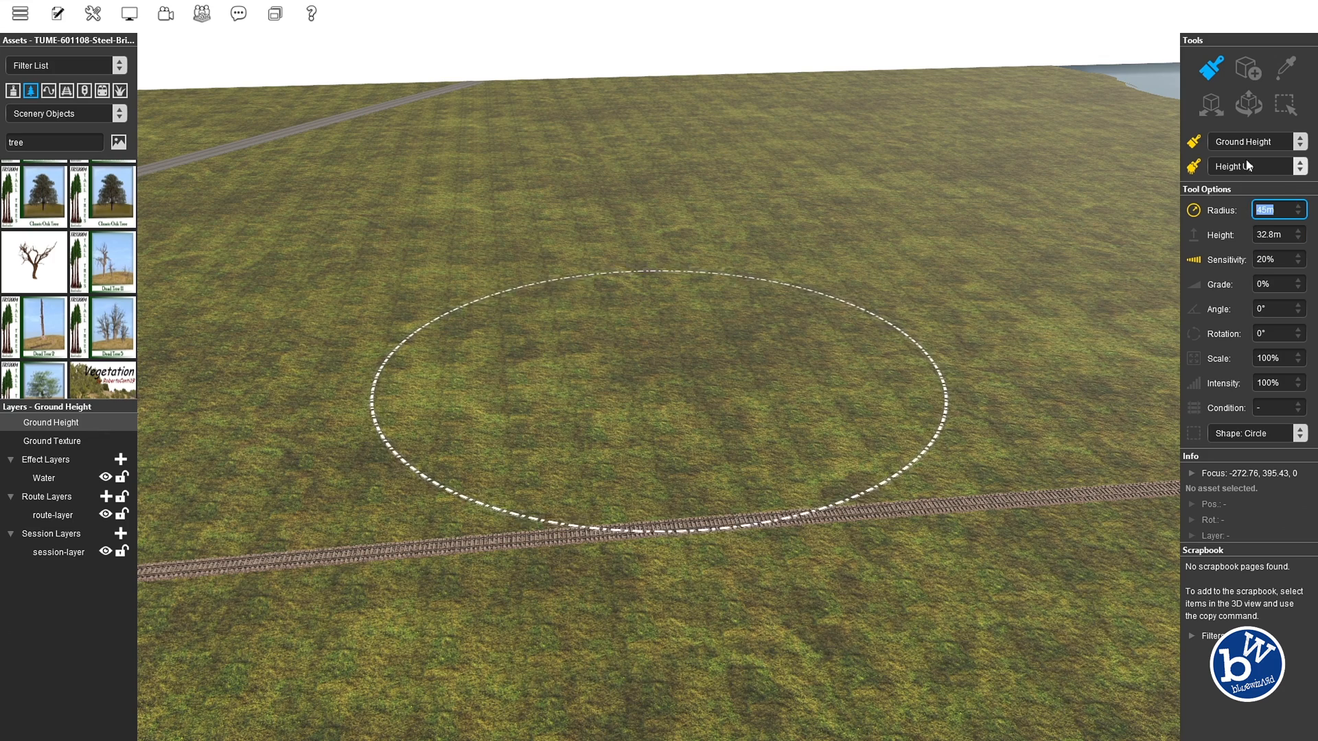
Raise a tall ridge in the field beyond the track using the Set Height brush action
{"action": "left_click", "coordinate": [1263, 166]}
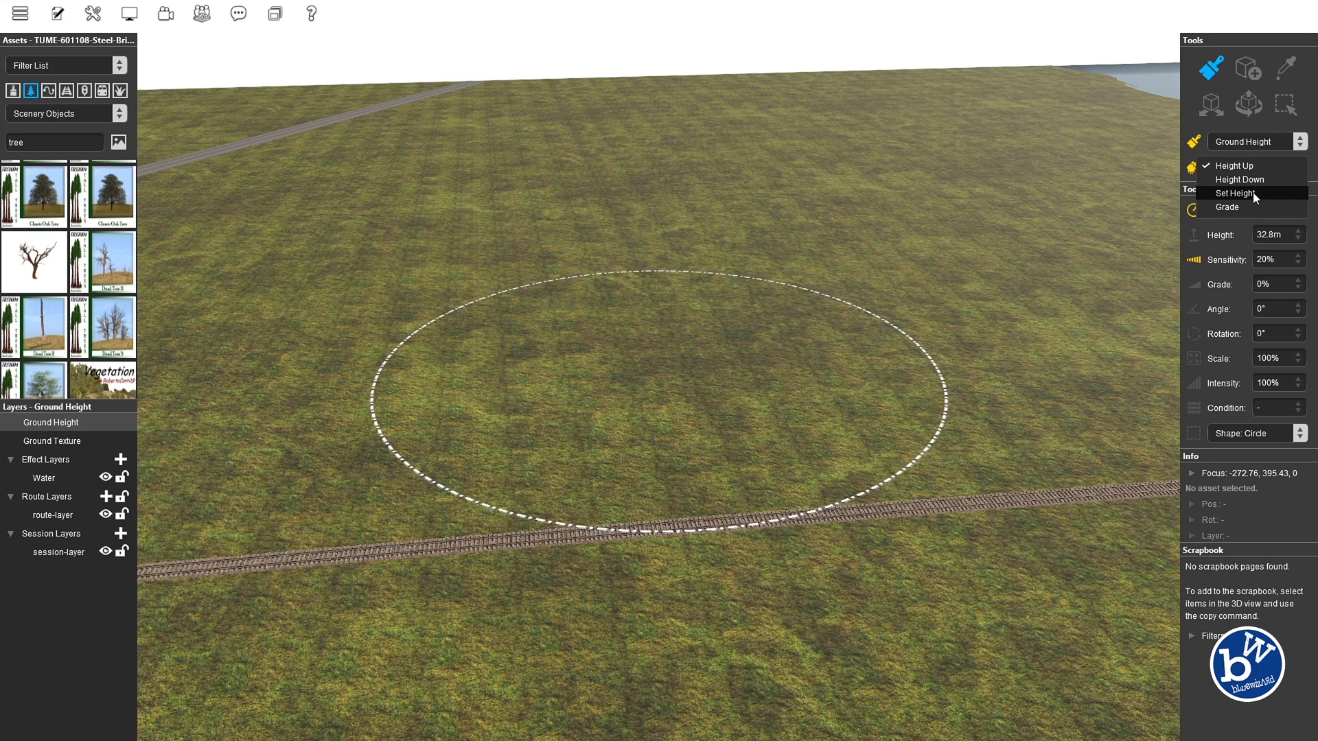
{"action": "left_click", "coordinate": [1253, 193]}
{"action": "mouse_move", "coordinate": [824, 199]}
{"action": "left_mouse_down"}
{"action": "mouse_move", "coordinate": [718, 200]}
{"action": "mouse_move", "coordinate": [715, 184]}
{"action": "left_mouse_up"}
{"action": "scroll", "coordinate": [715, 184], "scroll_direction": "up", "scroll_amount": 3}
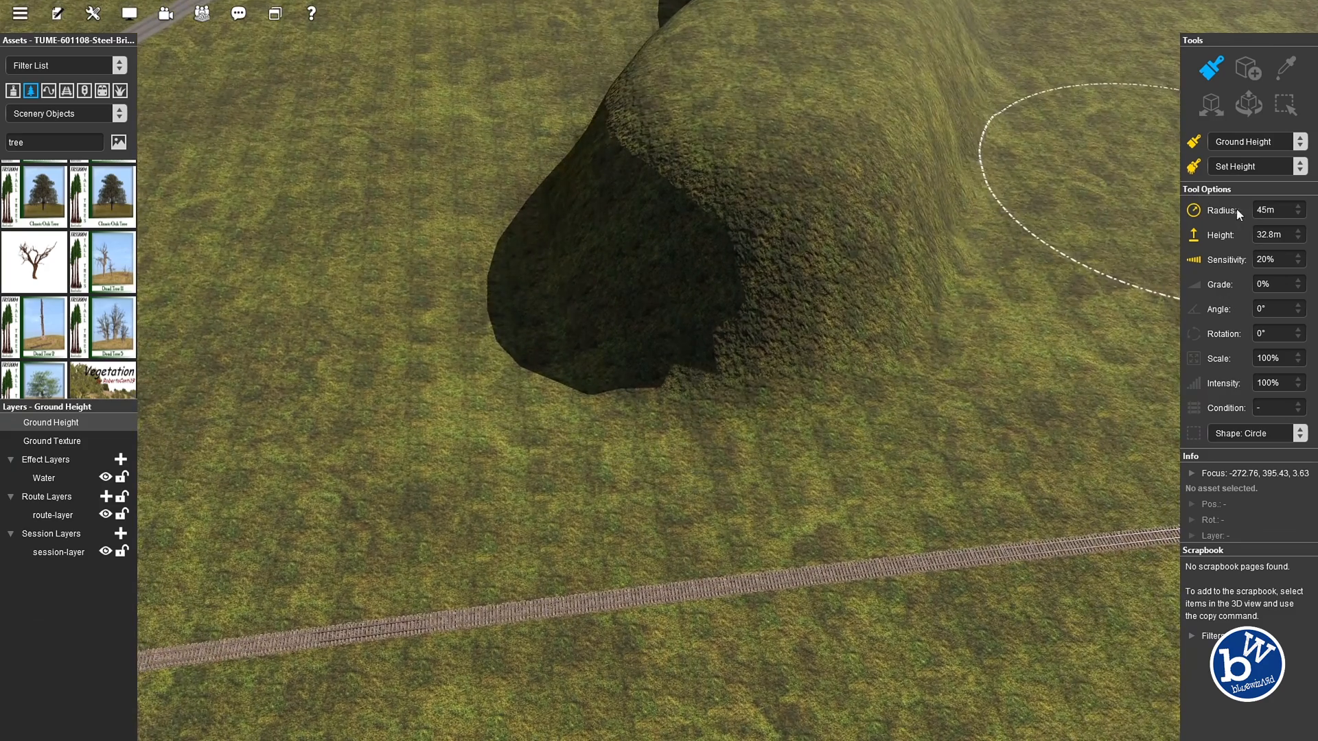
Set the brush height to 9 m and repaint the steep ridge to lower and soften it
{"action": "left_click_drag", "start_coordinate": [1290, 235], "coordinate": [1296, 398]}
{"action": "left_click_drag", "start_coordinate": [753, 213], "coordinate": [862, 35]}
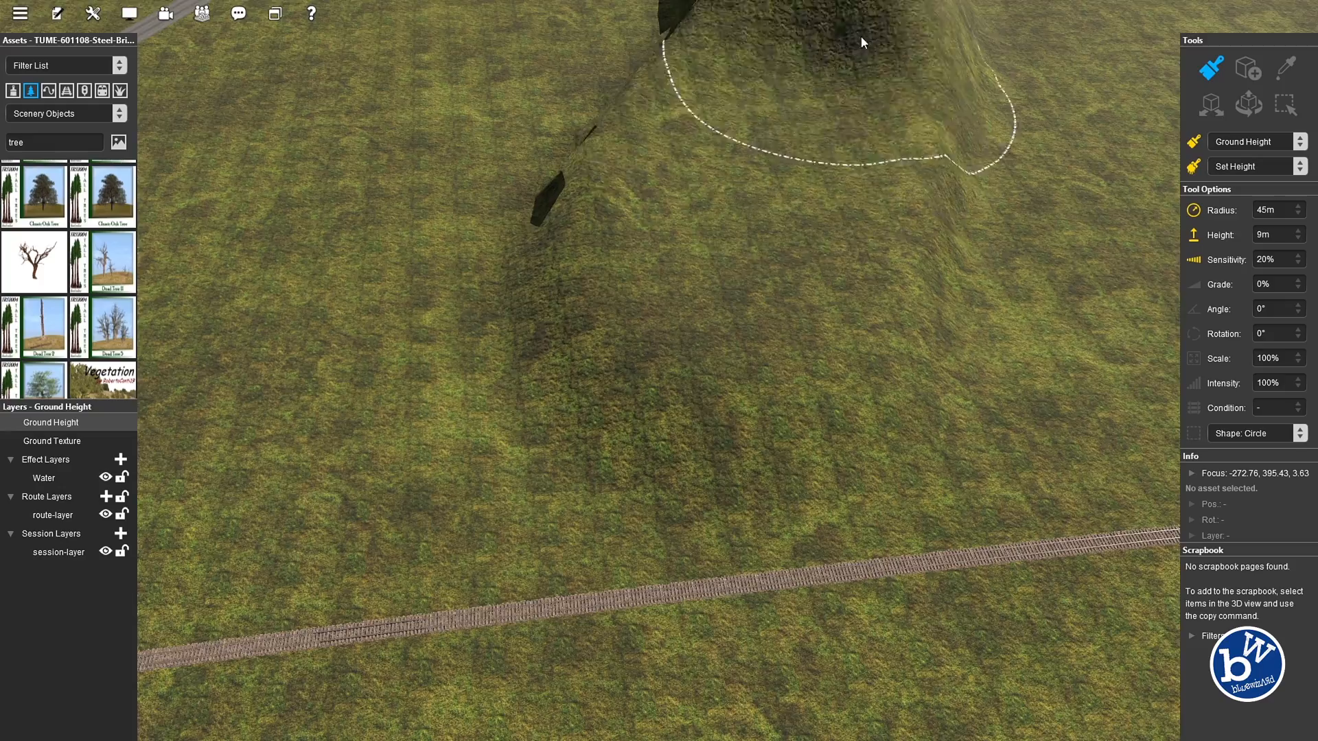
{"action": "scroll", "coordinate": [760, 162], "scroll_direction": "down", "scroll_amount": 3}
{"action": "mouse_move", "coordinate": [759, 166]}
{"action": "left_mouse_down"}
{"action": "mouse_move", "coordinate": [636, 144]}
{"action": "mouse_move", "coordinate": [885, 171]}
{"action": "mouse_move", "coordinate": [735, 150]}
{"action": "mouse_move", "coordinate": [966, 46]}
{"action": "left_mouse_up"}
Raise more low hills in the fields around the oak grove and behind the station
{"action": "key", "text": "Up"}
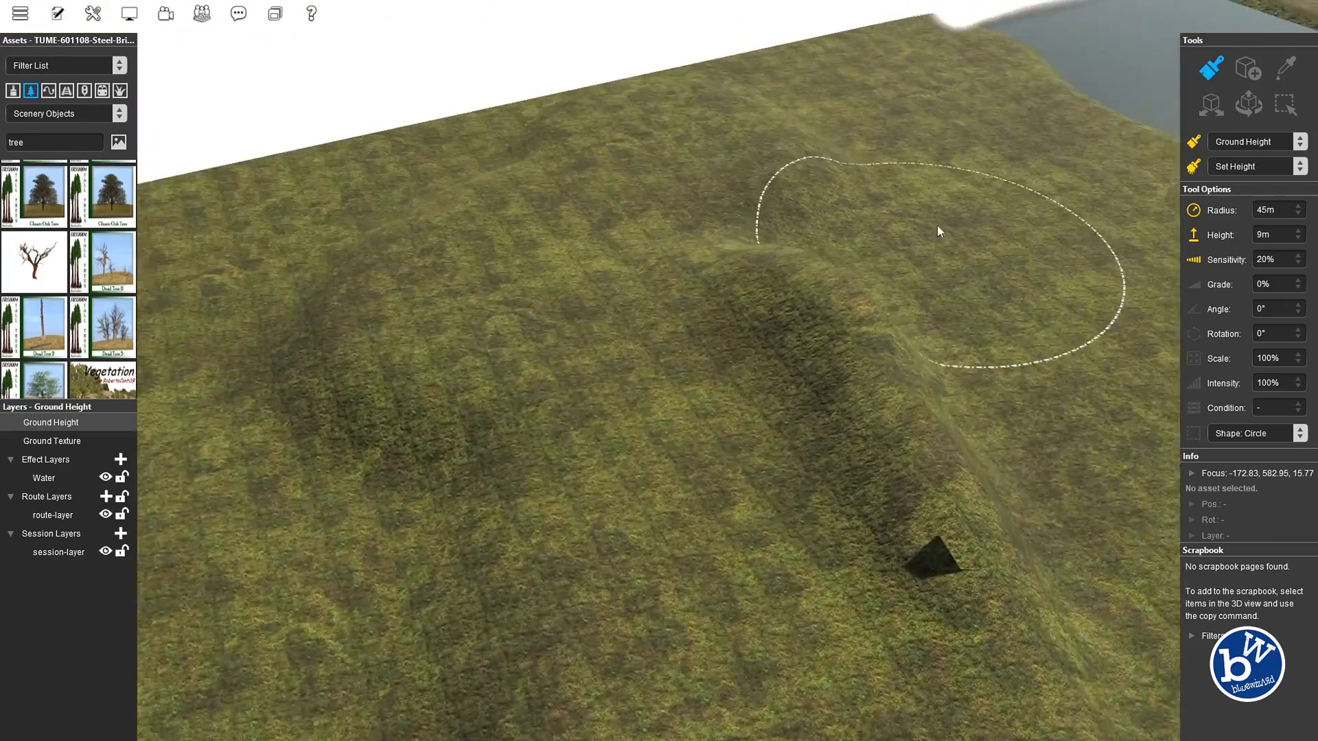
{"action": "key", "text": "Left"}
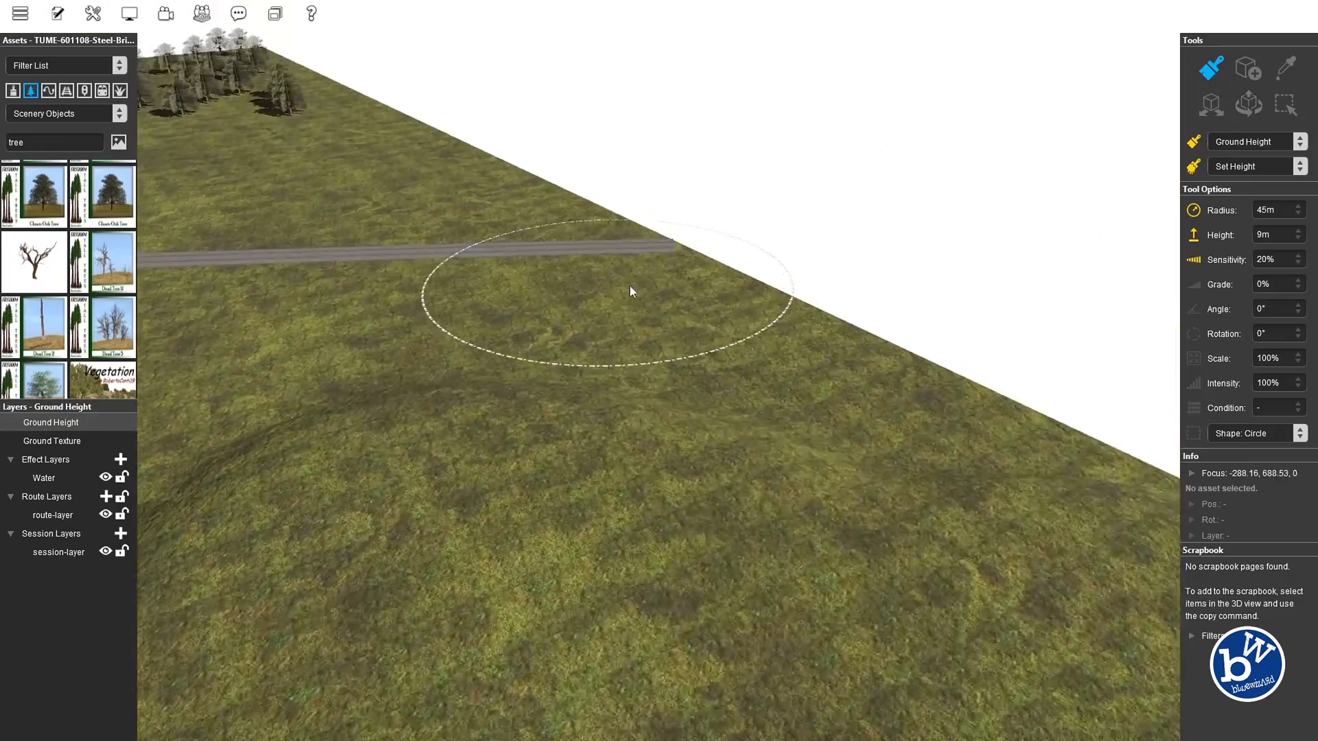
{"action": "key", "text": "Left"}
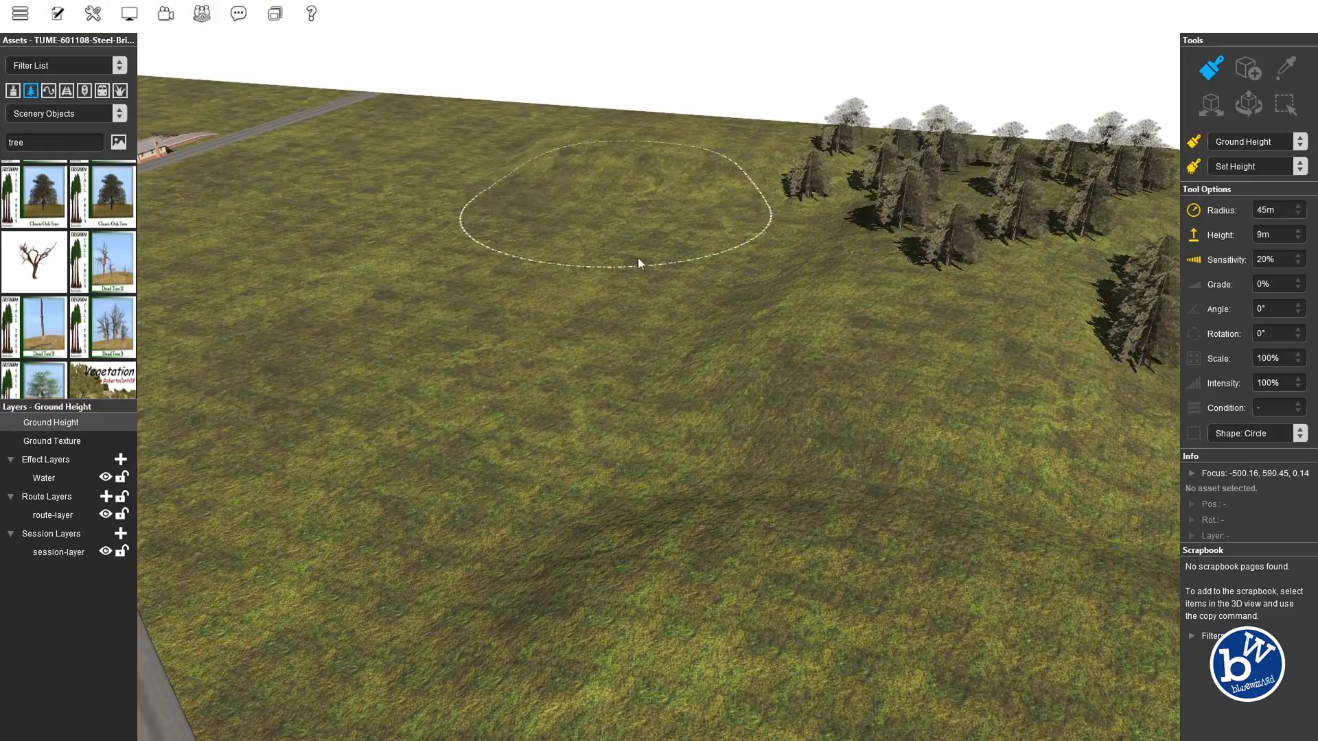
{"action": "key", "text": "Left"}
{"action": "key", "text": "Left"}
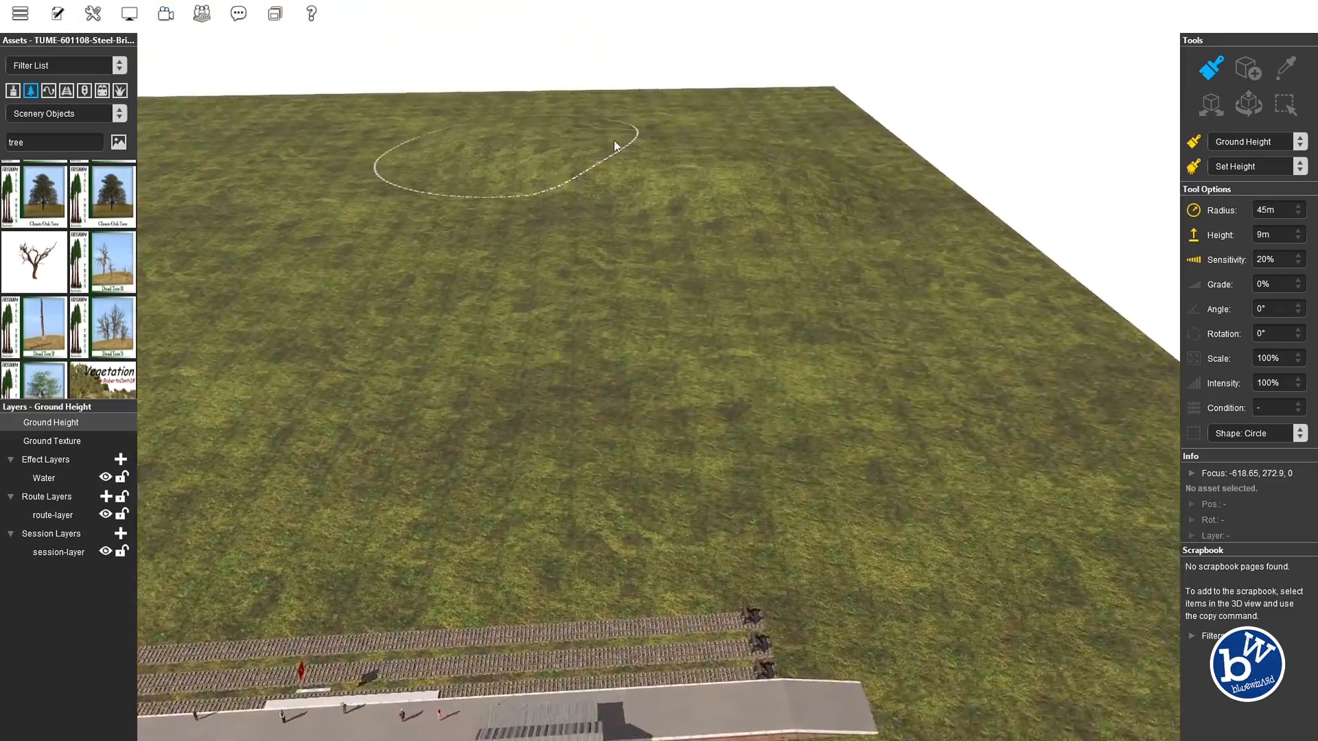
{"action": "key", "text": "Left"}
Choose the PgTree9_D3_4-747 tree and place two of them on the grass across the road from the station
{"action": "scroll", "coordinate": [113, 305], "scroll_direction": "down", "scroll_amount": 3}
{"action": "left_click", "coordinate": [114, 306]}
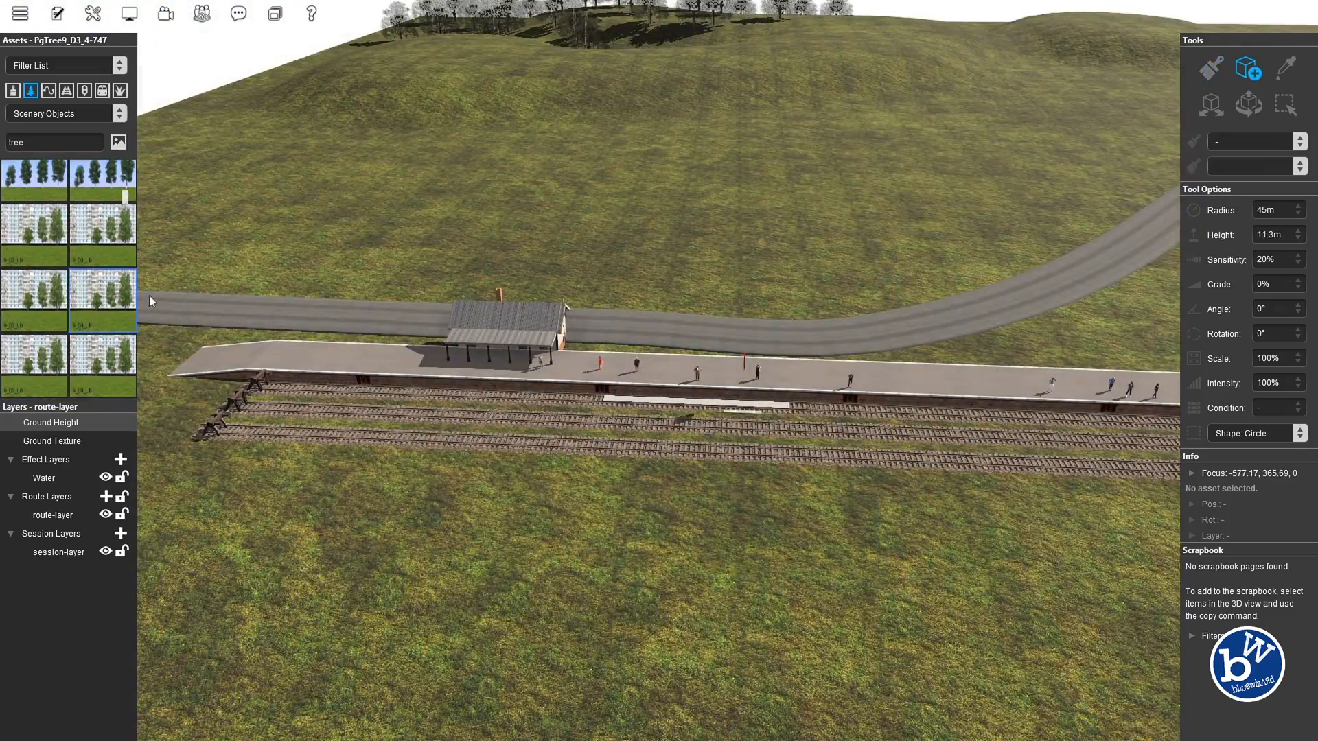
{"action": "left_click", "coordinate": [583, 262]}
{"action": "scroll", "coordinate": [603, 273], "scroll_direction": "up", "scroll_amount": 5}
{"action": "key", "text": "Left"}
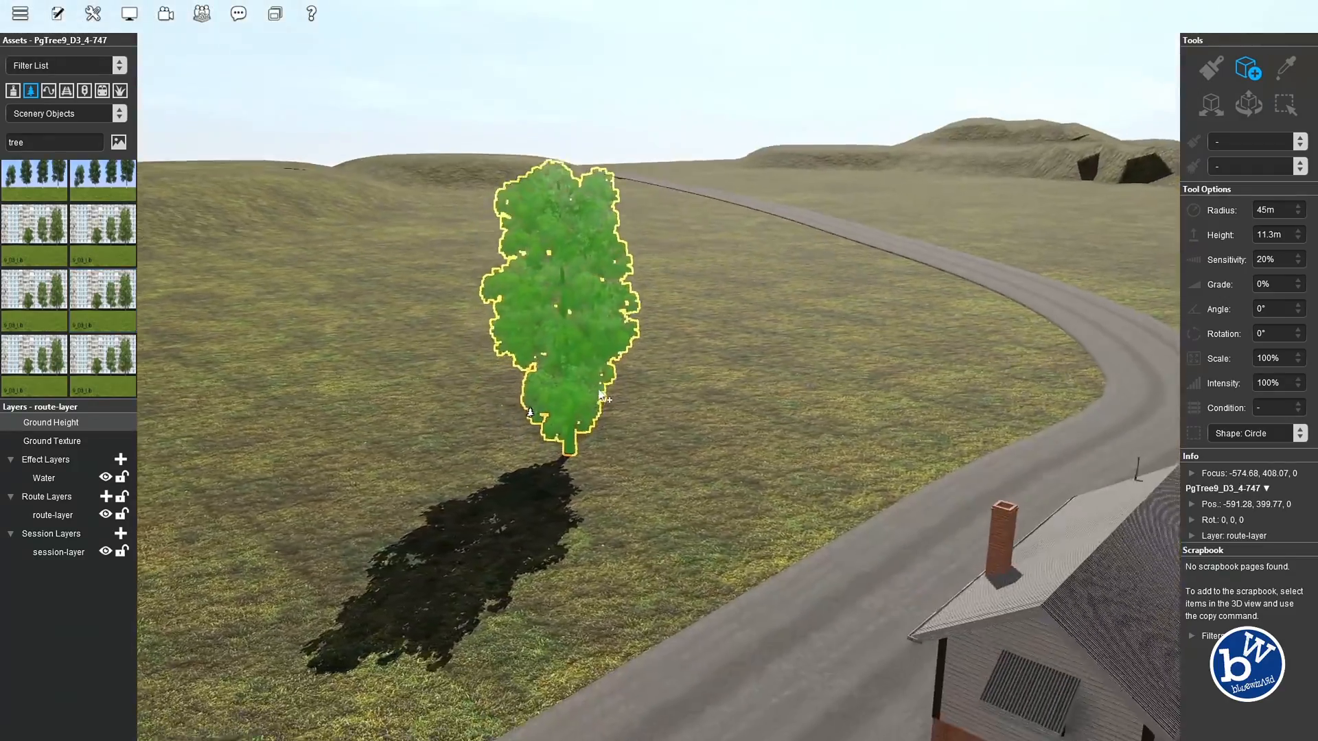
{"action": "key", "text": "Left"}
{"action": "key", "text": "Up"}
{"action": "right_click", "coordinate": [562, 460]}
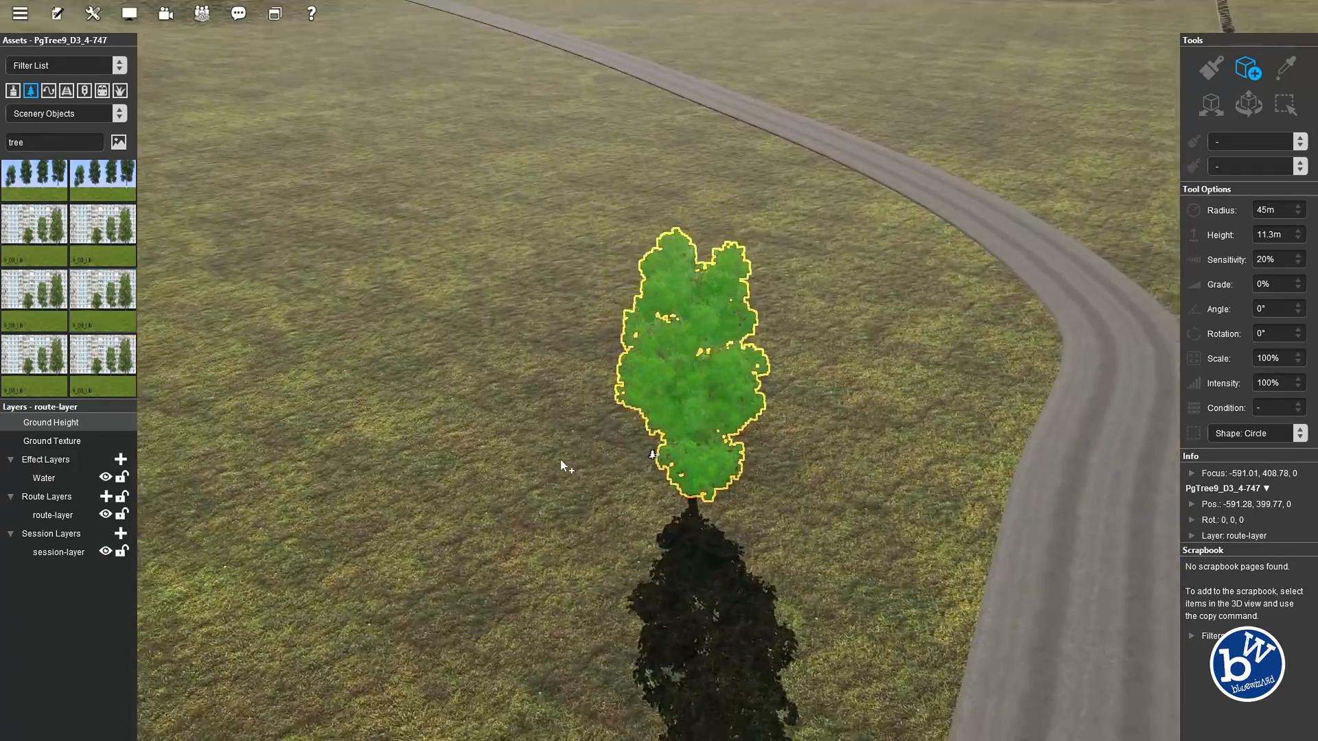
{"action": "left_click", "coordinate": [560, 437]}
{"action": "scroll", "coordinate": [692, 518], "scroll_direction": "down", "scroll_amount": 5}
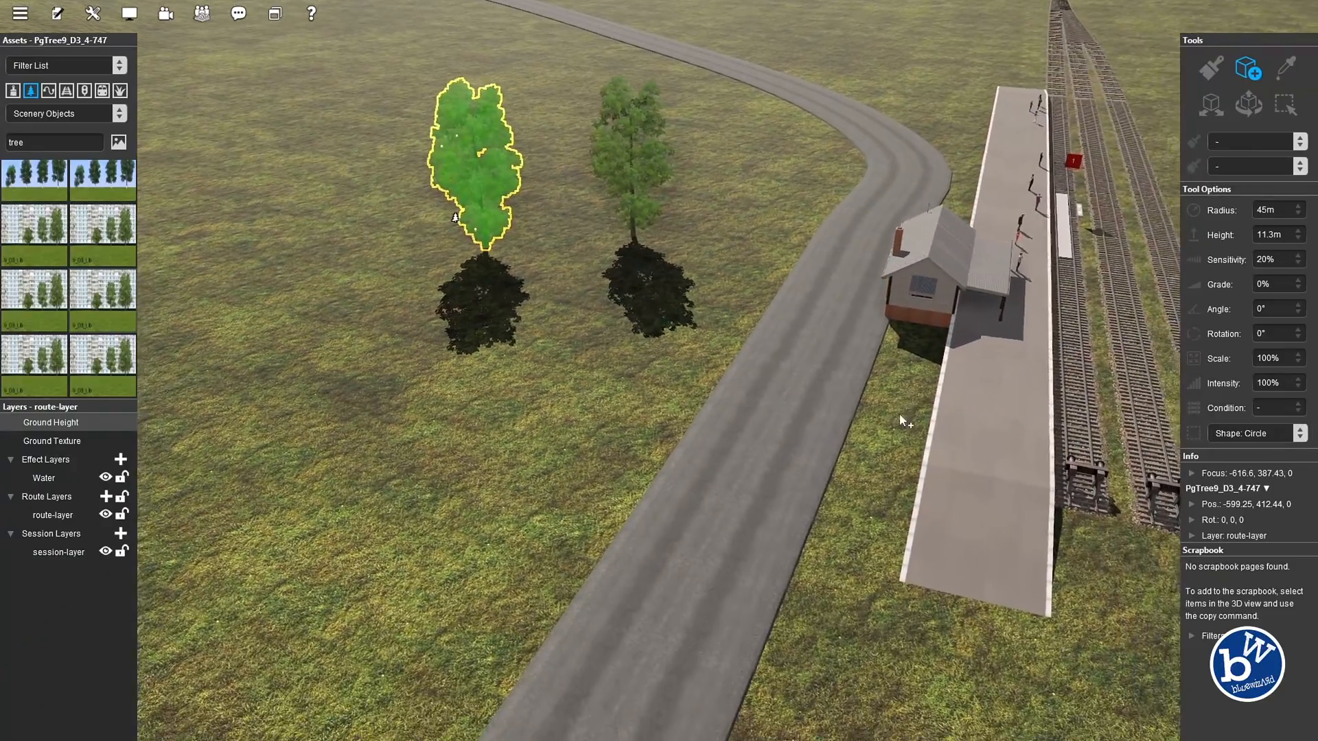
Plant a row of PgTree9_D3_4-747 trees along the grass strip between the road and the station platform
{"action": "key", "text": "Left"}
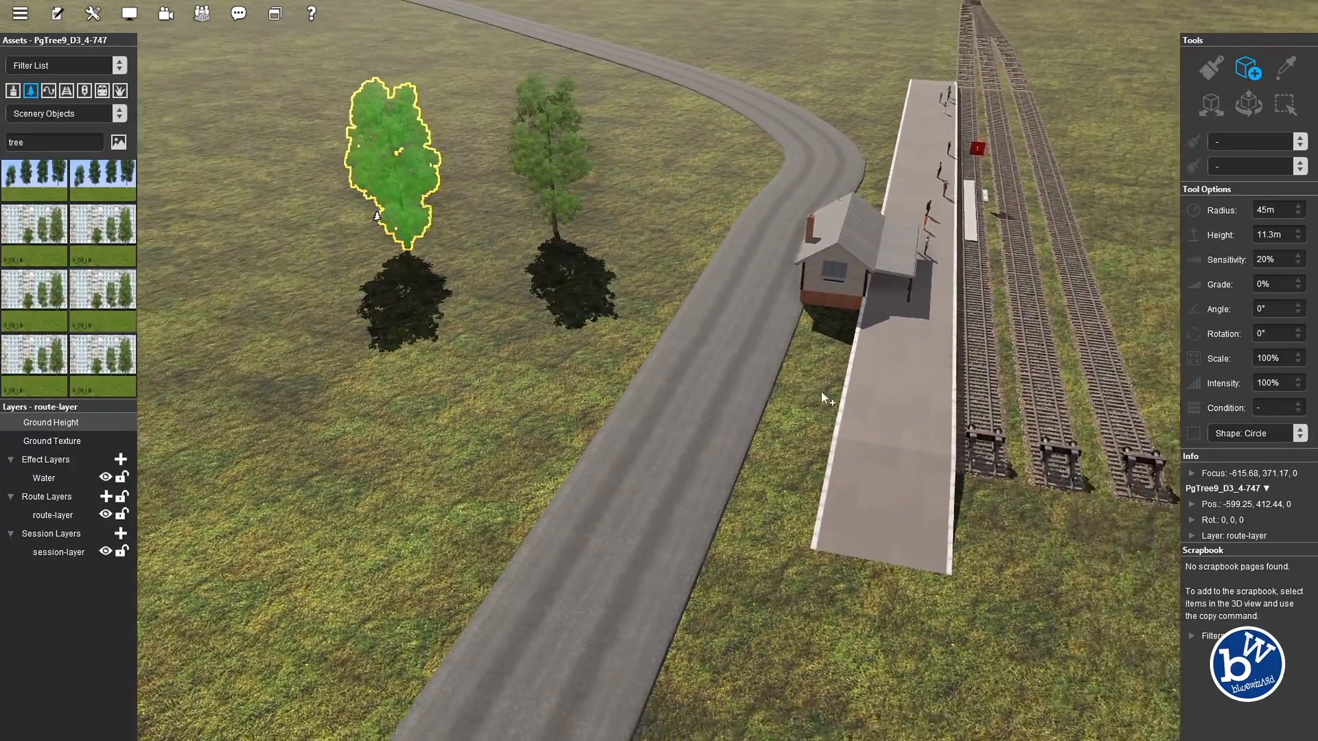
{"action": "scroll", "coordinate": [821, 390], "scroll_direction": "up", "scroll_amount": 3}
{"action": "scroll", "coordinate": [812, 299], "scroll_direction": "down", "scroll_amount": 2}
{"action": "left_click", "coordinate": [814, 298]}
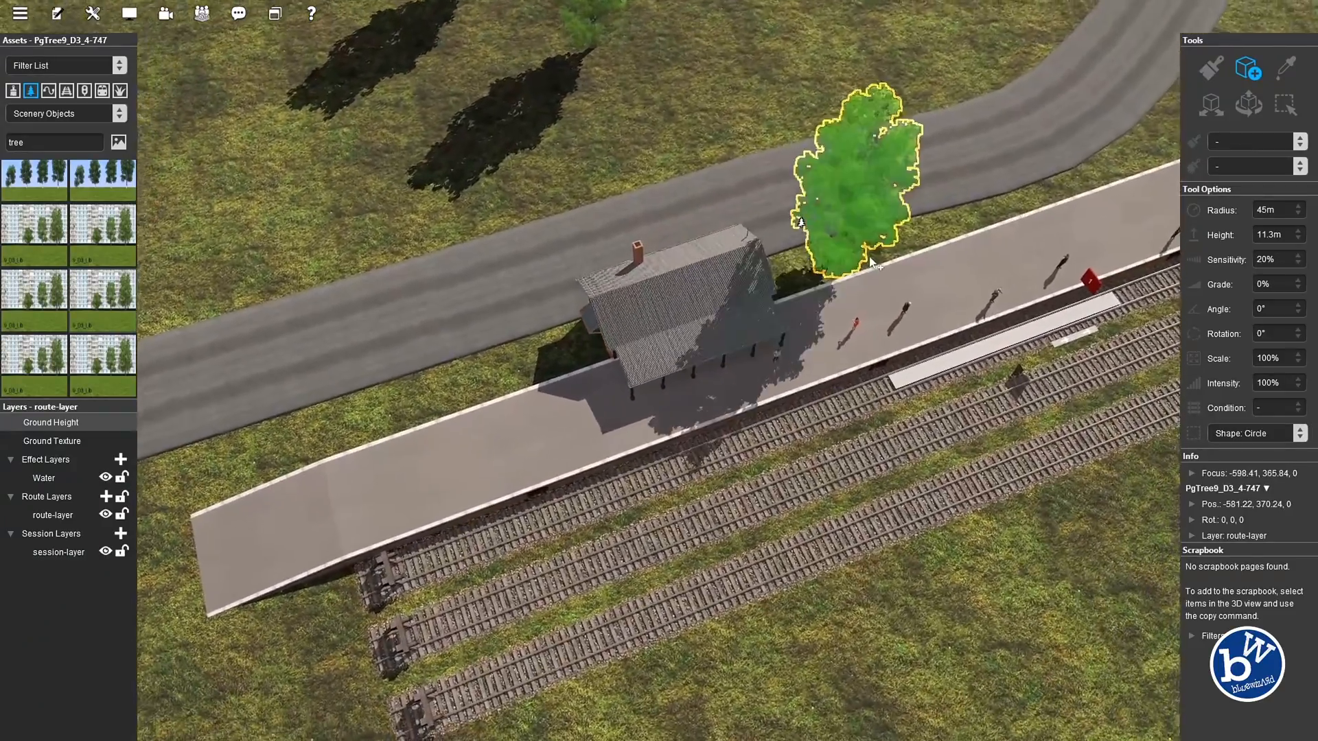
{"action": "scroll", "coordinate": [814, 297], "scroll_direction": "up", "scroll_amount": 4}
{"action": "left_click", "coordinate": [815, 297]}
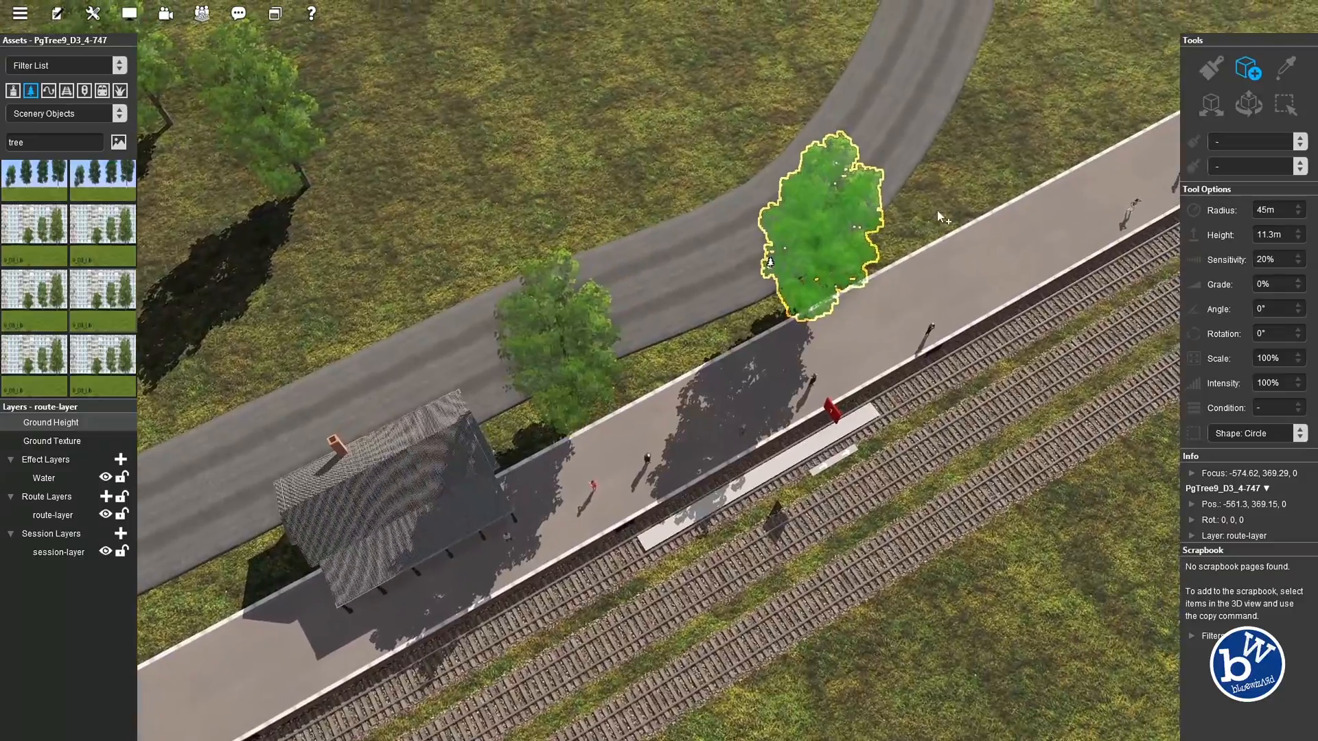
{"action": "left_click", "coordinate": [990, 194]}
{"action": "right_click_drag", "start_coordinate": [990, 192], "coordinate": [618, 392]}
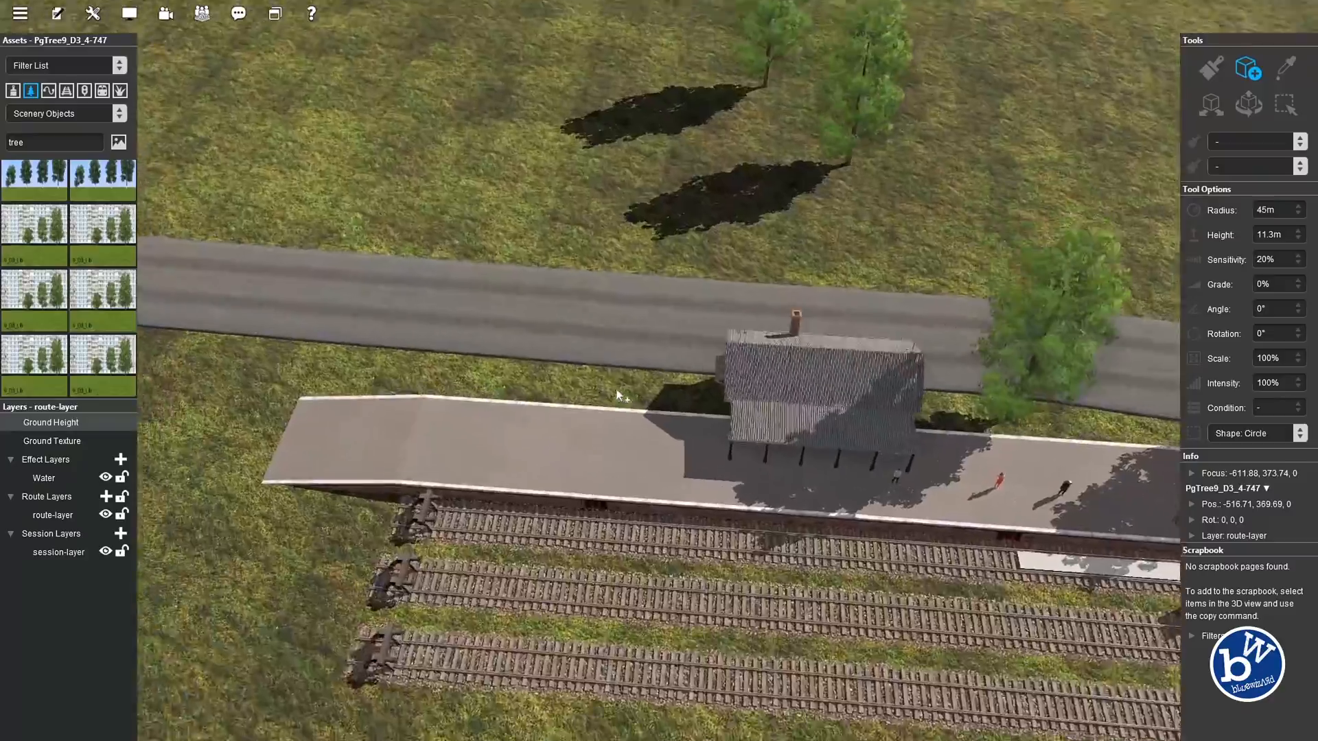
{"action": "left_click", "coordinate": [607, 403]}
{"action": "right_click_drag", "start_coordinate": [299, 405], "coordinate": [1228, 134]}
Delete the two trees standing in the field across the road from the station
{"action": "left_click", "coordinate": [1211, 103]}
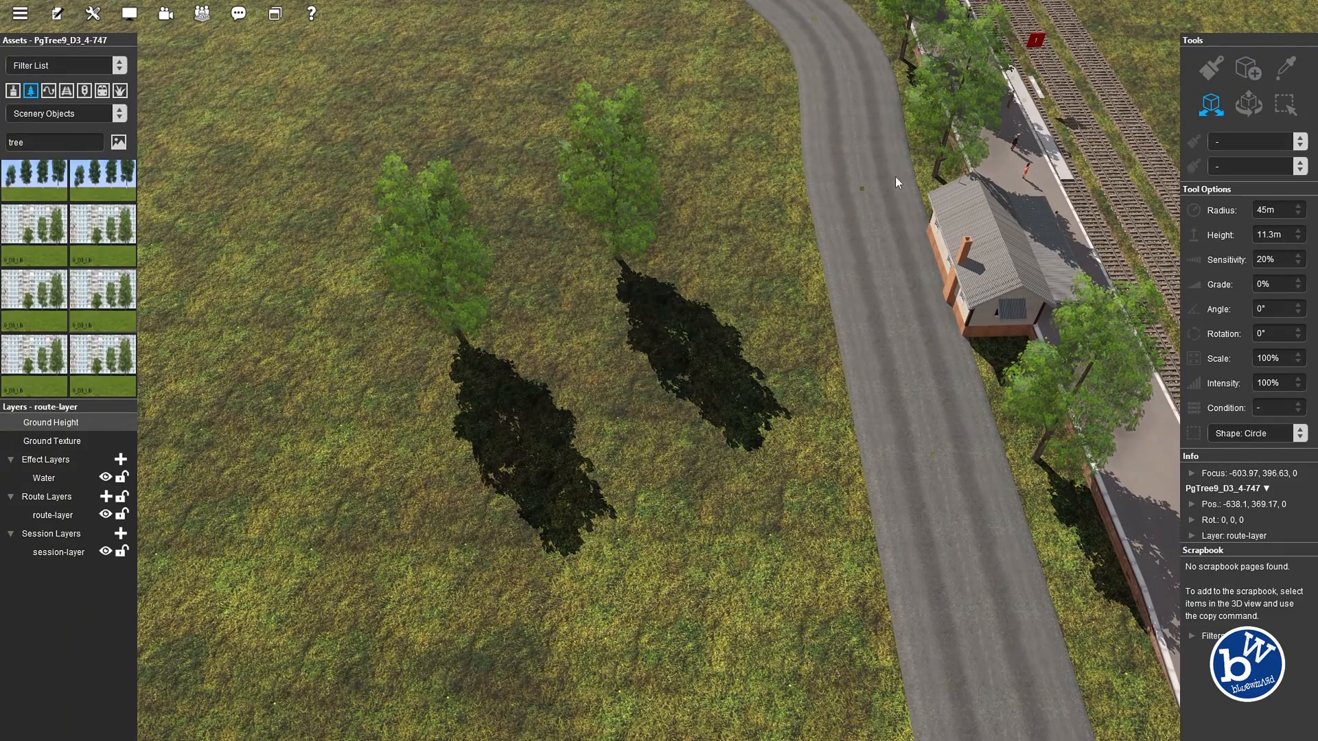
{"action": "left_click", "coordinate": [618, 217]}
{"action": "key", "text": "Delete"}
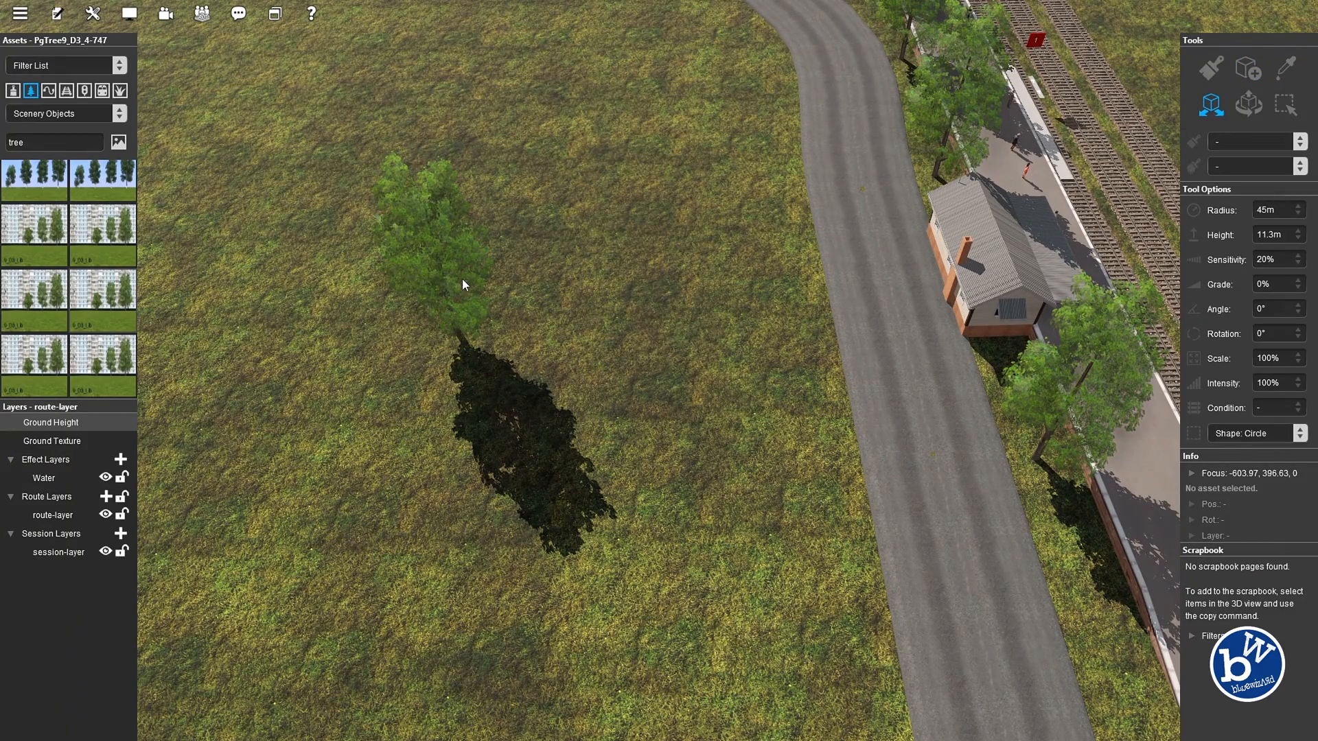
{"action": "left_click", "coordinate": [460, 278]}
{"action": "key", "text": "Delete"}
Search the scenery objects for "house" and place three House 1-2 Mirrored buildings along the road opposite the station
{"action": "right_click_drag", "start_coordinate": [691, 367], "coordinate": [807, 397]}
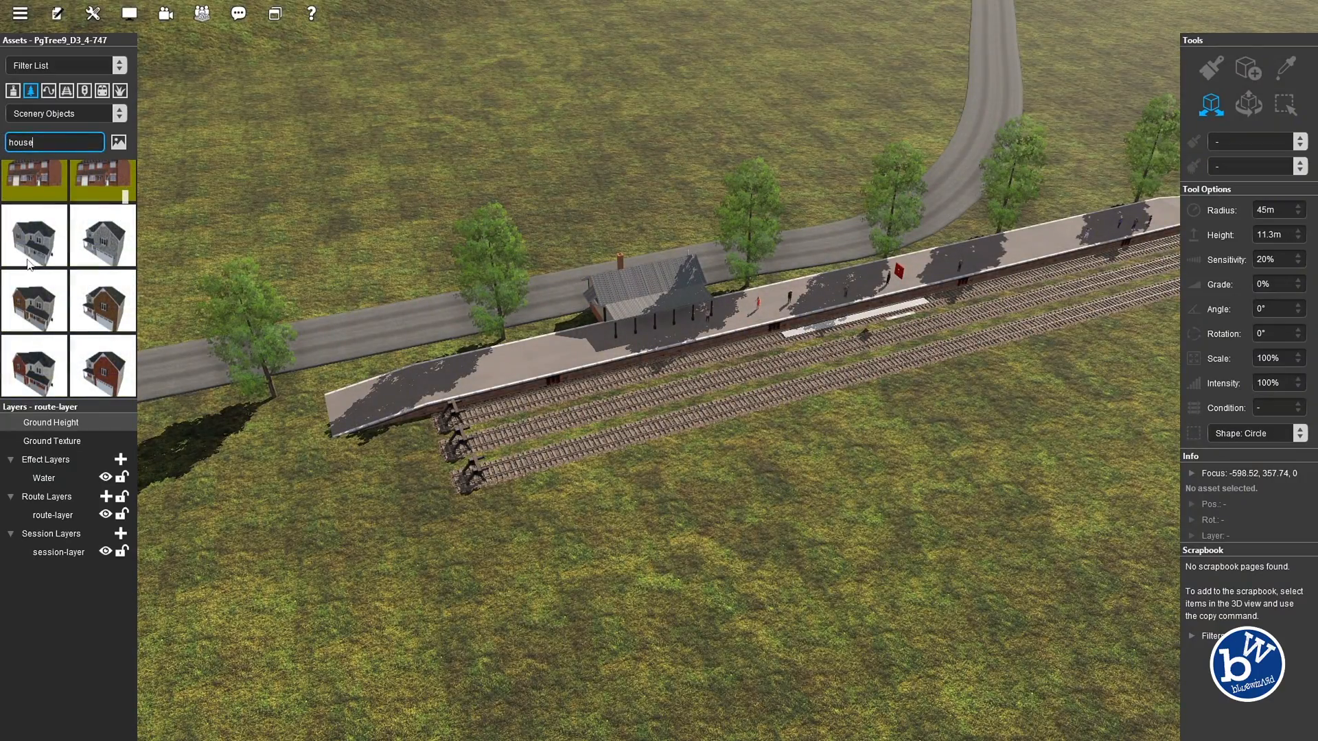
{"action": "right_click_drag", "start_coordinate": [325, 287], "coordinate": [690, 385]}
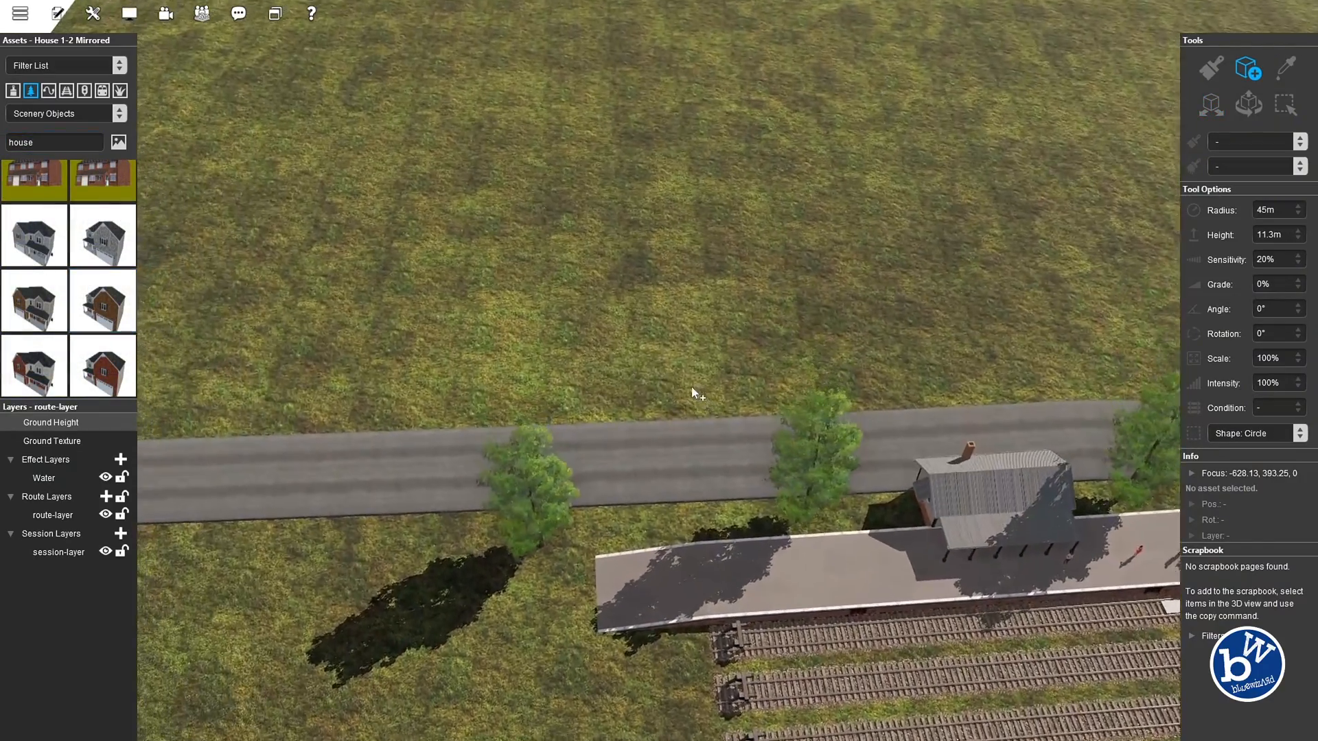
{"action": "left_click", "coordinate": [689, 385]}
{"action": "right_click_drag", "start_coordinate": [881, 429], "coordinate": [760, 335]}
{"action": "left_click", "coordinate": [760, 335]}
{"action": "right_click_drag", "start_coordinate": [893, 287], "coordinate": [744, 277]}
{"action": "left_click", "coordinate": [745, 280]}
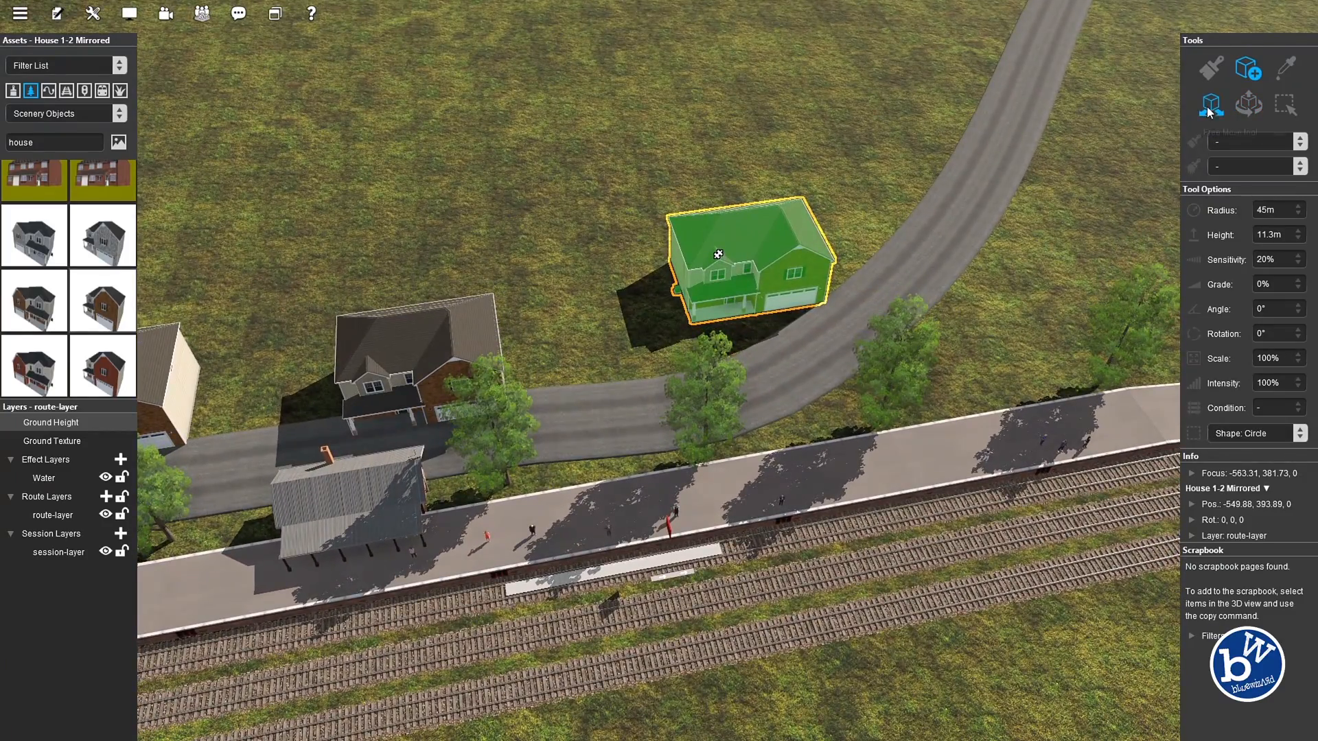
Shift the house at the road's bend slightly back from the road
{"action": "scroll", "coordinate": [714, 313], "scroll_direction": "up", "scroll_amount": 2}
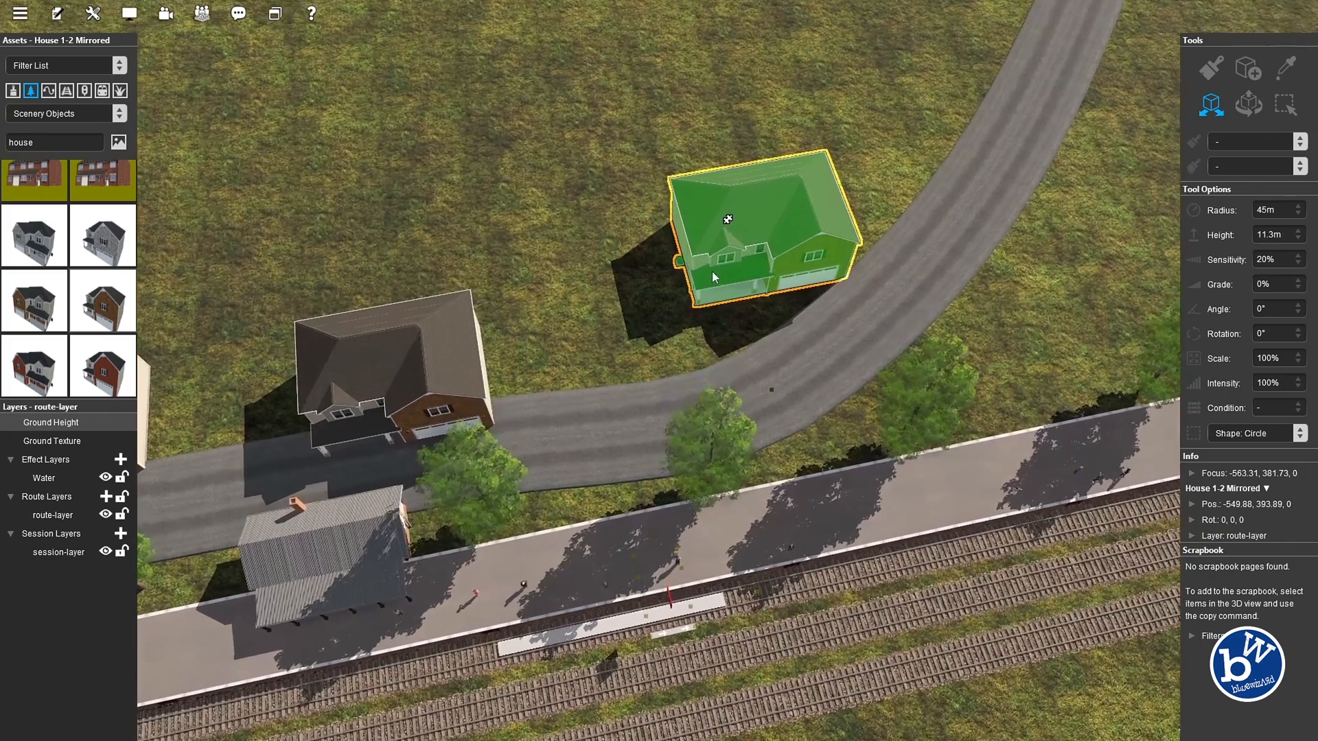
{"action": "left_click_drag", "start_coordinate": [750, 256], "coordinate": [727, 268]}
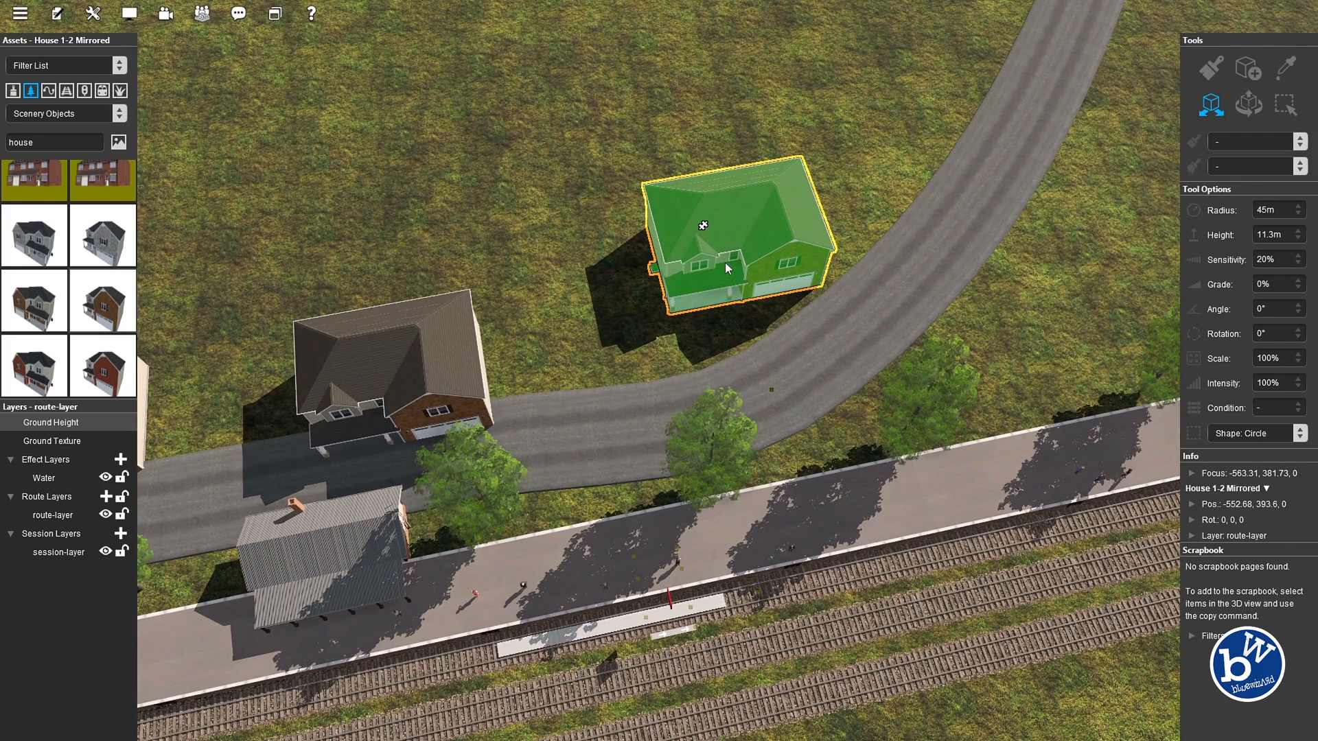
{"action": "left_click_drag", "start_coordinate": [716, 278], "coordinate": [729, 280]}
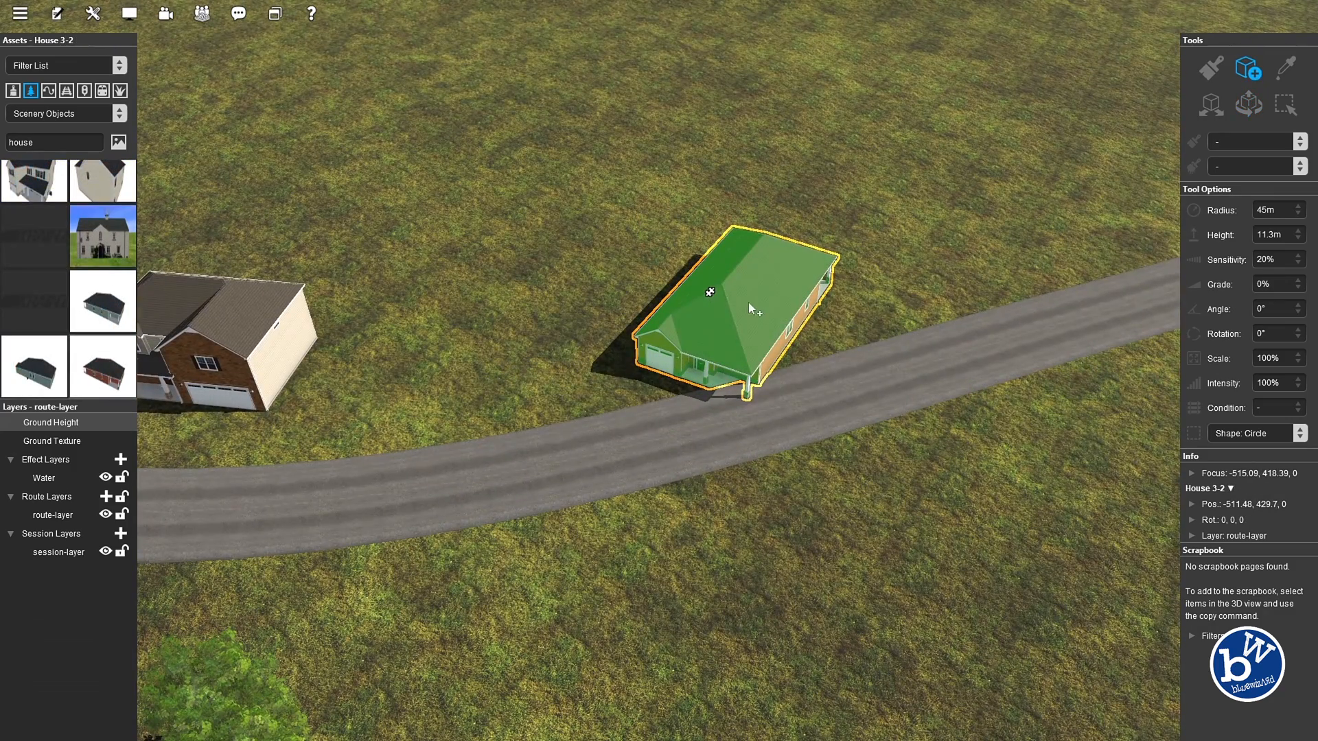
Rotate the House 3-2 building about 49° to face the road and move it closer to the neighbouring house, clear of the road
{"action": "left_click_drag", "start_coordinate": [720, 334], "coordinate": [744, 336]}
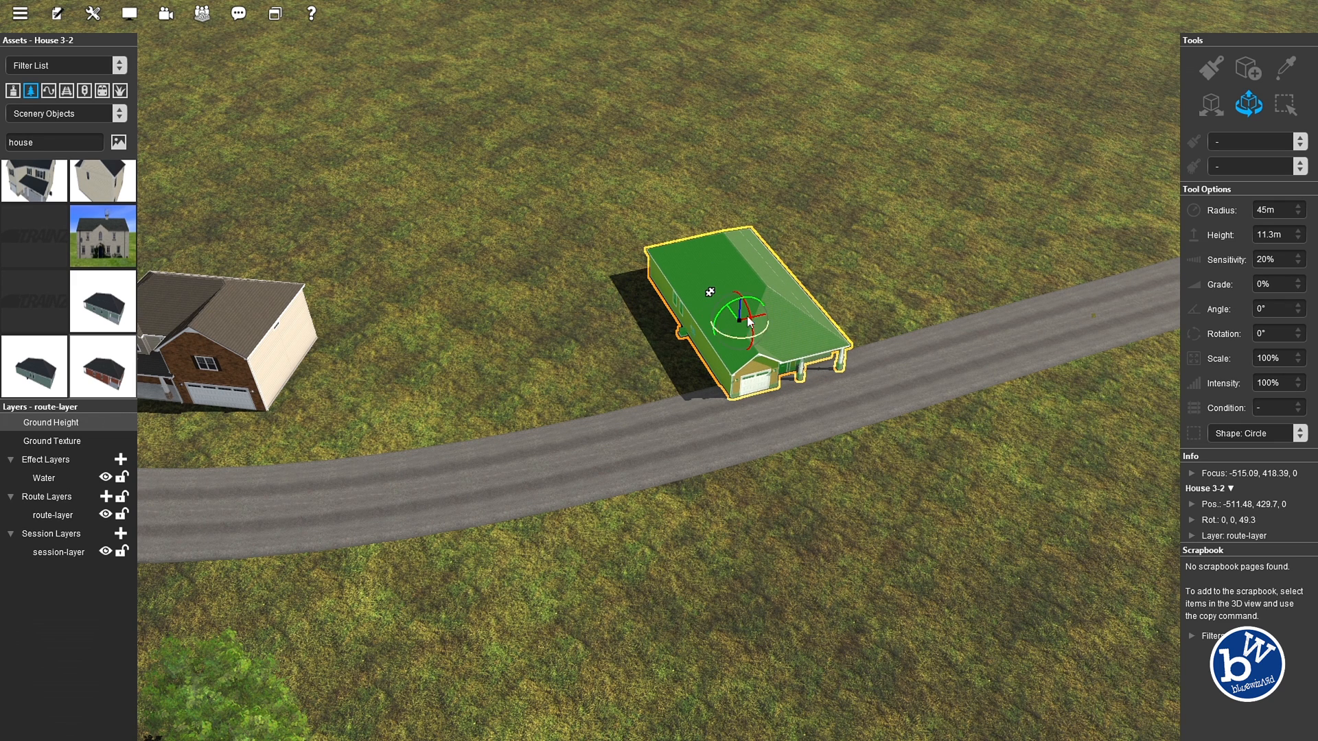
{"action": "left_click_drag", "start_coordinate": [739, 320], "coordinate": [557, 315]}
{"action": "left_click", "coordinate": [718, 293]}
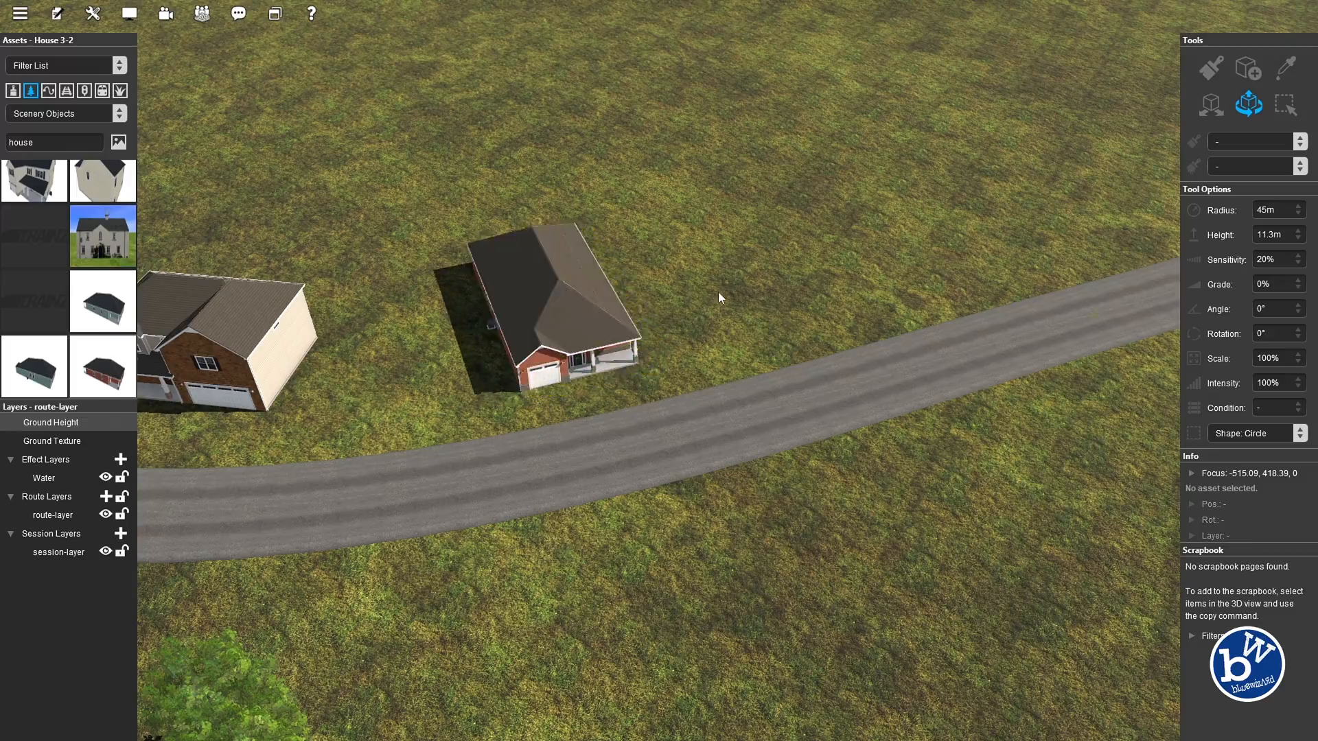
Switch the route to editing in Surveyor Classic
{"action": "right_click_drag", "start_coordinate": [559, 343], "coordinate": [548, 414]}
{"action": "right_click", "coordinate": [356, 401]}
{"action": "key", "text": "Right"}
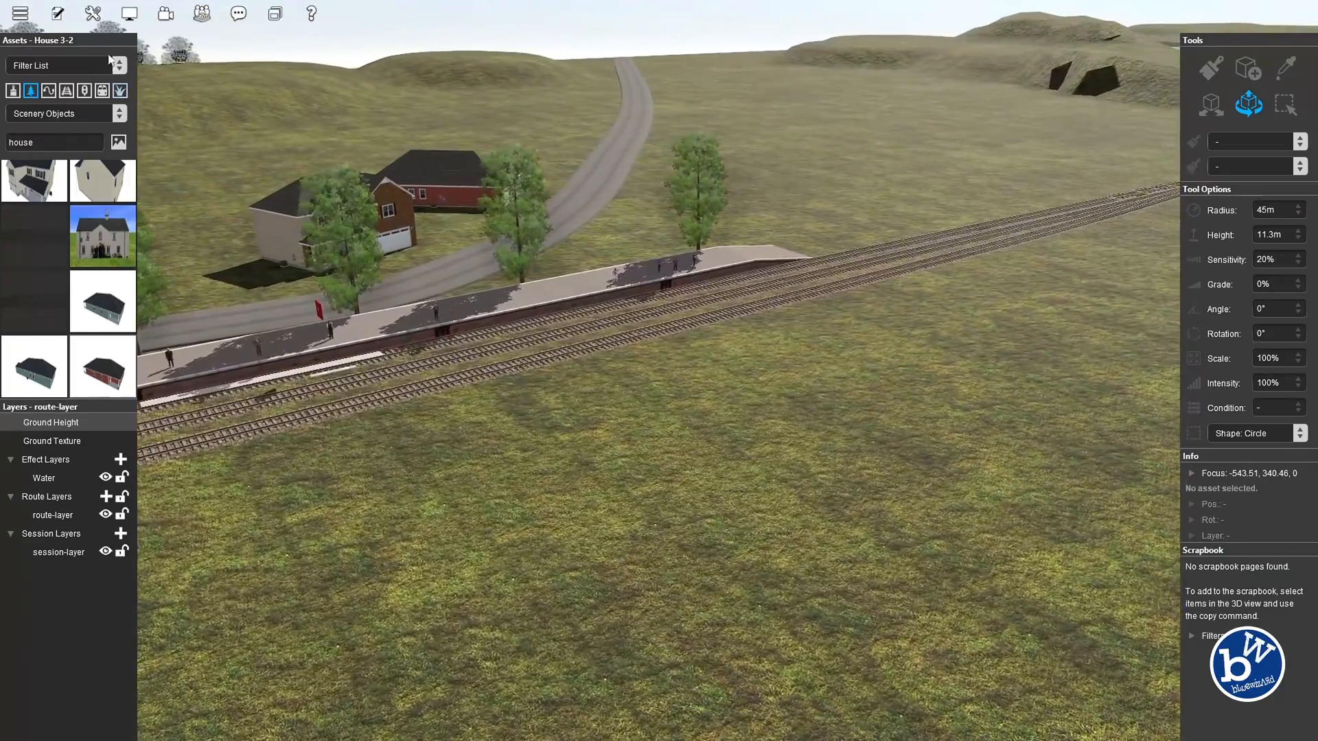
{"action": "left_click", "coordinate": [92, 13]}
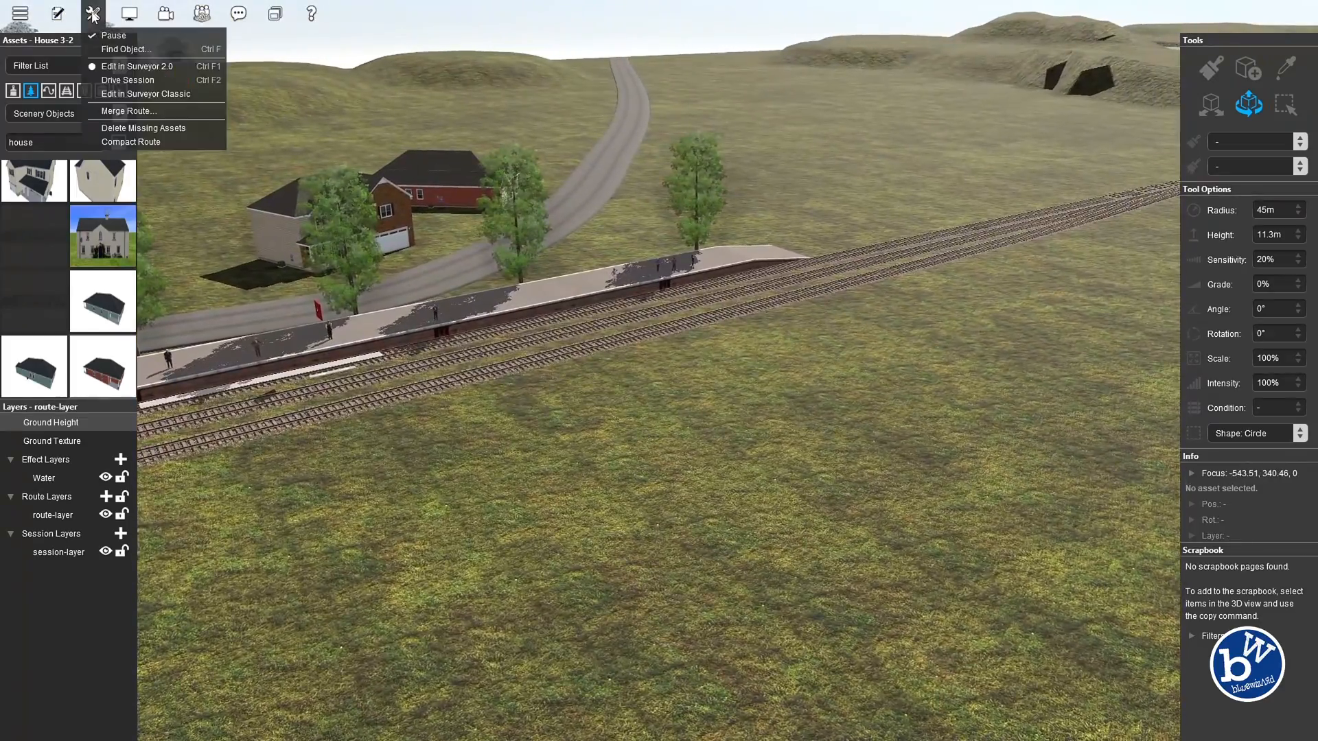
{"action": "left_click", "coordinate": [165, 93]}
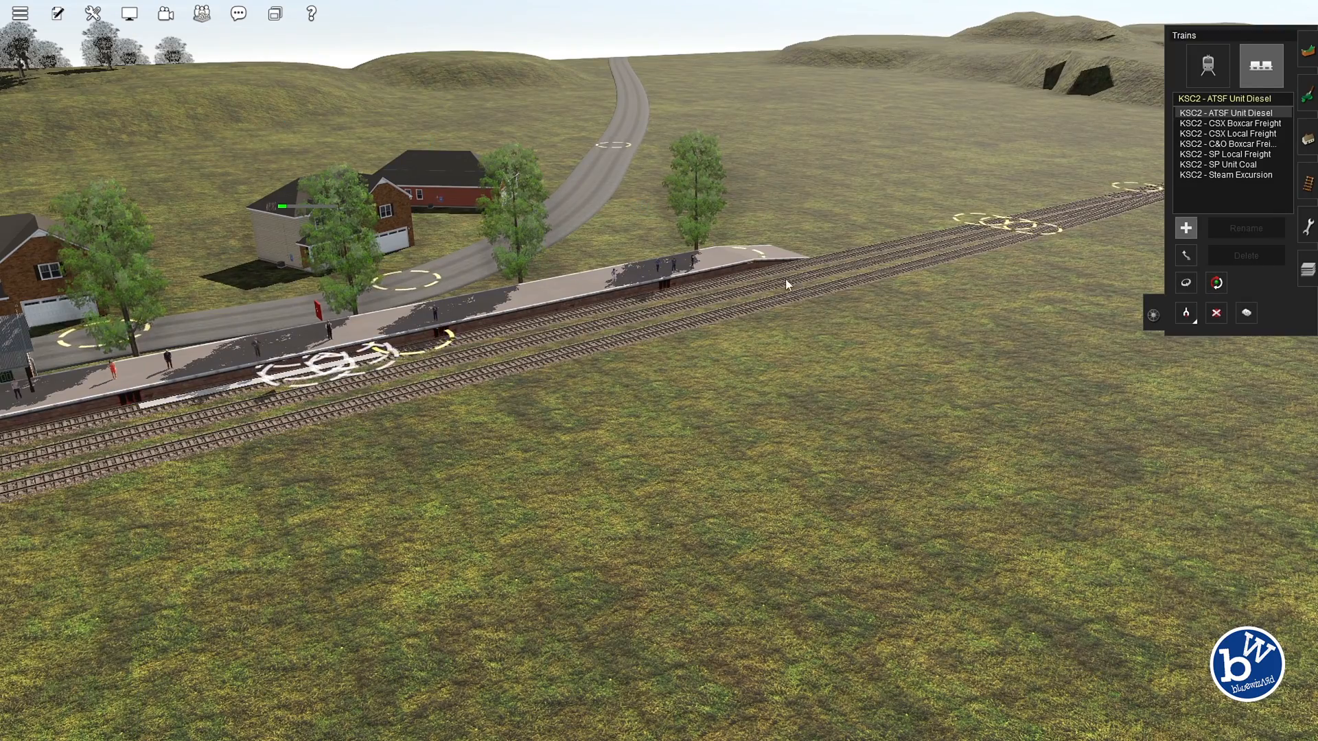
Show the content search filter and add a Payware condition set to False
{"action": "scroll", "coordinate": [752, 293], "scroll_direction": "down", "scroll_amount": 3}
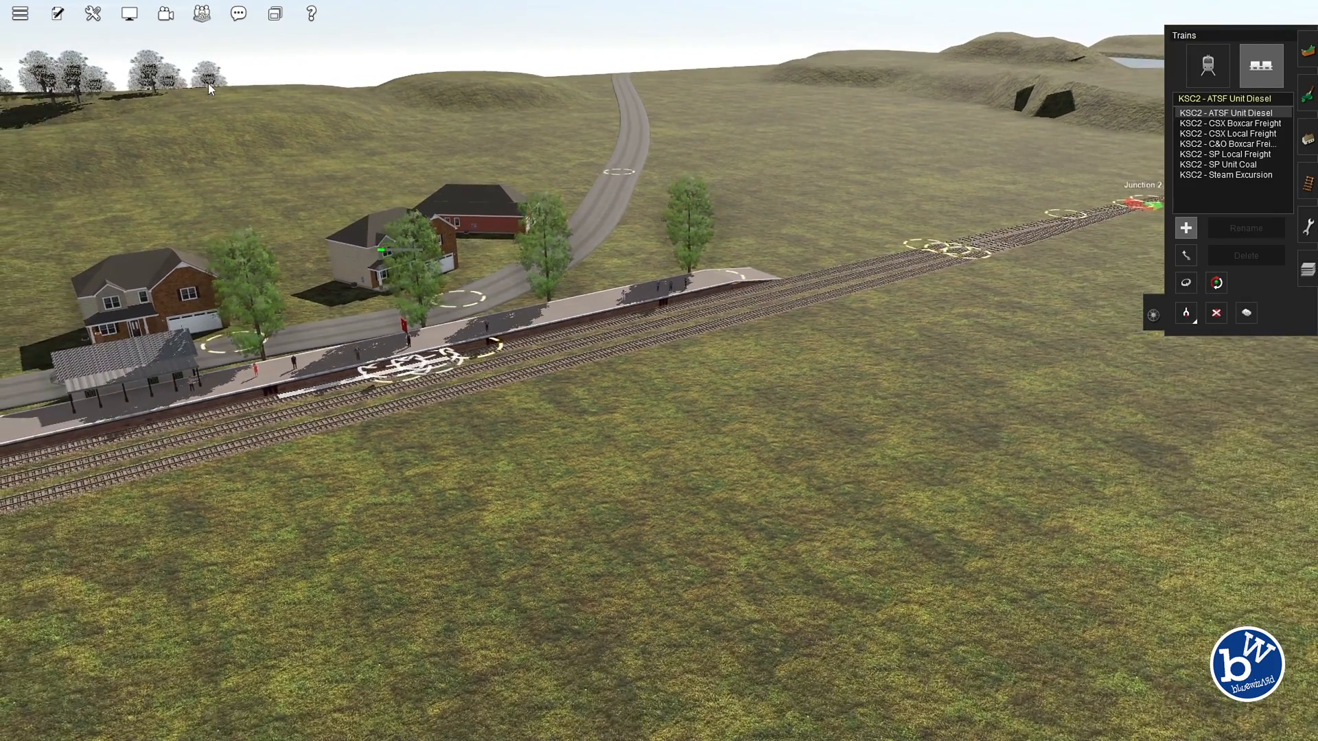
{"action": "left_click", "coordinate": [129, 16]}
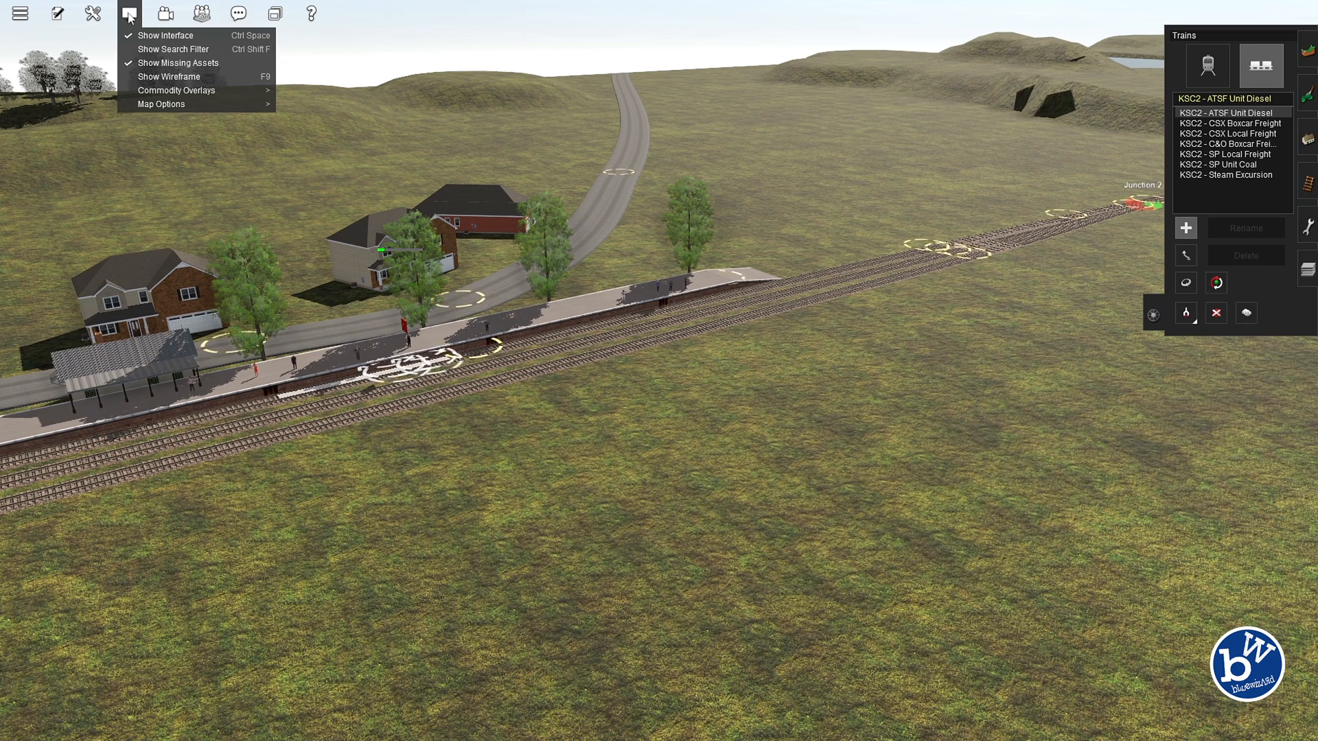
{"action": "left_click", "coordinate": [164, 49]}
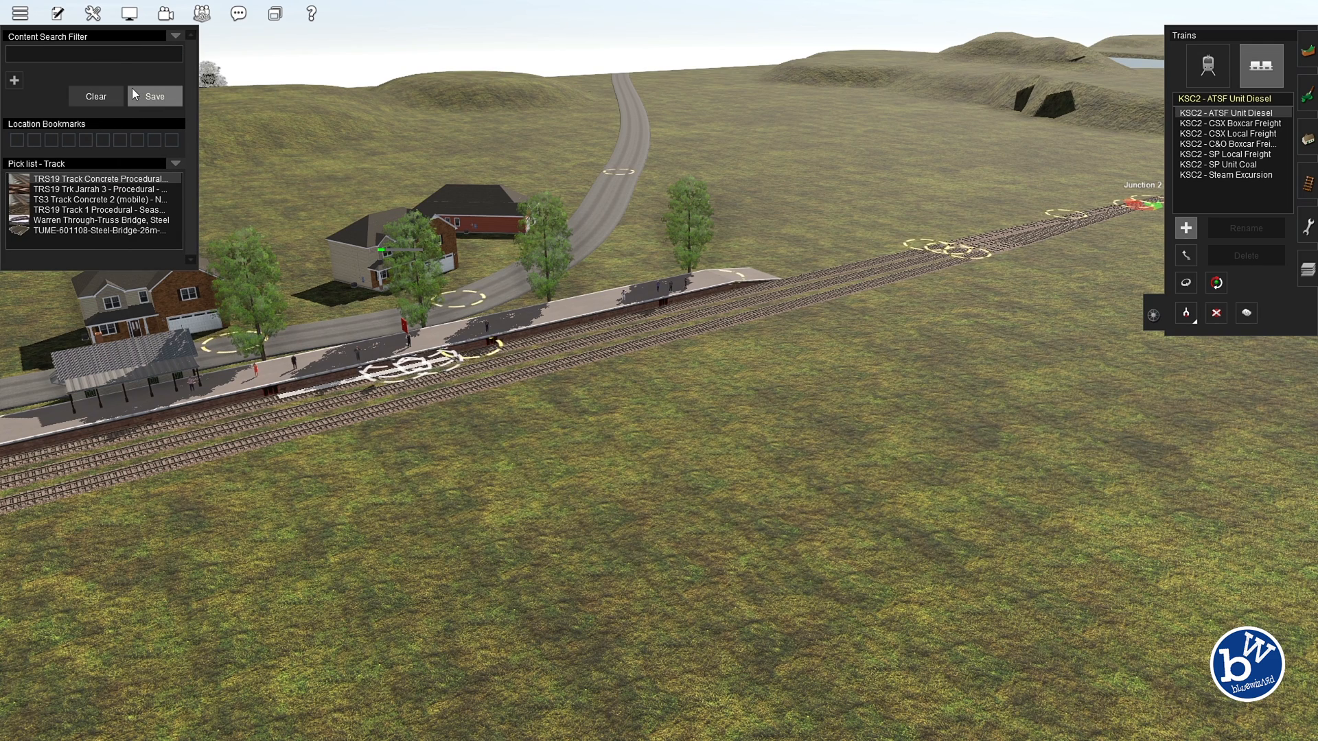
{"action": "left_click", "coordinate": [13, 81]}
{"action": "left_click", "coordinate": [67, 75]}
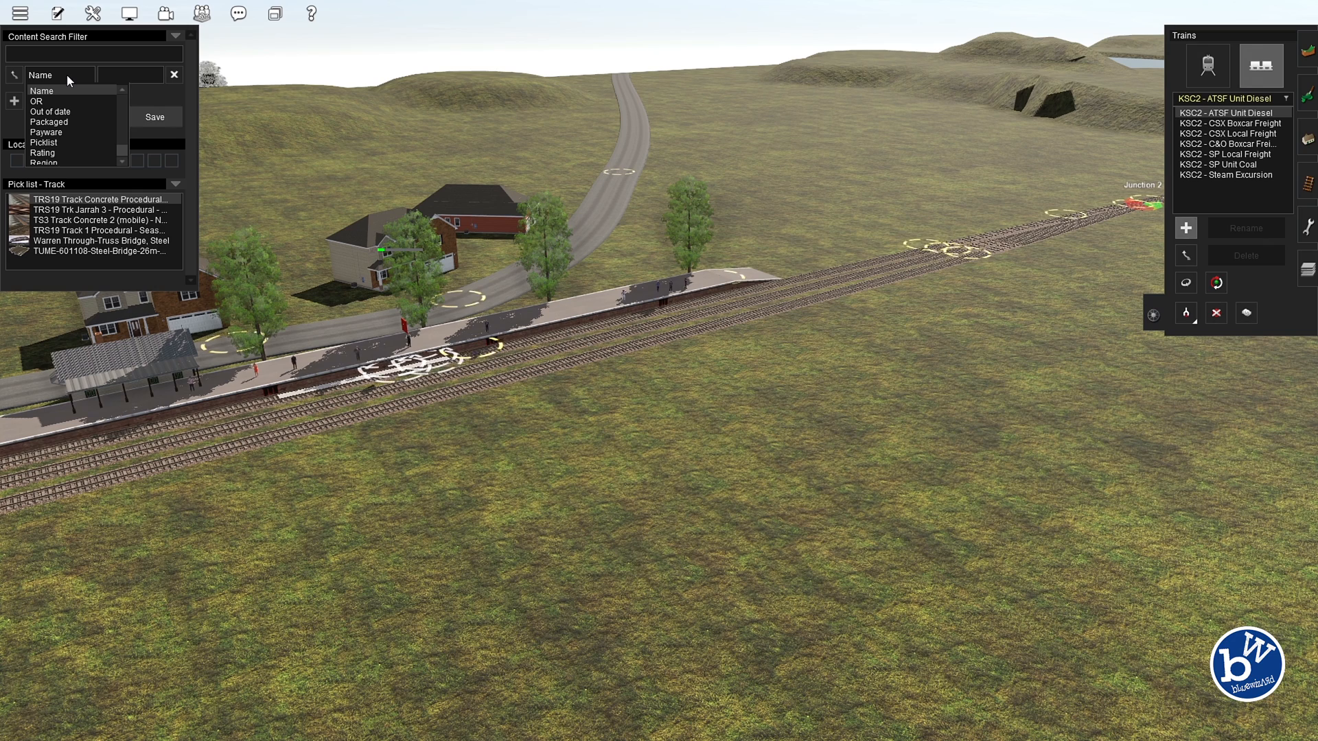
{"action": "left_click", "coordinate": [64, 133]}
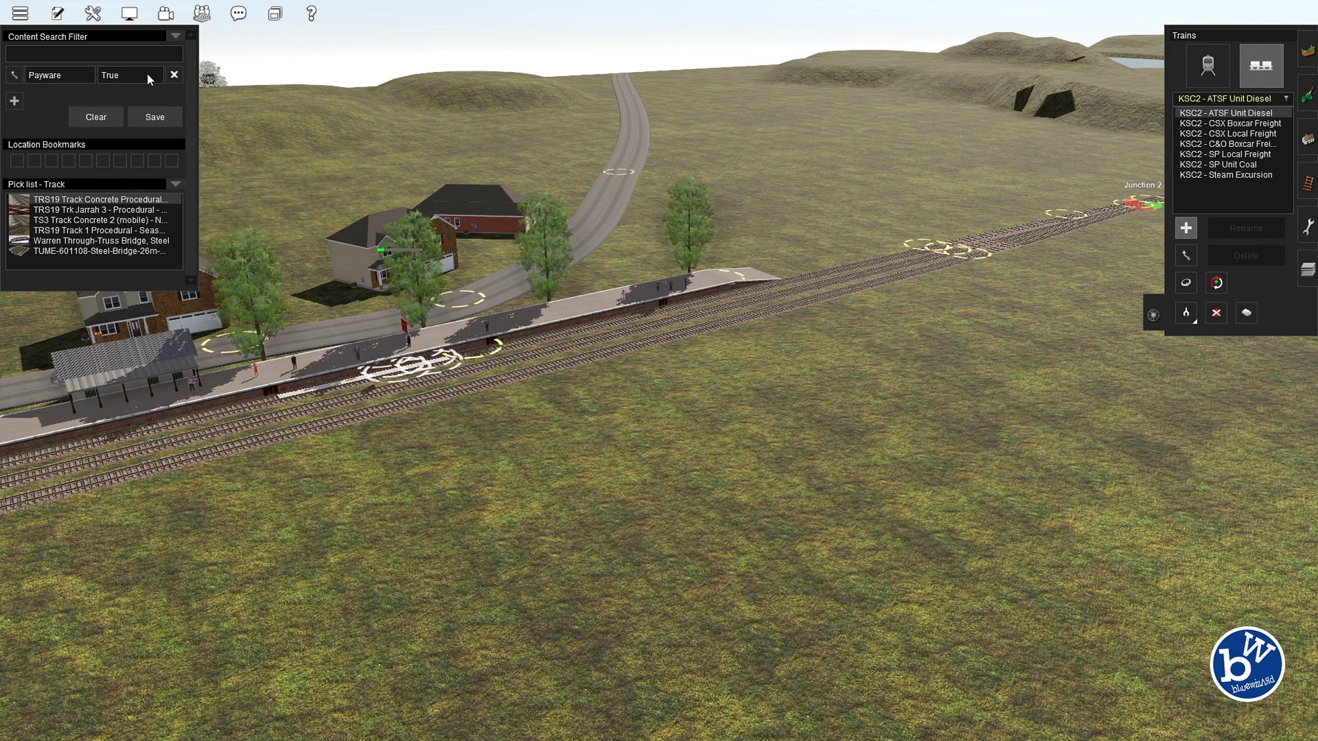
{"action": "left_click", "coordinate": [146, 73]}
{"action": "left_click", "coordinate": [125, 89]}
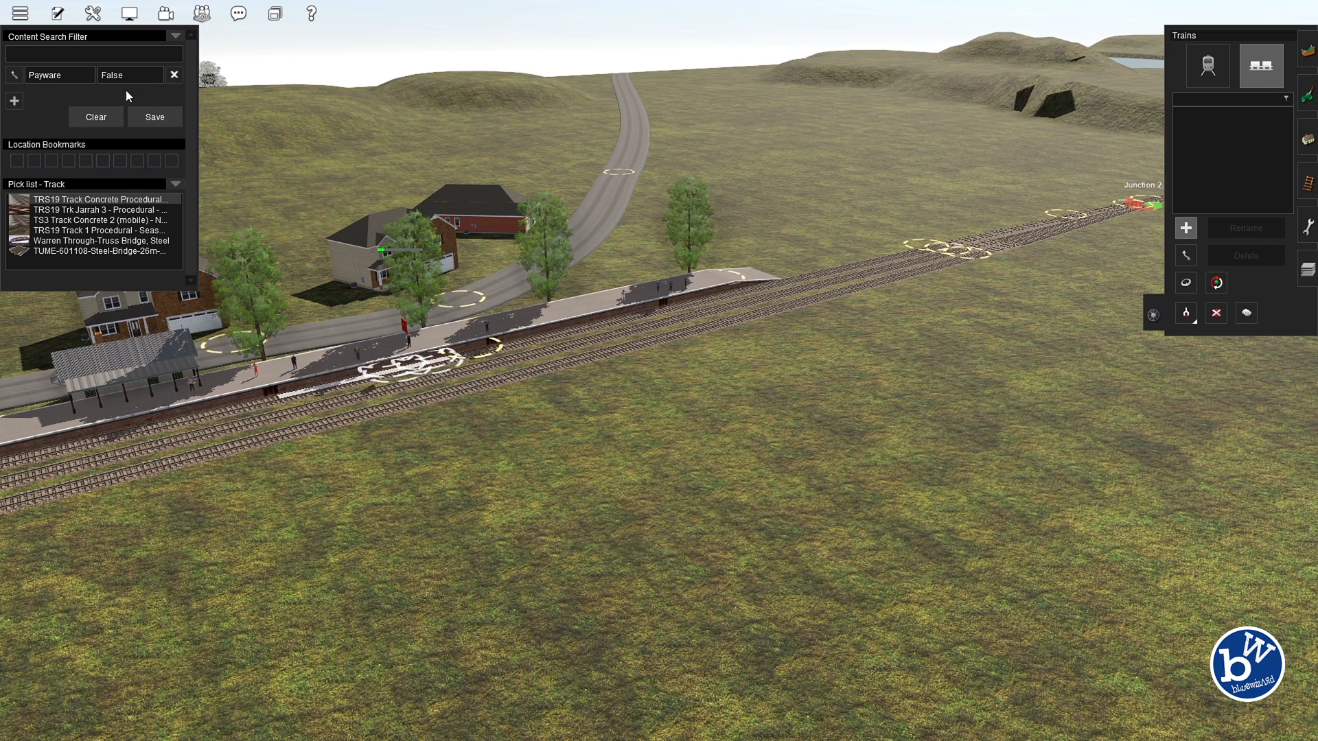
Save the search filter under the name Free
{"action": "left_click", "coordinate": [153, 118]}
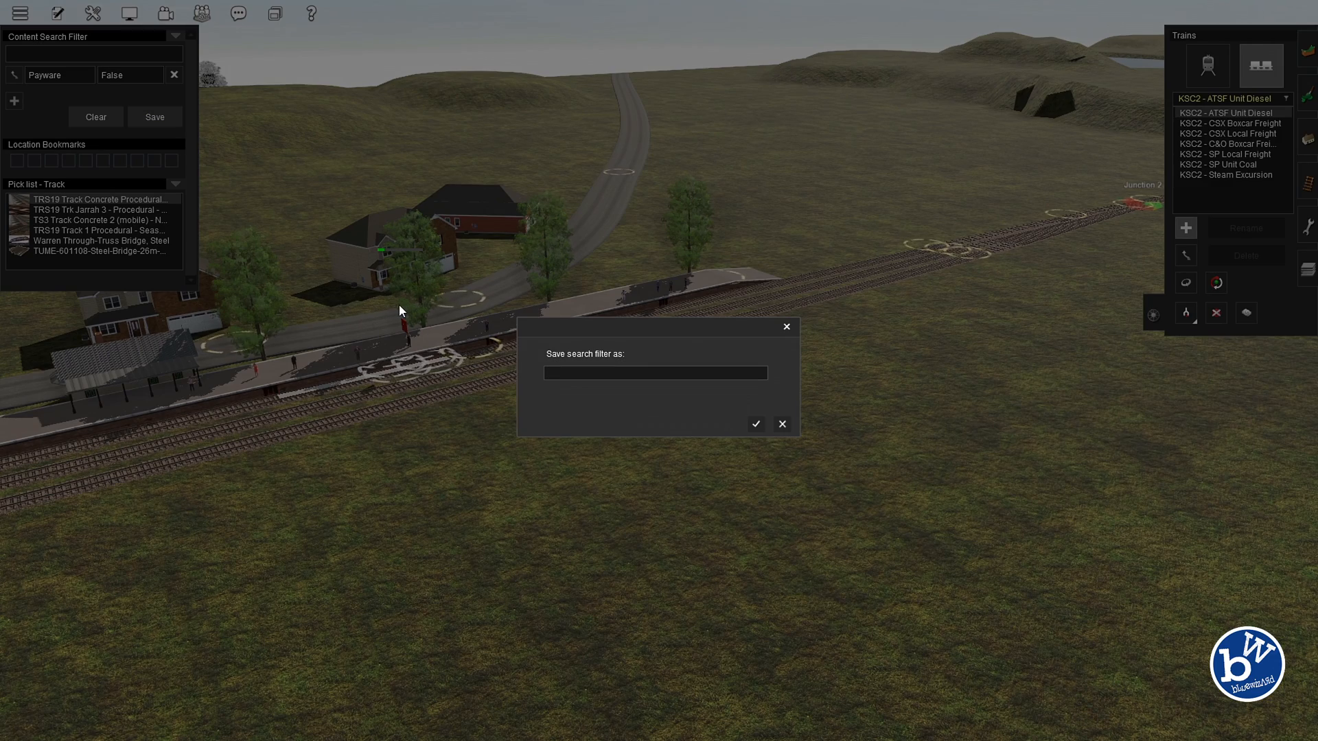
{"action": "type", "text": "Free"}
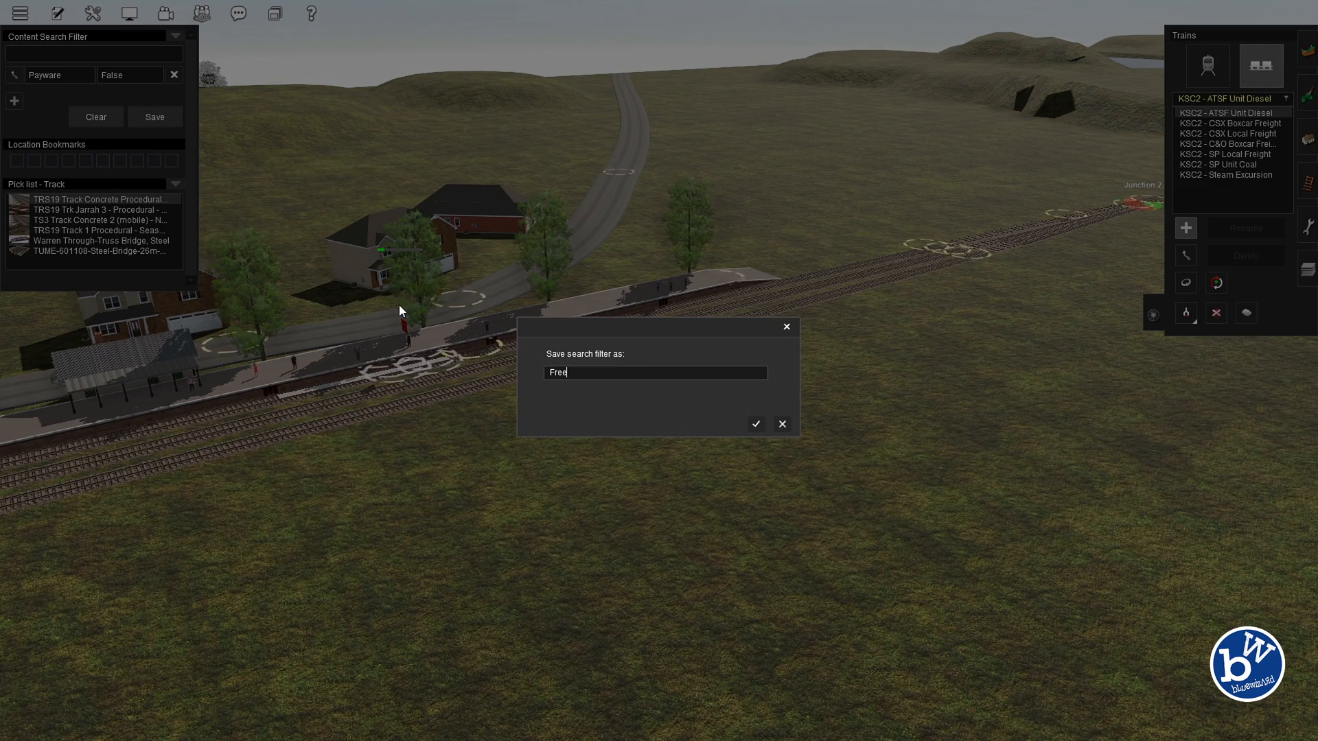
{"action": "left_click", "coordinate": [756, 423]}
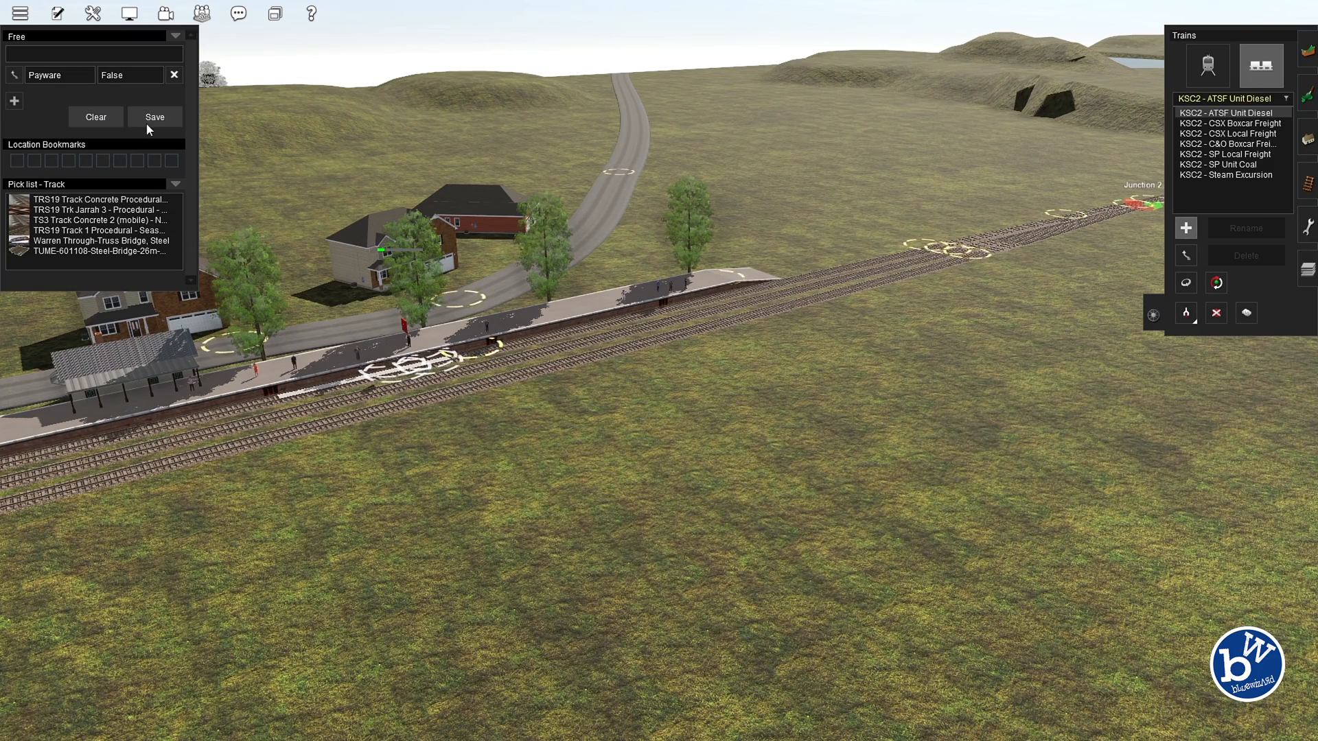
Load the saved Free filter, try the Today filter, and return to Free
{"action": "left_click", "coordinate": [174, 35]}
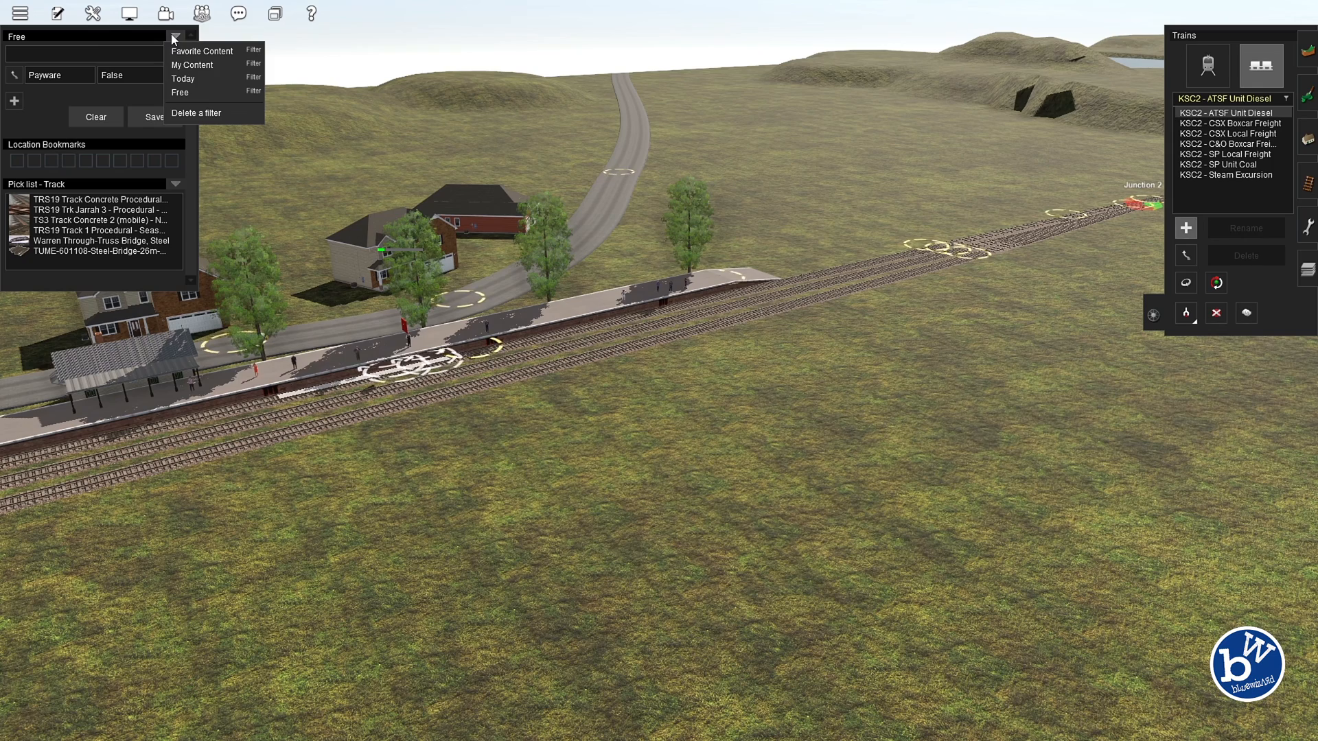
{"action": "left_click", "coordinate": [183, 93]}
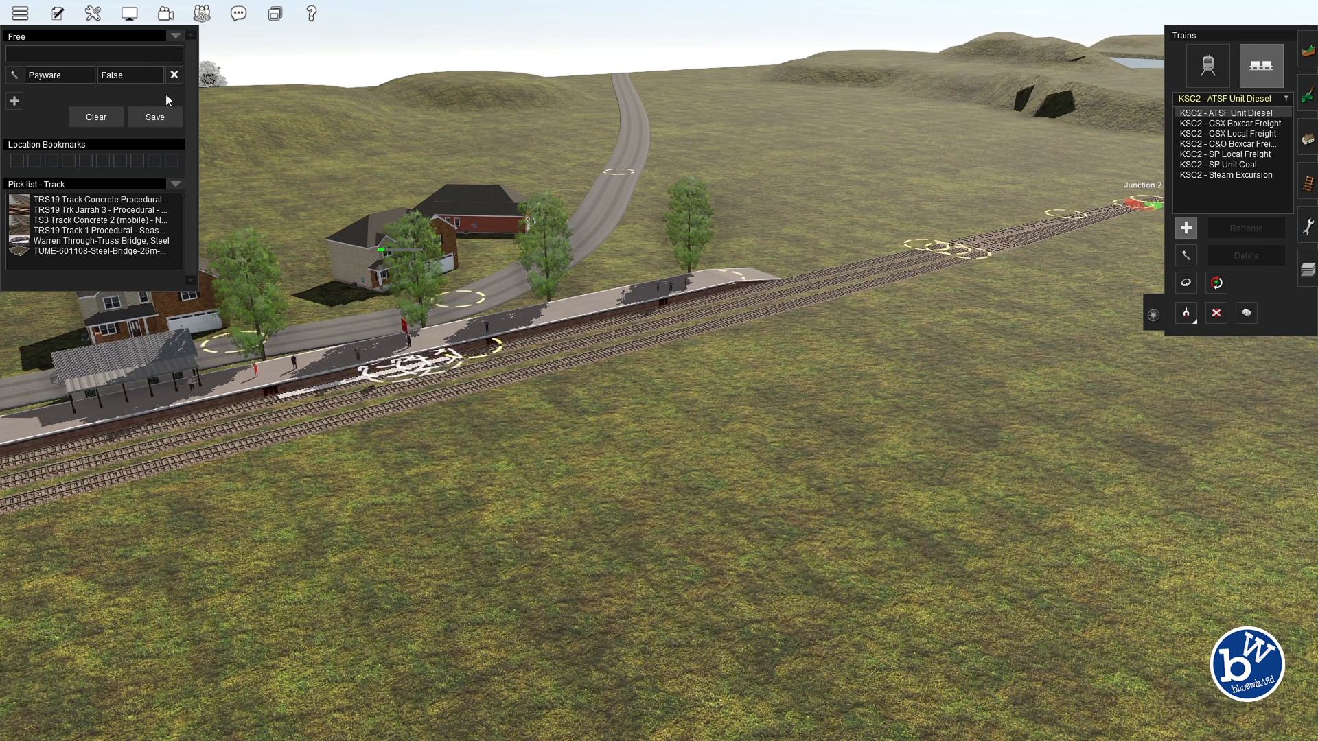
{"action": "left_click", "coordinate": [172, 34]}
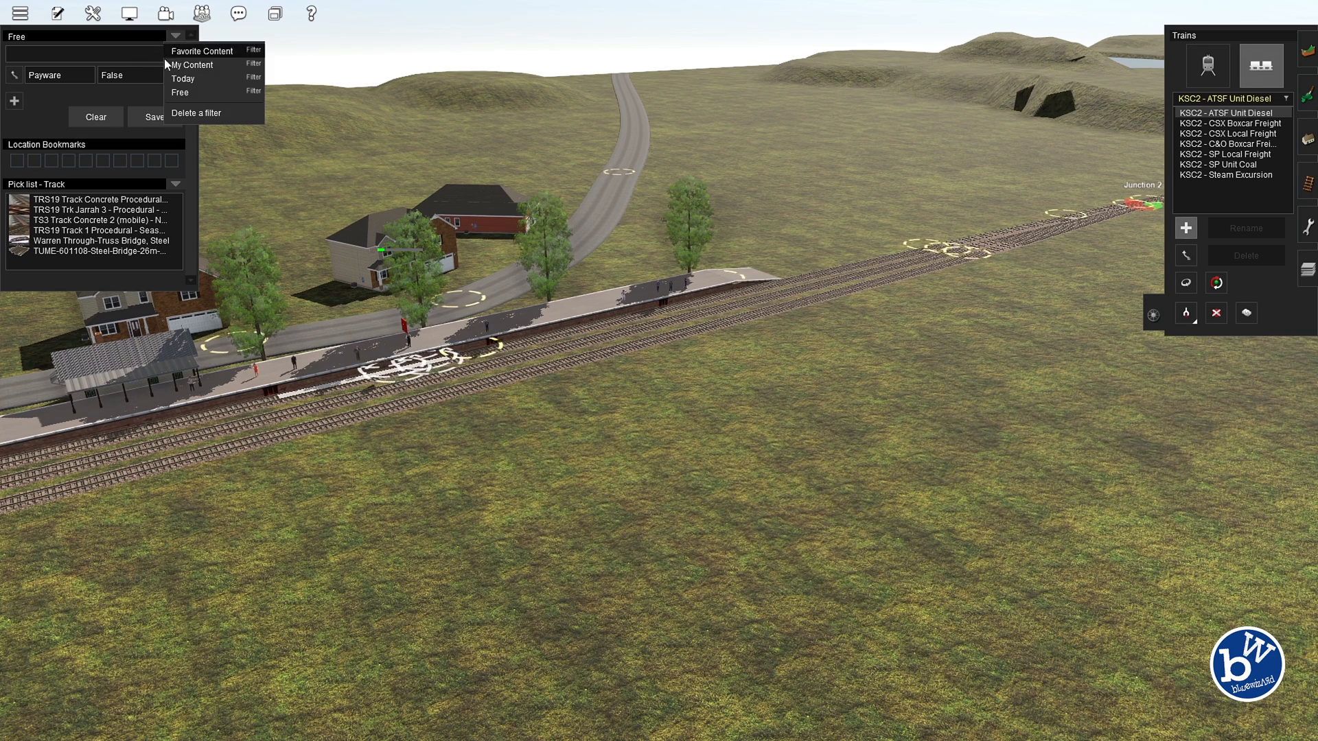
{"action": "left_click", "coordinate": [219, 78]}
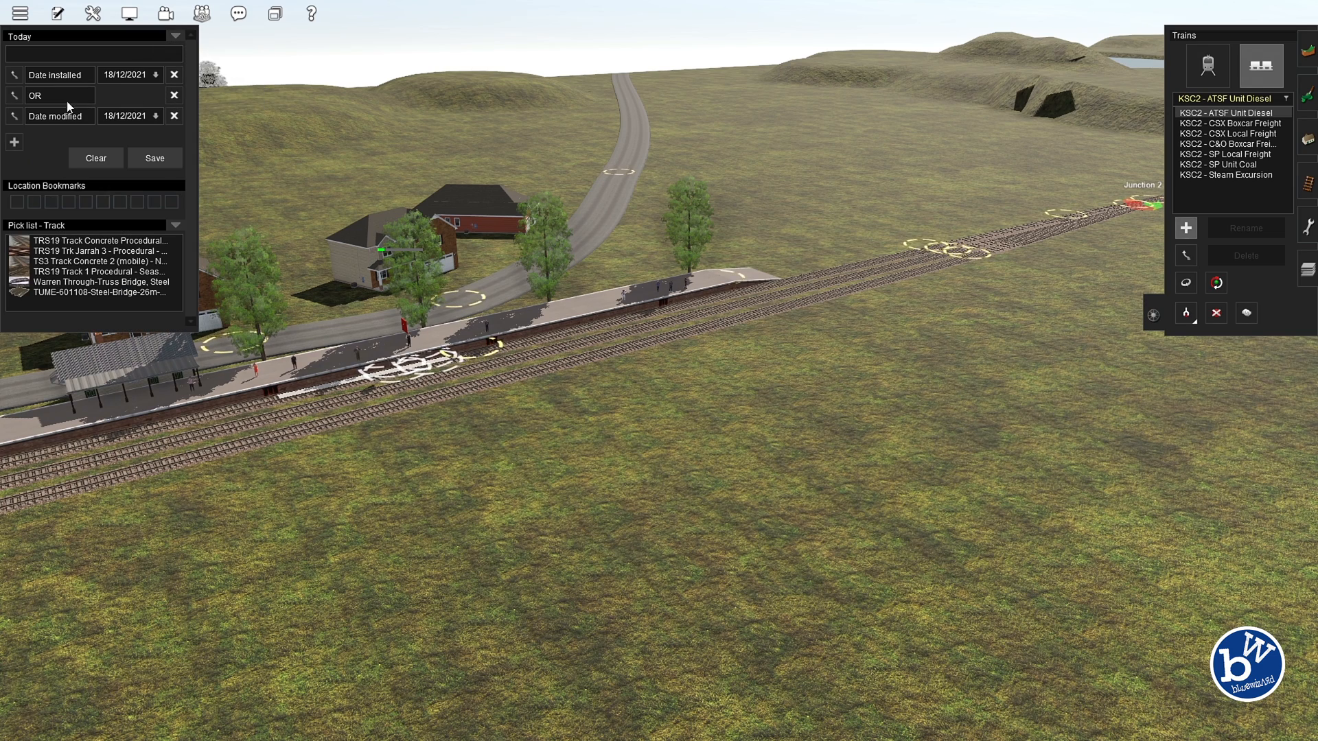
{"action": "left_click", "coordinate": [175, 35]}
{"action": "left_click", "coordinate": [179, 93]}
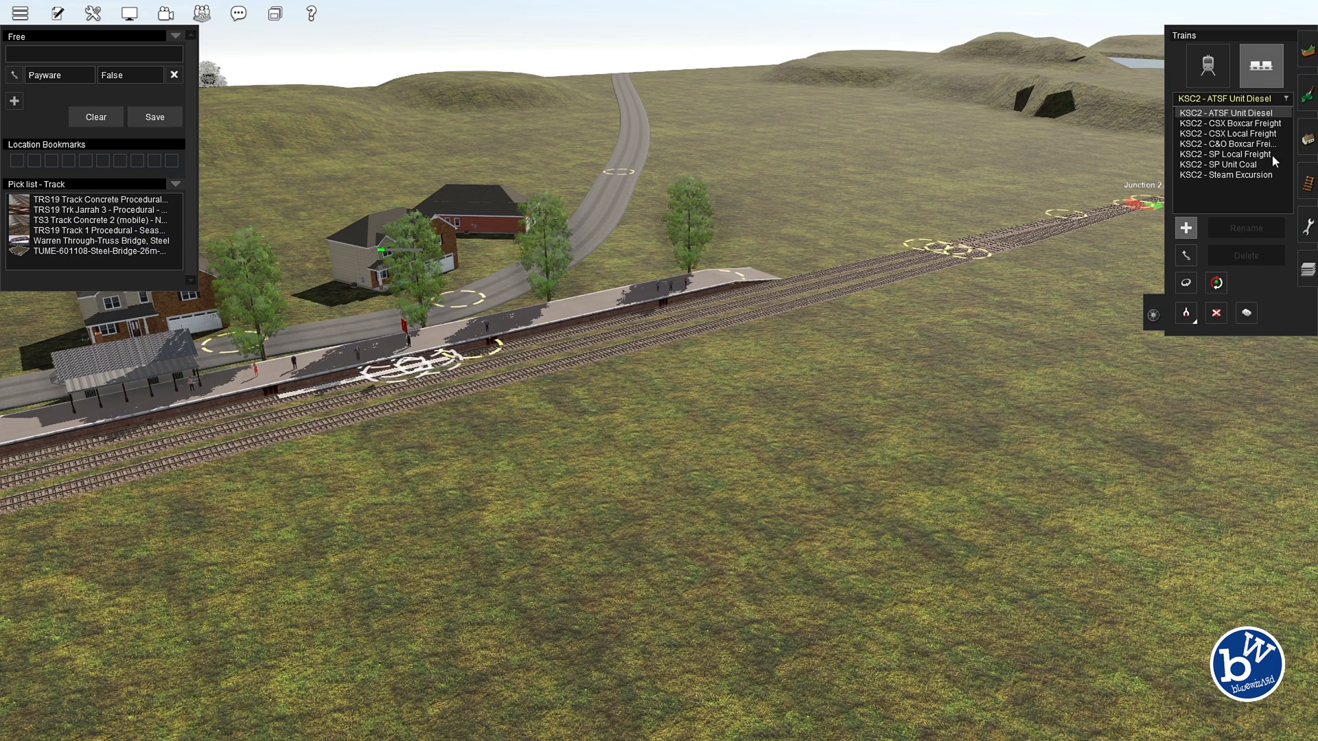
Return to editing in Surveyor 2.0 and filter the assets by FREE installed
{"action": "left_click", "coordinate": [130, 15]}
{"action": "left_click", "coordinate": [93, 13]}
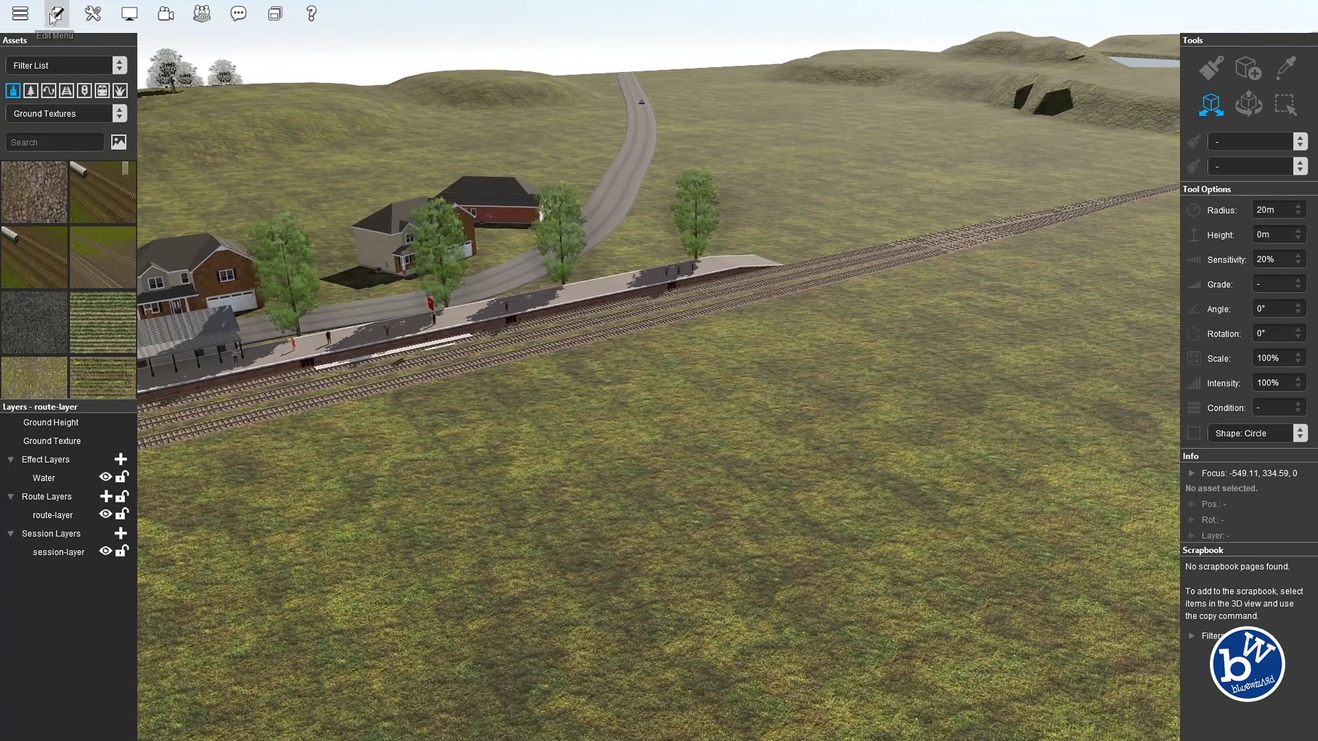
{"action": "left_click", "coordinate": [118, 69]}
{"action": "left_click", "coordinate": [120, 65]}
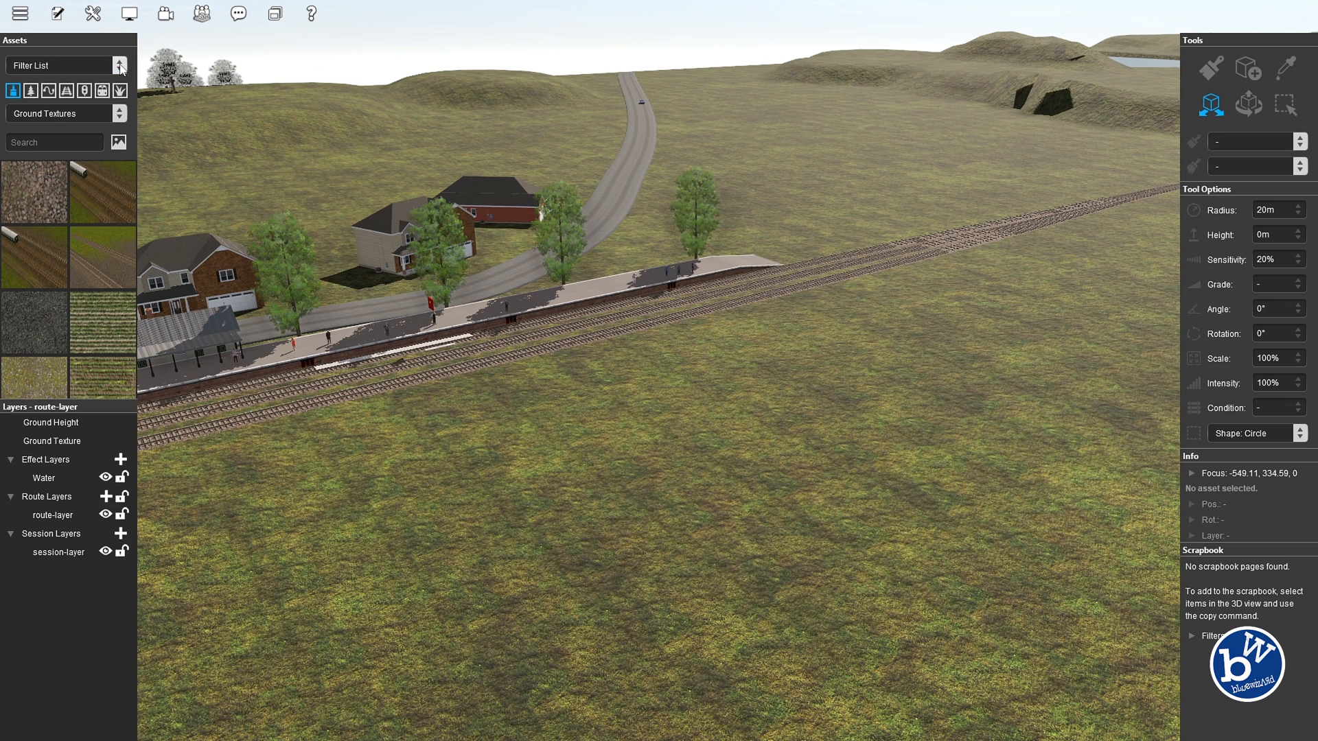
{"action": "left_click", "coordinate": [118, 116]}
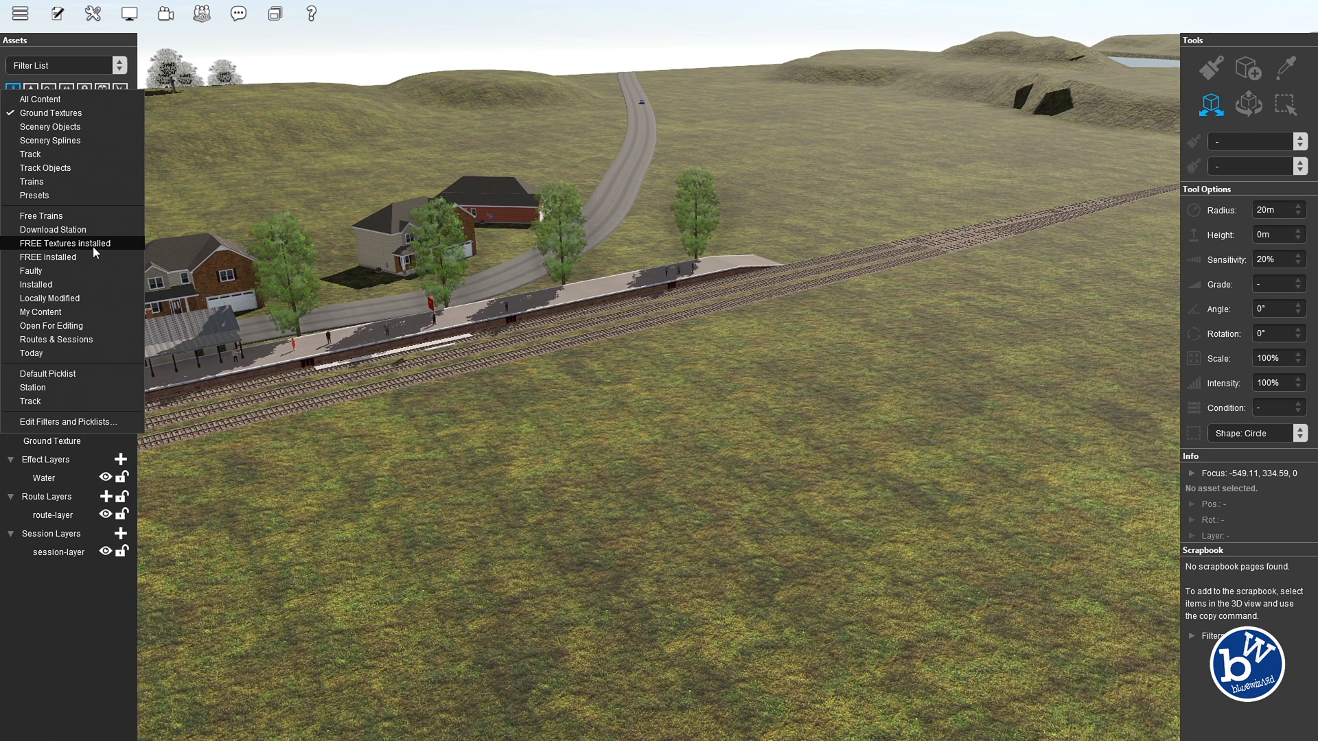
{"action": "left_click", "coordinate": [48, 256]}
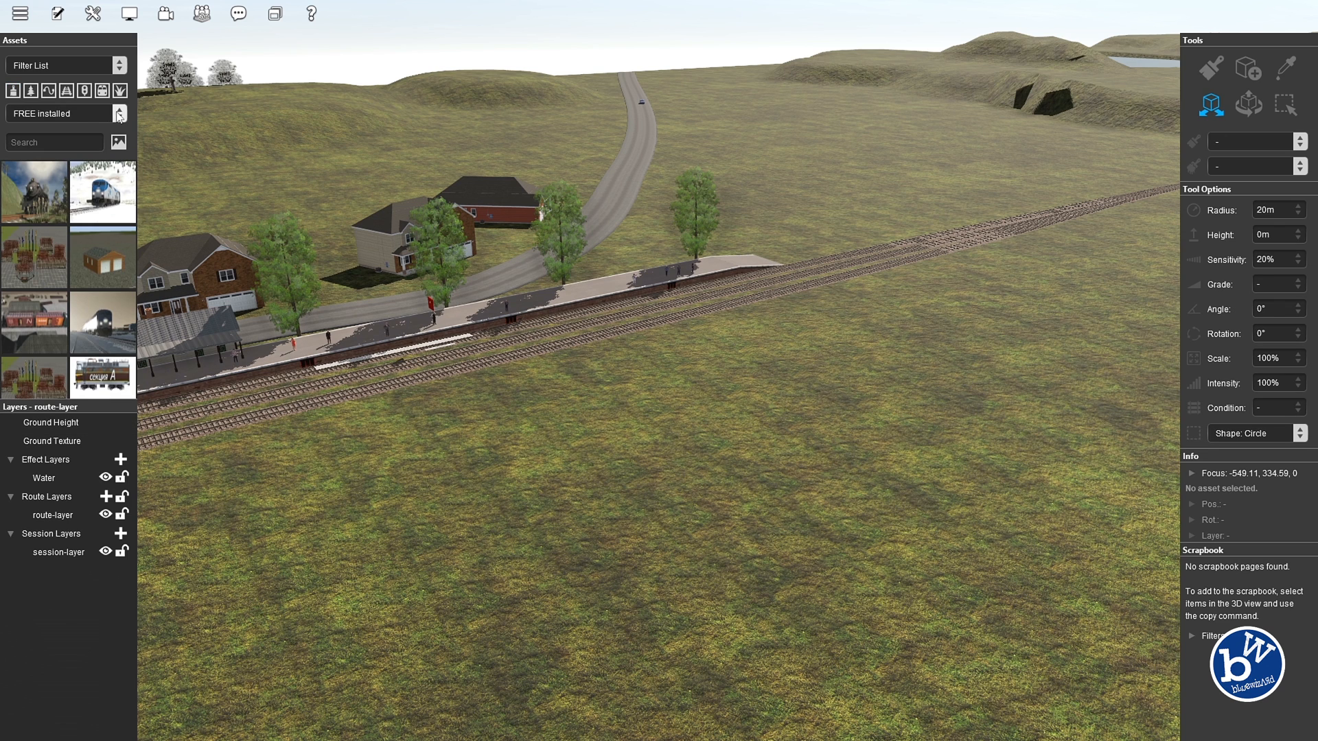
Open the filters and picklists editor, examine the criteria of the FREE Textures installed filter, and leave without saving
{"action": "left_click", "coordinate": [81, 114]}
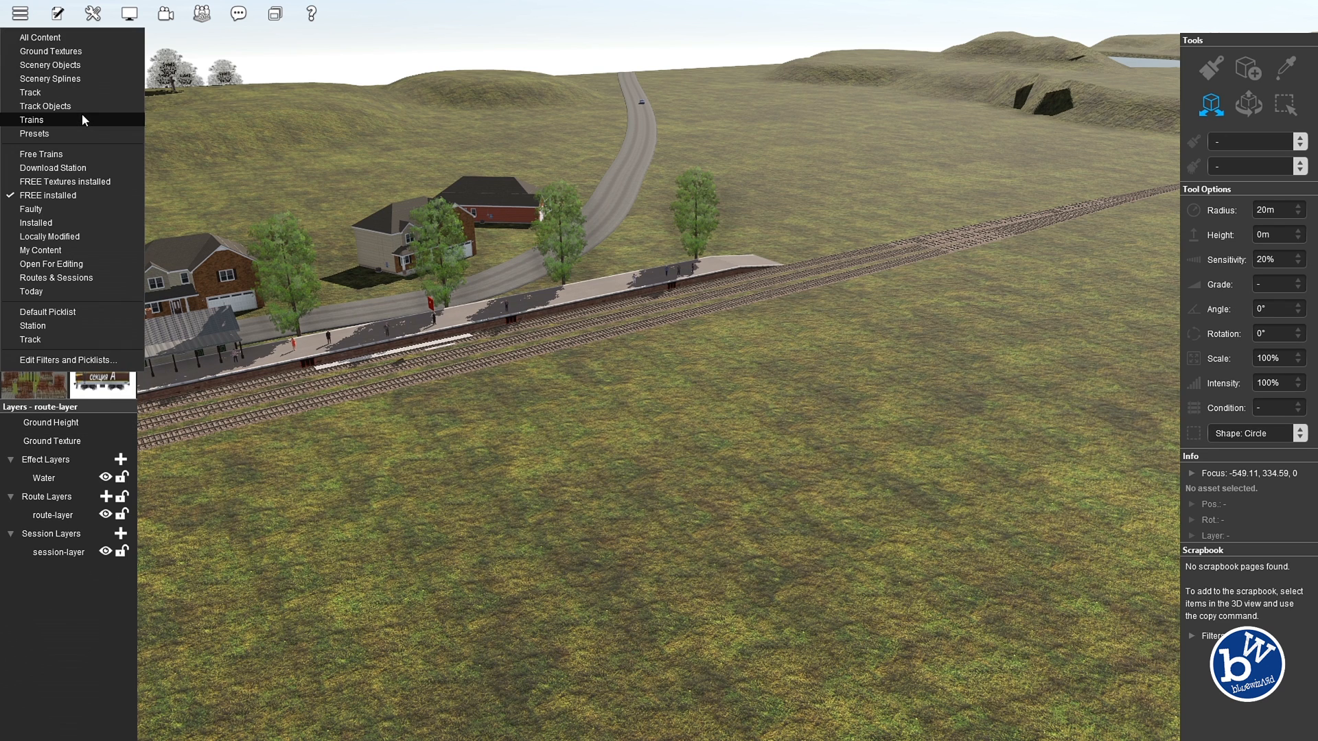
{"action": "left_click", "coordinate": [65, 357]}
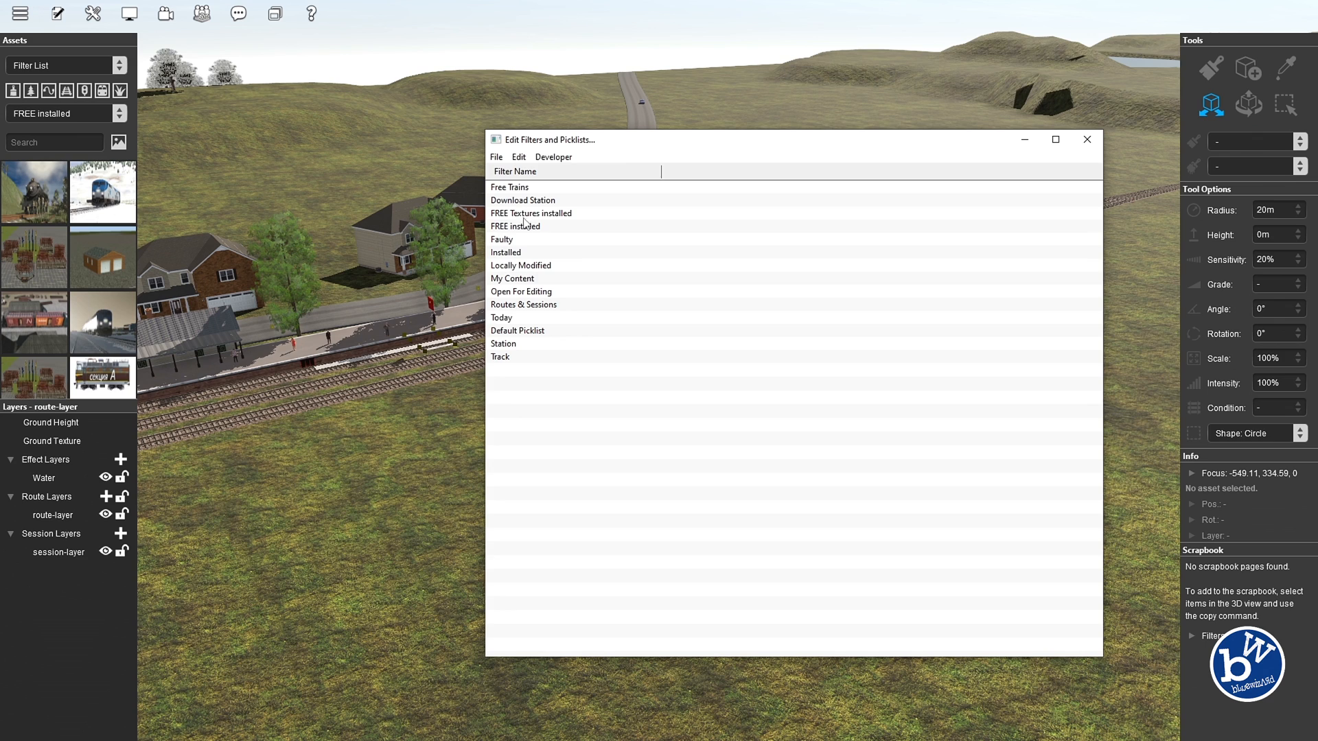
{"action": "left_click", "coordinate": [523, 213]}
{"action": "right_click", "coordinate": [523, 218]}
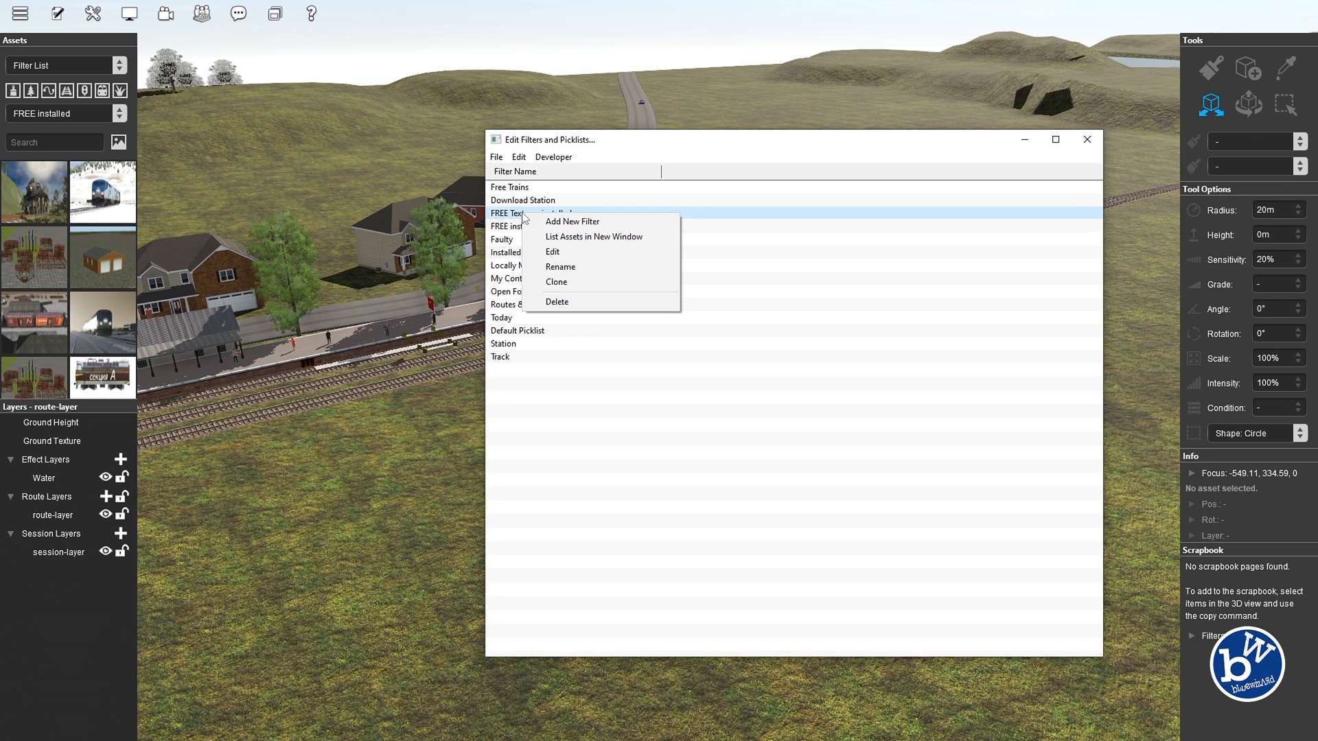
{"action": "left_click", "coordinate": [561, 255]}
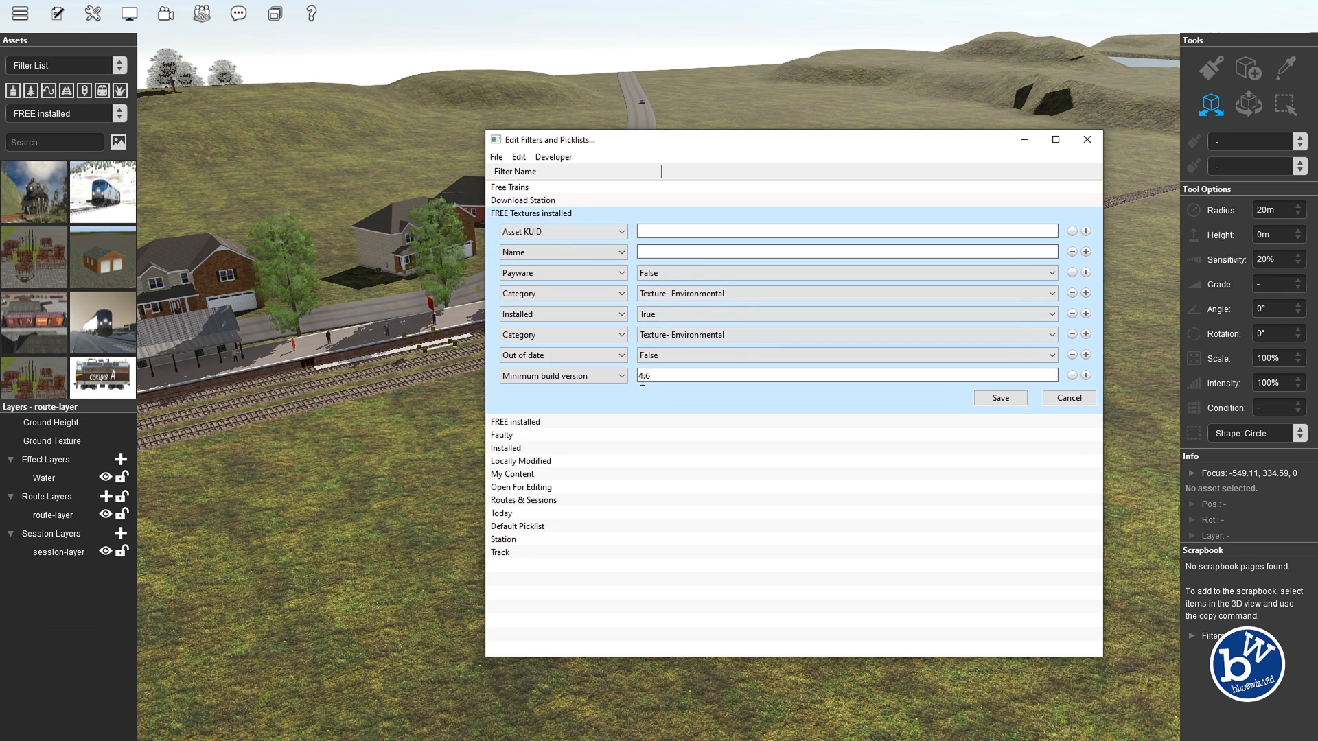
{"action": "left_click", "coordinate": [649, 376]}
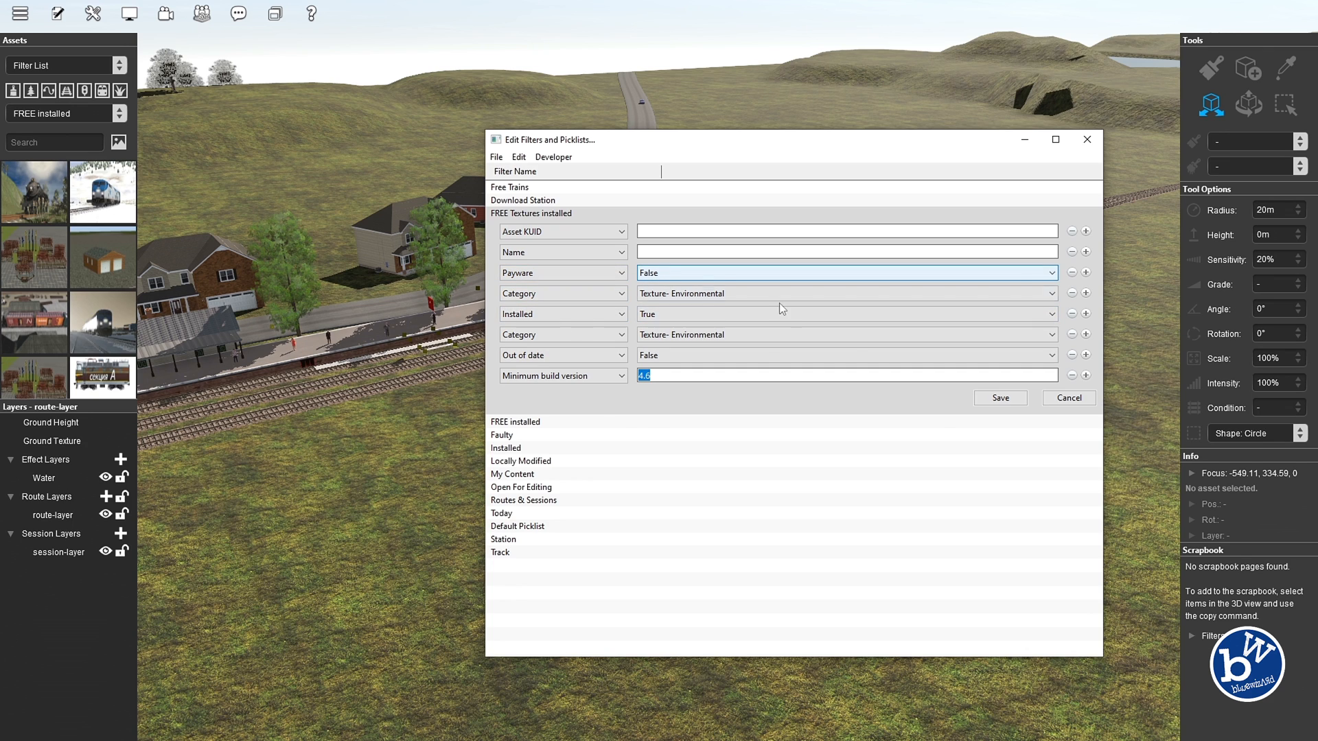
{"action": "left_click", "coordinate": [1062, 403]}
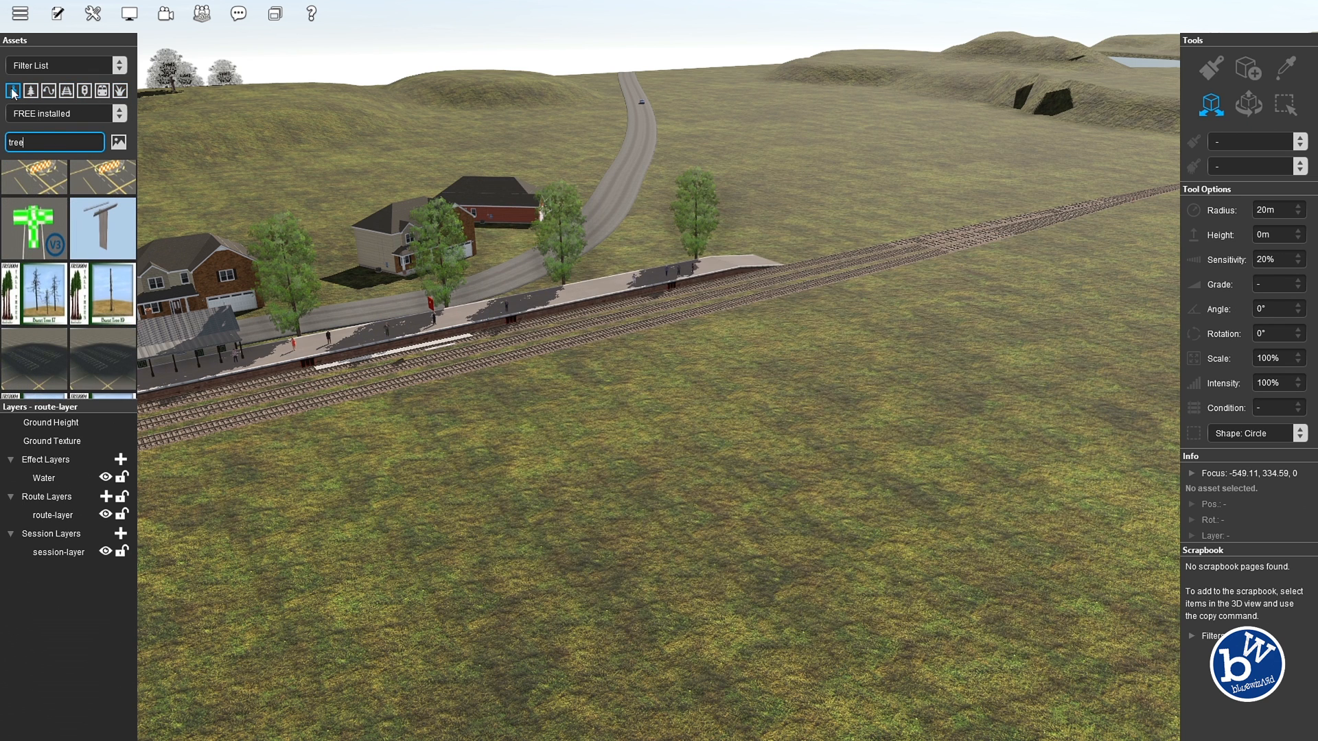
Search the assets for "tree" among the scenery objects and the scenery splines
{"action": "left_click", "coordinate": [12, 90]}
{"action": "left_click", "coordinate": [31, 91]}
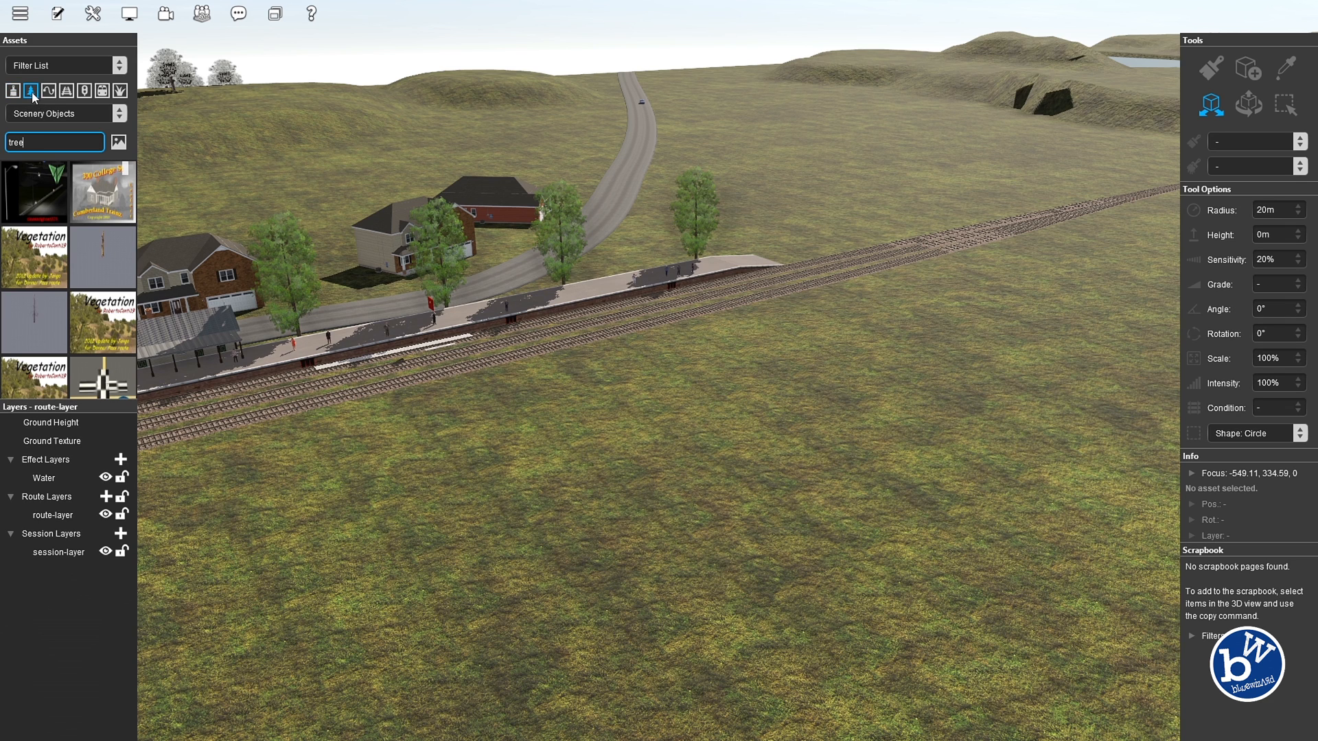
{"action": "left_click", "coordinate": [49, 92]}
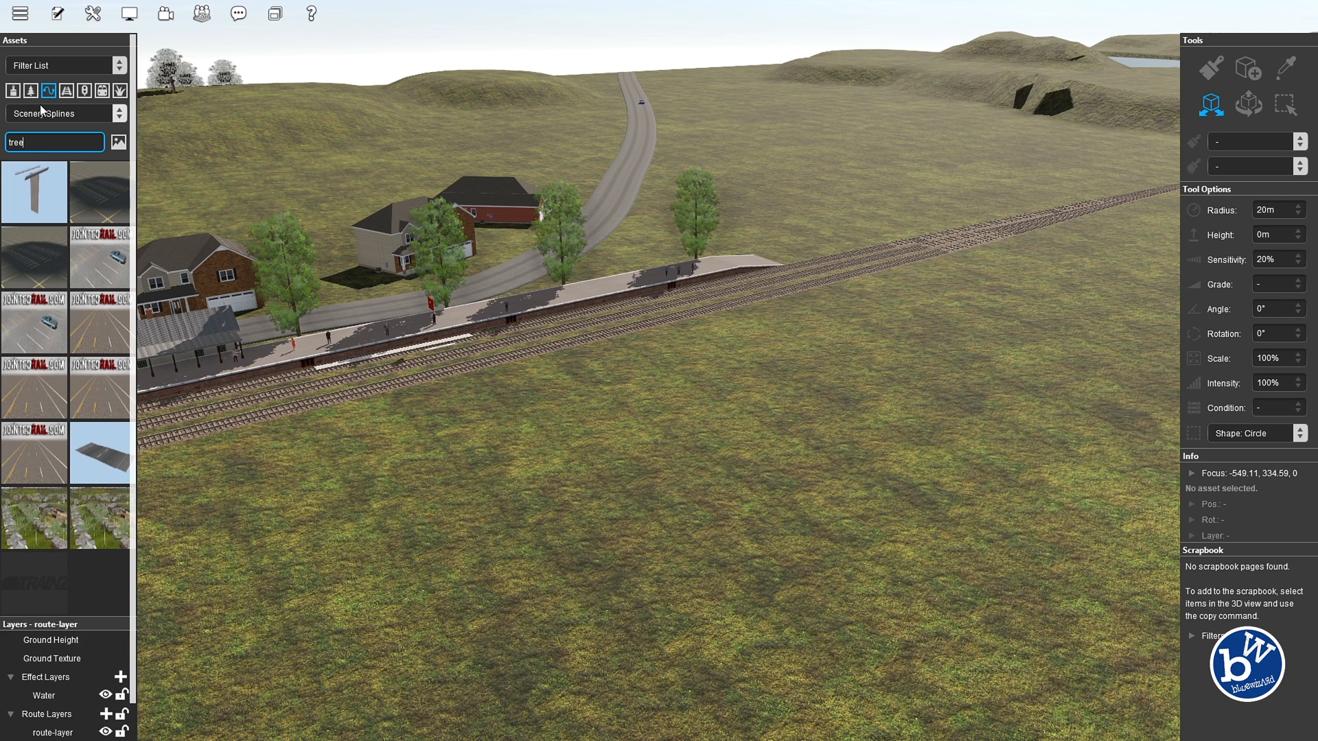
Filter the "tree" search by Download Station and view the asset details of the 0-4-0T Jay Street Connecting #2 locomotive
{"action": "left_click", "coordinate": [69, 116]}
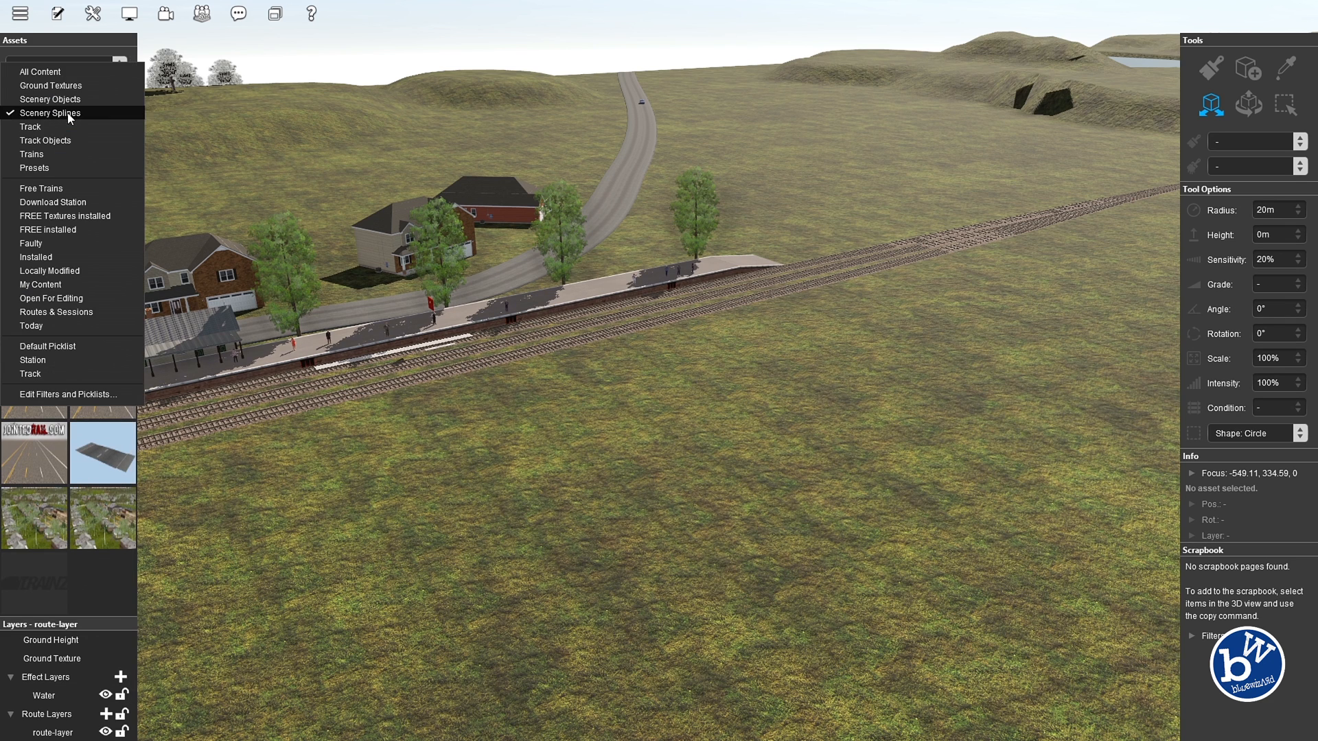
{"action": "left_click", "coordinate": [102, 202]}
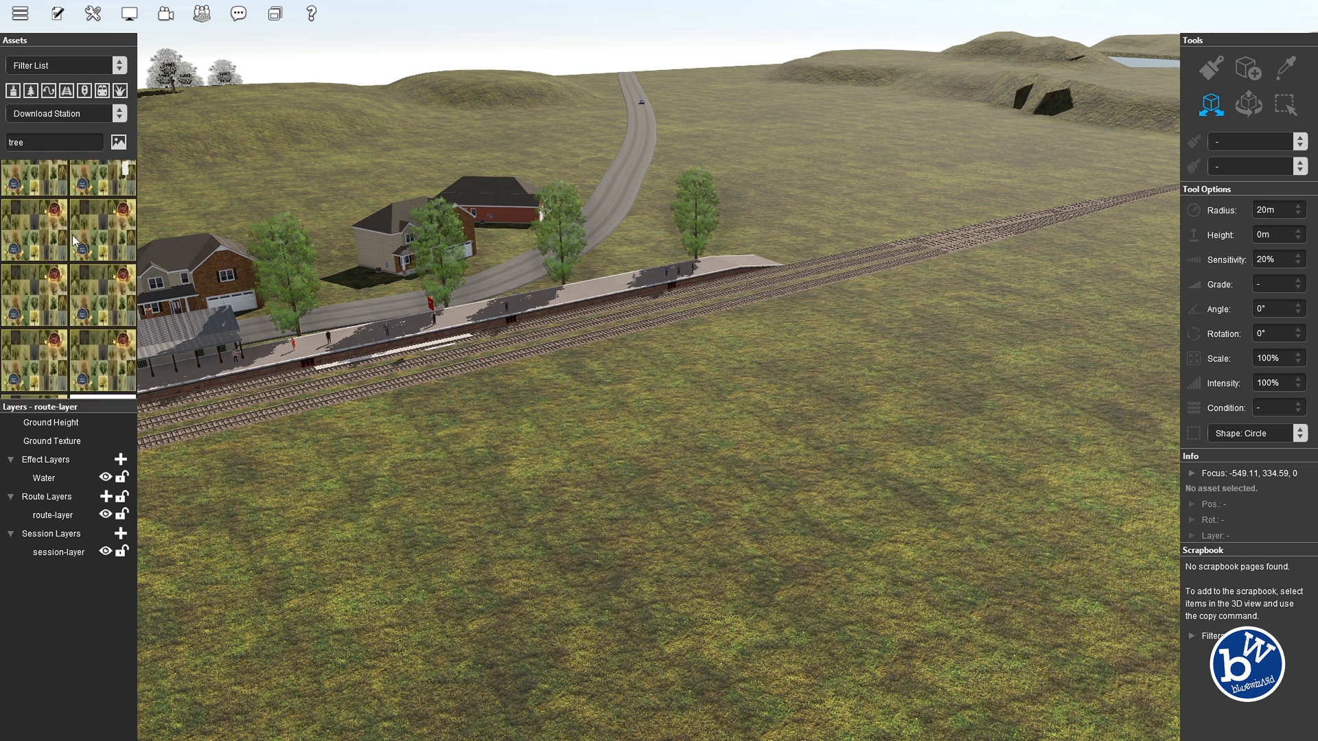
{"action": "double_click", "coordinate": [92, 203]}
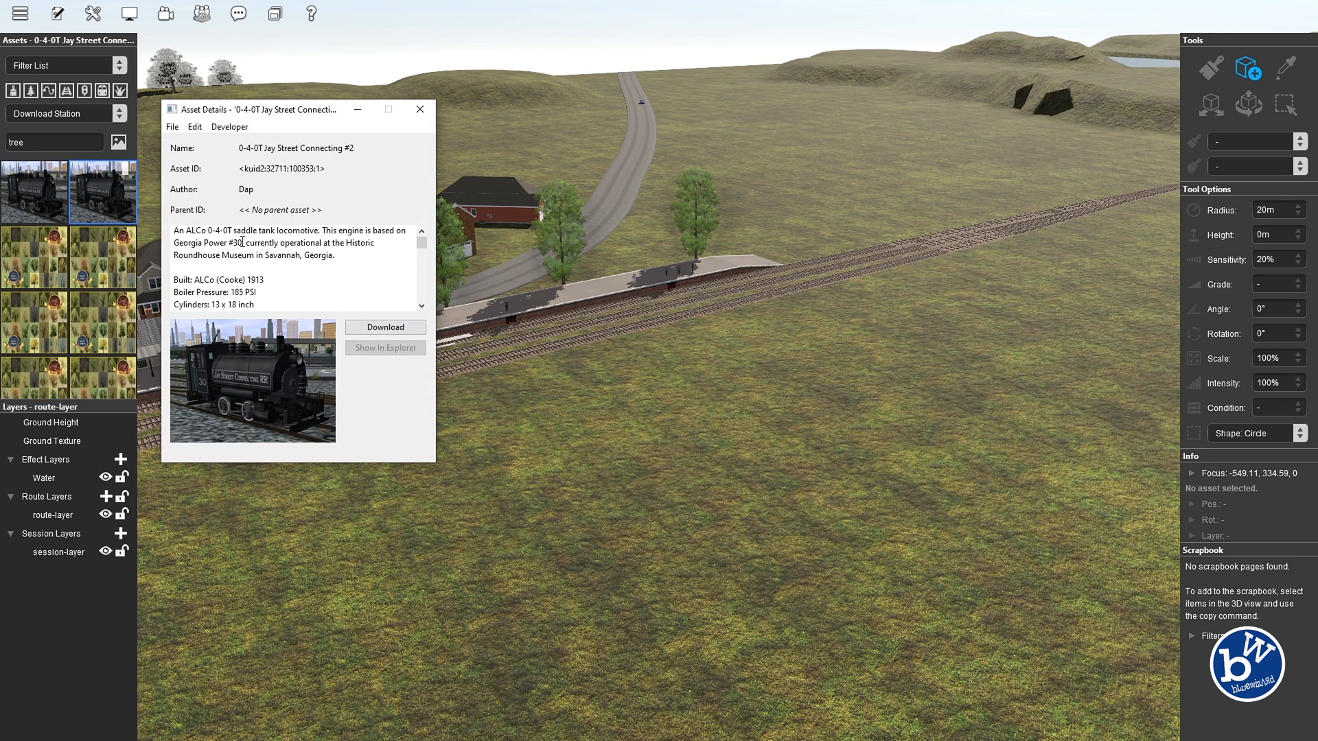
{"action": "left_click", "coordinate": [418, 110]}
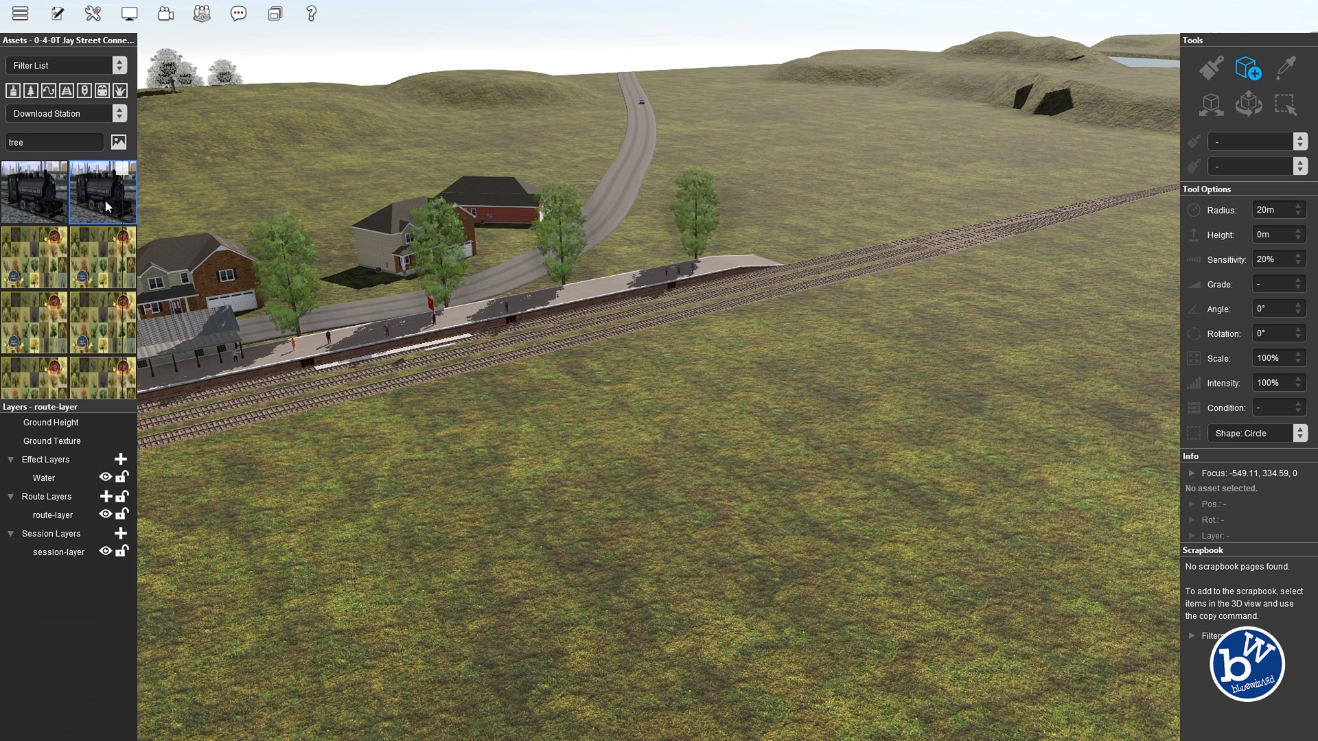
View the asset details of the Jay Street Connecting locomotive and the 50ftReefer Railway Express Agency car in the Download Station results
{"action": "double_click", "coordinate": [105, 200]}
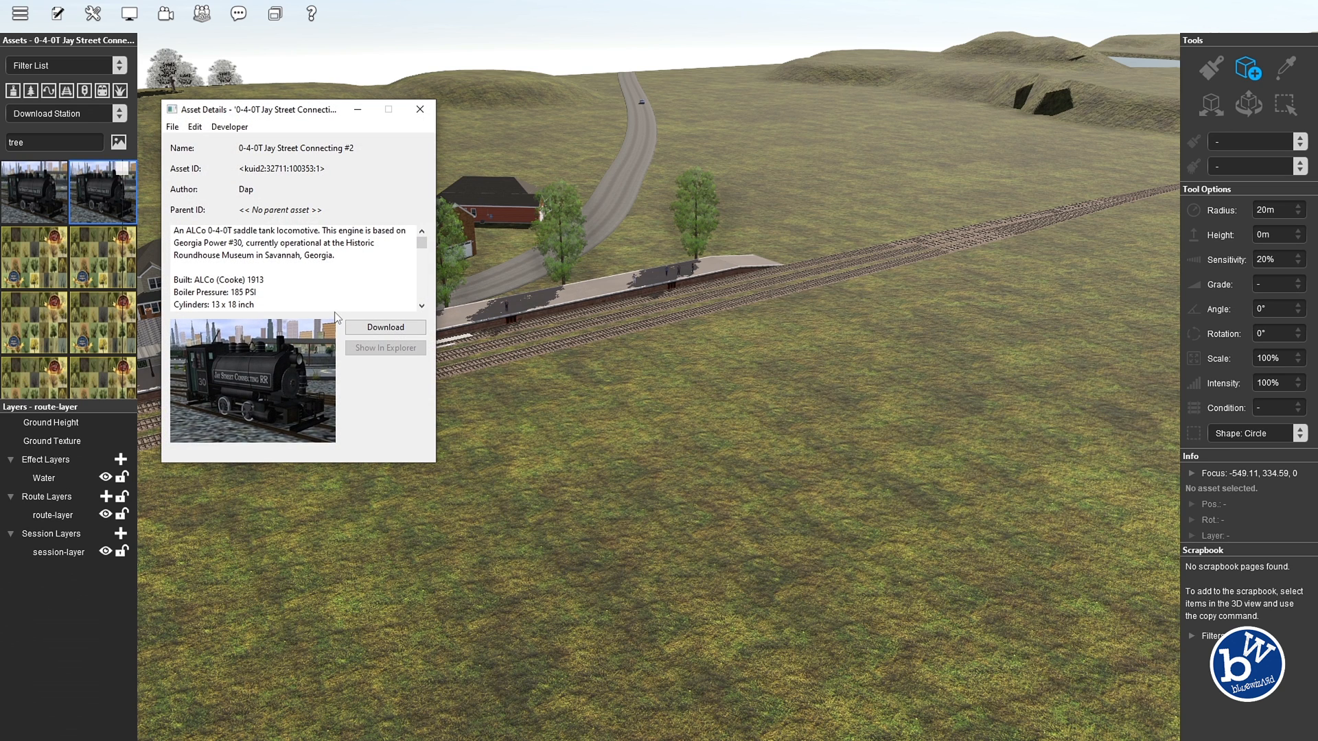
{"action": "left_click", "coordinate": [419, 110]}
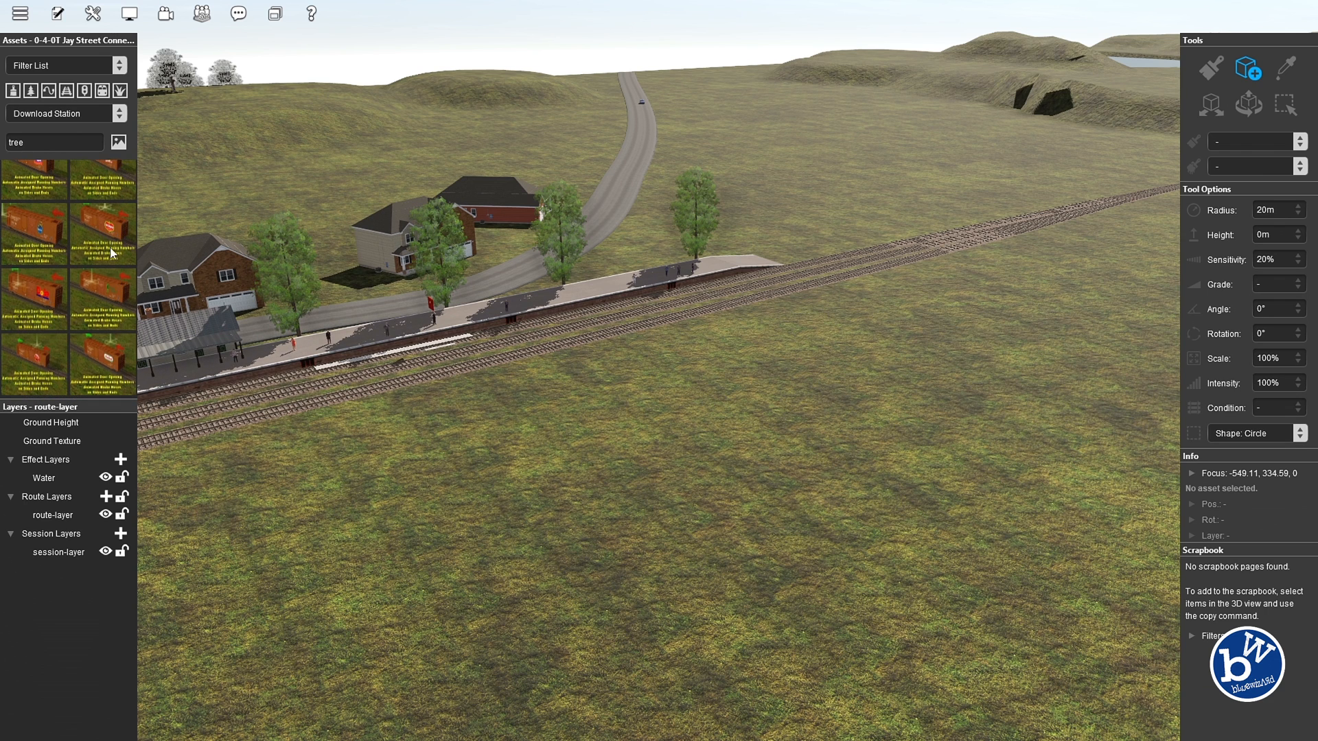
{"action": "scroll", "coordinate": [96, 243], "scroll_direction": "down", "scroll_amount": 3}
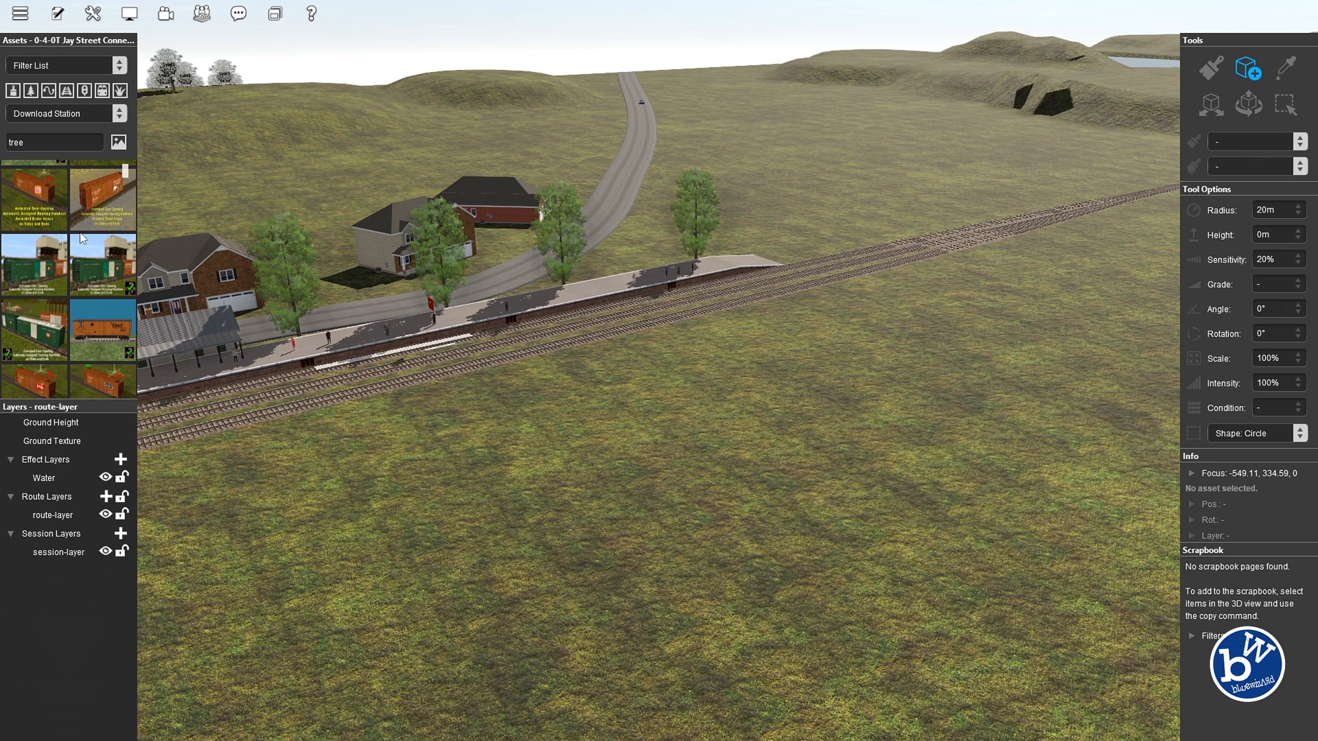
{"action": "double_click", "coordinate": [109, 259]}
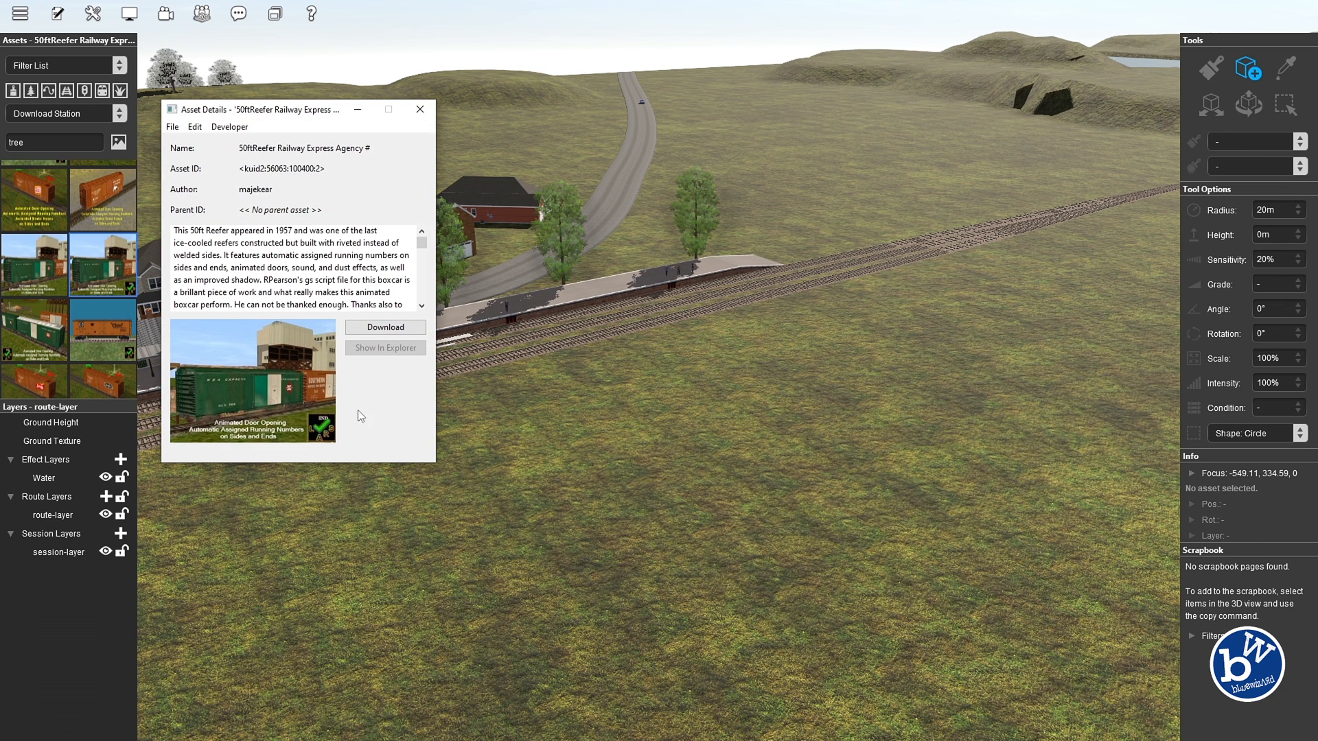
{"action": "left_click", "coordinate": [419, 109]}
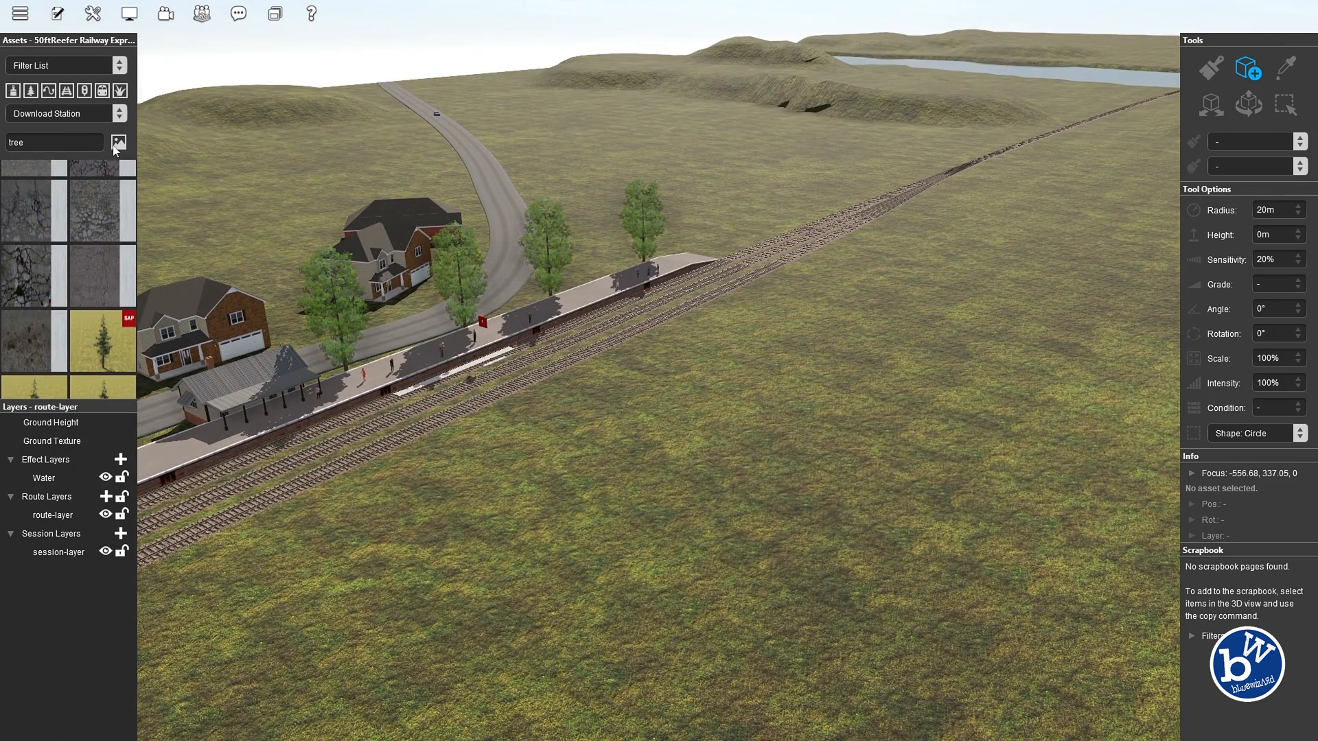
Insert a spline point in the straight track at the far end of the route and delete the adjoining track section
{"action": "middle_click_drag", "start_coordinate": [961, 338], "coordinate": [569, 280]}
{"action": "right_click_drag", "start_coordinate": [569, 280], "coordinate": [661, 184]}
{"action": "middle_click_drag", "start_coordinate": [661, 184], "coordinate": [723, 283]}
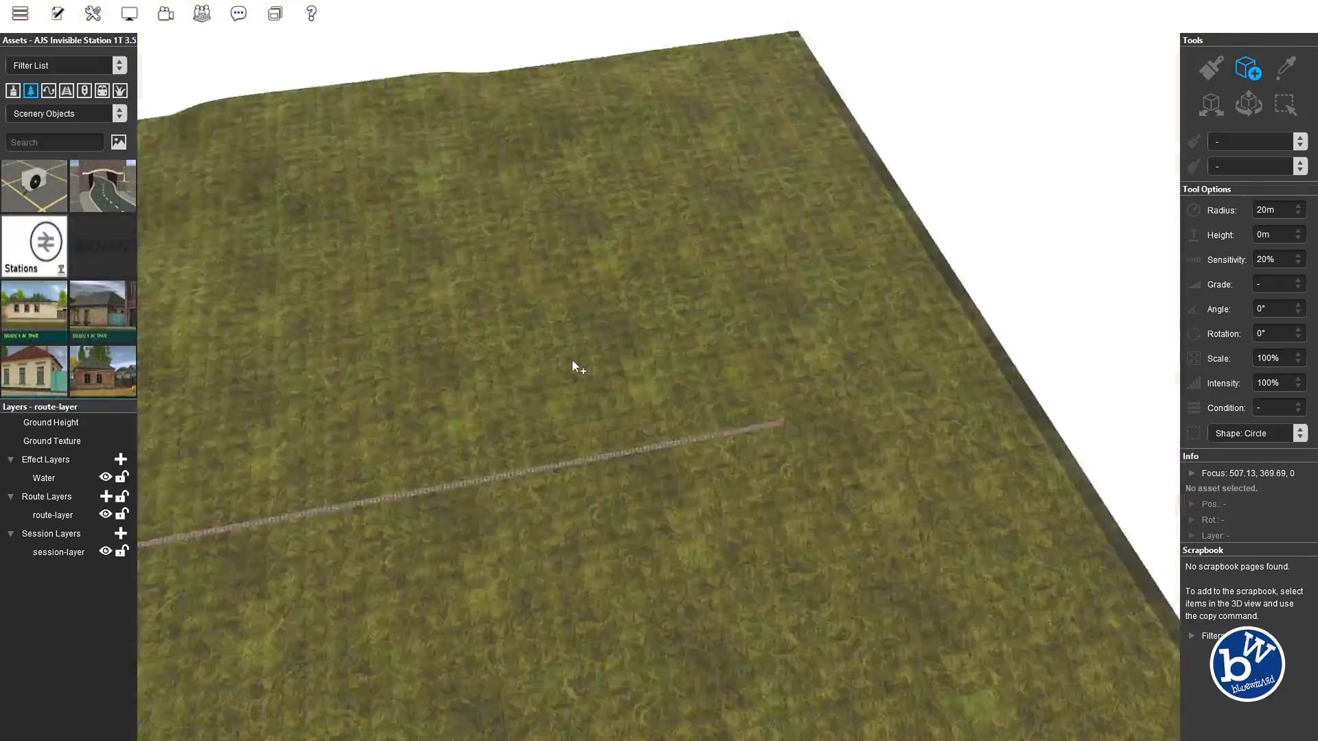
{"action": "scroll", "coordinate": [574, 364], "scroll_direction": "up", "scroll_amount": 5}
{"action": "scroll", "coordinate": [759, 384], "scroll_direction": "down", "scroll_amount": 10}
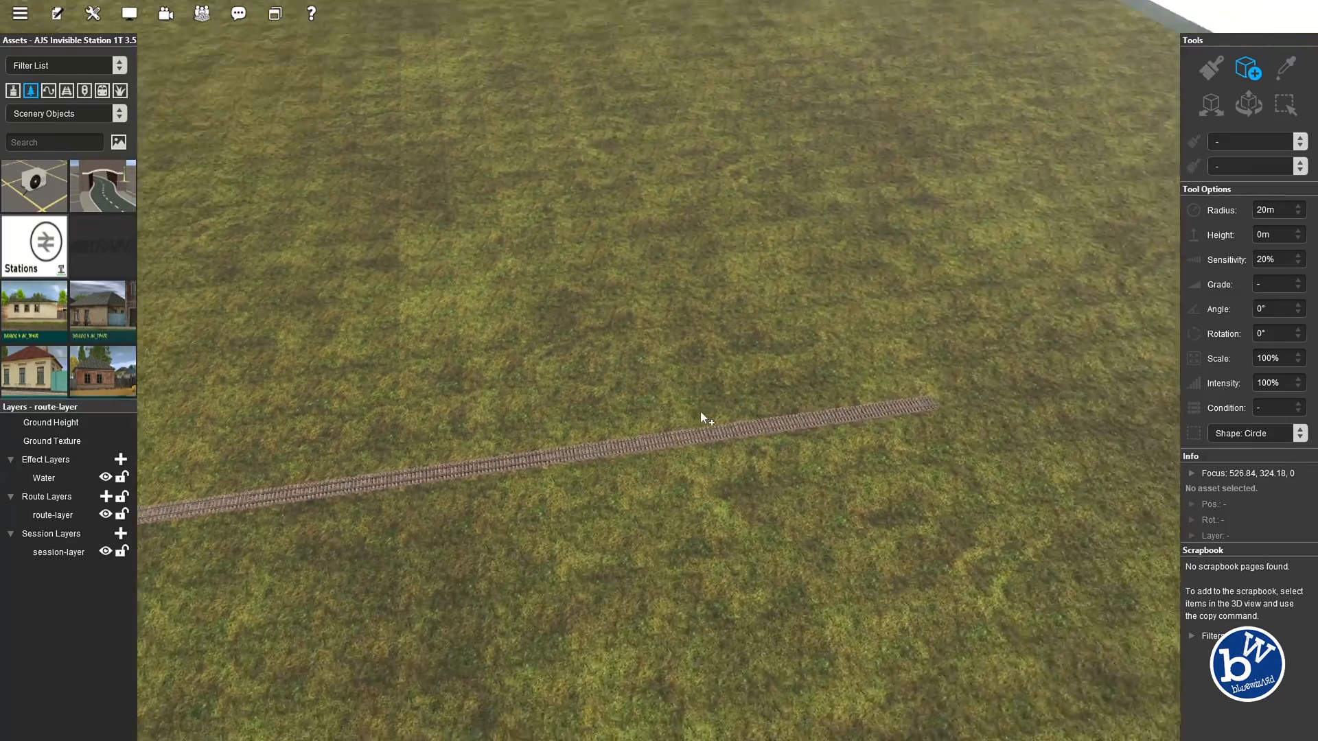
{"action": "middle_click_drag", "start_coordinate": [700, 411], "coordinate": [734, 333]}
{"action": "left_click", "coordinate": [738, 334]}
{"action": "right_click", "coordinate": [741, 301]}
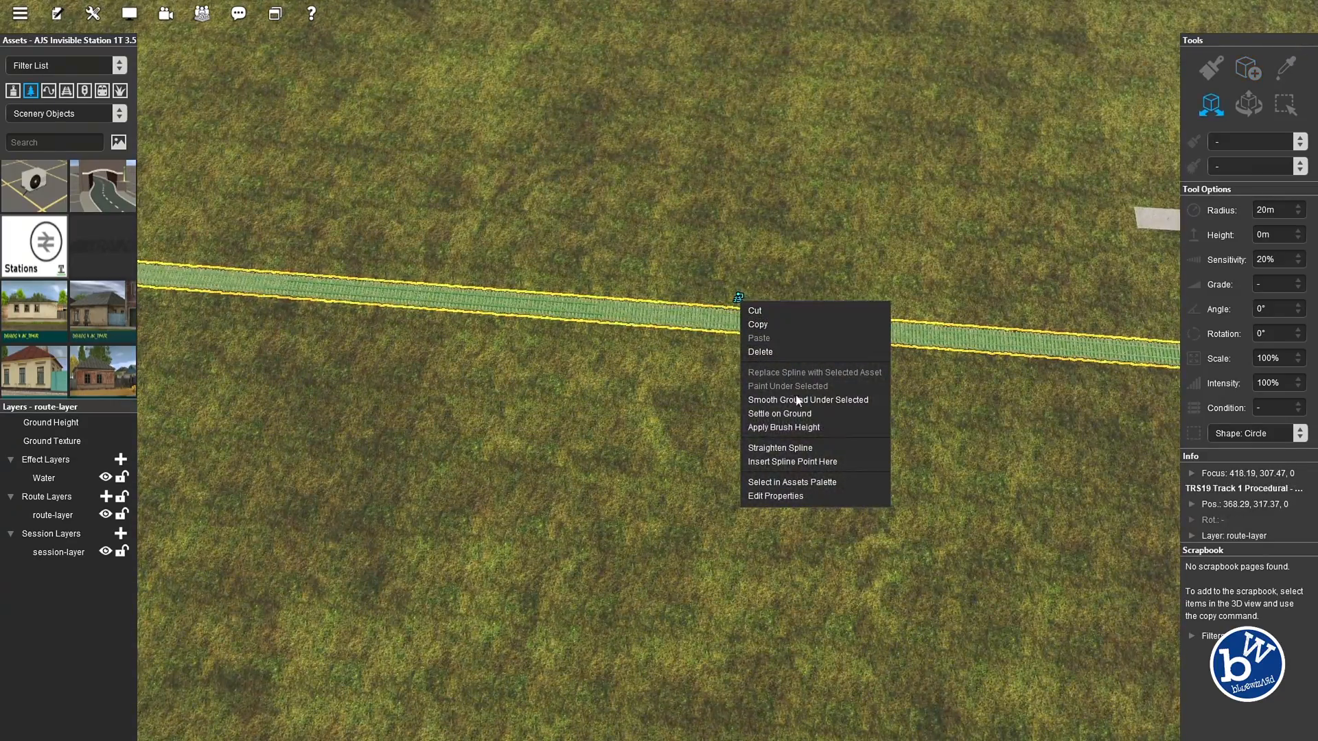
{"action": "left_click", "coordinate": [817, 461]}
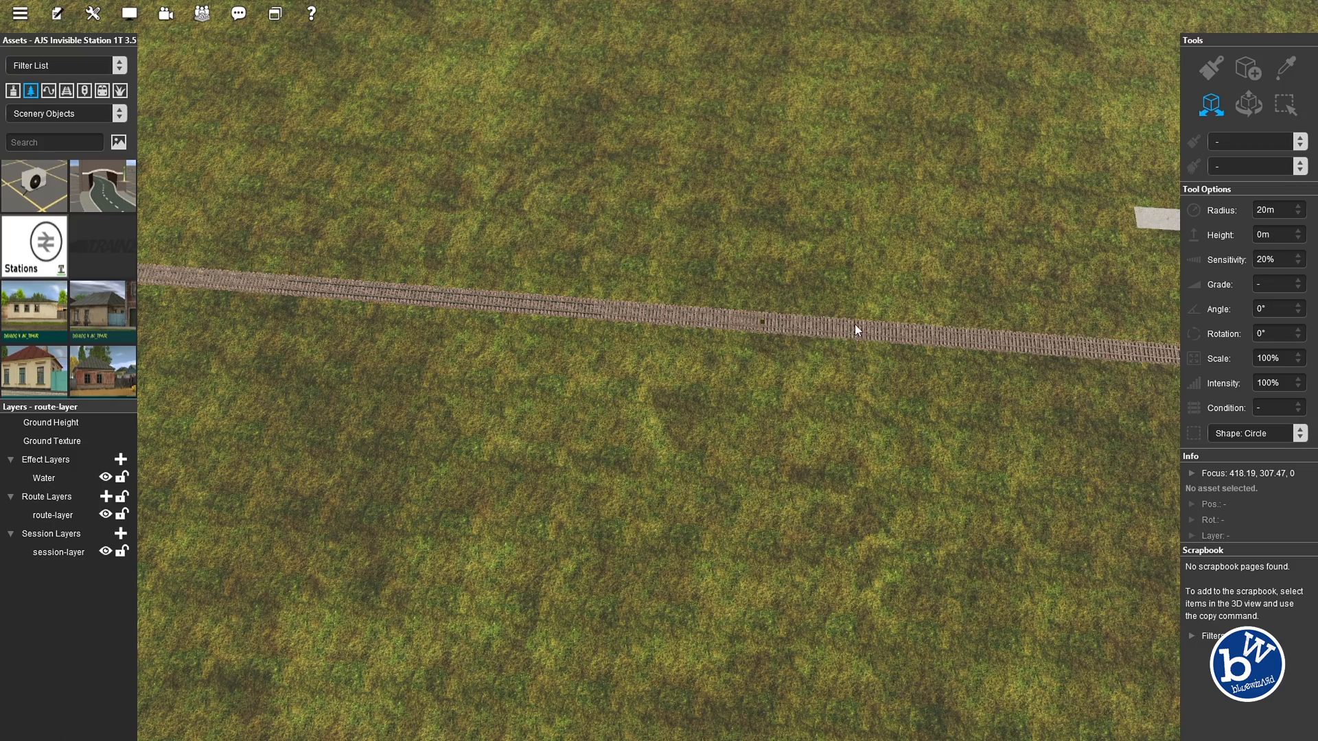
{"action": "left_click", "coordinate": [859, 328]}
{"action": "key", "text": "Delete"}
Connect TRS19 Track 1 Procedural to the invisible station and position the end of the Platform Ramp spline alongside the track
{"action": "middle_click_drag", "start_coordinate": [946, 342], "coordinate": [970, 323]}
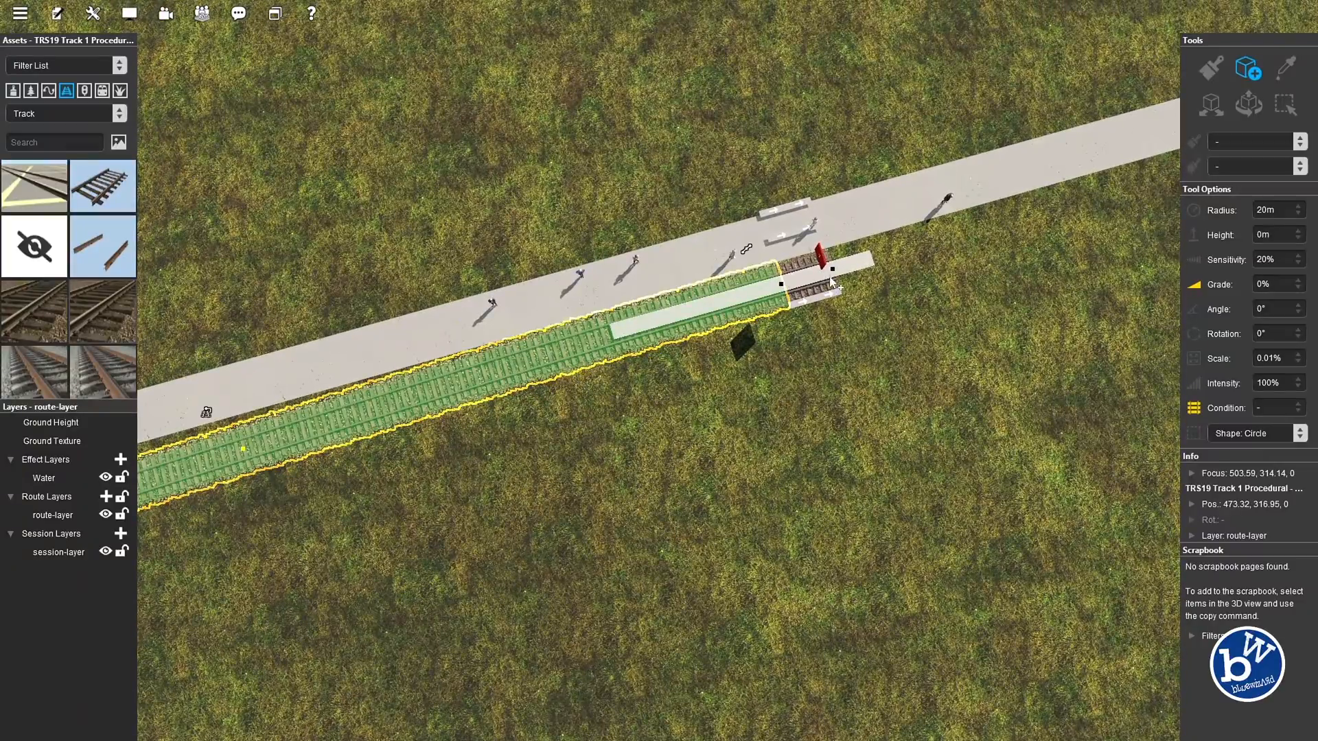
{"action": "left_click", "coordinate": [834, 276]}
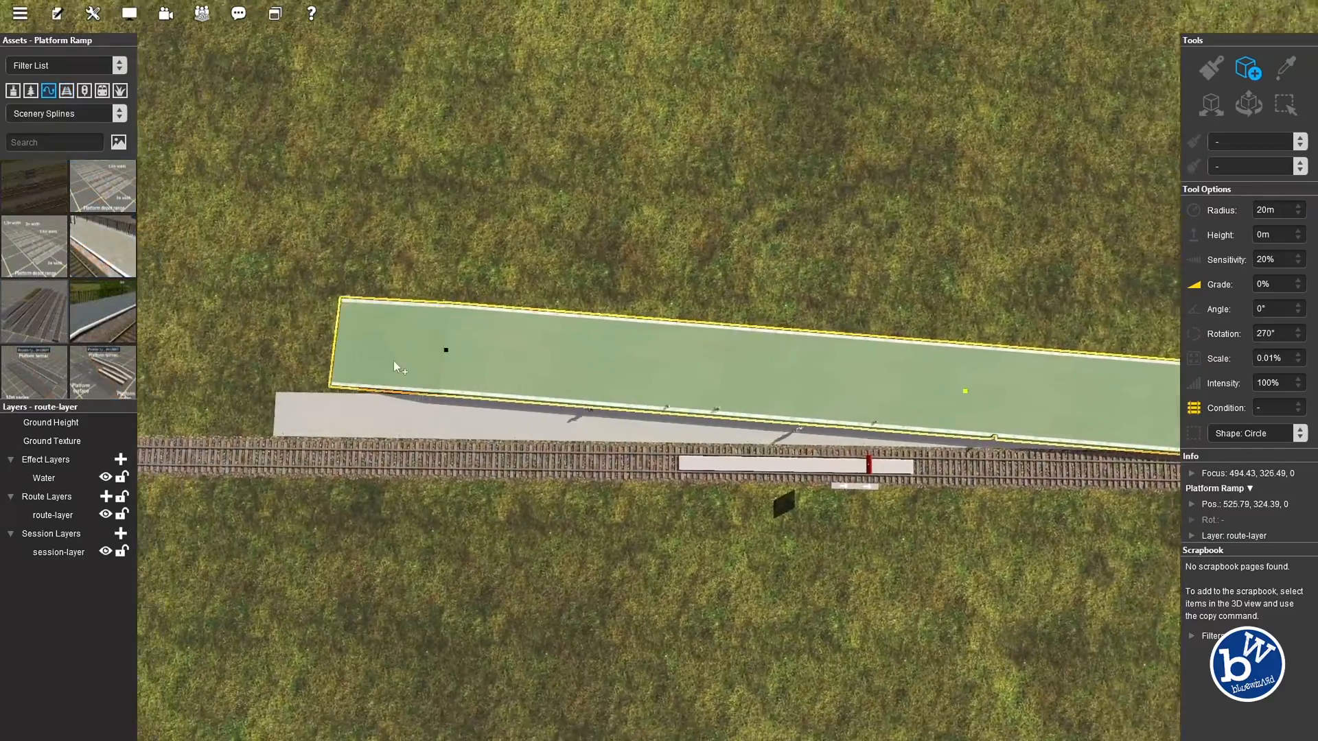
{"action": "left_click_drag", "start_coordinate": [393, 360], "coordinate": [298, 389]}
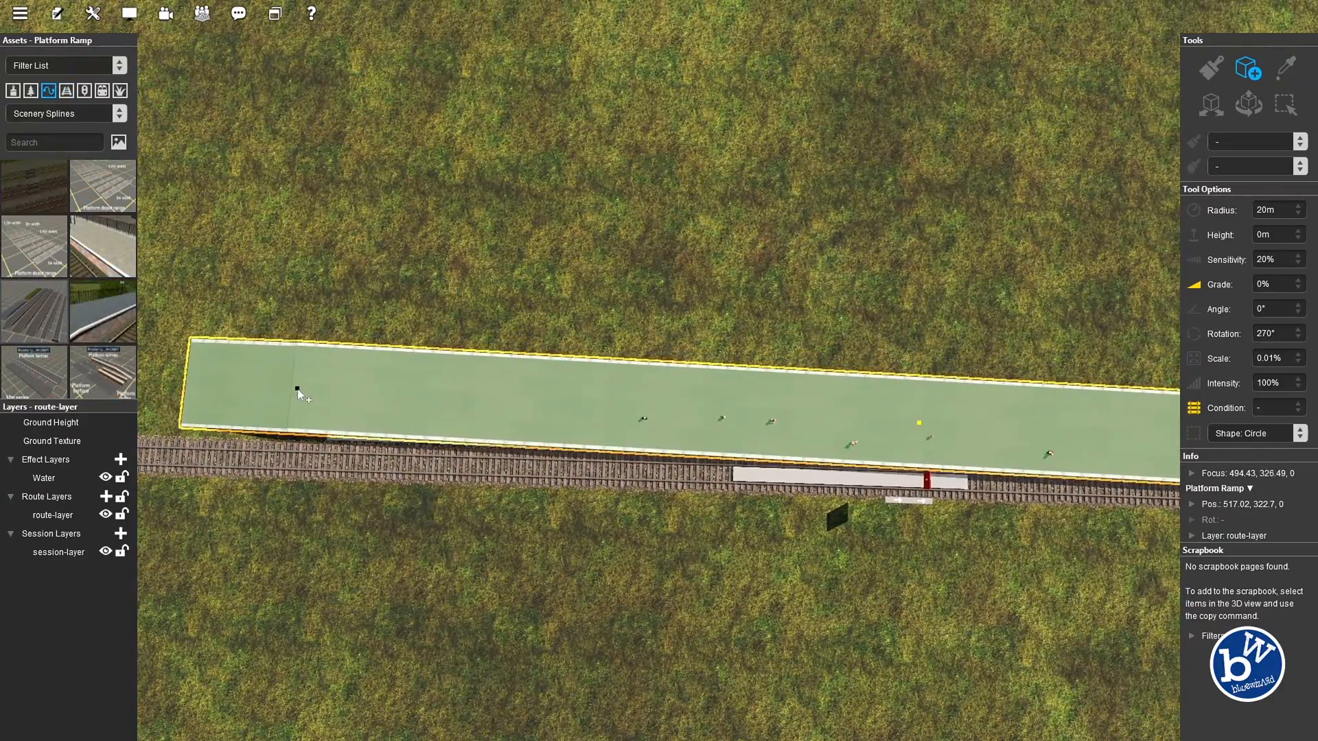
Set the passenger height of the AJS Invisible Station at the new far platform to 1.3 m
{"action": "right_click", "coordinate": [835, 462]}
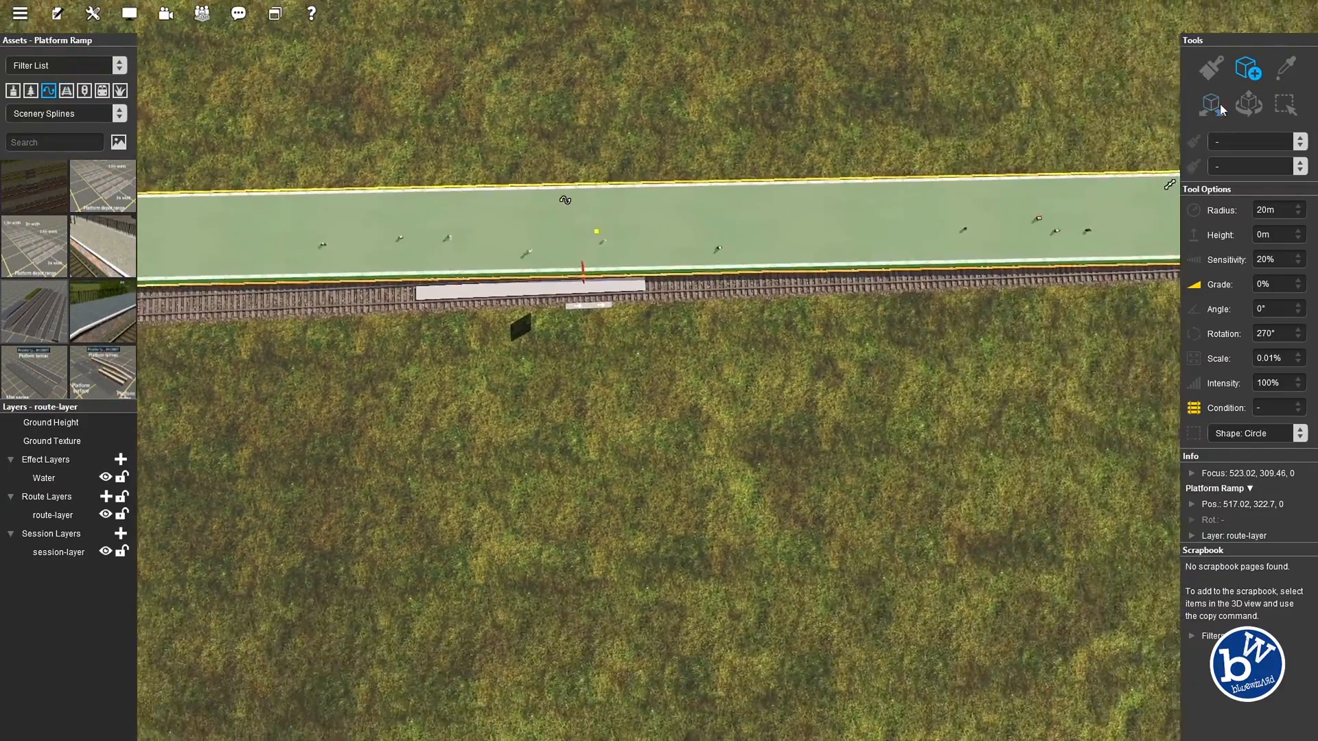
{"action": "left_click", "coordinate": [1217, 107]}
{"action": "right_click", "coordinate": [985, 237]}
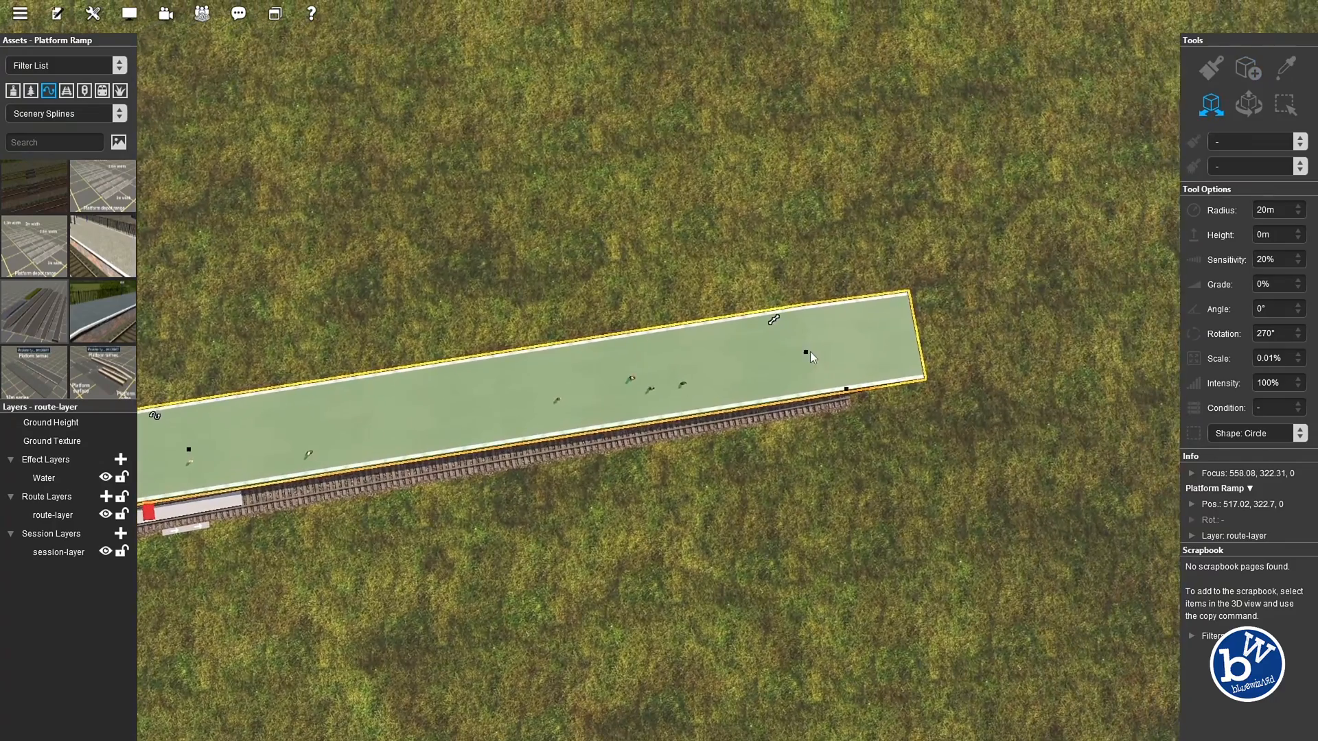
{"action": "left_click", "coordinate": [780, 335]}
{"action": "double_click", "coordinate": [780, 333]}
{"action": "left_click", "coordinate": [217, 110]}
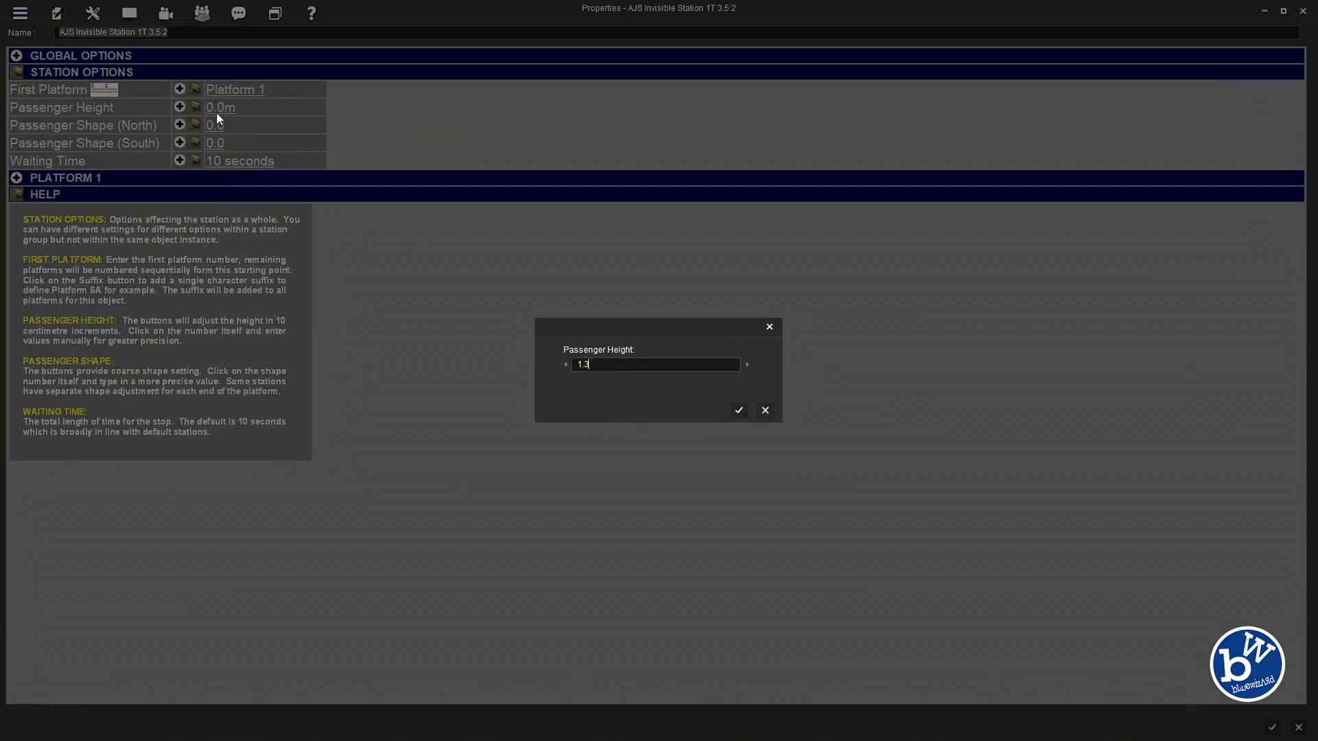
{"action": "left_click", "coordinate": [733, 411]}
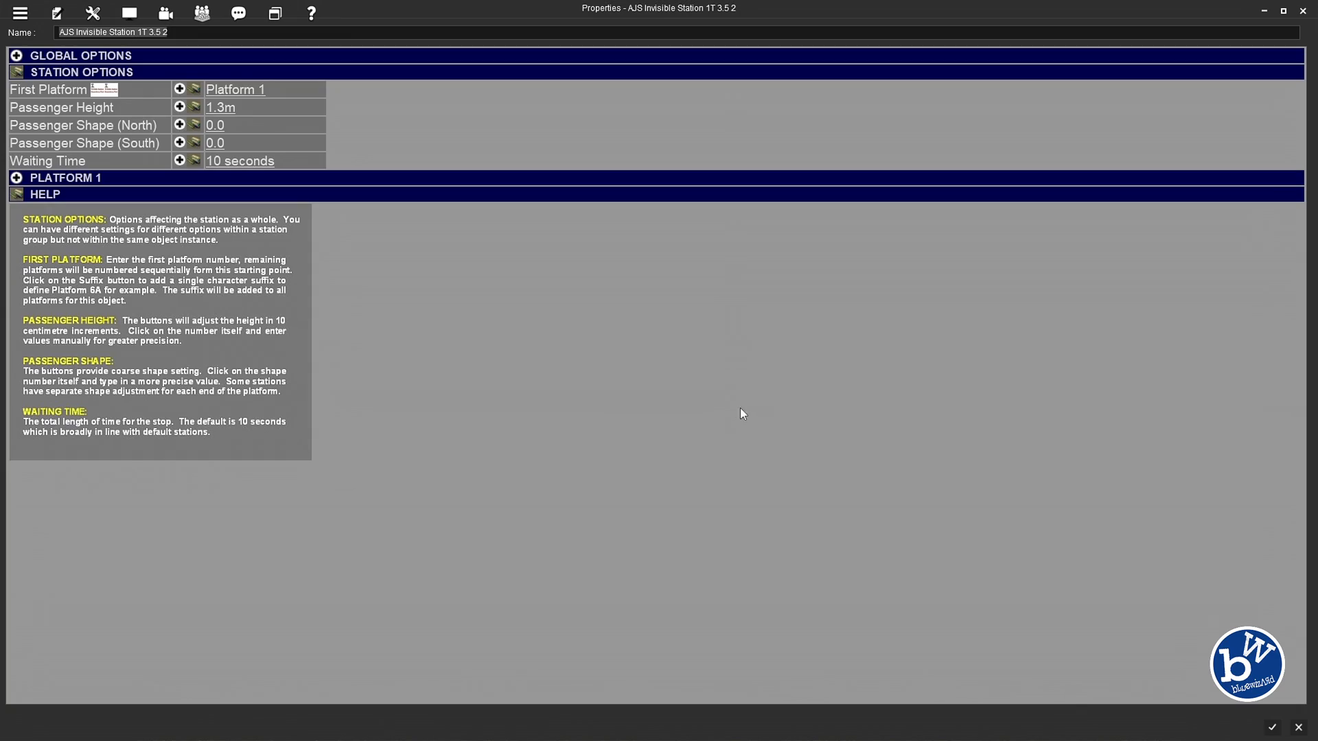
{"action": "left_click", "coordinate": [1271, 727]}
Rename the AJS Invisible Station at the original platform beside the houses in its properties
{"action": "right_click_drag", "start_coordinate": [975, 500], "coordinate": [654, 342]}
{"action": "key", "text": "Down"}
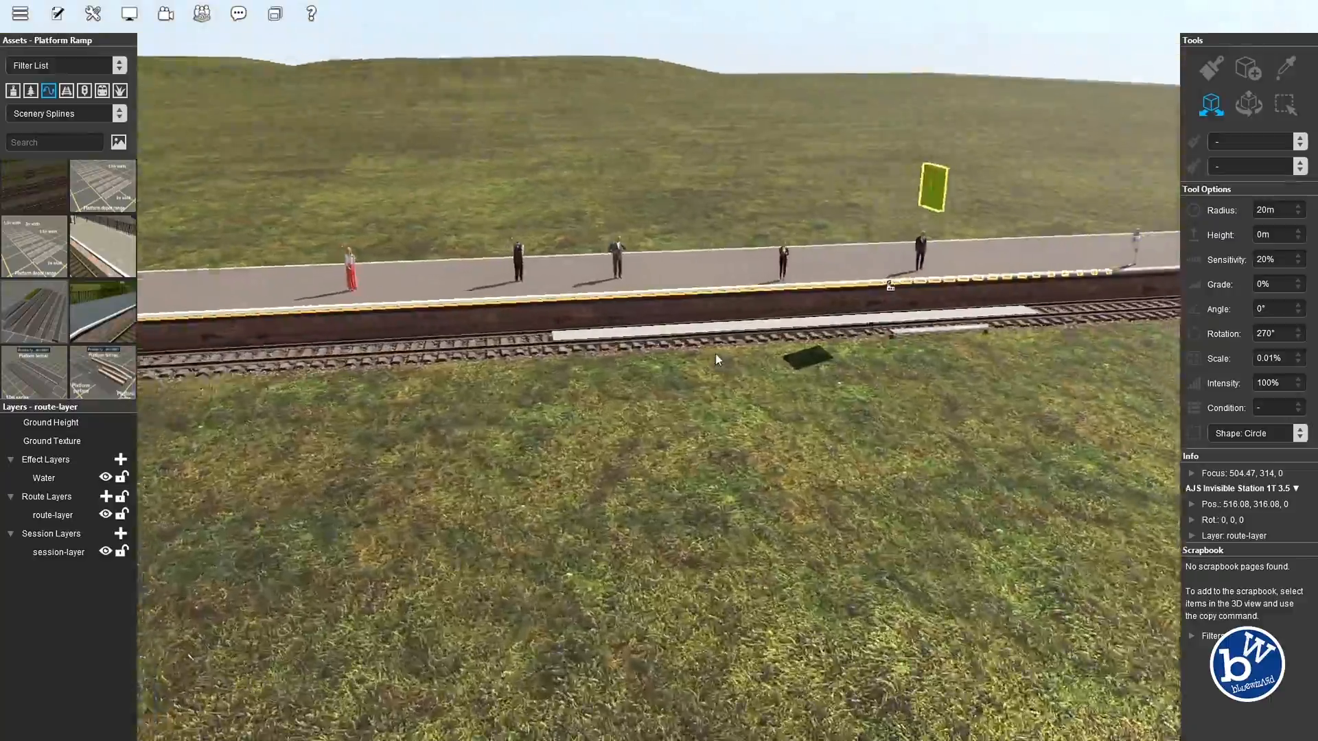
{"action": "key", "text": "Left"}
{"action": "key", "text": "Left"}
{"action": "right_click", "coordinate": [849, 387]}
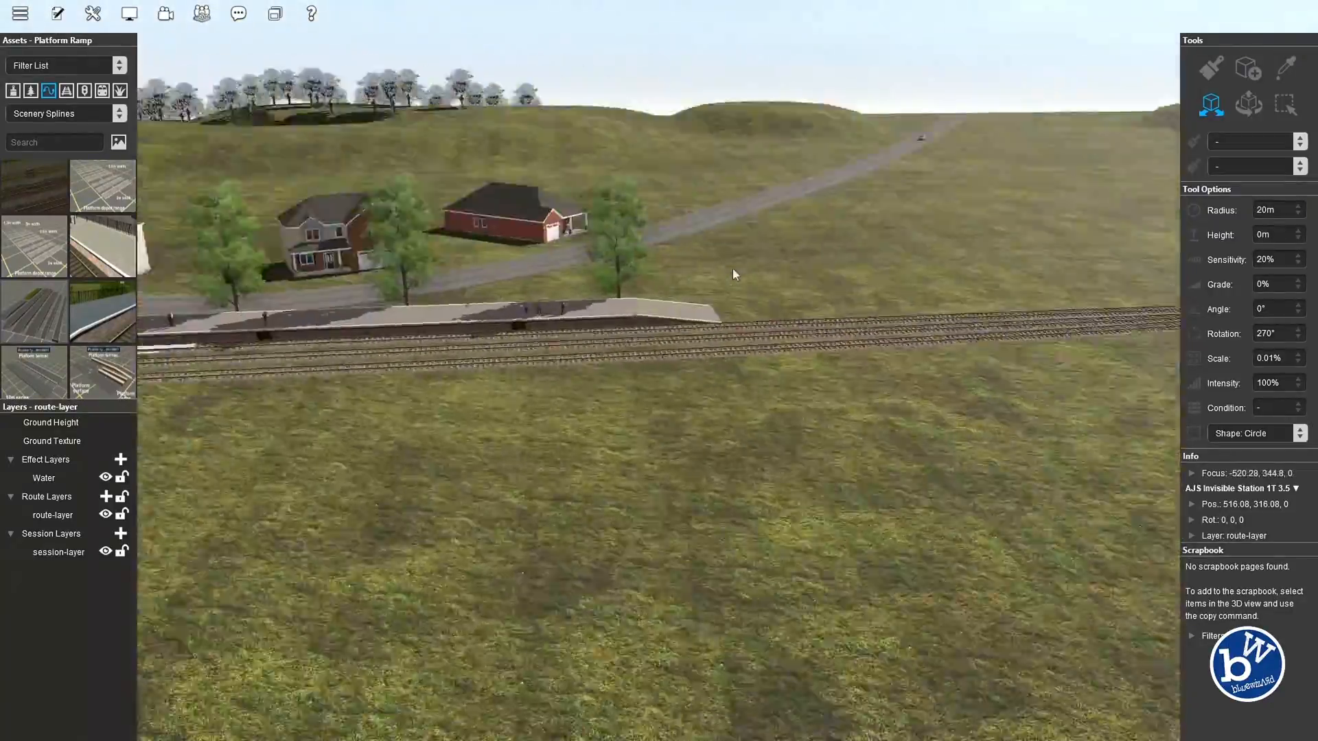
{"action": "key", "text": "Left"}
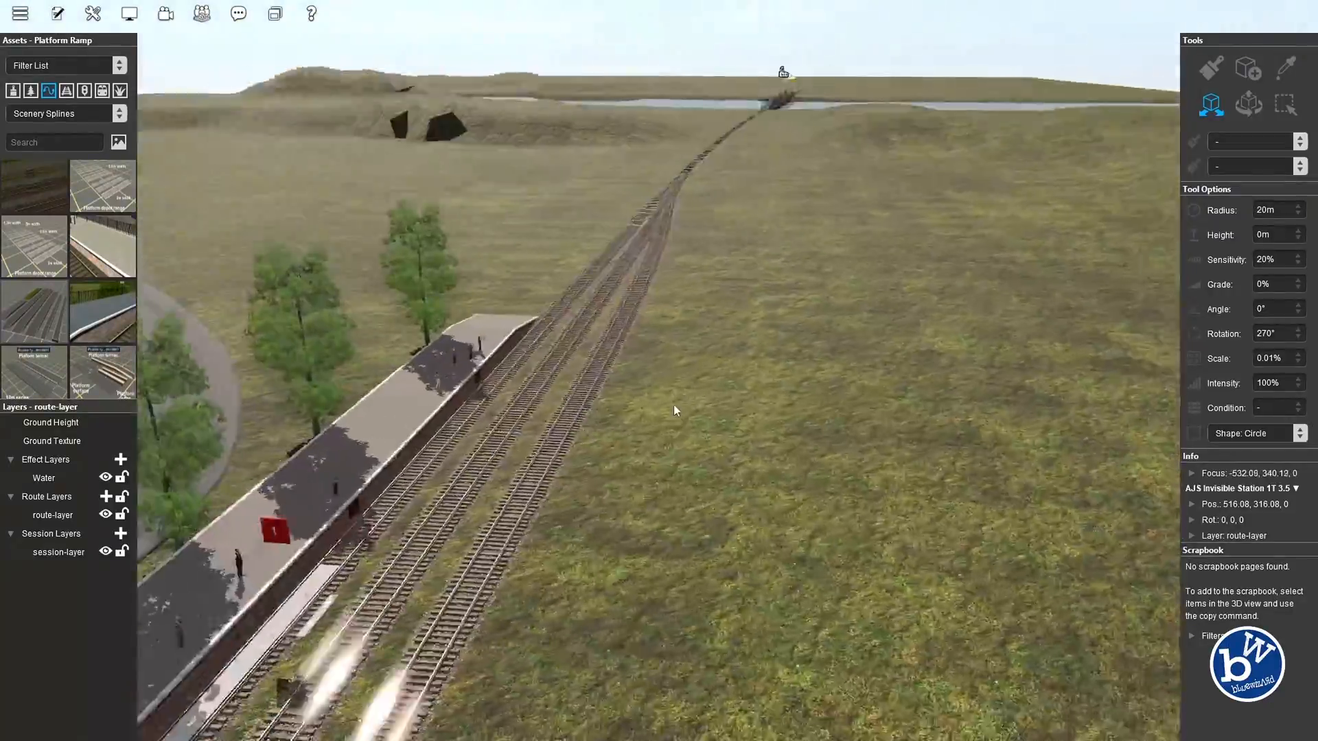
{"action": "key", "text": "Down"}
{"action": "key", "text": "Right"}
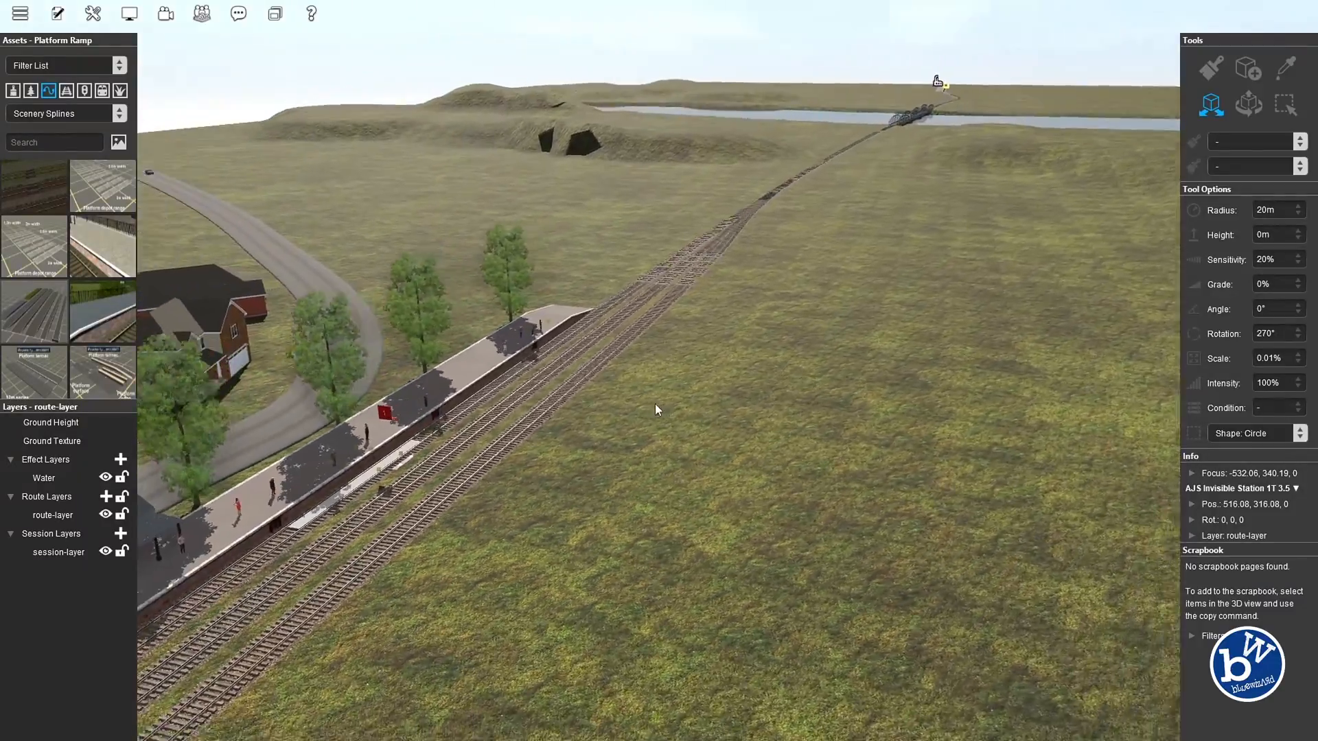
{"action": "key", "text": "Up"}
{"action": "scroll", "coordinate": [618, 332], "scroll_direction": "up", "scroll_amount": 5}
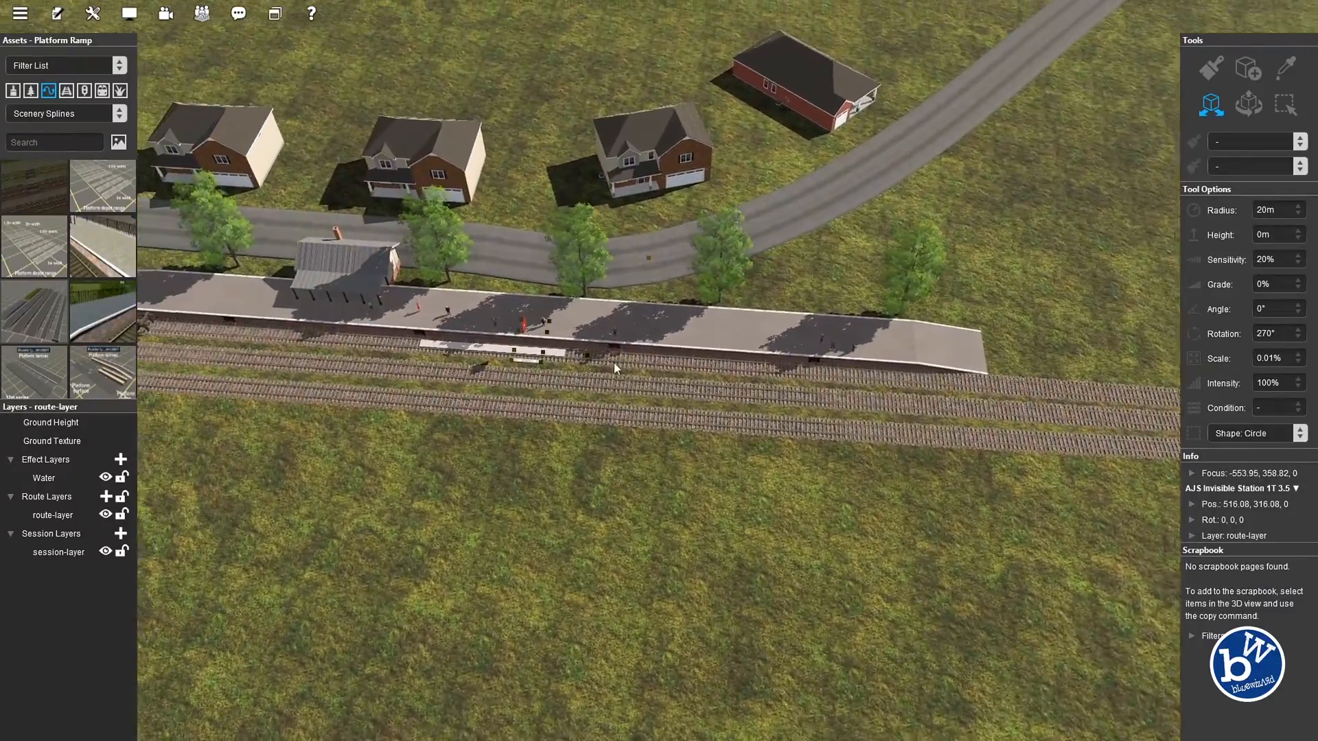
{"action": "scroll", "coordinate": [618, 370], "scroll_direction": "up", "scroll_amount": 5}
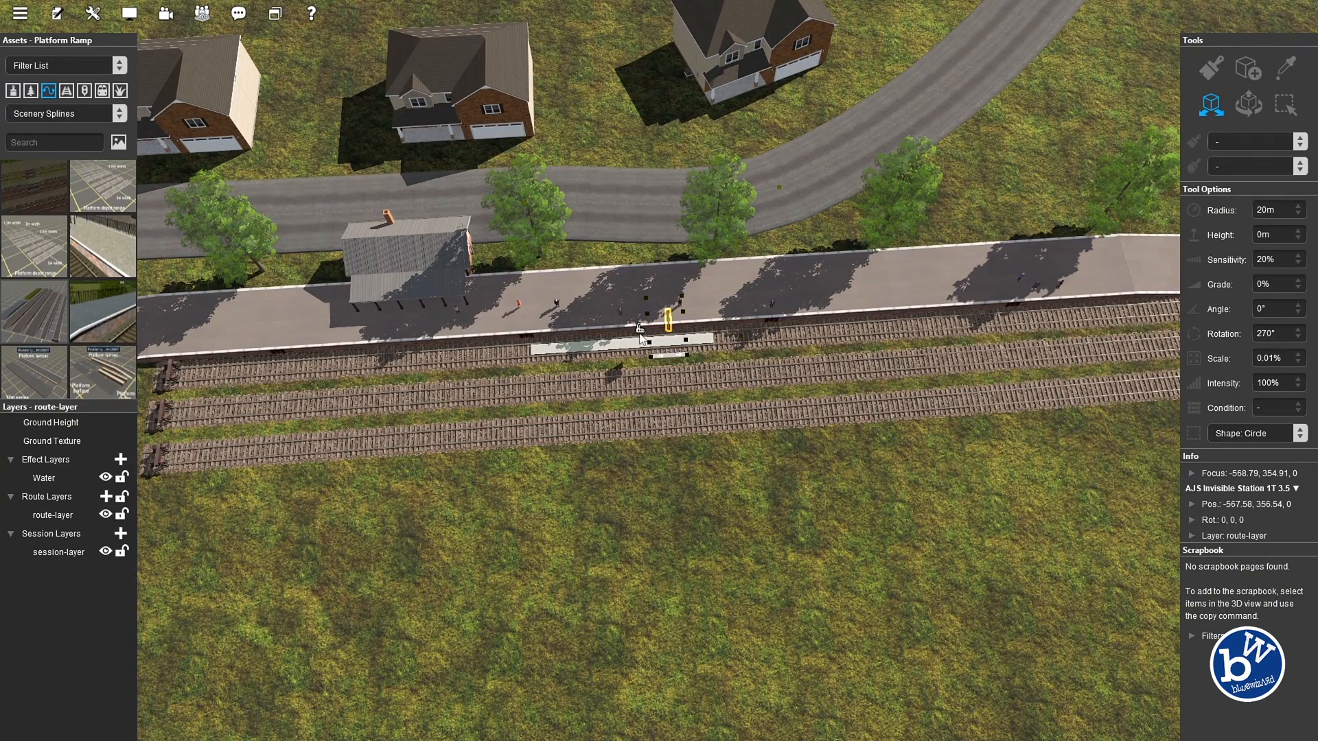
{"action": "right_click", "coordinate": [640, 333]}
{"action": "left_click", "coordinate": [669, 516]}
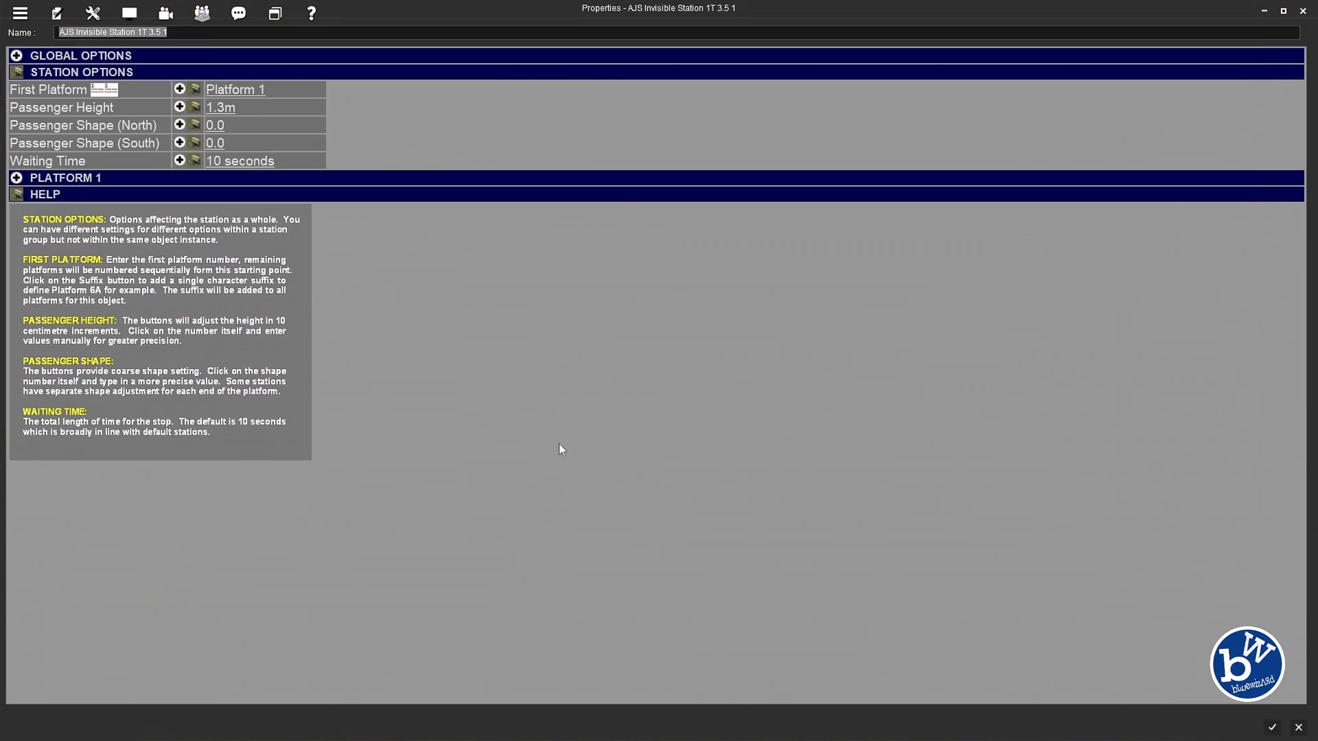
{"action": "left_click_drag", "start_coordinate": [190, 39], "coordinate": [72, 38]}
{"action": "type", "text": "St"}
{"action": "left_click", "coordinate": [1271, 727]}
Replace the default name of the AJS Invisible Station at the far platform with a Station name
{"action": "right_click_drag", "start_coordinate": [919, 516], "coordinate": [610, 350]}
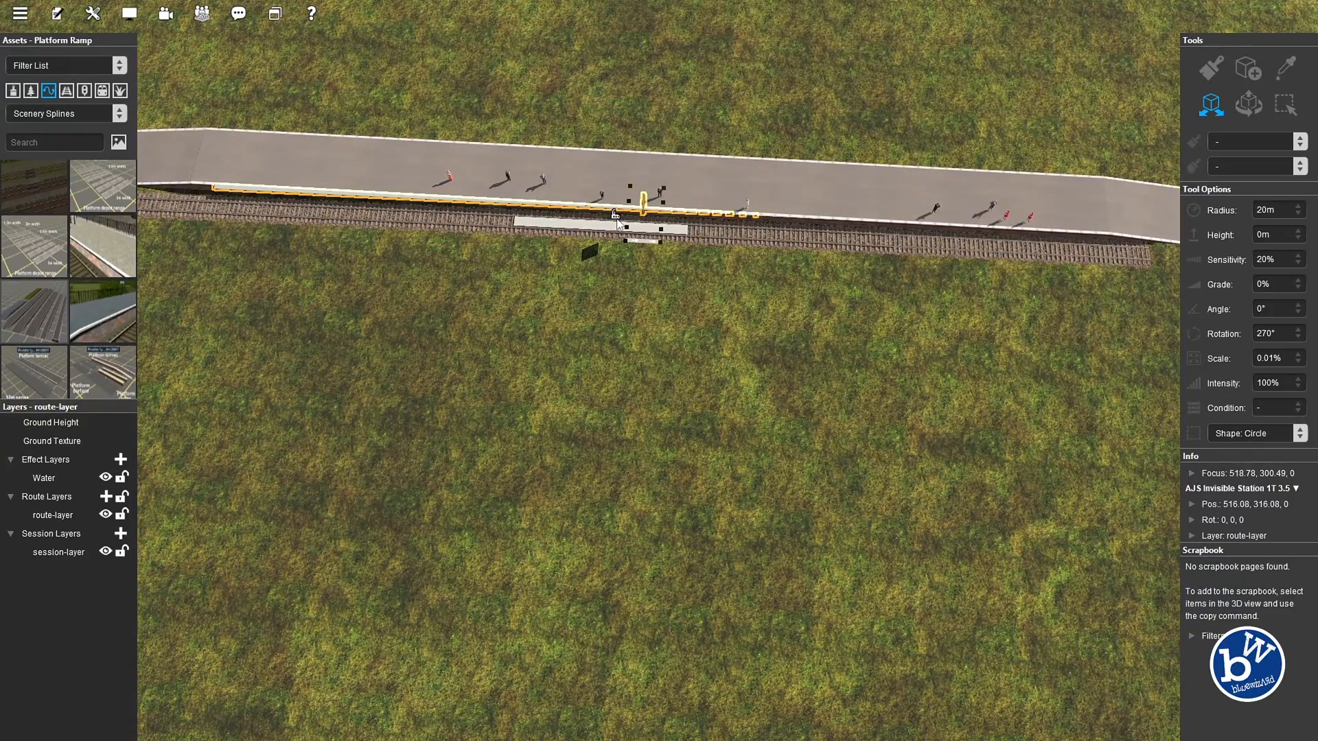
{"action": "right_click", "coordinate": [618, 226]}
{"action": "left_click", "coordinate": [641, 394]}
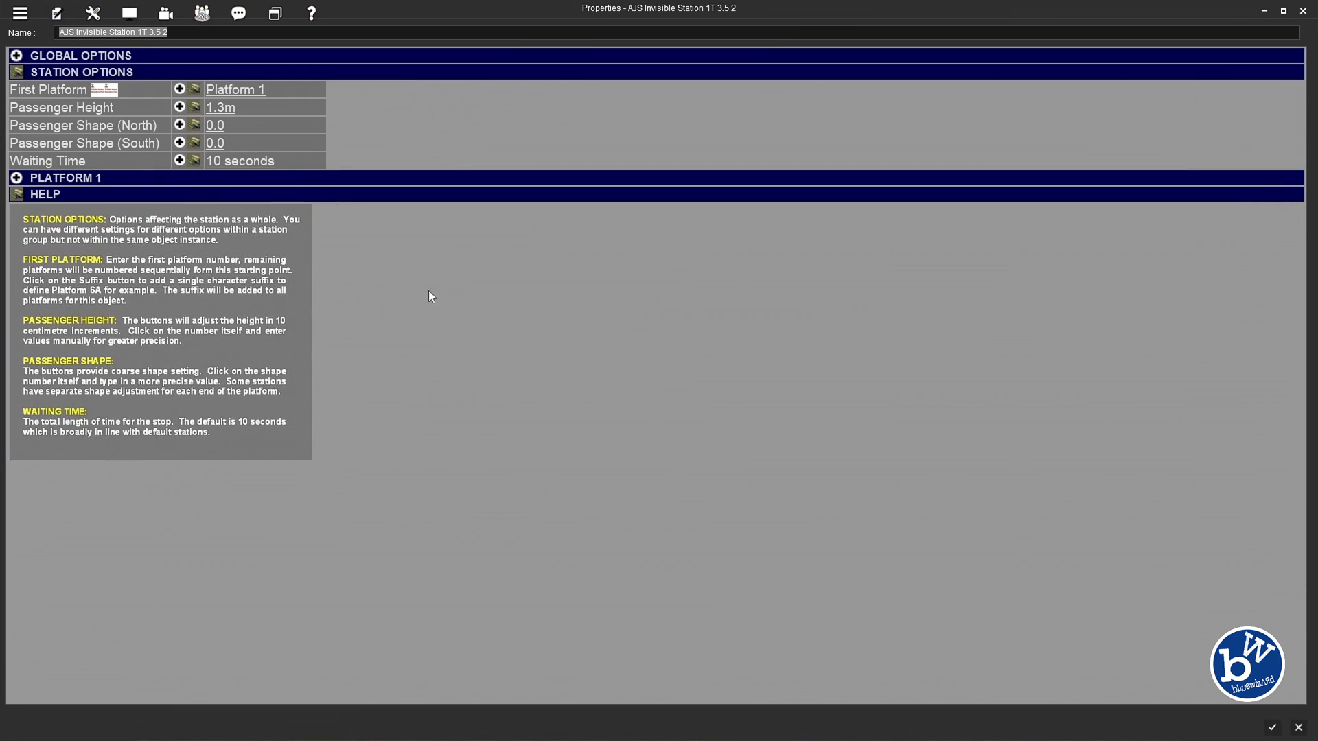
{"action": "left_click", "coordinate": [138, 34]}
{"action": "left_click_drag", "start_coordinate": [126, 34], "coordinate": [30, 40]}
{"action": "type", "text": "Statio"}
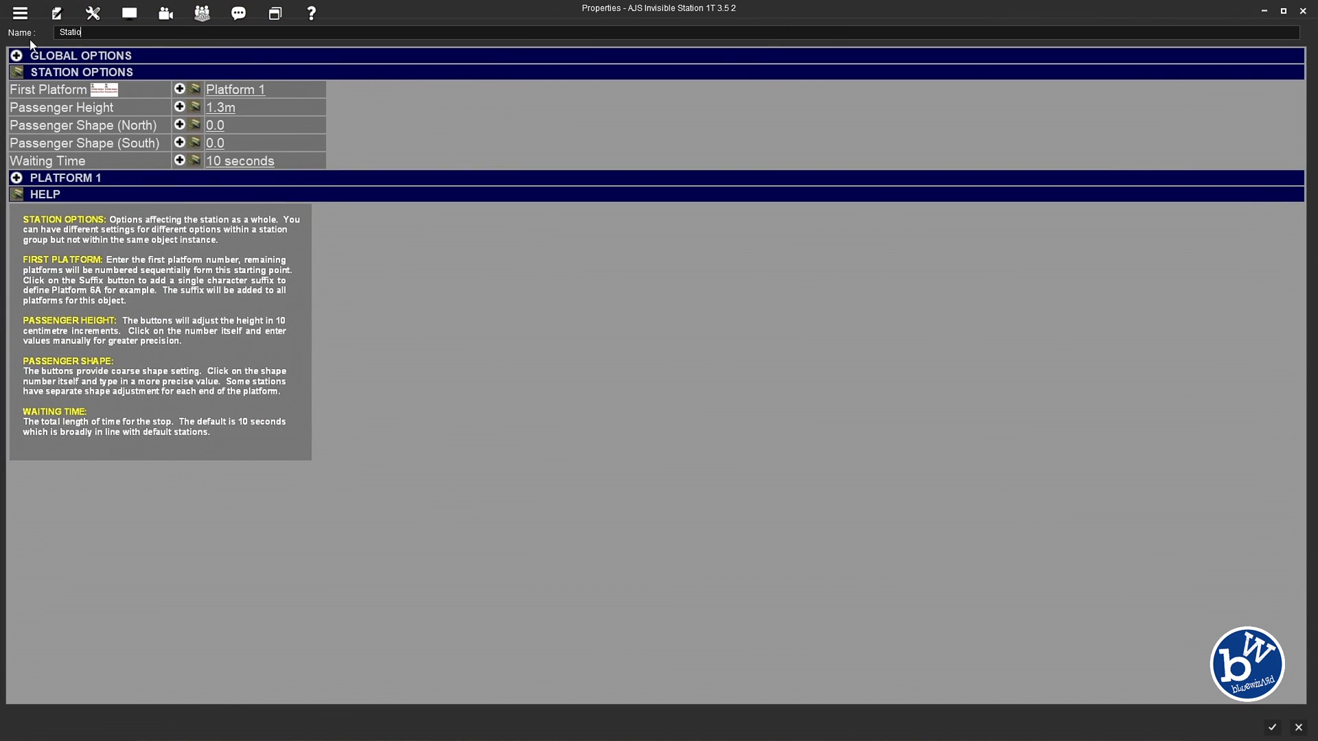
{"action": "key", "text": "Return"}
Follow the line from the far platform back to the original station and look over its tracks, platform and houses
{"action": "right_click_drag", "start_coordinate": [691, 394], "coordinate": [834, 334]}
{"action": "right_click", "coordinate": [538, 271]}
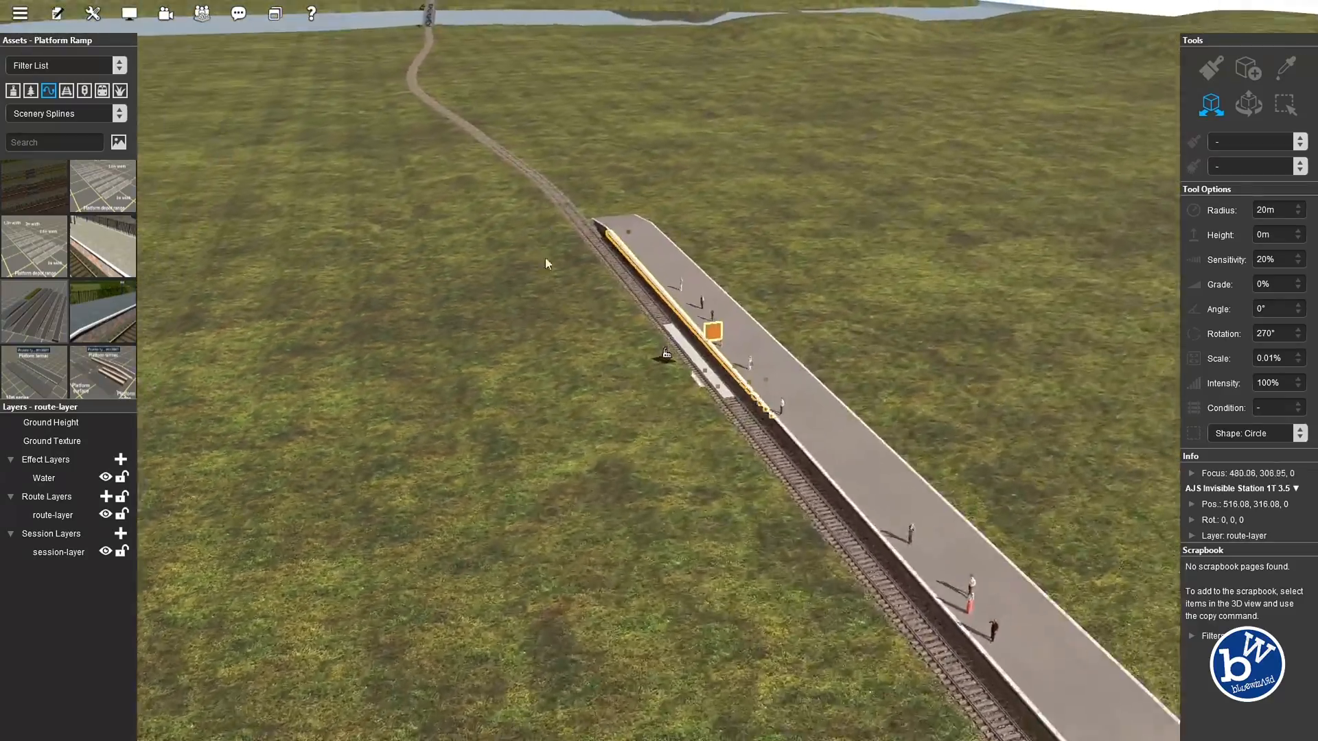
{"action": "right_click", "coordinate": [648, 166]}
{"action": "right_click", "coordinate": [666, 138]}
{"action": "right_click", "coordinate": [636, 162]}
{"action": "right_click", "coordinate": [652, 153]}
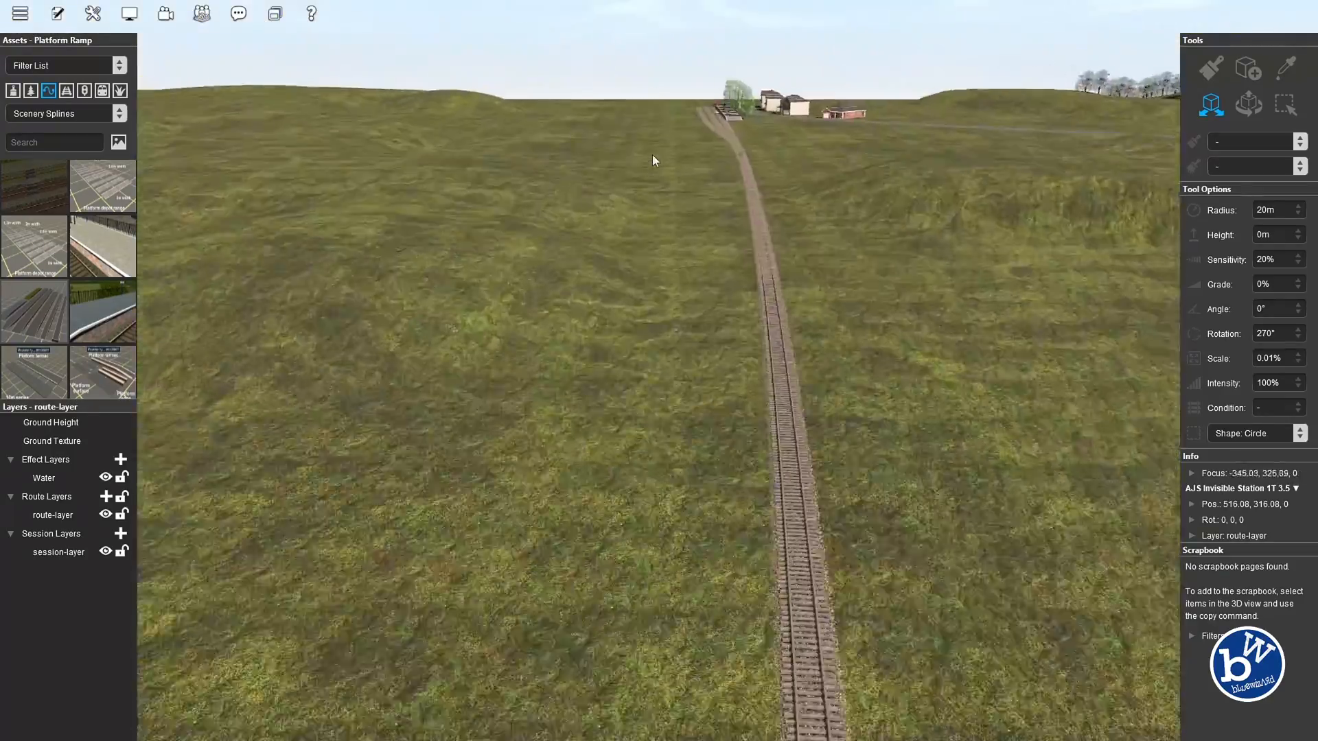
{"action": "right_click", "coordinate": [654, 155]}
{"action": "right_click_drag", "start_coordinate": [669, 230], "coordinate": [542, 336]}
{"action": "right_click_drag", "start_coordinate": [542, 336], "coordinate": [467, 438]}
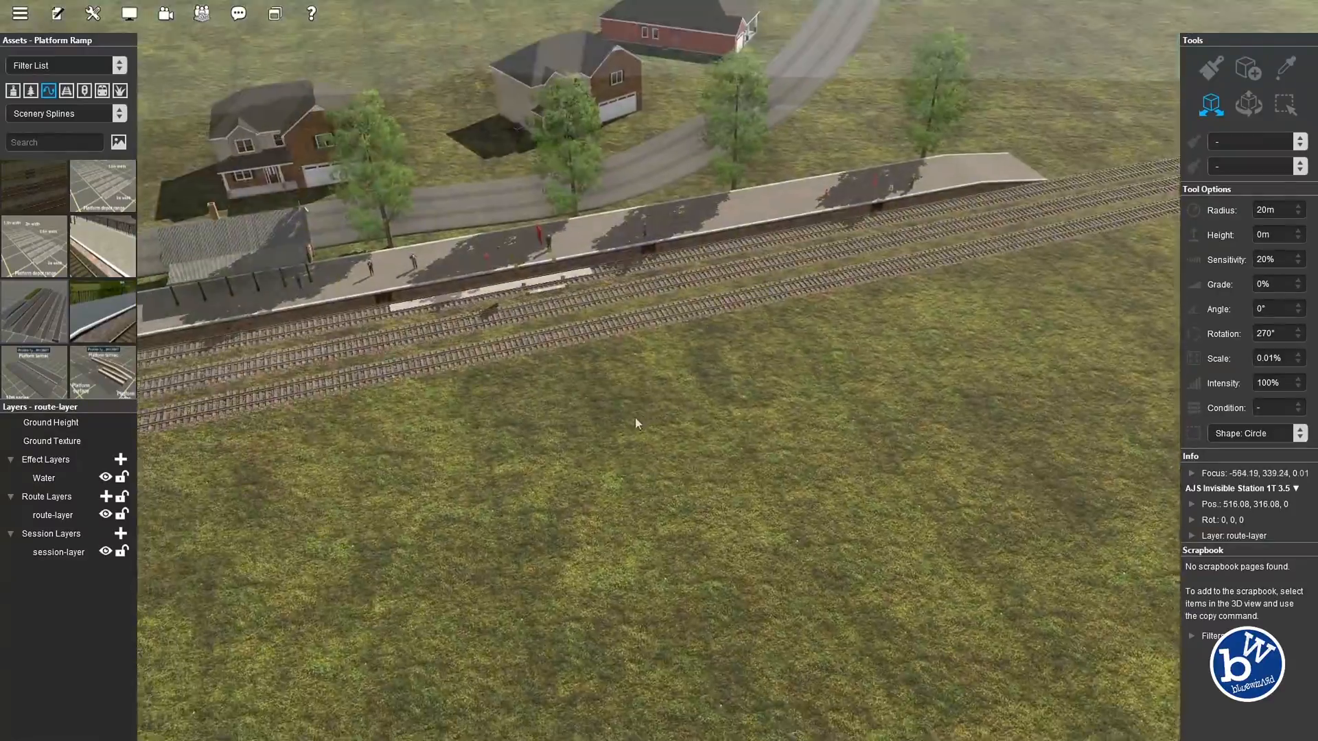
{"action": "key", "text": "Left"}
{"action": "key", "text": "Down"}
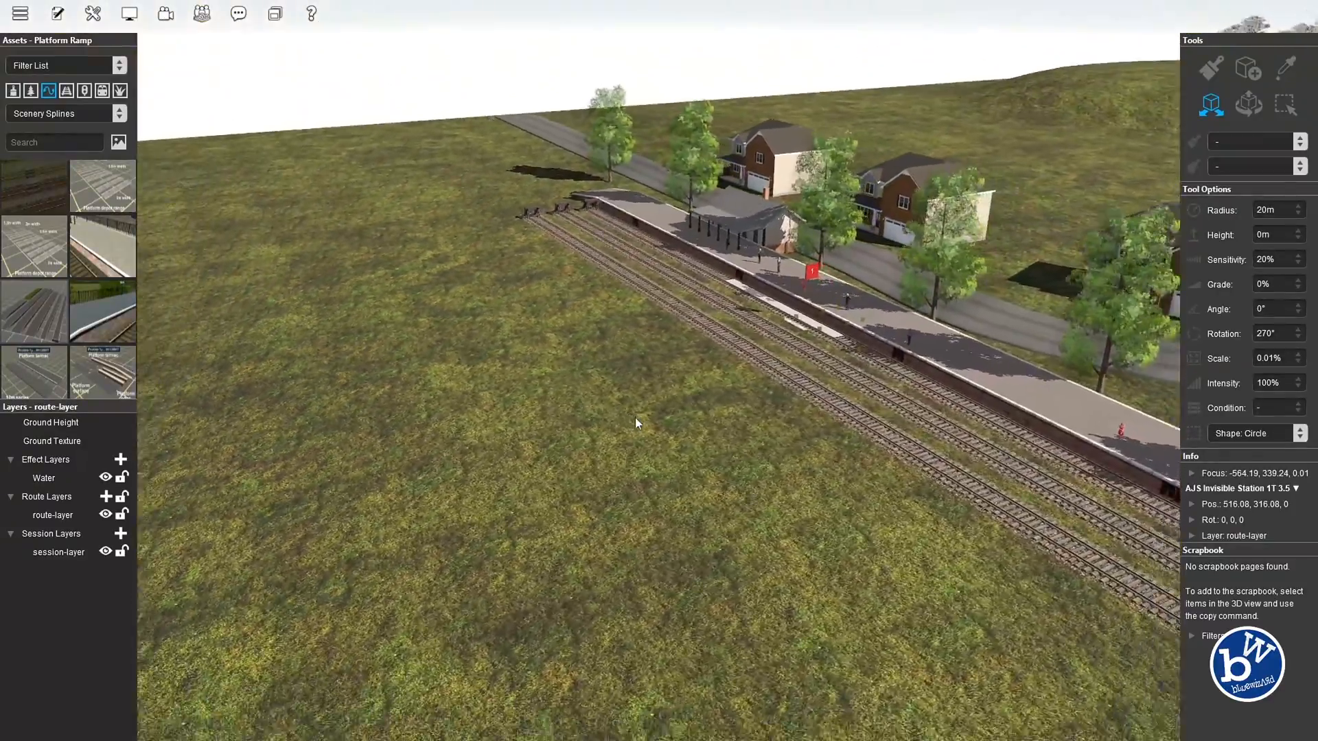
{"action": "scroll", "coordinate": [636, 417], "scroll_direction": "down", "scroll_amount": 3}
{"action": "scroll", "coordinate": [635, 417], "scroll_direction": "up", "scroll_amount": 3}
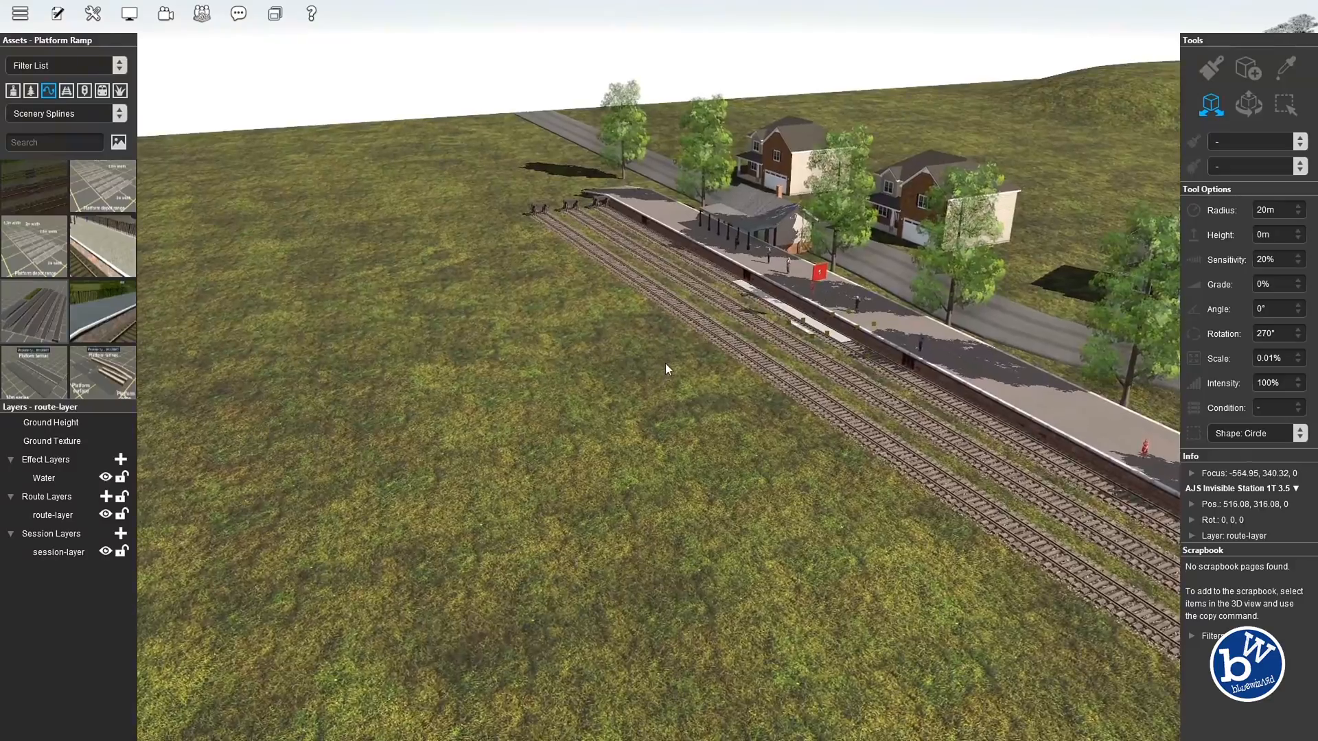
{"action": "key", "text": "Right"}
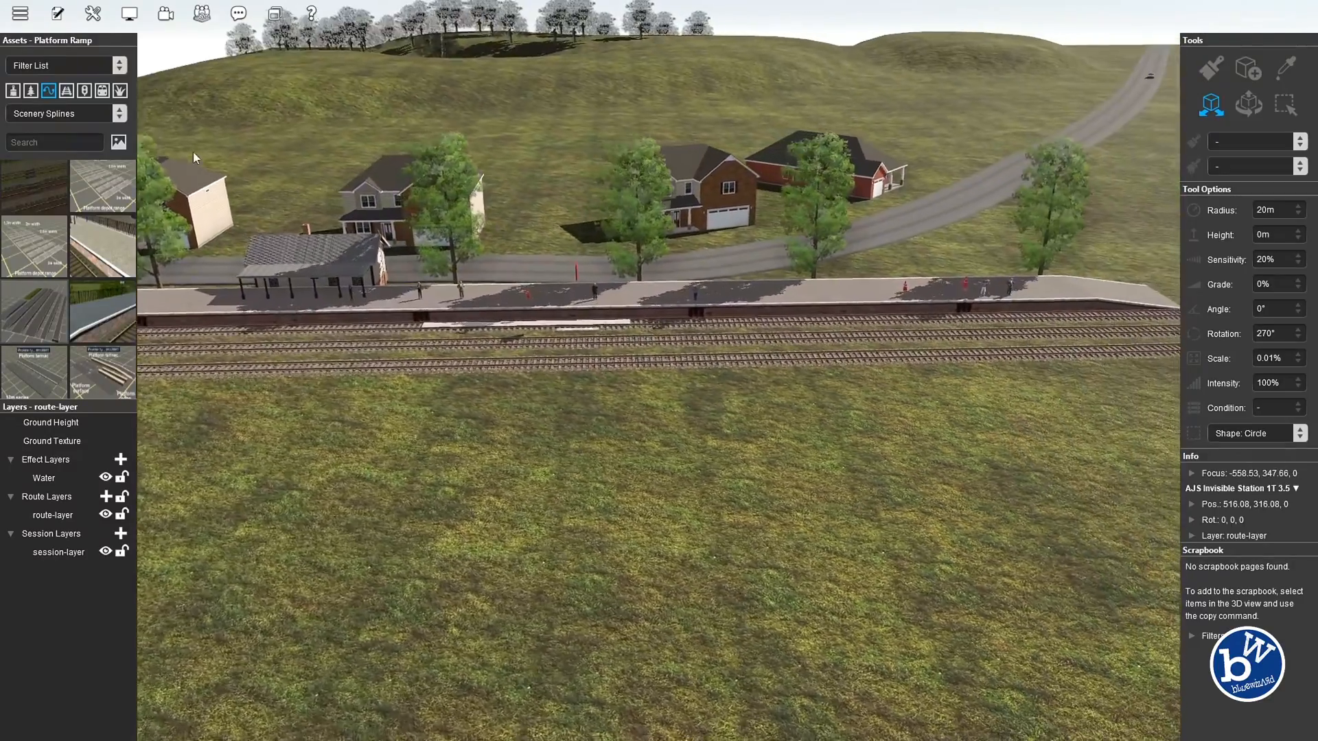
Browse the train assets, search the Download Station for "loco br", and narrow the results to the Free Trains filter
{"action": "left_click", "coordinate": [101, 90]}
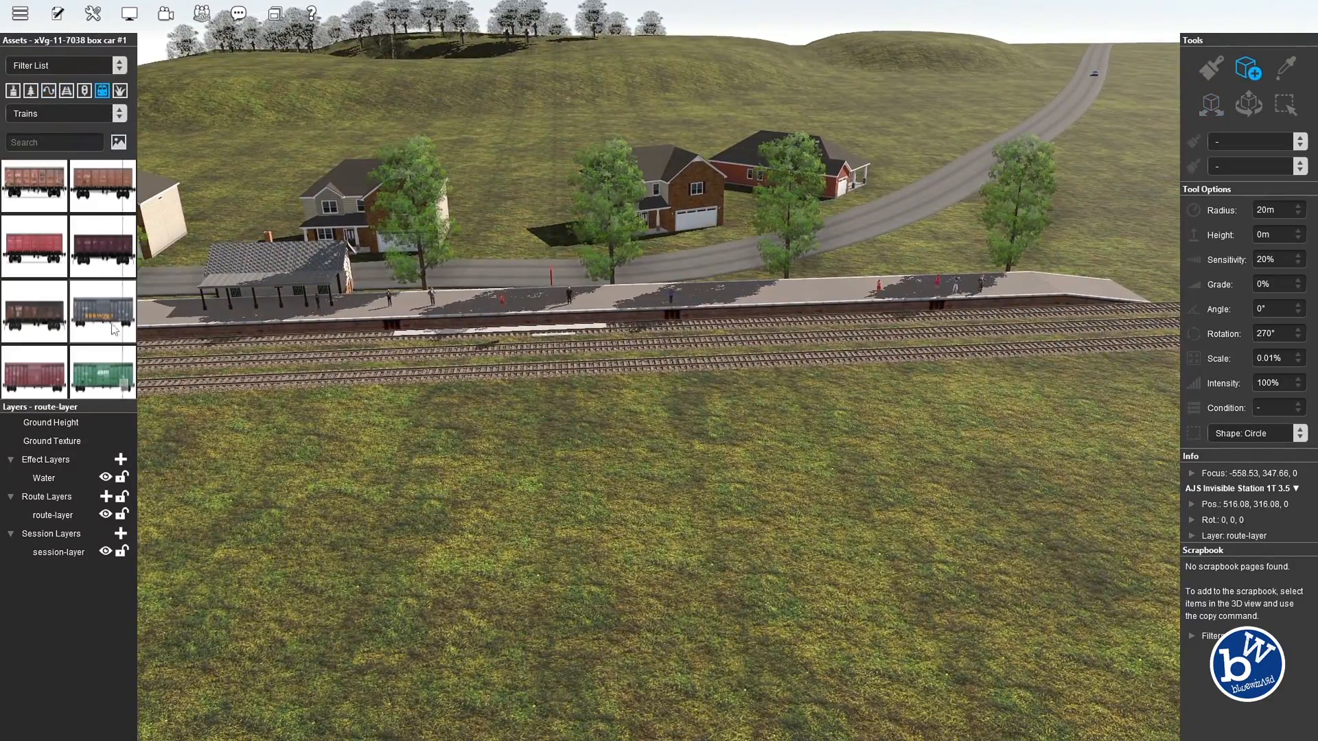
{"action": "scroll", "coordinate": [115, 317], "scroll_direction": "down", "scroll_amount": 5}
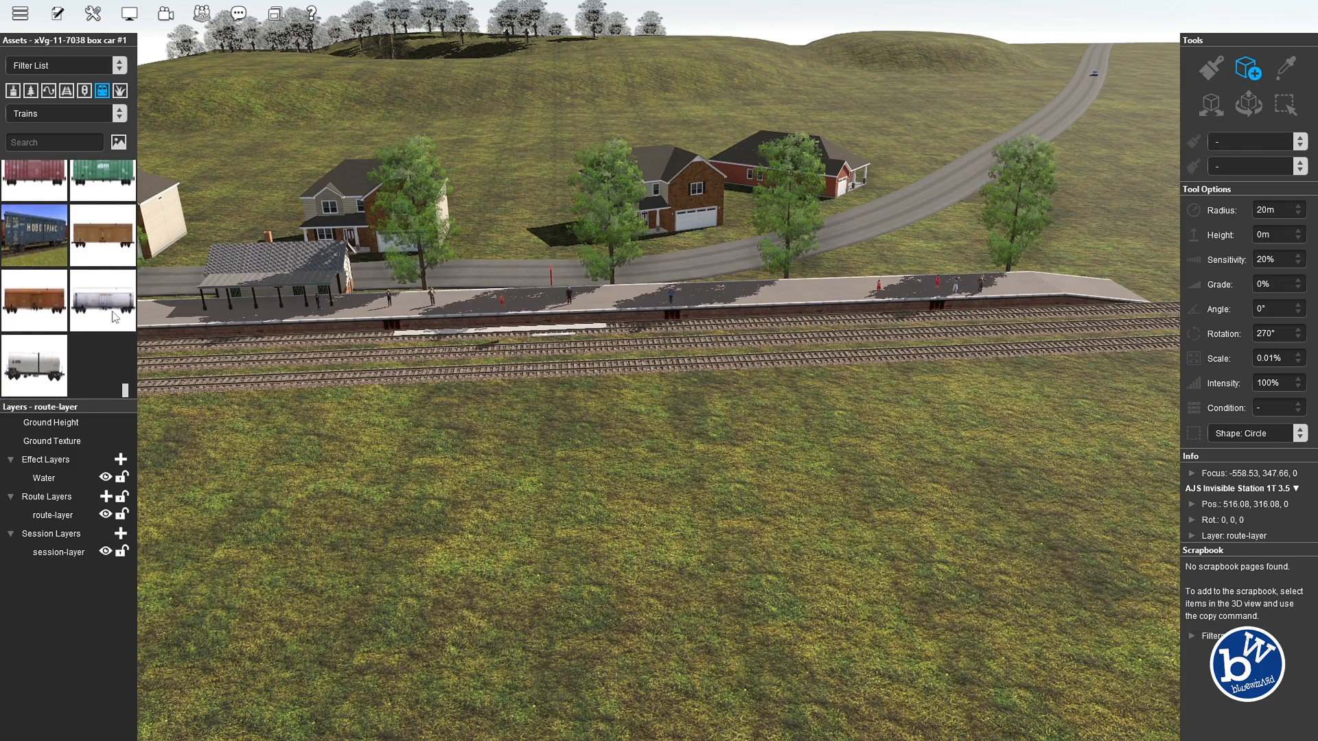
{"action": "scroll", "coordinate": [114, 317], "scroll_direction": "up", "scroll_amount": 3}
{"action": "left_click", "coordinate": [39, 143]}
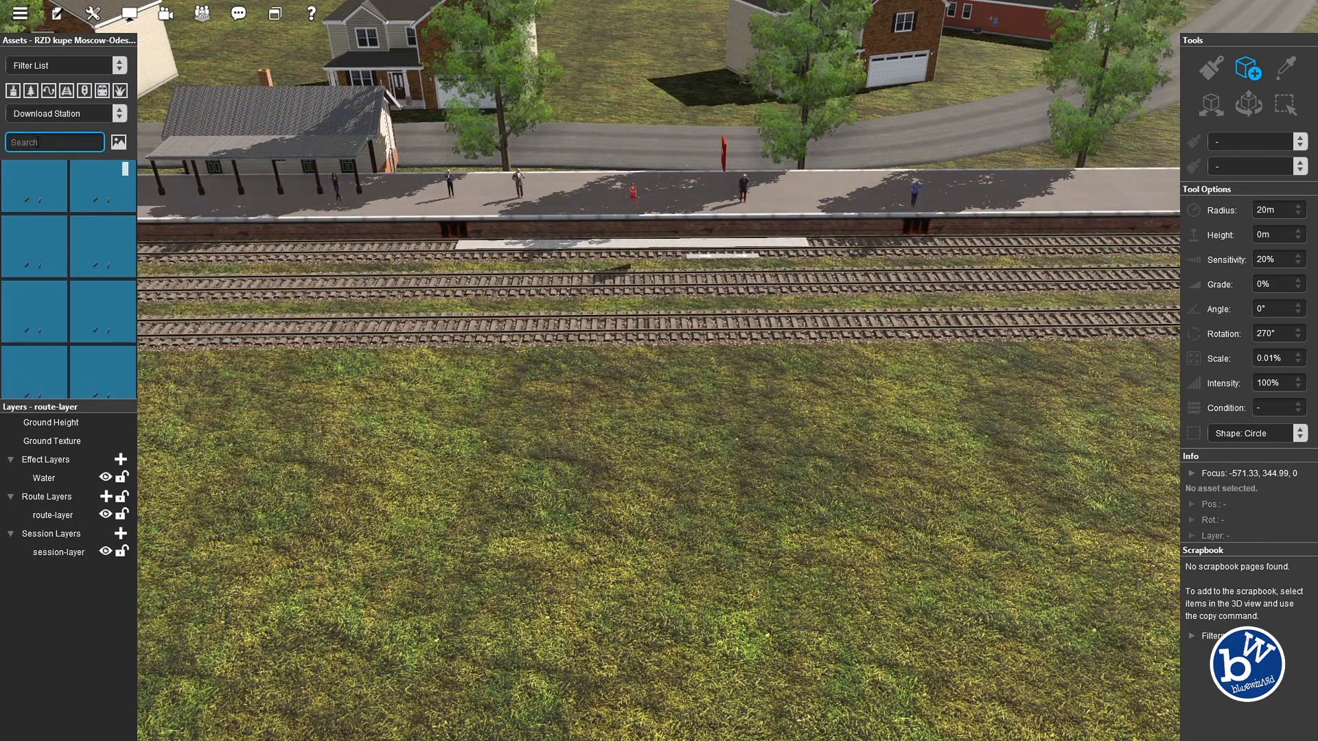
{"action": "type", "text": "ra"}
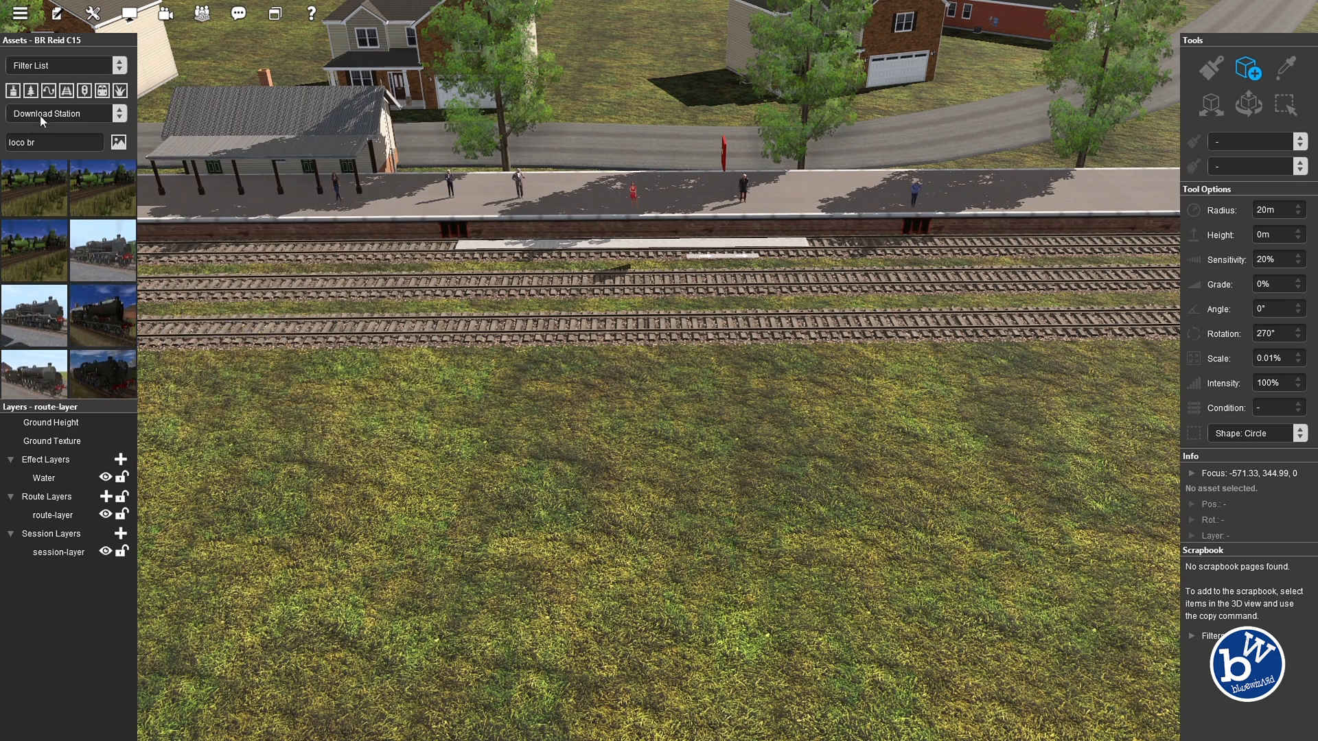
{"action": "left_click", "coordinate": [101, 116]}
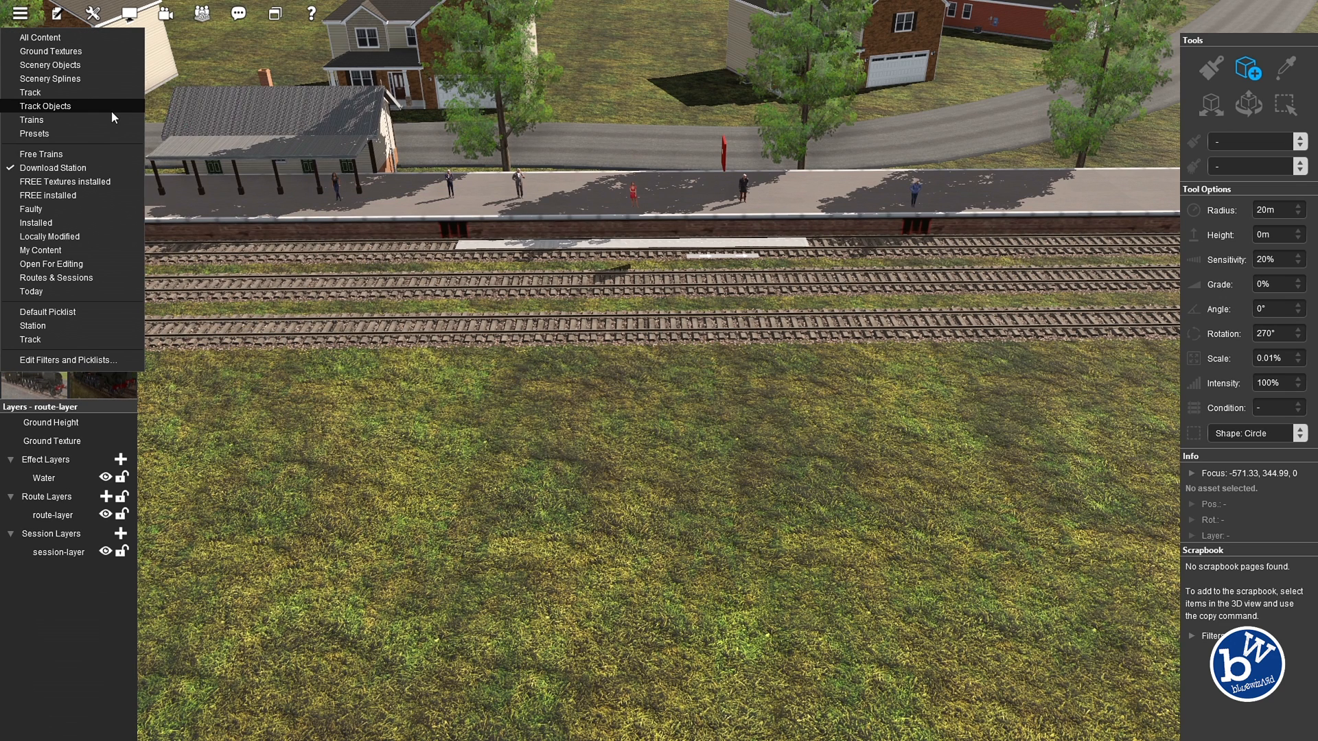
{"action": "left_click", "coordinate": [95, 155]}
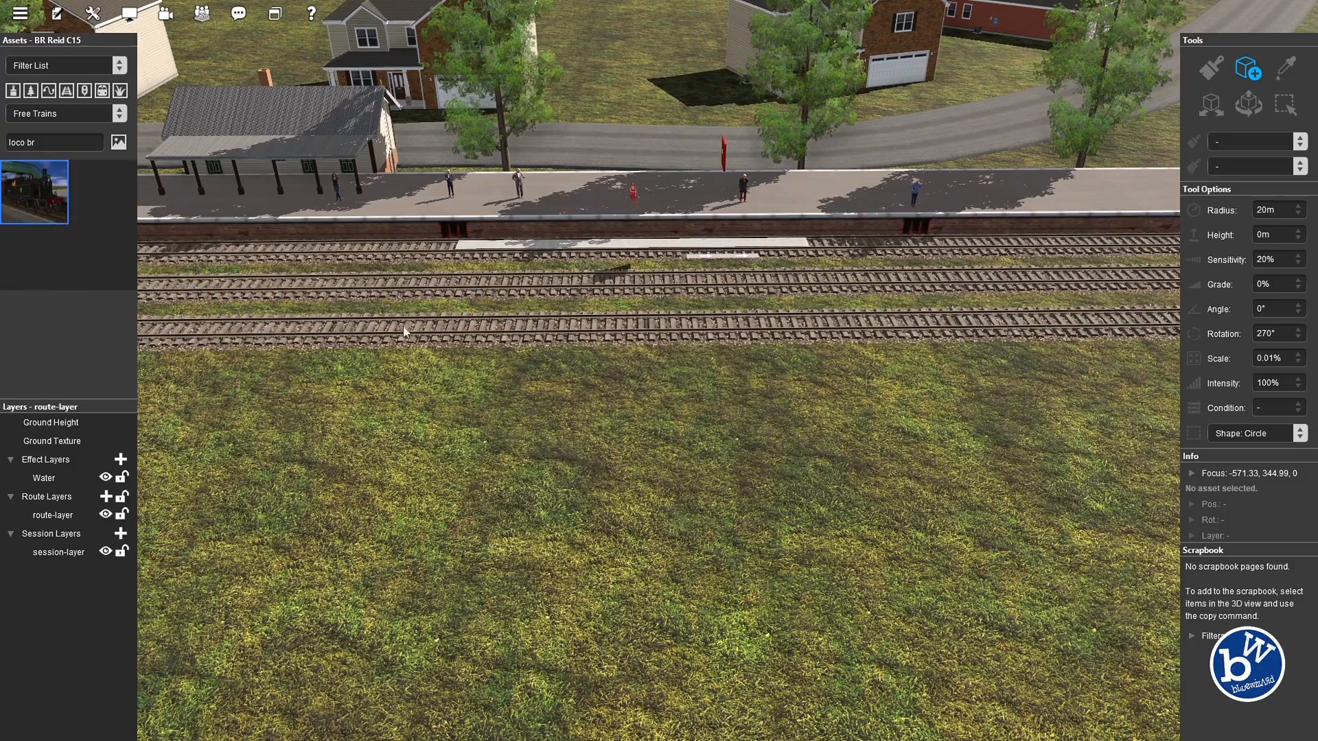
Look for a way to download the BR Reid C15 locomotive in its asset options
{"action": "right_click", "coordinate": [530, 313]}
{"action": "right_click", "coordinate": [822, 334]}
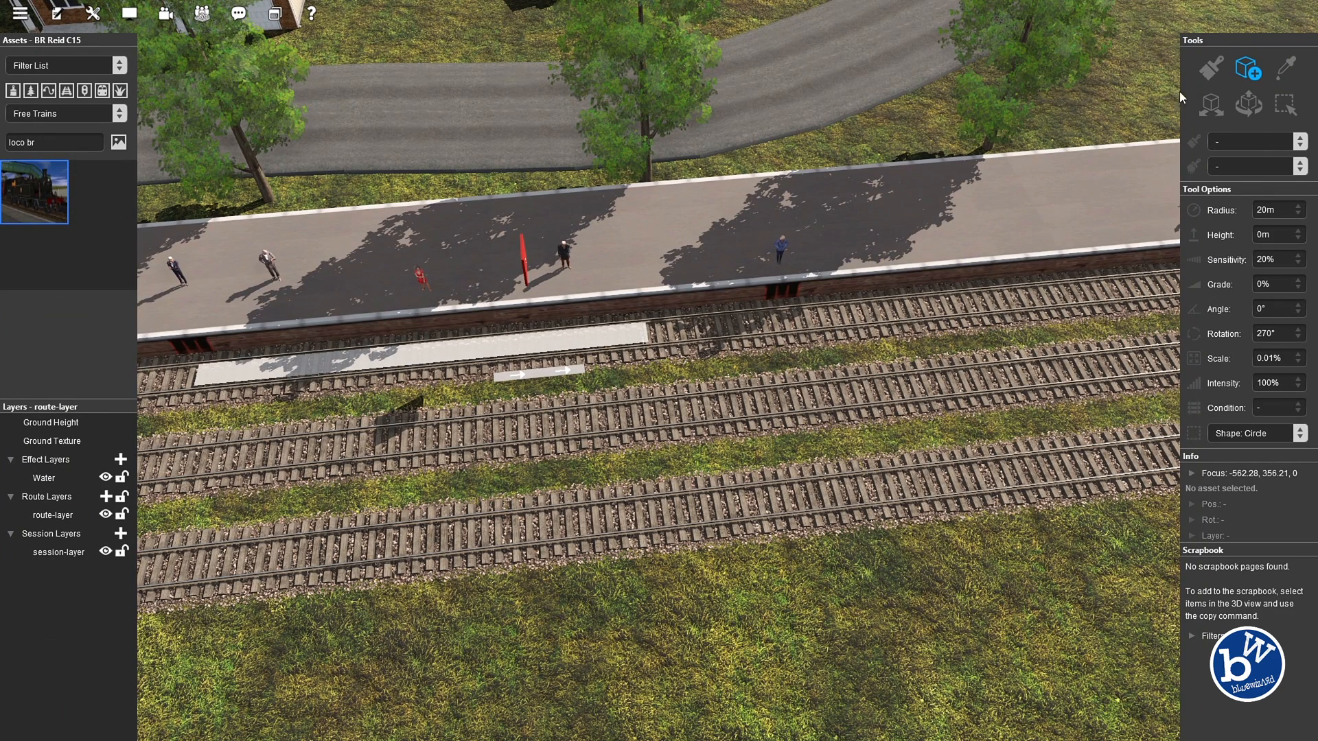
{"action": "double_click", "coordinate": [56, 219]}
{"action": "left_click", "coordinate": [420, 110]}
{"action": "right_click_drag", "start_coordinate": [591, 415], "coordinate": [726, 347]}
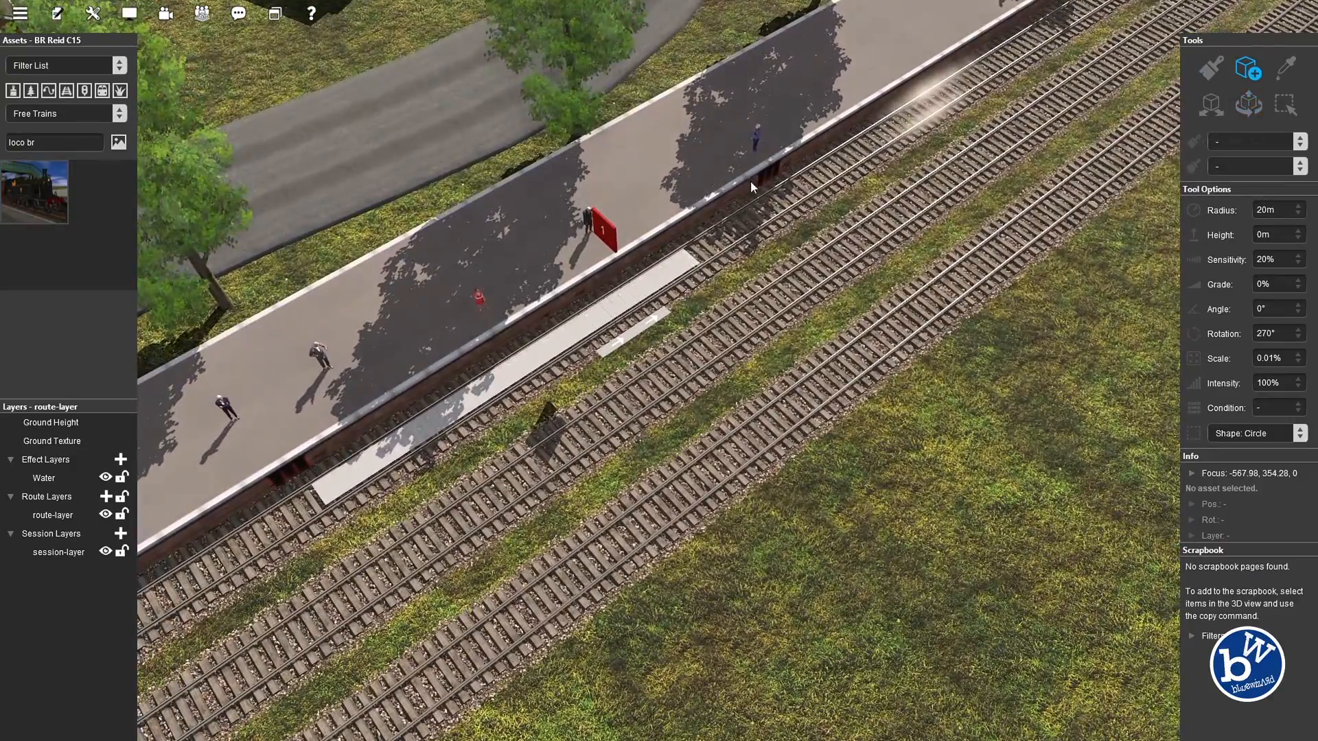
{"action": "right_click", "coordinate": [26, 215]}
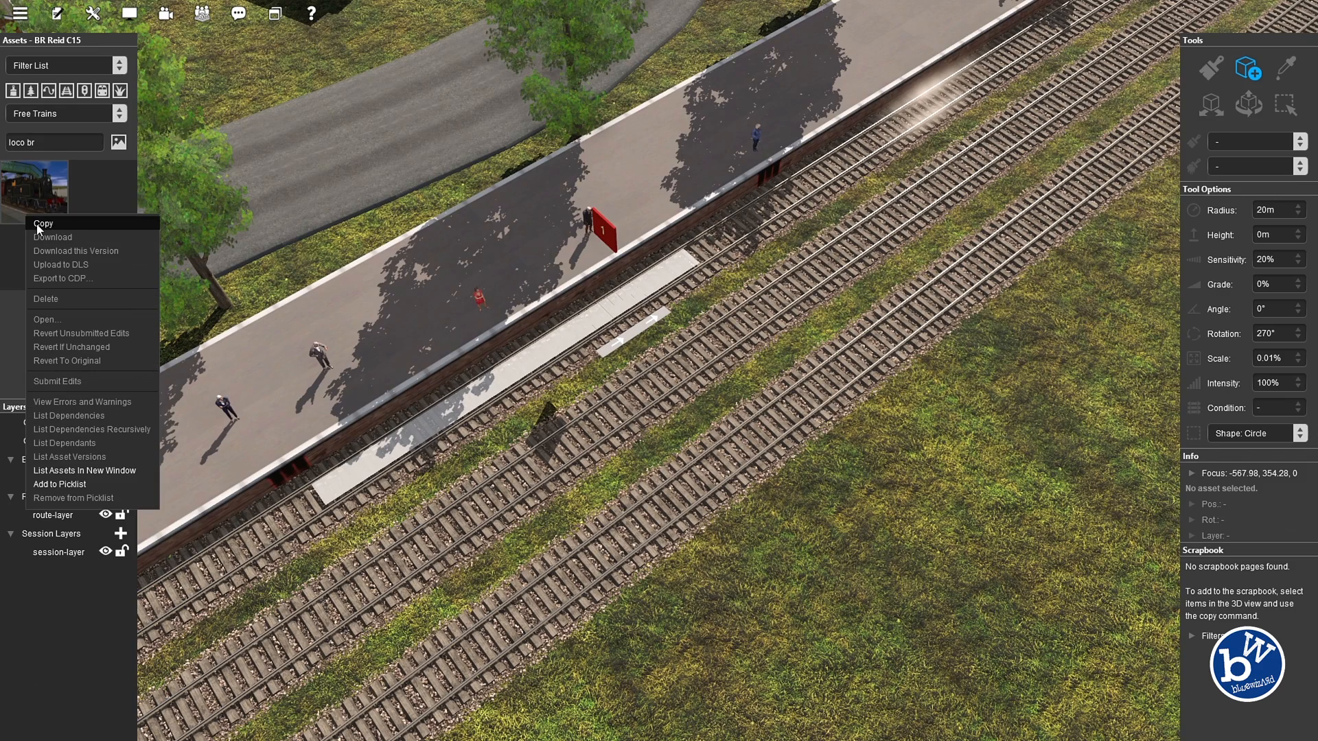
{"action": "left_click", "coordinate": [41, 225]}
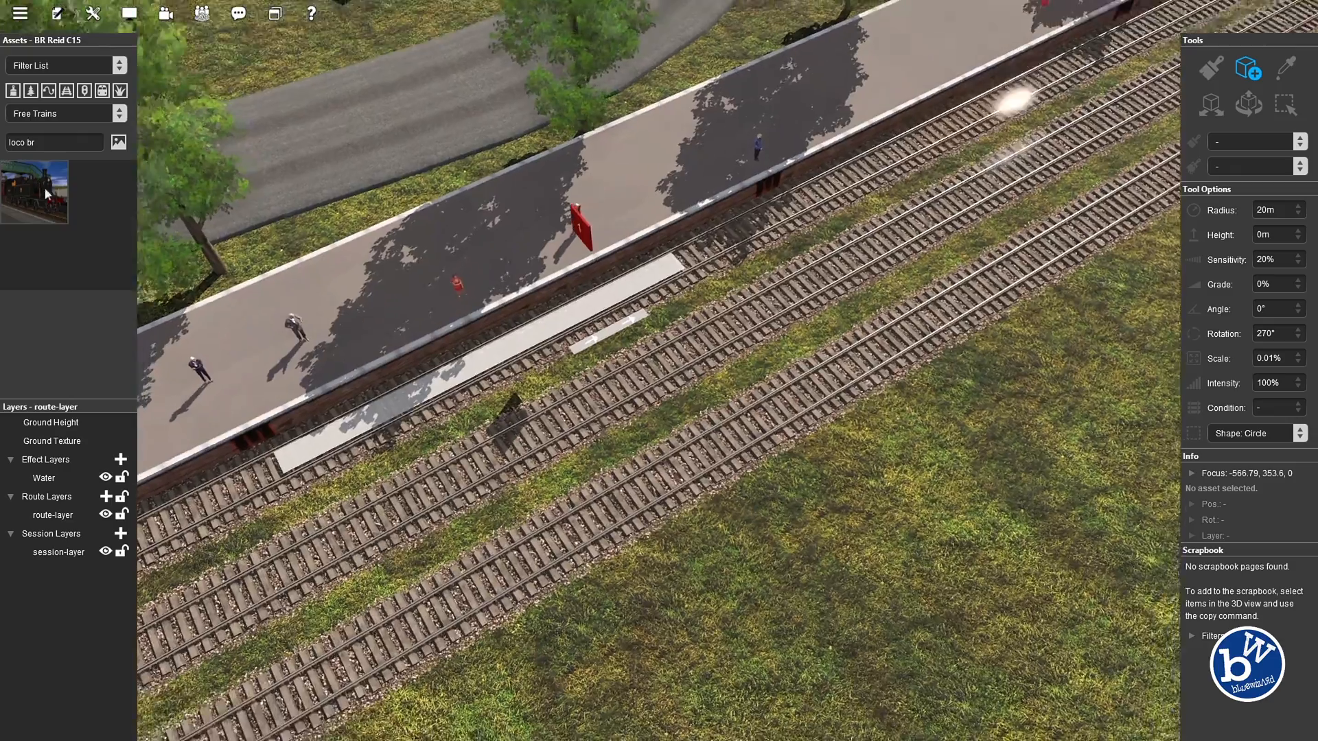
{"action": "double_click", "coordinate": [29, 195]}
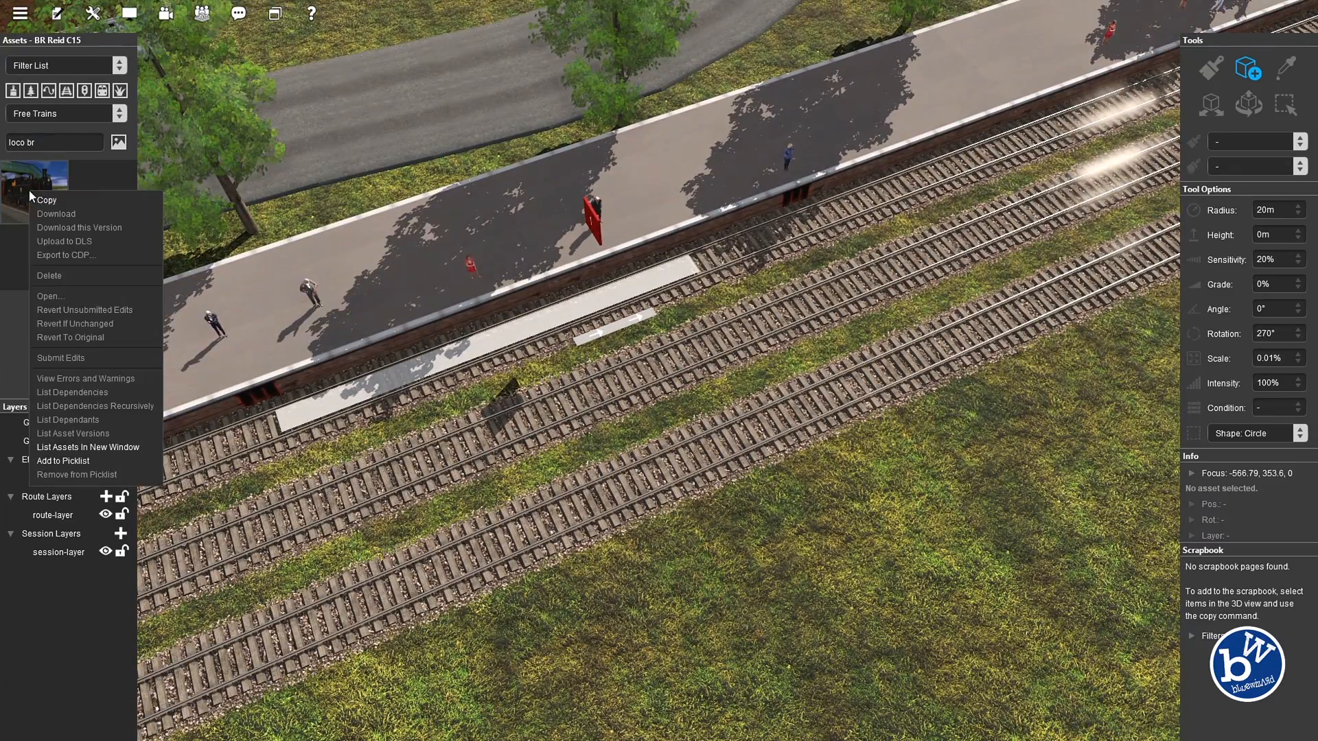
Switch to Content Manager and download the BR Drummond M7 locomotive
{"action": "left_click", "coordinate": [53, 176]}
{"action": "left_click", "coordinate": [119, 114]}
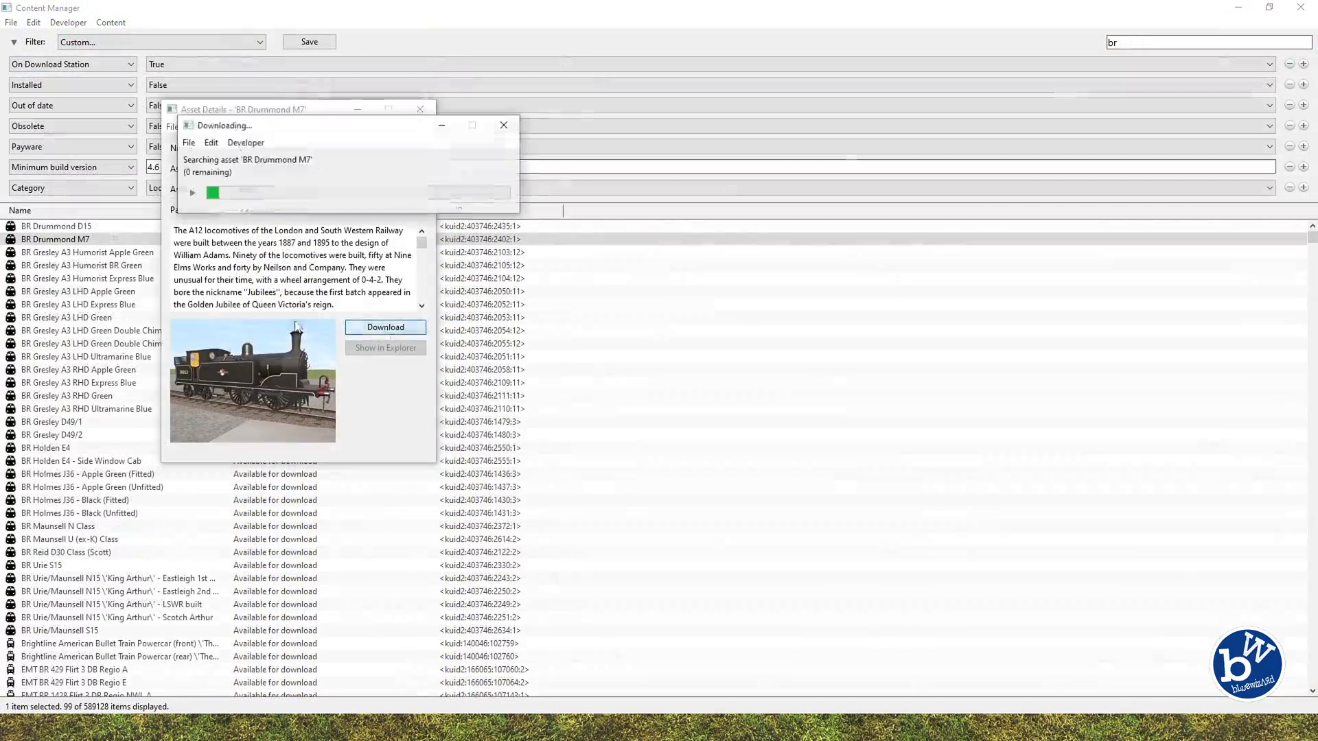
{"action": "left_click_drag", "start_coordinate": [304, 107], "coordinate": [732, 111]}
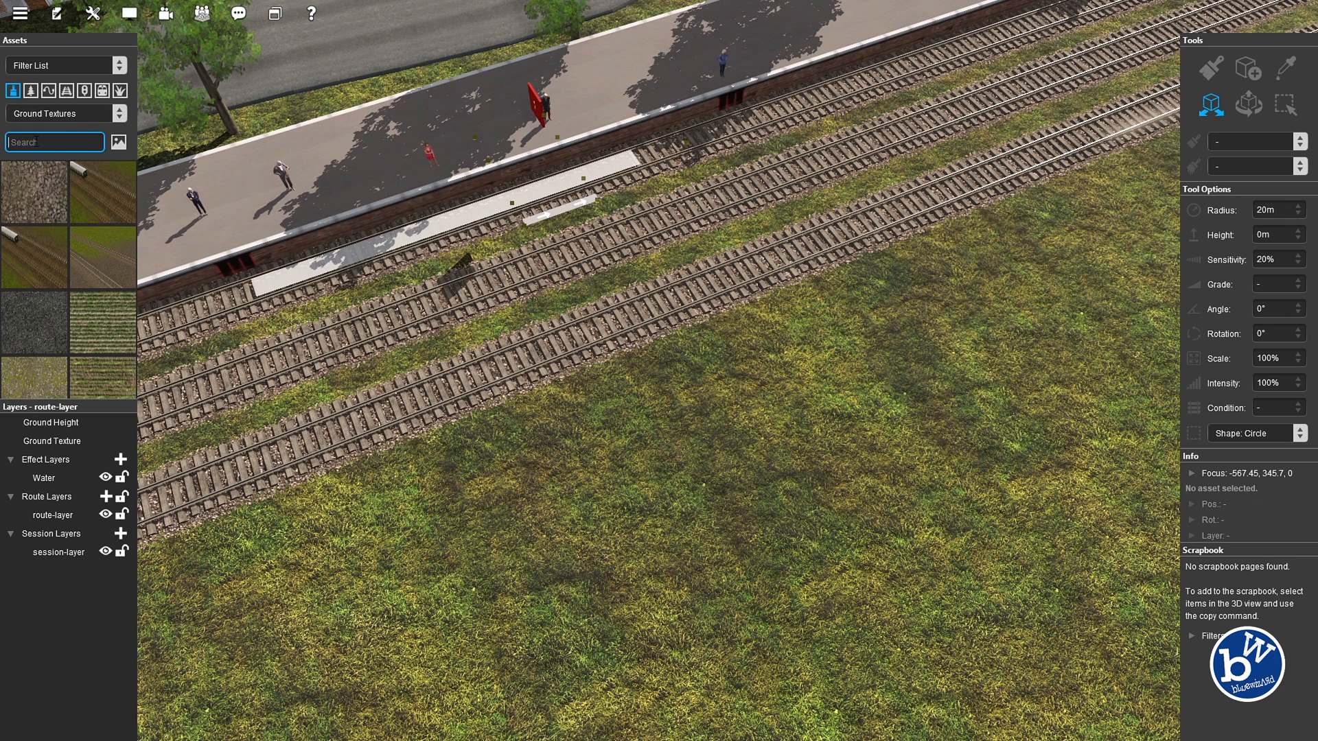
Search the train assets for "br" and place the BR Drummond M7 on the track farthest from the platform
{"action": "type", "text": "bl"}
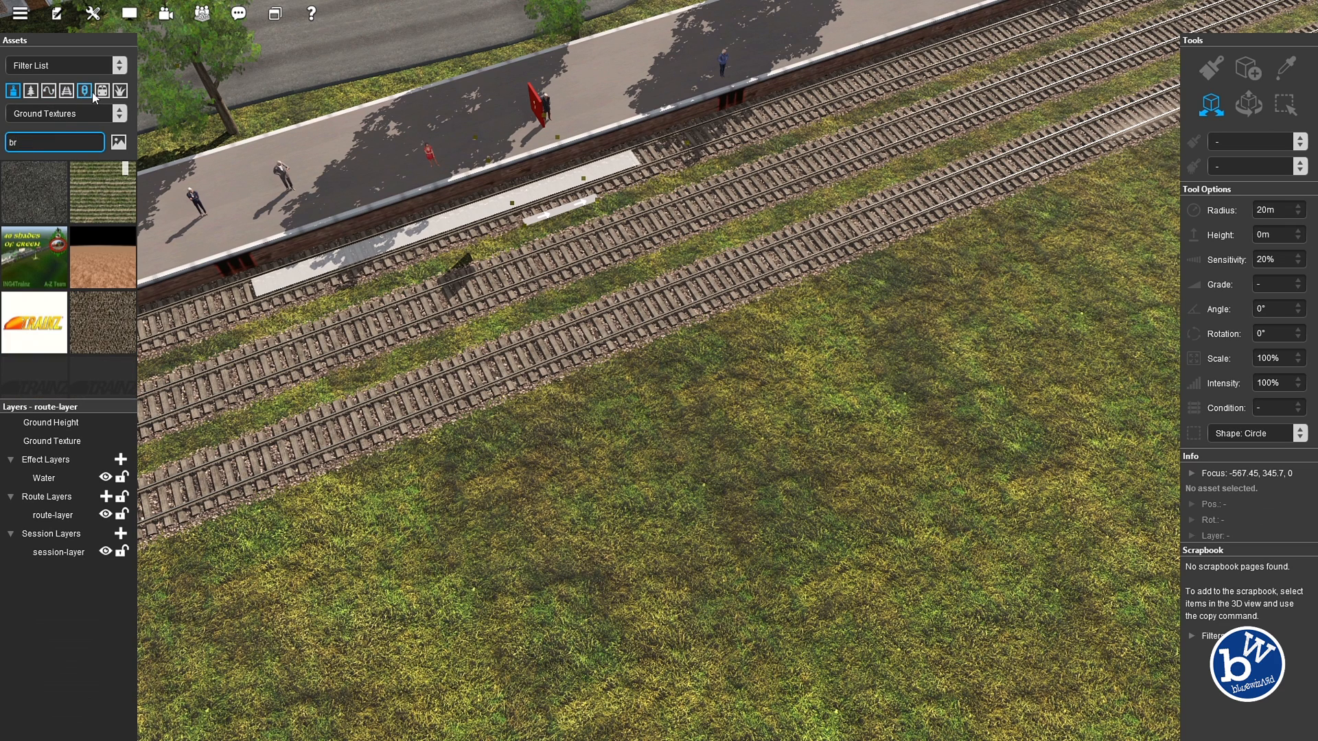
{"action": "left_click", "coordinate": [103, 90]}
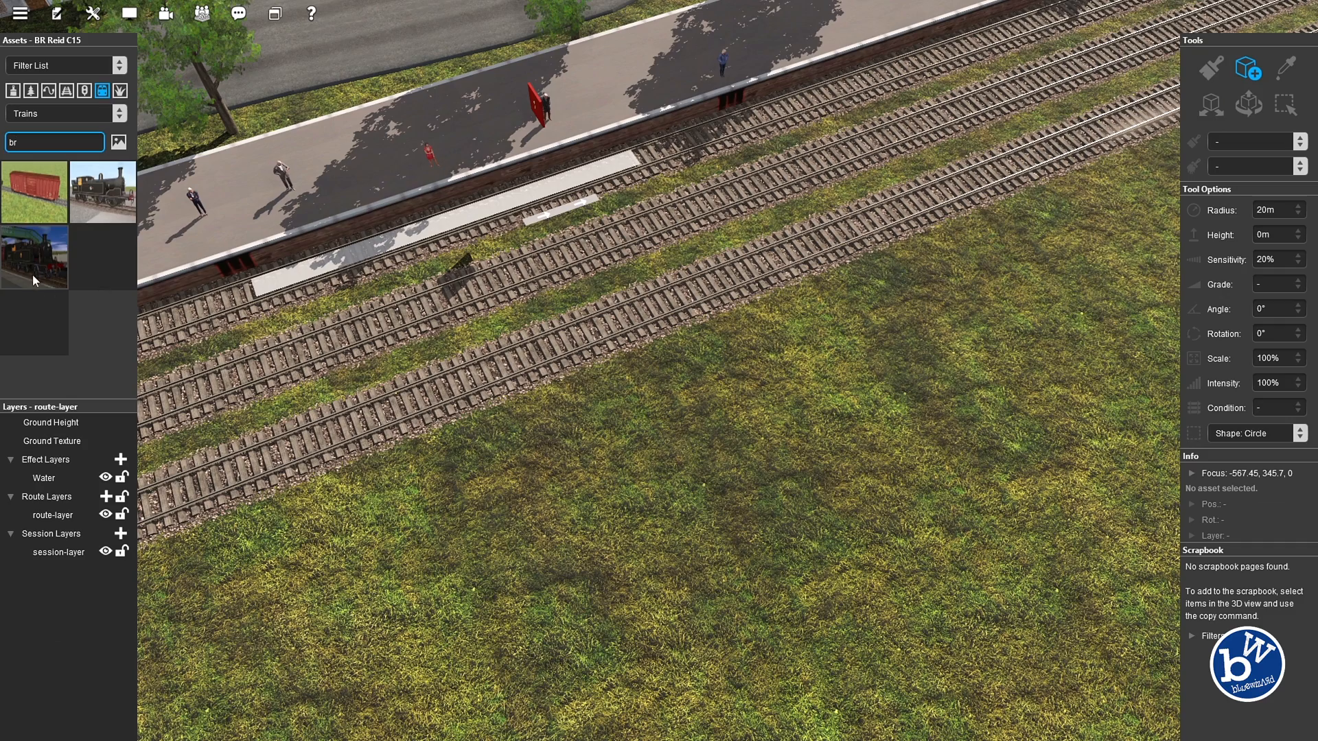
{"action": "left_click", "coordinate": [102, 198]}
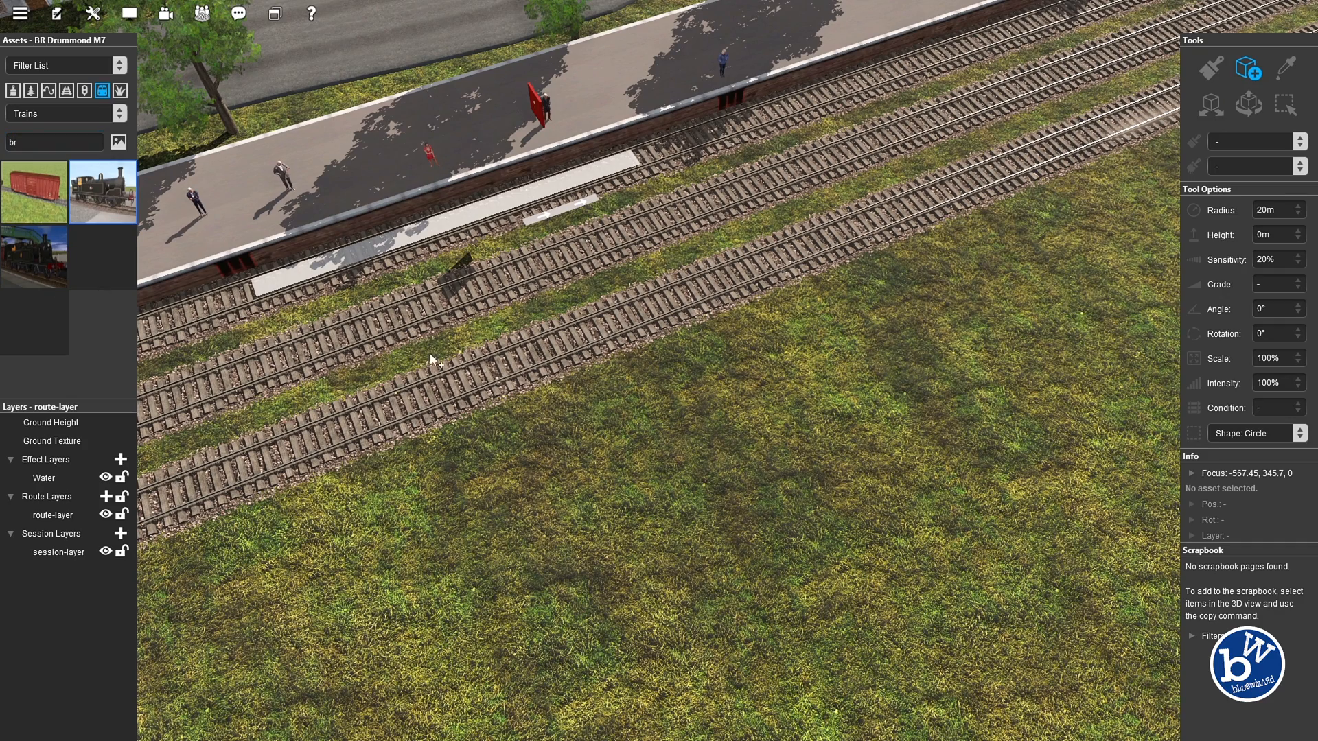
{"action": "left_click", "coordinate": [514, 379]}
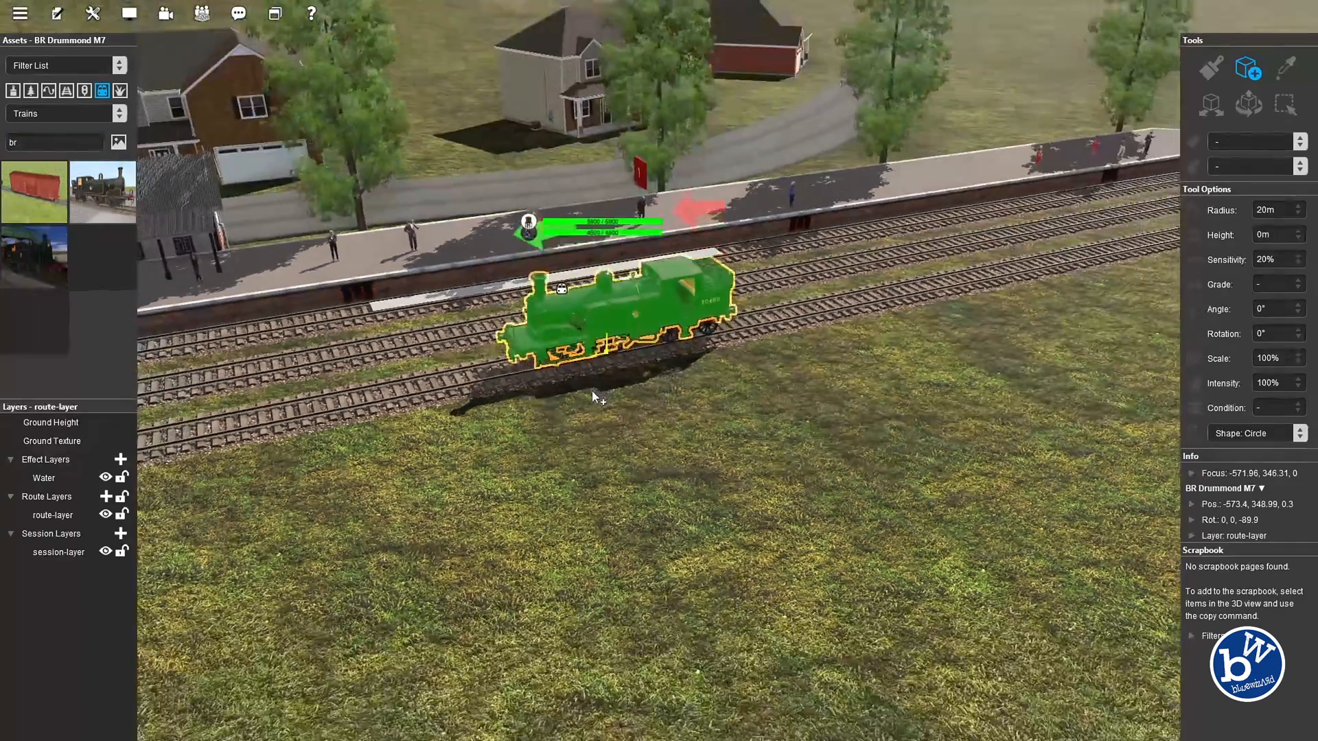
Try to place the BR Reid C15 as a second steam locomotive on the station tracks
{"action": "left_click", "coordinate": [48, 274]}
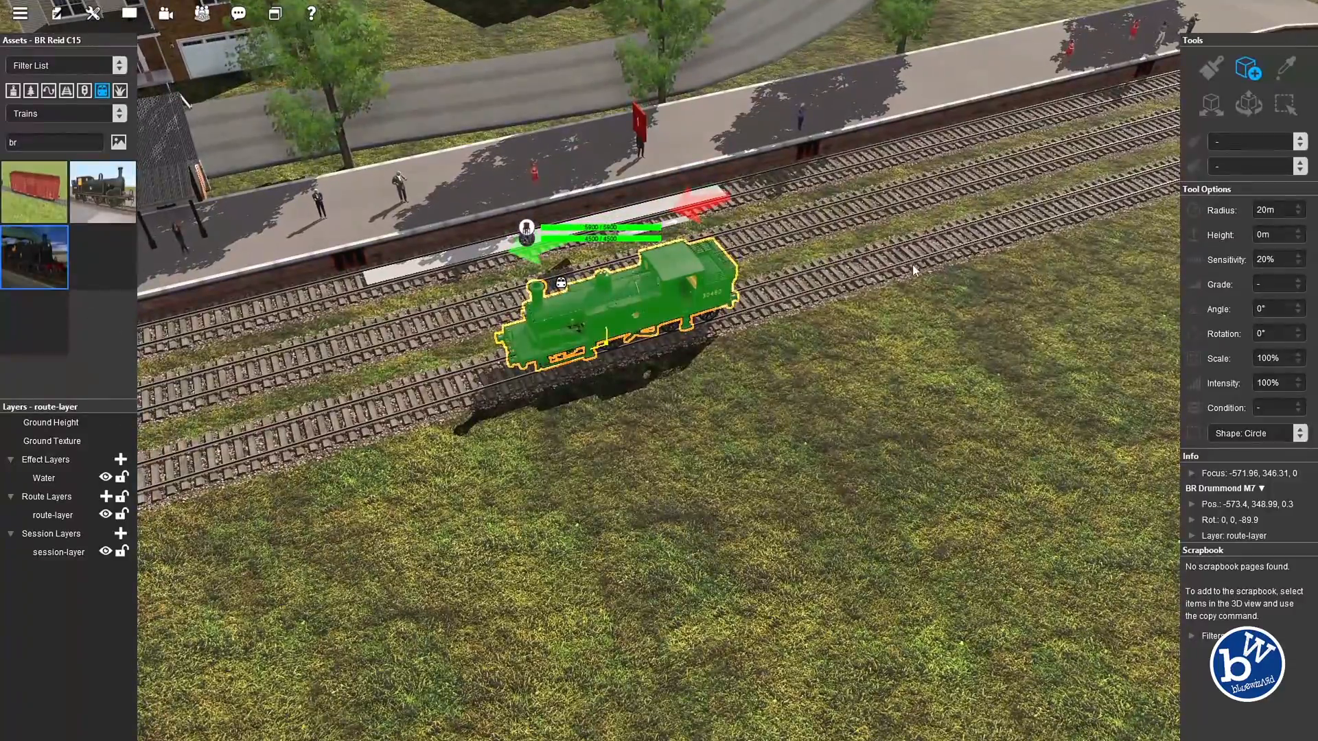
{"action": "right_click", "coordinate": [857, 284]}
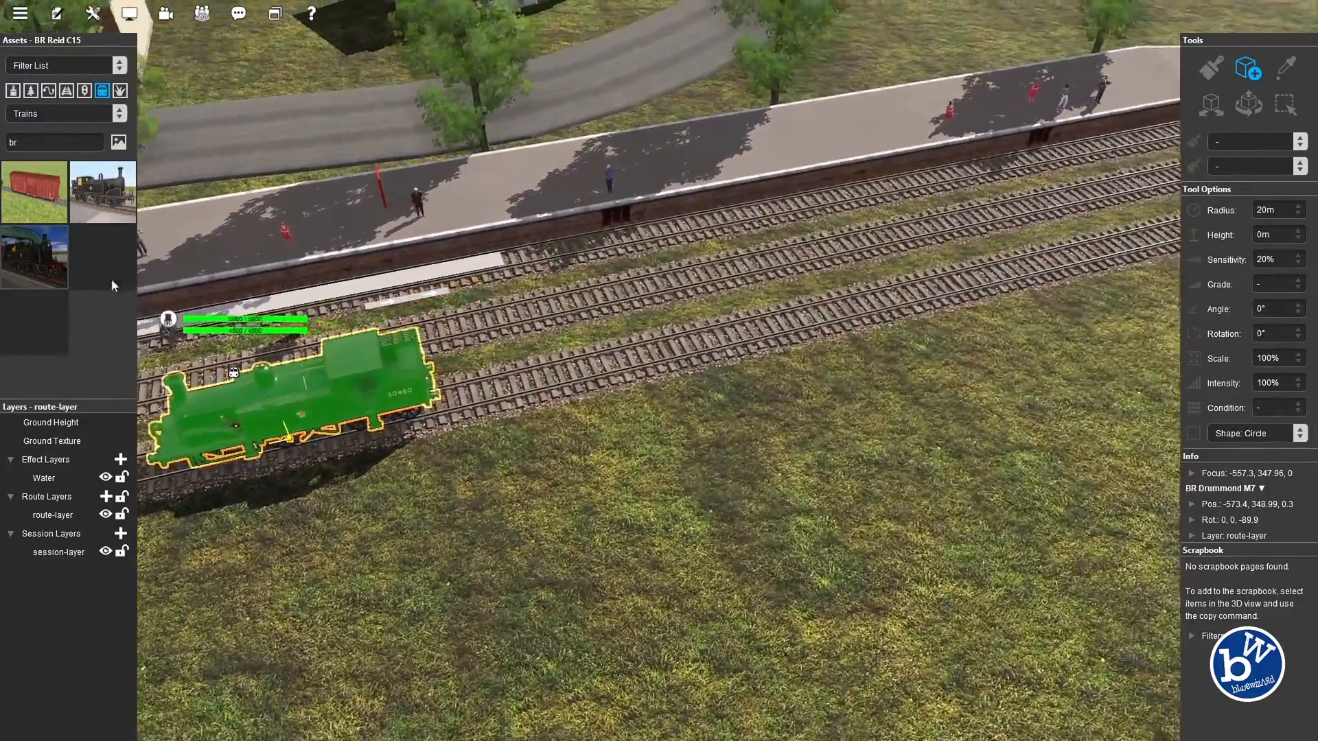
{"action": "left_click", "coordinate": [47, 254]}
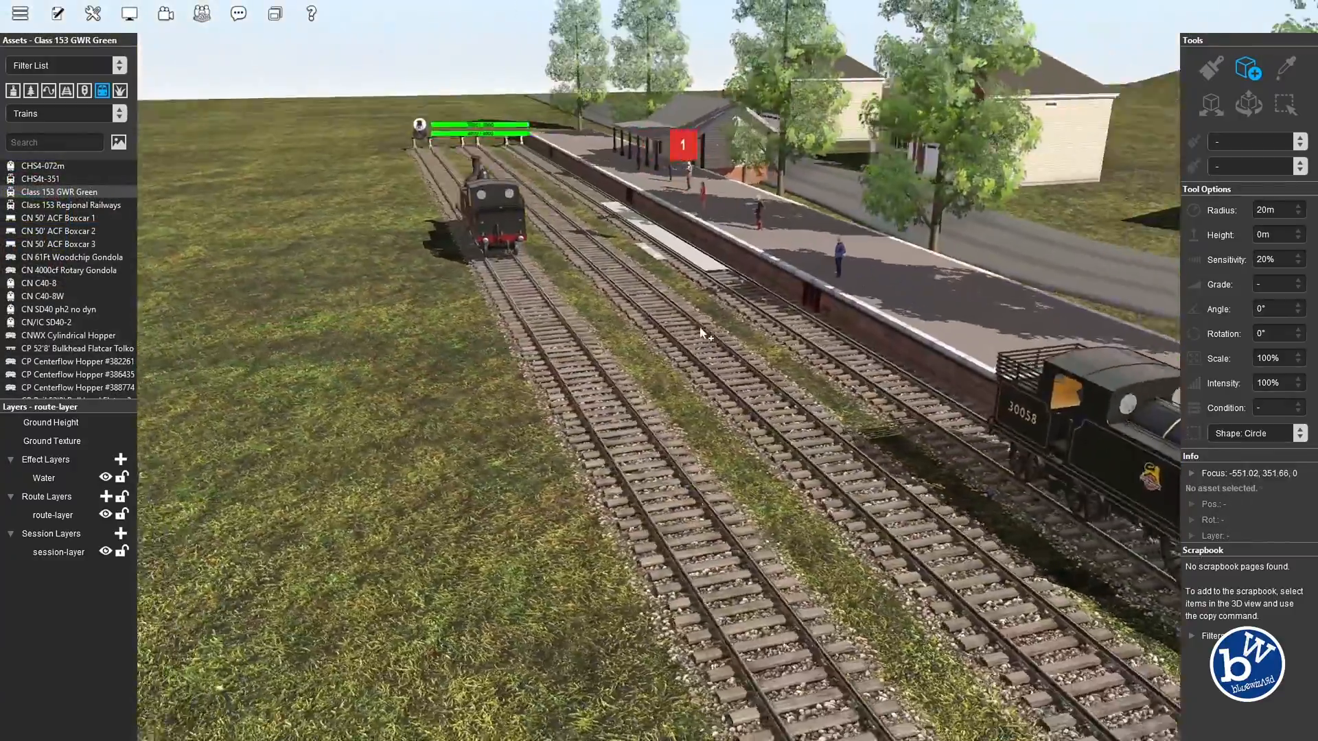
Try out a Class 153 Regional Railways railcar on the platform track and delete it again
{"action": "right_click", "coordinate": [700, 333]}
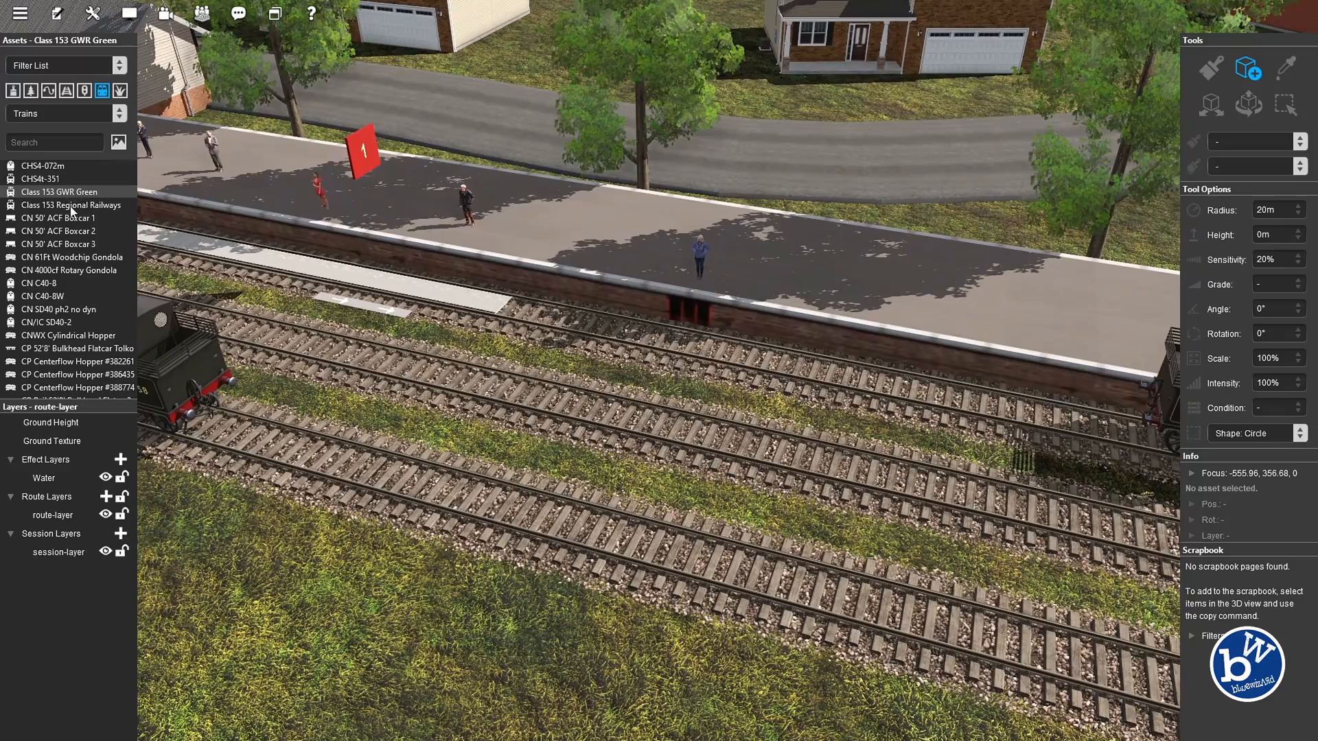
{"action": "left_click", "coordinate": [665, 403]}
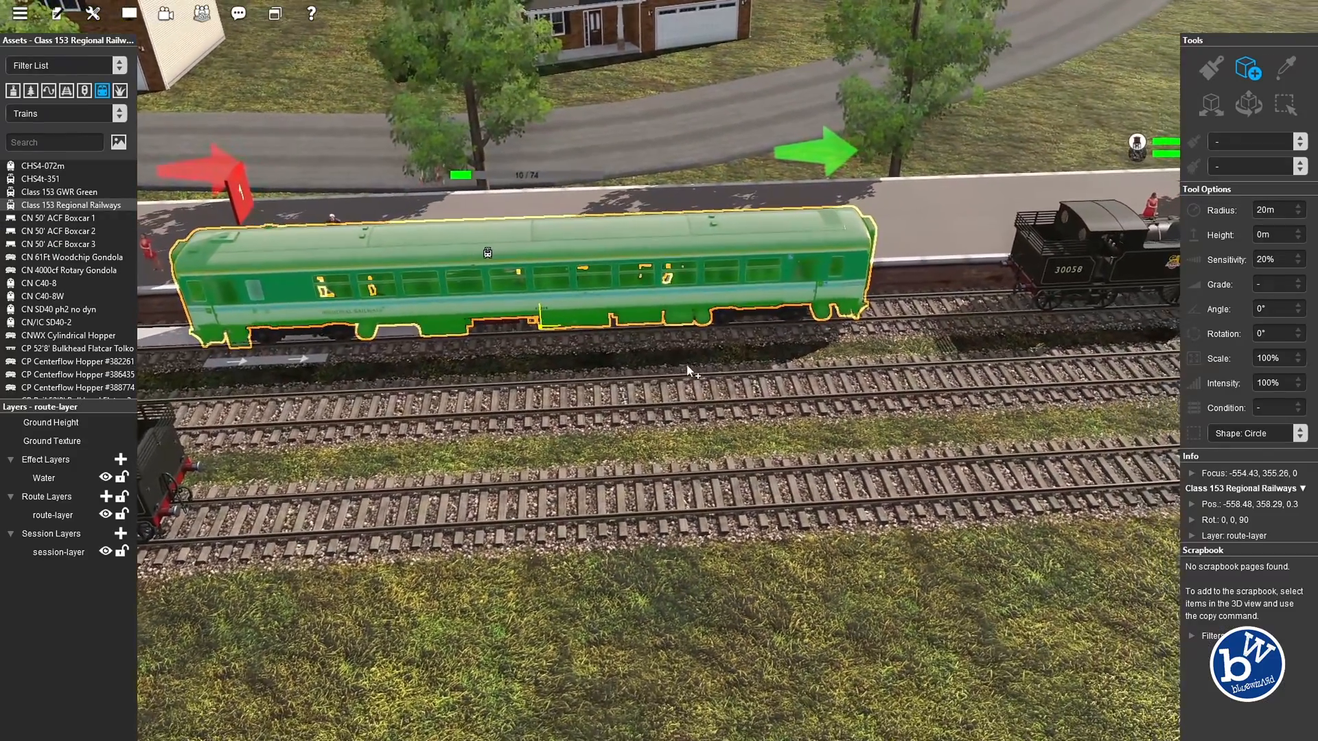
{"action": "key", "text": "Delete"}
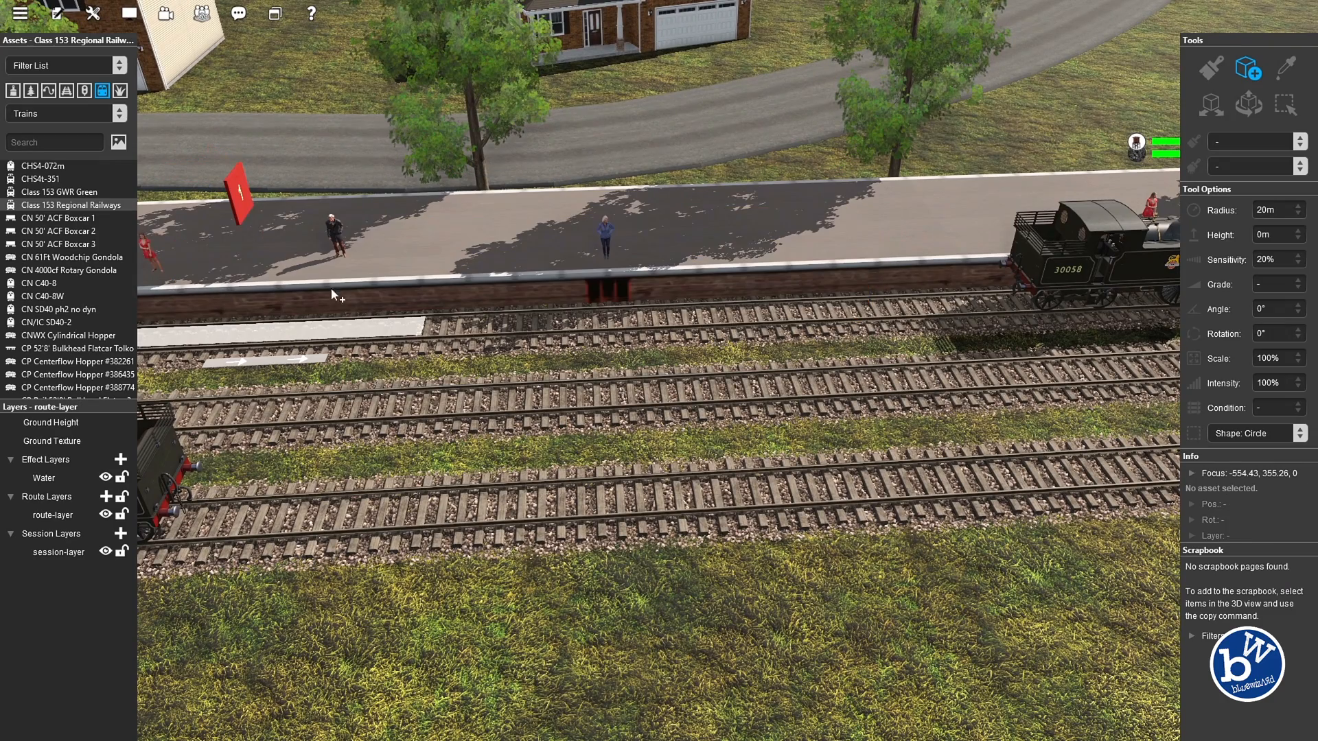
Place a Class 153 GWR Green railcar on the platform track and delete the steam locomotive ahead of it
{"action": "left_click", "coordinate": [639, 321]}
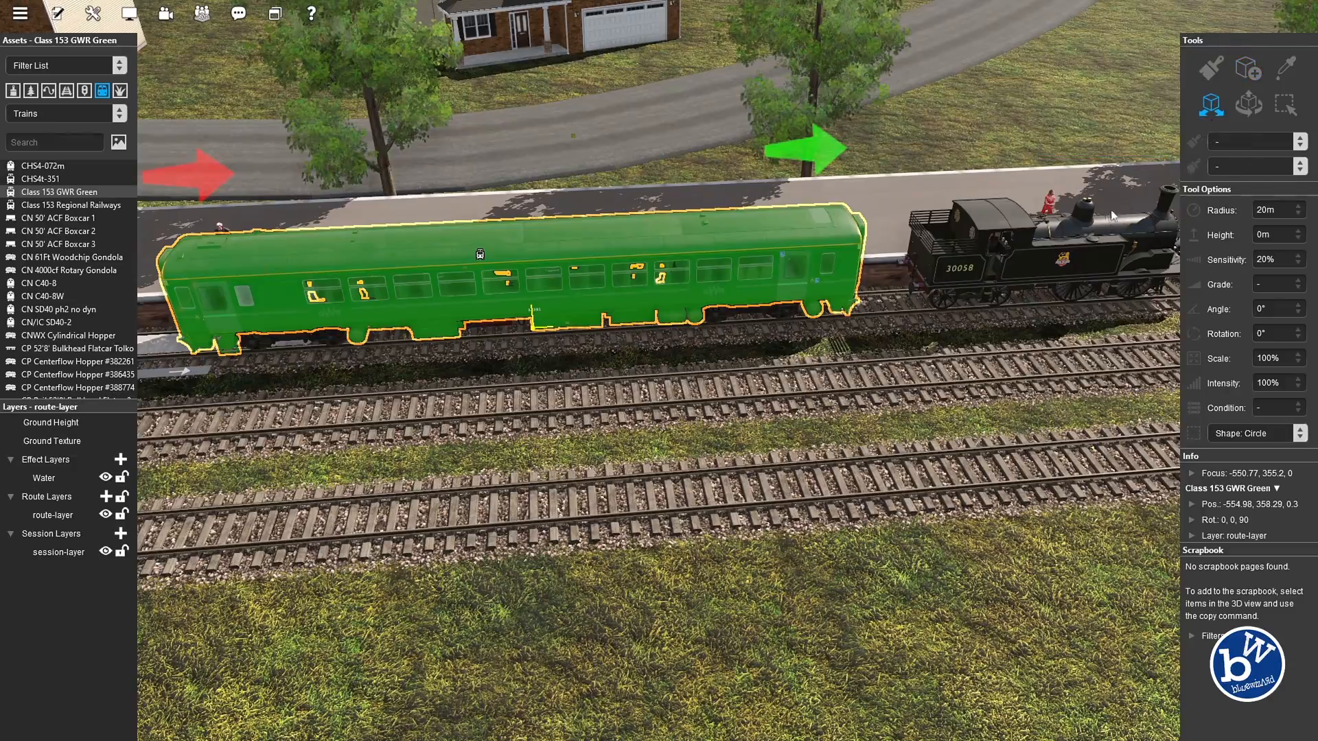
{"action": "left_click", "coordinate": [1085, 238]}
{"action": "key", "text": "Delete"}
{"action": "right_click_drag", "start_coordinate": [826, 351], "coordinate": [535, 369]}
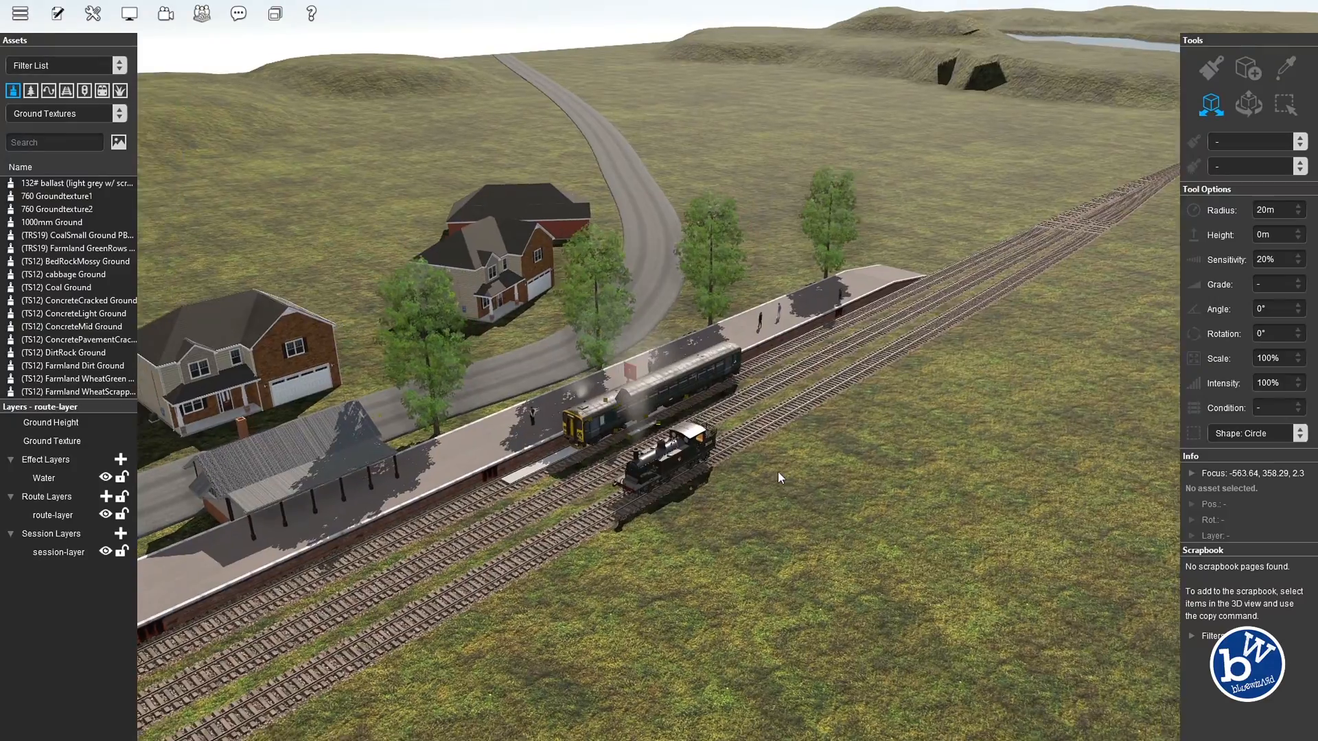
{"action": "right_click_drag", "start_coordinate": [777, 471], "coordinate": [774, 438]}
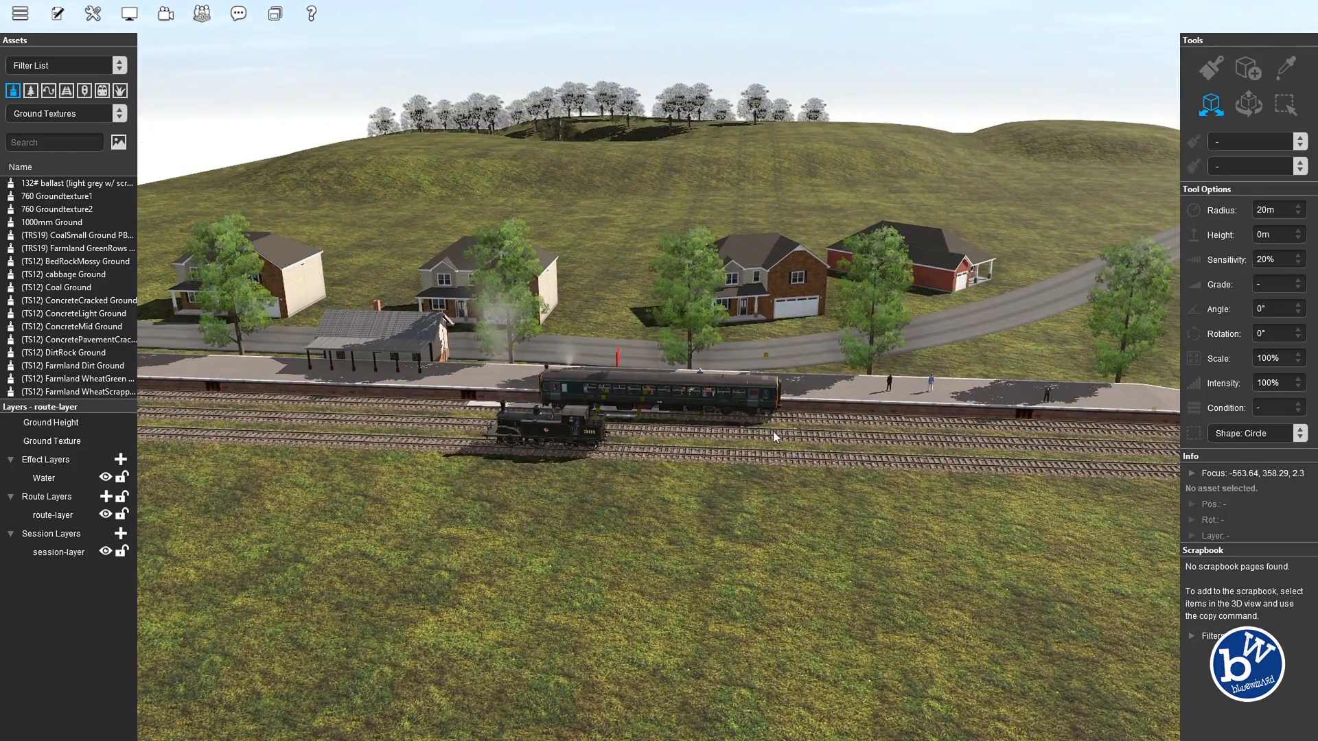
Paint a crop field on the open ground behind the houses with the (TRS19) Farmland GreenRows ground texture at 20 m radius
{"action": "right_click_drag", "start_coordinate": [825, 447], "coordinate": [569, 289]}
{"action": "key", "text": "s"}
{"action": "key", "text": "w"}
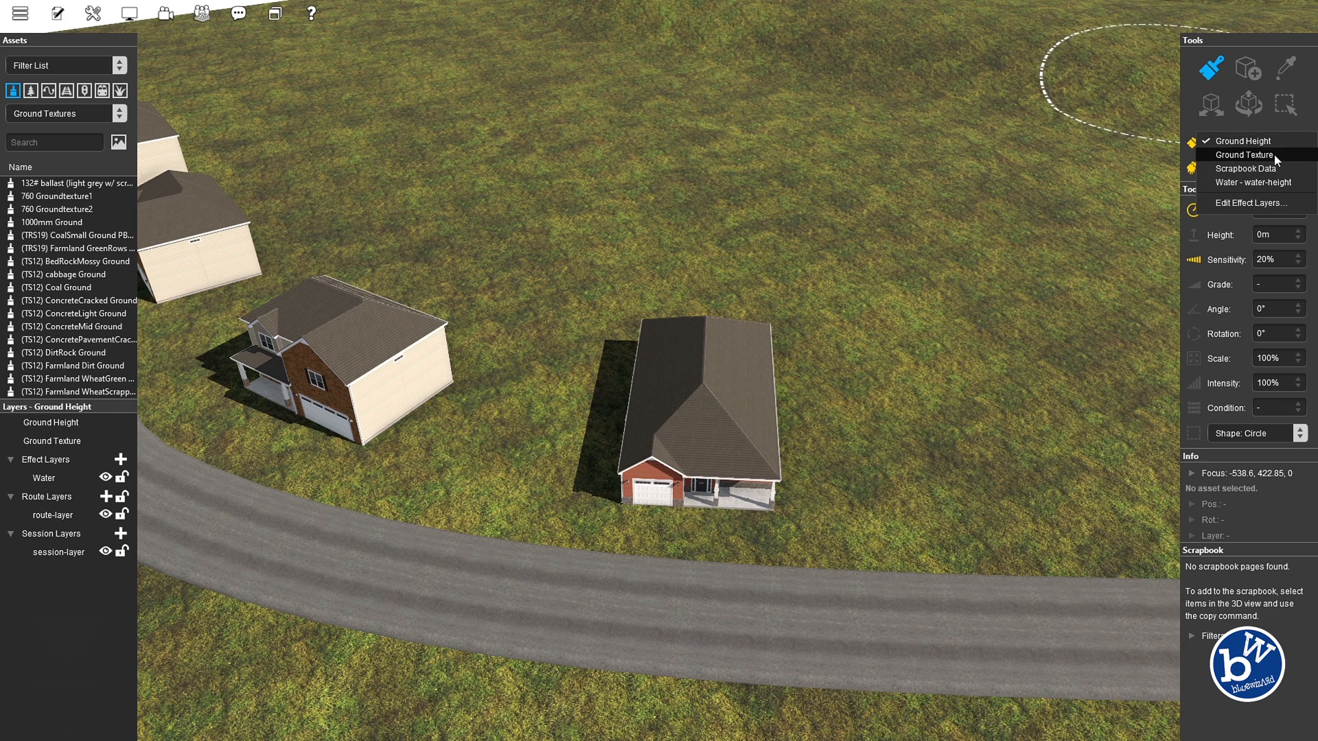
{"action": "left_click", "coordinate": [118, 143]}
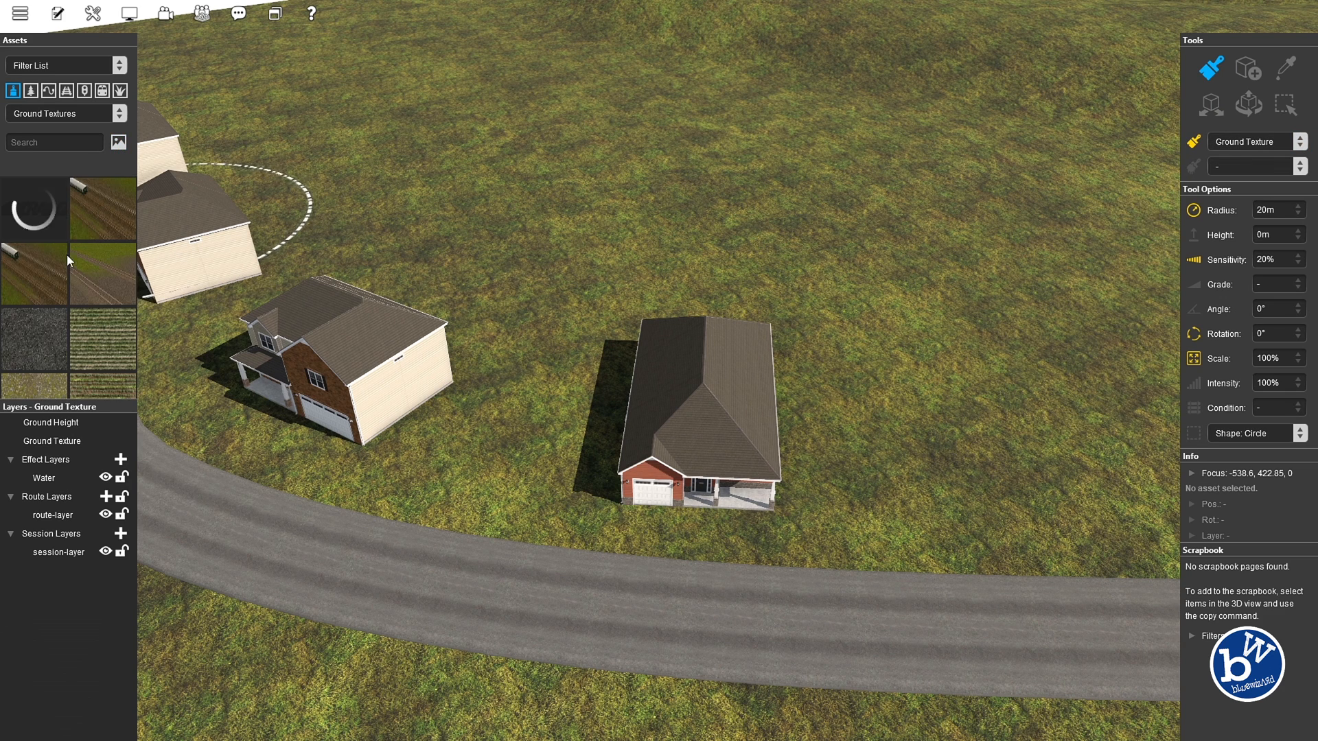
{"action": "left_click", "coordinate": [102, 348]}
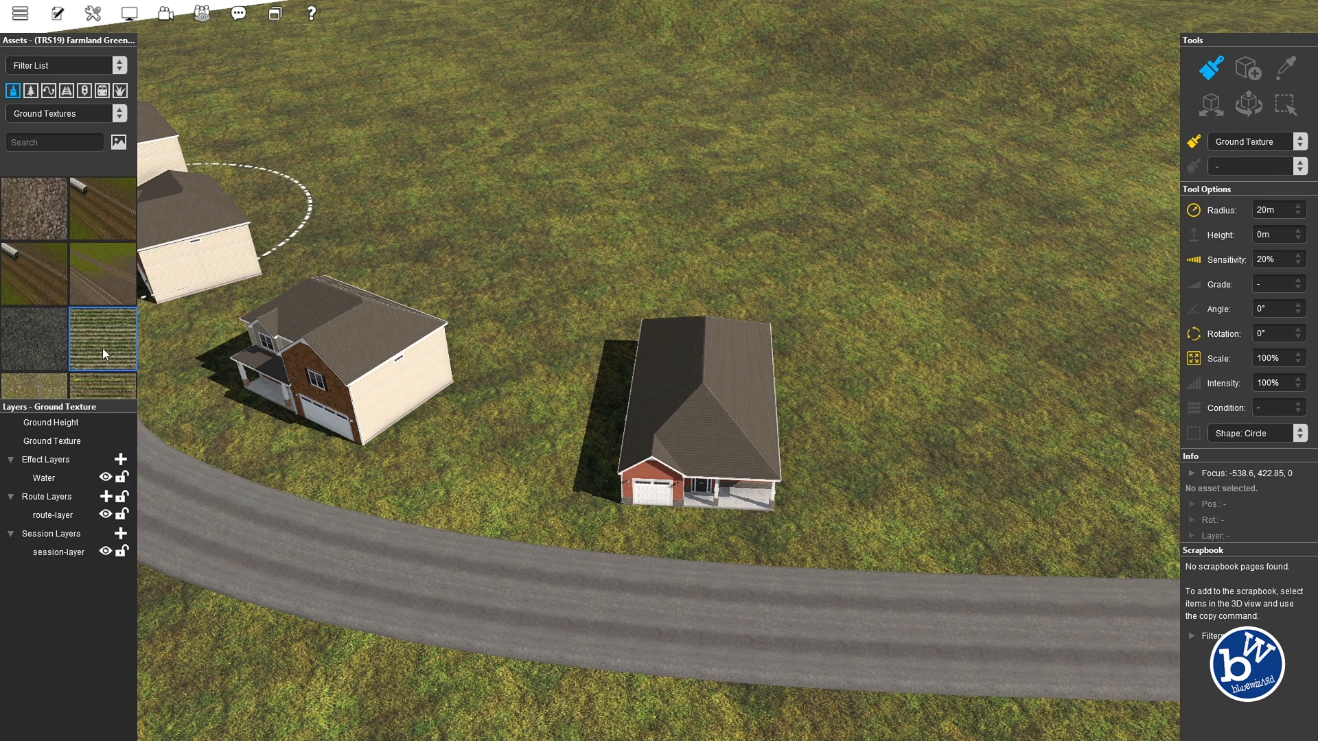
{"action": "scroll", "coordinate": [549, 167], "scroll_direction": "down", "scroll_amount": 2}
{"action": "scroll", "coordinate": [549, 167], "scroll_direction": "down", "scroll_amount": 3}
{"action": "left_click_drag", "start_coordinate": [599, 130], "coordinate": [634, 143]}
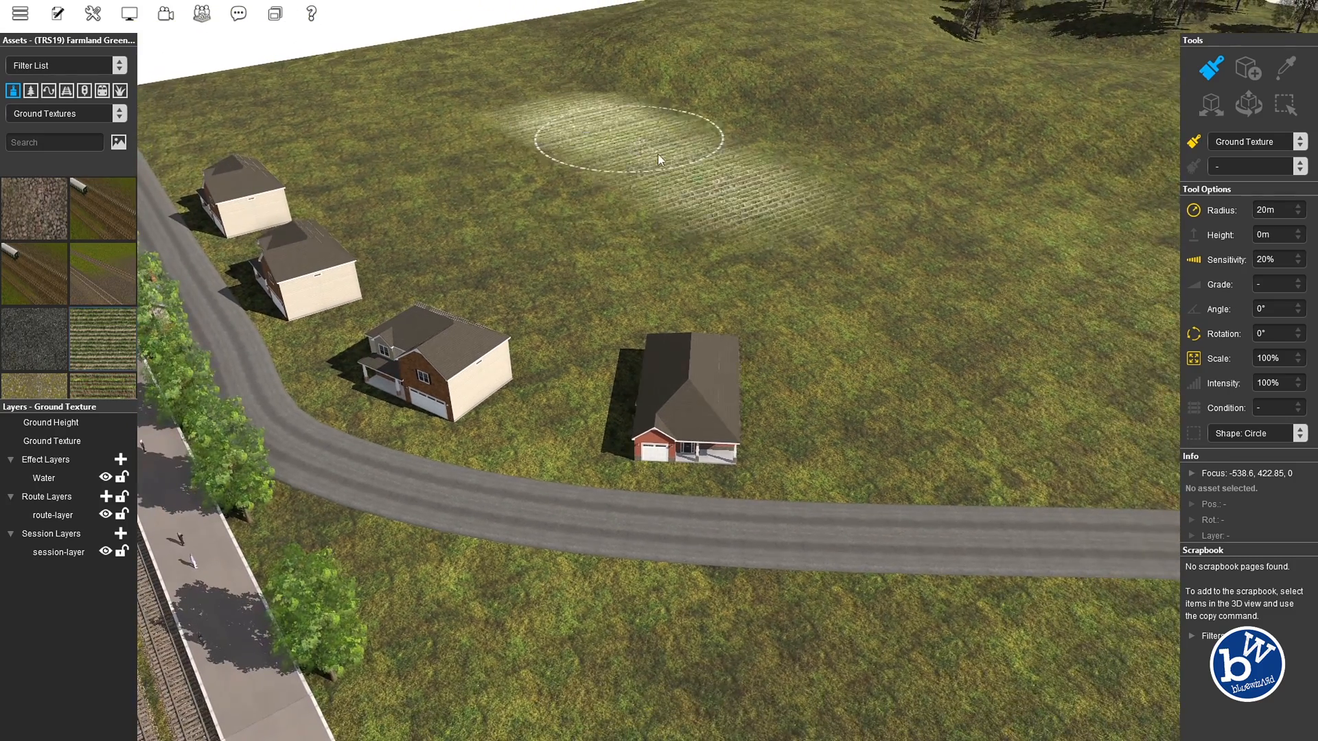
{"action": "left_click_drag", "start_coordinate": [532, 175], "coordinate": [494, 56]}
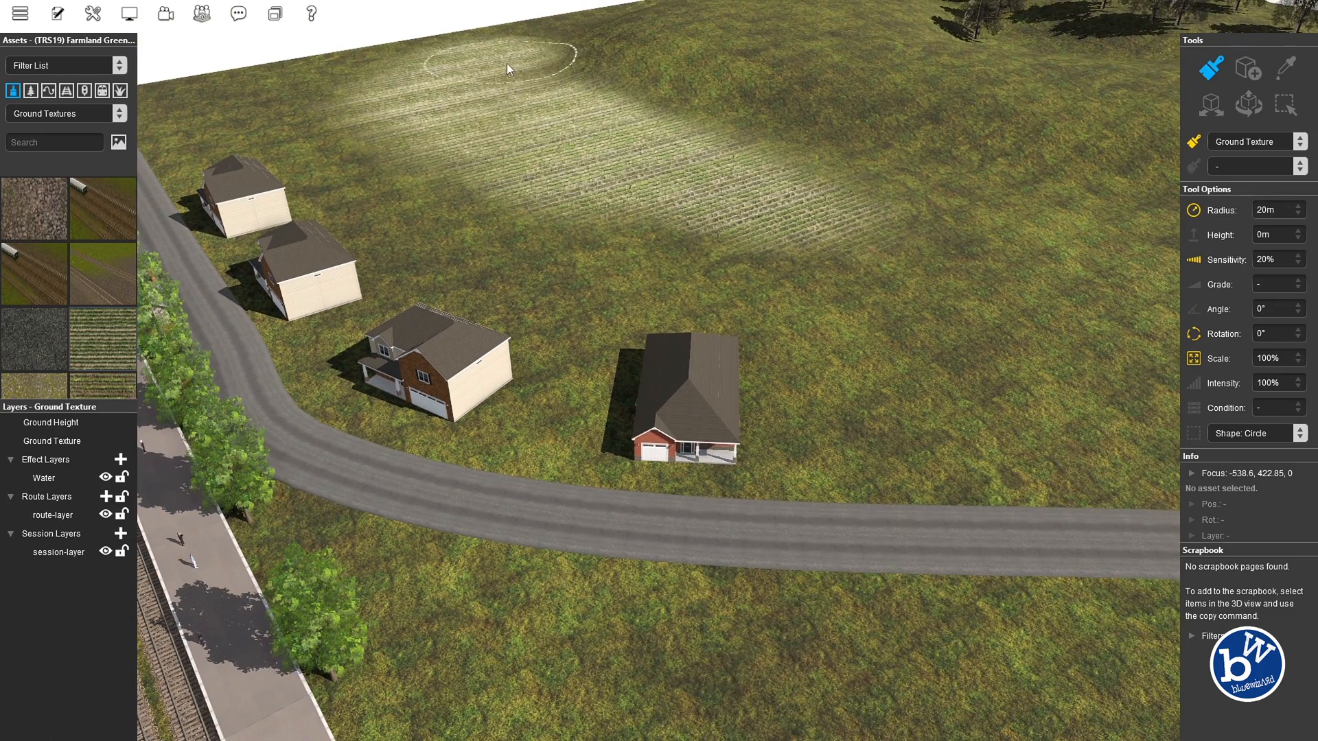
Search the ground textures for "ballas" and choose the 132# ballast (light grey) texture
{"action": "scroll", "coordinate": [470, 169], "scroll_direction": "down", "scroll_amount": 5}
{"action": "left_click", "coordinate": [48, 142]}
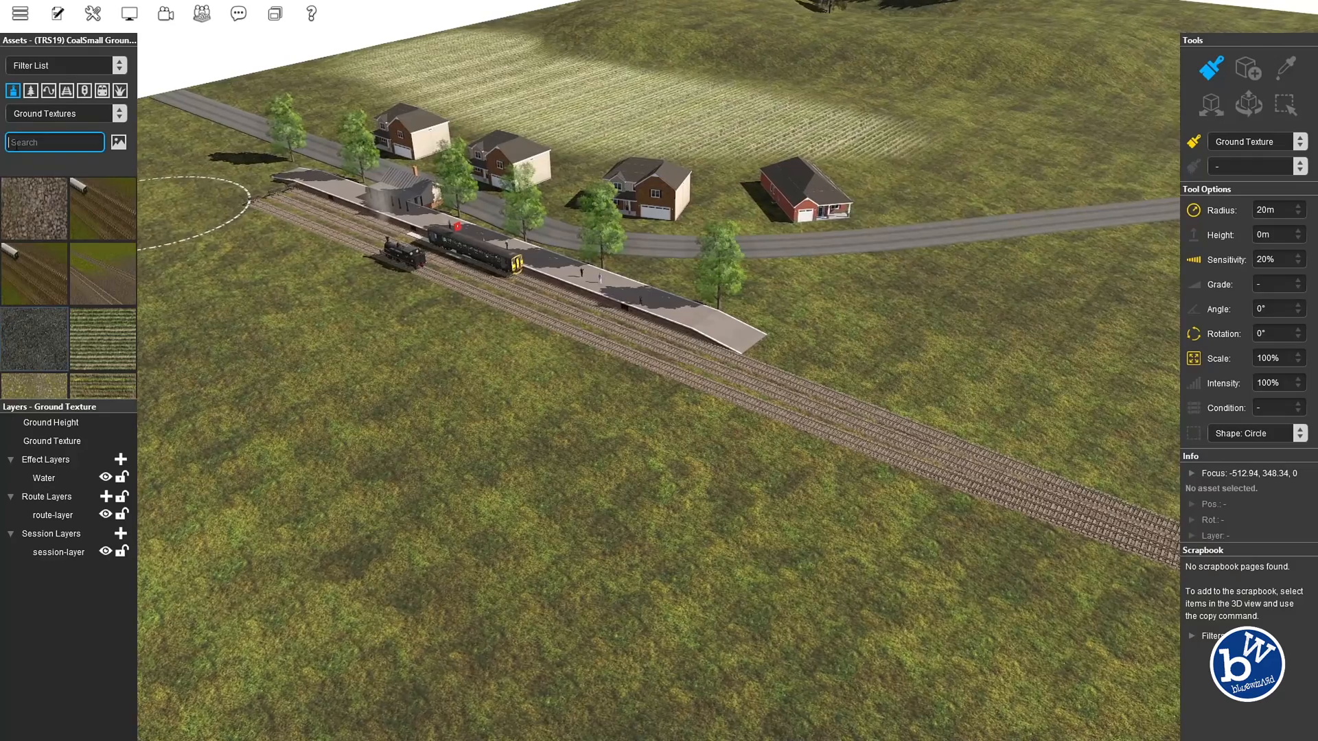
{"action": "type", "text": "ballas"}
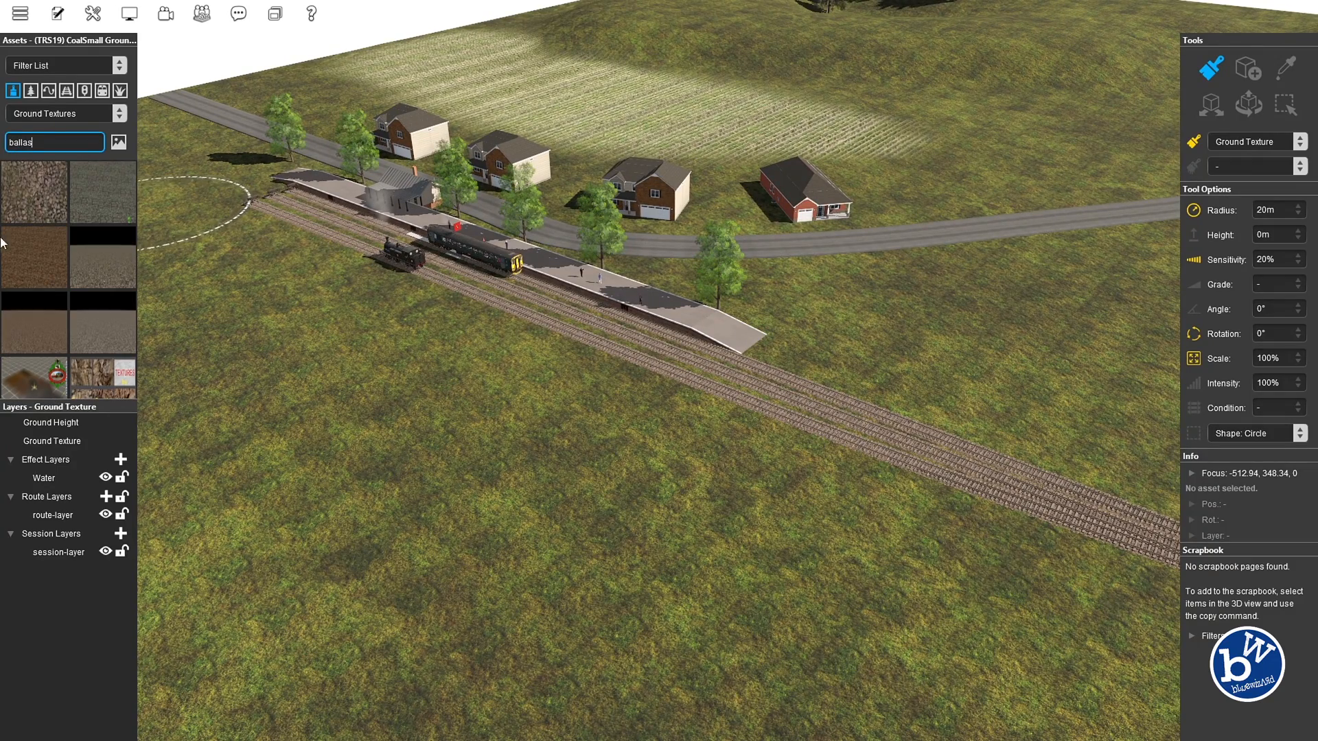
{"action": "left_click", "coordinate": [29, 263]}
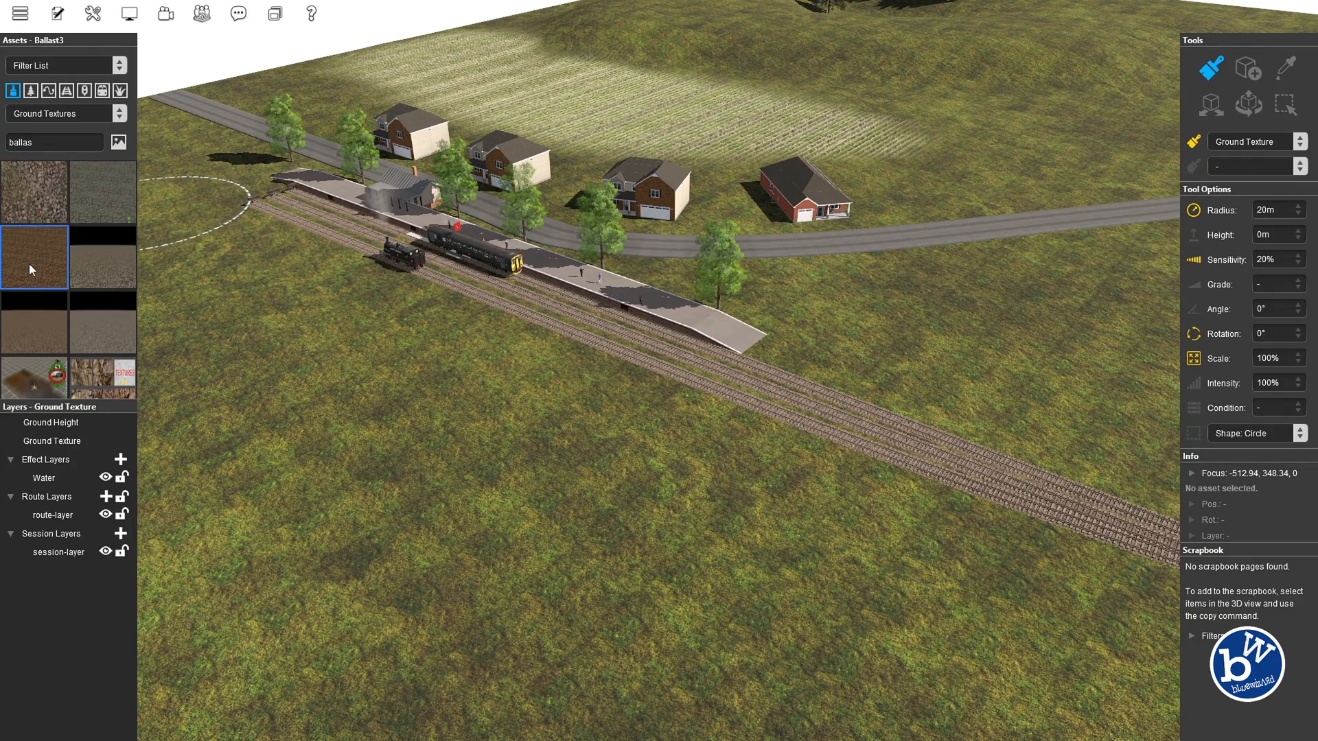
{"action": "left_click", "coordinate": [113, 199]}
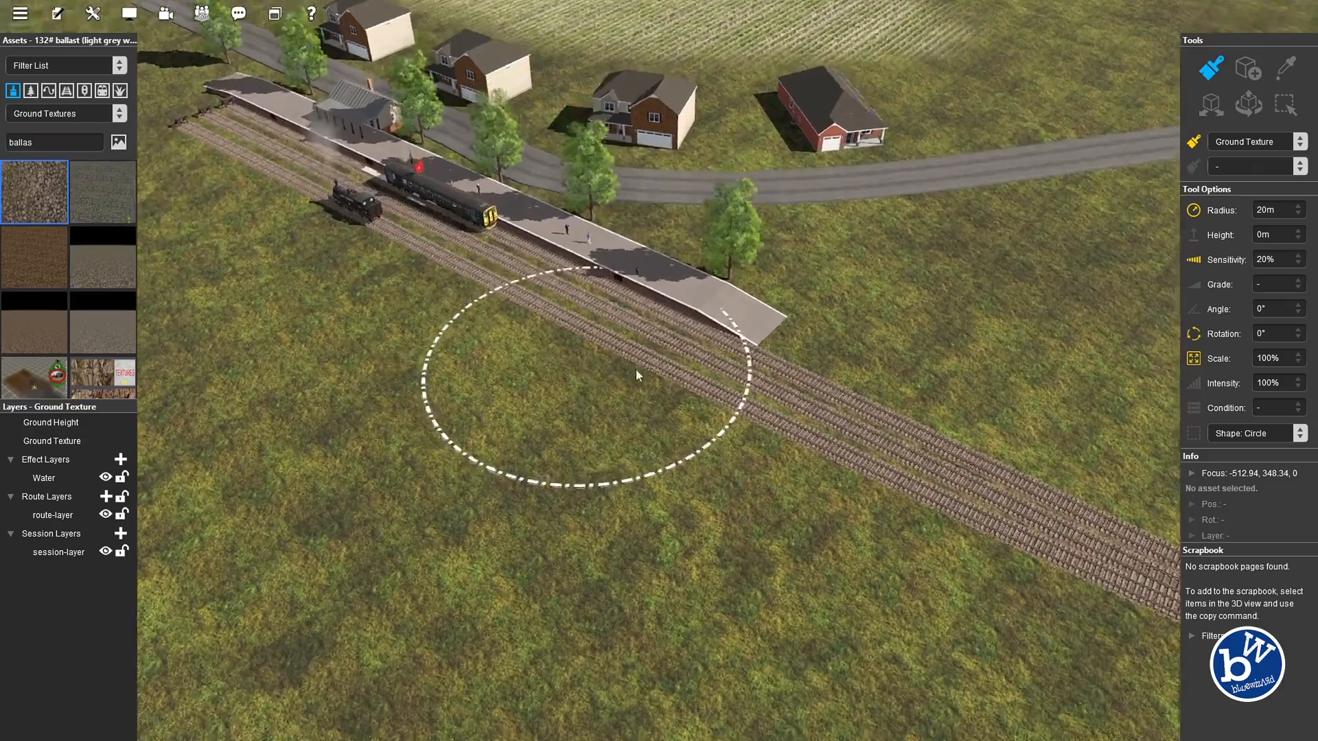
Try painting the 132# ballast texture over the station tracks near the platform ramp with a 5 m brush radius
{"action": "key", "text": "Up"}
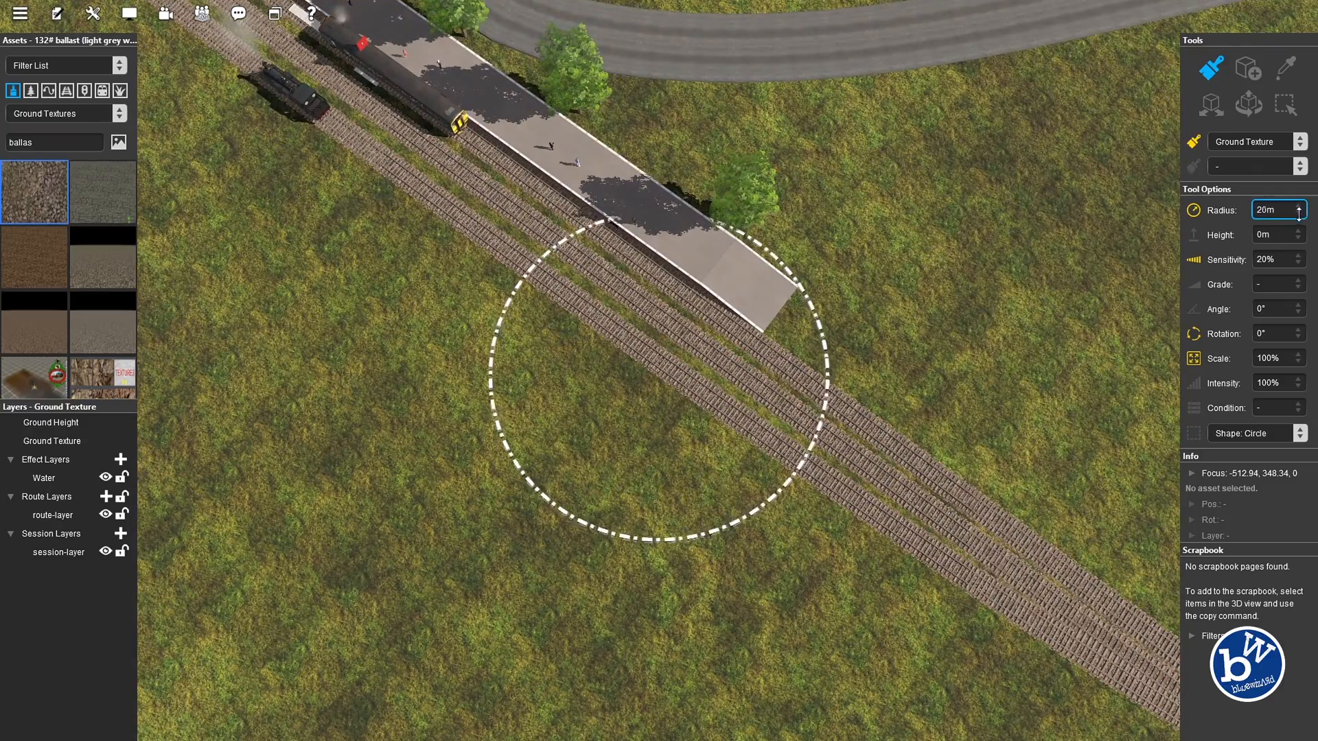
{"action": "scroll", "coordinate": [507, 348], "scroll_direction": "up", "scroll_amount": 5}
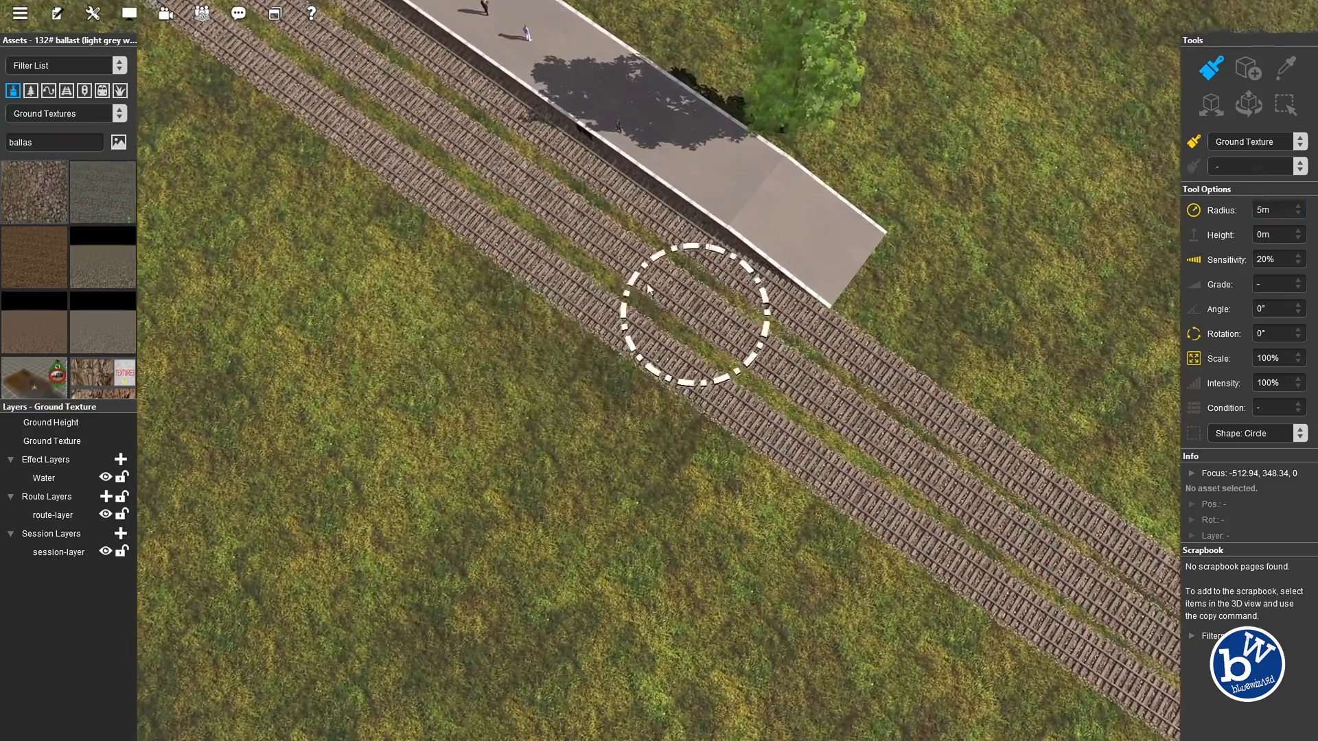
{"action": "key", "text": "Down"}
{"action": "scroll", "coordinate": [610, 299], "scroll_direction": "up", "scroll_amount": 5}
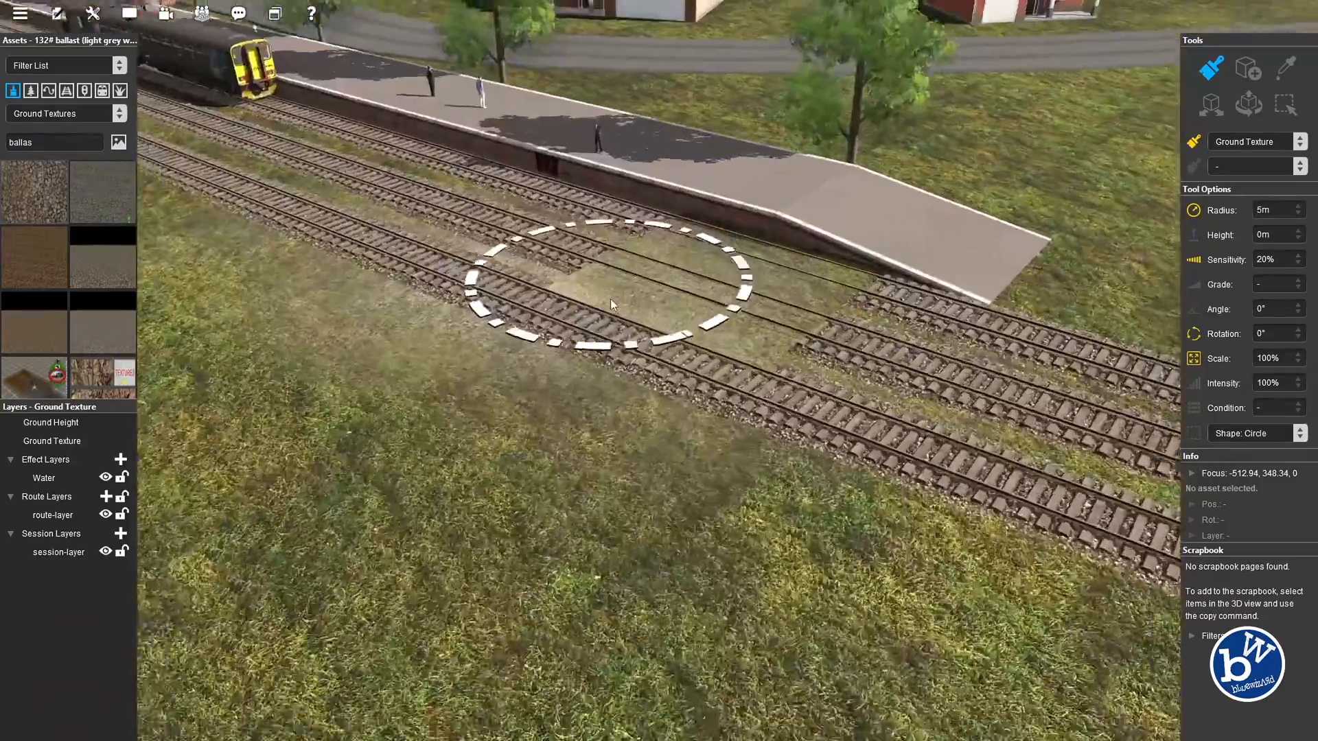
{"action": "key", "text": "Right"}
{"action": "mouse_move", "coordinate": [654, 313]}
{"action": "left_mouse_down"}
{"action": "mouse_move", "coordinate": [747, 159]}
{"action": "mouse_move", "coordinate": [766, 374]}
{"action": "mouse_move", "coordinate": [676, 131]}
{"action": "left_mouse_up"}
{"action": "key", "text": "Right"}
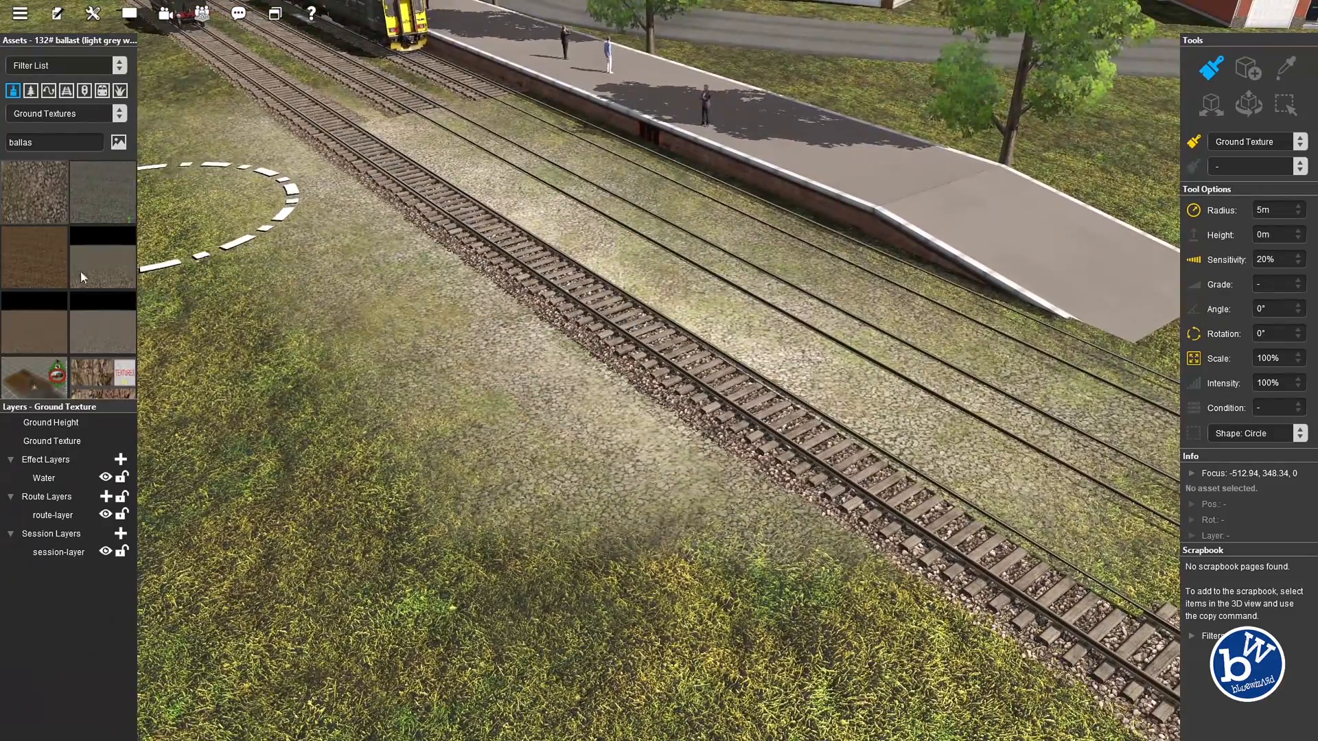
Try the texture named "ballast" on the ground beside the outer station track
{"action": "mouse_move", "coordinate": [720, 382]}
{"action": "left_mouse_down"}
{"action": "mouse_move", "coordinate": [556, 260]}
{"action": "mouse_move", "coordinate": [771, 382]}
{"action": "mouse_move", "coordinate": [458, 309]}
{"action": "mouse_move", "coordinate": [580, 434]}
{"action": "mouse_move", "coordinate": [458, 271]}
{"action": "left_mouse_up"}
{"action": "key", "text": "Up"}
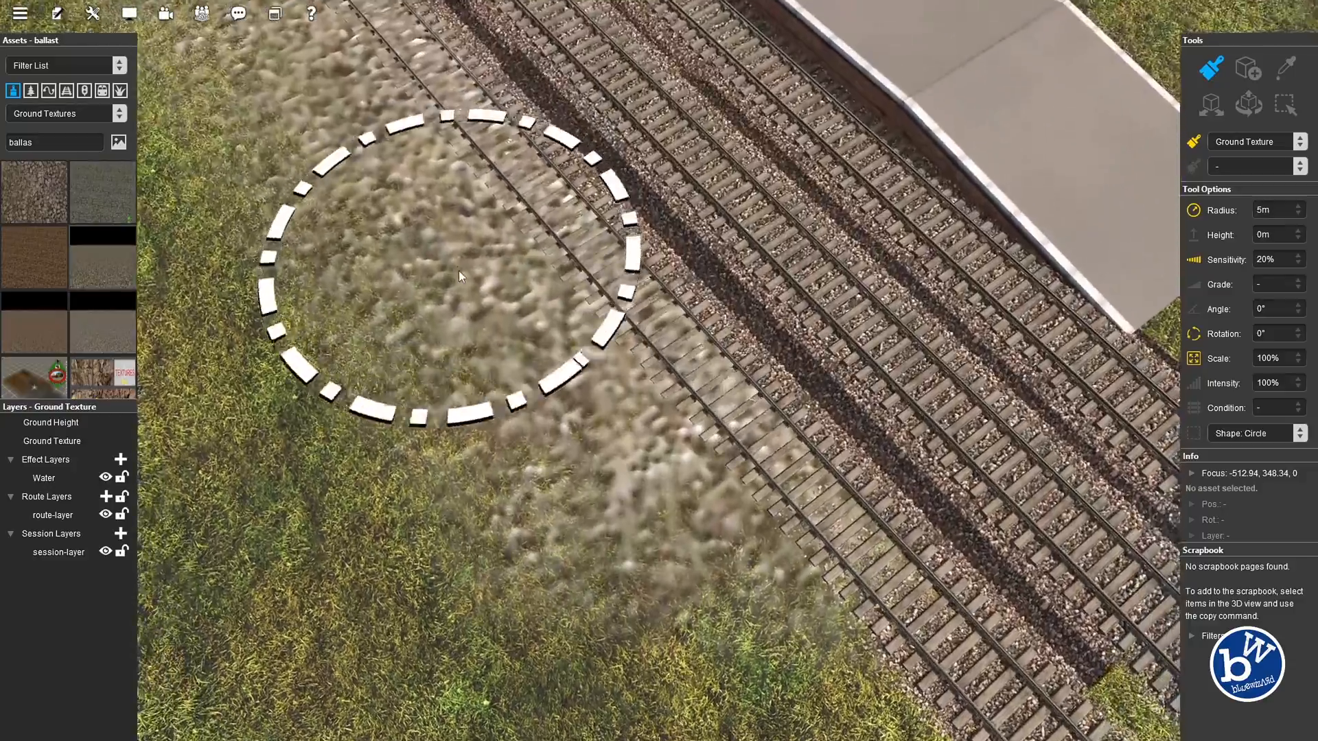
{"action": "scroll", "coordinate": [458, 271], "scroll_direction": "down", "scroll_amount": 3}
{"action": "right_click_drag", "start_coordinate": [519, 332], "coordinate": [432, 372]}
{"action": "mouse_move", "coordinate": [432, 372]}
{"action": "left_mouse_down"}
{"action": "mouse_move", "coordinate": [682, 297]}
{"action": "mouse_move", "coordinate": [400, 256]}
{"action": "mouse_move", "coordinate": [541, 134]}
{"action": "mouse_move", "coordinate": [575, 141]}
{"action": "left_mouse_up"}
{"action": "right_click_drag", "start_coordinate": [662, 306], "coordinate": [662, 306]}
{"action": "right_click_drag", "start_coordinate": [464, 406], "coordinate": [577, 422]}
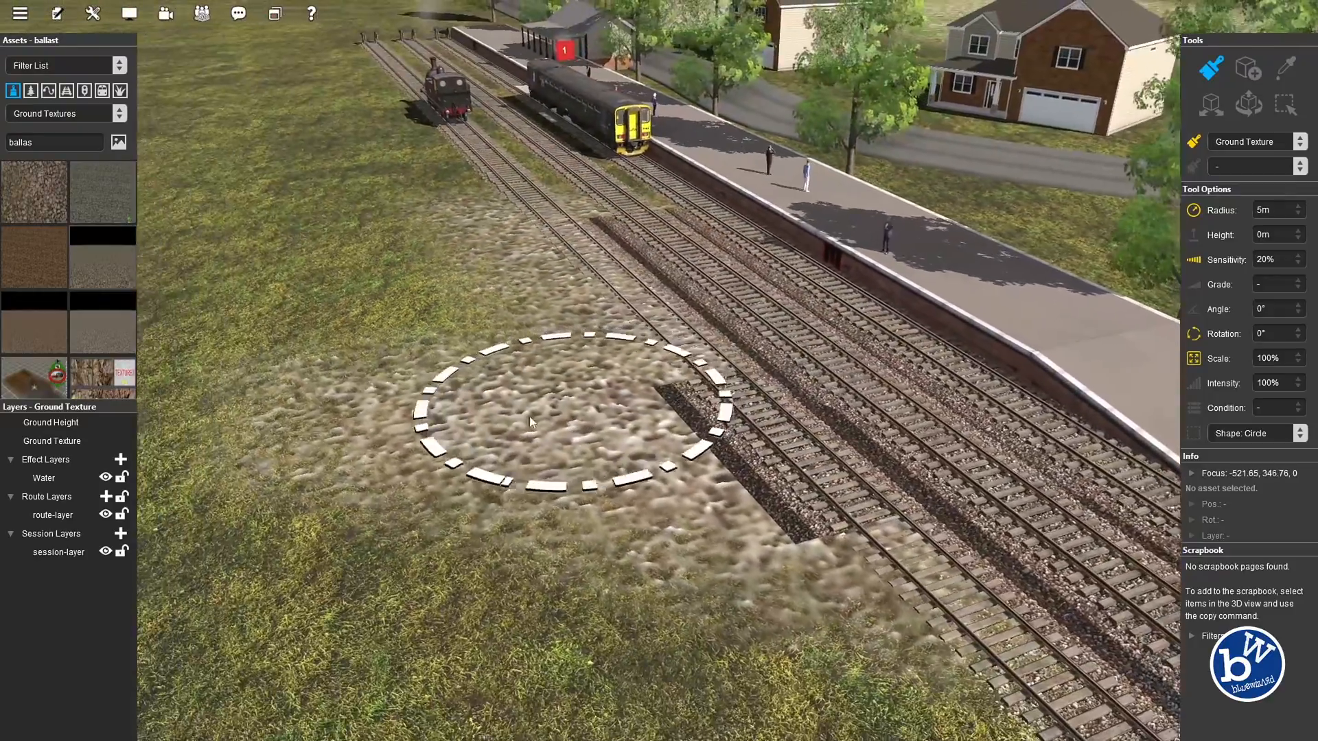
Try the Brown Ballast texture across the station tracks alongside the platform
{"action": "scroll", "coordinate": [56, 339], "scroll_direction": "down", "scroll_amount": 3}
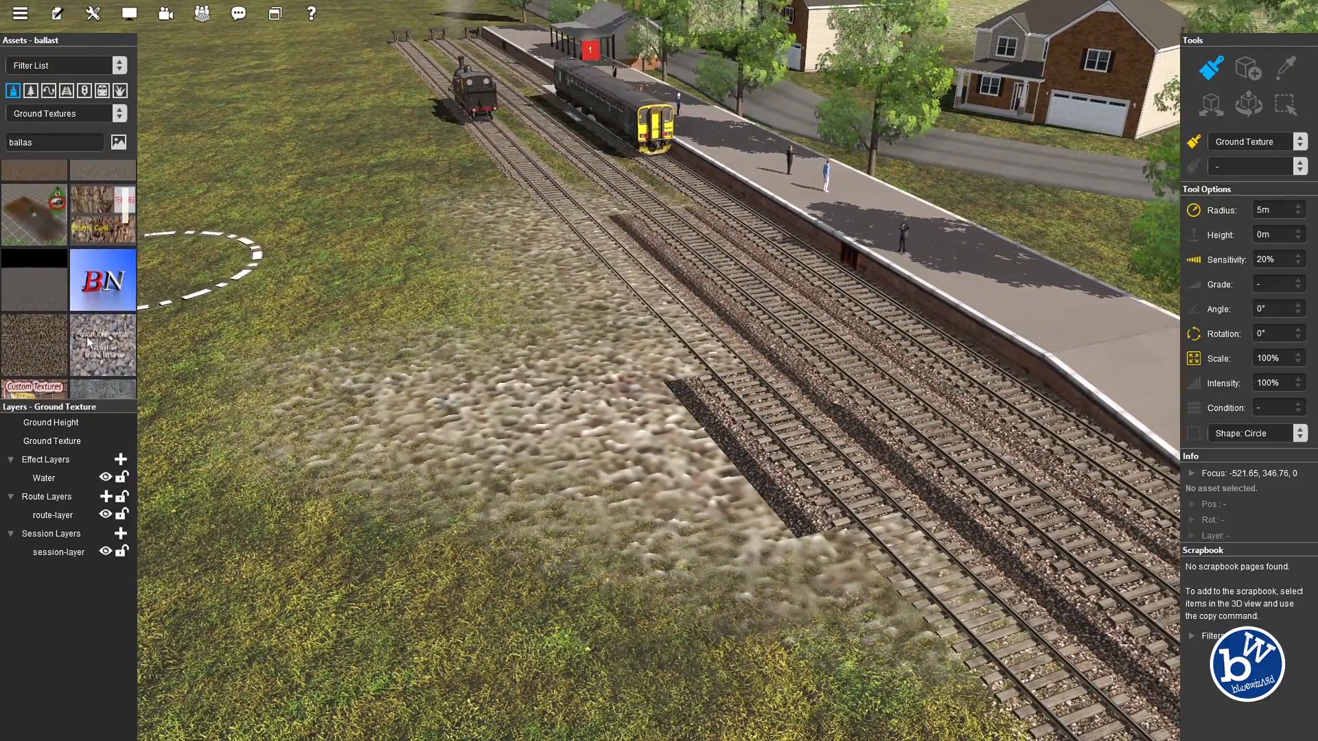
{"action": "left_click", "coordinate": [36, 345]}
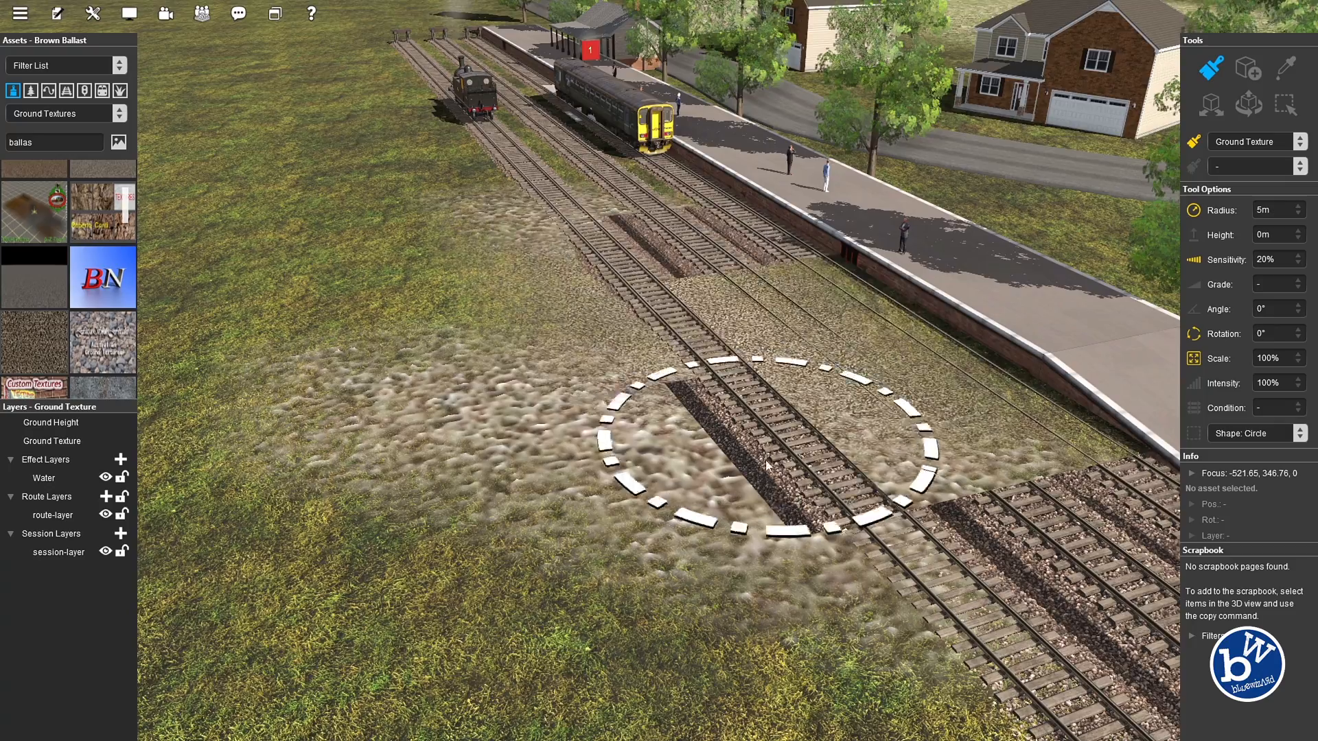
{"action": "scroll", "coordinate": [538, 209], "scroll_direction": "up", "scroll_amount": 3}
{"action": "left_click_drag", "start_coordinate": [538, 209], "coordinate": [758, 222]}
{"action": "mouse_move", "coordinate": [707, 162]}
{"action": "left_mouse_down"}
{"action": "mouse_move", "coordinate": [975, 343]}
{"action": "mouse_move", "coordinate": [1097, 221]}
{"action": "left_mouse_up"}
Enlarge the brush radius to 11 m and try covering the station track area around the trains with Brown Ballast
{"action": "left_click_drag", "start_coordinate": [1299, 211], "coordinate": [1299, 196]}
{"action": "mouse_move", "coordinate": [810, 247]}
{"action": "left_mouse_down"}
{"action": "mouse_move", "coordinate": [661, 306]}
{"action": "mouse_move", "coordinate": [751, 398]}
{"action": "left_mouse_up"}
{"action": "mouse_move", "coordinate": [783, 520]}
{"action": "left_mouse_down"}
{"action": "mouse_move", "coordinate": [645, 382]}
{"action": "mouse_move", "coordinate": [825, 431]}
{"action": "mouse_move", "coordinate": [1059, 282]}
{"action": "mouse_move", "coordinate": [279, 297]}
{"action": "mouse_move", "coordinate": [529, 317]}
{"action": "mouse_move", "coordinate": [432, 178]}
{"action": "mouse_move", "coordinate": [605, 259]}
{"action": "mouse_move", "coordinate": [467, 165]}
{"action": "mouse_move", "coordinate": [516, 301]}
{"action": "left_mouse_up"}
{"action": "key", "text": "Right"}
{"action": "key", "text": "Left"}
{"action": "key", "text": "Down"}
{"action": "mouse_move", "coordinate": [483, 215]}
{"action": "left_mouse_down"}
{"action": "mouse_move", "coordinate": [665, 243]}
{"action": "mouse_move", "coordinate": [638, 295]}
{"action": "mouse_move", "coordinate": [174, 344]}
{"action": "left_mouse_up"}
{"action": "key", "text": "w"}
{"action": "key", "text": "Right"}
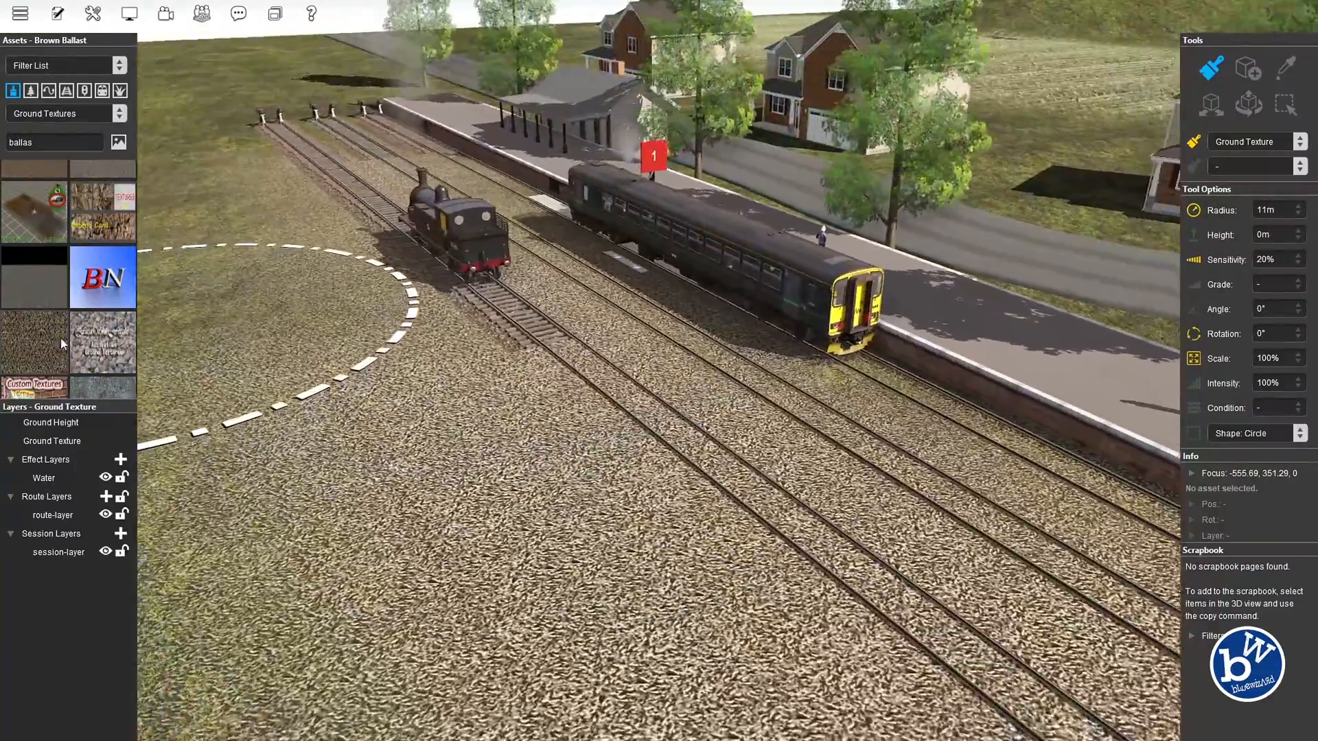
Paint the ground around the steam locomotive and railcar with the PBR Ballast 3 texture
{"action": "scroll", "coordinate": [61, 339], "scroll_direction": "down", "scroll_amount": 6}
{"action": "left_click", "coordinate": [35, 302]}
{"action": "mouse_move", "coordinate": [571, 375]}
{"action": "left_mouse_down"}
{"action": "mouse_move", "coordinate": [563, 334]}
{"action": "mouse_move", "coordinate": [803, 453]}
{"action": "mouse_move", "coordinate": [302, 152]}
{"action": "mouse_move", "coordinate": [433, 279]}
{"action": "left_mouse_up"}
{"action": "key", "text": "Up"}
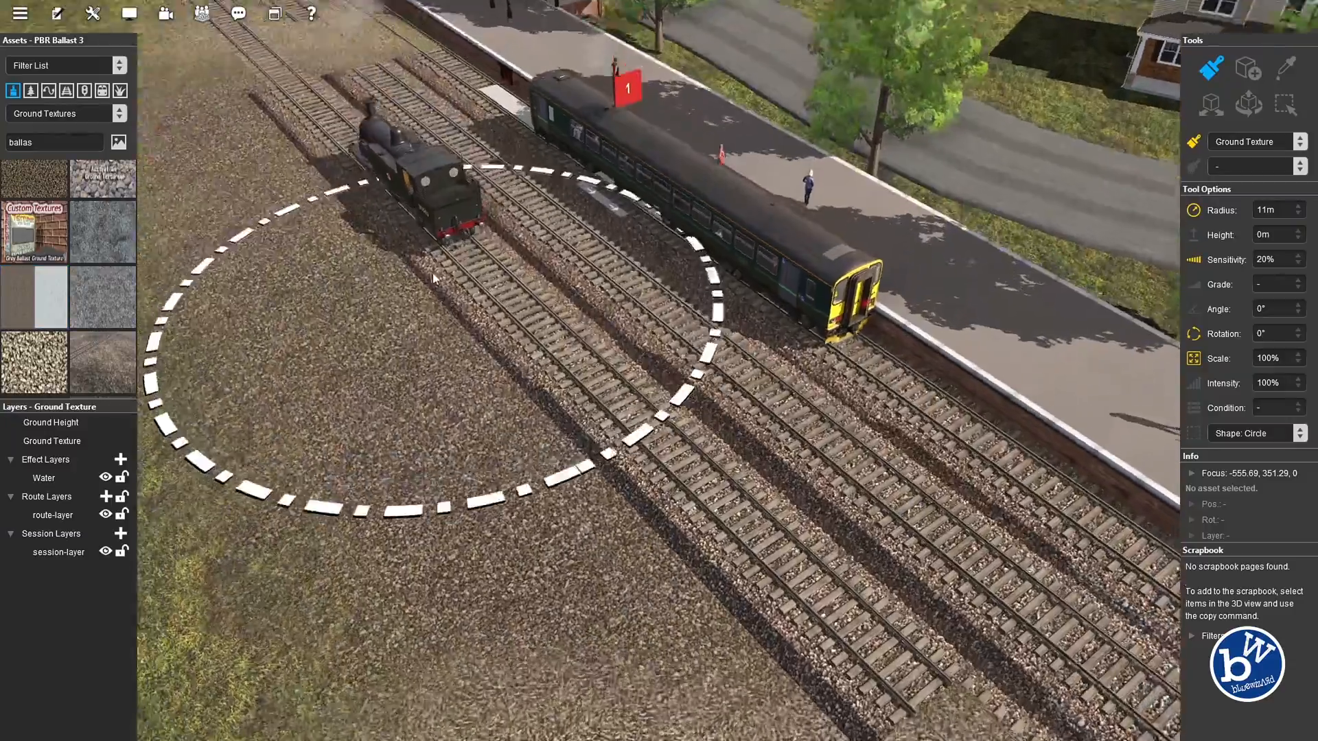
Set the brush radius to 8 m and extend PBR Ballast 3 along the tracks past the end of the platform
{"action": "key", "text": "Left"}
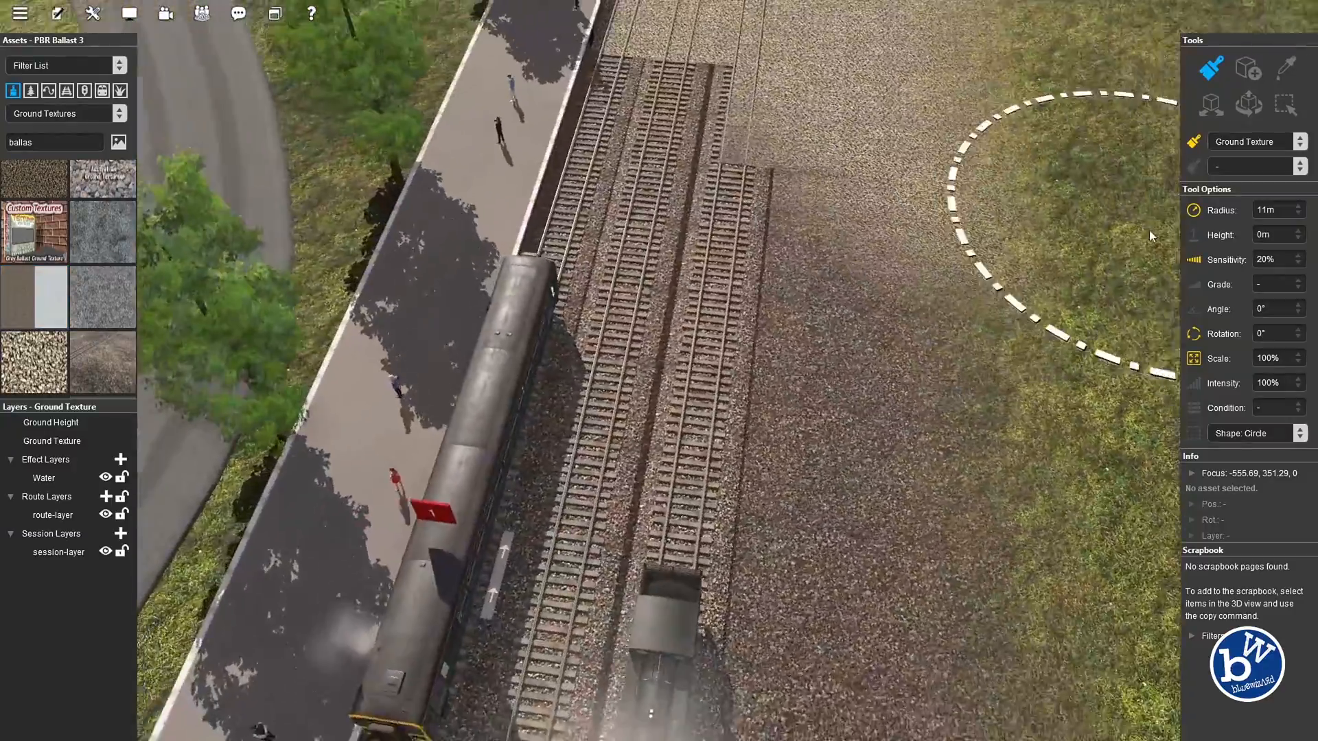
{"action": "left_click_drag", "start_coordinate": [1297, 208], "coordinate": [1298, 212]}
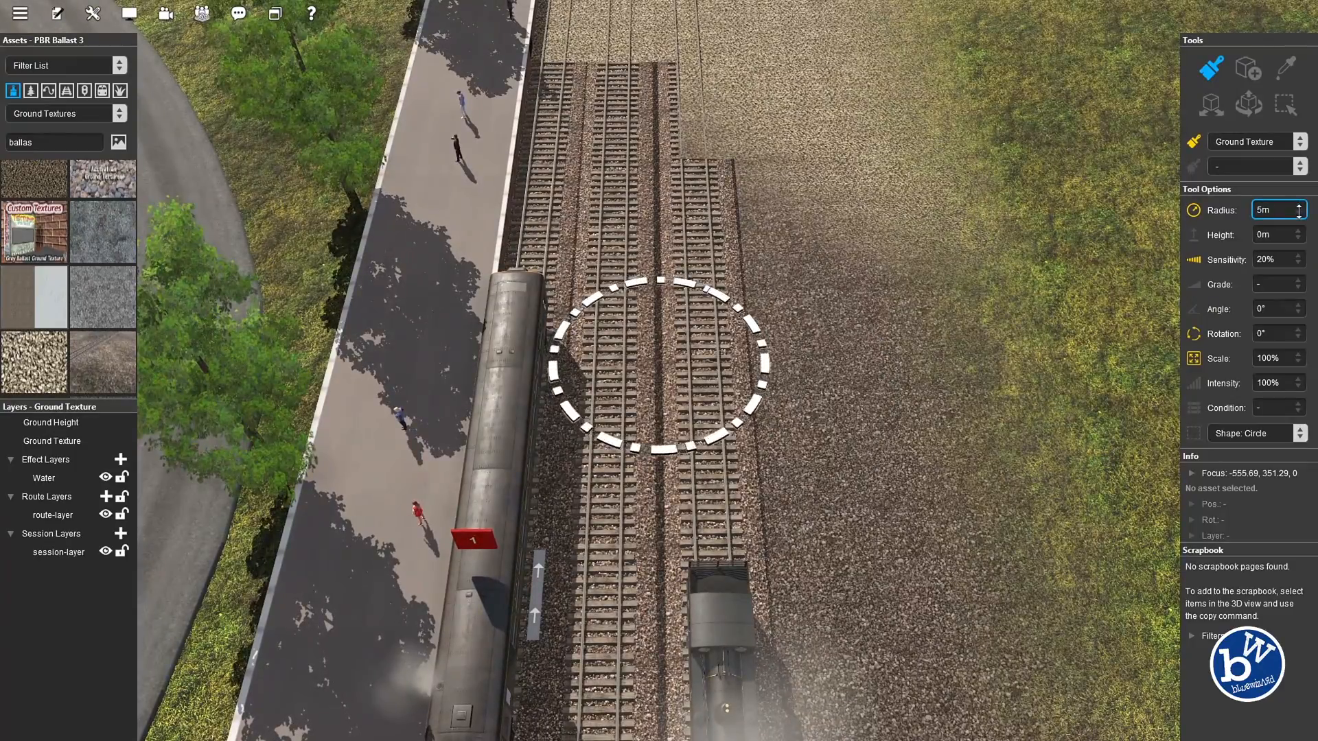
{"action": "right_click", "coordinate": [640, 138]}
{"action": "mouse_move", "coordinate": [676, 154]}
{"action": "left_mouse_down"}
{"action": "mouse_move", "coordinate": [729, 360]}
{"action": "mouse_move", "coordinate": [813, 173]}
{"action": "mouse_move", "coordinate": [569, 150]}
{"action": "left_mouse_up"}
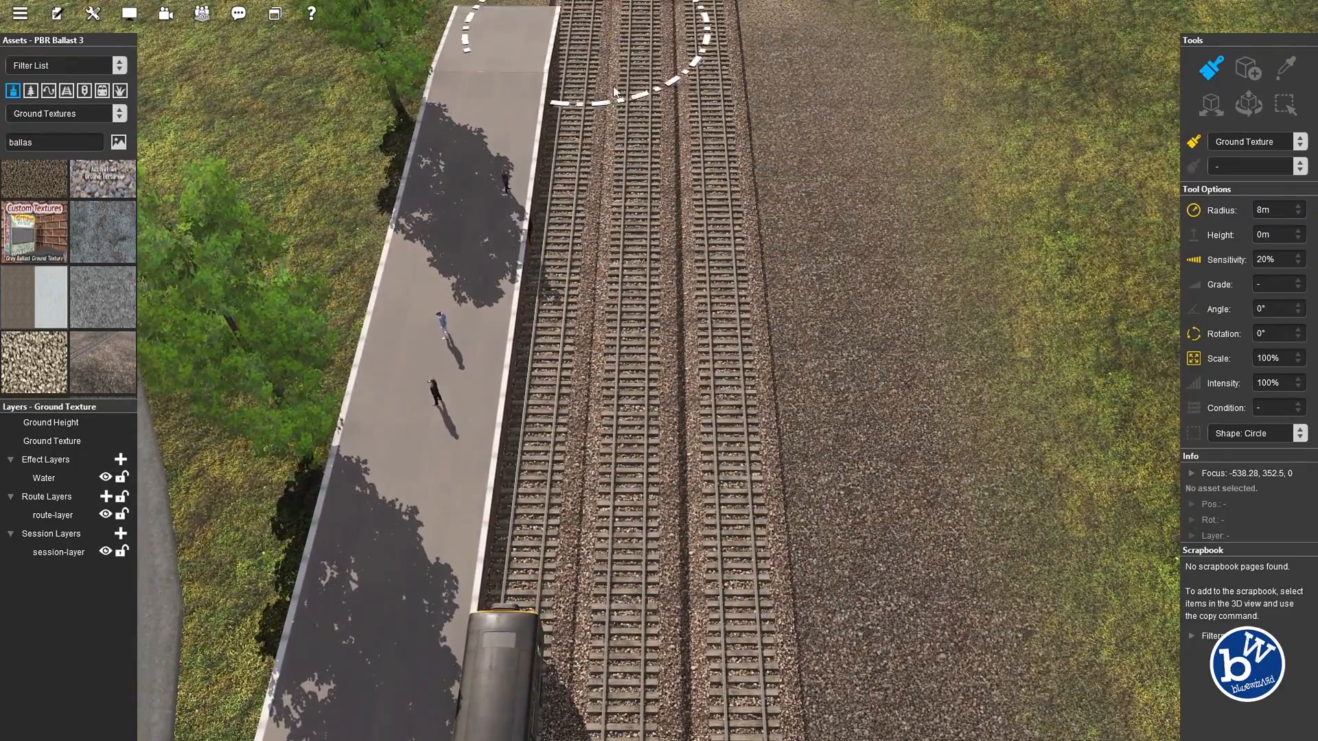
{"action": "right_click", "coordinate": [607, 51]}
{"action": "mouse_move", "coordinate": [641, 113]}
{"action": "left_mouse_down"}
{"action": "mouse_move", "coordinate": [689, 163]}
{"action": "mouse_move", "coordinate": [759, 186]}
{"action": "mouse_move", "coordinate": [674, 215]}
{"action": "mouse_move", "coordinate": [624, 197]}
{"action": "left_mouse_up"}
{"action": "right_click", "coordinate": [827, 302]}
{"action": "key", "text": "Right"}
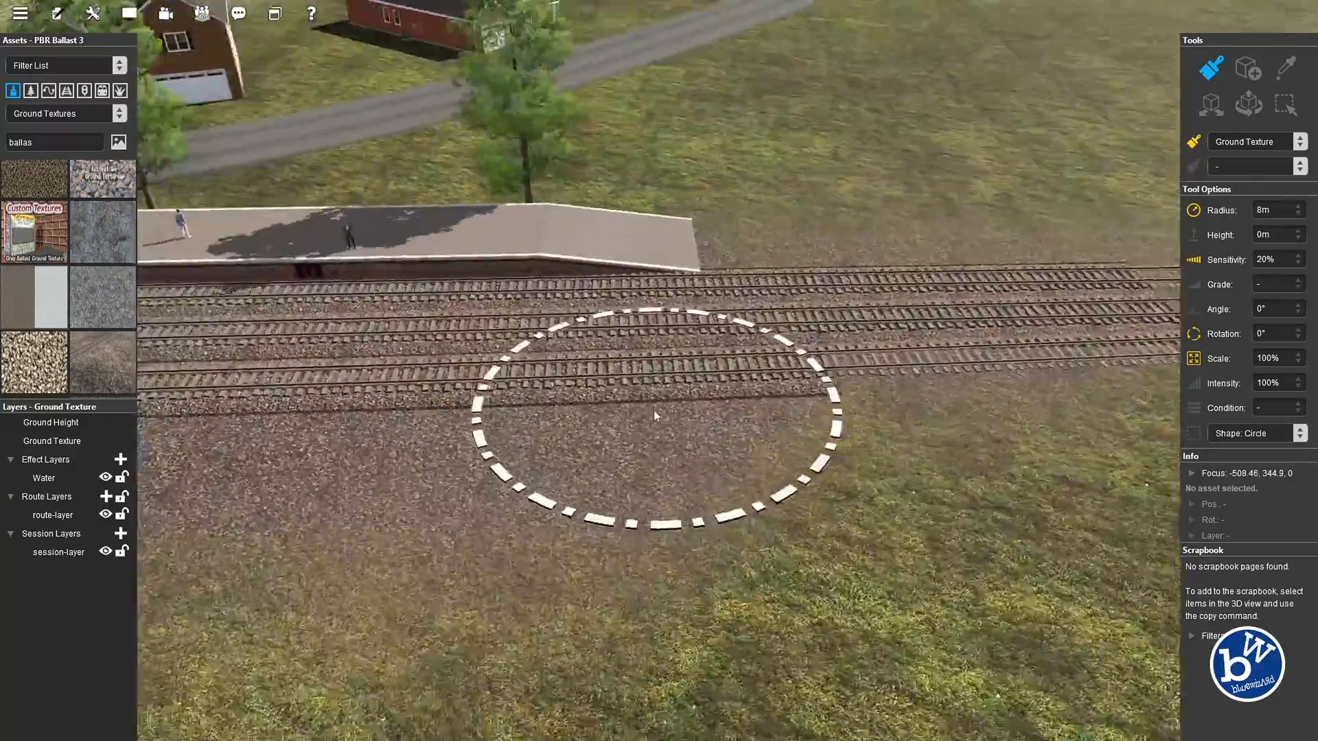
Raise the brush sensitivity to 74% and continue PBR Ballast 3 along the railway line up to the river bridge
{"action": "key", "text": "Down"}
{"action": "key", "text": "Up"}
{"action": "key", "text": "Left"}
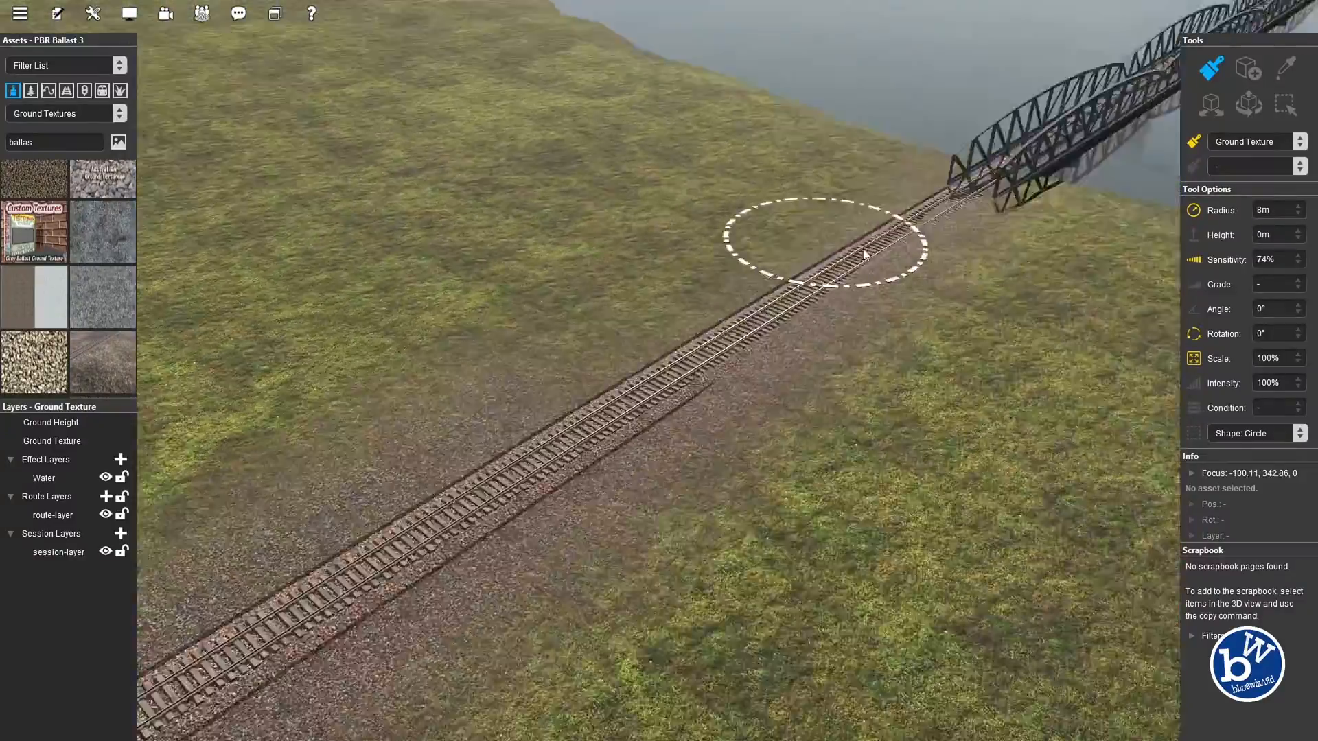
{"action": "key", "text": "Left"}
{"action": "key", "text": "Down"}
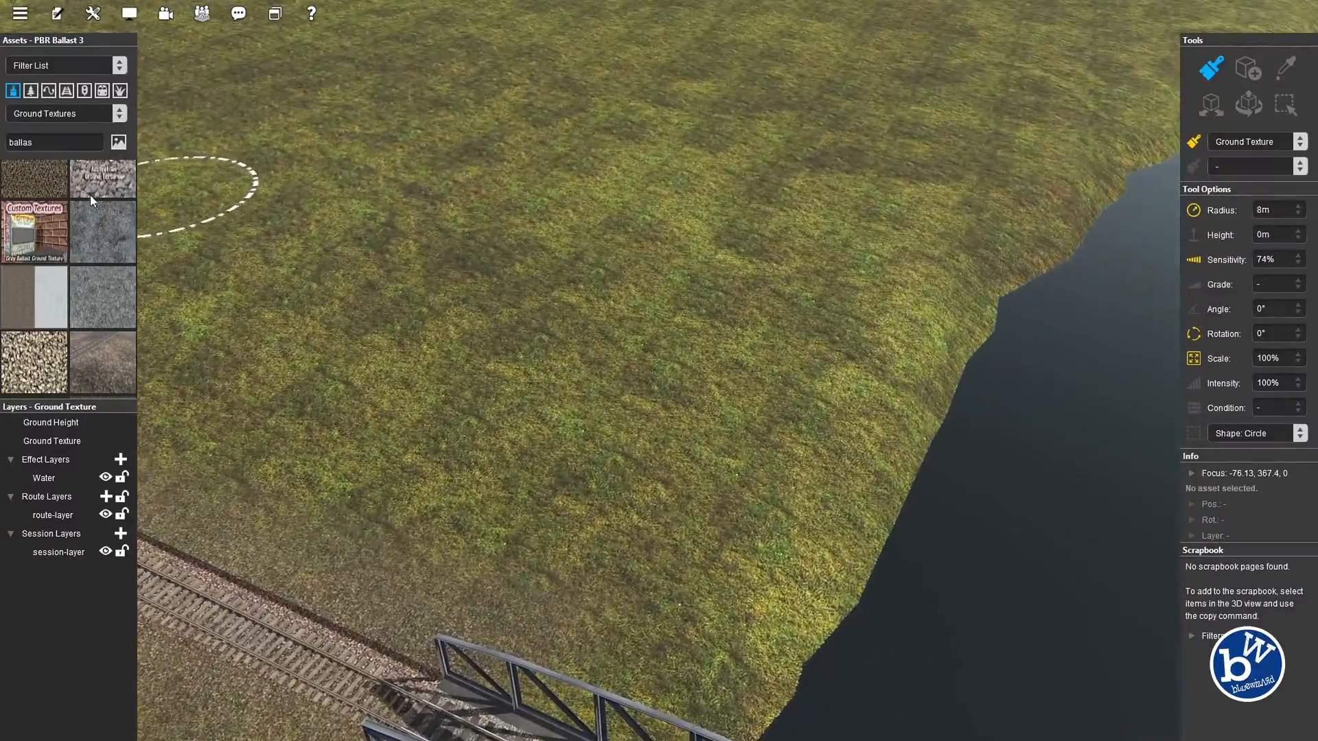
Paint rocks on the riverbank beside the bridge with the FSF-AU Ballast 01 texture
{"action": "left_click", "coordinate": [89, 189]}
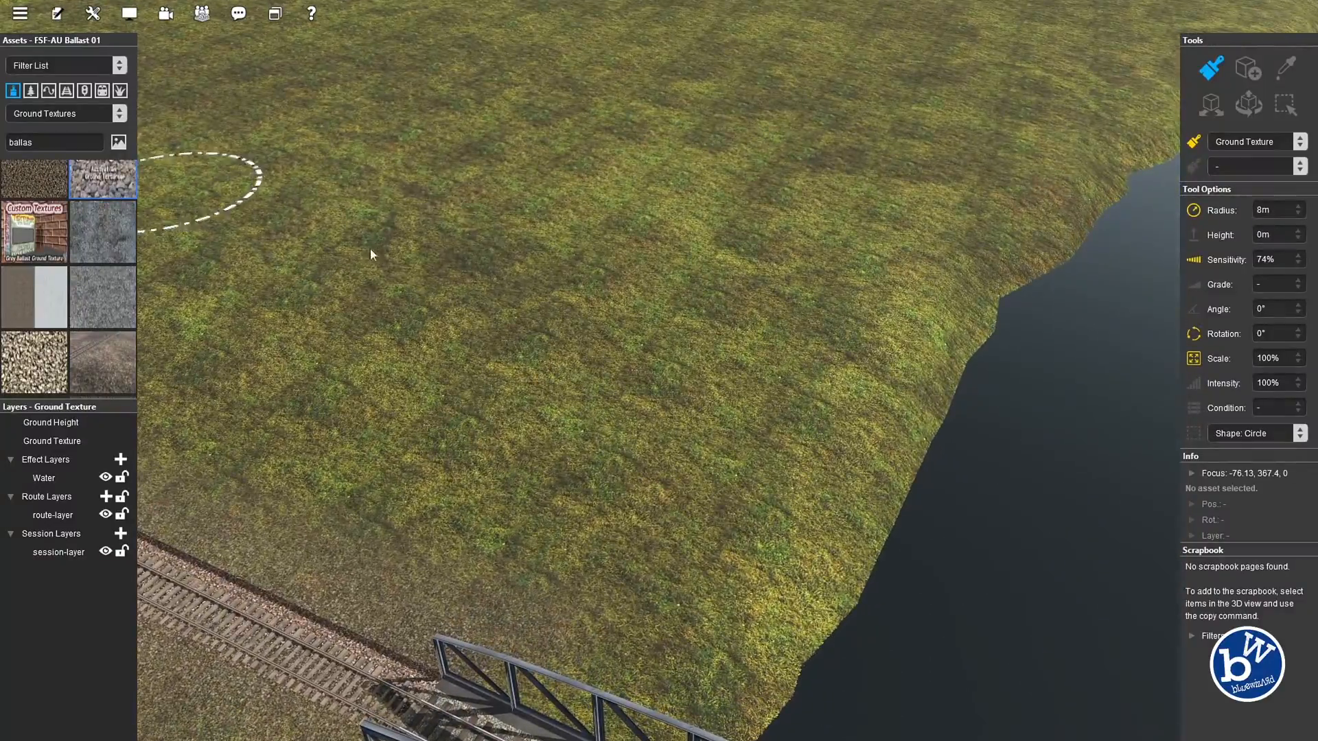
{"action": "mouse_move", "coordinate": [789, 488]}
{"action": "left_mouse_down"}
{"action": "mouse_move", "coordinate": [939, 360]}
{"action": "mouse_move", "coordinate": [887, 294]}
{"action": "left_mouse_up"}
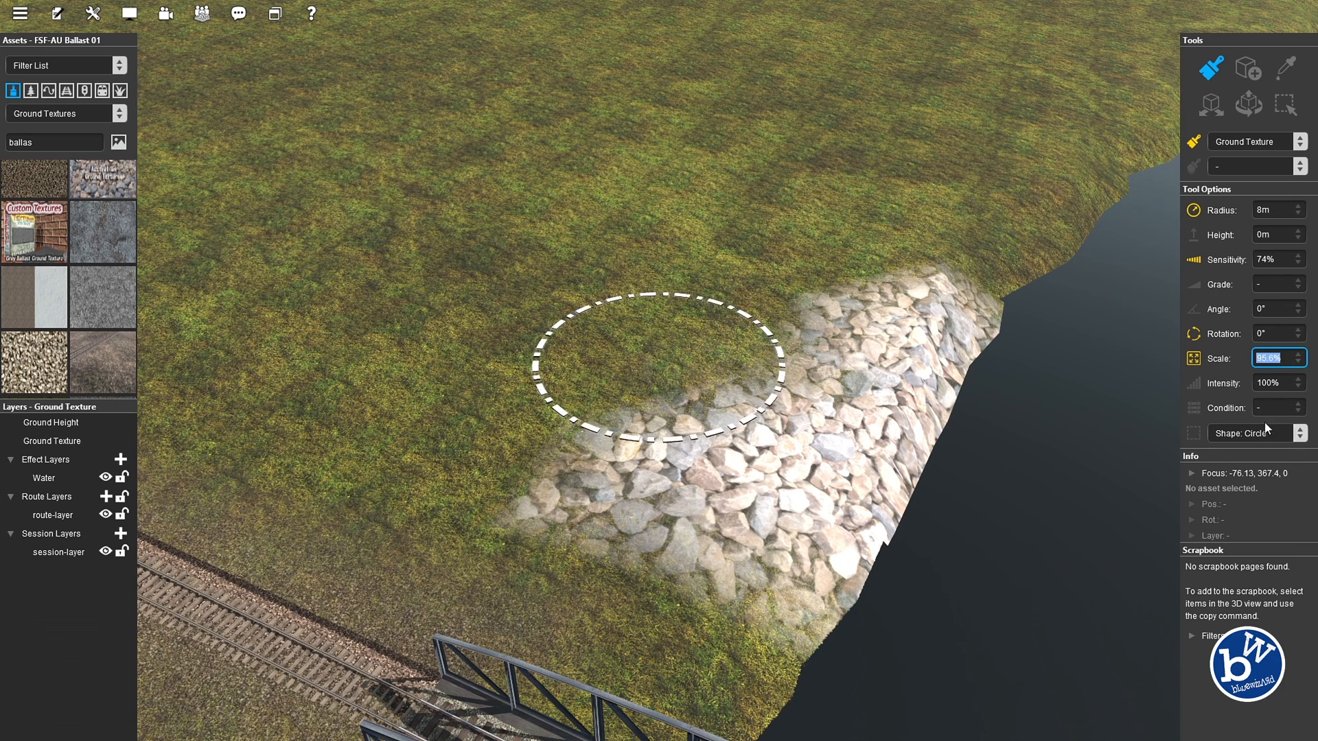
{"action": "left_click_drag", "start_coordinate": [738, 540], "coordinate": [826, 418]}
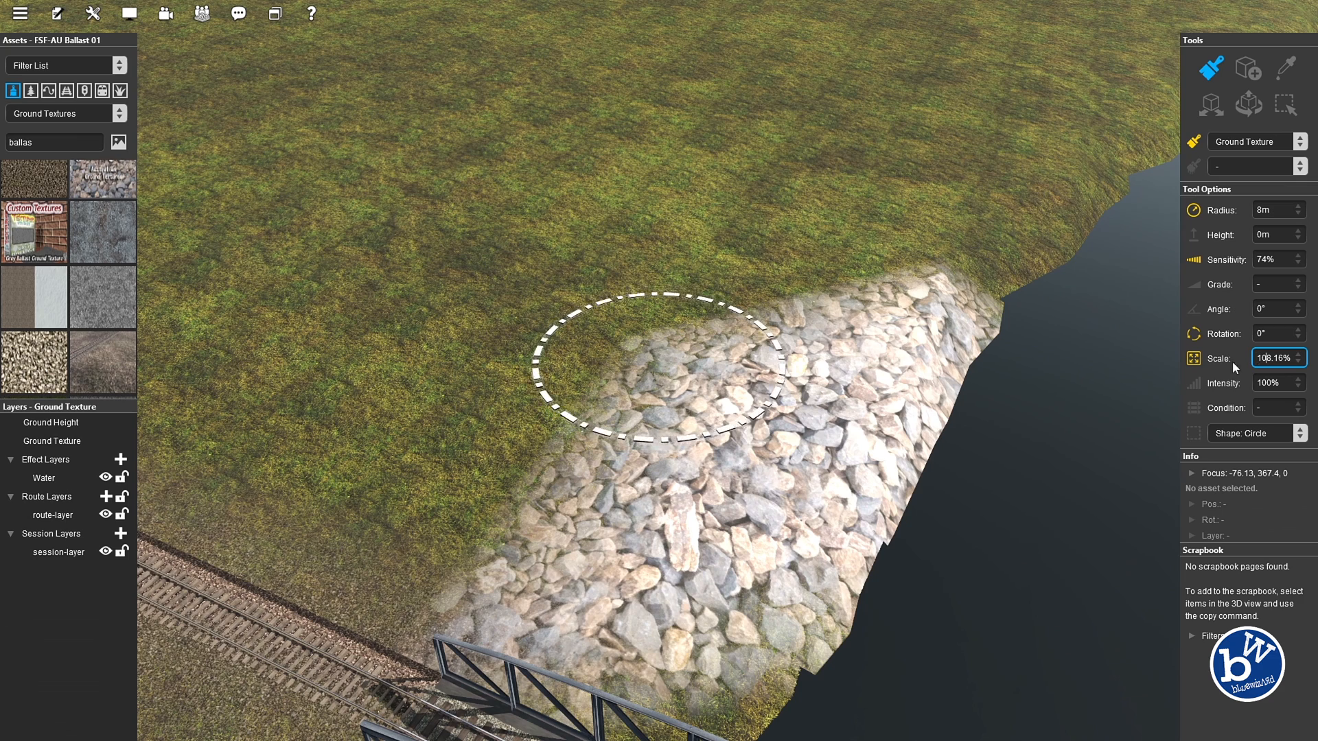
Reduce the texture scale to 10% and the sensitivity to 29%, and paint FSF-AU Ballast 01 along the riverbank
{"action": "left_click_drag", "start_coordinate": [1233, 361], "coordinate": [1181, 370]}
{"action": "left_click", "coordinate": [1262, 358]}
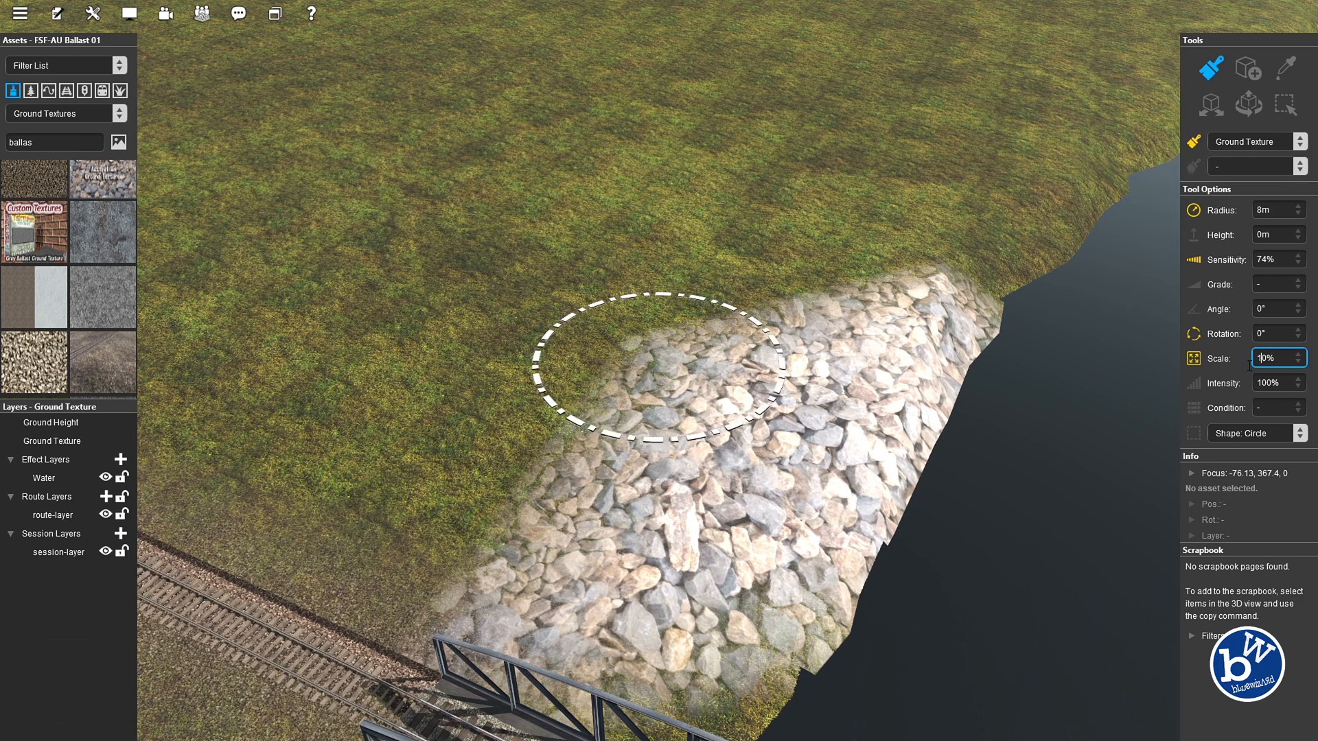
{"action": "mouse_move", "coordinate": [911, 447]}
{"action": "left_mouse_down"}
{"action": "mouse_move", "coordinate": [818, 413]}
{"action": "mouse_move", "coordinate": [981, 372]}
{"action": "mouse_move", "coordinate": [637, 491]}
{"action": "mouse_move", "coordinate": [942, 261]}
{"action": "left_mouse_up"}
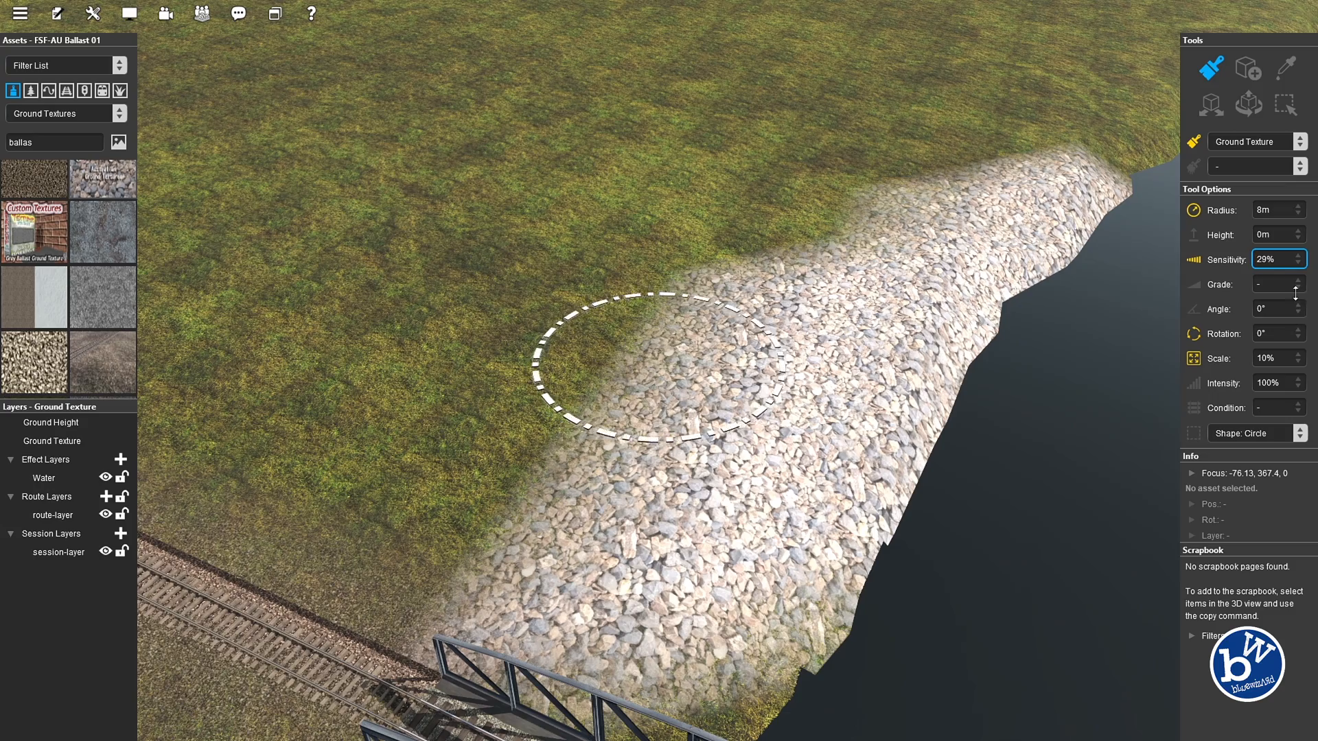
{"action": "left_click_drag", "start_coordinate": [504, 450], "coordinate": [1057, 237]}
{"action": "right_click", "coordinate": [1074, 254]}
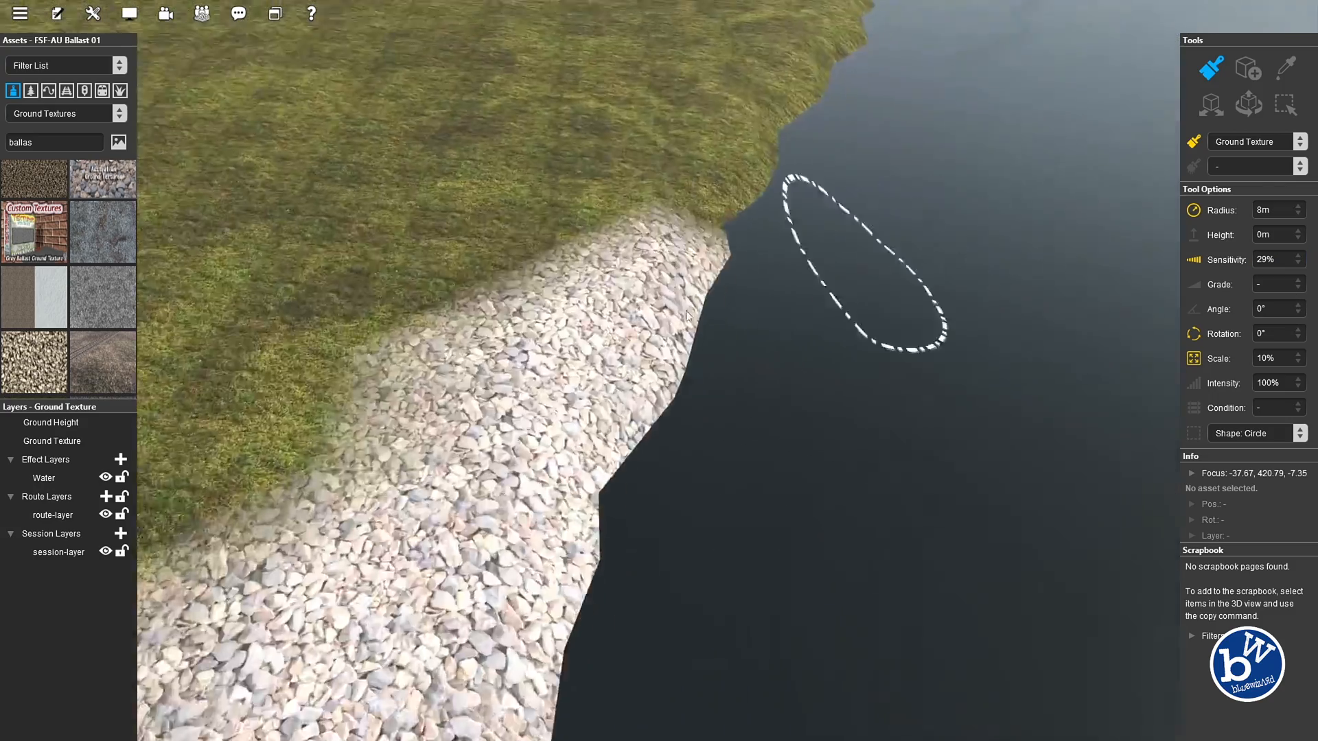
{"action": "mouse_move", "coordinate": [677, 152]}
{"action": "left_mouse_down"}
{"action": "mouse_move", "coordinate": [661, 246]}
{"action": "mouse_move", "coordinate": [764, 94]}
{"action": "left_mouse_up"}
Blend patches of the Protrack F ballast texture into the rocky riverbank beside the bridge
{"action": "mouse_move", "coordinate": [763, 94]}
{"action": "right_mouse_down"}
{"action": "mouse_move", "coordinate": [647, 406]}
{"action": "mouse_move", "coordinate": [536, 422]}
{"action": "mouse_move", "coordinate": [451, 351]}
{"action": "mouse_move", "coordinate": [121, 232]}
{"action": "mouse_move", "coordinate": [109, 306]}
{"action": "right_mouse_up"}
{"action": "left_click", "coordinate": [109, 307]}
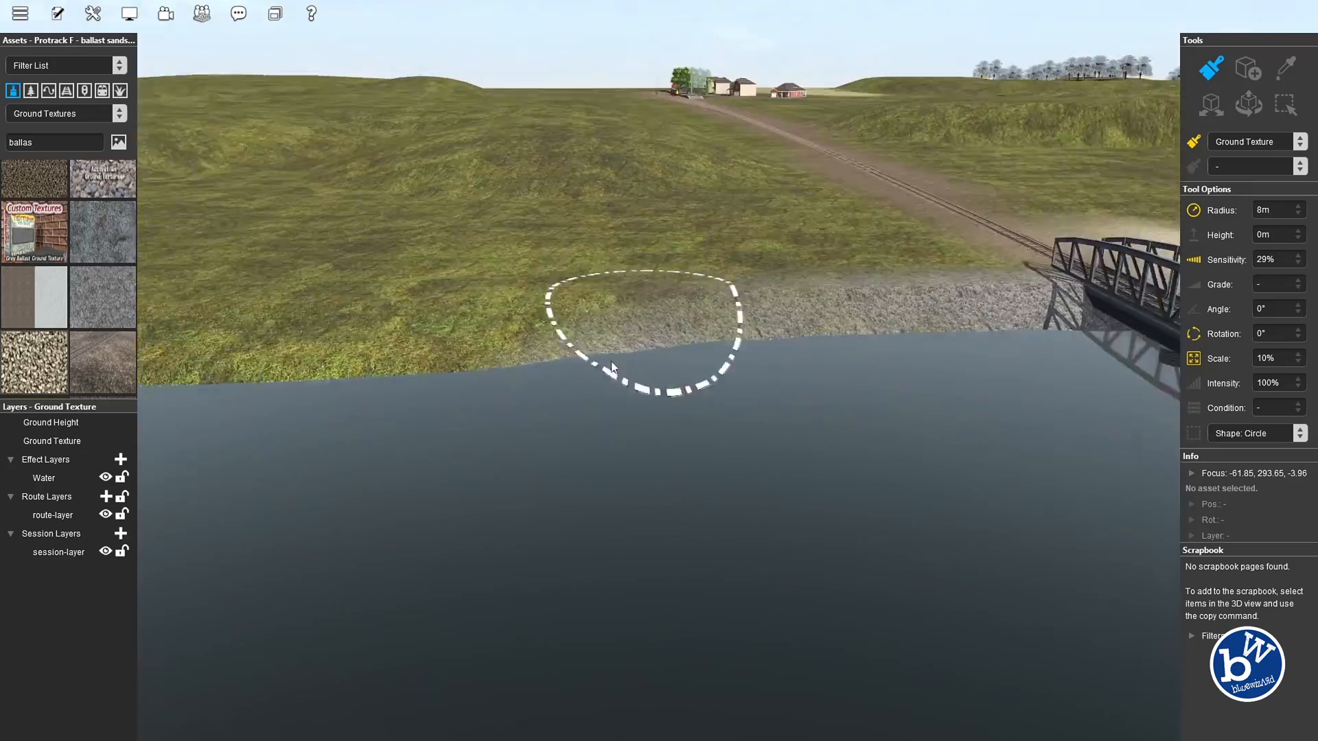
{"action": "right_click_drag", "start_coordinate": [610, 361], "coordinate": [587, 296]}
{"action": "key", "text": "Left"}
{"action": "key", "text": "Up"}
{"action": "right_click", "coordinate": [598, 241]}
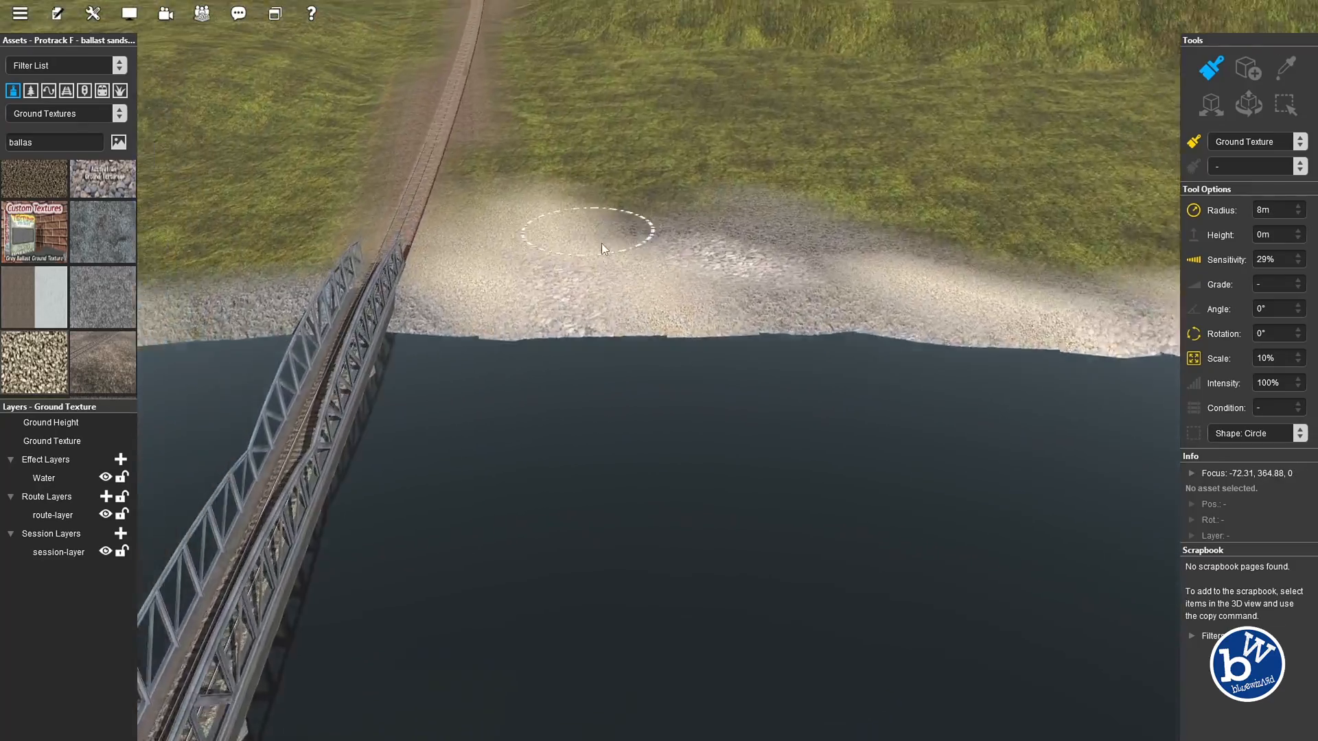
Paint the SAM Ballast - 6 texture along the transition between the riverbank stones and the grass
{"action": "scroll", "coordinate": [91, 313], "scroll_direction": "down", "scroll_amount": 3}
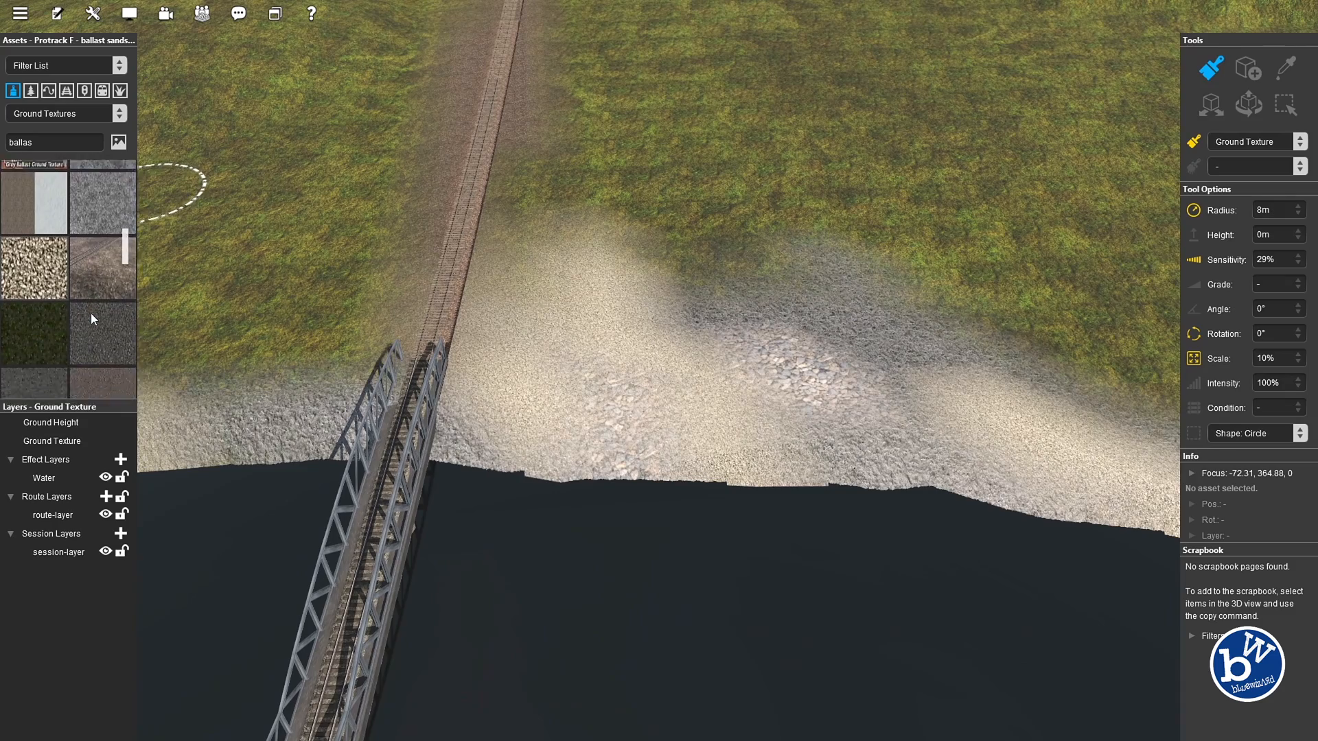
{"action": "left_click", "coordinate": [39, 213]}
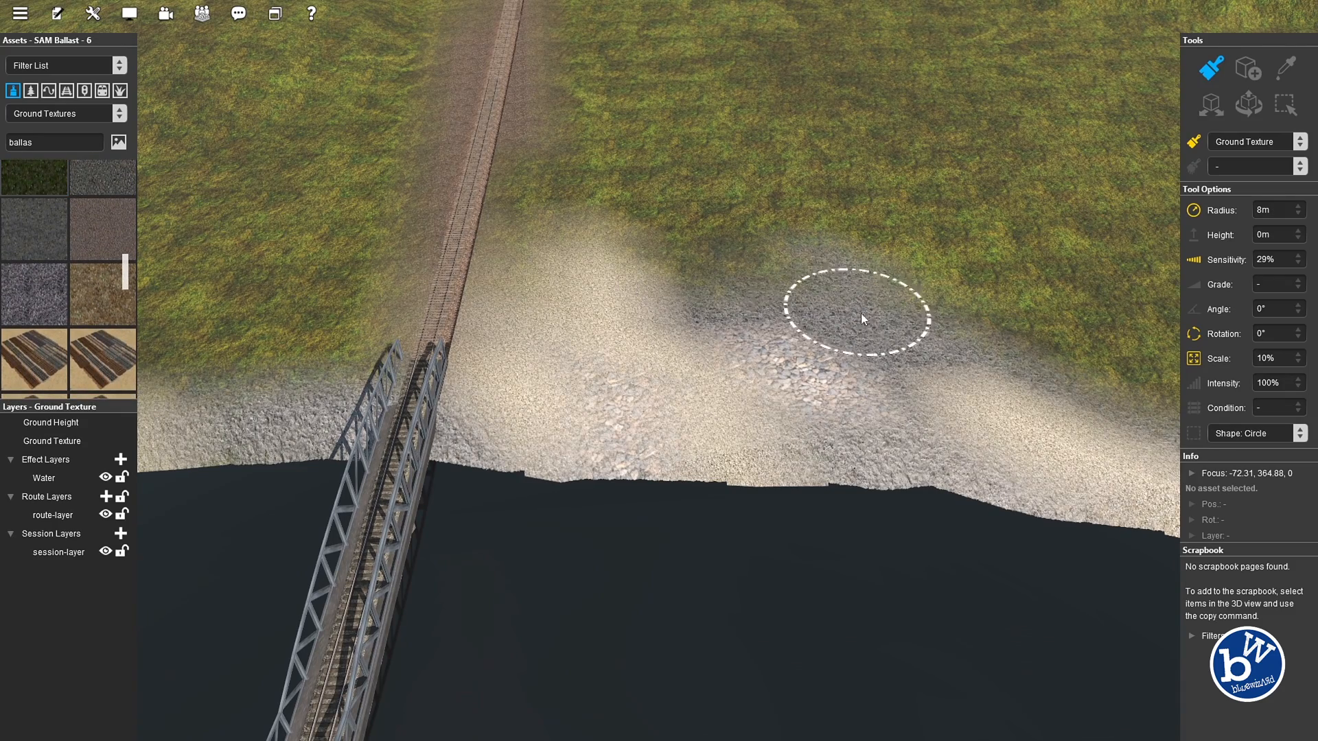
{"action": "left_click_drag", "start_coordinate": [656, 364], "coordinate": [820, 275]}
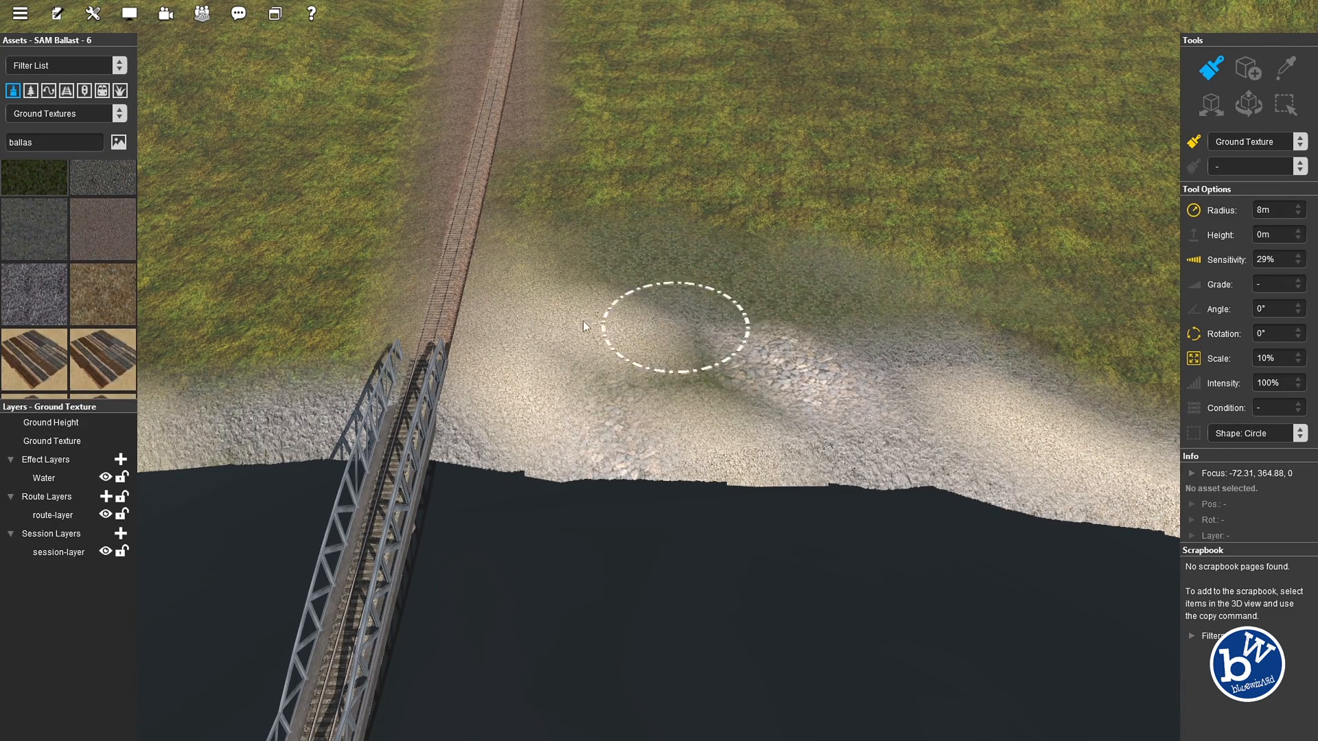
{"action": "key", "text": "Left"}
{"action": "right_click_drag", "start_coordinate": [833, 298], "coordinate": [851, 232]}
{"action": "mouse_move", "coordinate": [851, 232]}
{"action": "left_mouse_down"}
{"action": "mouse_move", "coordinate": [644, 311]}
{"action": "mouse_move", "coordinate": [817, 285]}
{"action": "mouse_move", "coordinate": [623, 208]}
{"action": "left_mouse_up"}
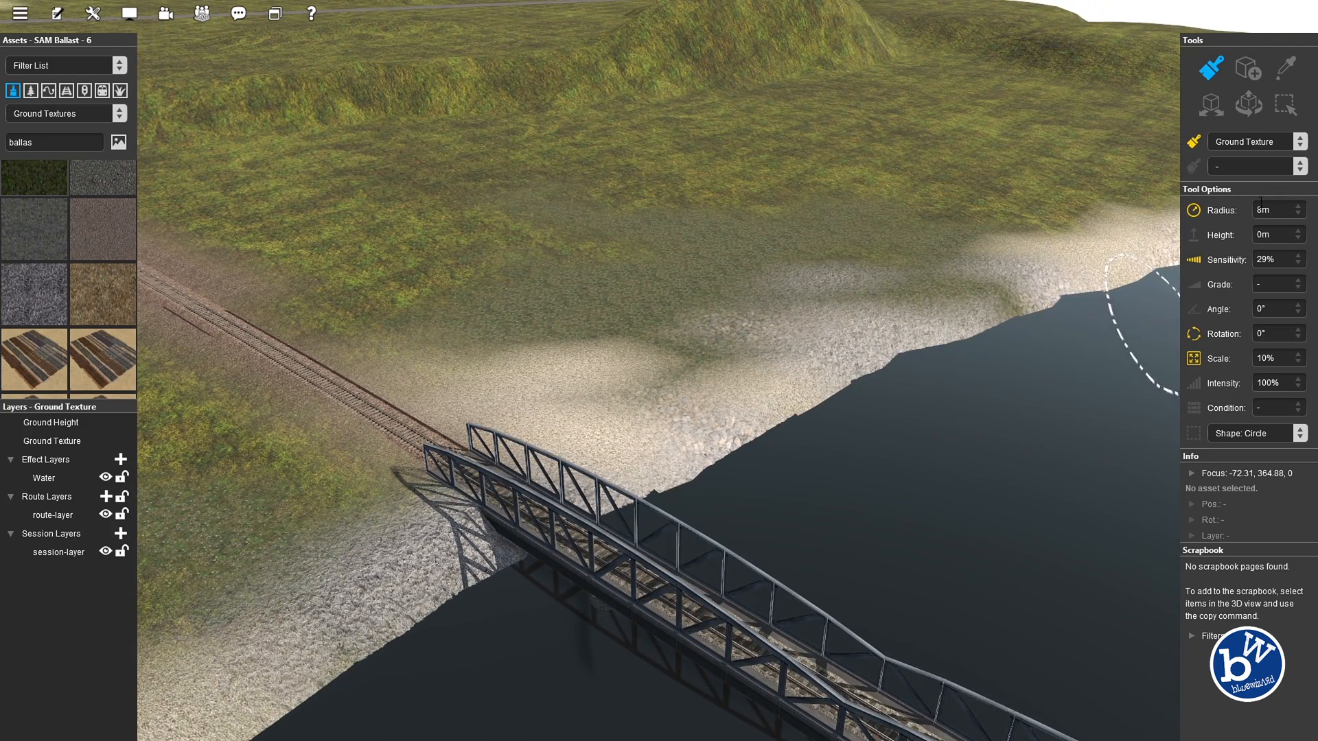
Set the brush radius to 15 m and intensity to 45%, and continue SAM Ballast - 6 farther along the shore
{"action": "mouse_move", "coordinate": [1297, 212]}
{"action": "left_mouse_down"}
{"action": "mouse_move", "coordinate": [1297, 192]}
{"action": "mouse_move", "coordinate": [1297, 206]}
{"action": "left_mouse_up"}
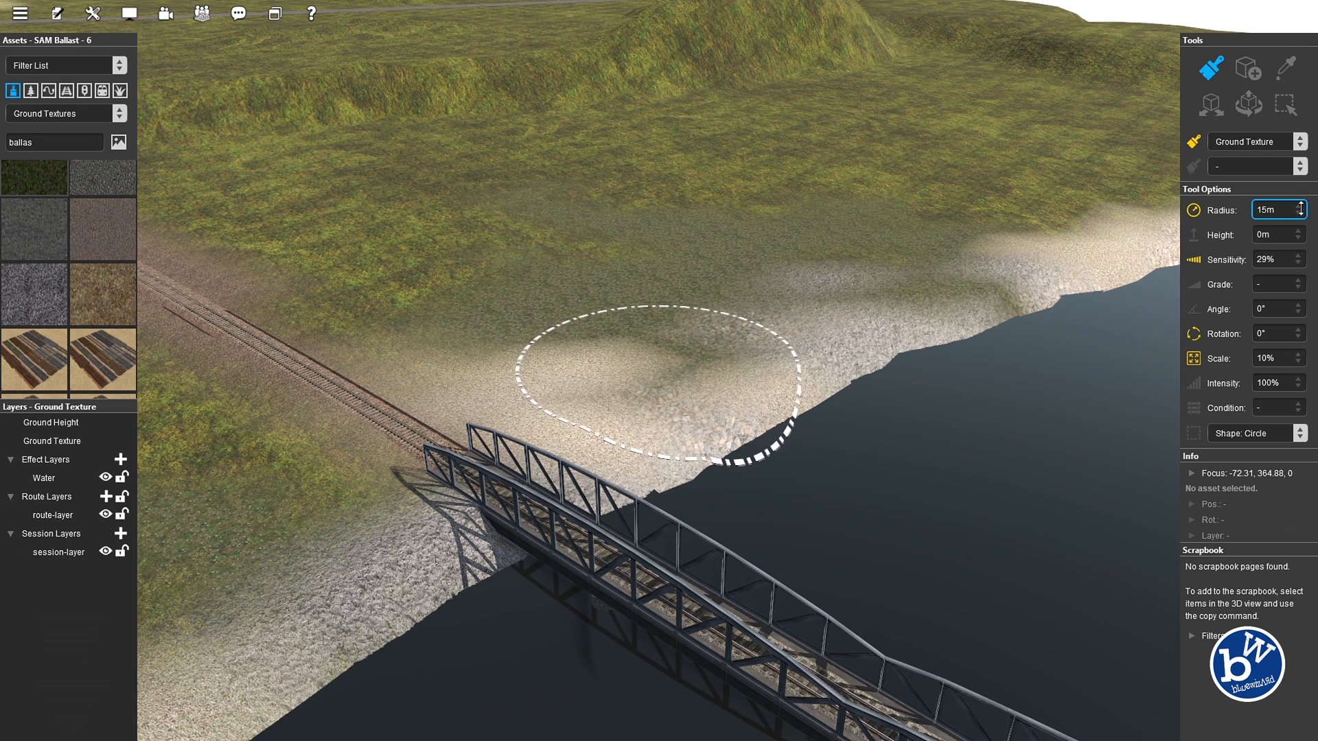
{"action": "left_click_drag", "start_coordinate": [1295, 383], "coordinate": [1296, 410]}
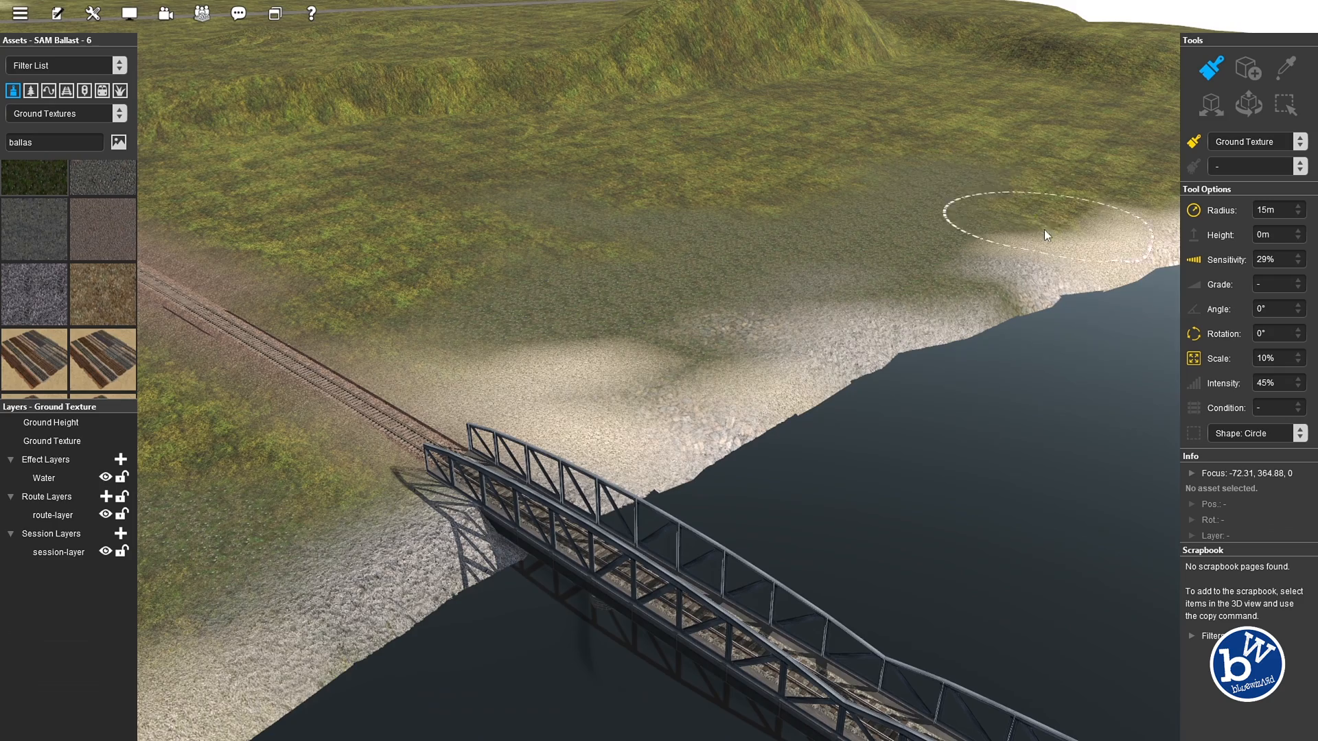
{"action": "right_click_drag", "start_coordinate": [1056, 232], "coordinate": [842, 132]}
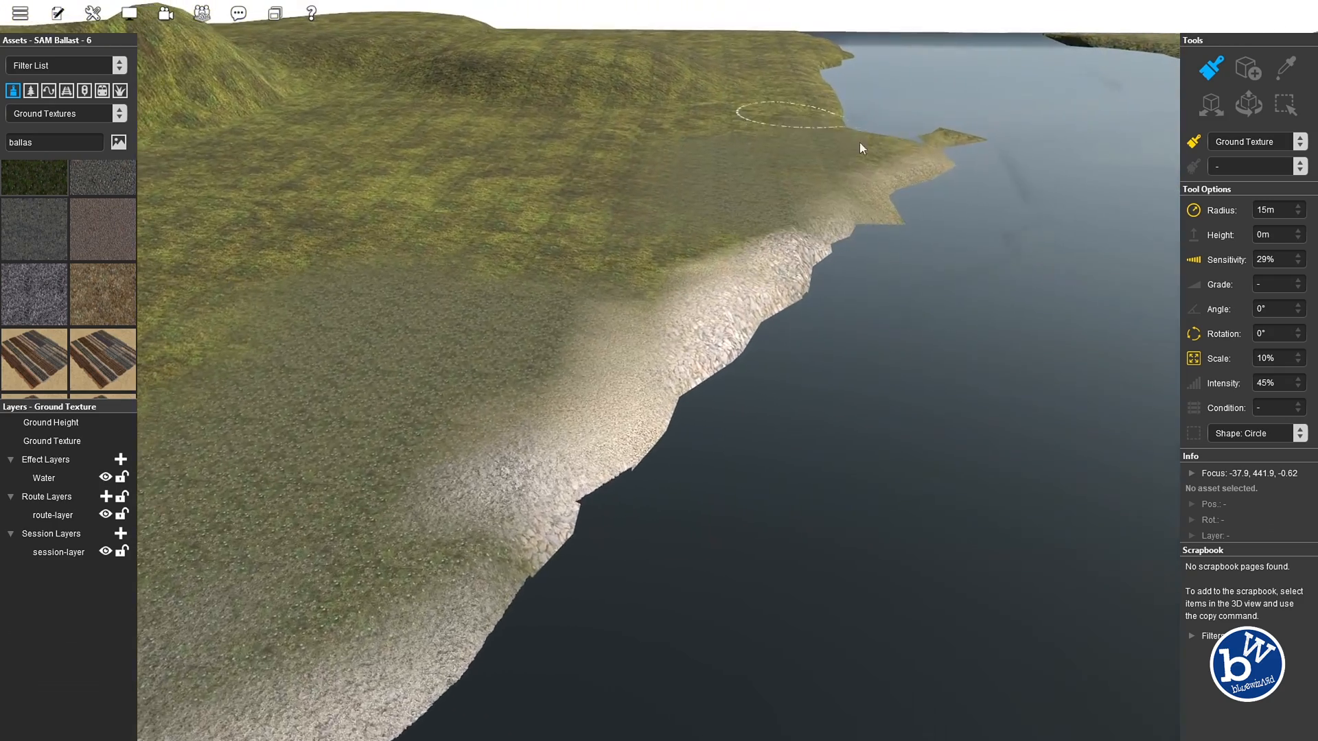
Set the ground texture brush angle to 22° for painting beside the riverbank
{"action": "scroll", "coordinate": [744, 253], "scroll_direction": "up", "scroll_amount": 5}
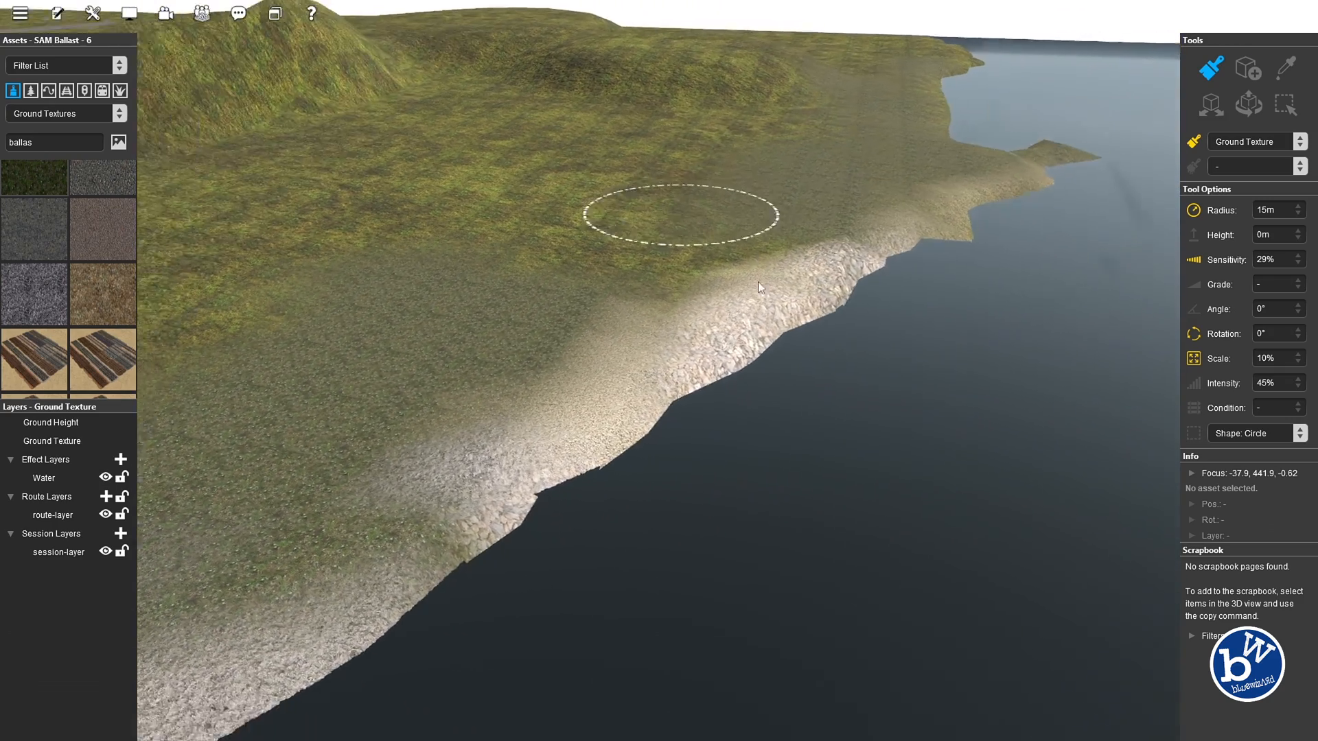
{"action": "right_click_drag", "start_coordinate": [602, 382], "coordinate": [617, 279]}
{"action": "scroll", "coordinate": [763, 429], "scroll_direction": "up", "scroll_amount": 3}
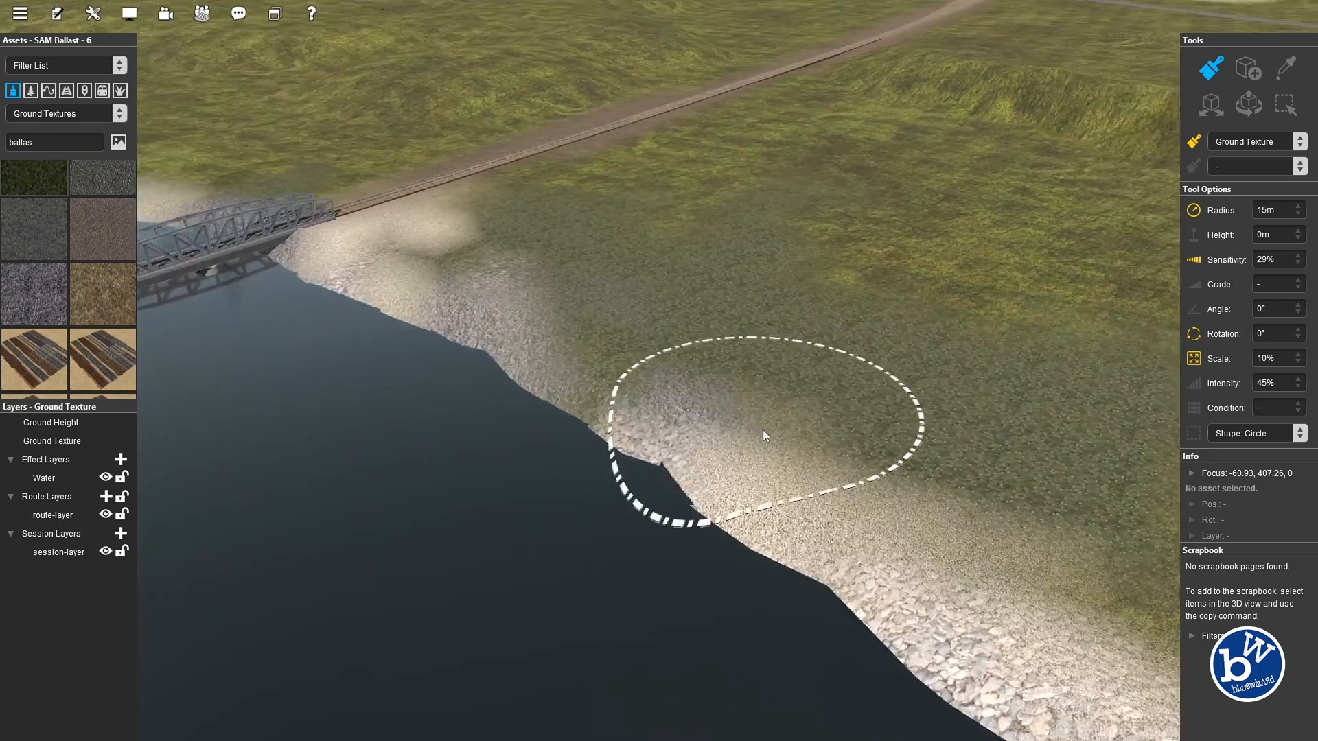
{"action": "right_click_drag", "start_coordinate": [763, 430], "coordinate": [851, 270]}
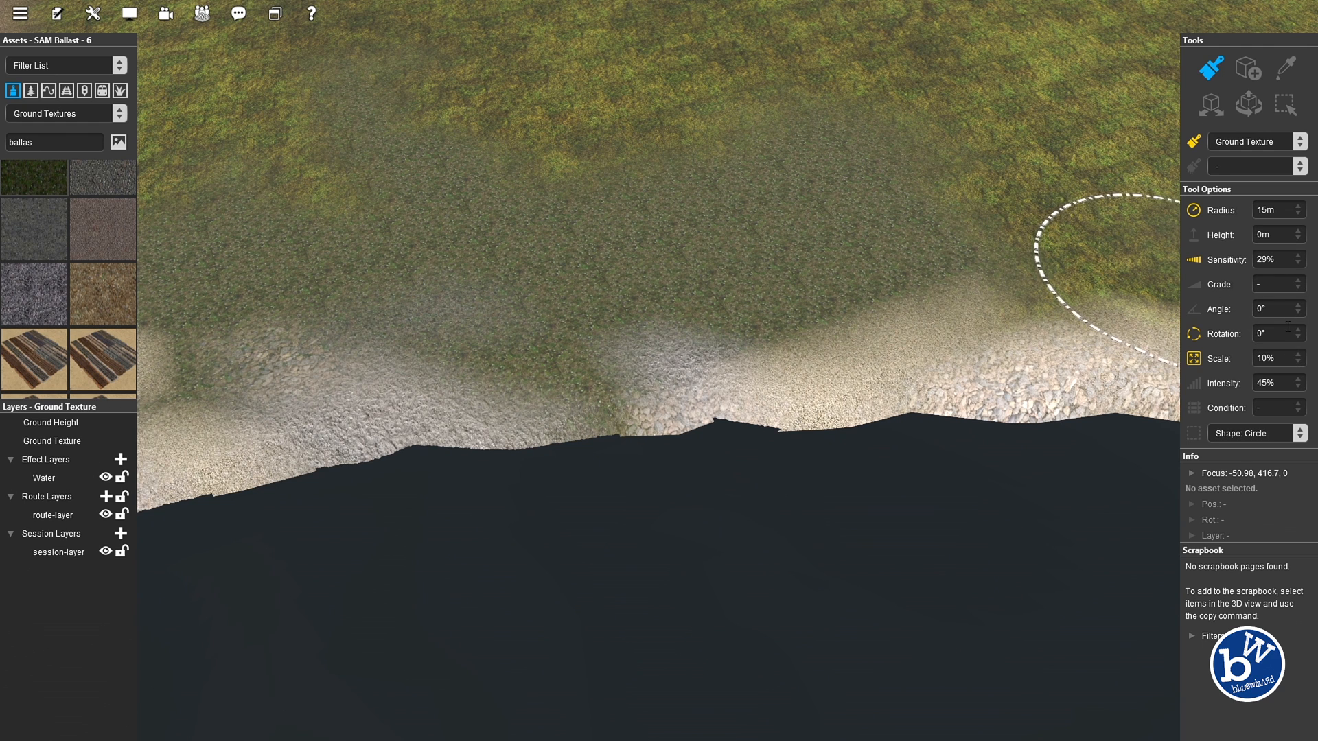
{"action": "left_click_drag", "start_coordinate": [1300, 310], "coordinate": [1301, 302]}
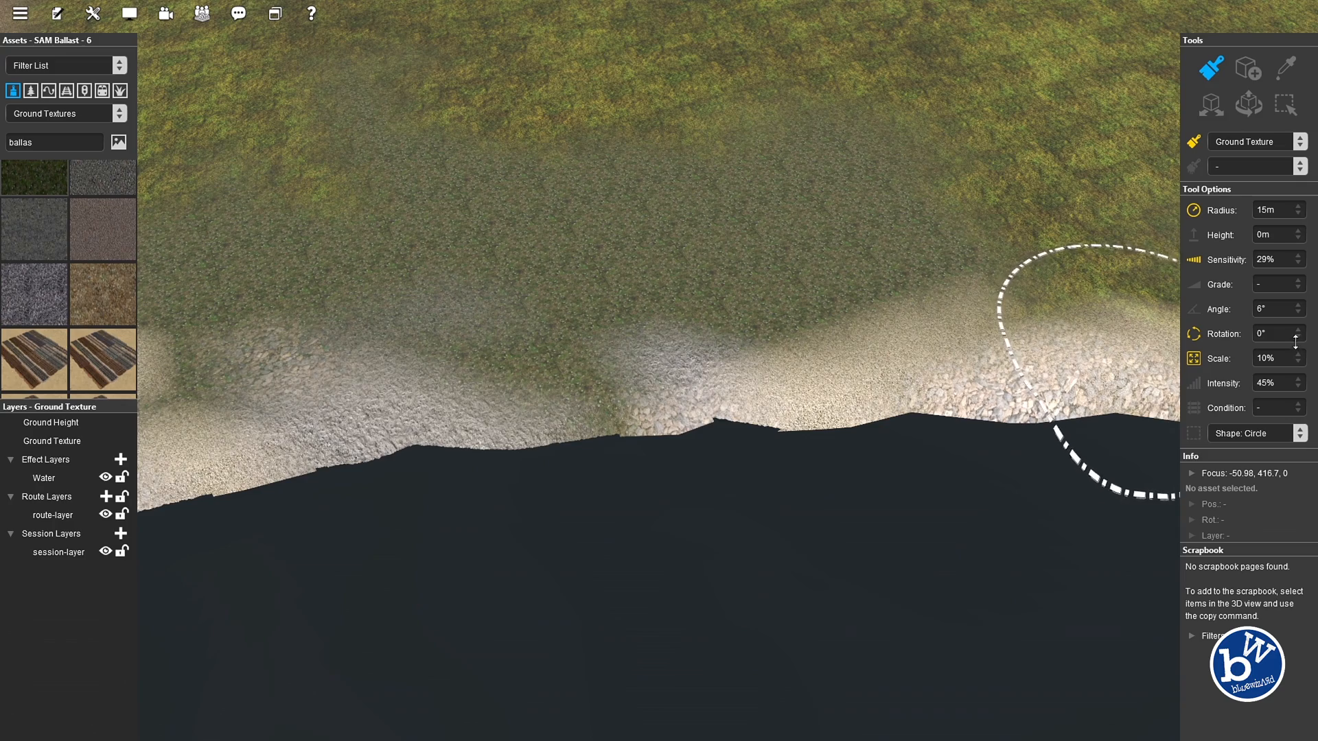
{"action": "left_click_drag", "start_coordinate": [1297, 312], "coordinate": [1297, 295]}
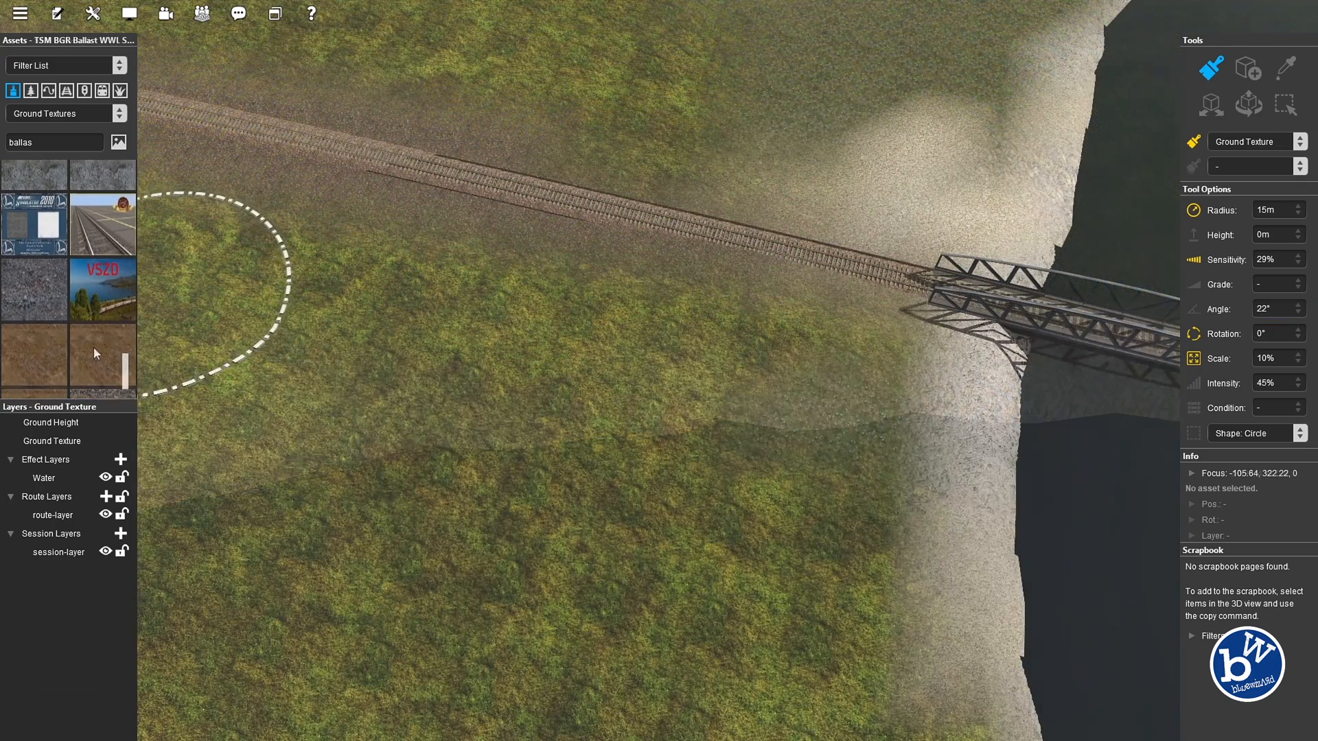
Try the wp_tex37_ballast_clean texture on the grass beside the bridge approach, and undo the stroke
{"action": "scroll", "coordinate": [39, 364], "scroll_direction": "down", "scroll_amount": 2}
{"action": "left_click", "coordinate": [40, 365]}
{"action": "left_click_drag", "start_coordinate": [652, 419], "coordinate": [603, 359]}
{"action": "key", "text": "ctrl+z"}
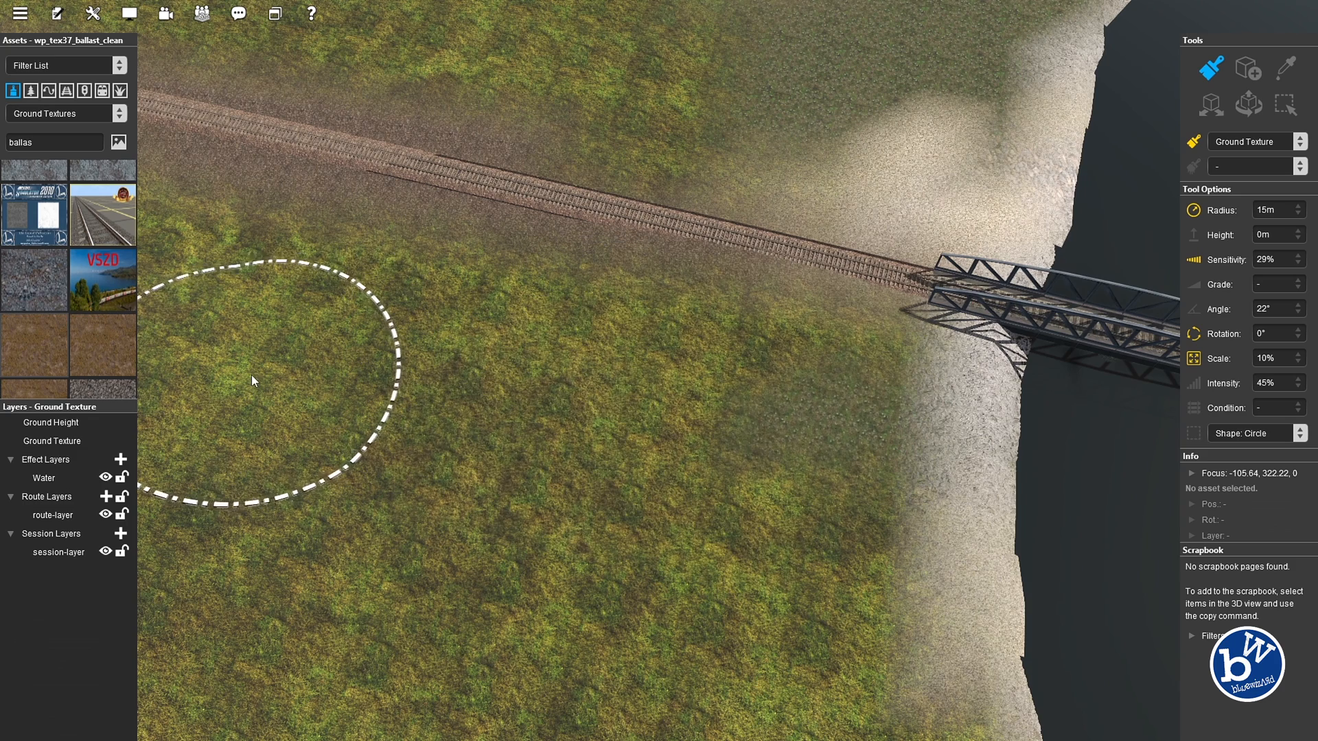
Try a spot of the wp_texture4_ballast_1 texture on the grass near the bridge, and undo it
{"action": "scroll", "coordinate": [100, 345], "scroll_direction": "down", "scroll_amount": 1}
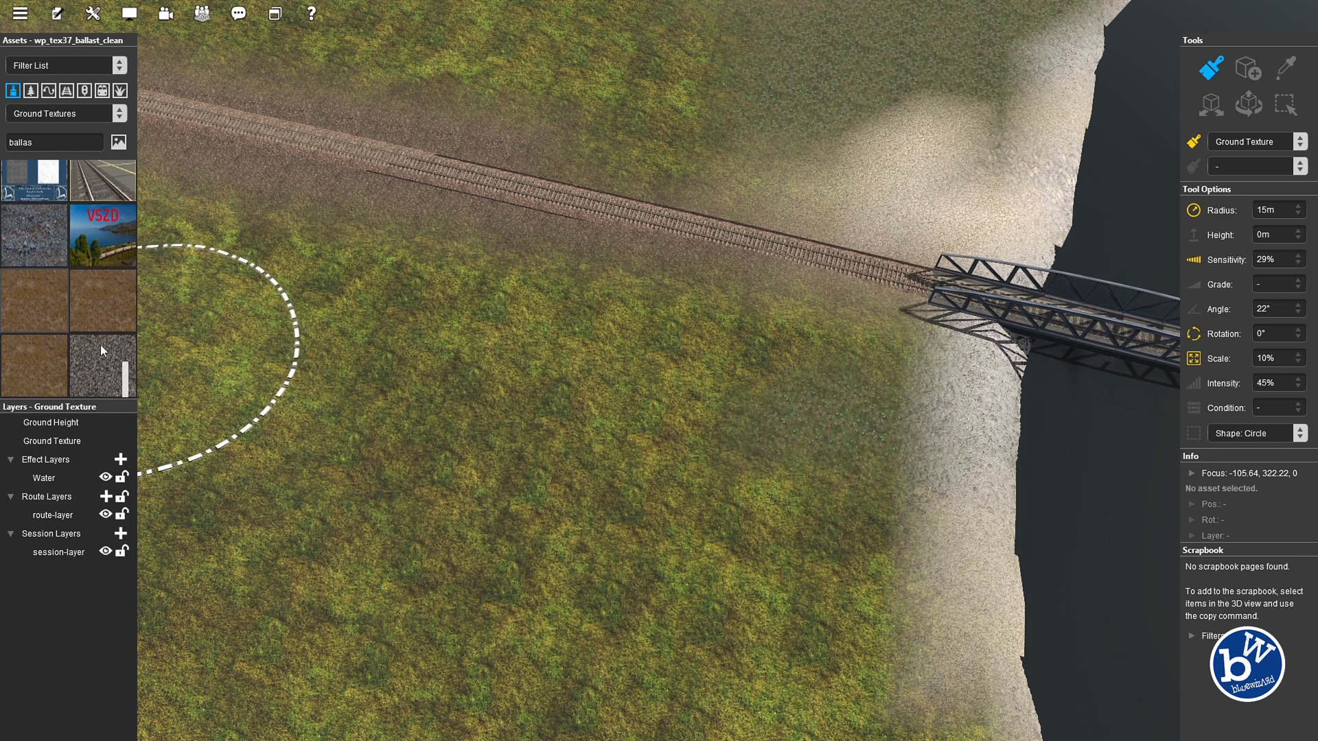
{"action": "left_click", "coordinate": [98, 352]}
{"action": "left_click", "coordinate": [764, 372]}
{"action": "key", "text": "ctrl+z"}
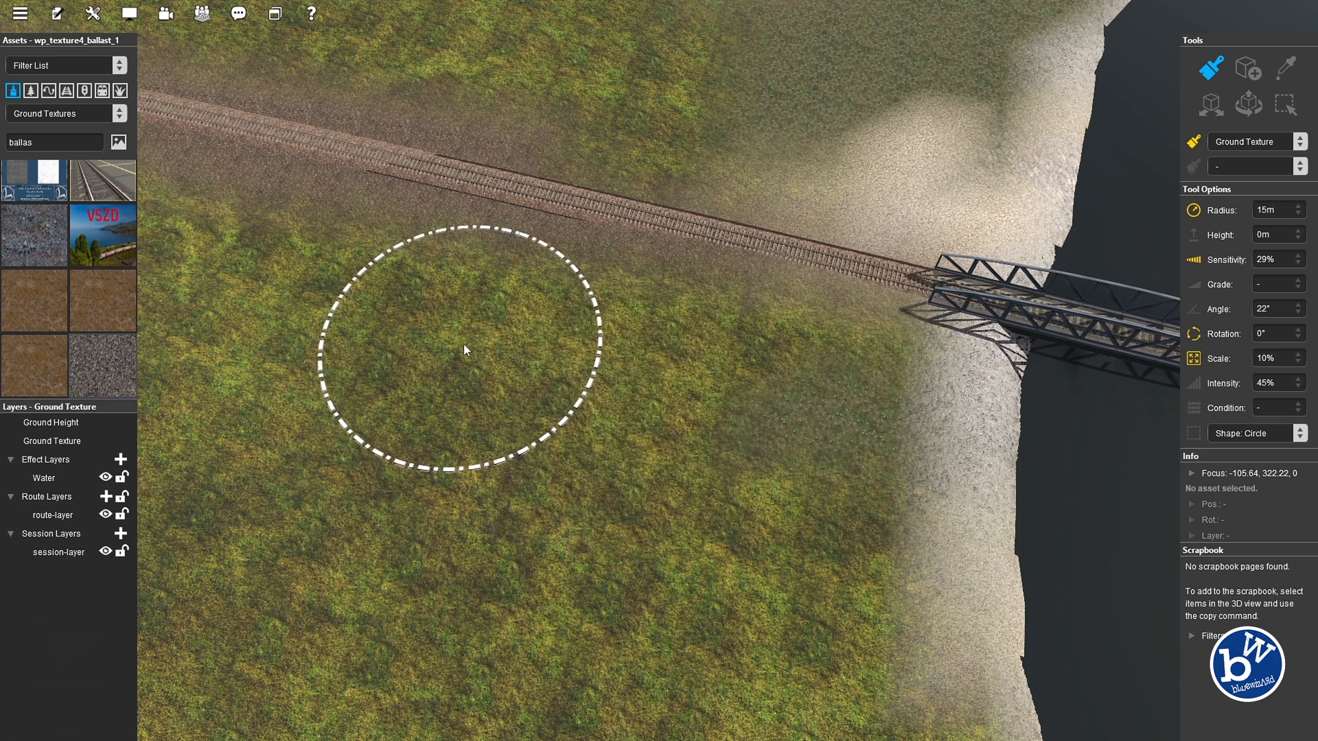
Try the BN ballast texture 6 on the grass between the track and the riverbank, and undo it
{"action": "scroll", "coordinate": [84, 298], "scroll_direction": "down", "scroll_amount": 5}
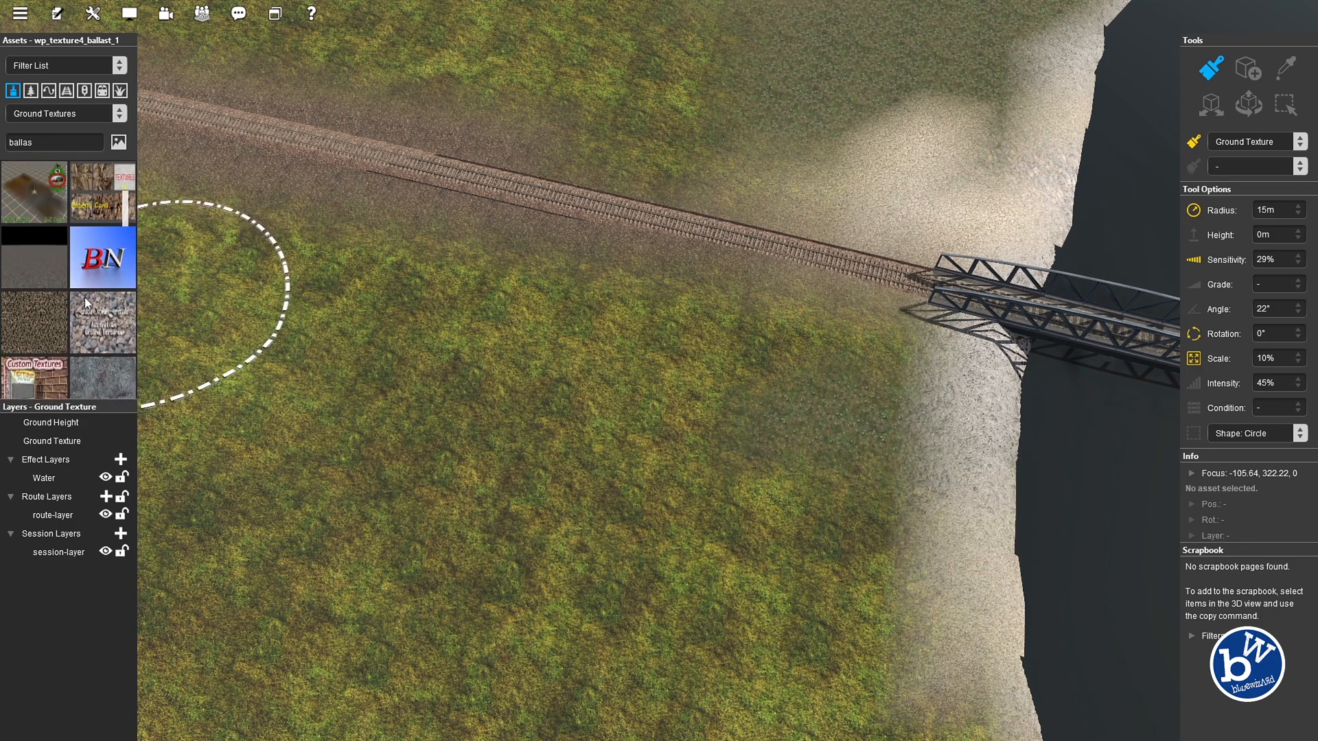
{"action": "left_click", "coordinate": [96, 303]}
{"action": "left_click_drag", "start_coordinate": [766, 366], "coordinate": [609, 332]}
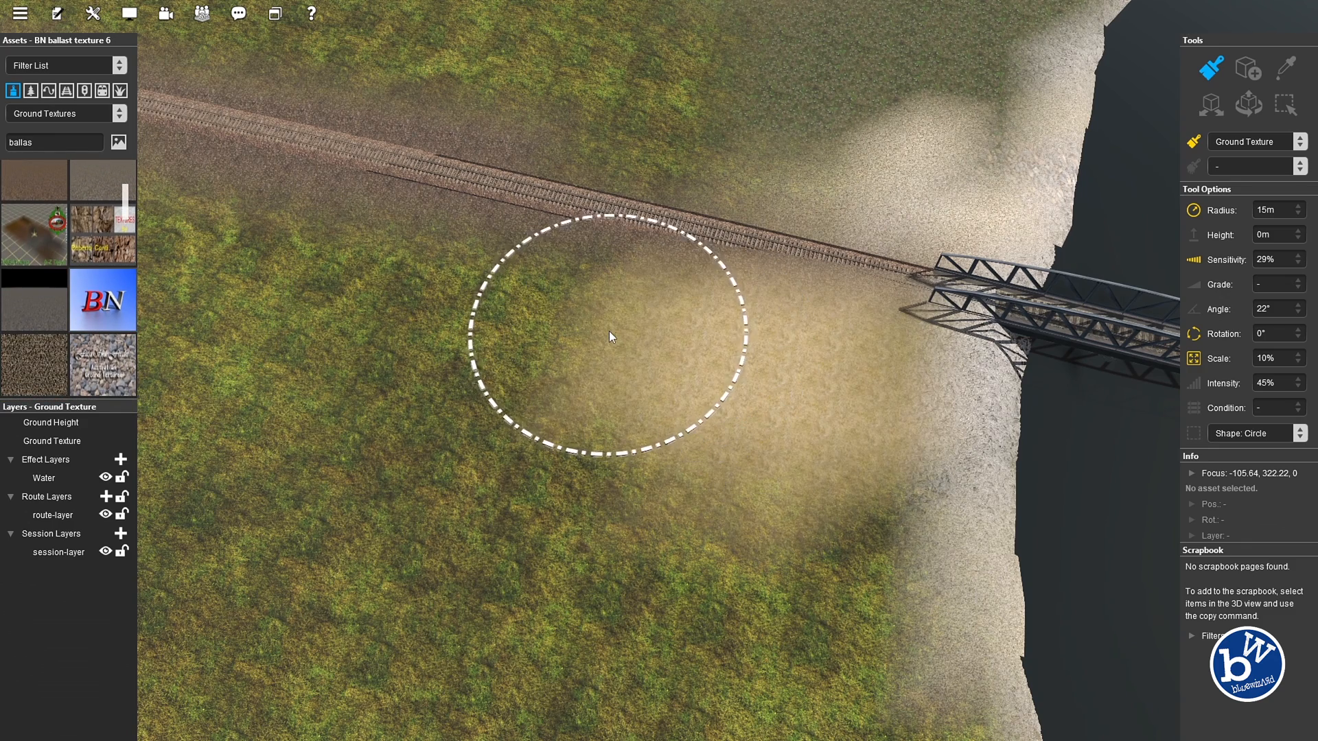
{"action": "key", "text": "ctrl+z"}
Search the ground textures for rock and paint JA rock 12 seasonal along the low slope behind the riverbank
{"action": "mouse_move", "coordinate": [748, 274]}
{"action": "right_mouse_down"}
{"action": "mouse_move", "coordinate": [752, 333]}
{"action": "mouse_move", "coordinate": [690, 346]}
{"action": "mouse_move", "coordinate": [797, 354]}
{"action": "mouse_move", "coordinate": [211, 209]}
{"action": "right_mouse_up"}
{"action": "left_click", "coordinate": [55, 142]}
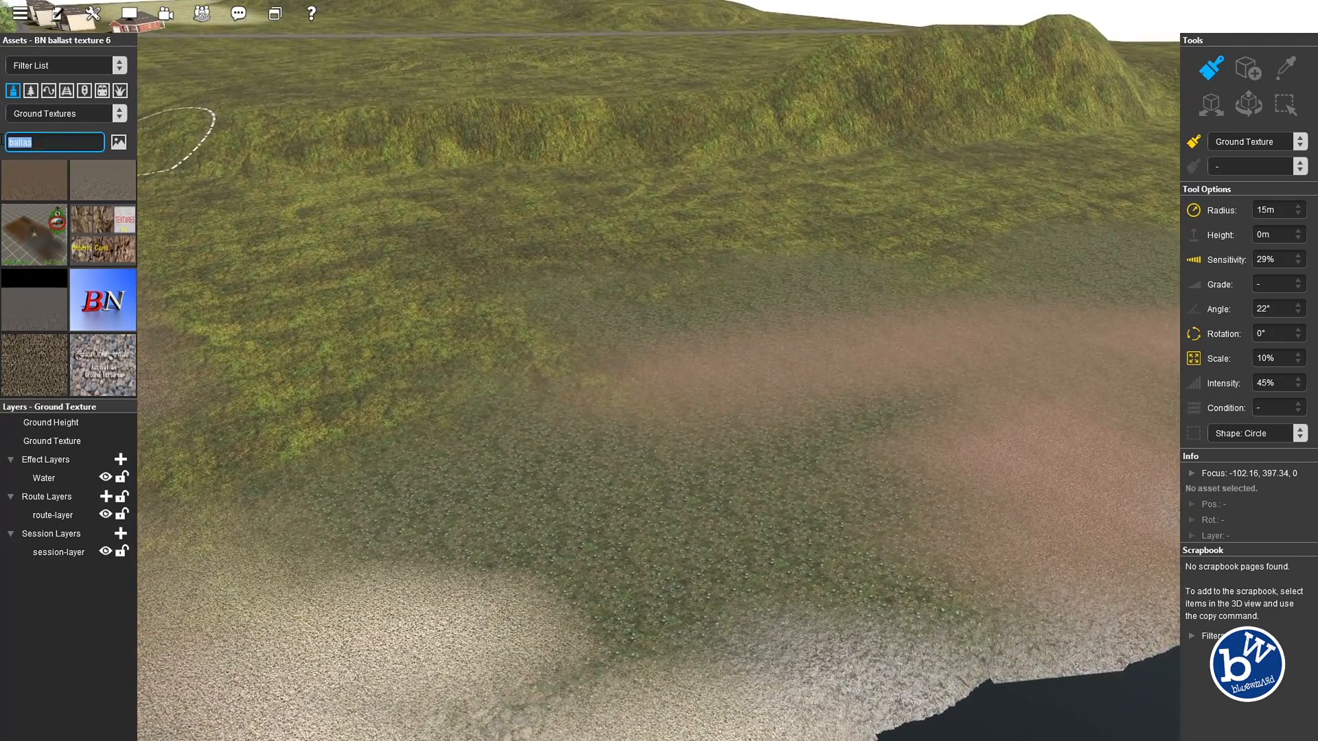
{"action": "type", "text": "rock"}
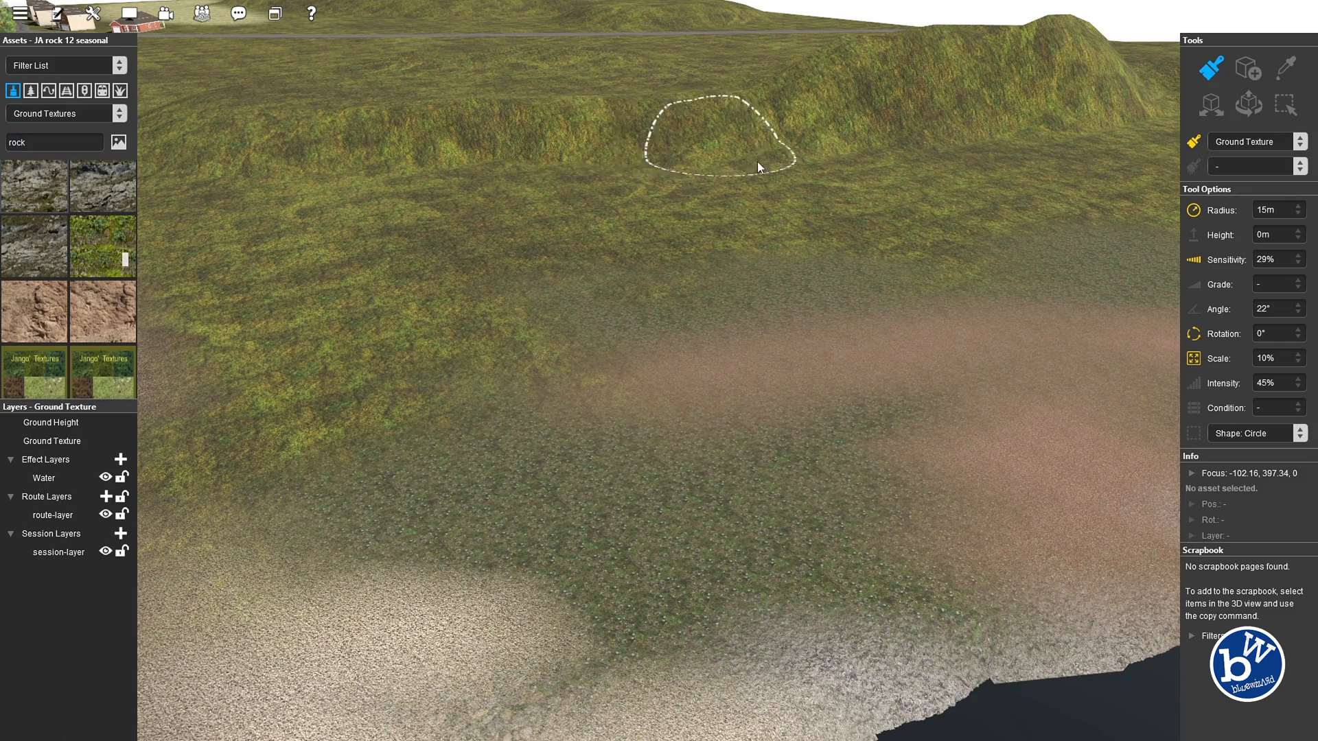
{"action": "mouse_move", "coordinate": [758, 167]}
{"action": "left_mouse_down"}
{"action": "mouse_move", "coordinate": [313, 158]}
{"action": "mouse_move", "coordinate": [411, 192]}
{"action": "left_mouse_up"}
Set the brush angle to -27° and rotation to -75°, and extend JA rock 12 seasonal up the steep mound
{"action": "mouse_move", "coordinate": [410, 193]}
{"action": "right_mouse_down"}
{"action": "mouse_move", "coordinate": [552, 269]}
{"action": "mouse_move", "coordinate": [492, 175]}
{"action": "mouse_move", "coordinate": [872, 327]}
{"action": "mouse_move", "coordinate": [829, 291]}
{"action": "right_mouse_up"}
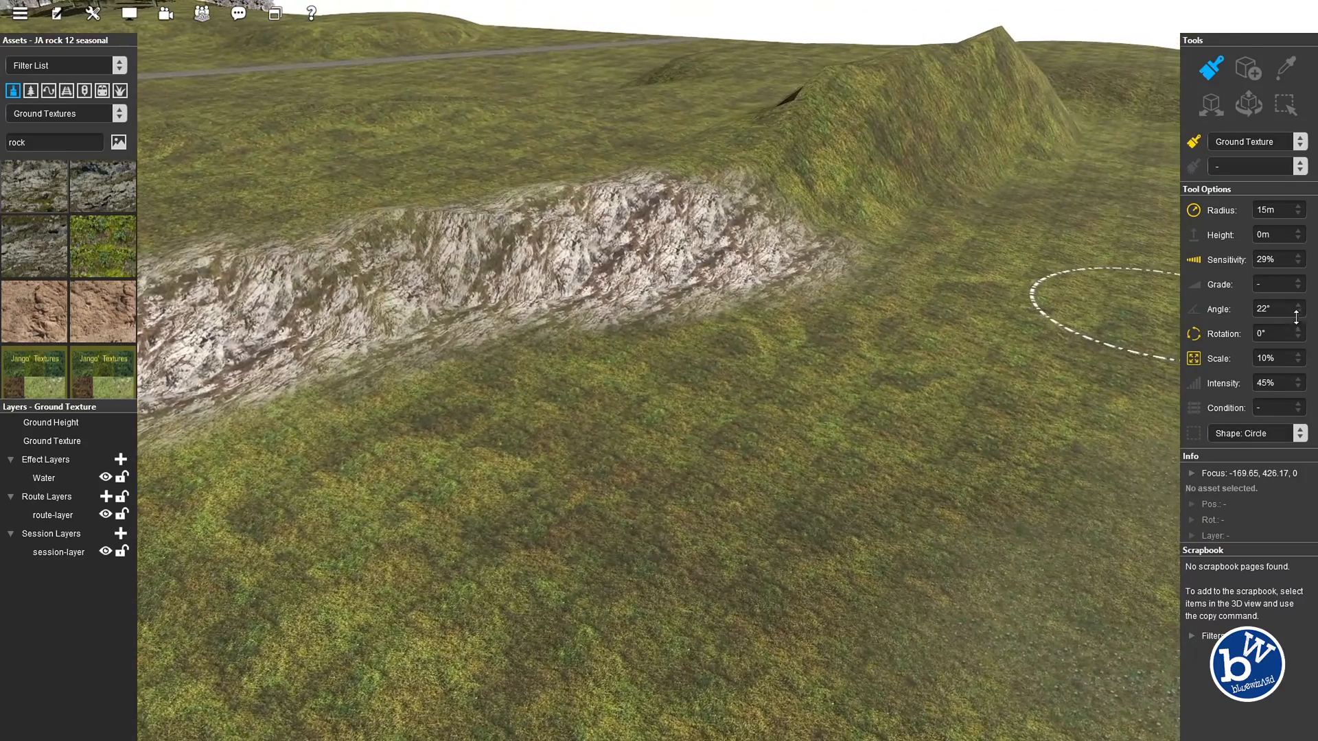
{"action": "left_click_drag", "start_coordinate": [1296, 317], "coordinate": [1302, 349]}
{"action": "mouse_move", "coordinate": [549, 251]}
{"action": "left_mouse_down"}
{"action": "mouse_move", "coordinate": [859, 197]}
{"action": "mouse_move", "coordinate": [1018, 298]}
{"action": "left_mouse_up"}
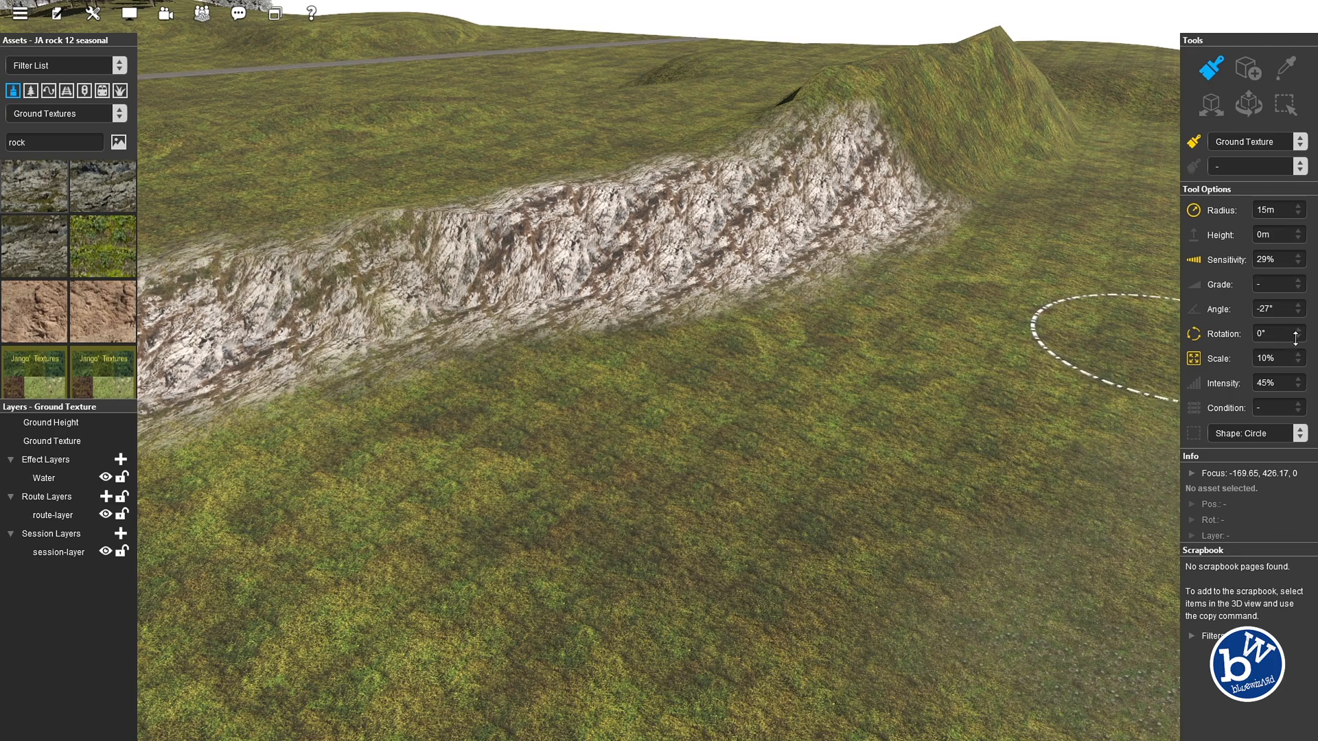
{"action": "left_click_drag", "start_coordinate": [1295, 335], "coordinate": [1298, 365]}
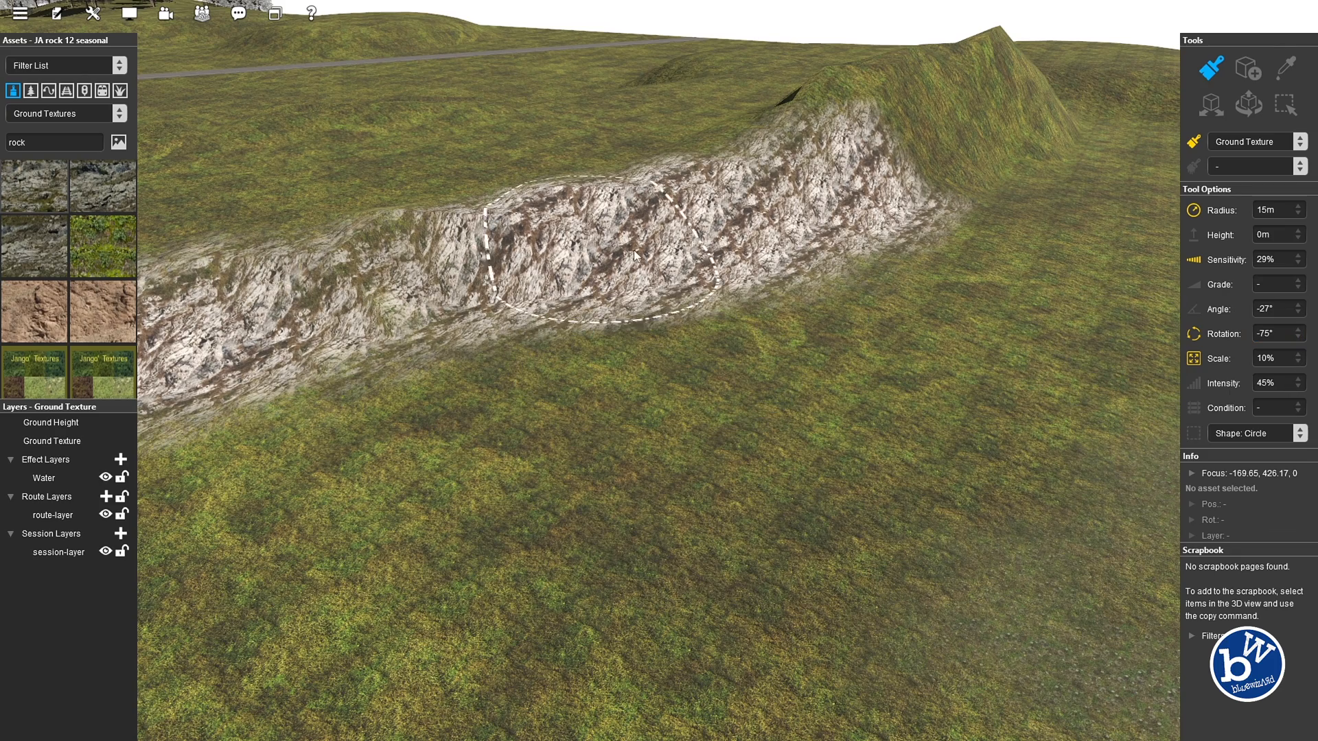
{"action": "mouse_move", "coordinate": [869, 215]}
{"action": "left_mouse_down"}
{"action": "mouse_move", "coordinate": [951, 179]}
{"action": "mouse_move", "coordinate": [814, 271]}
{"action": "left_mouse_up"}
{"action": "right_click", "coordinate": [845, 297]}
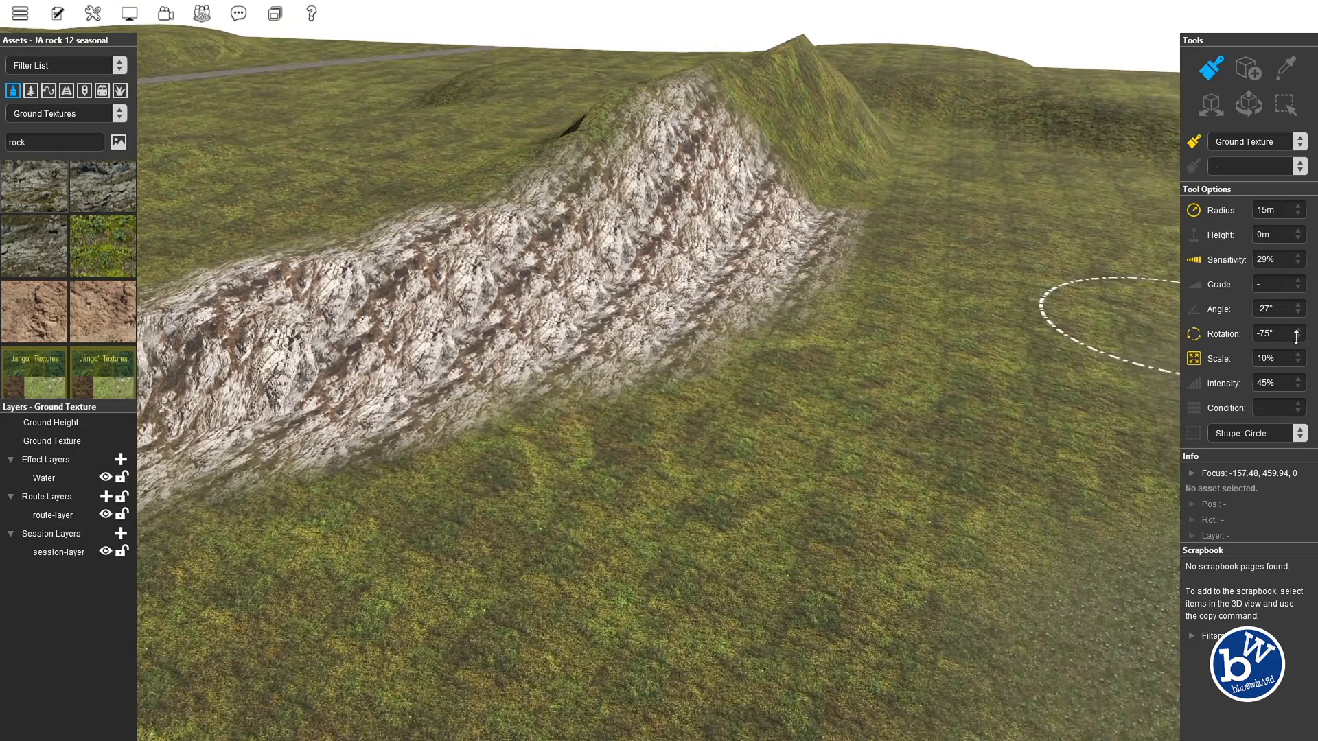
Set the rotation to -46° and cover the rest of the mound's steep face with JA rock 12 seasonal
{"action": "left_click_drag", "start_coordinate": [1297, 335], "coordinate": [1298, 333]}
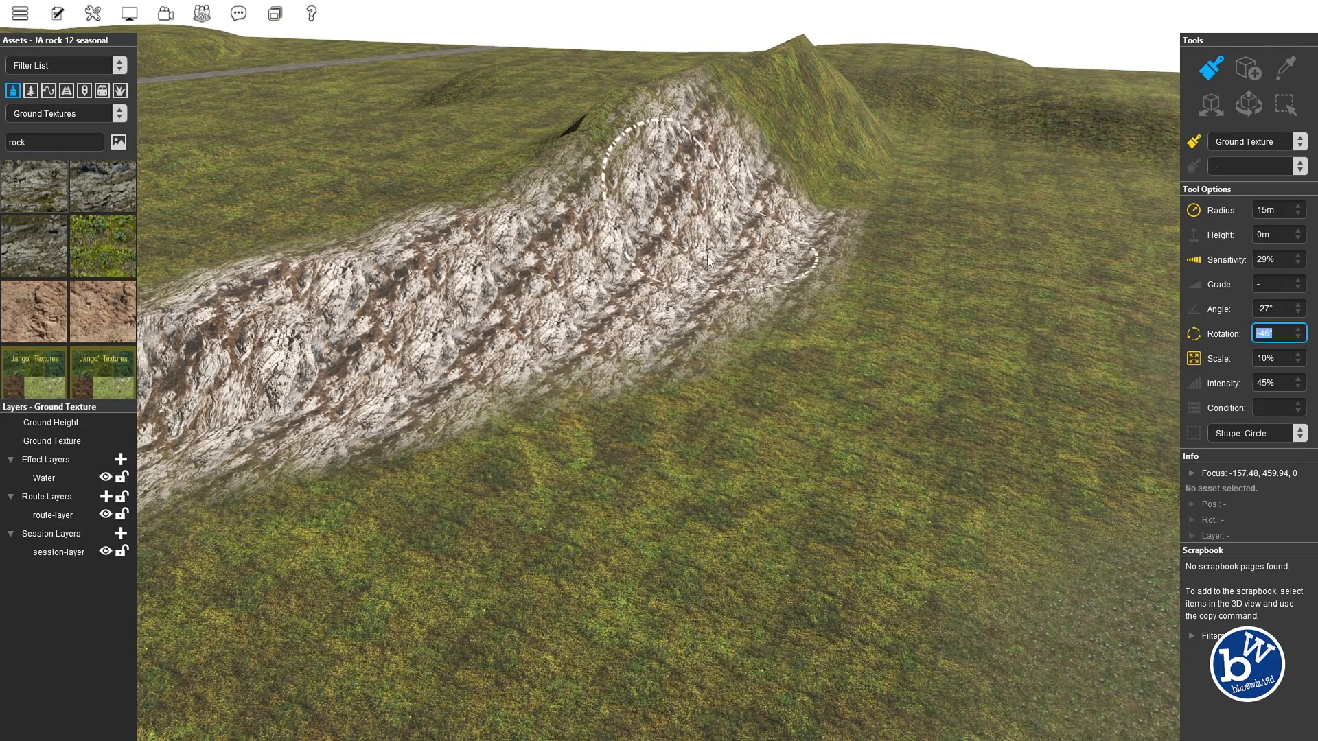
{"action": "left_click_drag", "start_coordinate": [859, 186], "coordinate": [693, 154]}
{"action": "key", "text": "Left"}
{"action": "right_click", "coordinate": [776, 385]}
{"action": "key", "text": "Left"}
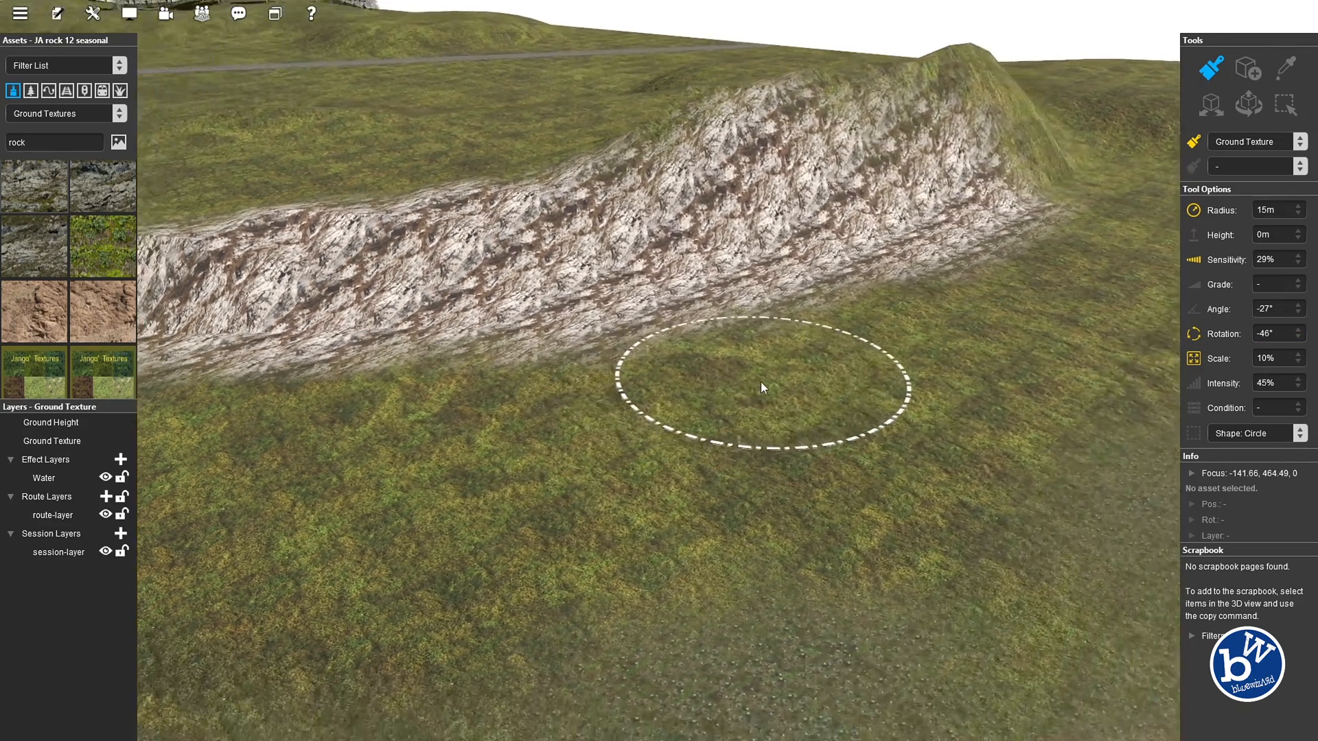
{"action": "left_click_drag", "start_coordinate": [1077, 223], "coordinate": [885, 284]}
Continue JA rock 12 seasonal along the low slope toward its far end, covering the remaining grass
{"action": "right_click", "coordinate": [1084, 323]}
{"action": "key", "text": "Right"}
{"action": "right_click", "coordinate": [942, 258]}
{"action": "left_click_drag", "start_coordinate": [447, 369], "coordinate": [549, 356]}
{"action": "key", "text": "Left"}
{"action": "right_click", "coordinate": [494, 364]}
{"action": "key", "text": "Left"}
{"action": "right_click", "coordinate": [435, 330]}
{"action": "key", "text": "Right"}
{"action": "key", "text": "Down"}
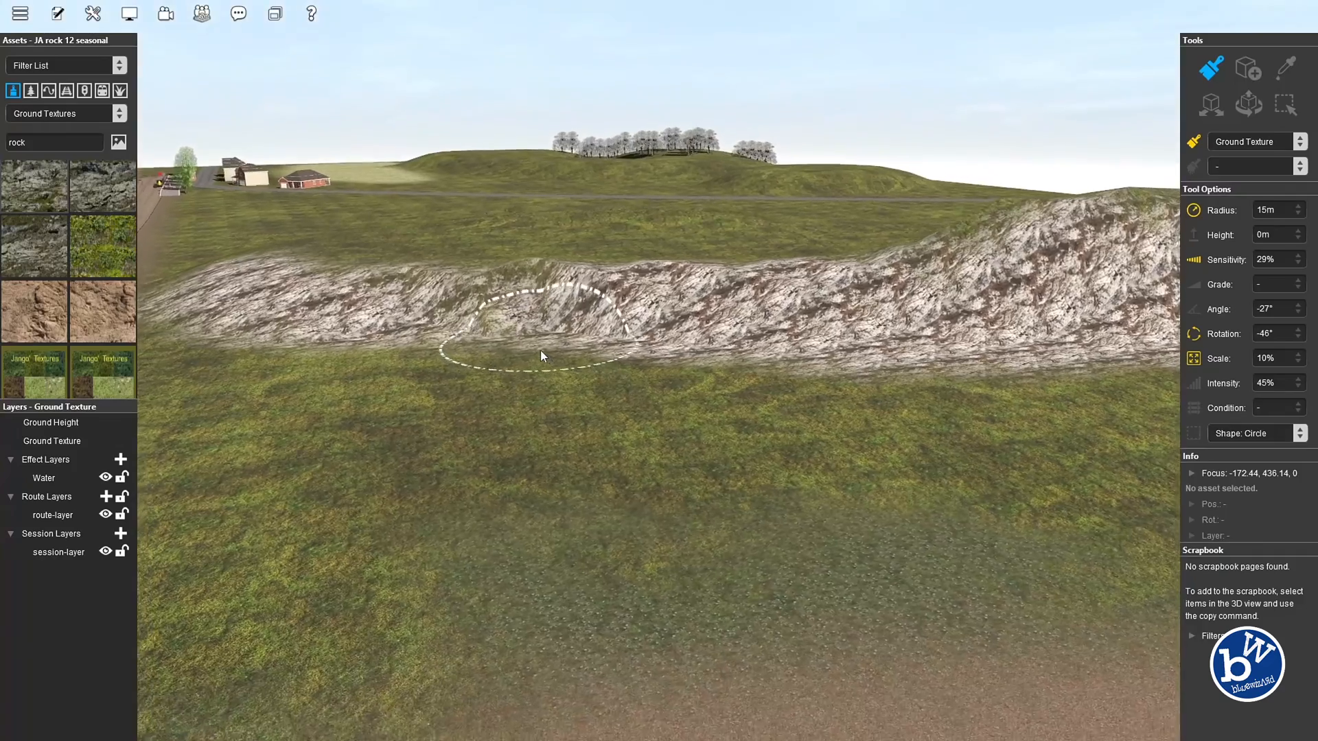
Paint JA rock 12 seasonal over the slope's upper edge at a -93° angle and rework its middle at 15°
{"action": "key", "text": "Up"}
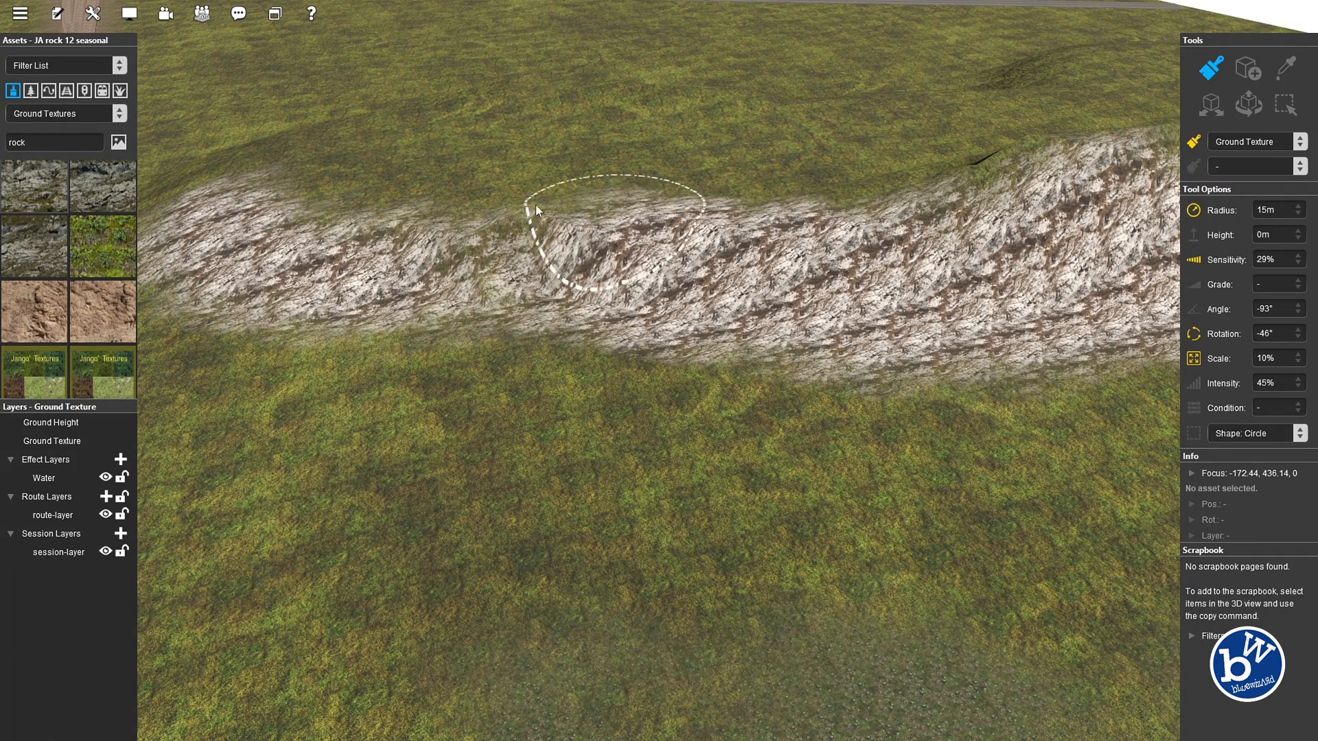
{"action": "left_click_drag", "start_coordinate": [582, 213], "coordinate": [504, 204]}
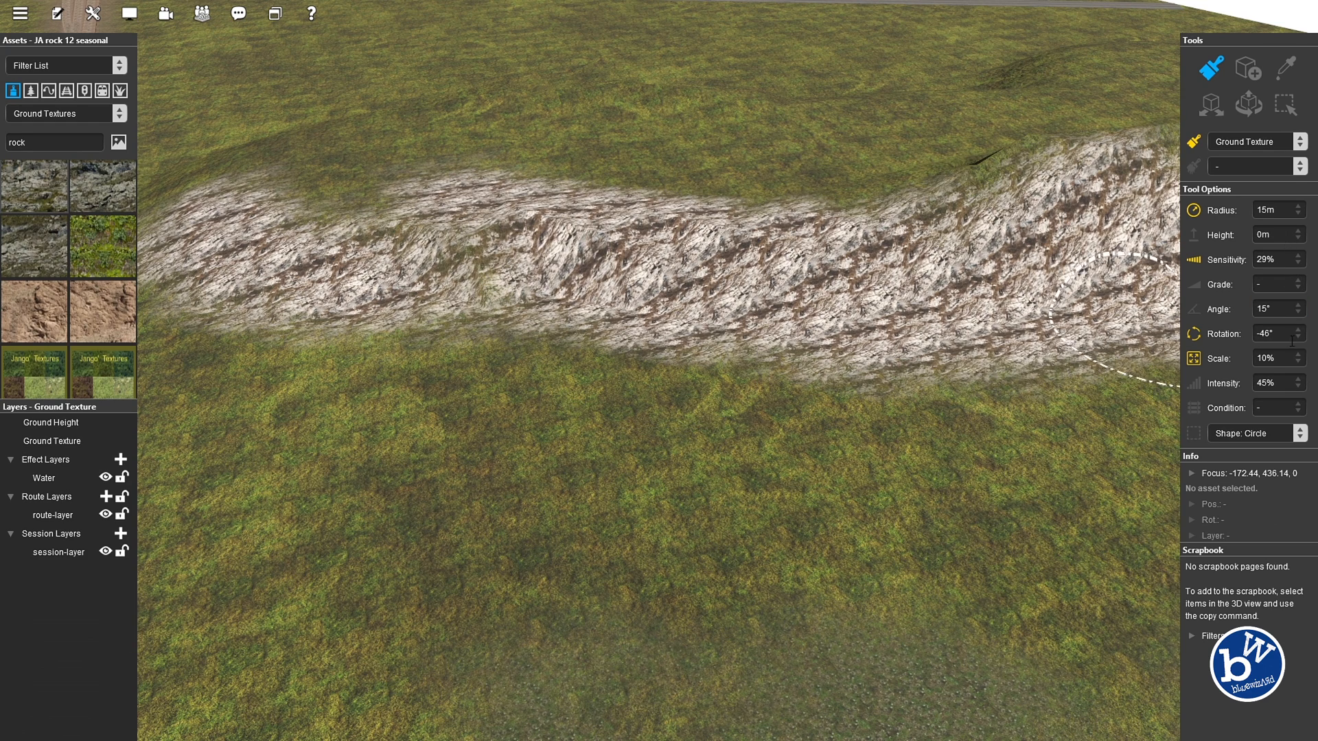
{"action": "left_click_drag", "start_coordinate": [1299, 332], "coordinate": [1288, 296]}
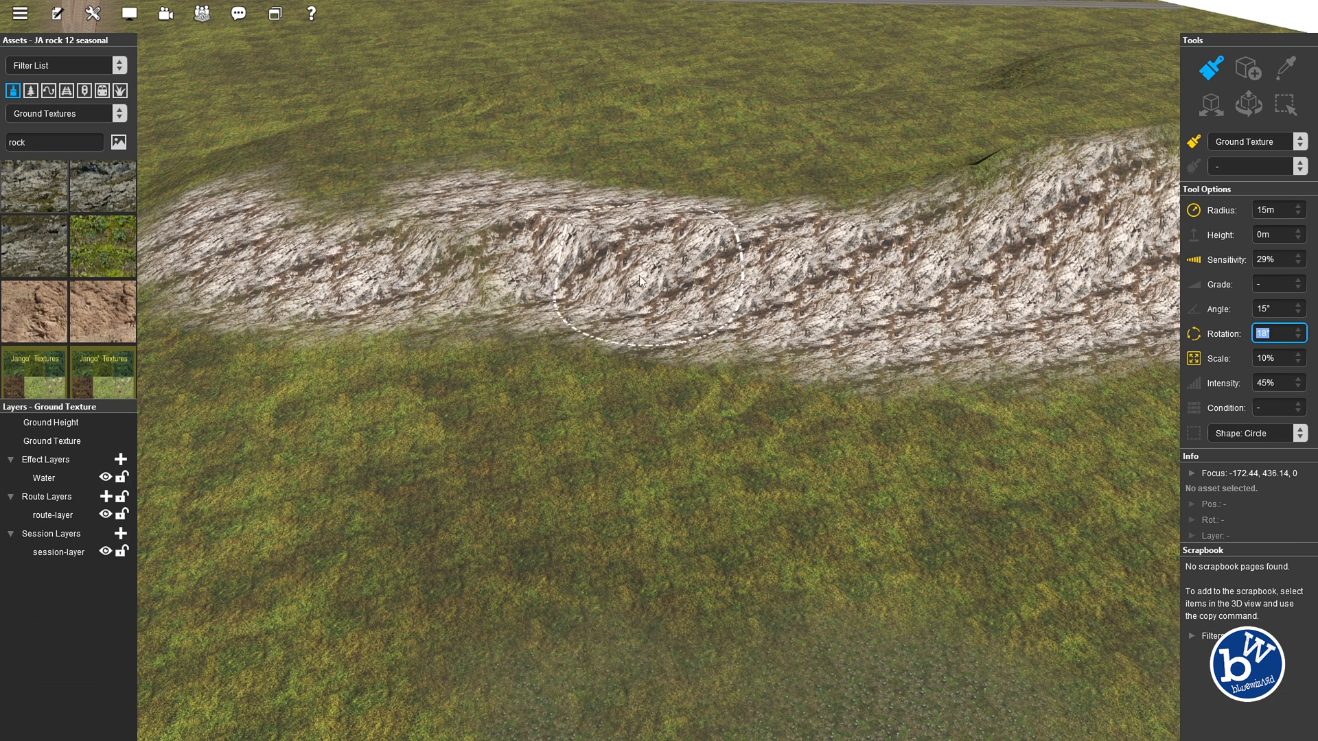
{"action": "left_click_drag", "start_coordinate": [639, 280], "coordinate": [604, 235]}
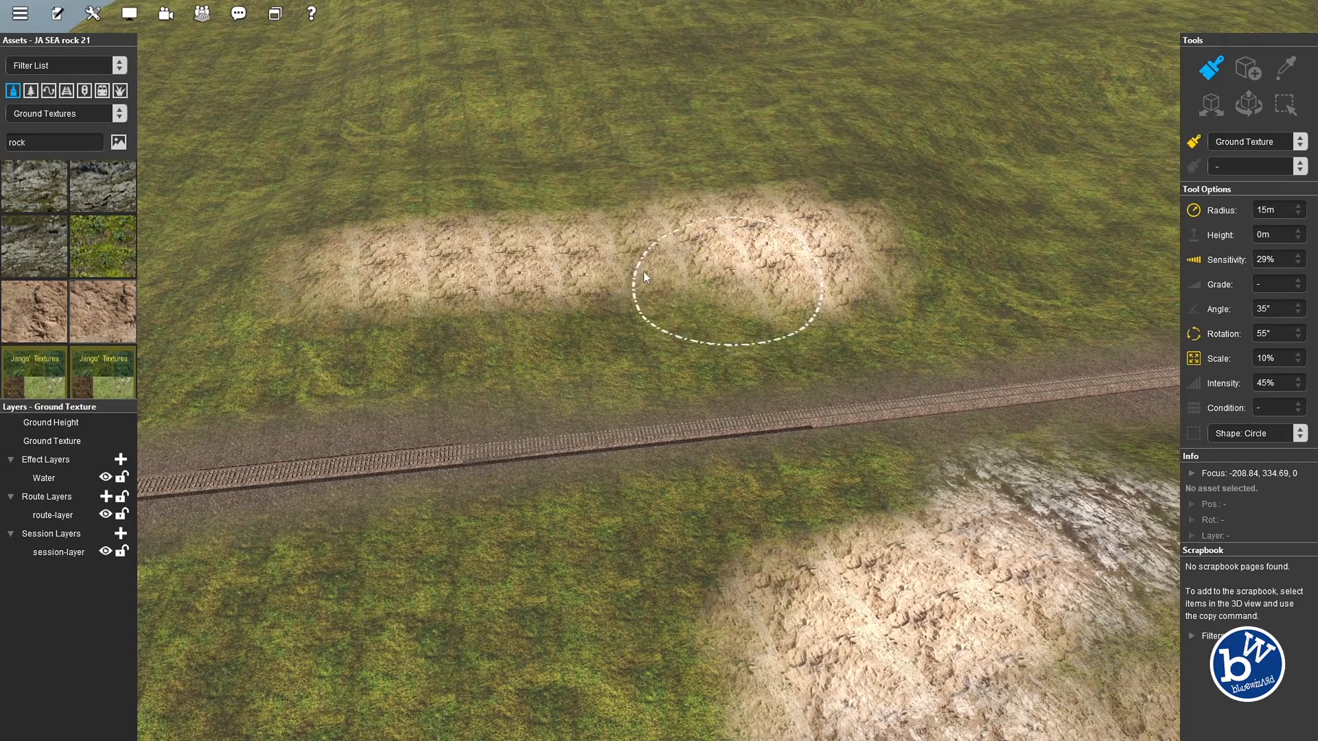
Paint JA SEA rock 21 over the hill beside the track, reducing the sensitivity to 9% for the outlying patches
{"action": "mouse_move", "coordinate": [644, 274]}
{"action": "left_mouse_down"}
{"action": "mouse_move", "coordinate": [591, 262]}
{"action": "mouse_move", "coordinate": [339, 273]}
{"action": "mouse_move", "coordinate": [728, 200]}
{"action": "mouse_move", "coordinate": [904, 215]}
{"action": "mouse_move", "coordinate": [904, 231]}
{"action": "left_mouse_up"}
{"action": "left_click_drag", "start_coordinate": [1296, 260], "coordinate": [1301, 298]}
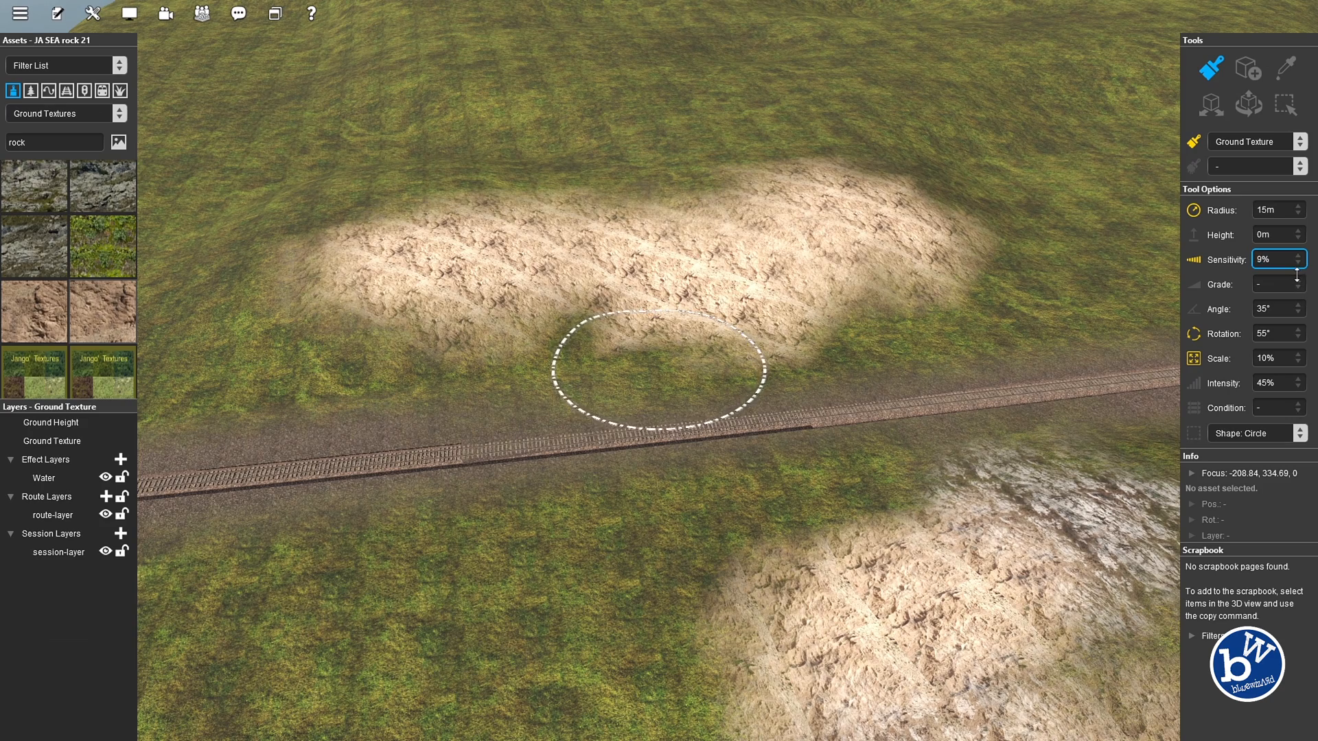
{"action": "mouse_move", "coordinate": [799, 260]}
{"action": "left_mouse_down"}
{"action": "mouse_move", "coordinate": [994, 167]}
{"action": "mouse_move", "coordinate": [1044, 112]}
{"action": "mouse_move", "coordinate": [988, 90]}
{"action": "left_mouse_up"}
{"action": "mouse_move", "coordinate": [749, 94]}
{"action": "left_mouse_down"}
{"action": "mouse_move", "coordinate": [718, 170]}
{"action": "mouse_move", "coordinate": [394, 175]}
{"action": "left_mouse_up"}
Spread JA SEA rock 21 farther across the trackside hill, setting the brush angle to 13° and rotation to 14°
{"action": "mouse_move", "coordinate": [371, 182]}
{"action": "right_mouse_down"}
{"action": "mouse_move", "coordinate": [328, 229]}
{"action": "mouse_move", "coordinate": [421, 305]}
{"action": "mouse_move", "coordinate": [265, 218]}
{"action": "right_mouse_up"}
{"action": "left_click_drag", "start_coordinate": [309, 230], "coordinate": [426, 241]}
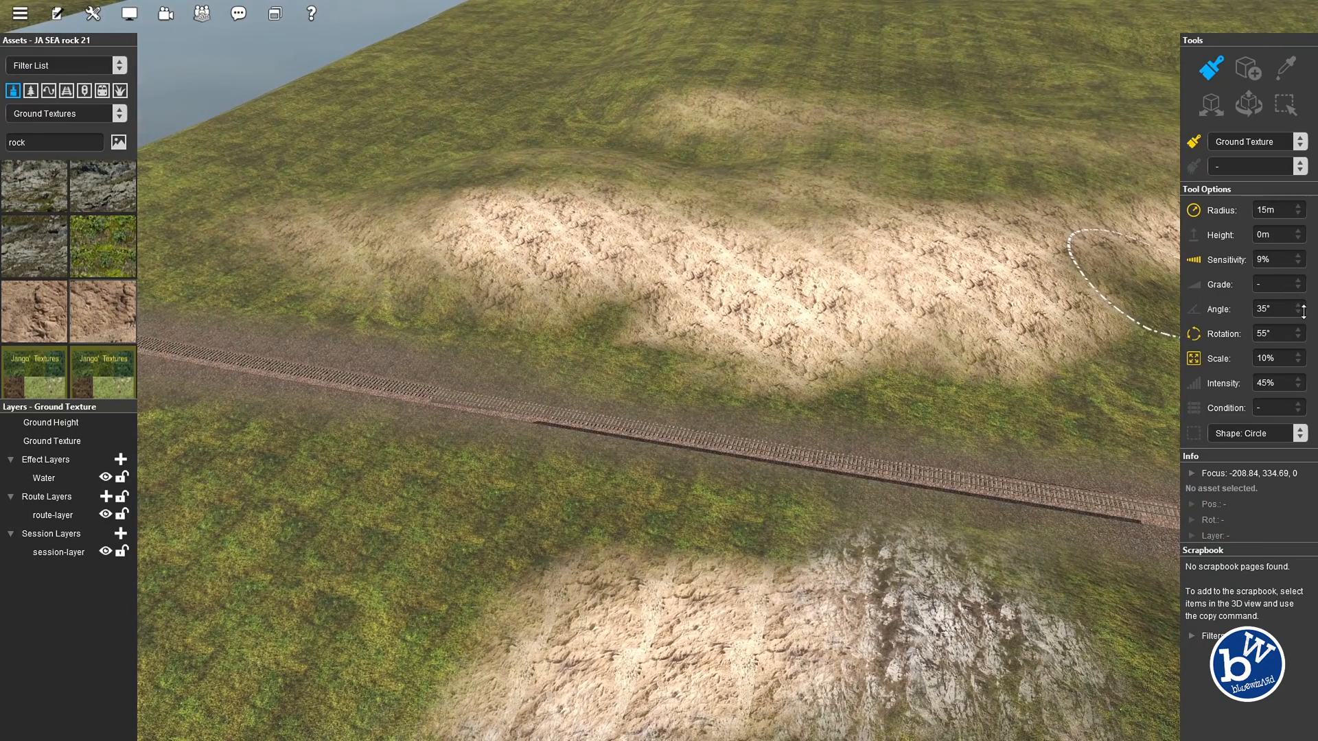
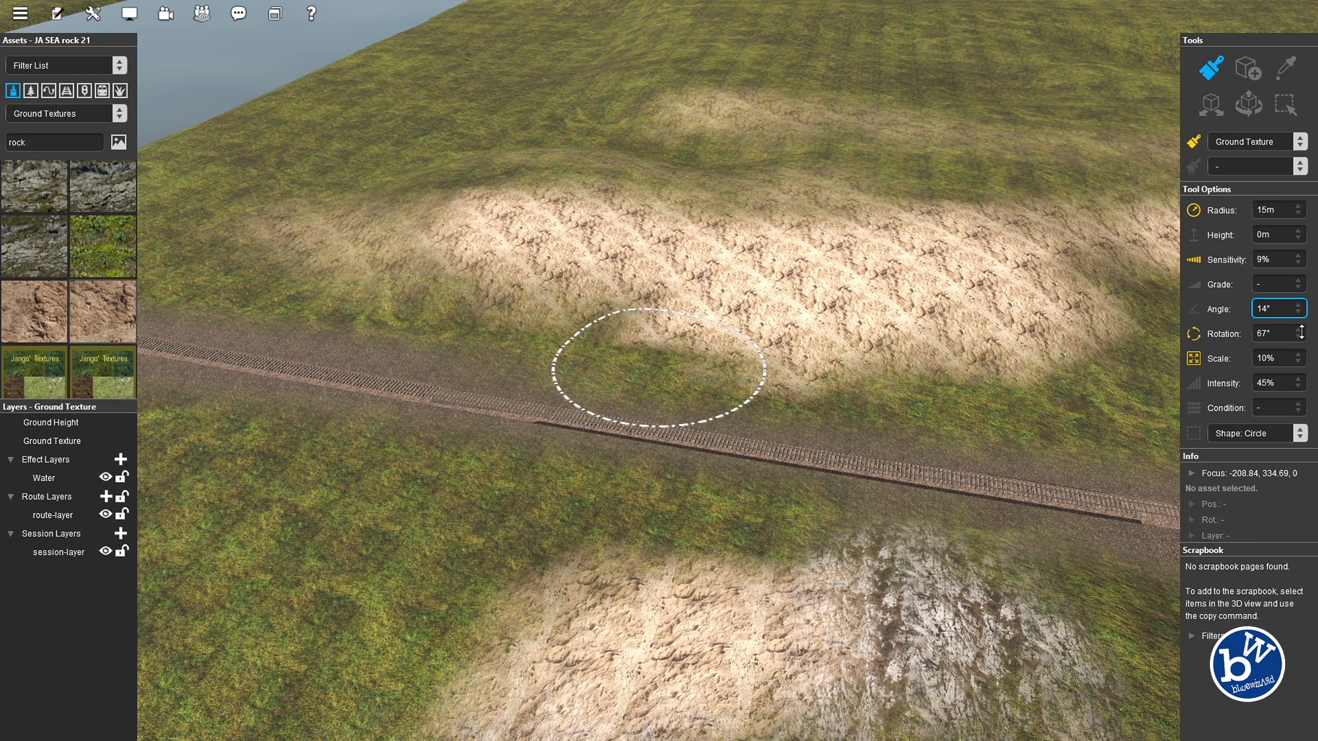
{"action": "mouse_move", "coordinate": [799, 287]}
{"action": "left_mouse_down"}
{"action": "mouse_move", "coordinate": [764, 250]}
{"action": "mouse_move", "coordinate": [480, 241]}
{"action": "mouse_move", "coordinate": [362, 211]}
{"action": "mouse_move", "coordinate": [773, 200]}
{"action": "mouse_move", "coordinate": [667, 167]}
{"action": "mouse_move", "coordinate": [878, 263]}
{"action": "left_mouse_up"}
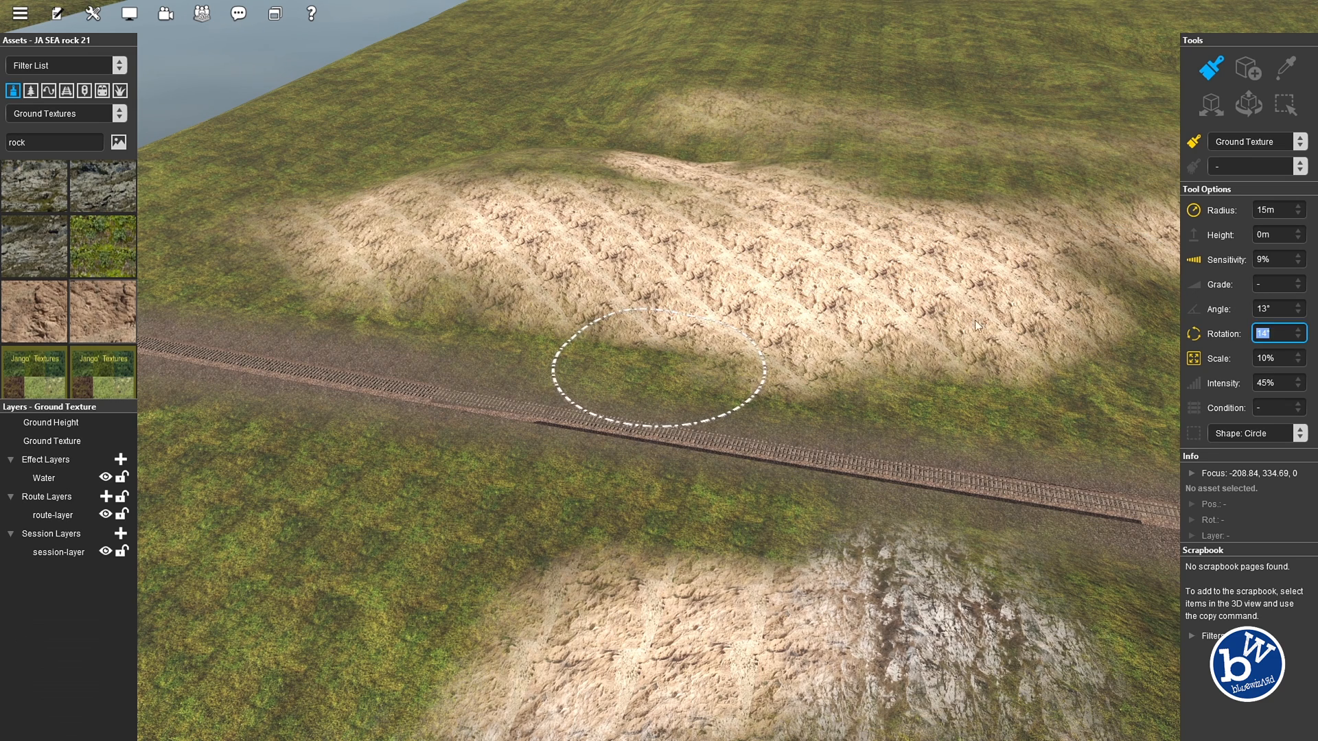
{"action": "mouse_move", "coordinate": [645, 246]}
{"action": "left_mouse_down"}
{"action": "mouse_move", "coordinate": [455, 256]}
{"action": "mouse_move", "coordinate": [732, 270]}
{"action": "left_mouse_up"}
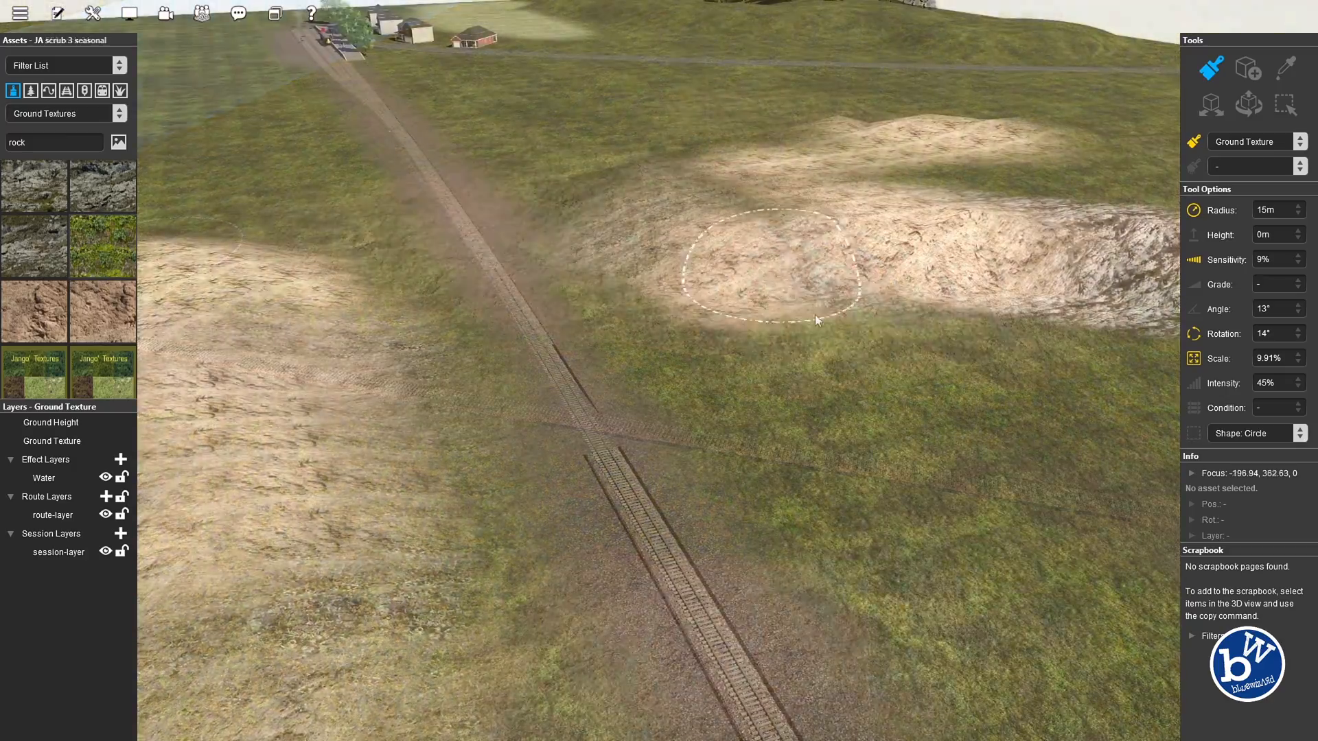
Blend JA scrub 3 seasonal into the edges of the rocky hills on both sides of the track
{"action": "mouse_move", "coordinate": [813, 314]}
{"action": "left_mouse_down"}
{"action": "mouse_move", "coordinate": [882, 327]}
{"action": "mouse_move", "coordinate": [947, 202]}
{"action": "left_mouse_up"}
{"action": "right_click_drag", "start_coordinate": [825, 151], "coordinate": [670, 185]}
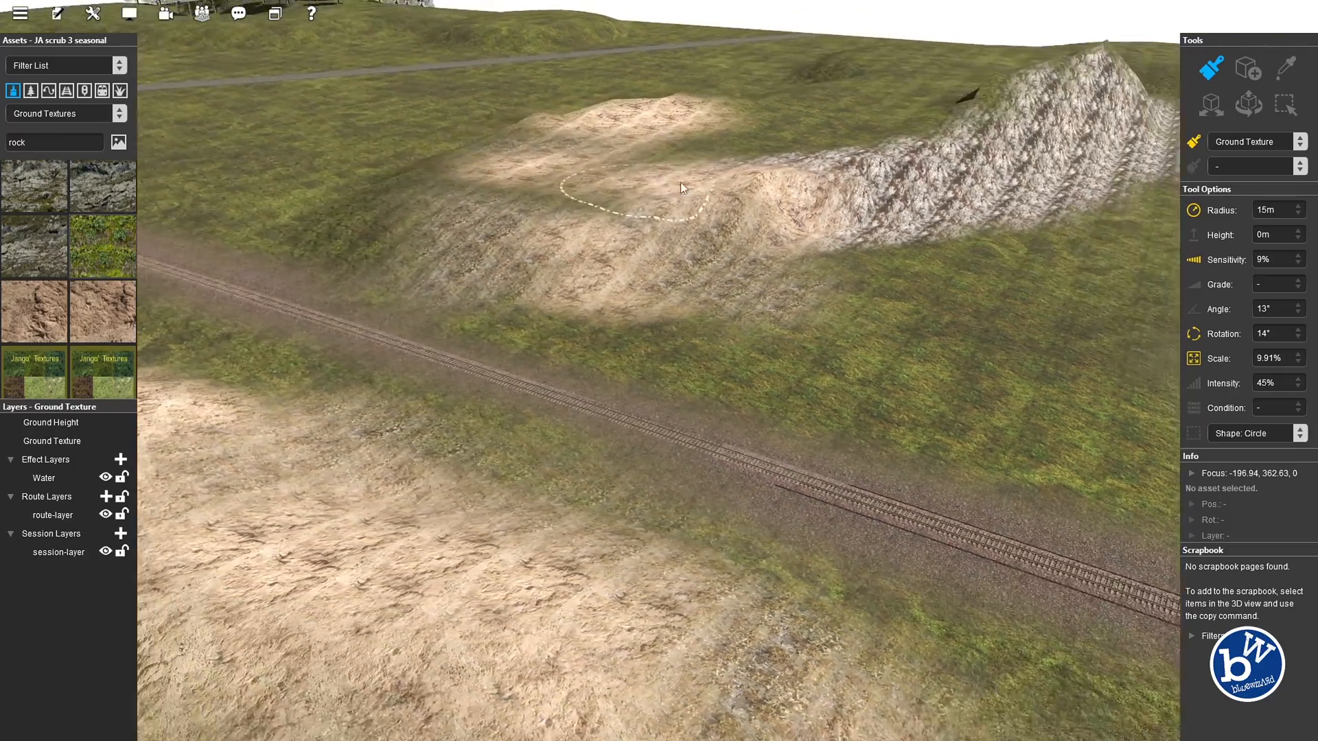
{"action": "right_click_drag", "start_coordinate": [916, 196], "coordinate": [331, 332]}
{"action": "right_click", "coordinate": [330, 331]}
{"action": "right_click_drag", "start_coordinate": [703, 368], "coordinate": [748, 256]}
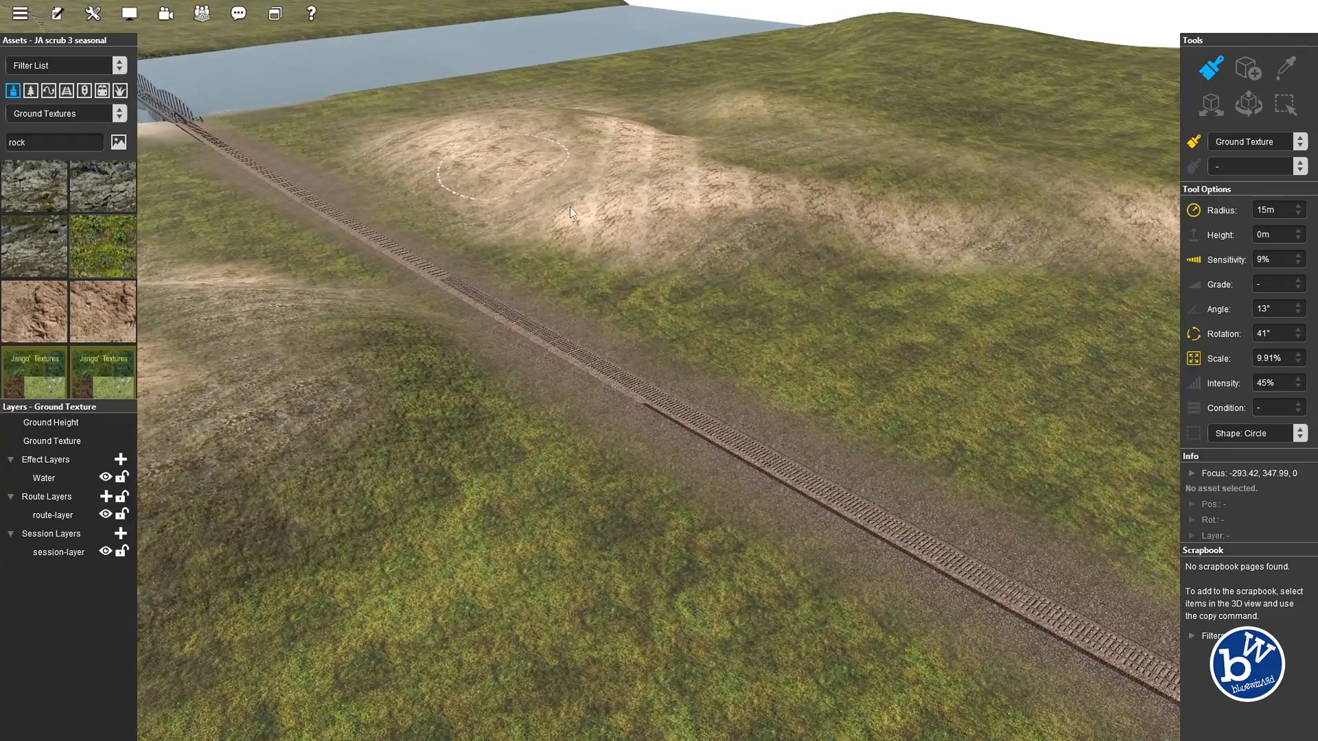
Paint patches of JA scrub 3 seasonal across the open grassland and the hills farther along the line
{"action": "right_click_drag", "start_coordinate": [971, 291], "coordinate": [739, 292]}
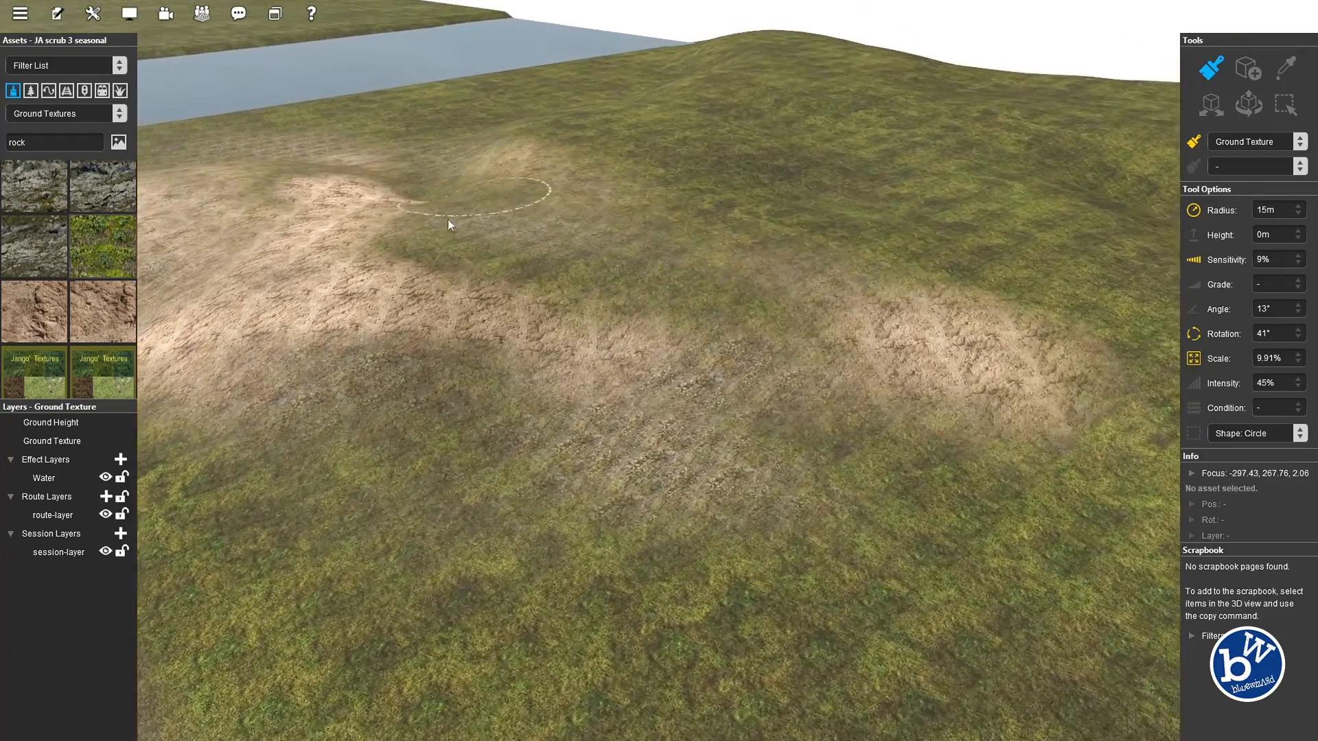
{"action": "right_click_drag", "start_coordinate": [448, 219], "coordinate": [659, 426]}
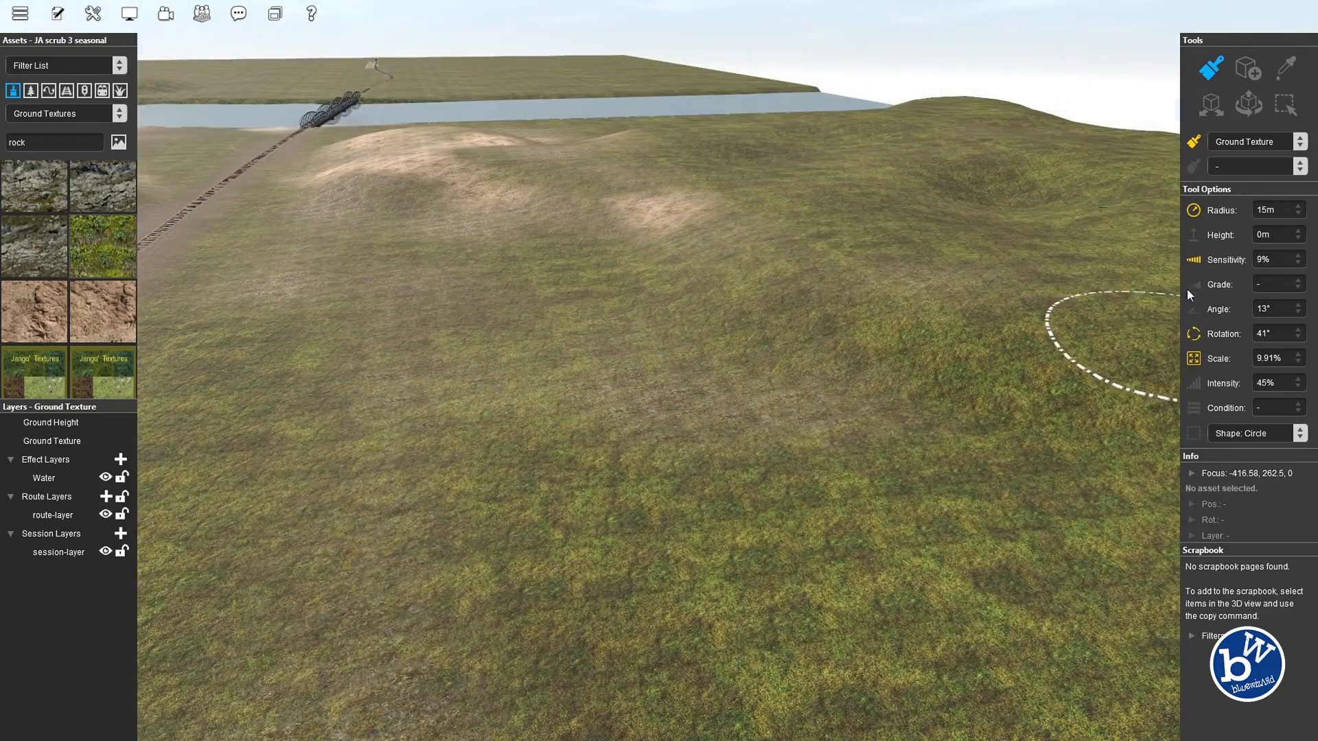
{"action": "mouse_move", "coordinate": [924, 258]}
{"action": "left_mouse_down"}
{"action": "mouse_move", "coordinate": [684, 273]}
{"action": "mouse_move", "coordinate": [744, 467]}
{"action": "mouse_move", "coordinate": [538, 467]}
{"action": "left_mouse_up"}
{"action": "right_click", "coordinate": [661, 592]}
{"action": "right_click_drag", "start_coordinate": [661, 591], "coordinate": [505, 295]}
{"action": "right_click_drag", "start_coordinate": [883, 313], "coordinate": [986, 208]}
{"action": "mouse_move", "coordinate": [1086, 179]}
{"action": "left_mouse_down"}
{"action": "mouse_move", "coordinate": [1076, 214]}
{"action": "mouse_move", "coordinate": [1022, 223]}
{"action": "left_mouse_up"}
{"action": "right_click_drag", "start_coordinate": [822, 199], "coordinate": [472, 229]}
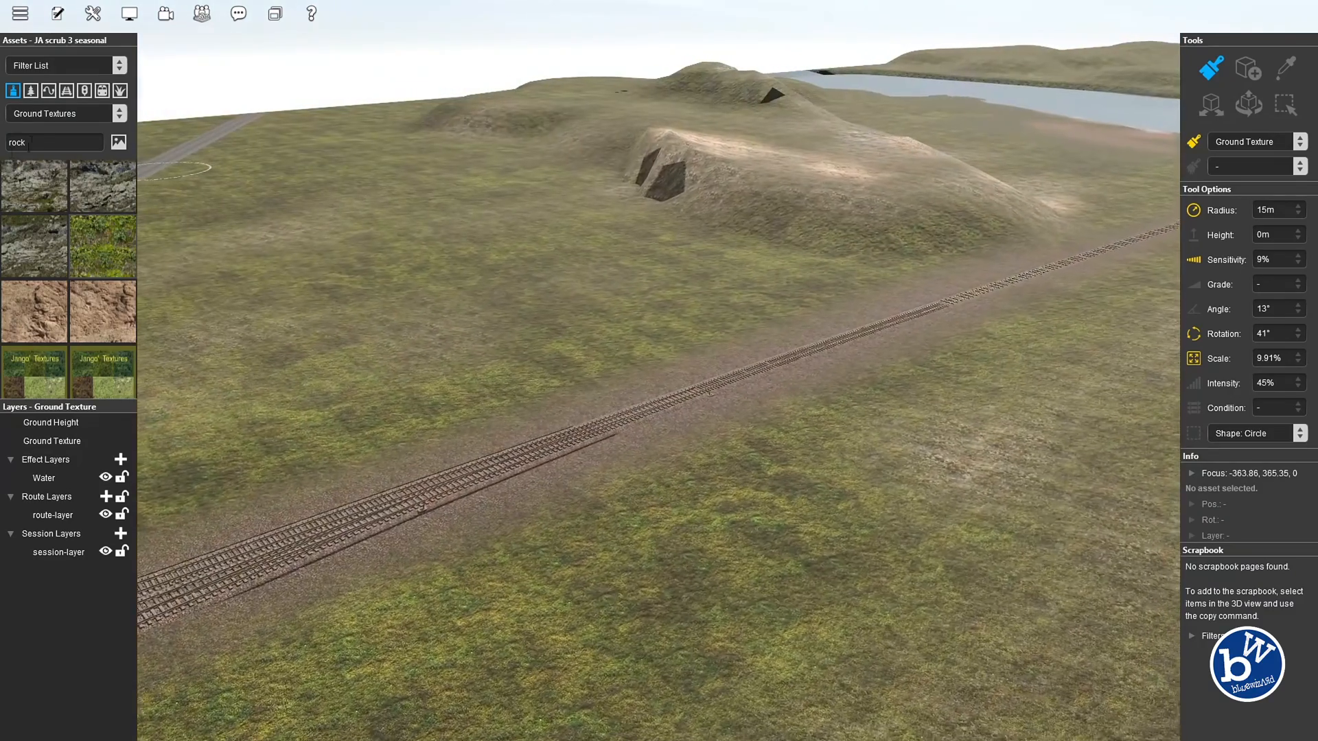
Search the scenery objects for tree
{"action": "double_click", "coordinate": [29, 143]}
{"action": "type", "text": "tree"}
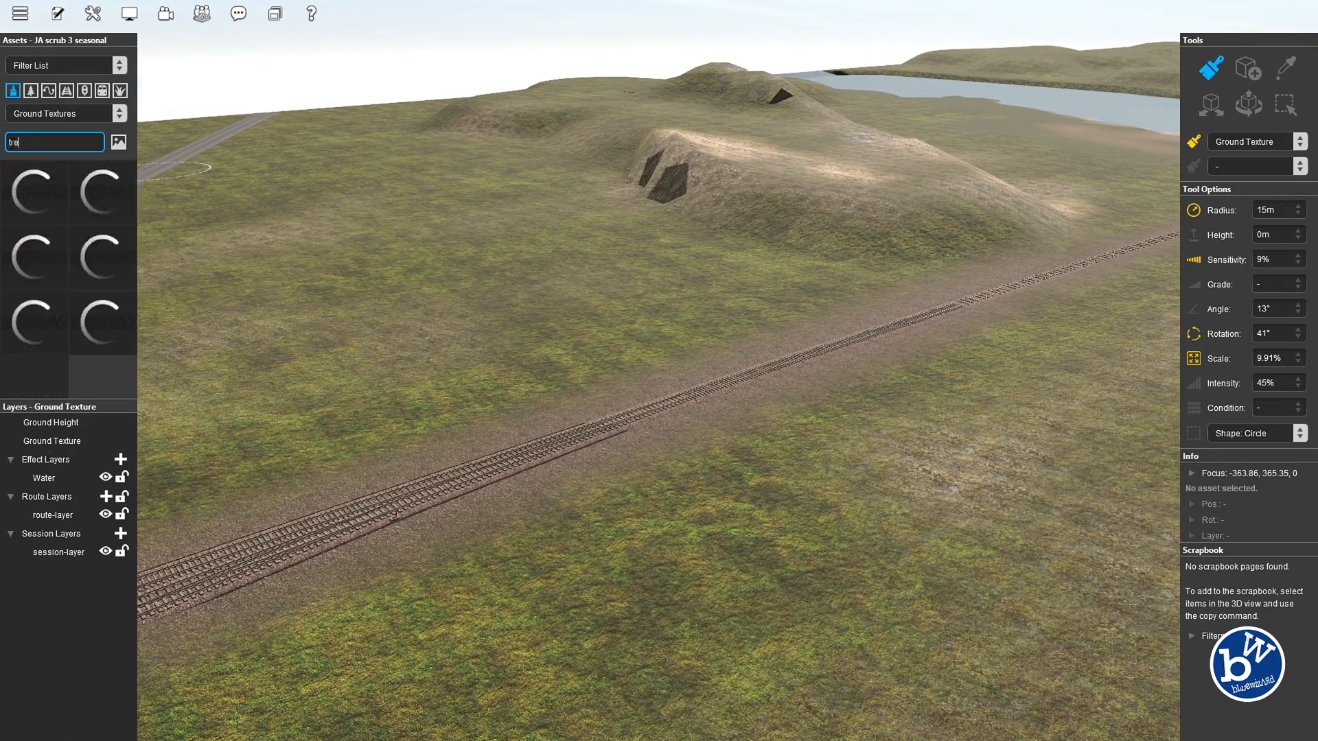
{"action": "left_click", "coordinate": [31, 90]}
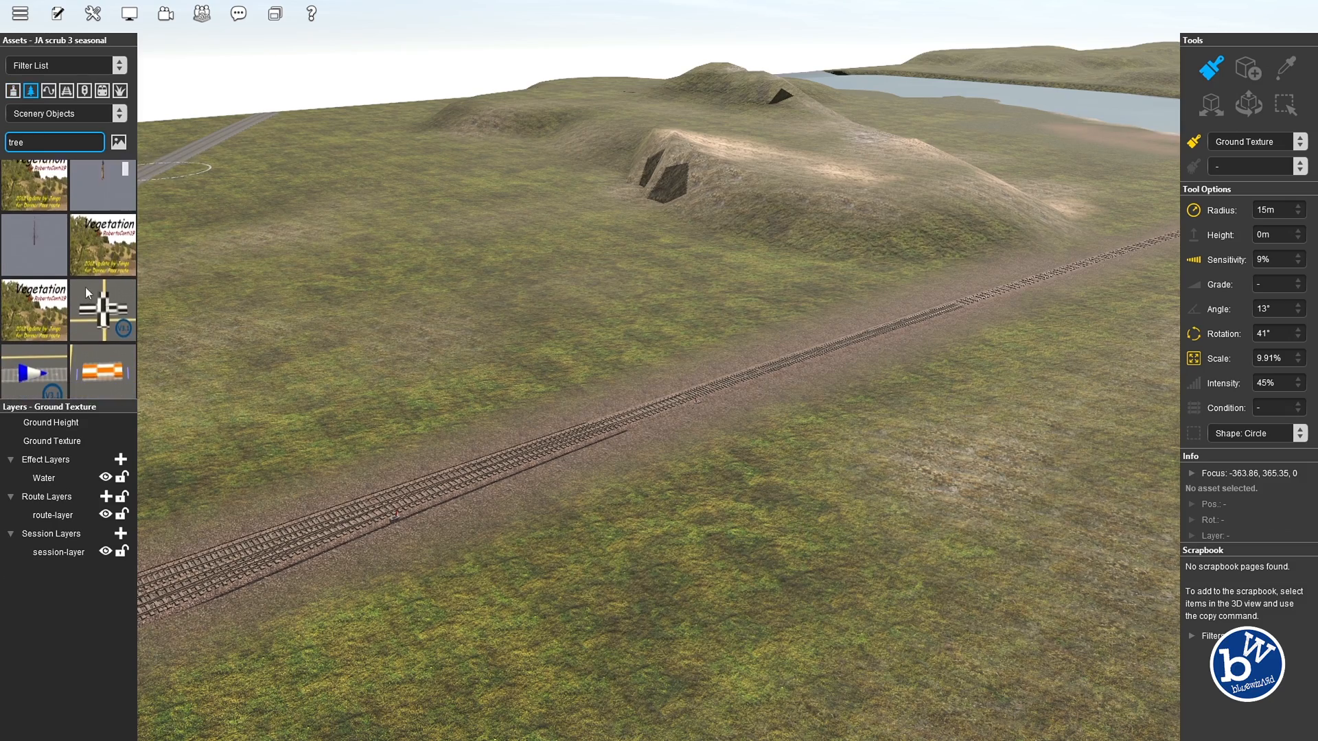
Try a tree from the search results on the grassland, and search the scenery objects for oak
{"action": "left_click", "coordinate": [105, 232]}
{"action": "left_click", "coordinate": [535, 274]}
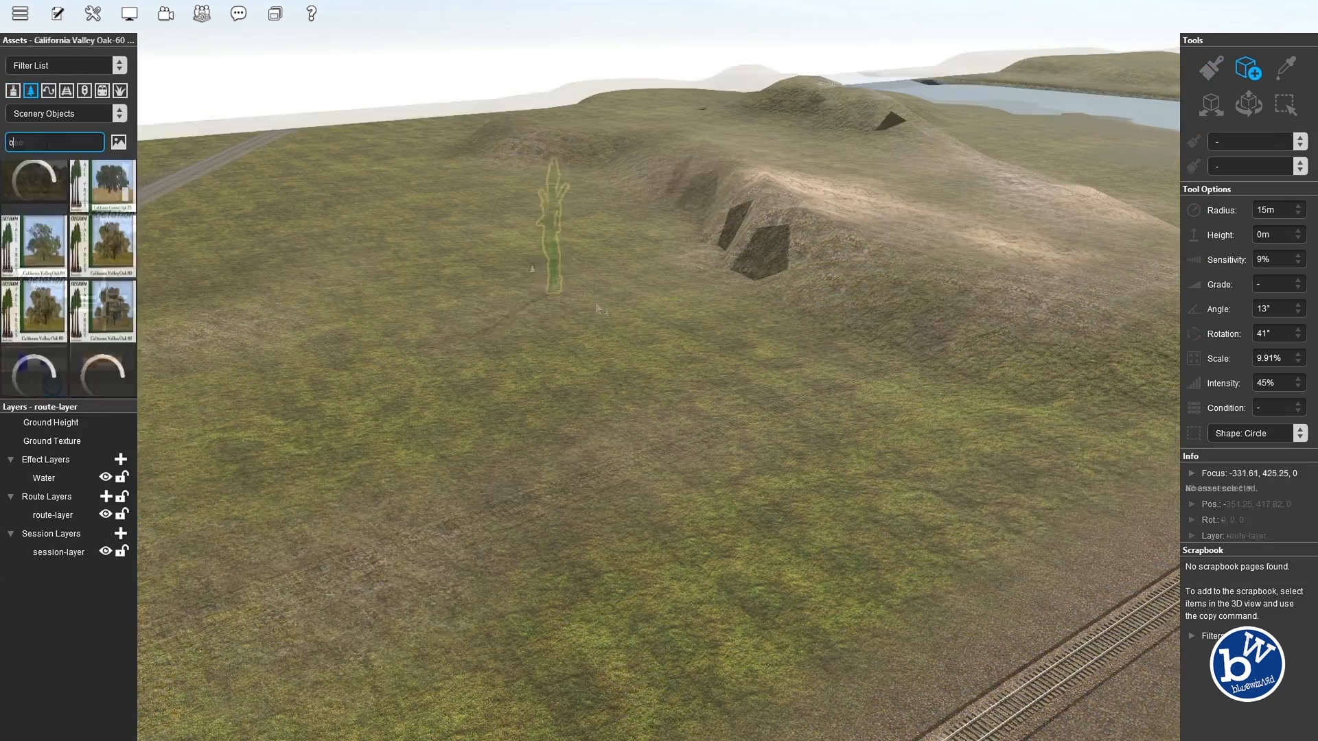
{"action": "type", "text": "ak"}
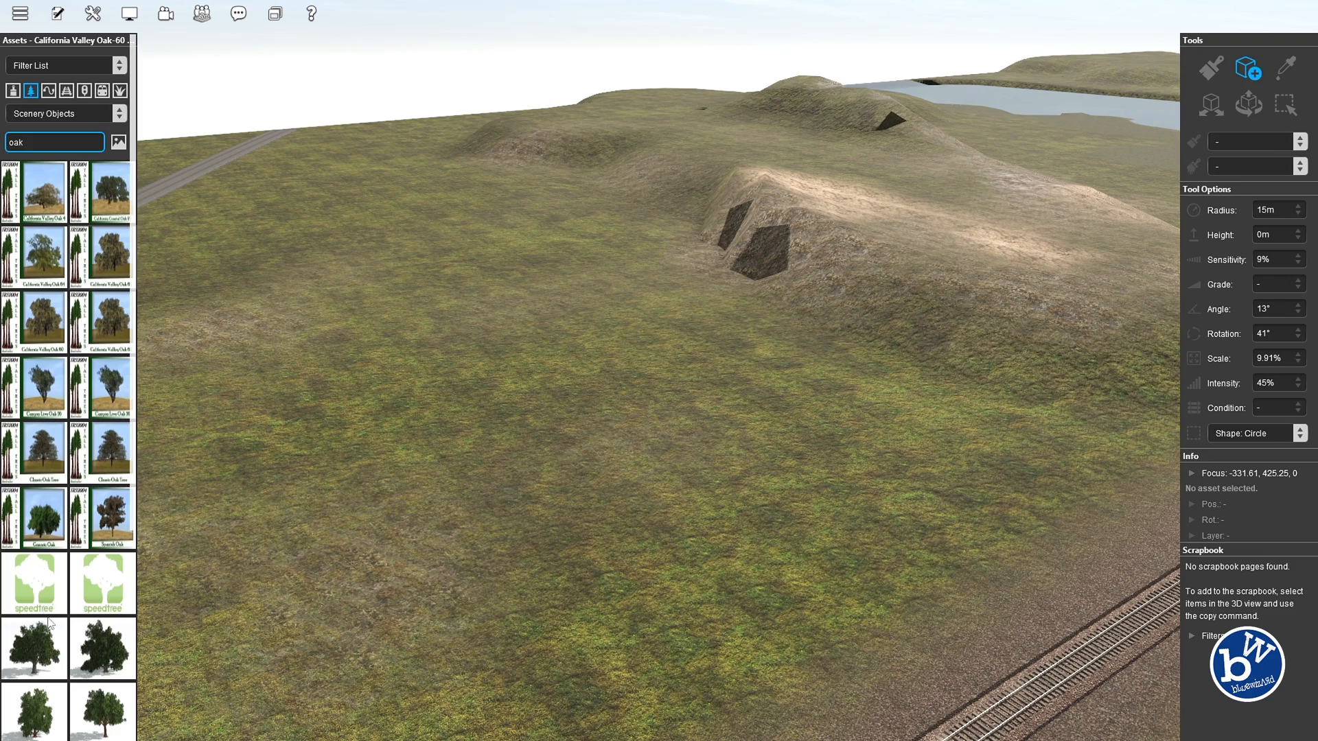
Place four Tree Oak 02 trees across the grassland and up the hillside beside the track
{"action": "left_click", "coordinate": [796, 525]}
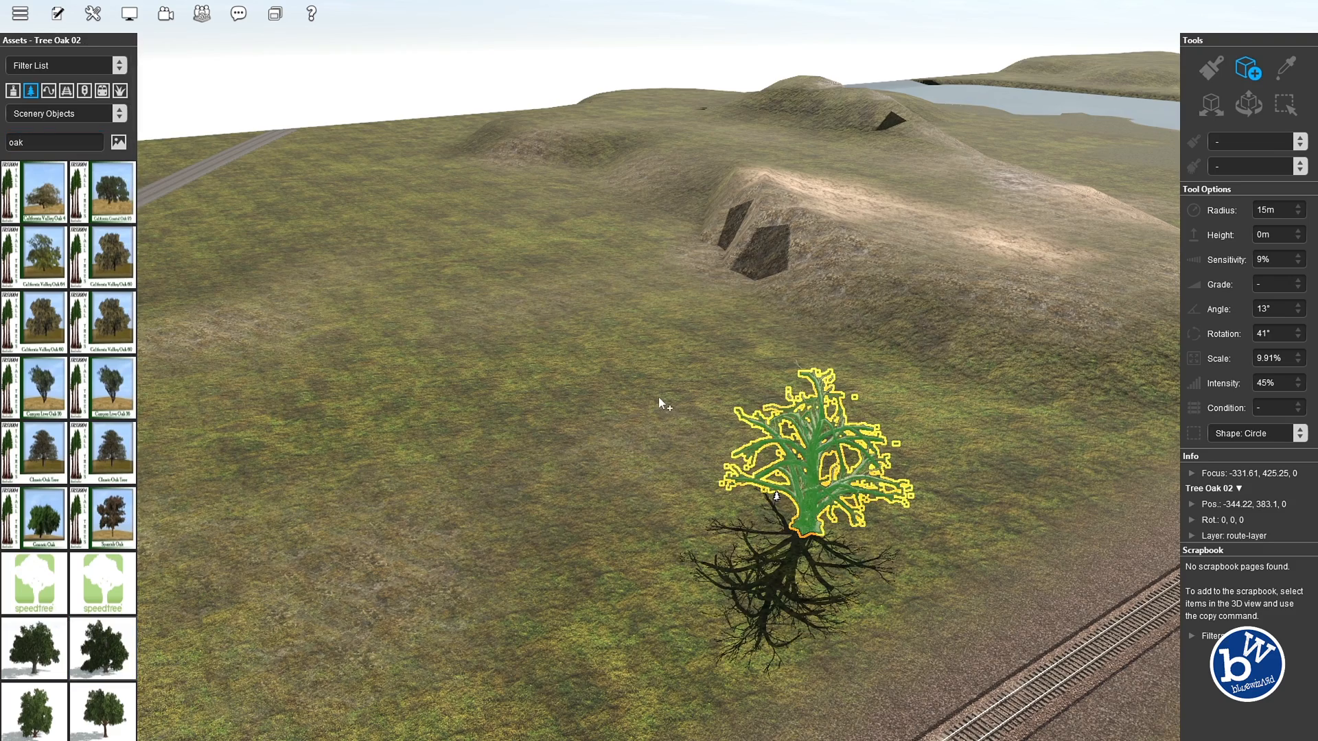
{"action": "left_click", "coordinate": [663, 400]}
{"action": "right_click_drag", "start_coordinate": [809, 373], "coordinate": [793, 374]}
{"action": "left_click", "coordinate": [793, 373]}
{"action": "left_click", "coordinate": [841, 256]}
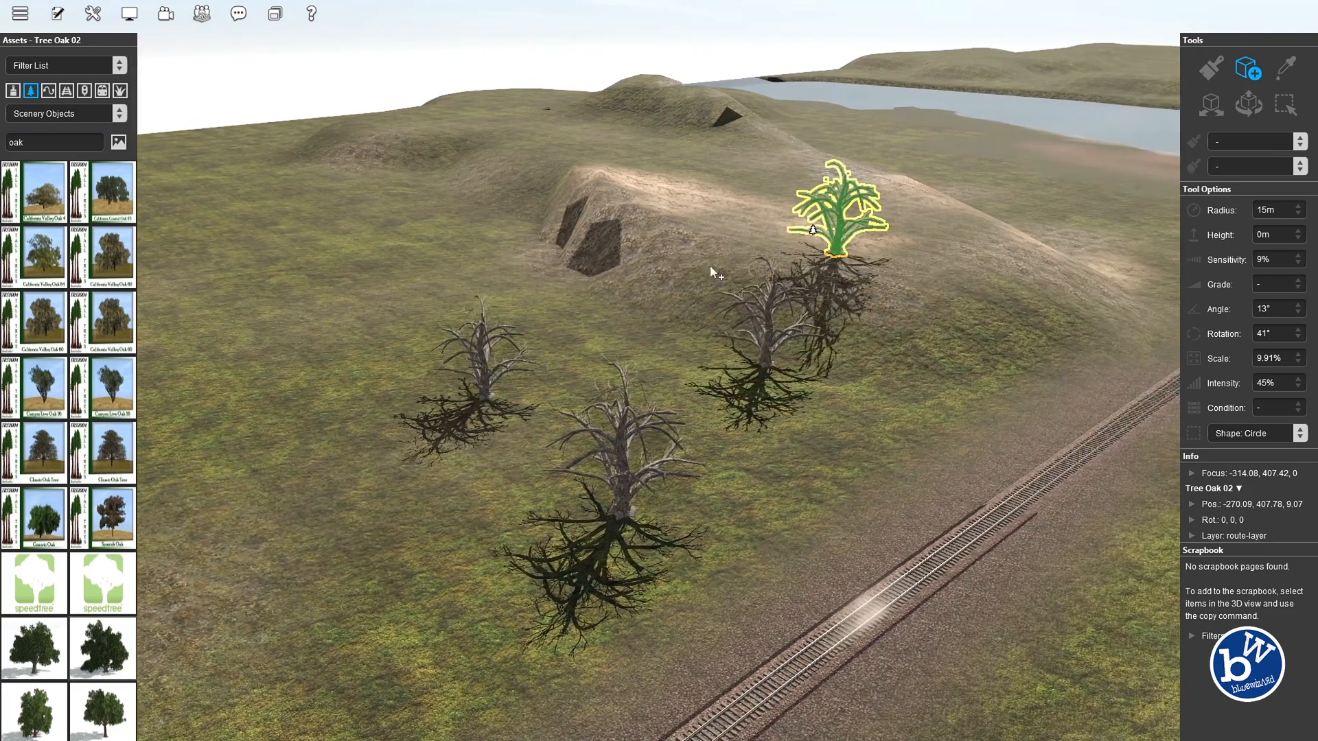
Set the environment date back to 18/07/2021 so the trees use their summer foliage
{"action": "left_click", "coordinate": [55, 14]}
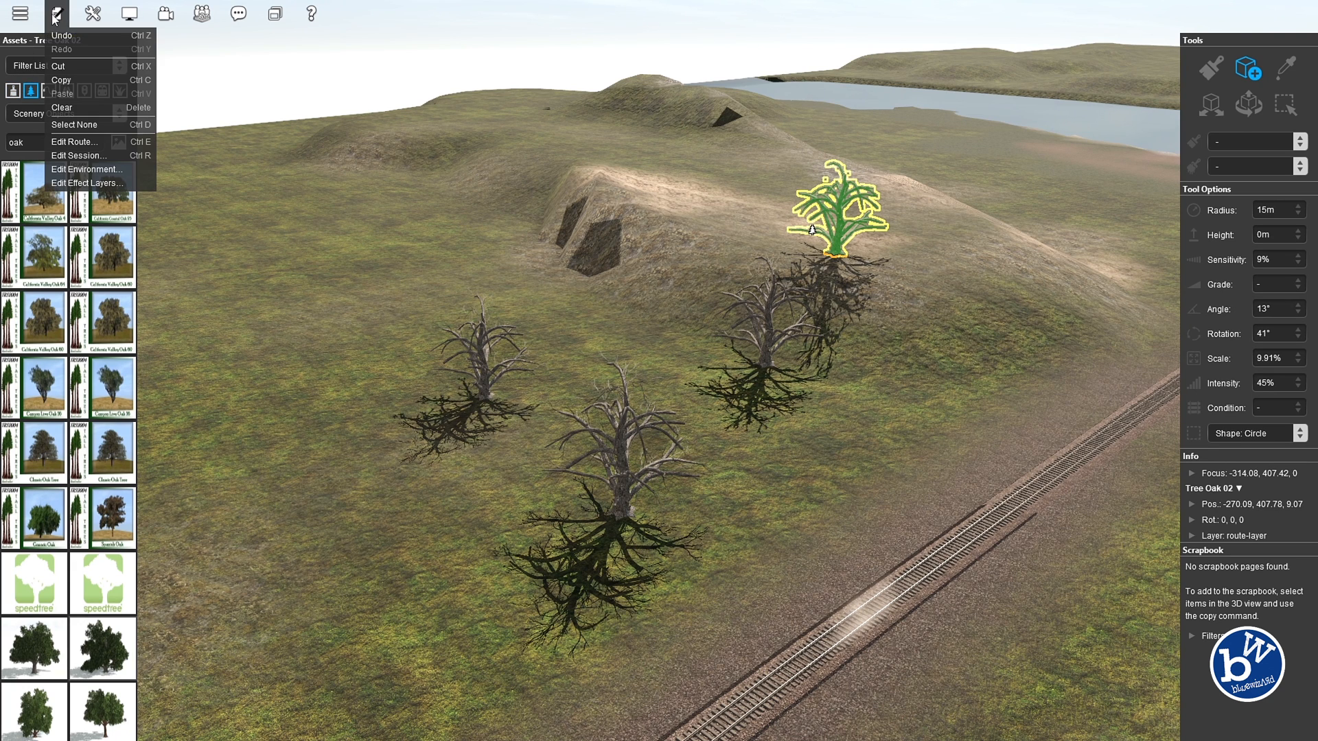
{"action": "left_click", "coordinate": [86, 169]}
{"action": "left_click", "coordinate": [583, 286]}
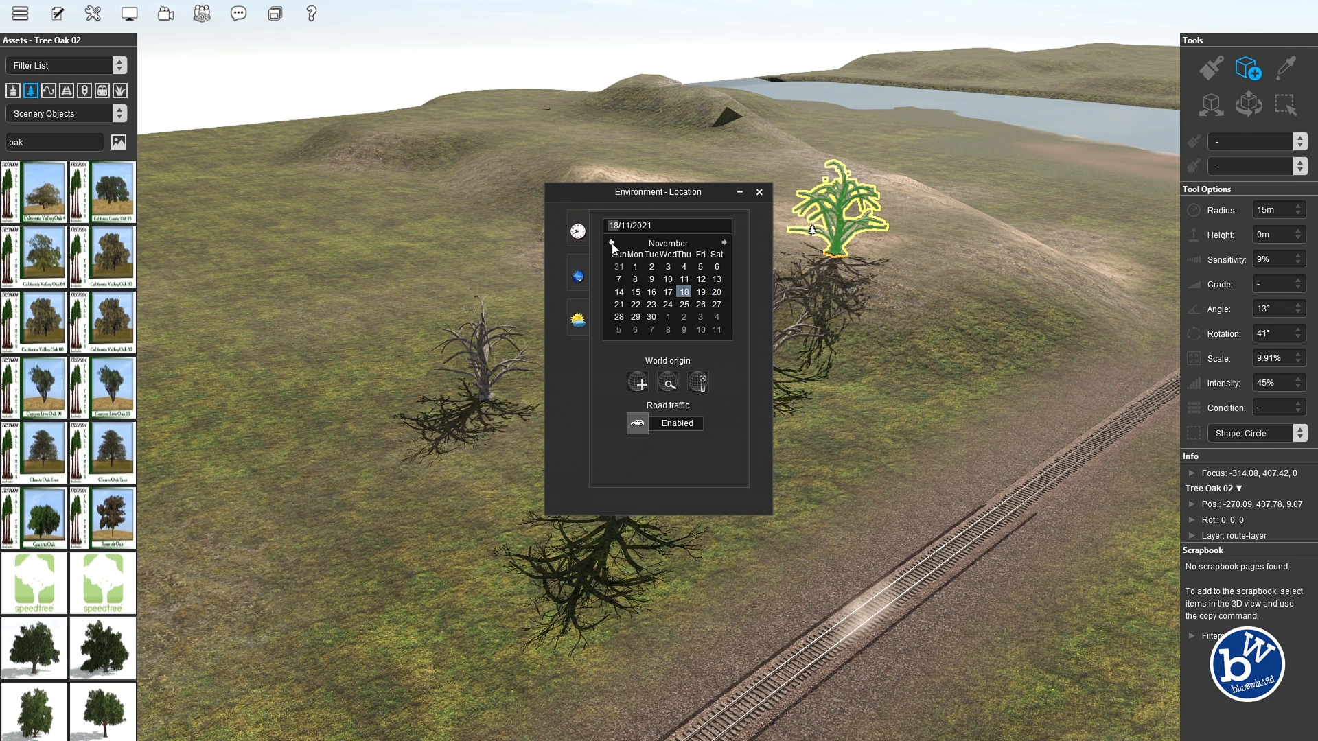
{"action": "left_click", "coordinate": [611, 242]}
{"action": "left_click", "coordinate": [612, 243]}
{"action": "left_click", "coordinate": [611, 243]}
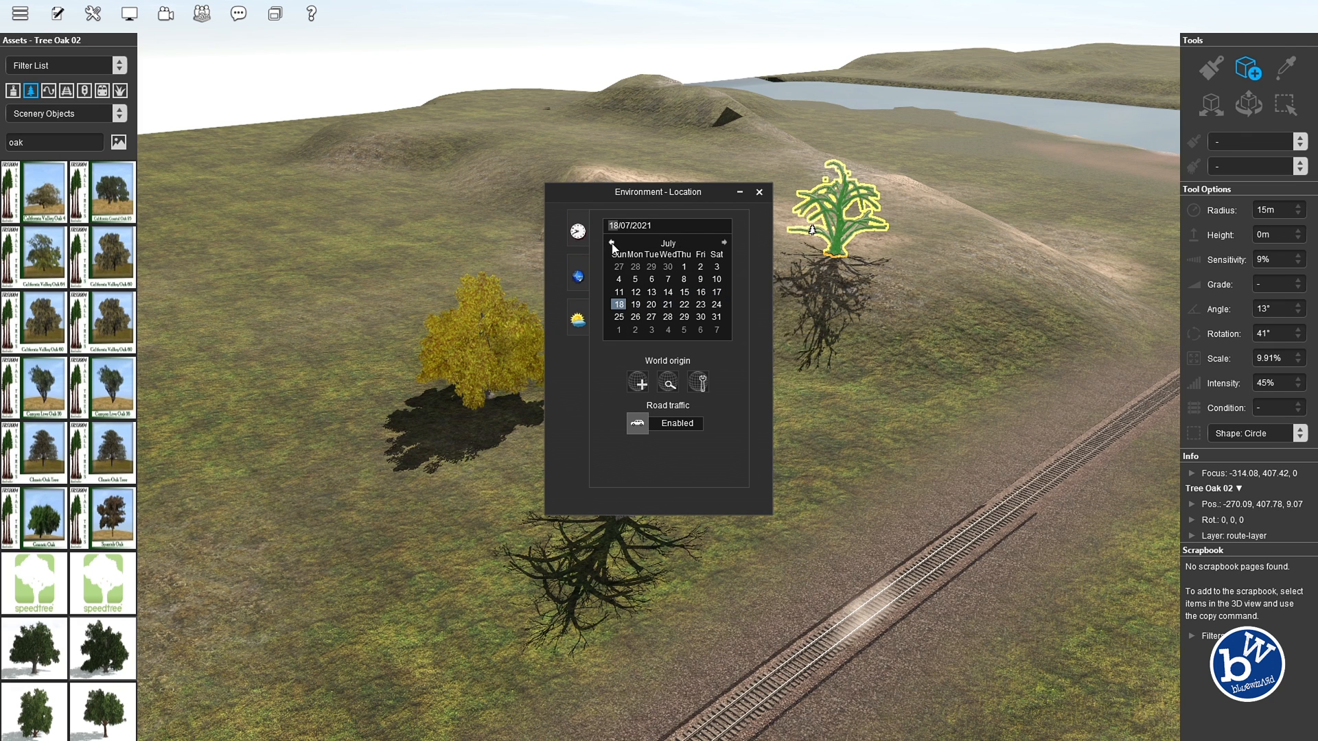
{"action": "left_click", "coordinate": [760, 192]}
Add a California Valley Oak-60 7m between the oaks and place more trees across the nearby grassland
{"action": "right_click", "coordinate": [725, 459]}
{"action": "key", "text": "Left"}
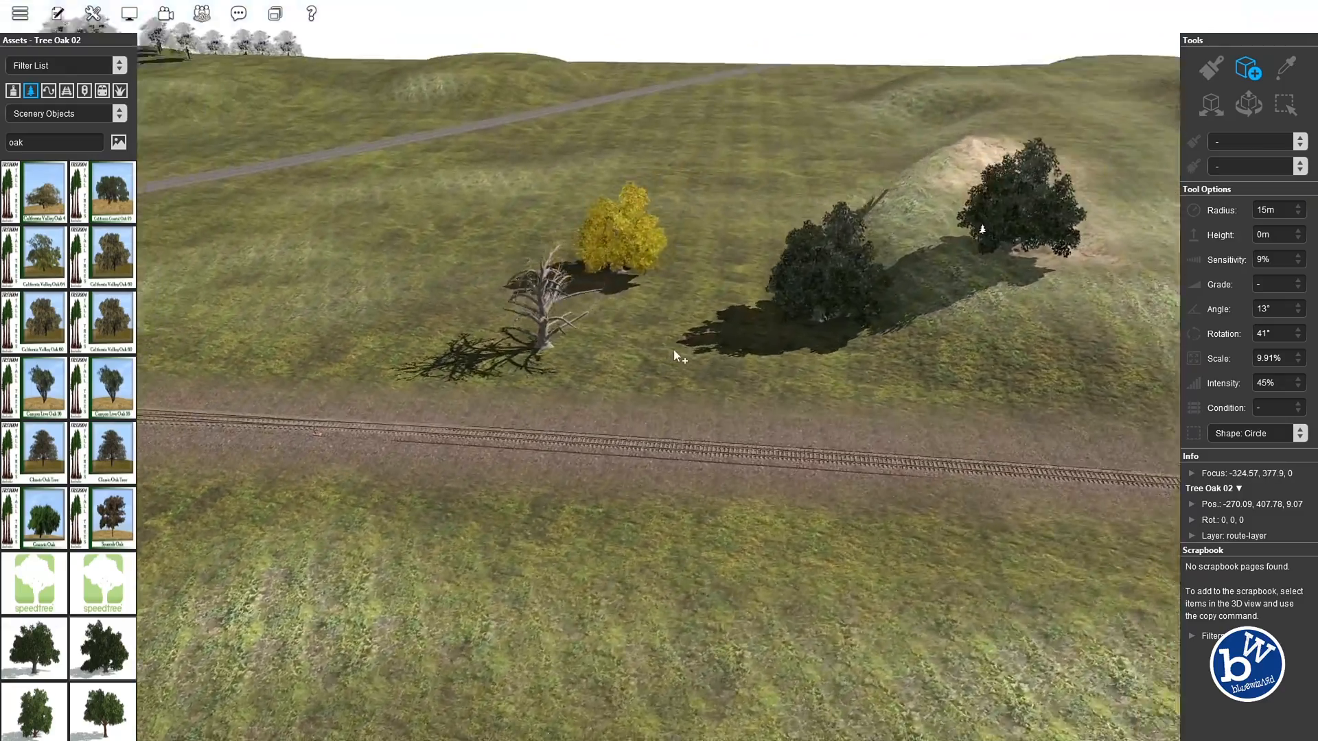
{"action": "key", "text": "Up"}
{"action": "key", "text": "Down"}
{"action": "key", "text": "Up"}
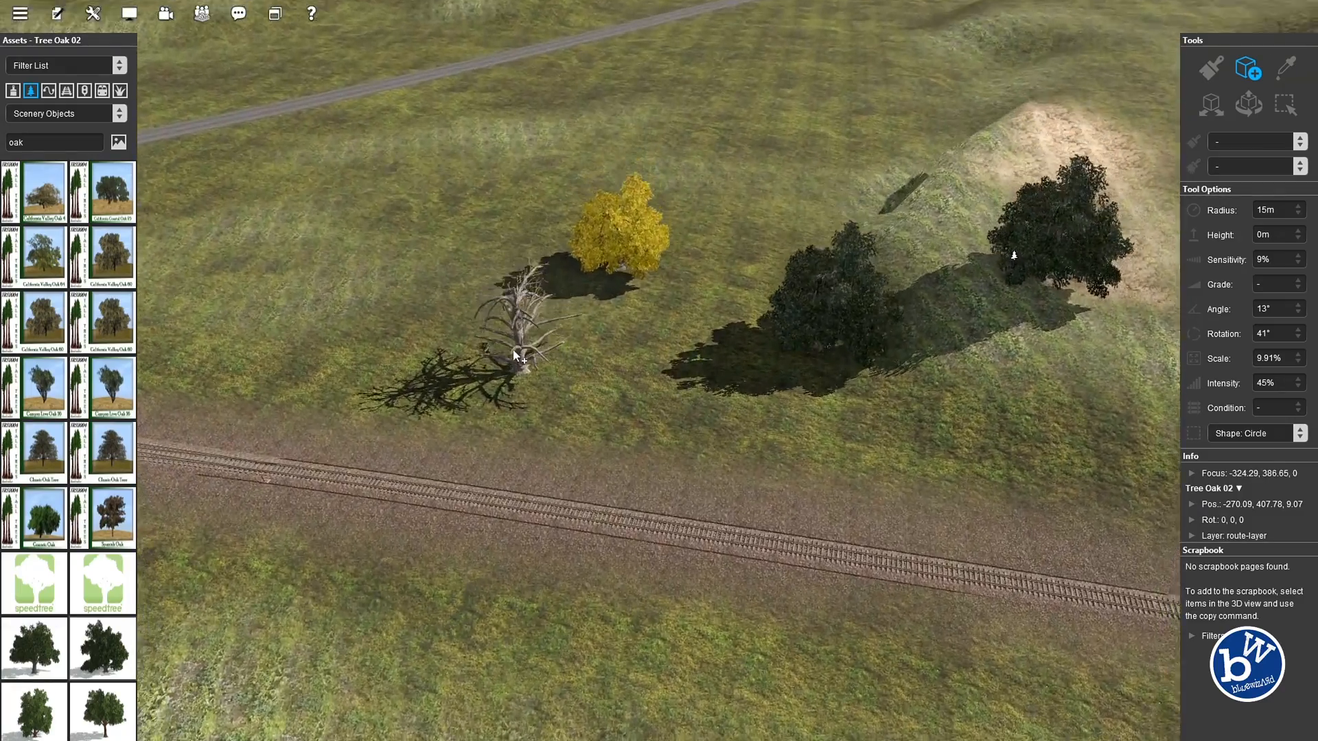
{"action": "left_click", "coordinate": [117, 259]}
{"action": "left_click", "coordinate": [602, 344]}
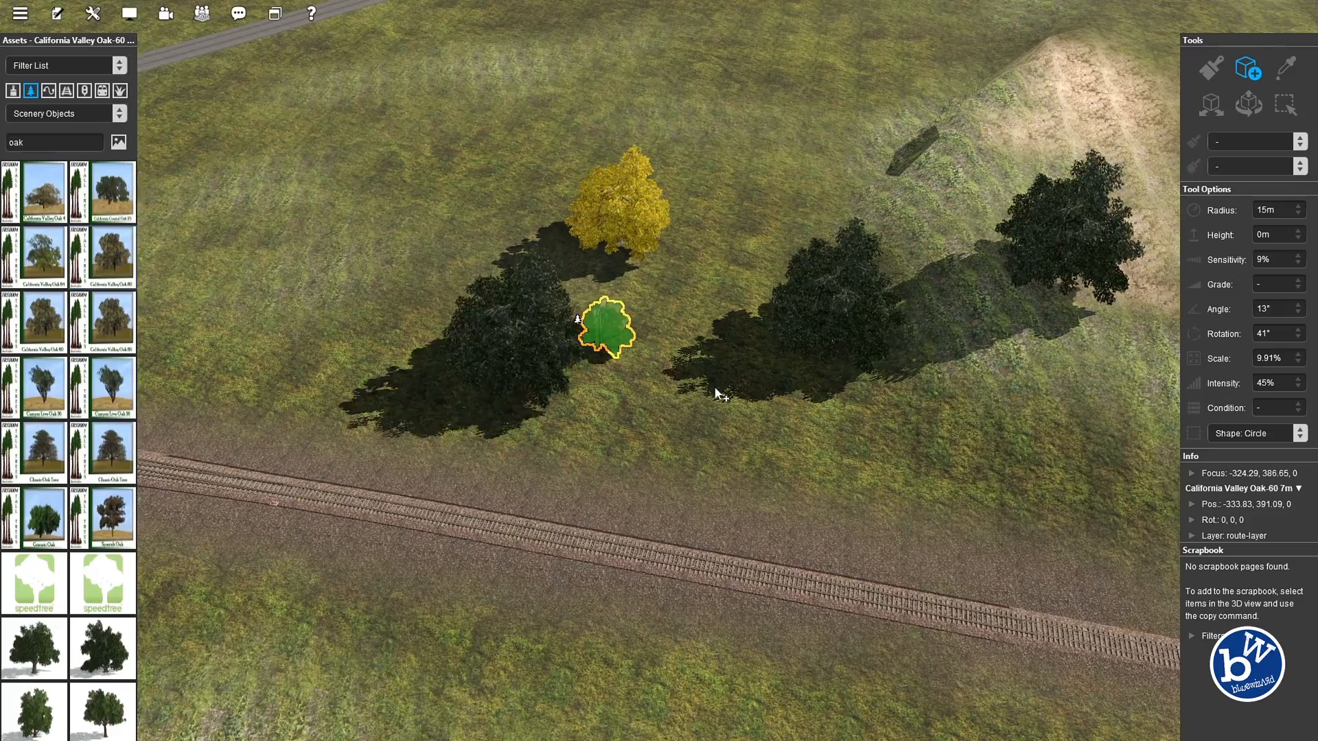
{"action": "key", "text": "Left"}
{"action": "left_click", "coordinate": [694, 264]}
{"action": "left_click", "coordinate": [856, 180]}
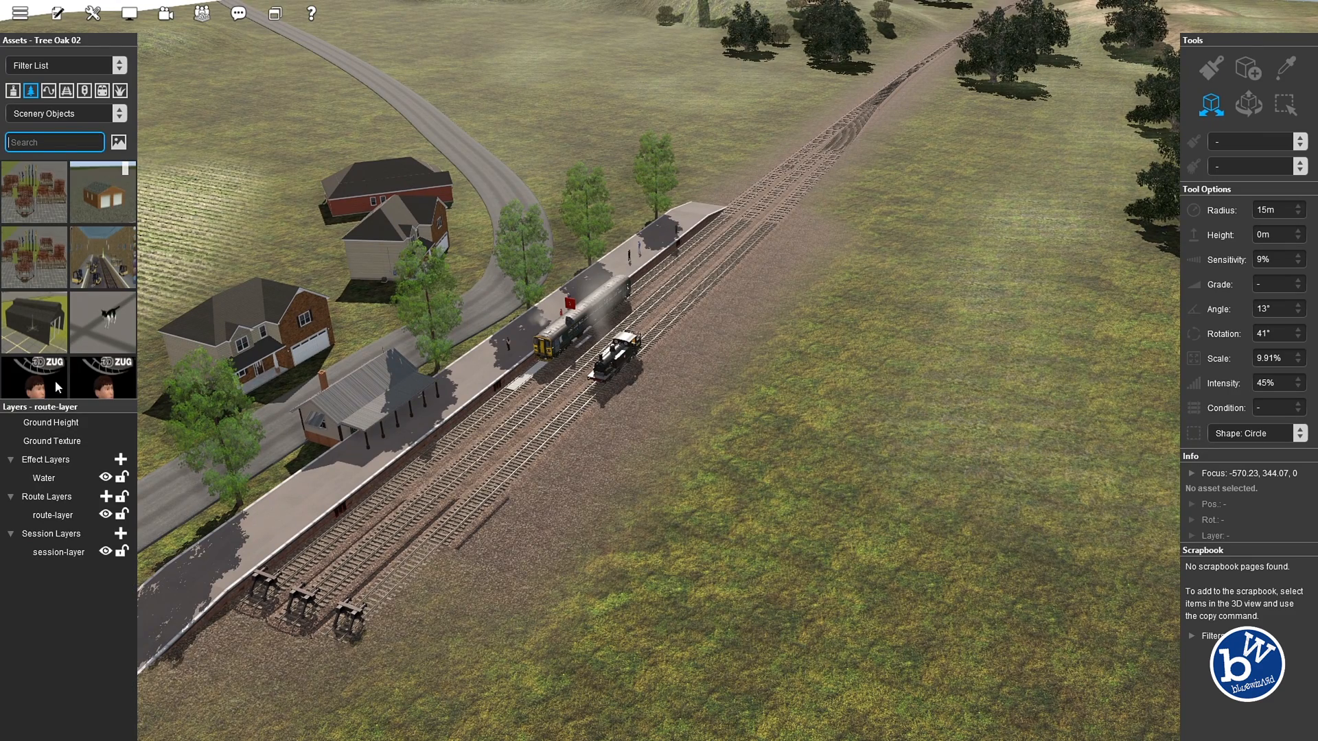
Create a new TurfFX effect layer named grass
{"action": "left_click", "coordinate": [121, 459]}
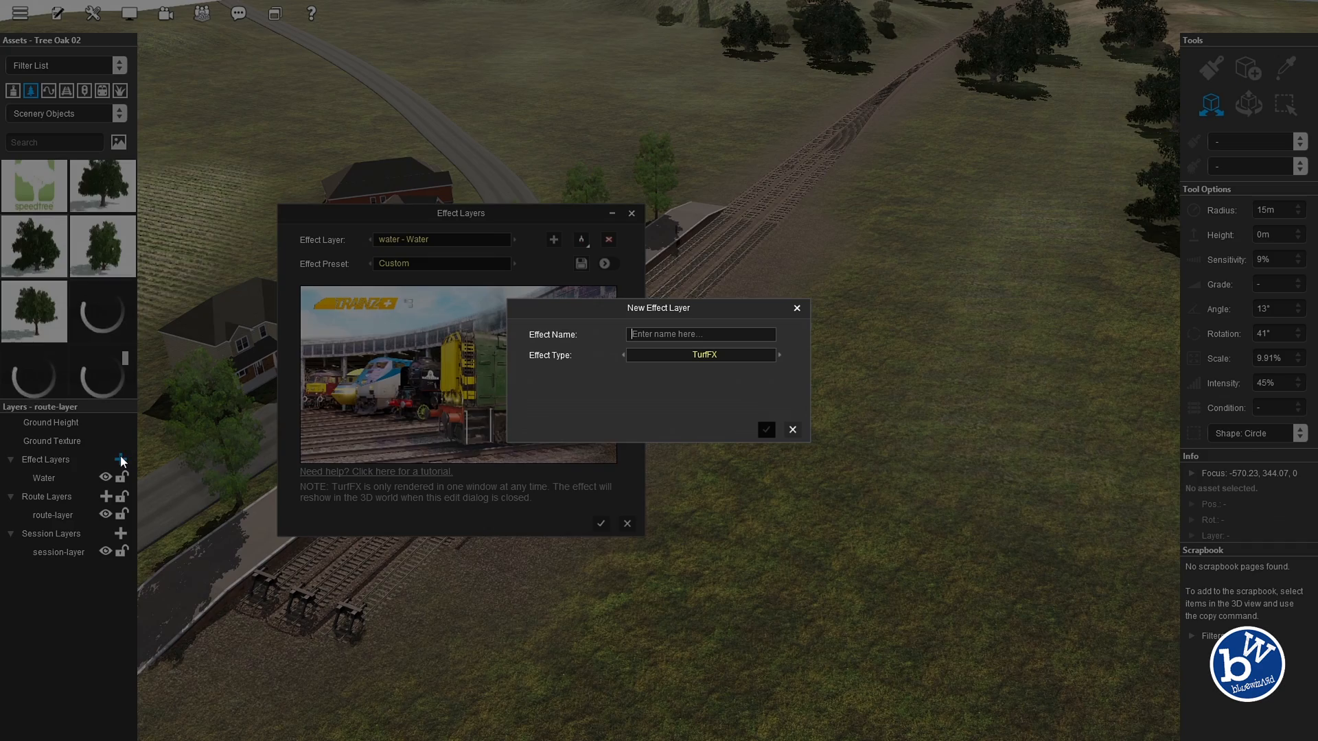
{"action": "left_click", "coordinate": [658, 331]}
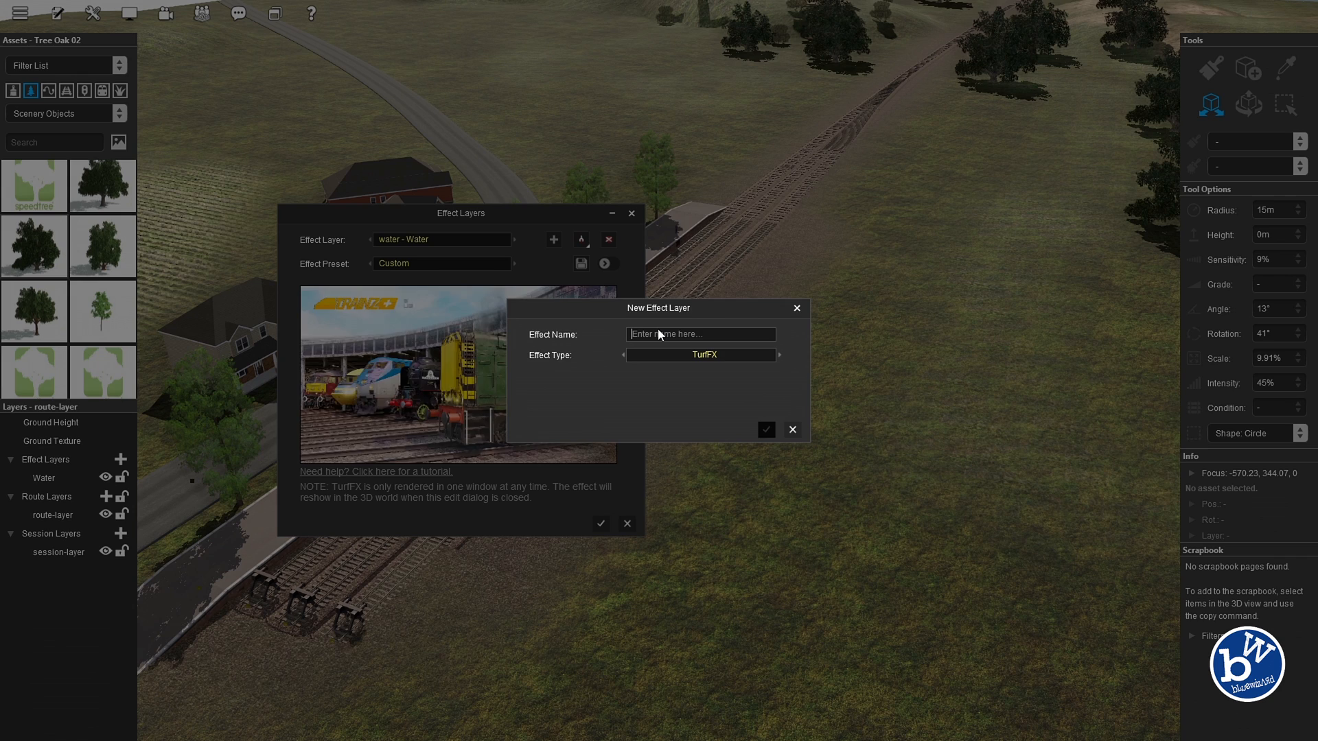
{"action": "type", "text": "grass"}
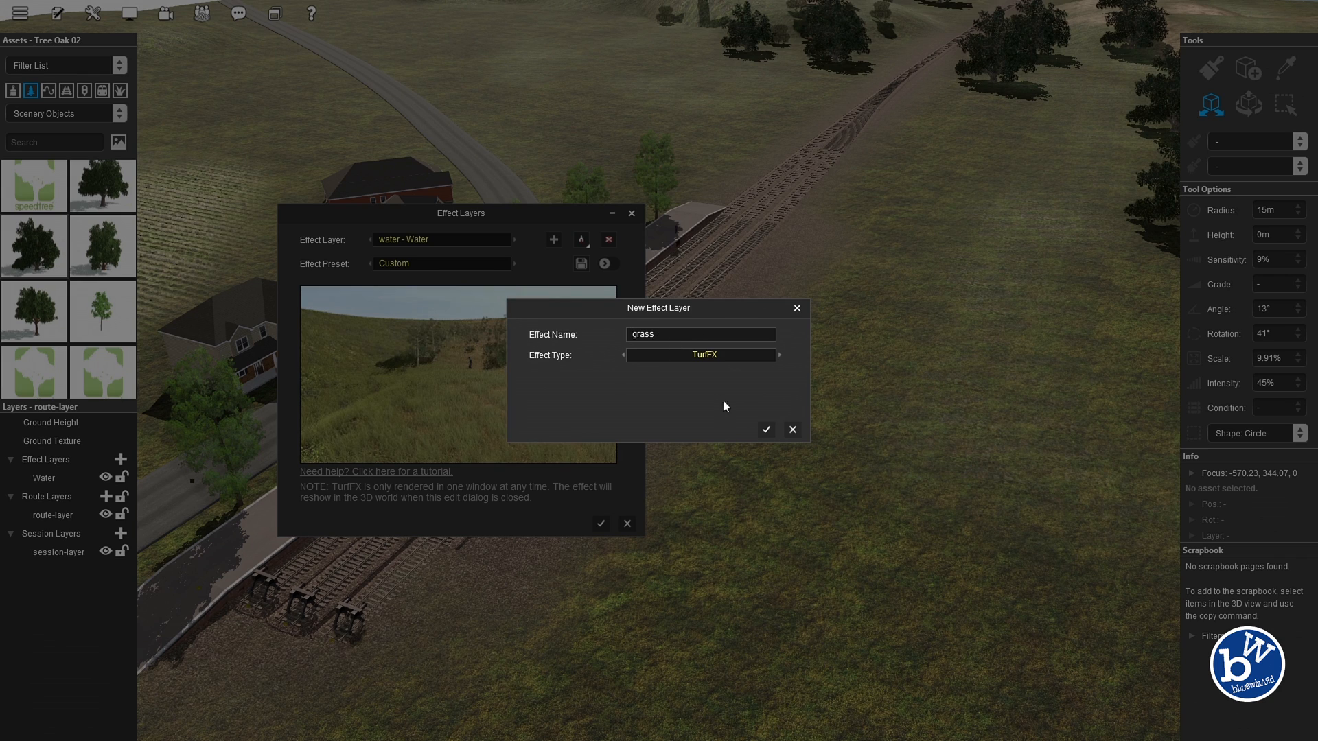
{"action": "left_click", "coordinate": [767, 427]}
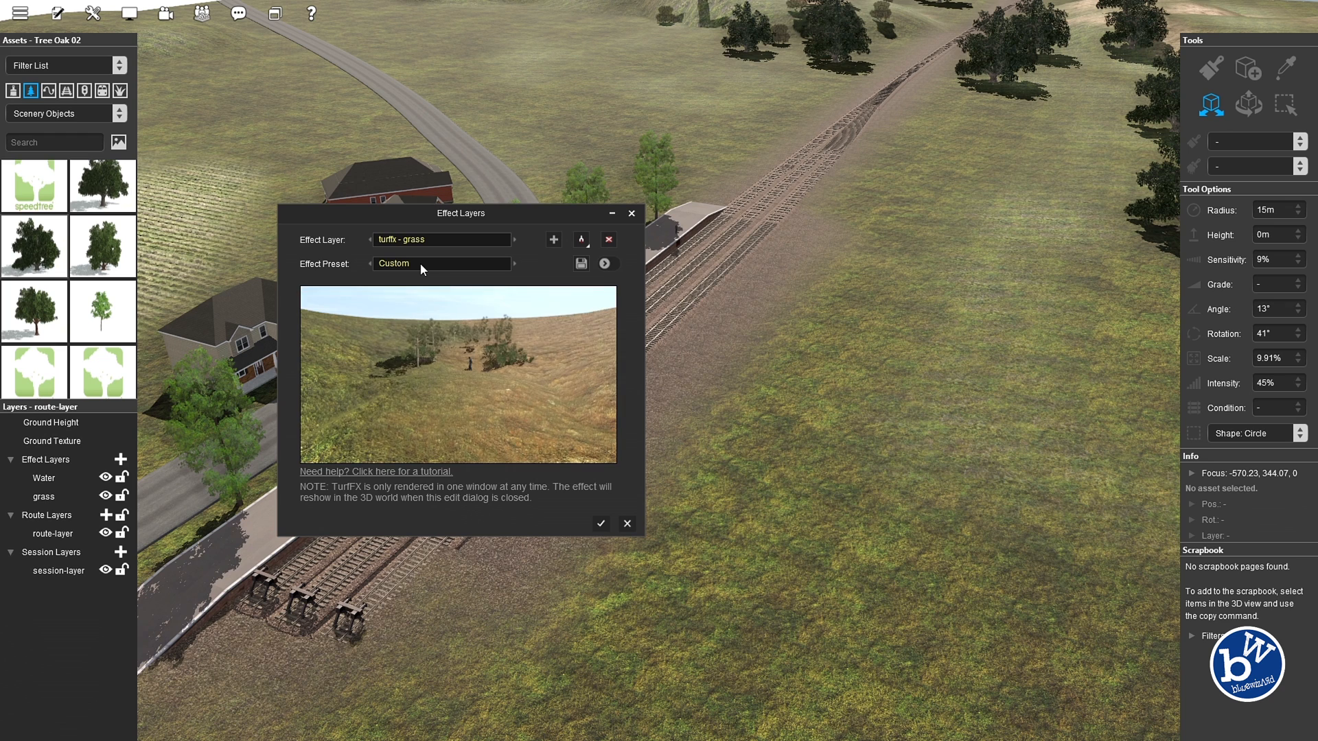
Apply the TFXP - Grass Medium 1 preset to the grass effect layer
{"action": "left_click", "coordinate": [448, 240]}
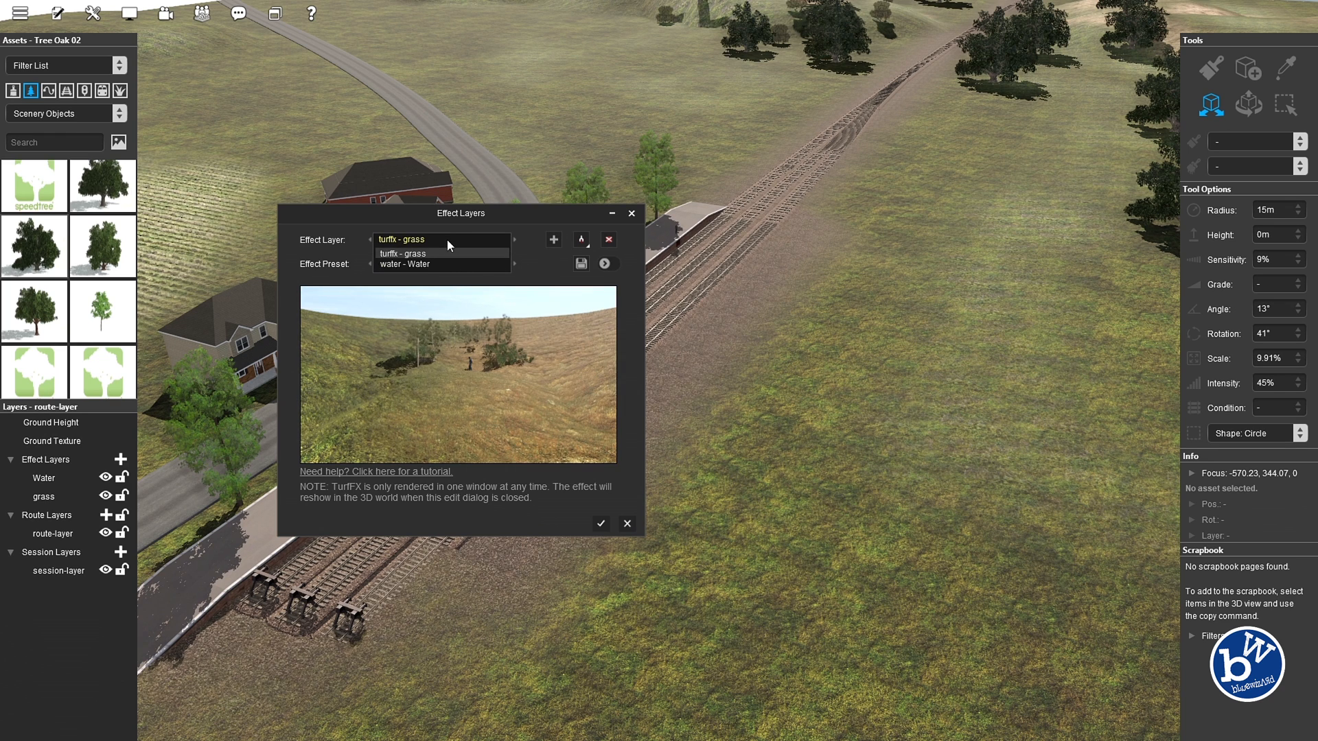
{"action": "left_click", "coordinate": [447, 238]}
{"action": "left_click", "coordinate": [426, 265]}
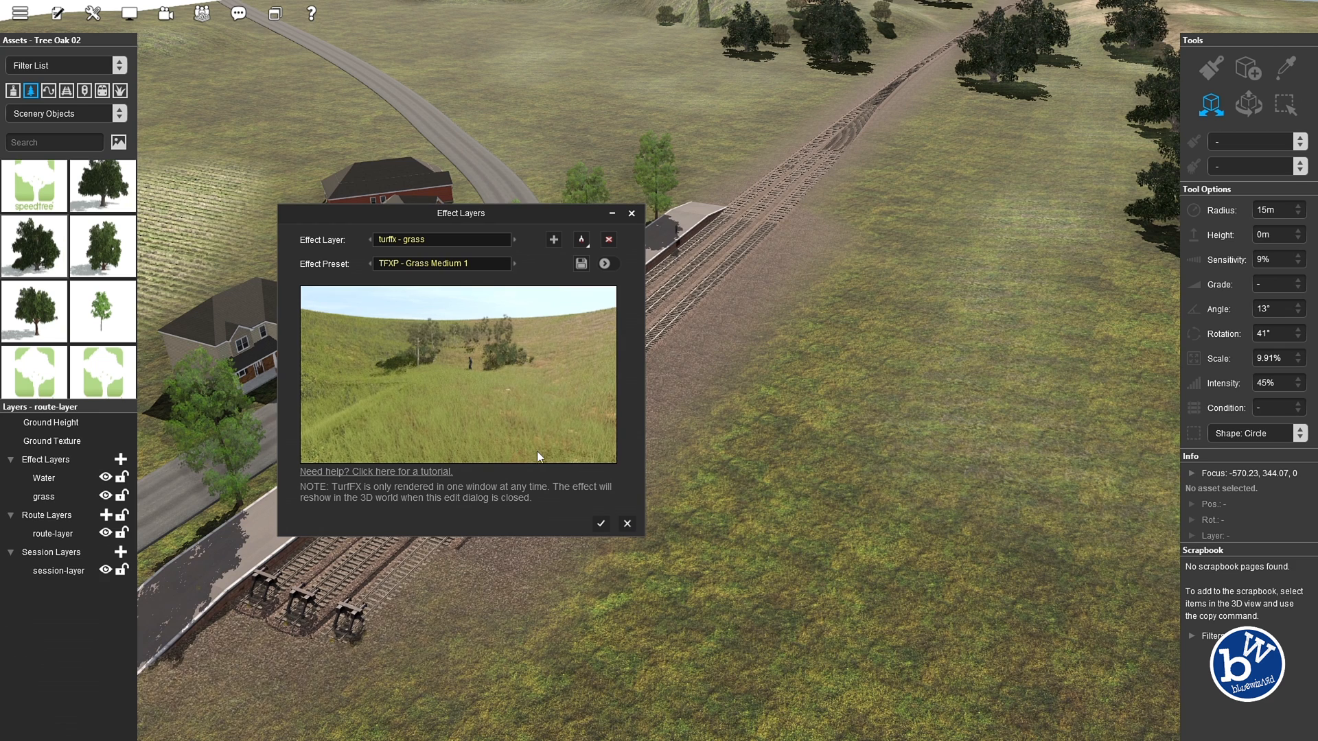
{"action": "left_click", "coordinate": [599, 524]}
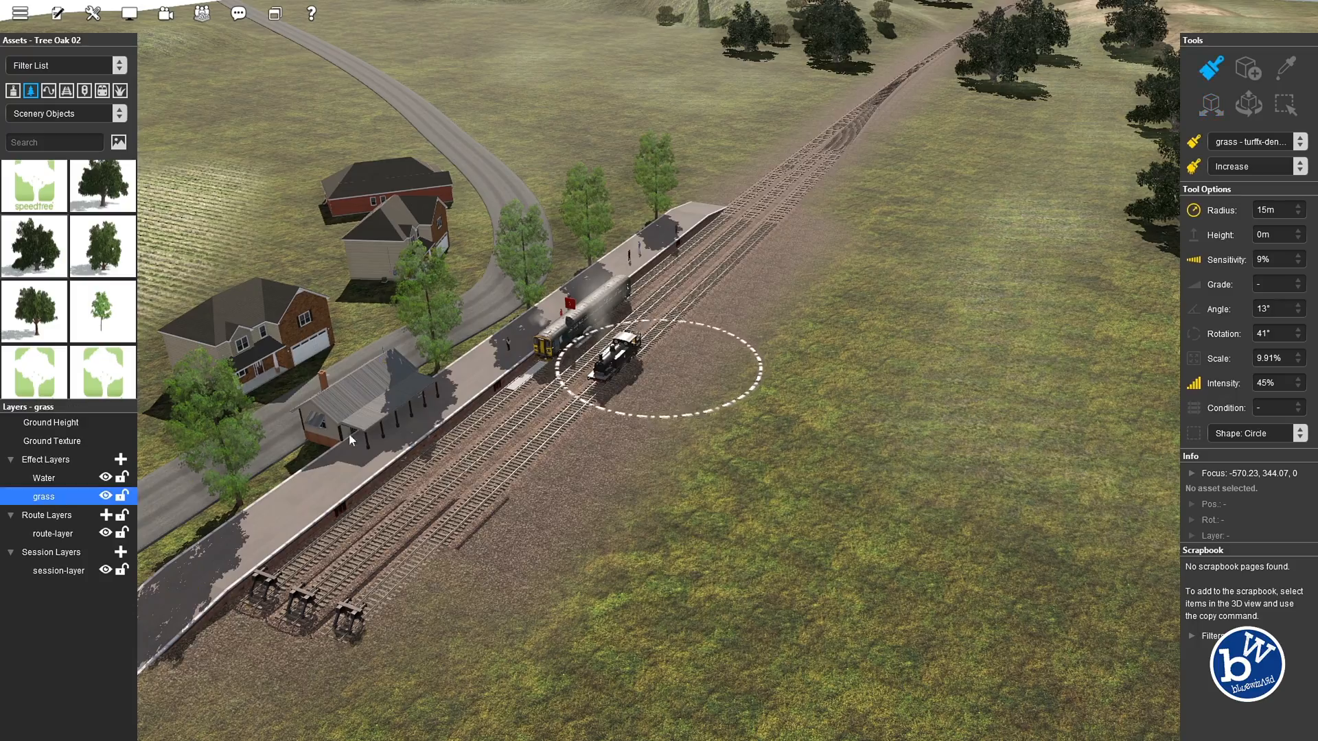
Paint the grass effect onto the open field alongside the station tracks, using a 15 m brush radius
{"action": "key", "text": "Right"}
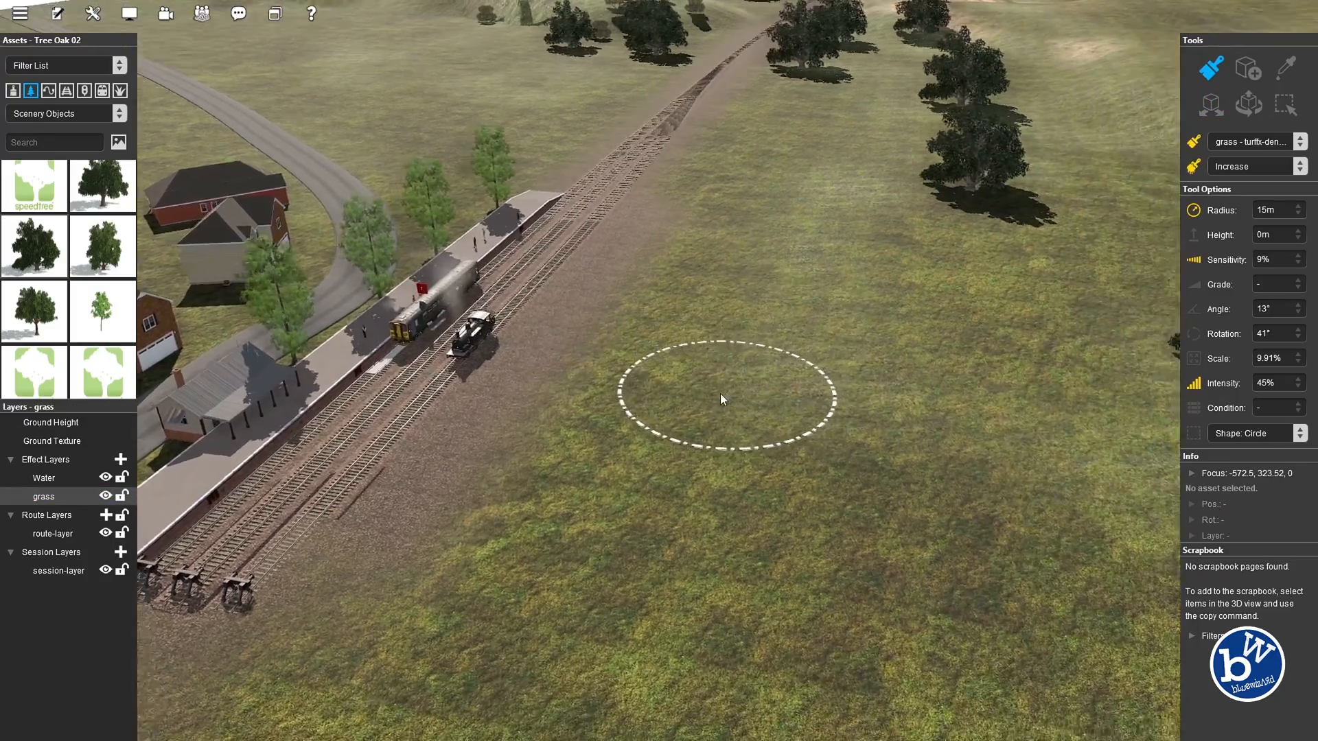
{"action": "key", "text": "Up"}
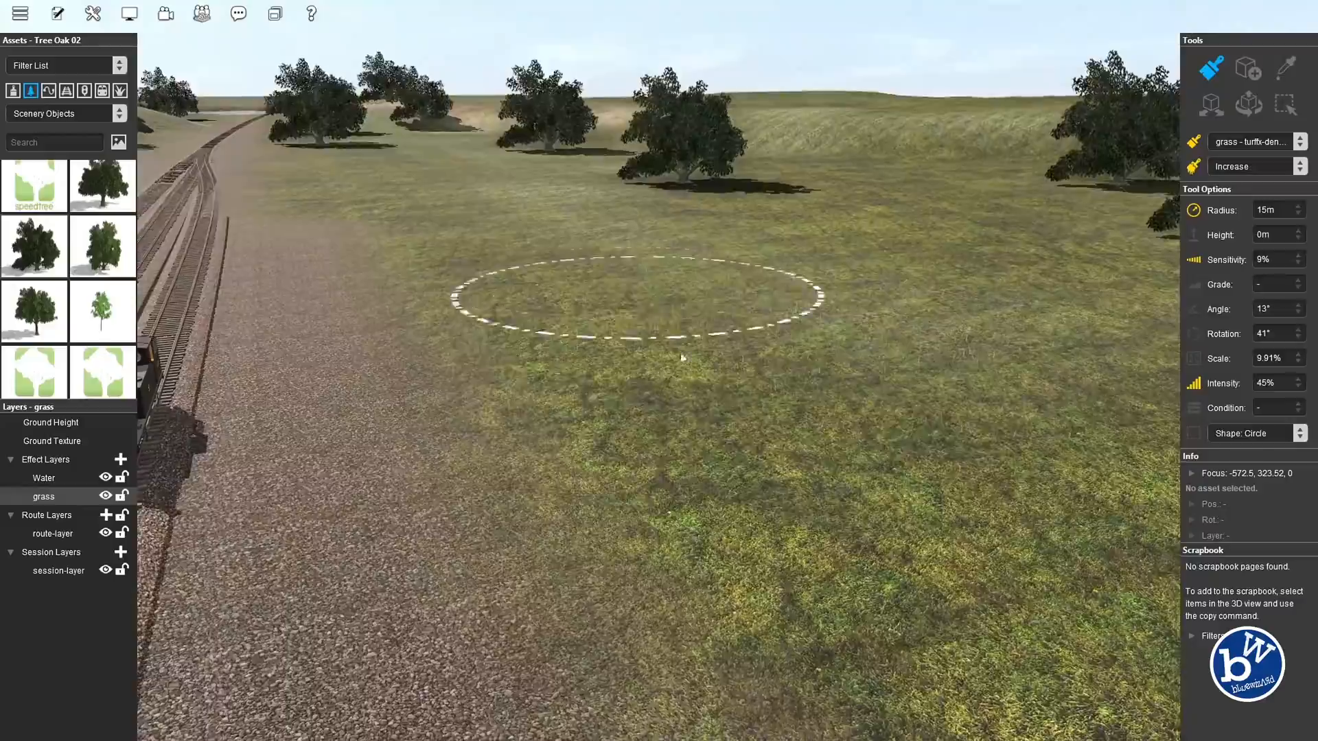
{"action": "scroll", "coordinate": [720, 436], "scroll_direction": "up", "scroll_amount": 5}
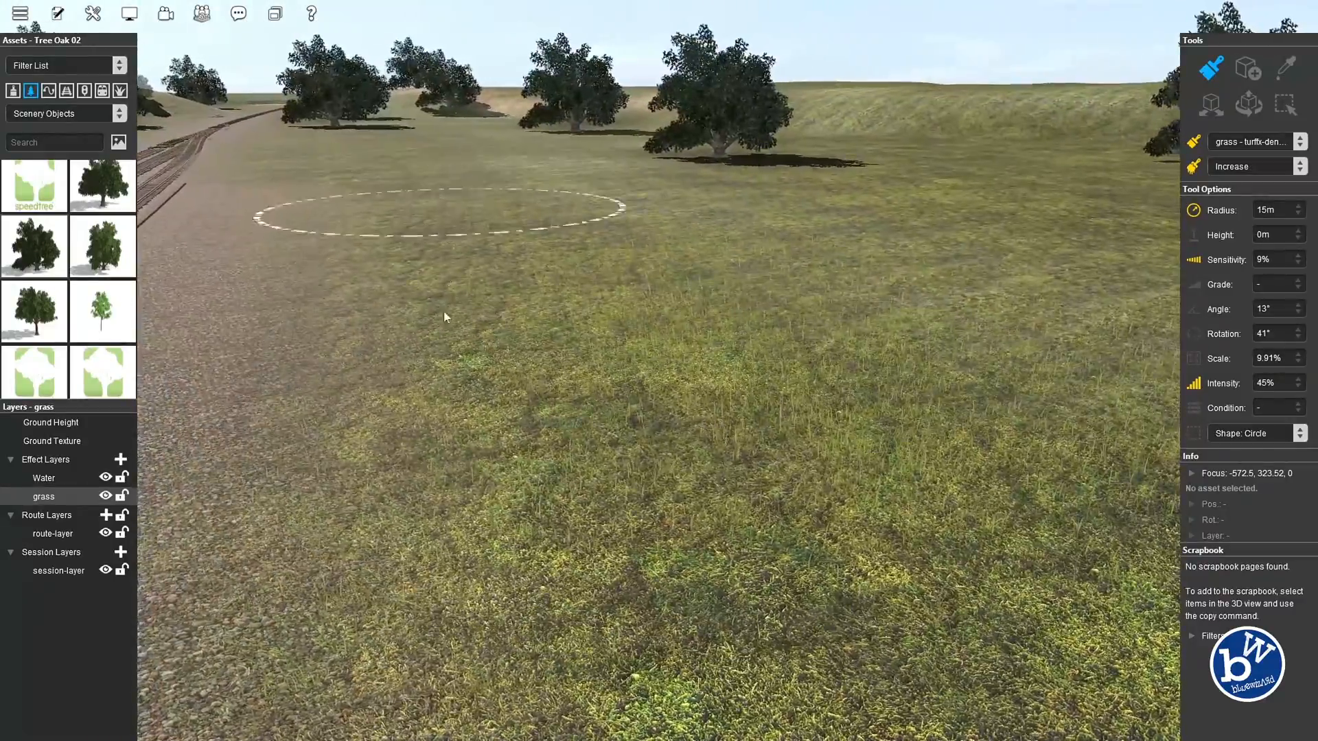
{"action": "key", "text": "Left"}
{"action": "key", "text": "Right"}
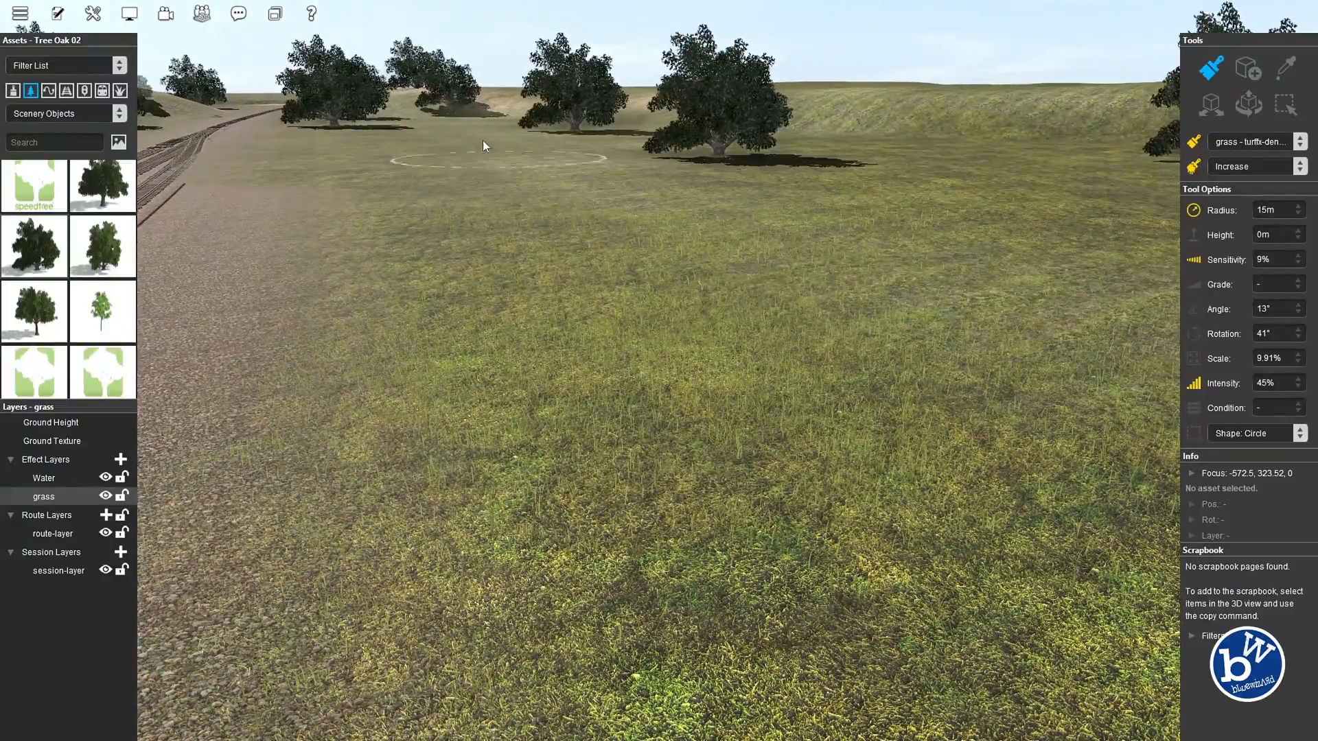
{"action": "key", "text": "Left"}
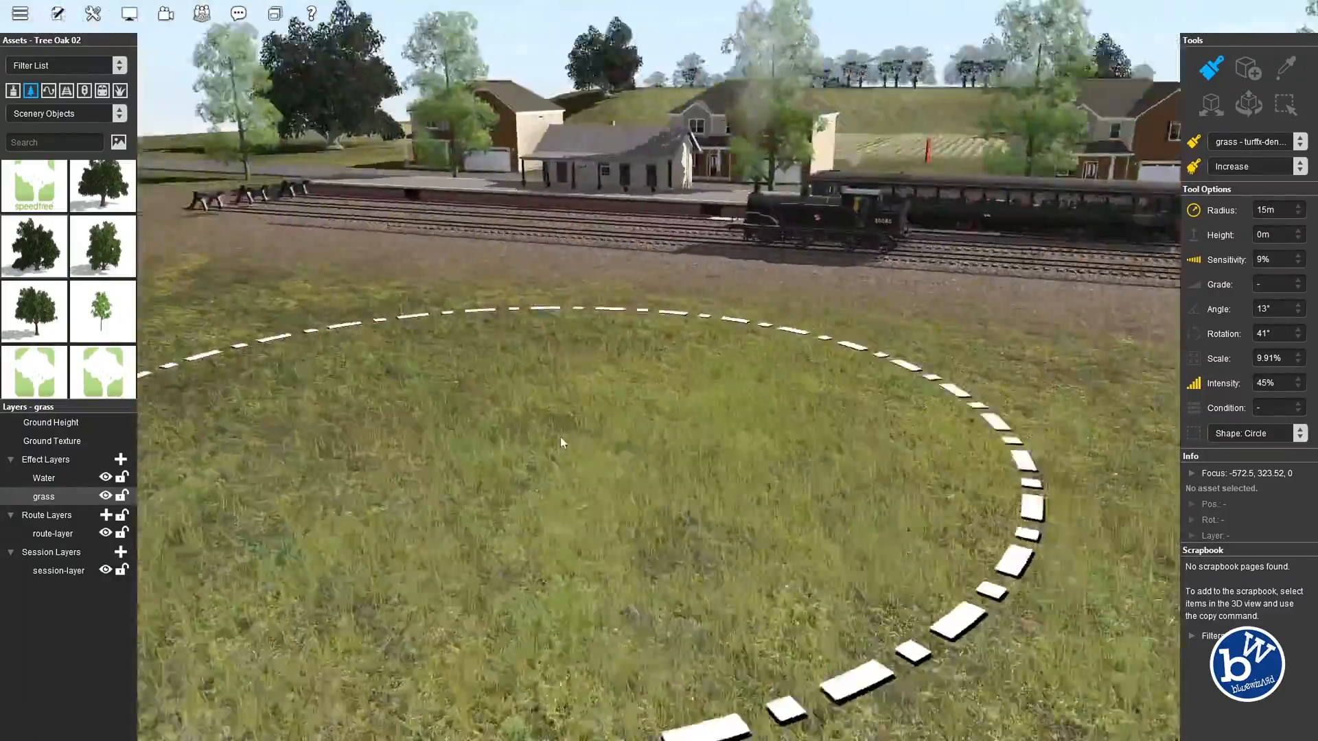
Raise the brush sensitivity to 87% and paint denser grass over the field beside the station sidings
{"action": "key", "text": "Left"}
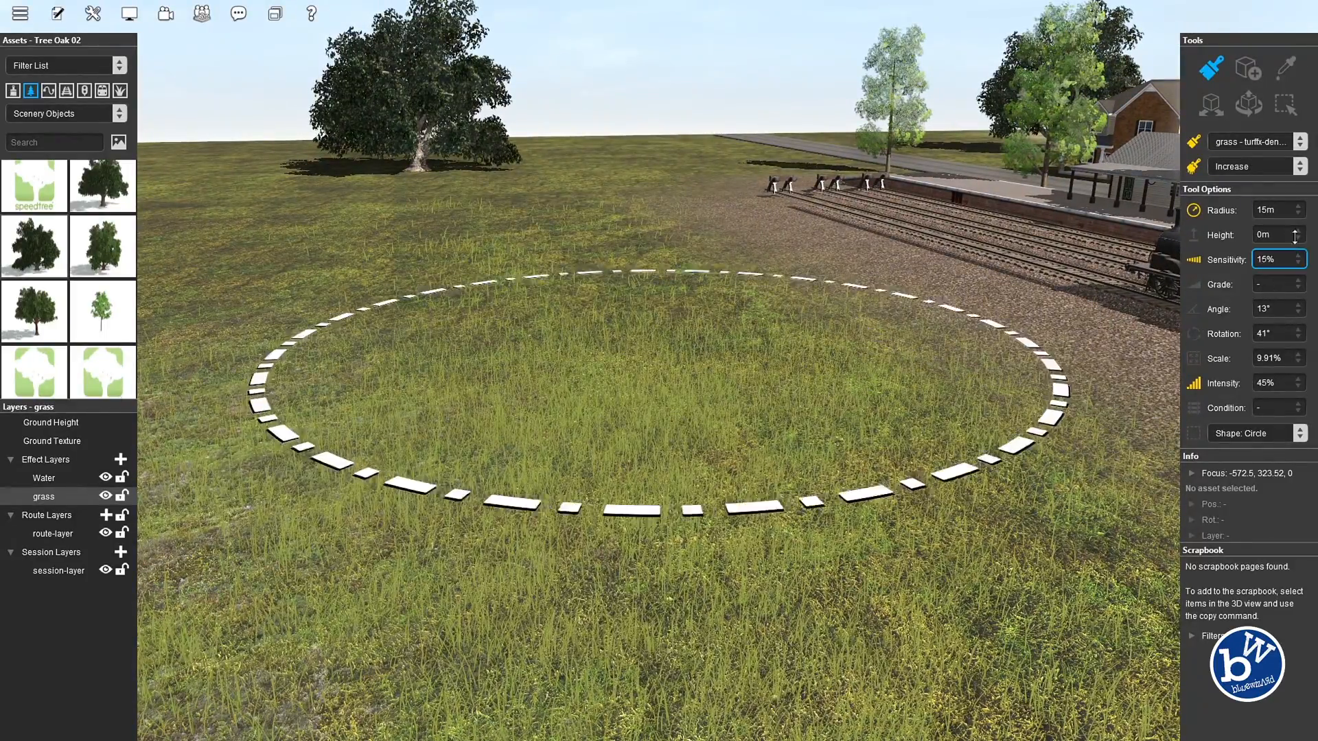
{"action": "key", "text": "Left"}
{"action": "key", "text": "Up"}
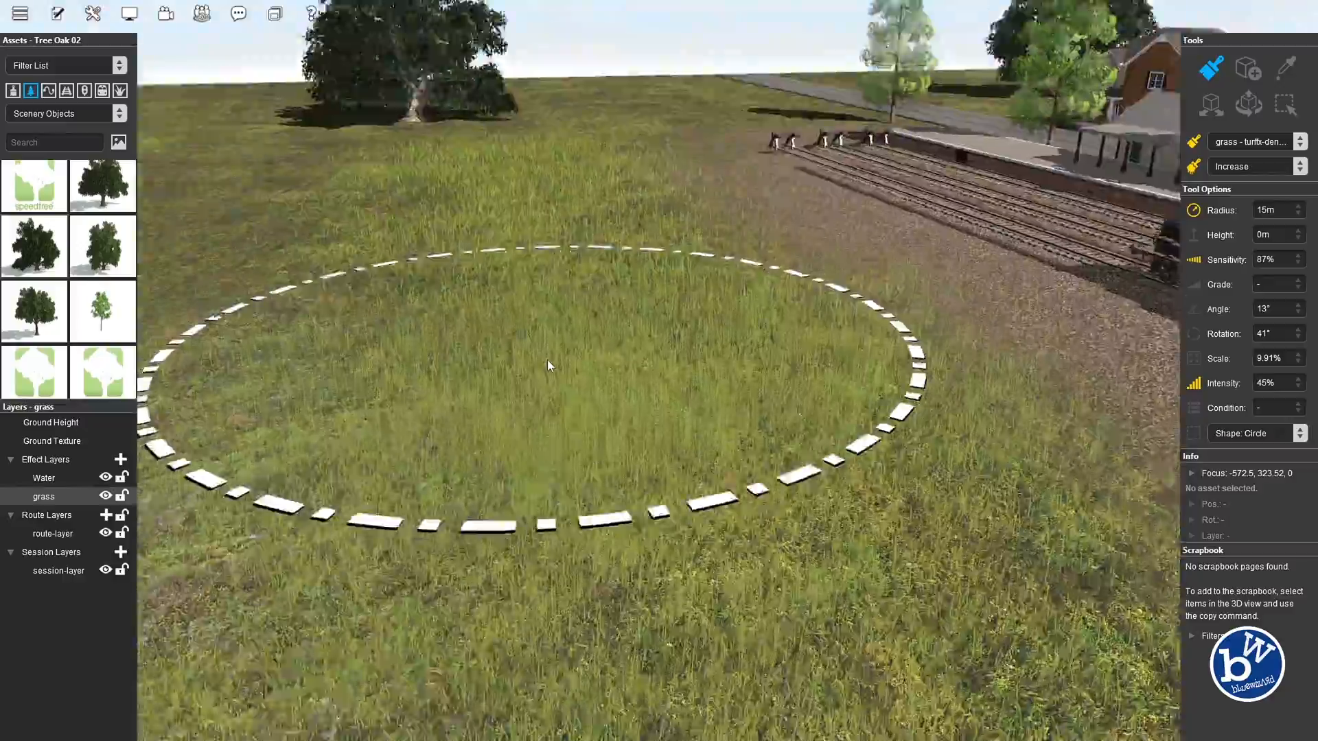
{"action": "key", "text": "Down"}
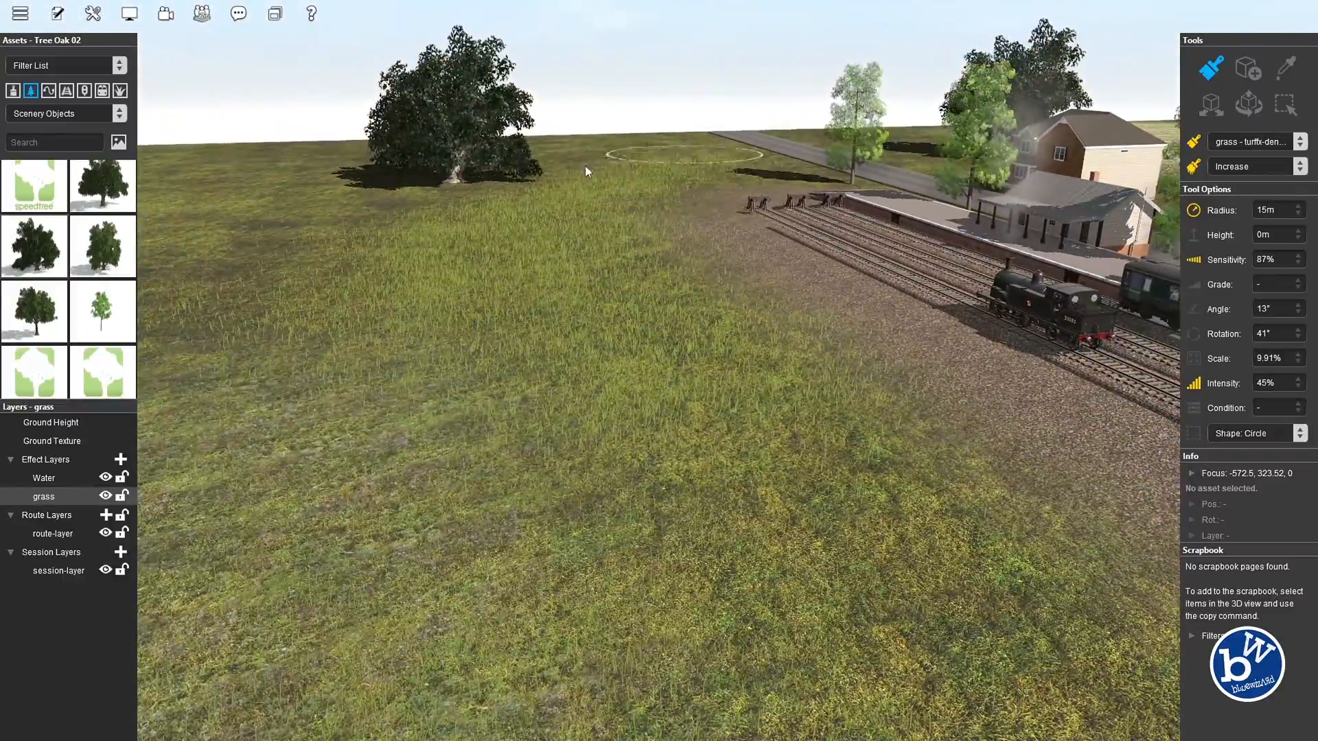
{"action": "key", "text": "Left"}
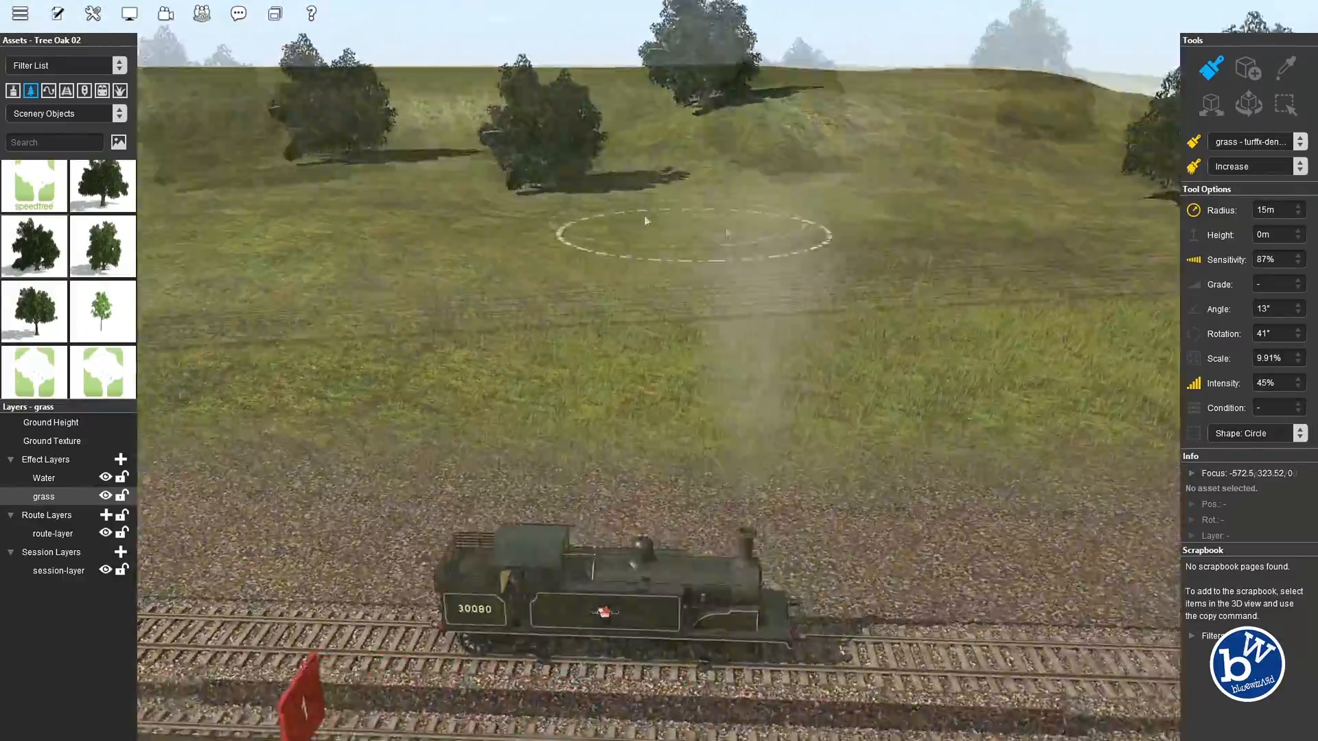
Paint the grass effect along both sides of the line from the station towards the river bridge
{"action": "right_click", "coordinate": [647, 221]}
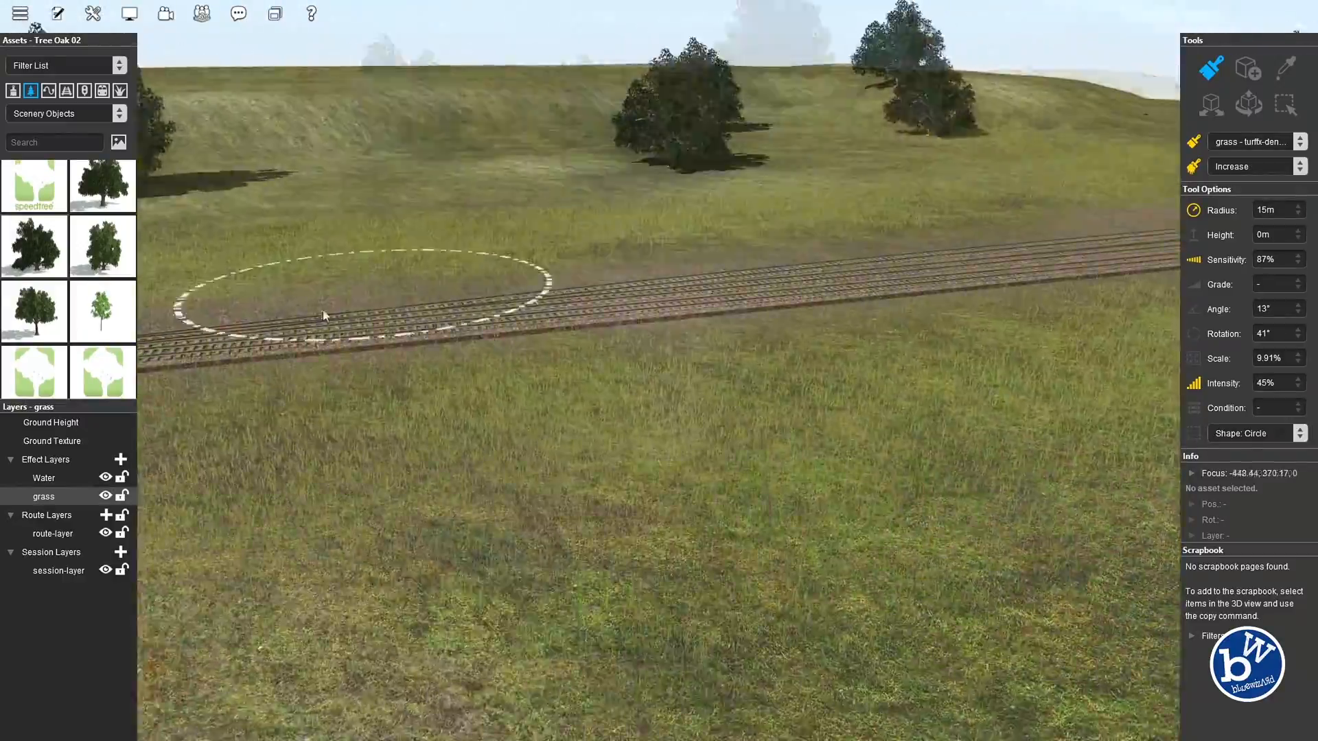
{"action": "key", "text": "Right"}
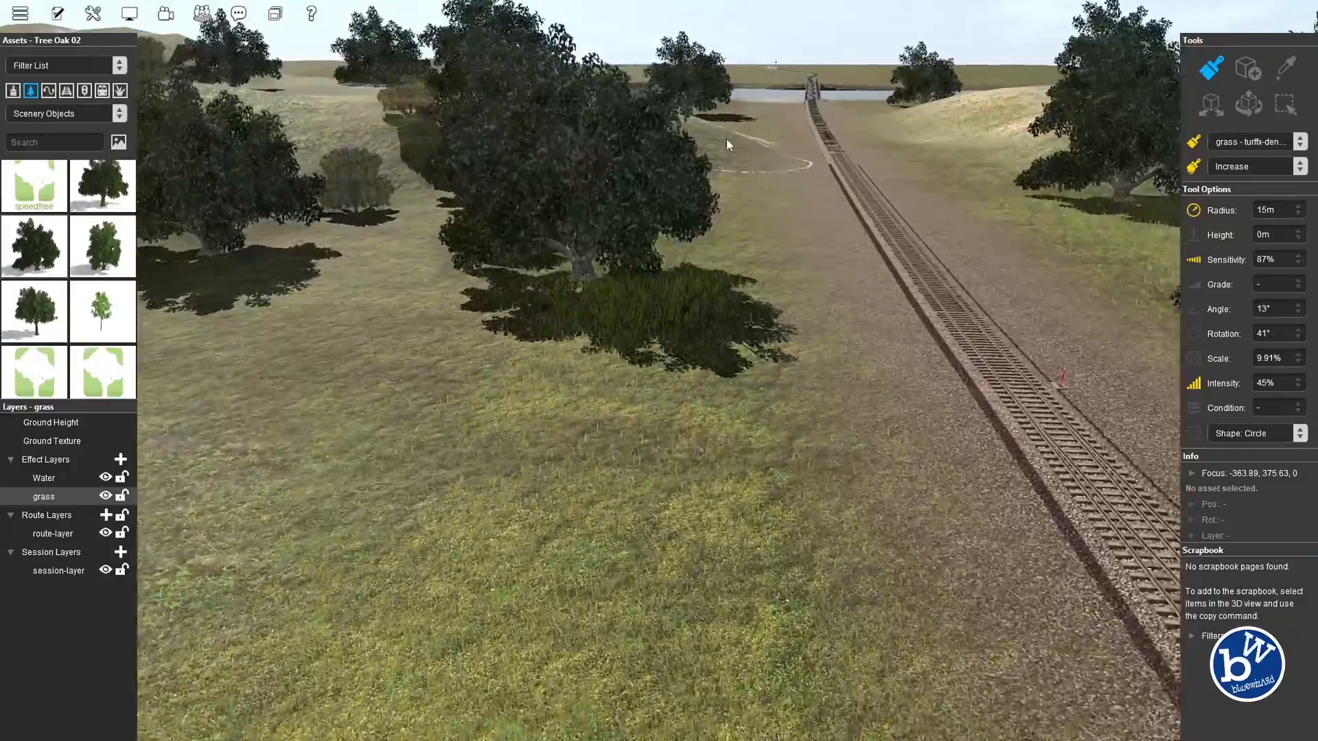
{"action": "right_click", "coordinate": [771, 162]}
{"action": "key", "text": "Left"}
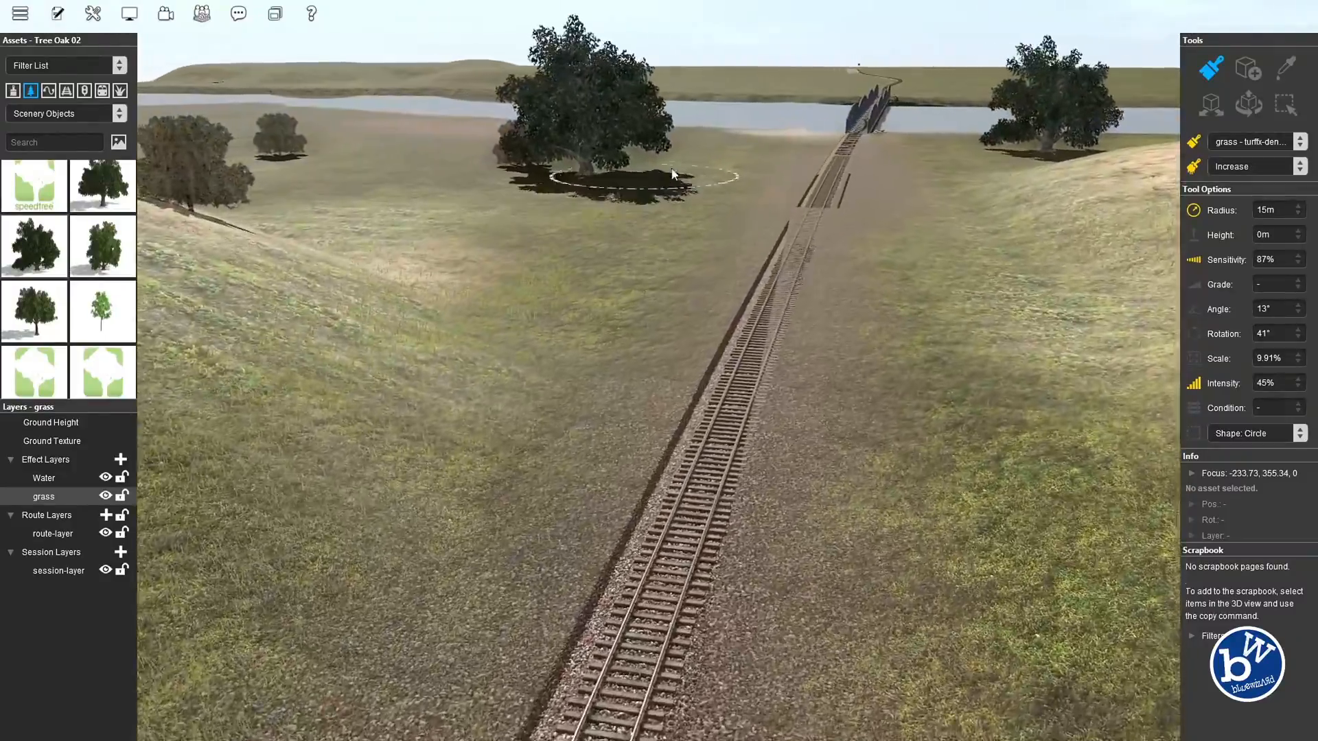
{"action": "key", "text": "Right"}
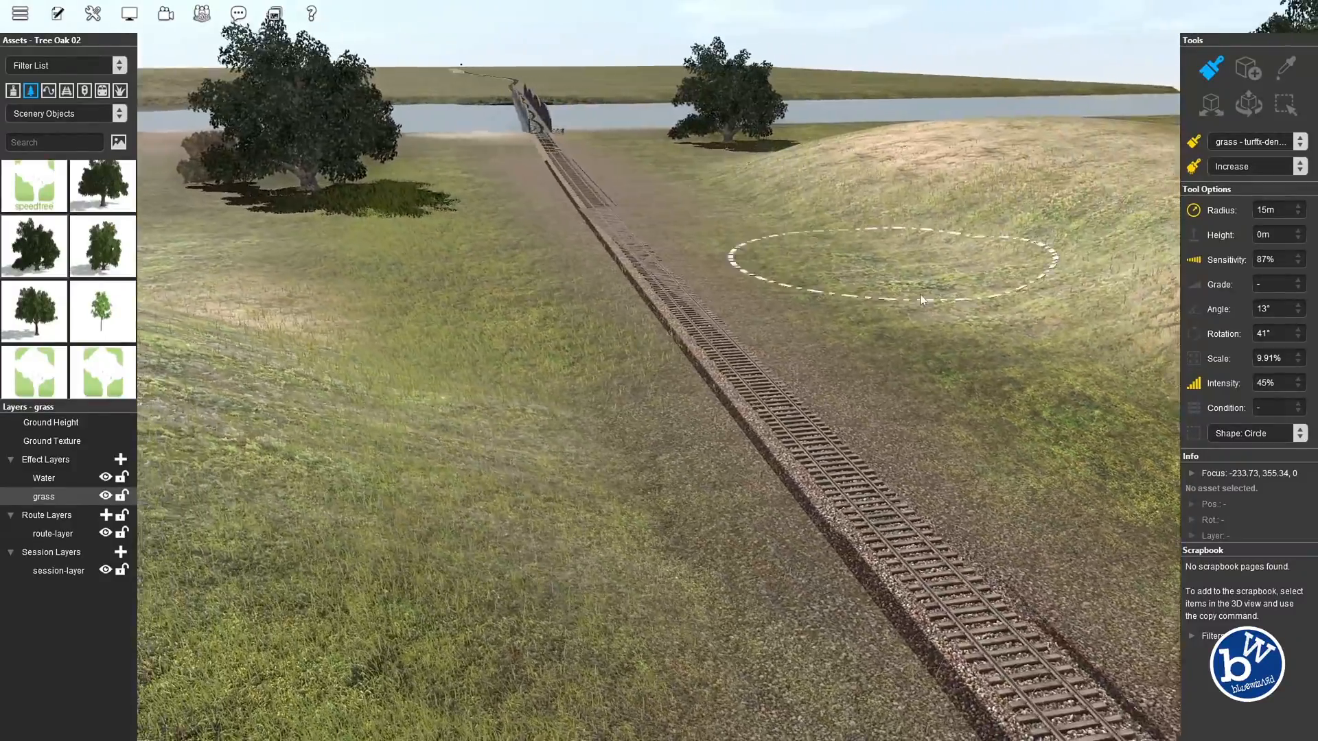
{"action": "key", "text": "Left"}
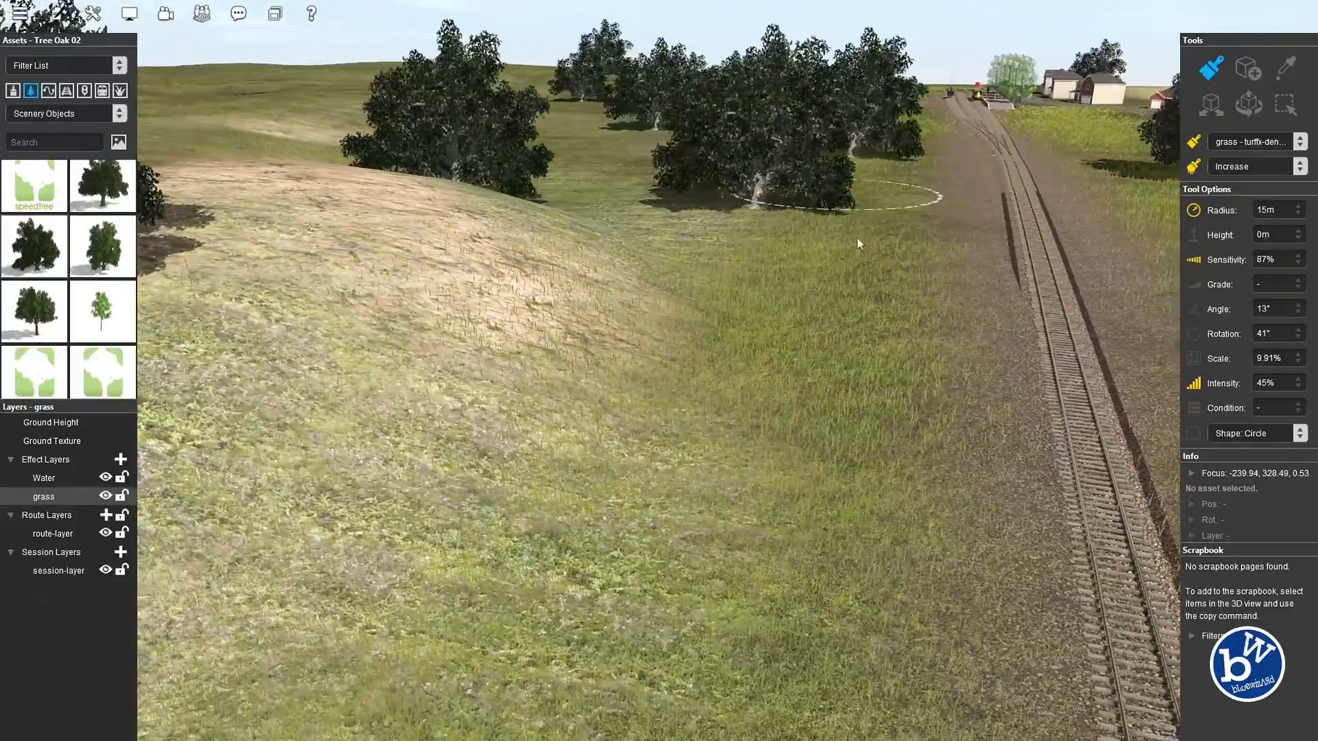
Fill in the grass effect around the trackside oaks and along the foot of the hills
{"action": "right_click", "coordinate": [854, 299]}
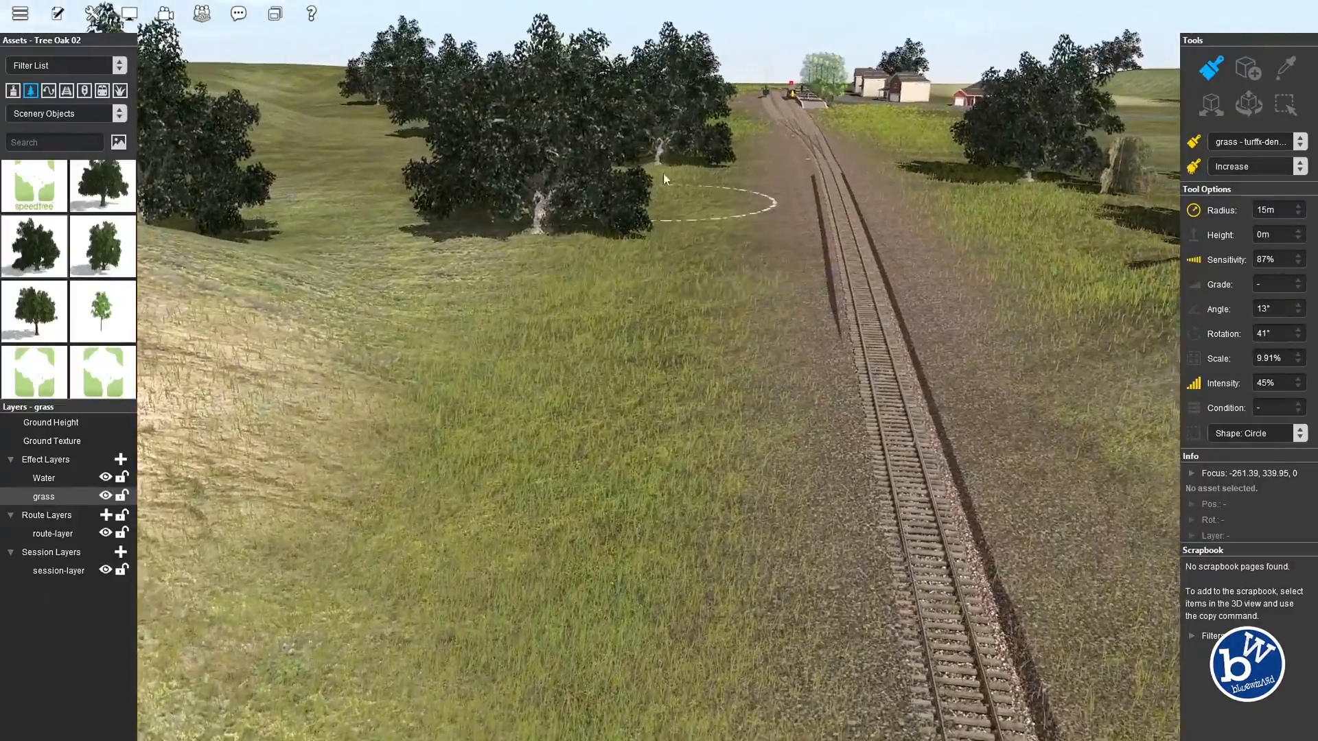
{"action": "key", "text": "Down"}
{"action": "key", "text": "Up"}
{"action": "key", "text": "Right"}
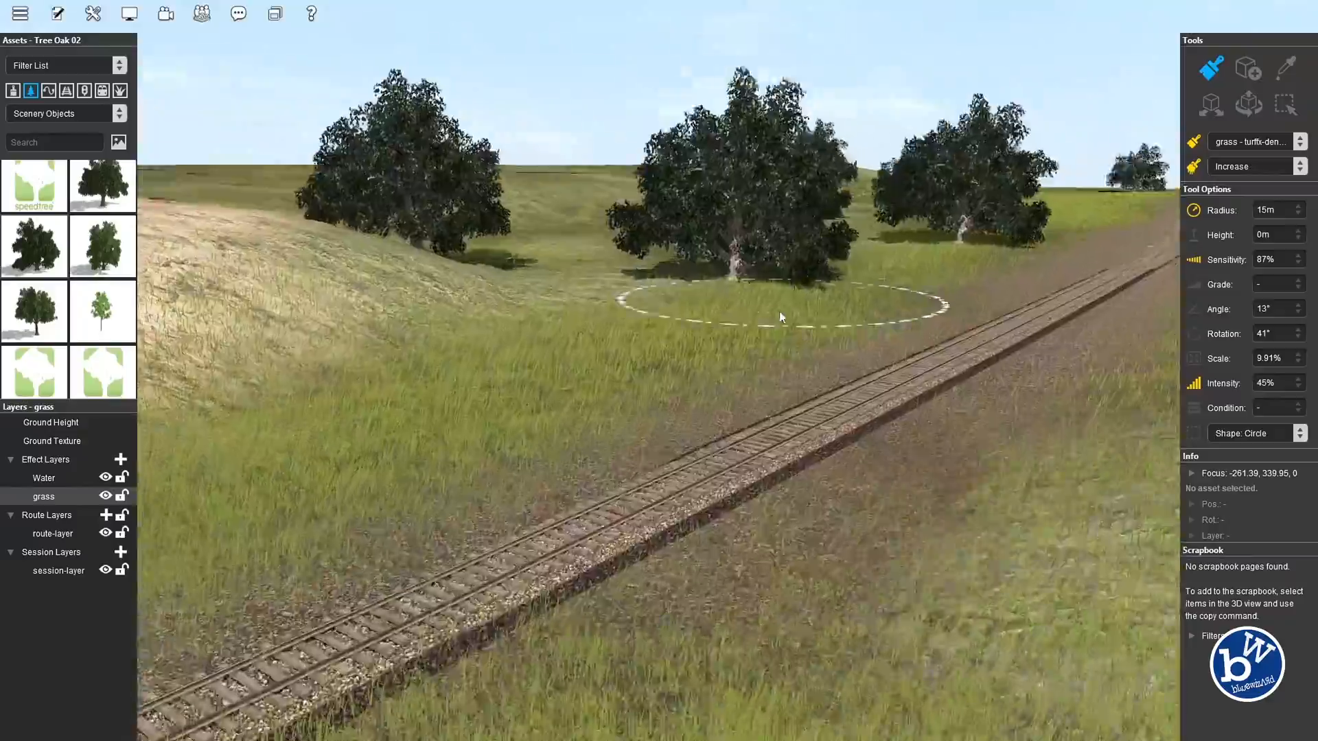
{"action": "key", "text": "Left"}
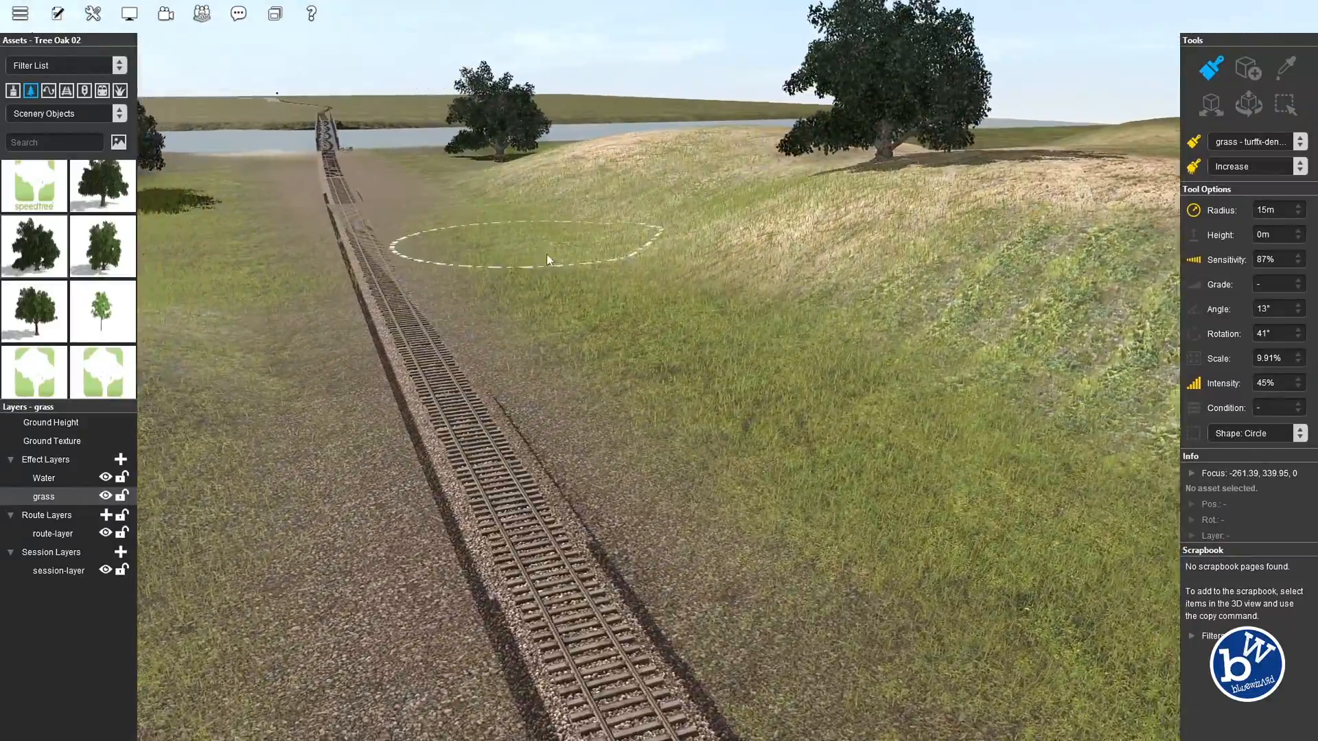
Create a TurfFX effect layer named "grass 2" and assign a TFXP grass preset to it
{"action": "key", "text": "Left"}
{"action": "right_click", "coordinate": [593, 242]}
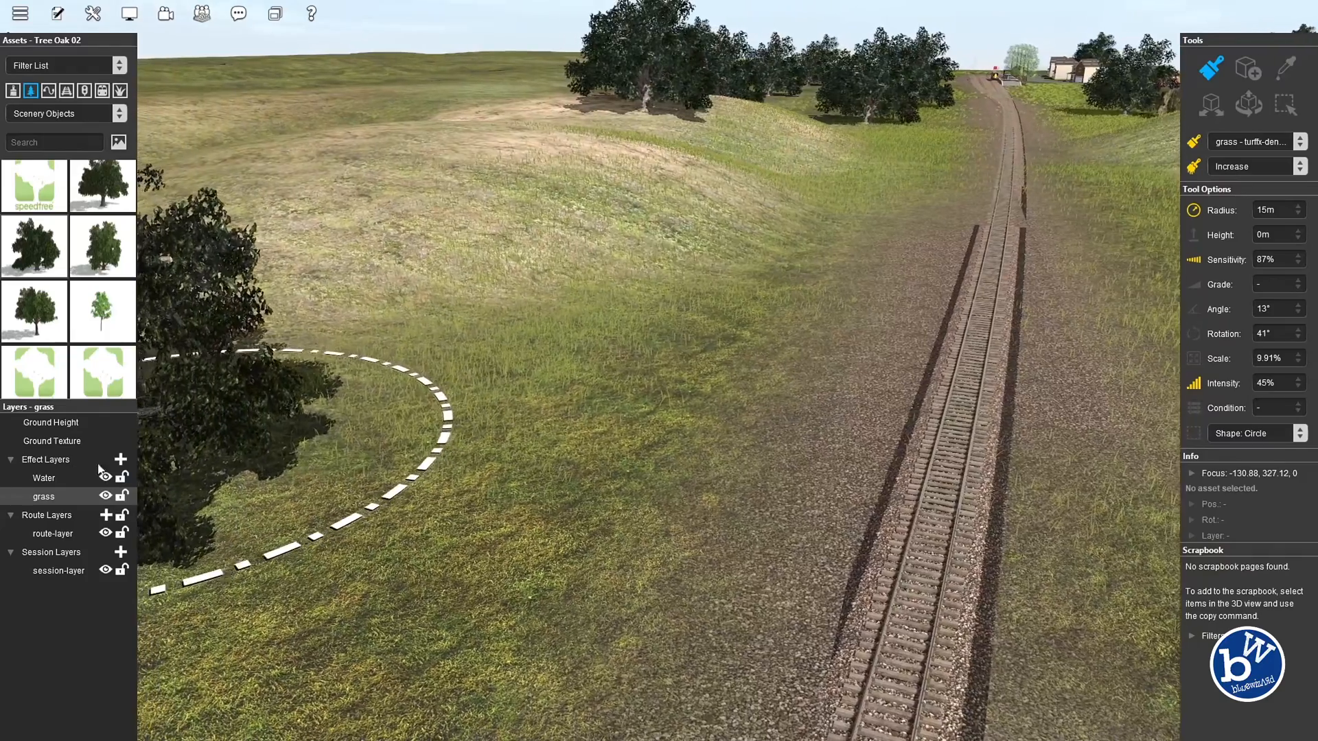
{"action": "left_click", "coordinate": [120, 459]}
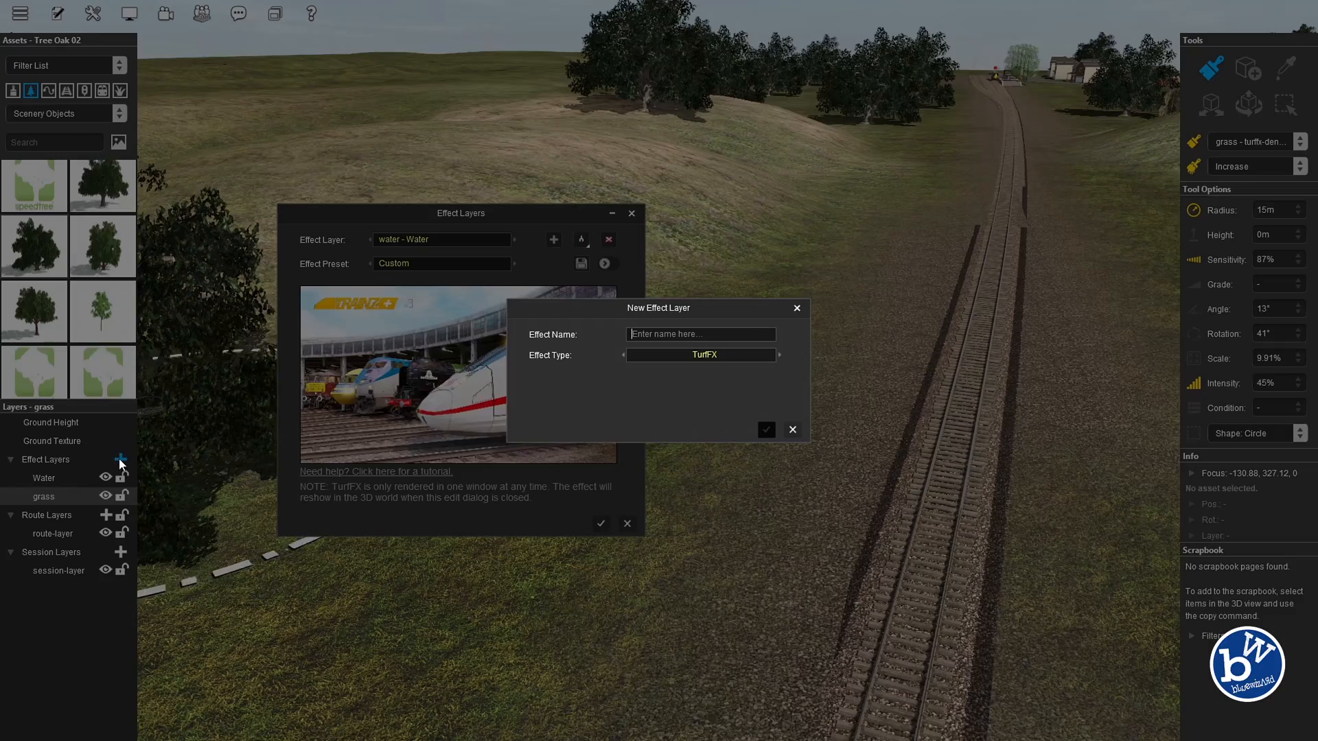
{"action": "type", "text": "grass 2"}
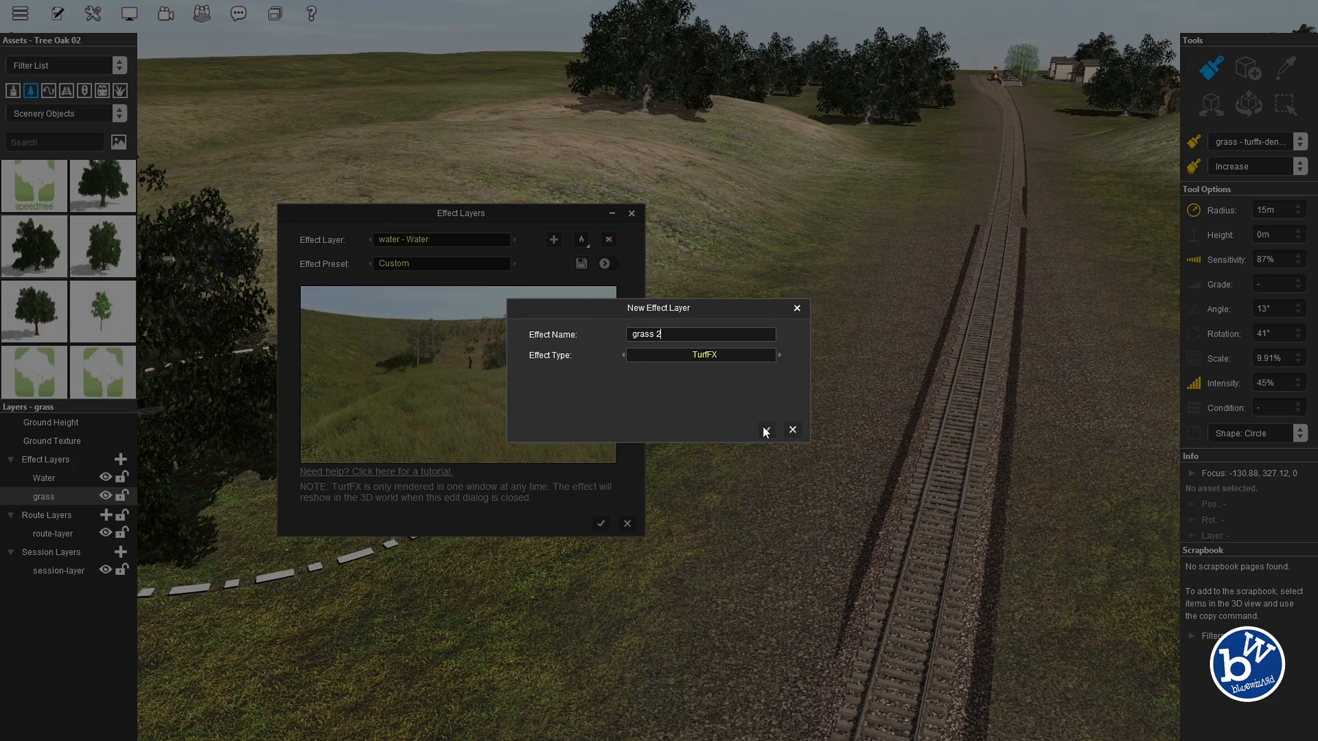
{"action": "left_click", "coordinate": [765, 431]}
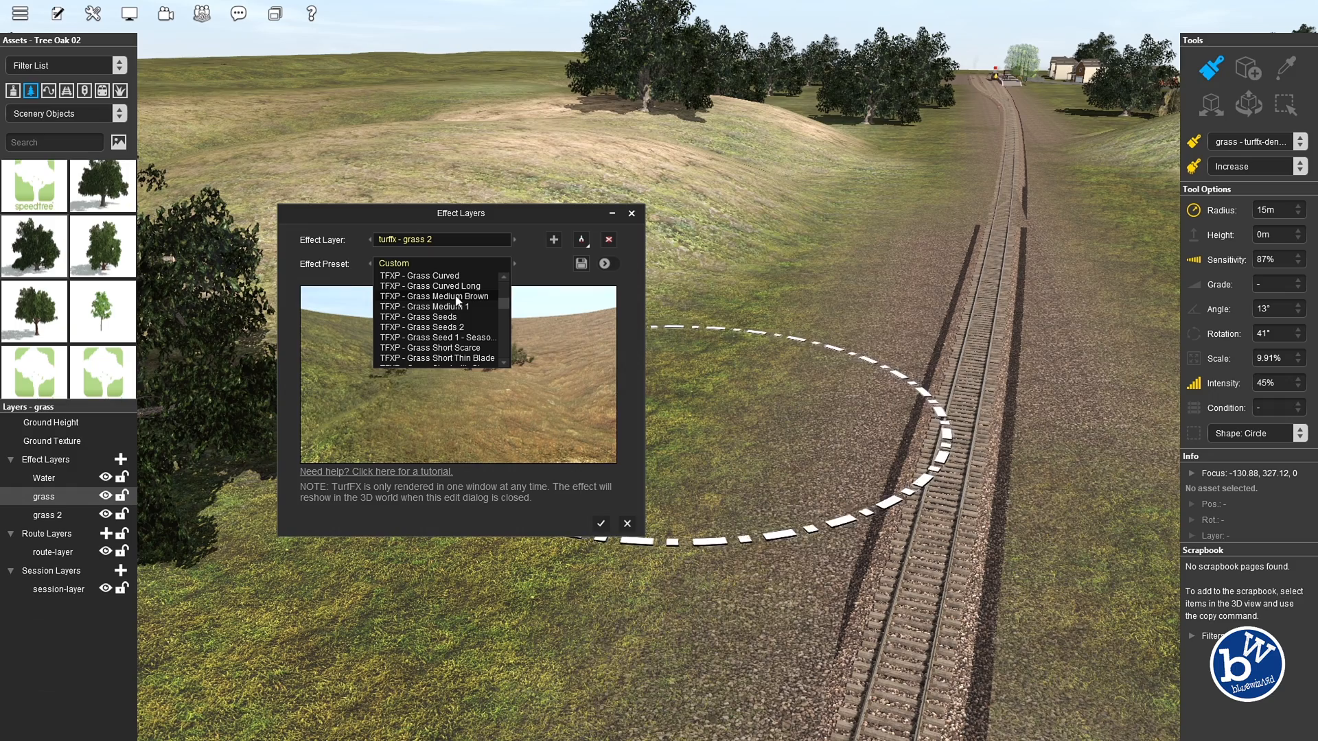
{"action": "left_click", "coordinate": [598, 525]}
Paint the grass 2 effect over the field between the railway line and the foot of the hill
{"action": "right_click", "coordinate": [564, 431]}
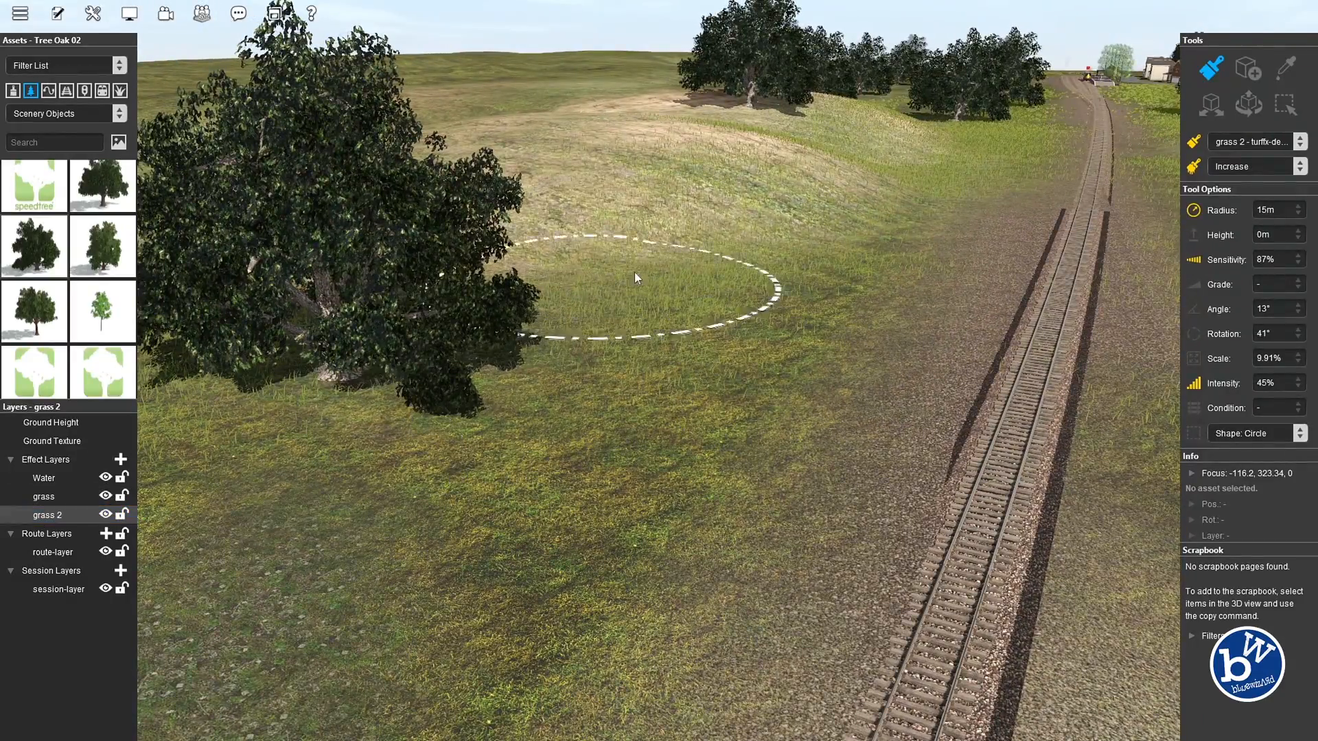
{"action": "right_click", "coordinate": [787, 294]}
{"action": "scroll", "coordinate": [694, 386], "scroll_direction": "up", "scroll_amount": 3}
{"action": "key", "text": "Right"}
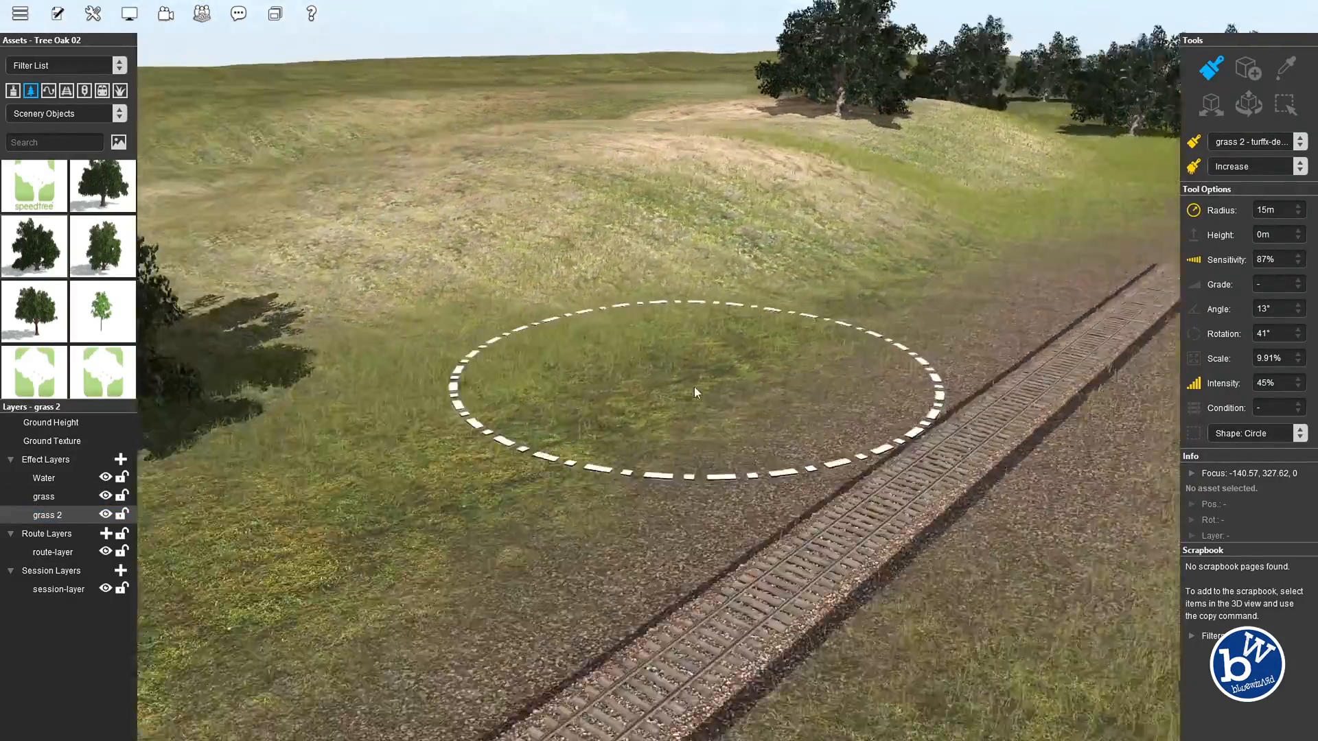
{"action": "key", "text": "Down"}
{"action": "key", "text": "Up"}
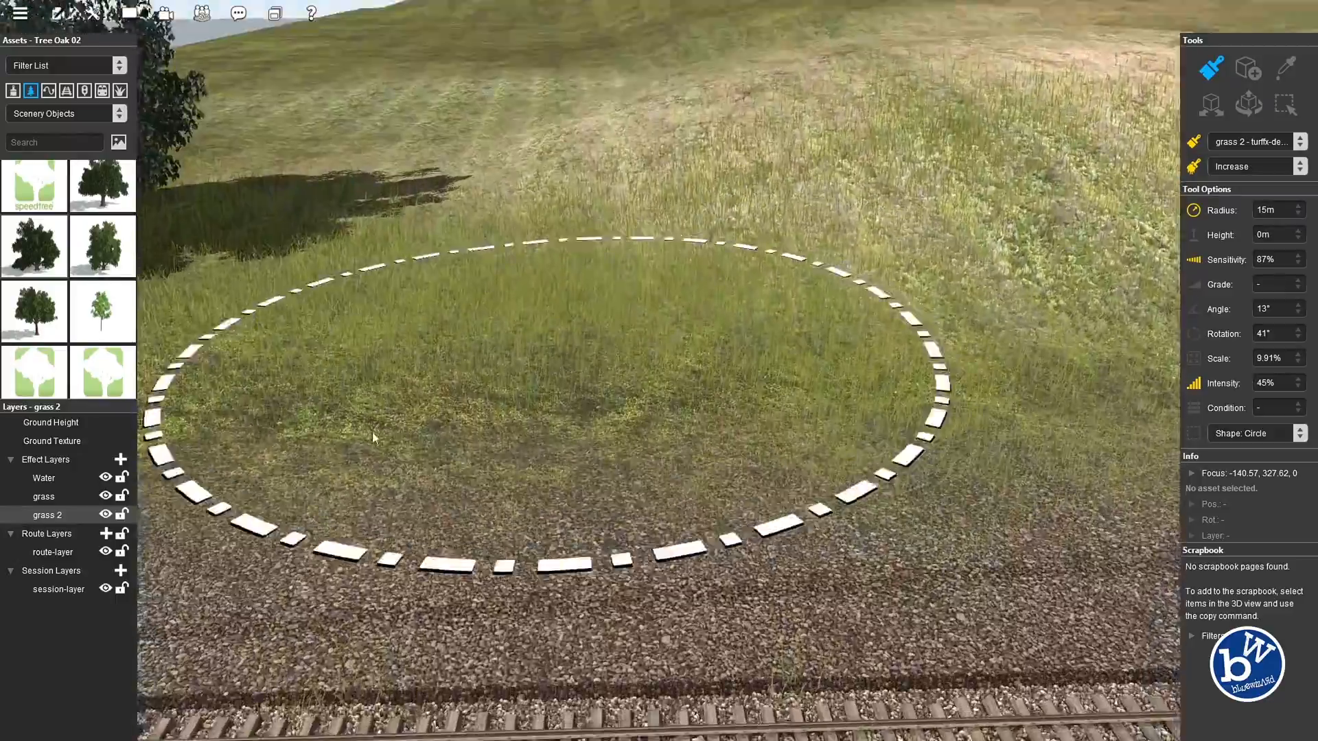
{"action": "key", "text": "Left"}
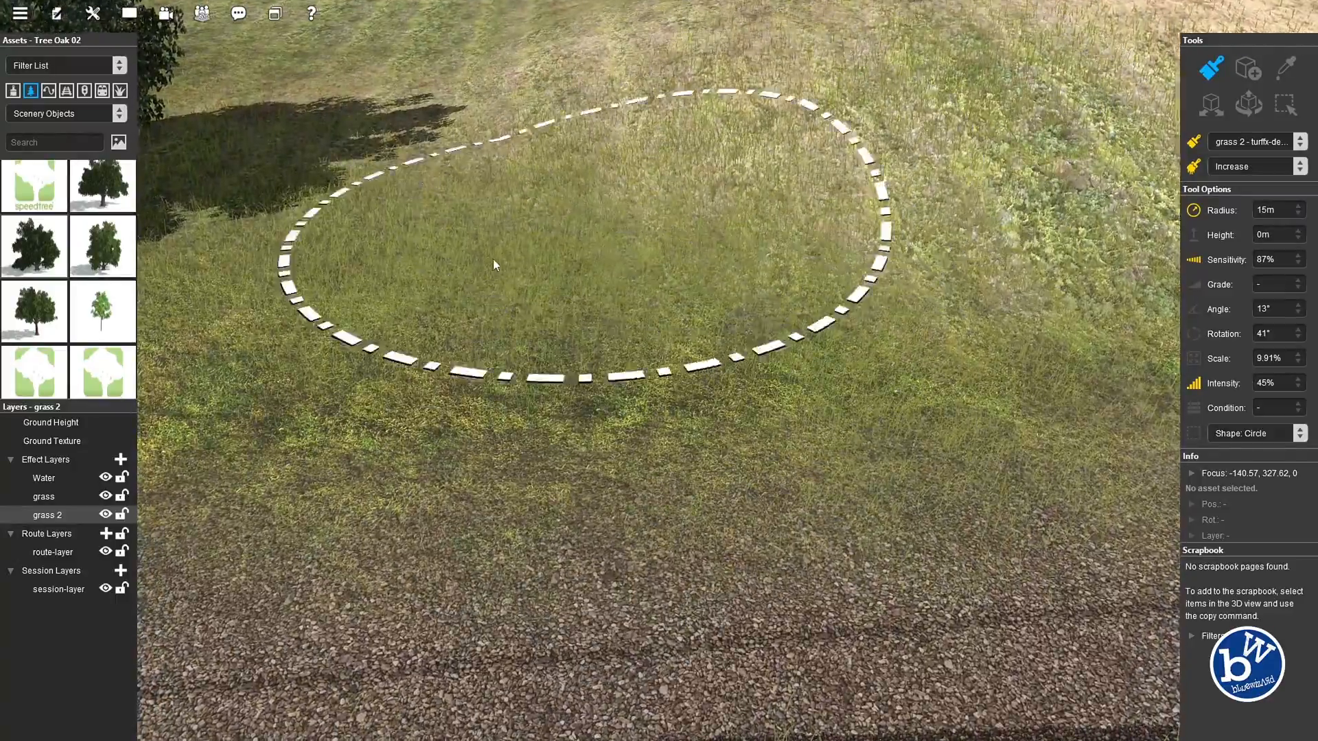
{"action": "key", "text": "Down"}
{"action": "right_click", "coordinate": [490, 257]}
Paint the grass 2 effect over the ground beside the track near the river bridge
{"action": "key", "text": "Right"}
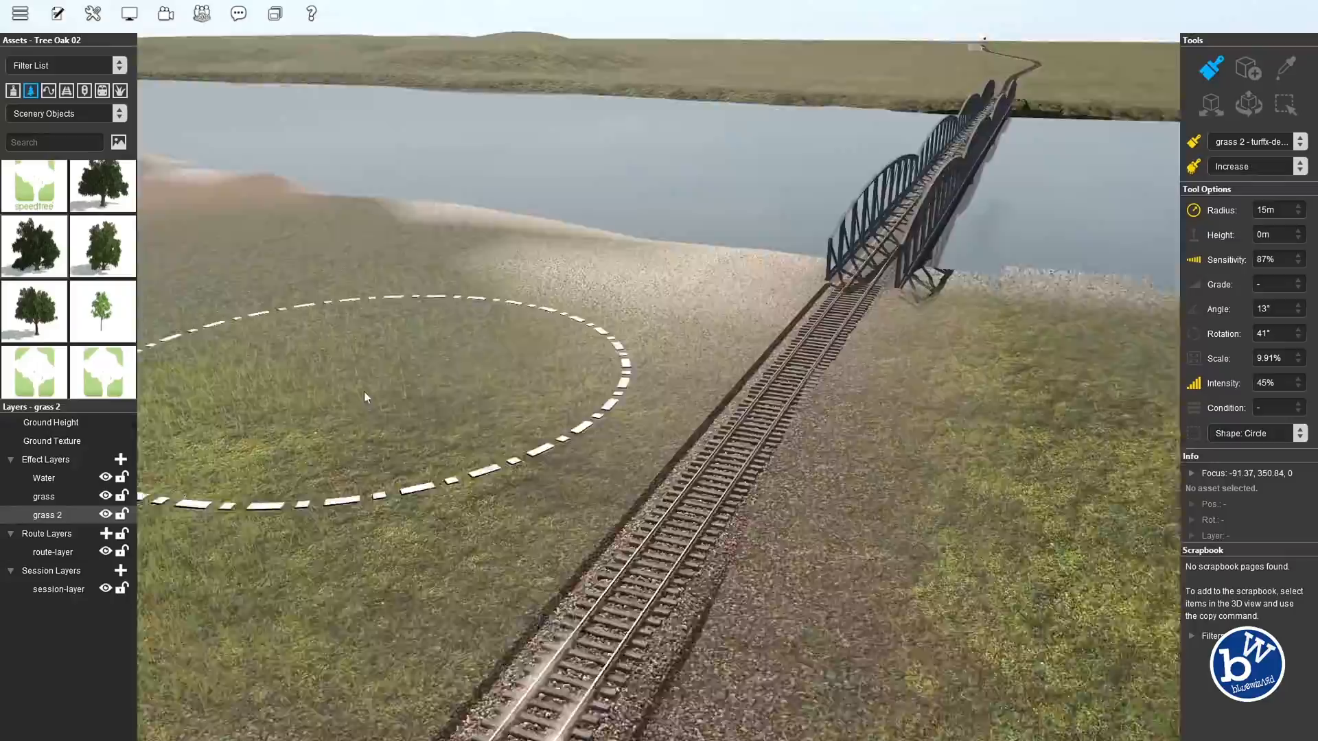
{"action": "key", "text": "Right"}
{"action": "scroll", "coordinate": [421, 393], "scroll_direction": "up", "scroll_amount": 5}
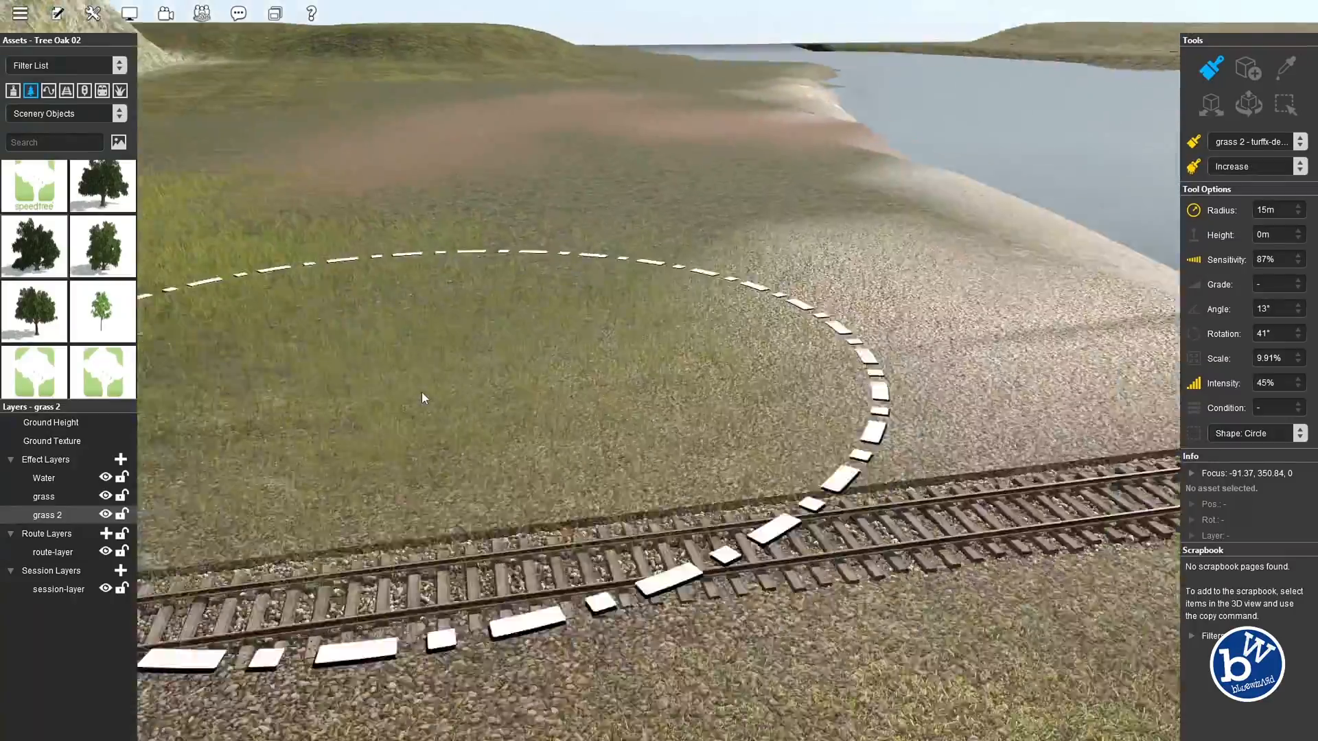
{"action": "scroll", "coordinate": [424, 392], "scroll_direction": "down", "scroll_amount": 3}
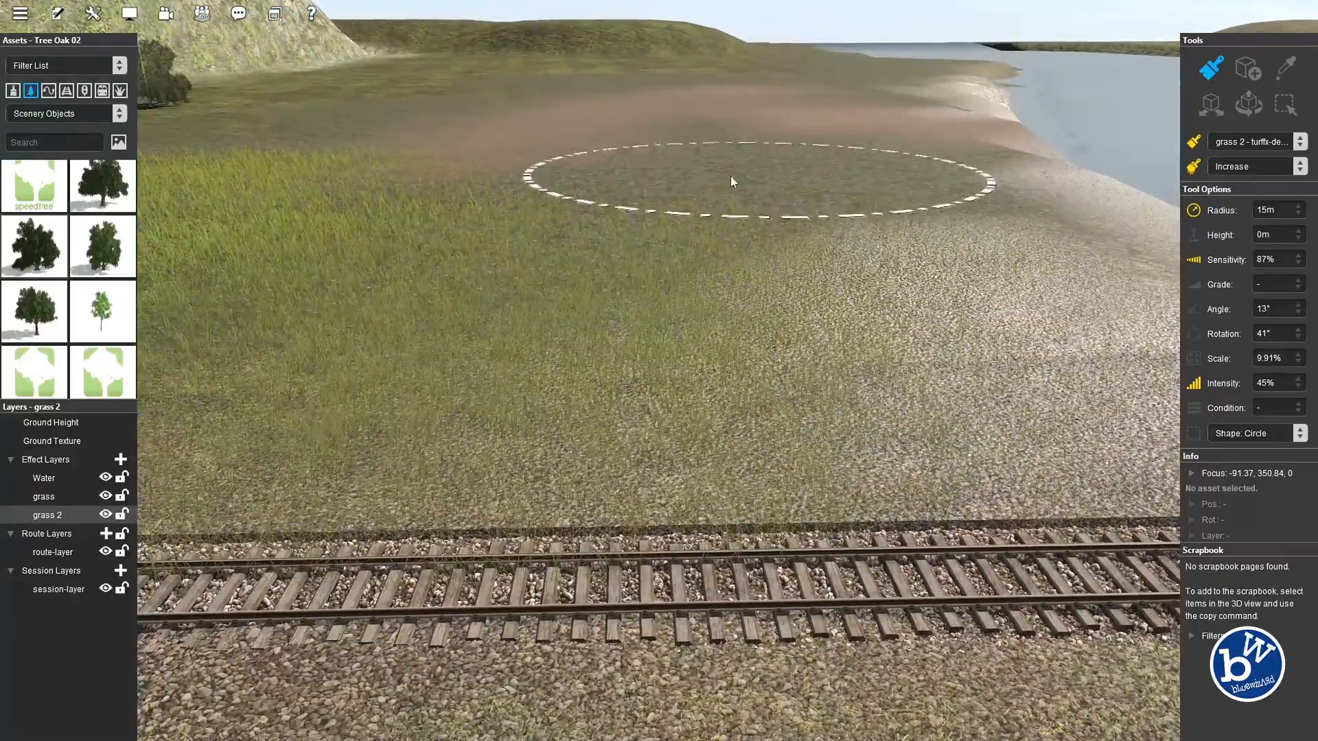
{"action": "key", "text": "Left"}
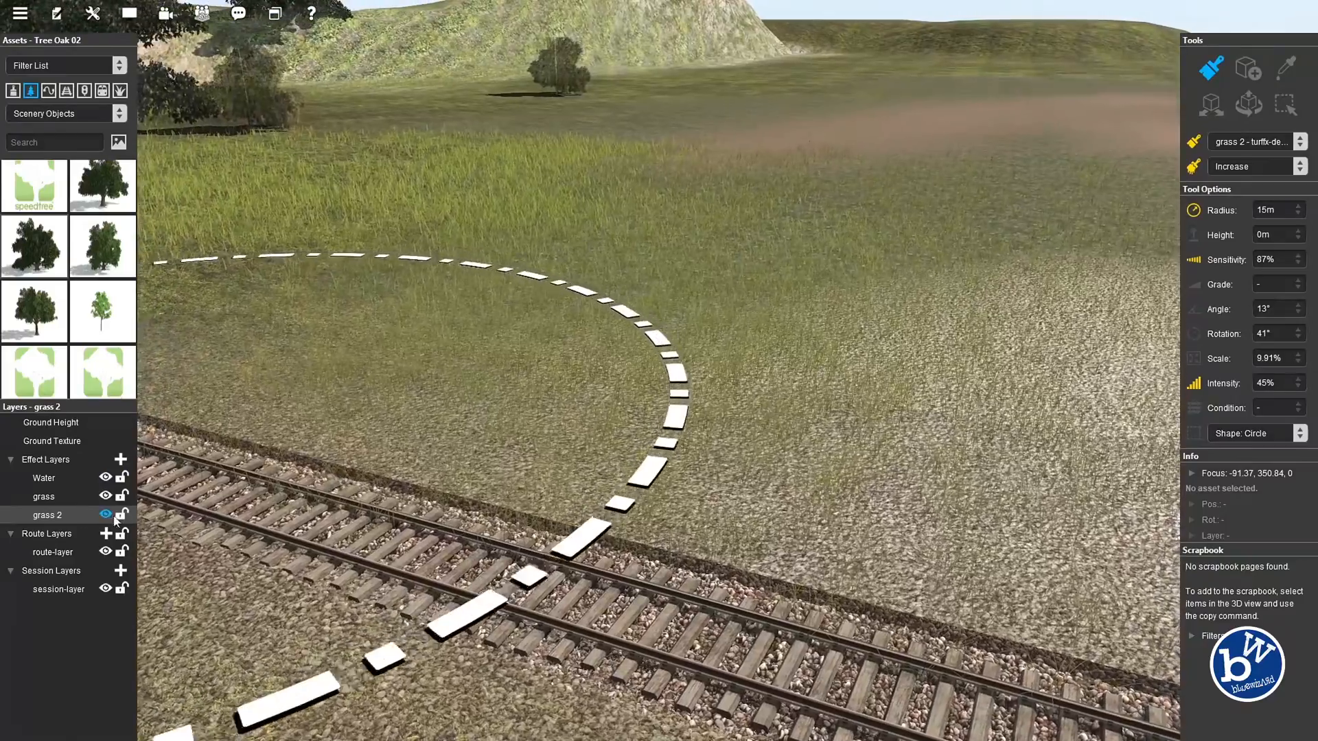
Edit the grass 2 effect layer and apply the TFXP - Grass Straight Long preset
{"action": "right_click", "coordinate": [58, 518]}
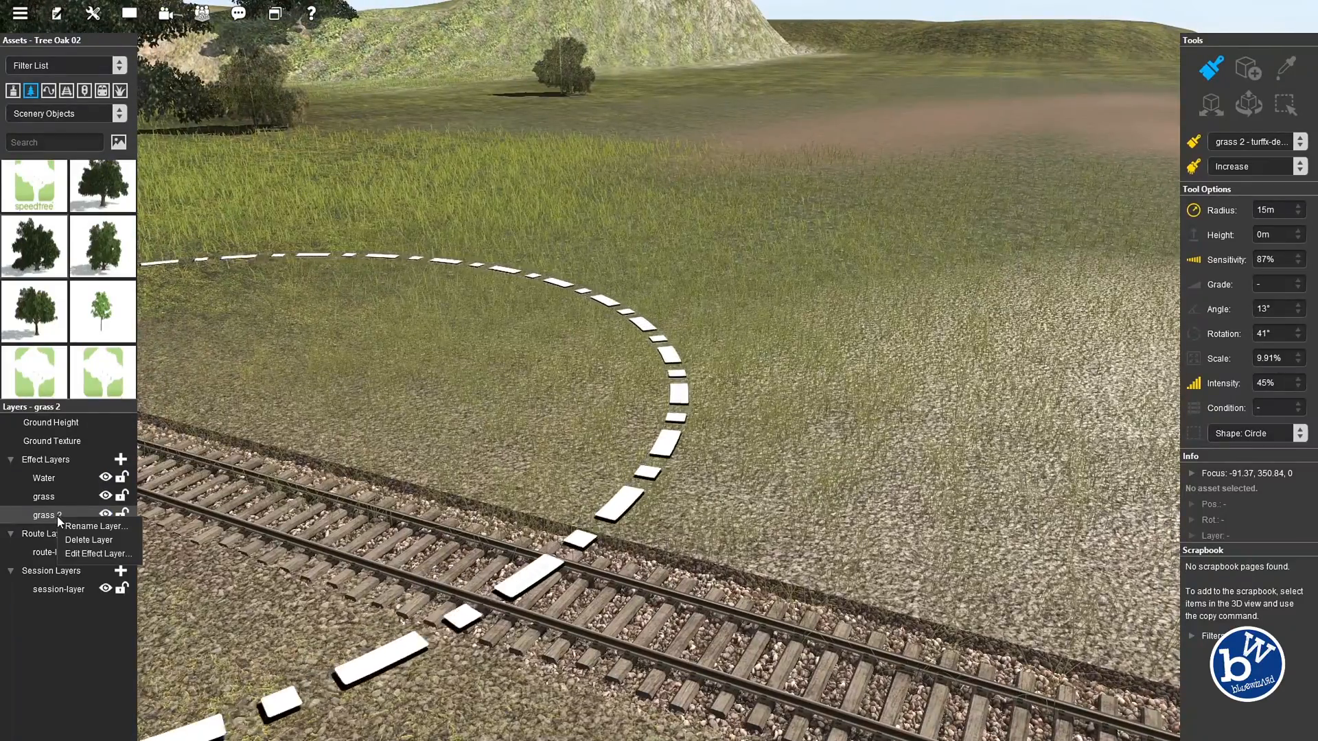
{"action": "left_click", "coordinate": [91, 554]}
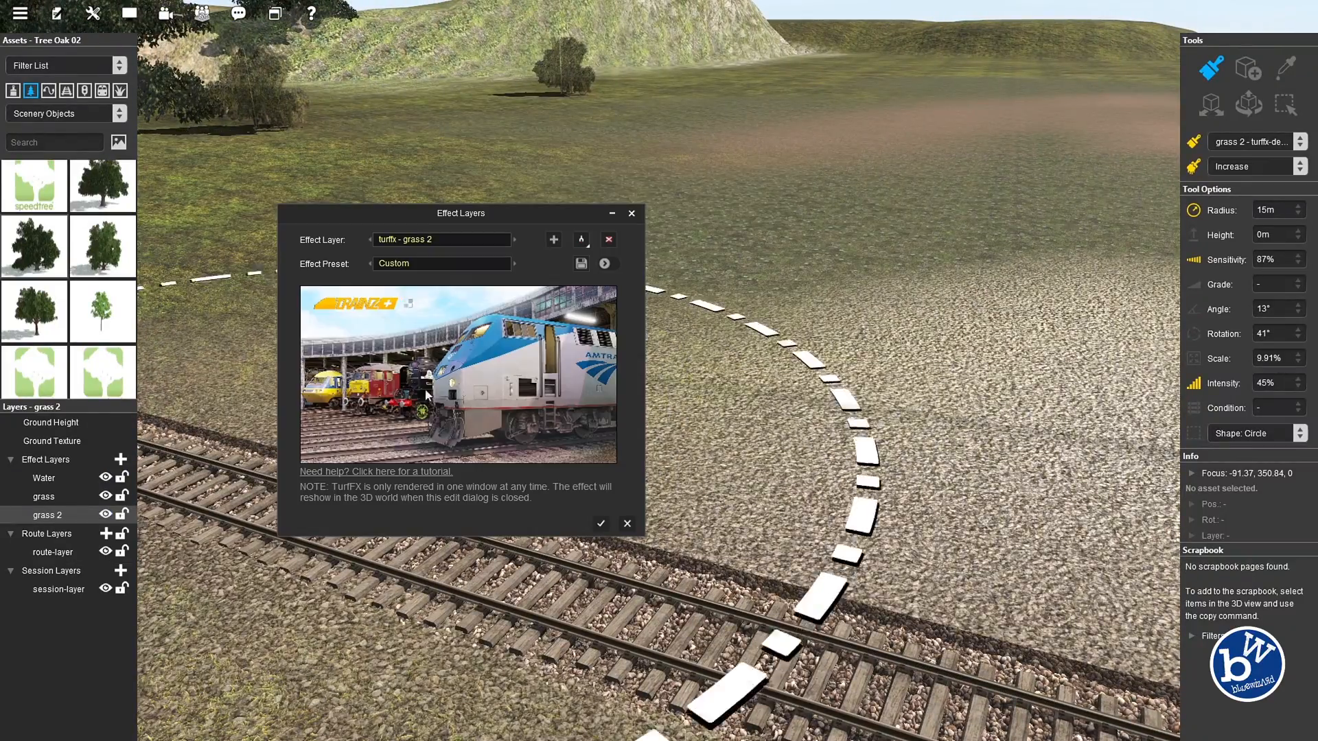
{"action": "left_click", "coordinate": [415, 263]}
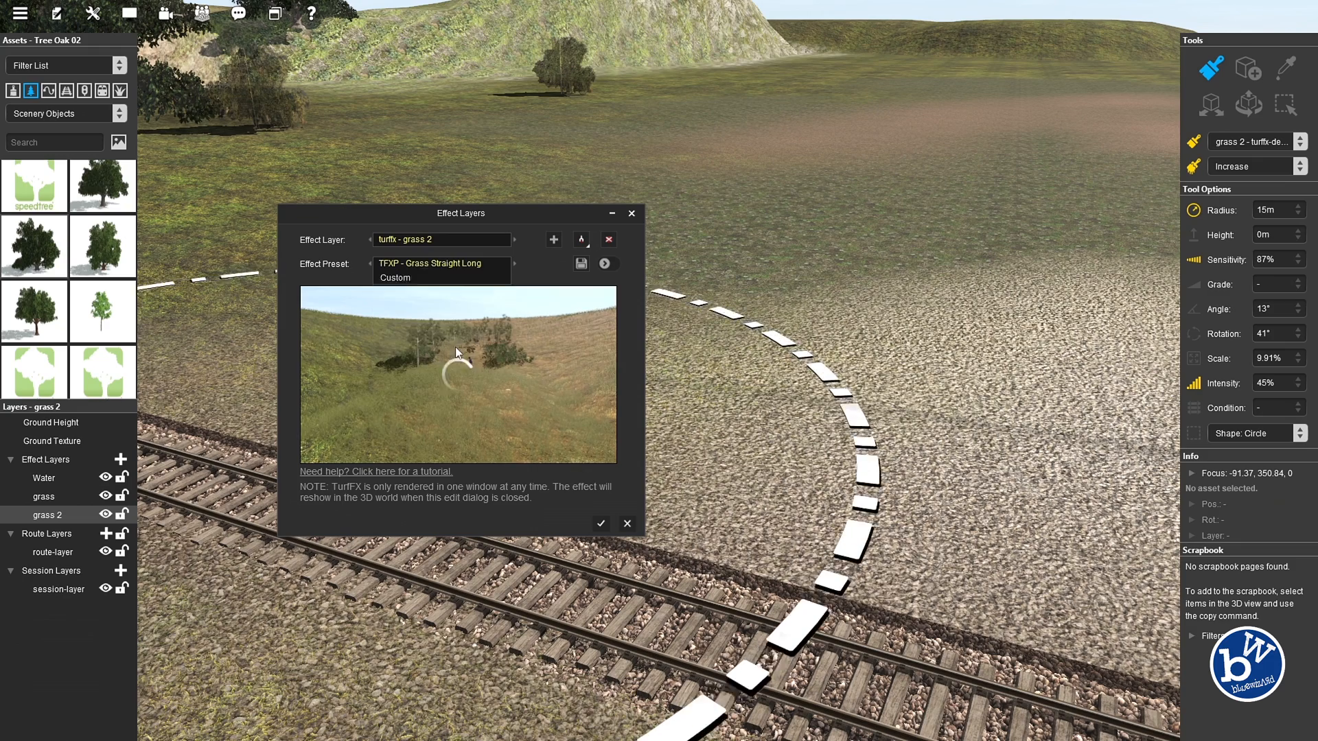
{"action": "left_click", "coordinate": [600, 526]}
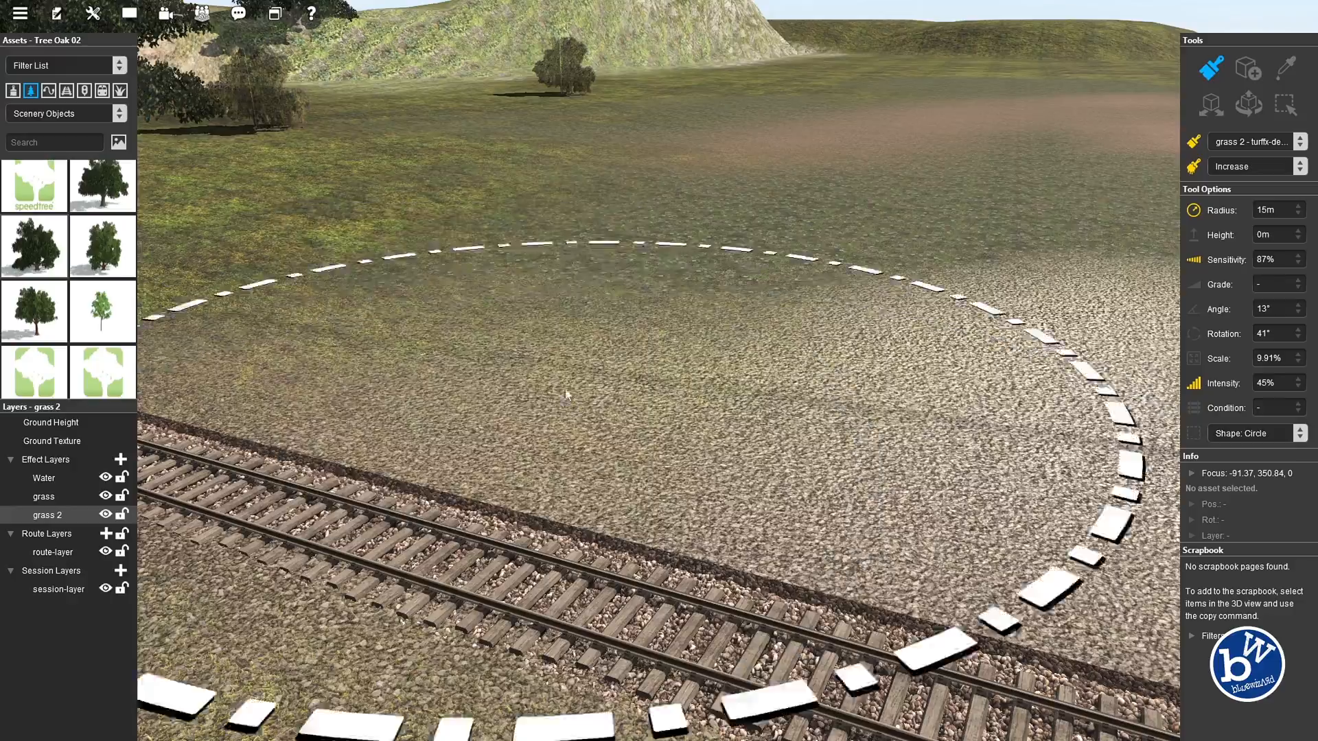
Extend the grass 2 effect from the bridge approach across the bare ground towards the river bank
{"action": "scroll", "coordinate": [563, 381], "scroll_direction": "down", "scroll_amount": 5}
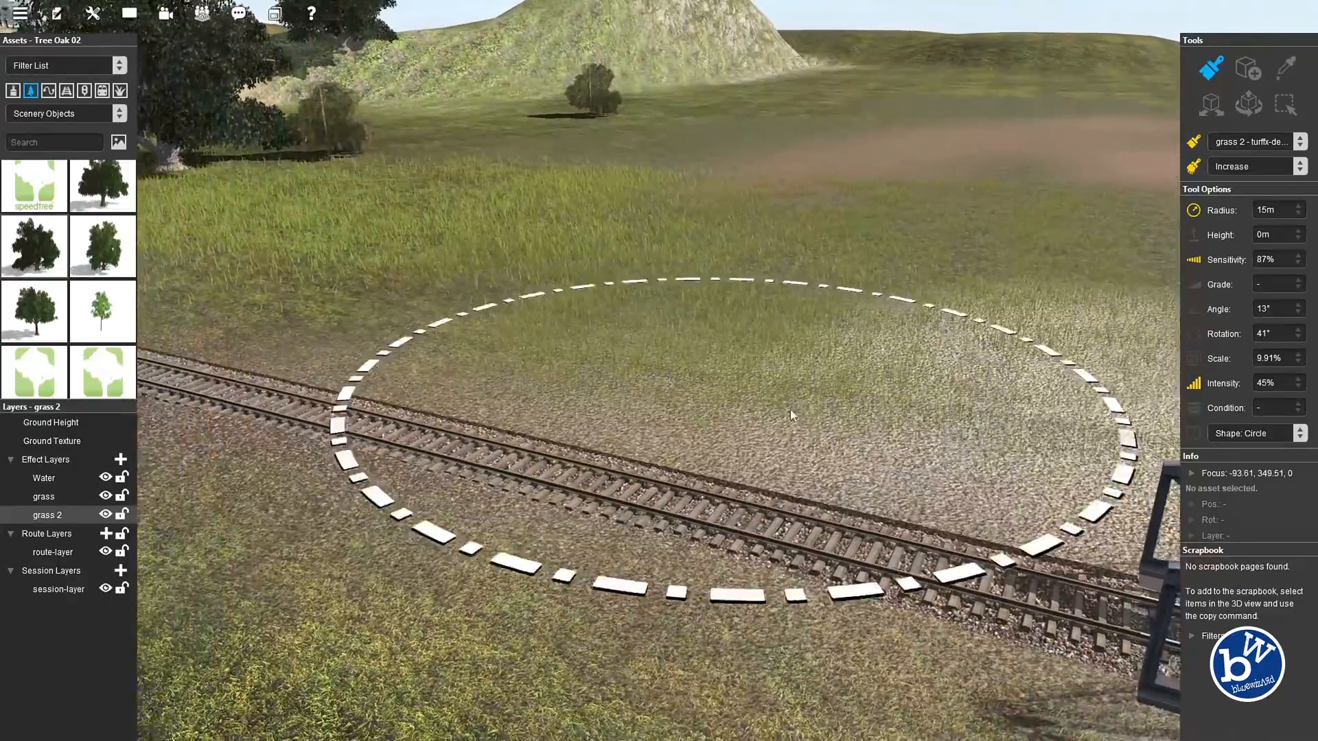
{"action": "right_click", "coordinate": [810, 405]}
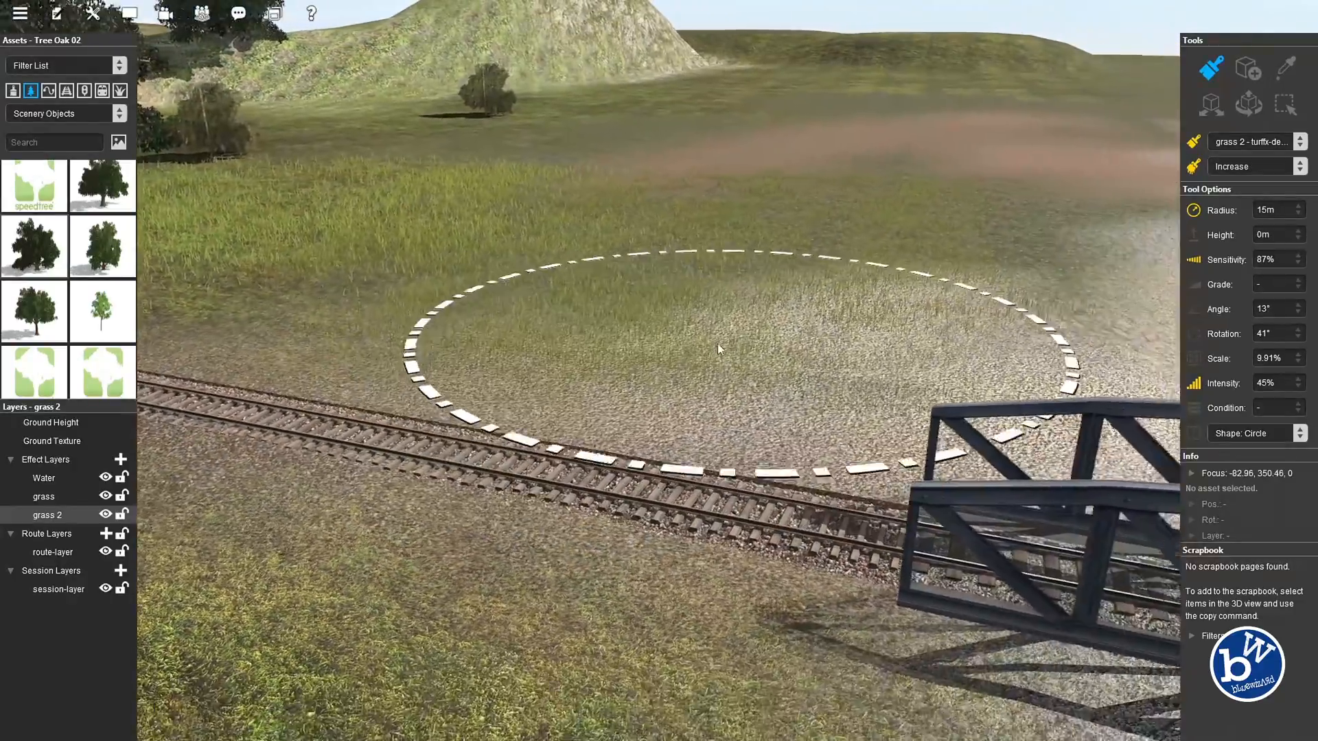
{"action": "key", "text": "Left"}
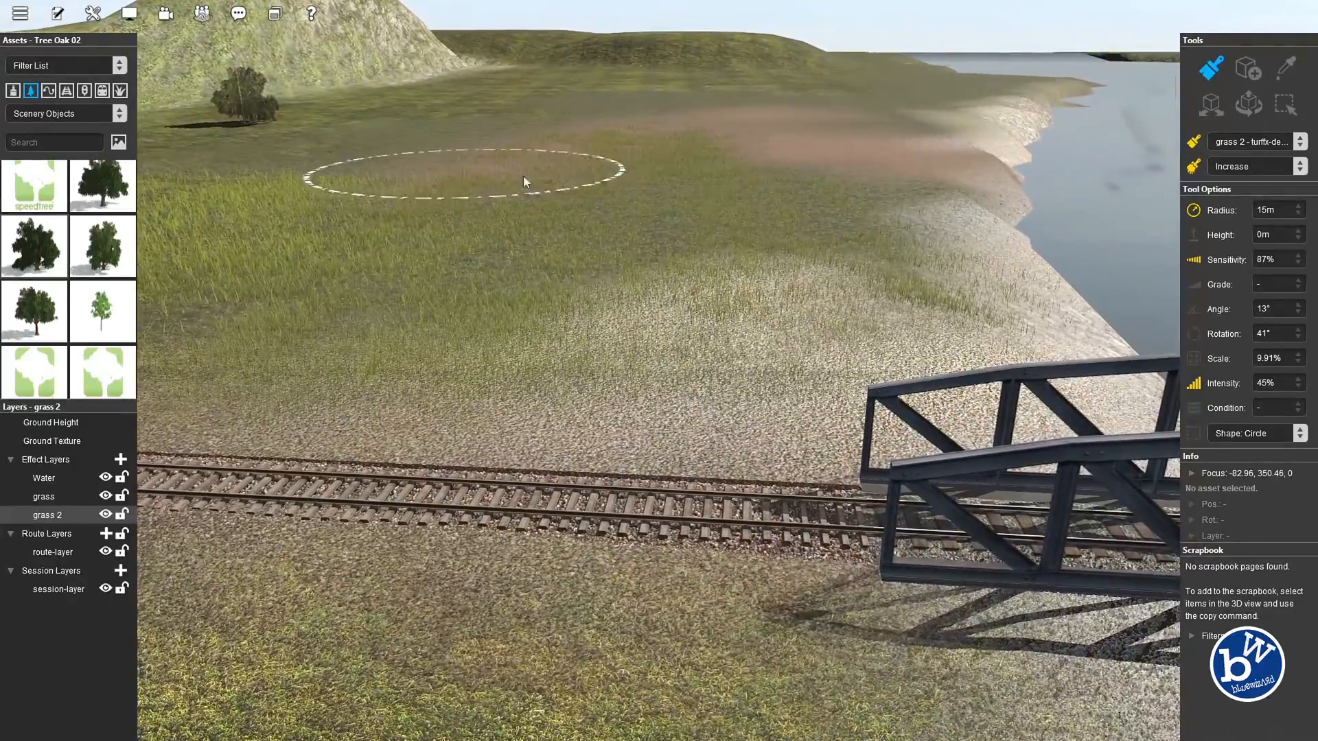
{"action": "key", "text": "Left"}
{"action": "right_click", "coordinate": [381, 337]}
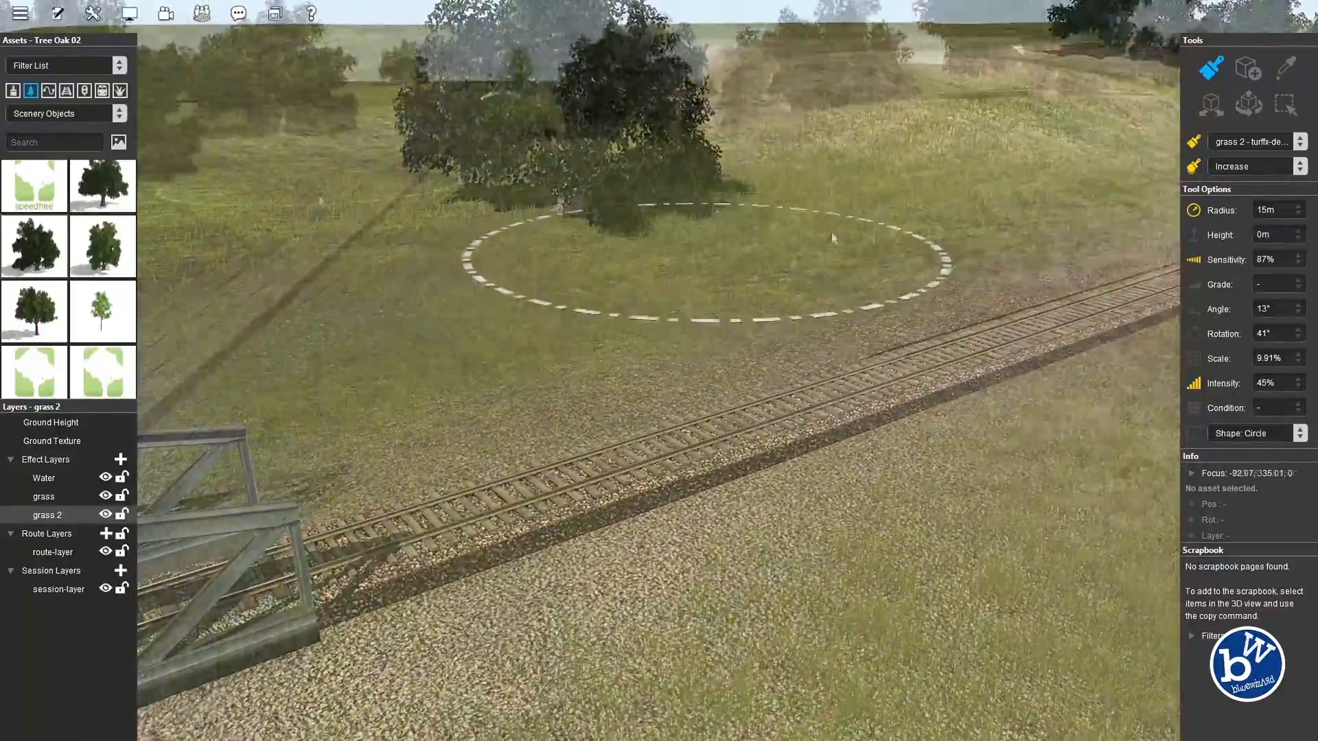
Paint the grass 2 effect over the fields along the line from the river bridge back to the station
{"action": "right_click", "coordinate": [831, 234]}
{"action": "key", "text": "Right"}
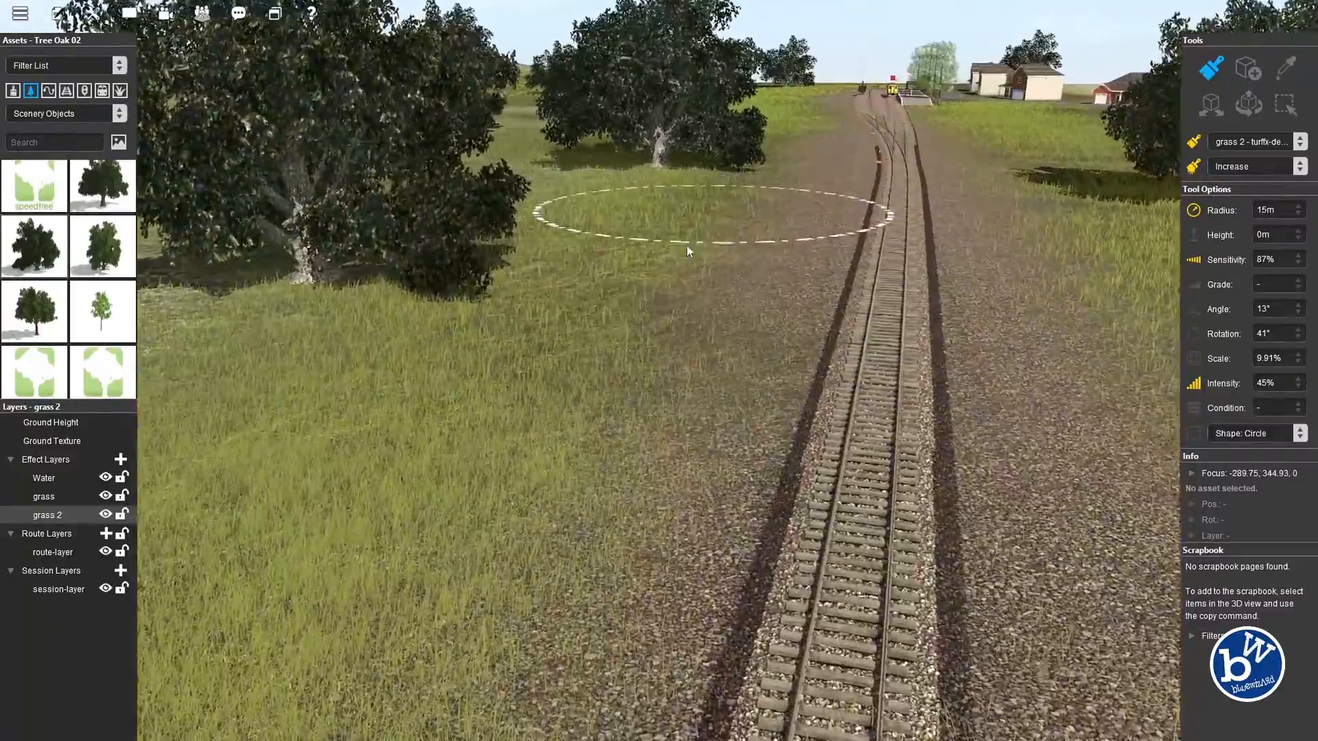
{"action": "right_click", "coordinate": [686, 246]}
{"action": "right_click", "coordinate": [693, 210]}
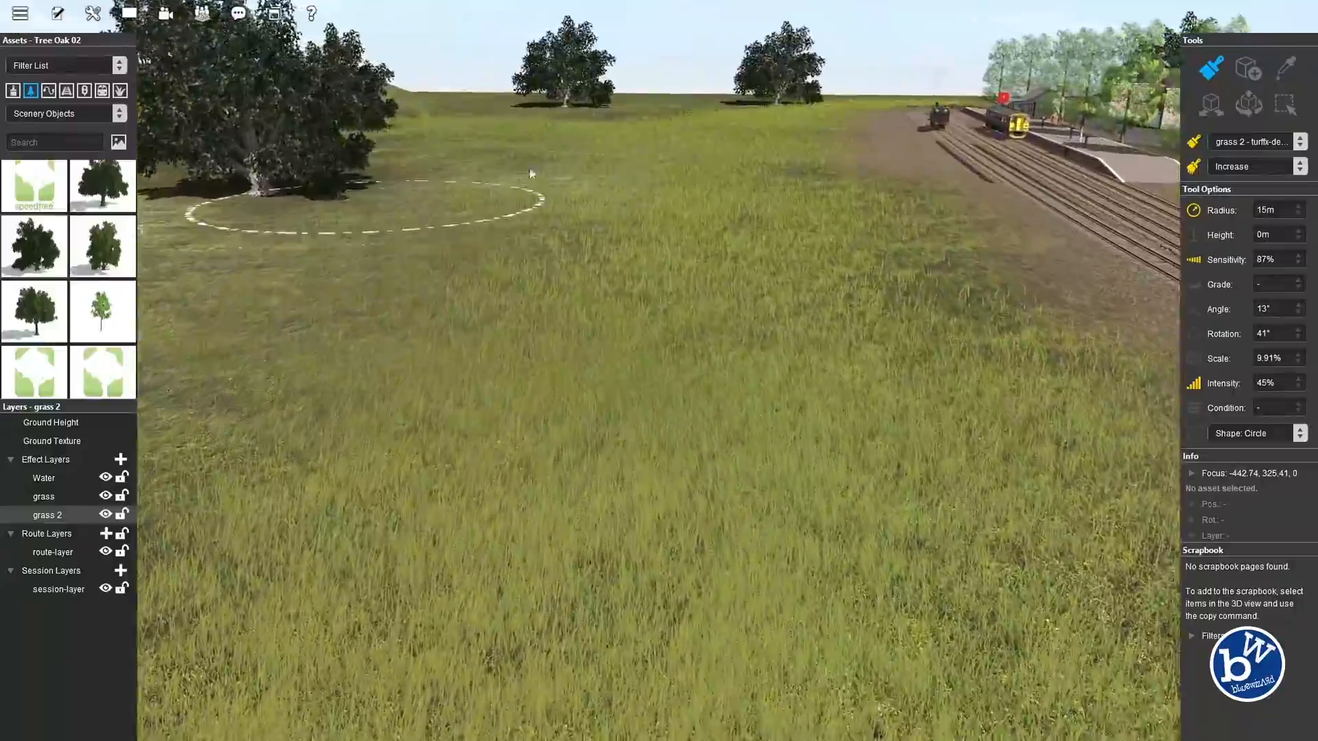
{"action": "key", "text": "Right"}
{"action": "right_click", "coordinate": [770, 266]}
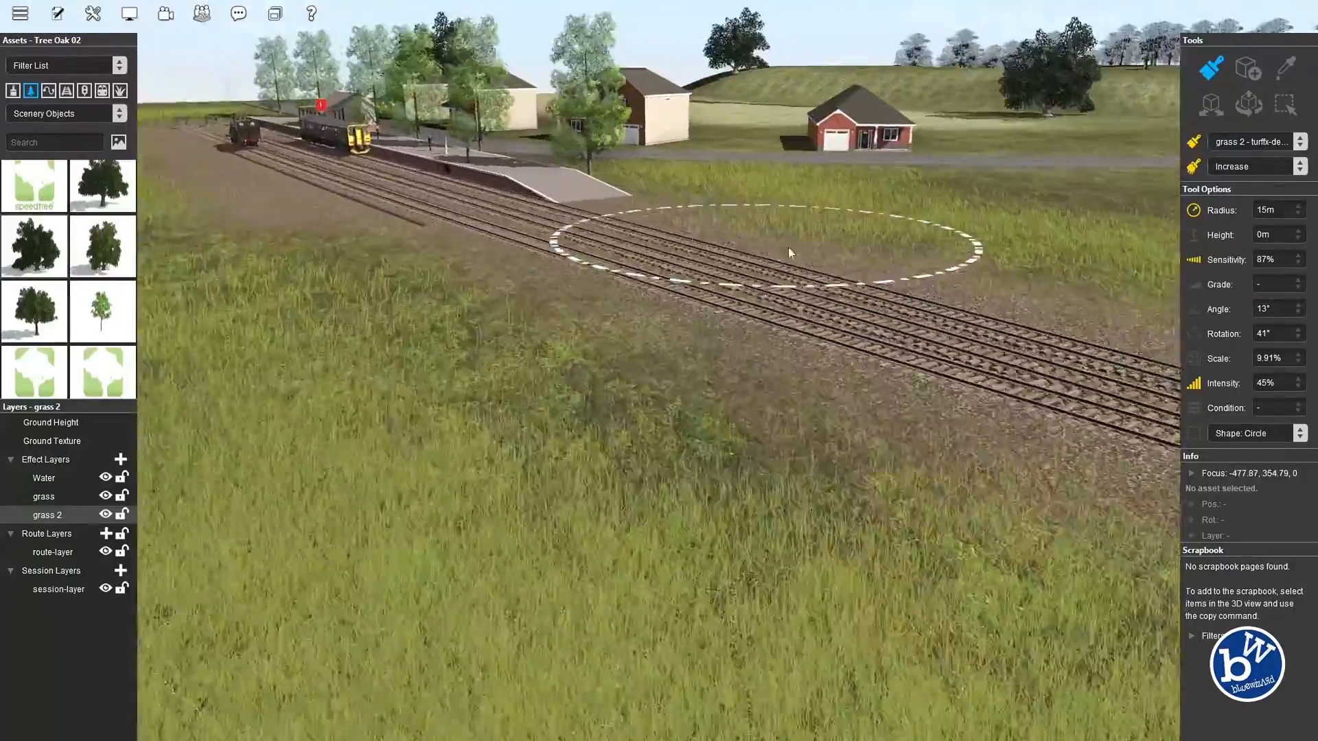
{"action": "right_click", "coordinate": [846, 246]}
{"action": "key", "text": "Right"}
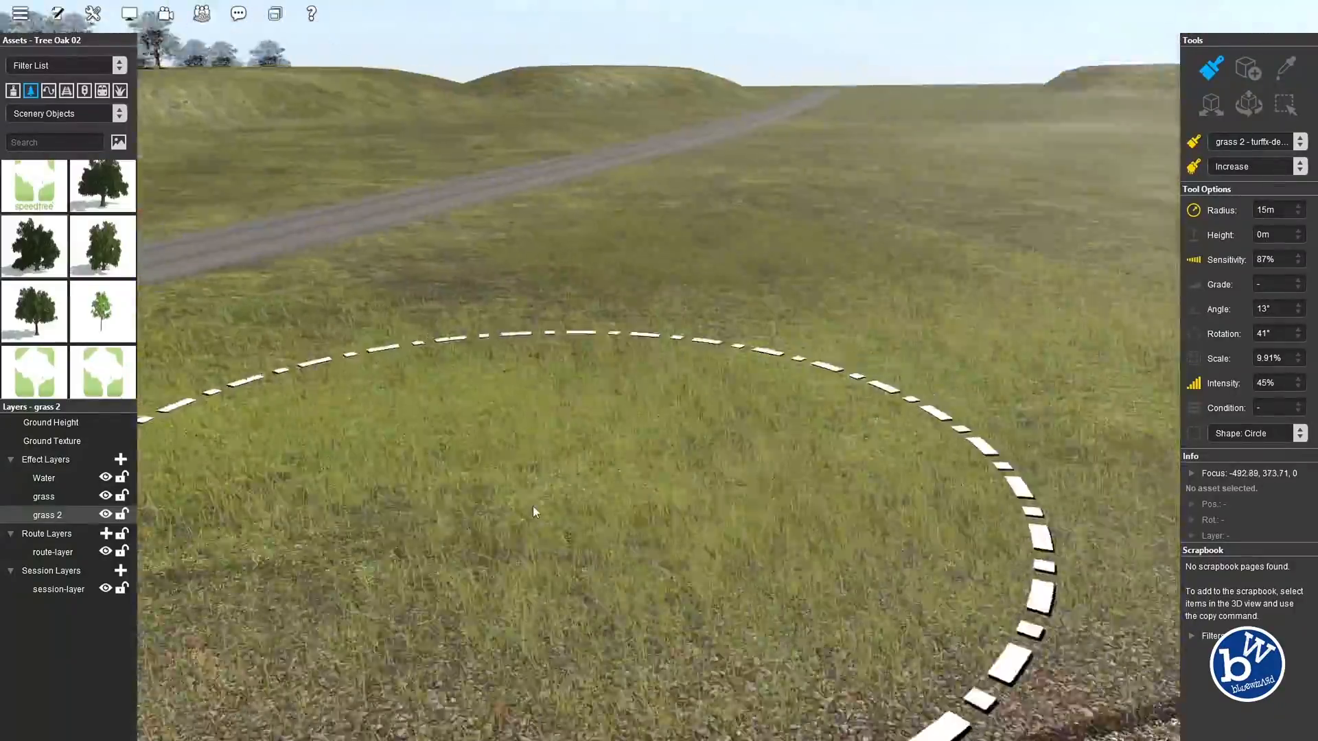
Search the scenery objects for "back" and select the Backdrop City low buildings object for placing by the station
{"action": "right_click", "coordinate": [532, 505]}
{"action": "key", "text": "Right"}
{"action": "right_click", "coordinate": [446, 497]}
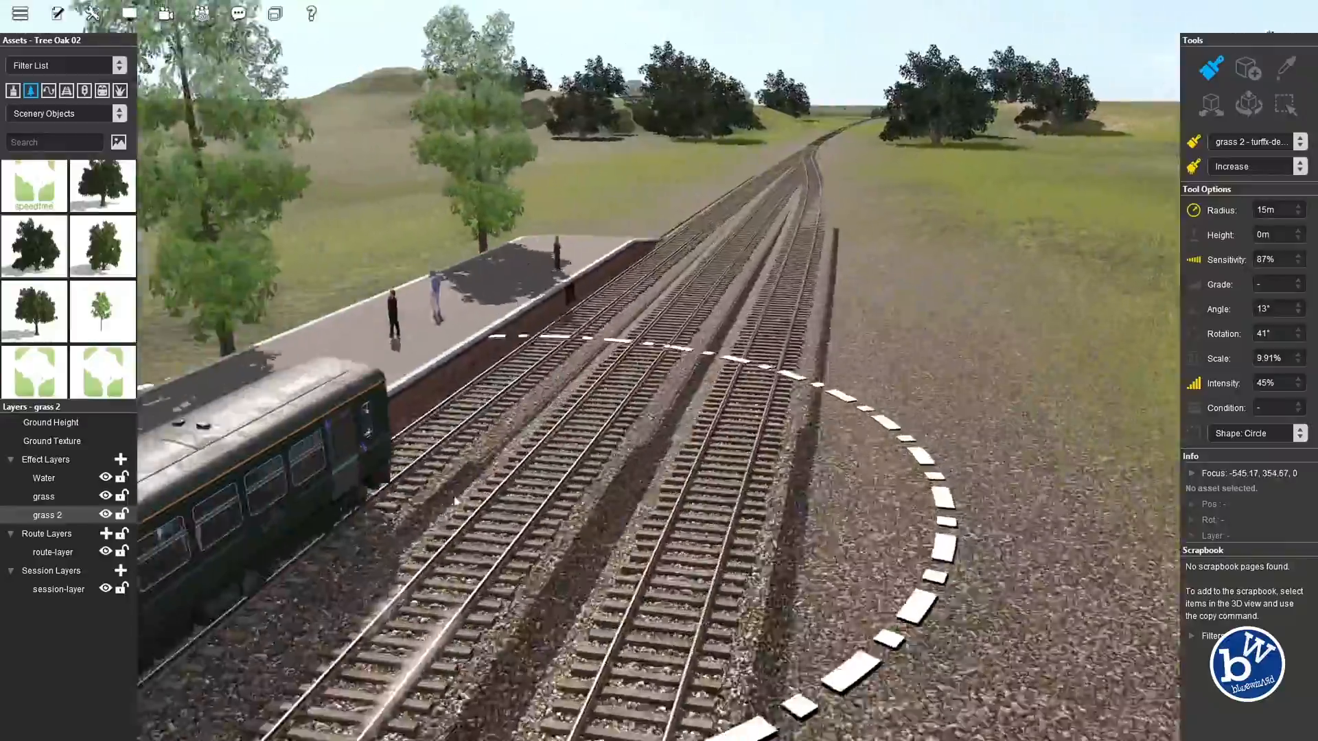
{"action": "right_click", "coordinate": [500, 492]}
{"action": "key", "text": "Right"}
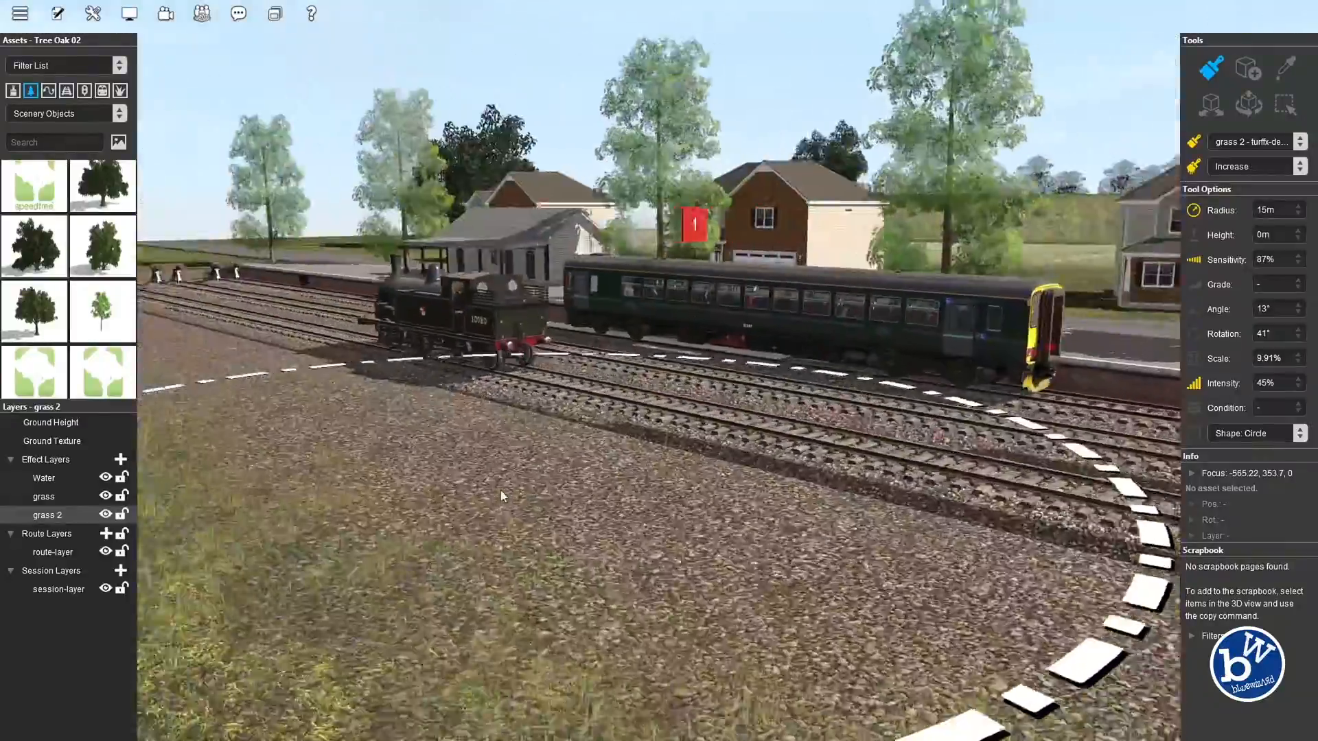
{"action": "key", "text": "Right"}
{"action": "right_click", "coordinate": [414, 467]}
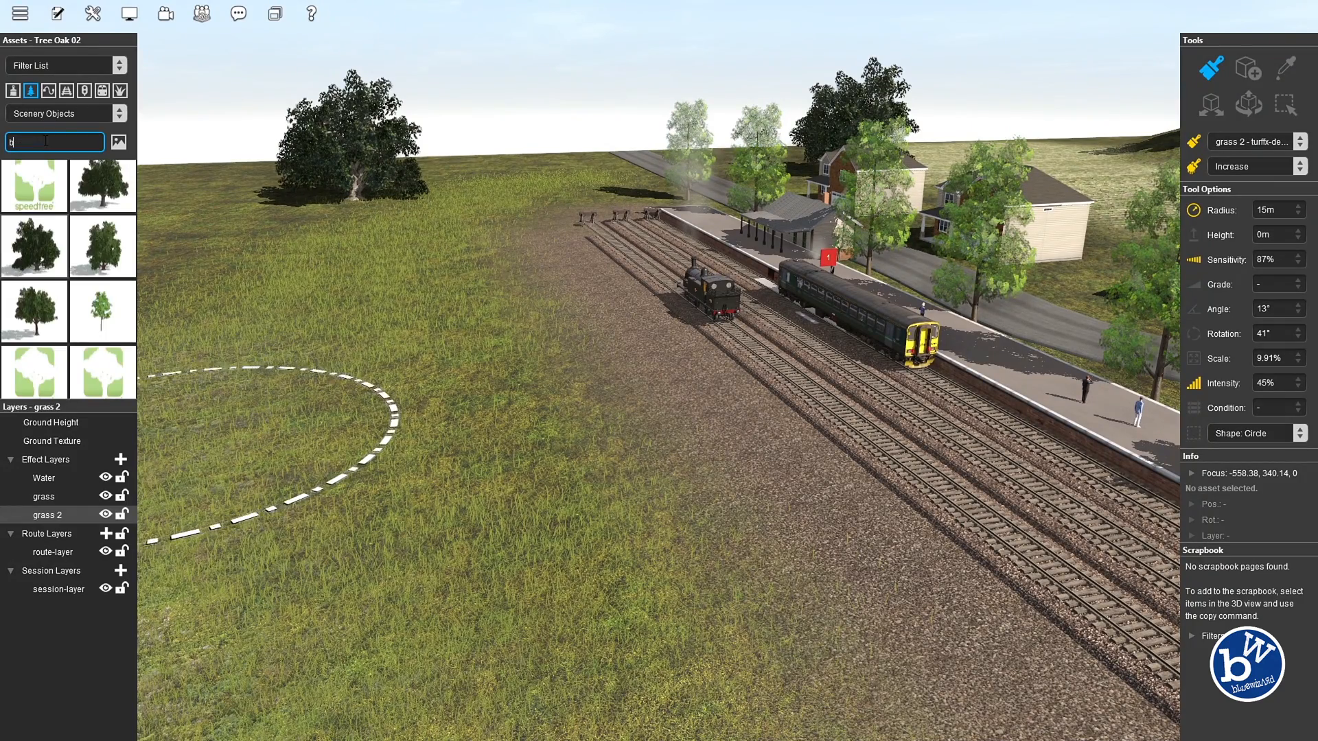
{"action": "type", "text": "back"}
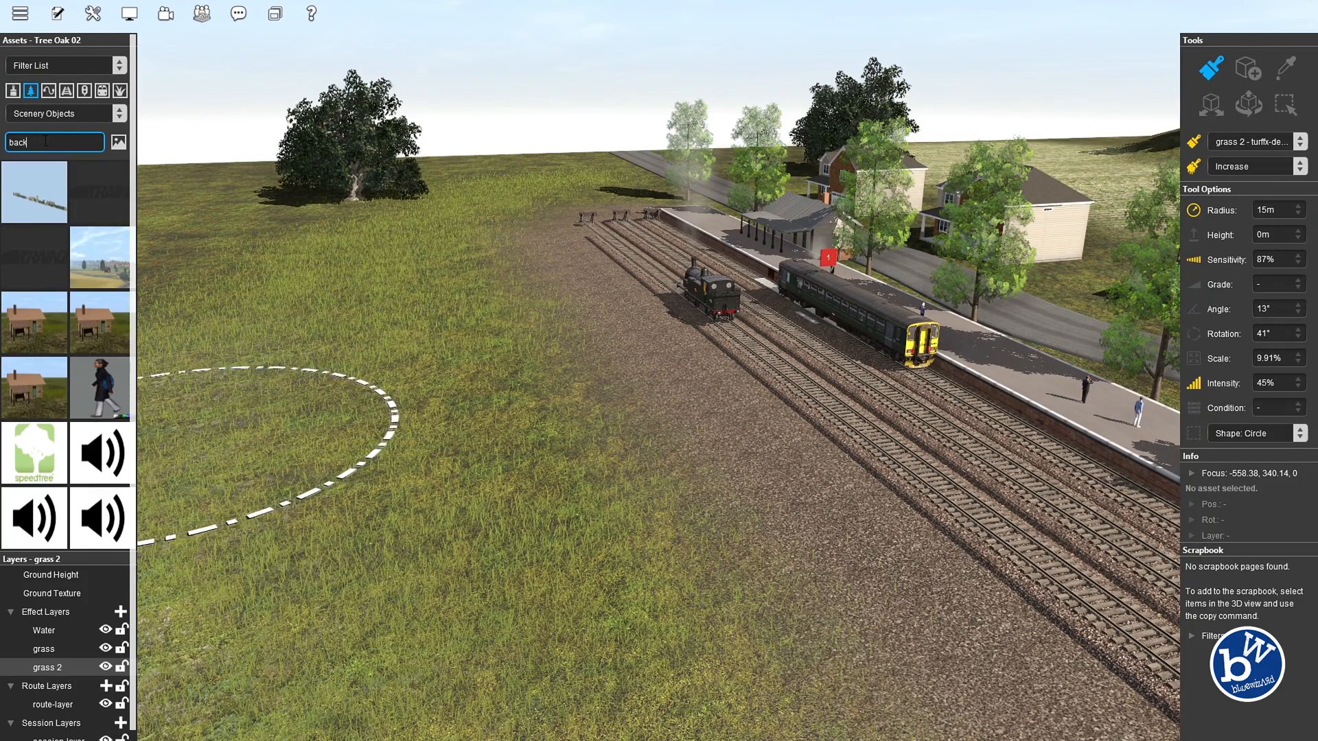
{"action": "left_click", "coordinate": [39, 207]}
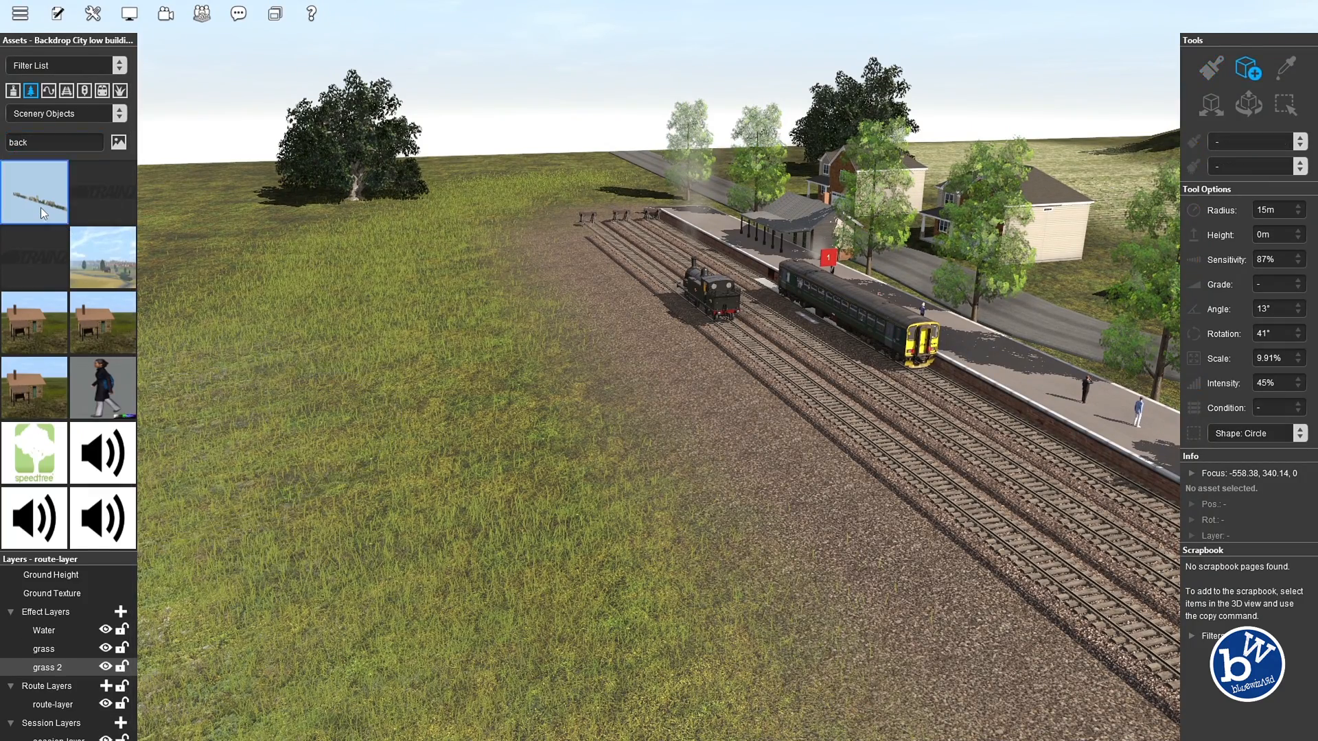
Place the Backdrop City low buildings object in the field beside the station sidings and delete it again
{"action": "scroll", "coordinate": [509, 337], "scroll_direction": "down", "scroll_amount": 3}
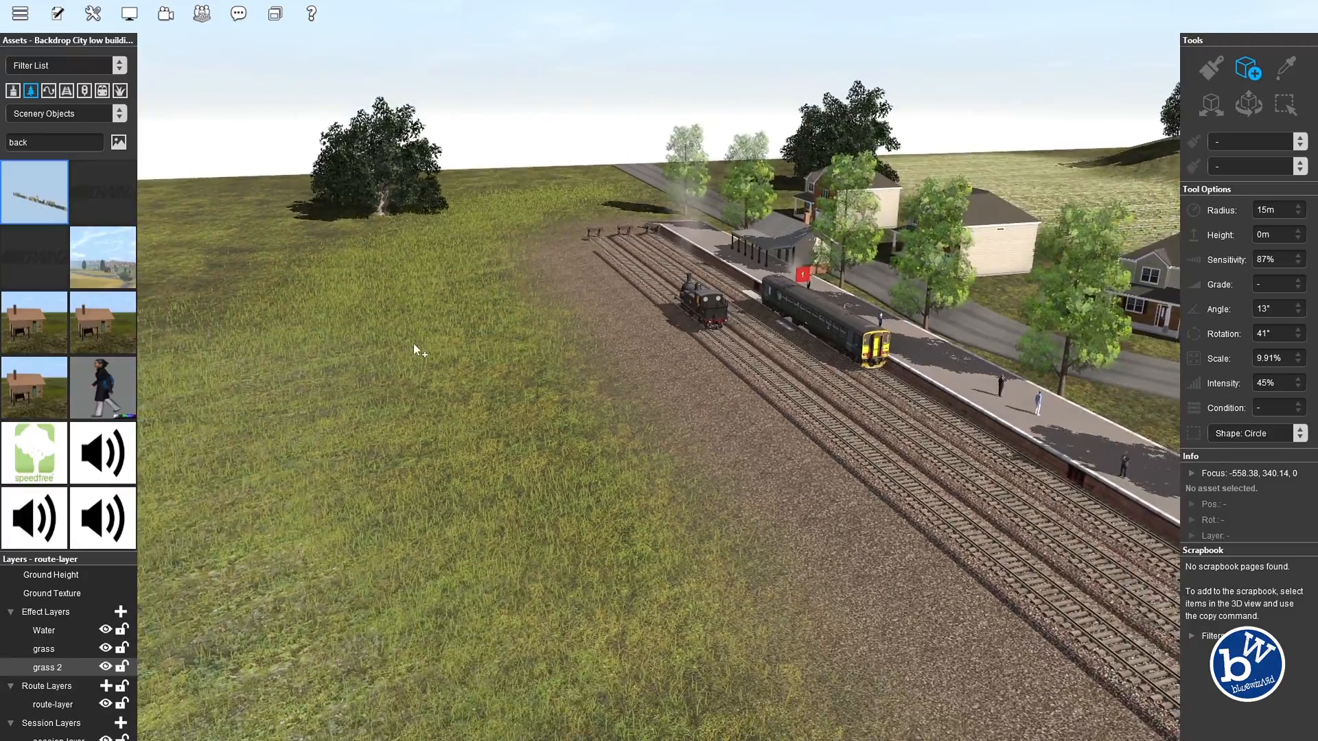
{"action": "scroll", "coordinate": [426, 341], "scroll_direction": "down", "scroll_amount": 3}
{"action": "scroll", "coordinate": [434, 341], "scroll_direction": "up", "scroll_amount": 5}
{"action": "left_click", "coordinate": [579, 490]}
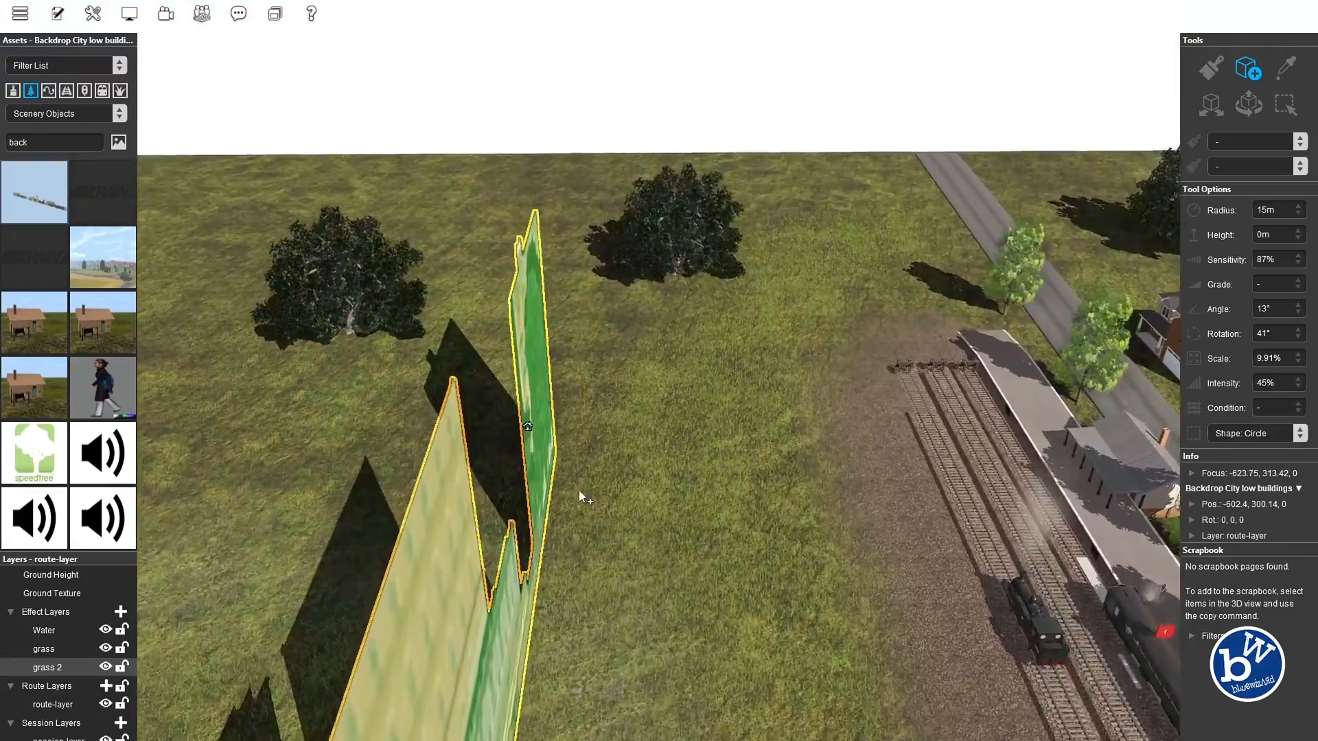
{"action": "right_click_drag", "start_coordinate": [577, 490], "coordinate": [516, 321]}
{"action": "key", "text": "Delete"}
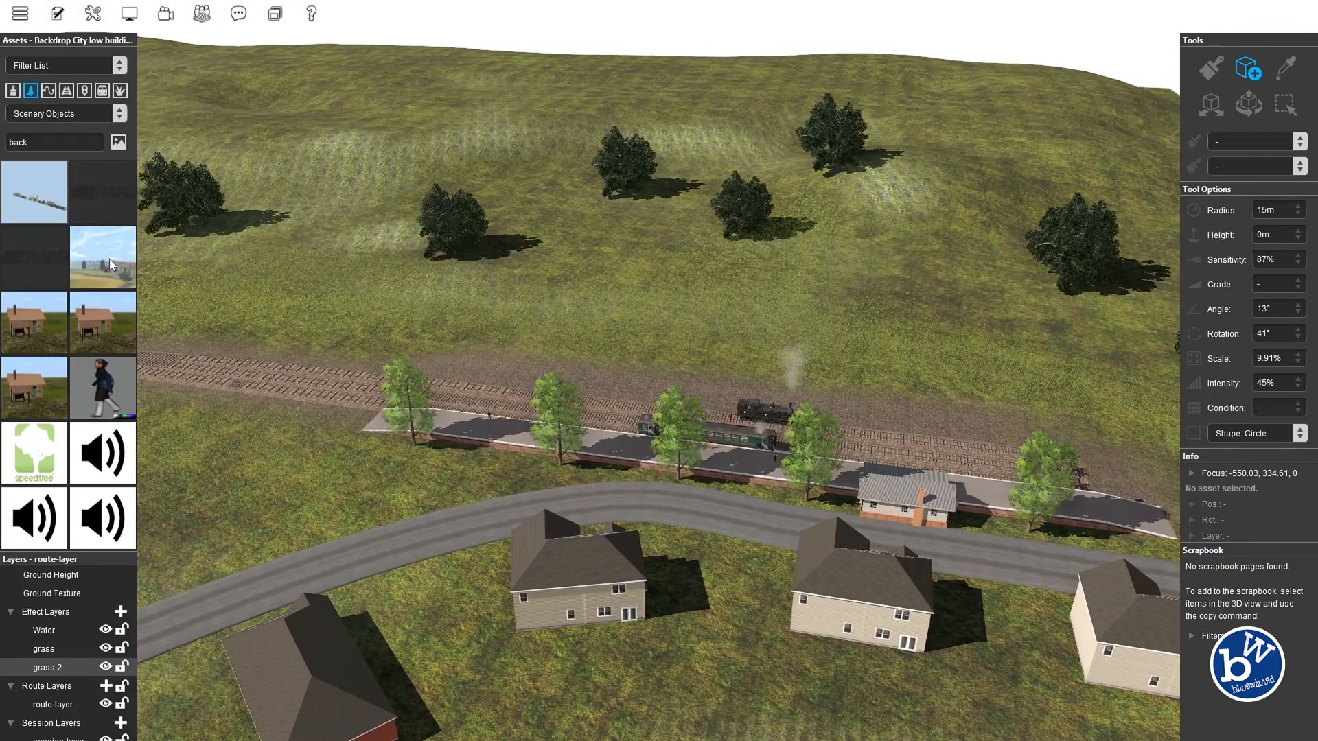
Place the Background3 backdrop across the open field on the far side of the station tracks
{"action": "left_click", "coordinate": [676, 284]}
{"action": "right_click_drag", "start_coordinate": [684, 286], "coordinate": [602, 299]}
{"action": "key", "text": "Up"}
{"action": "key", "text": "Left"}
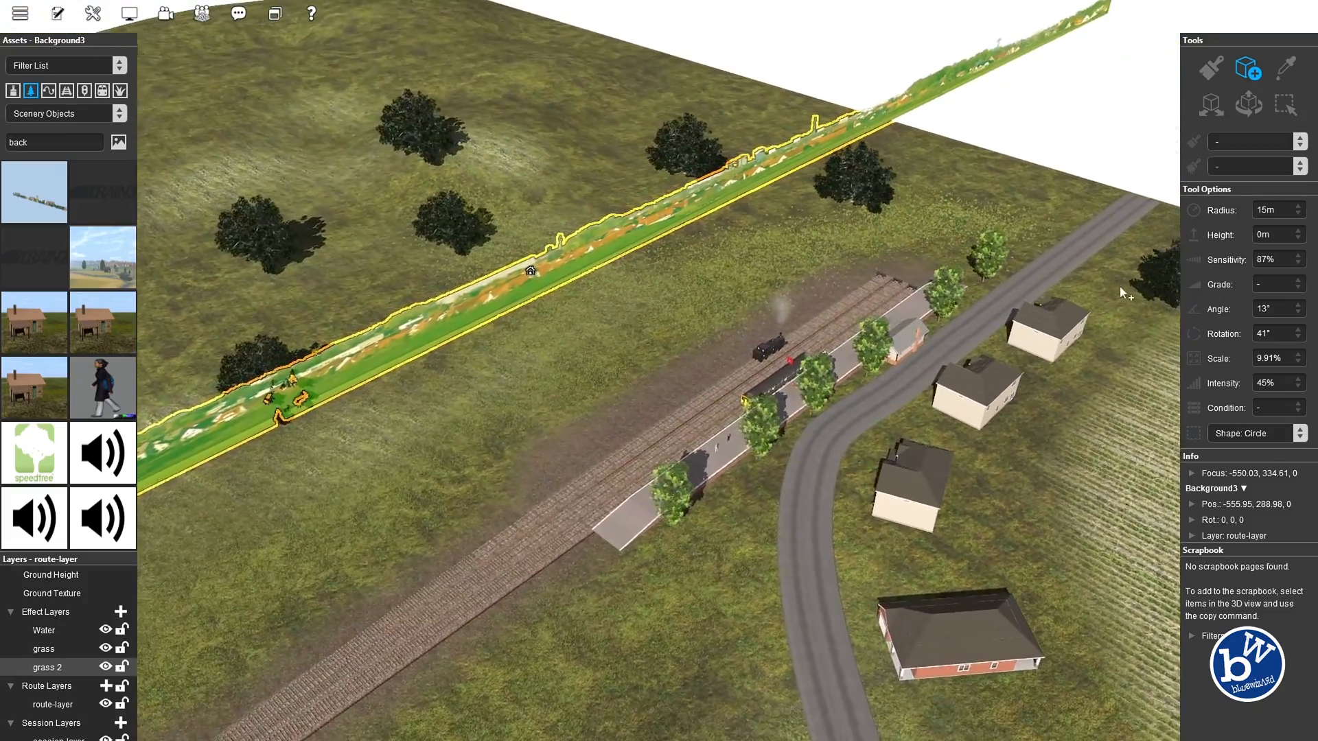
{"action": "right_click_drag", "start_coordinate": [734, 283], "coordinate": [657, 289]}
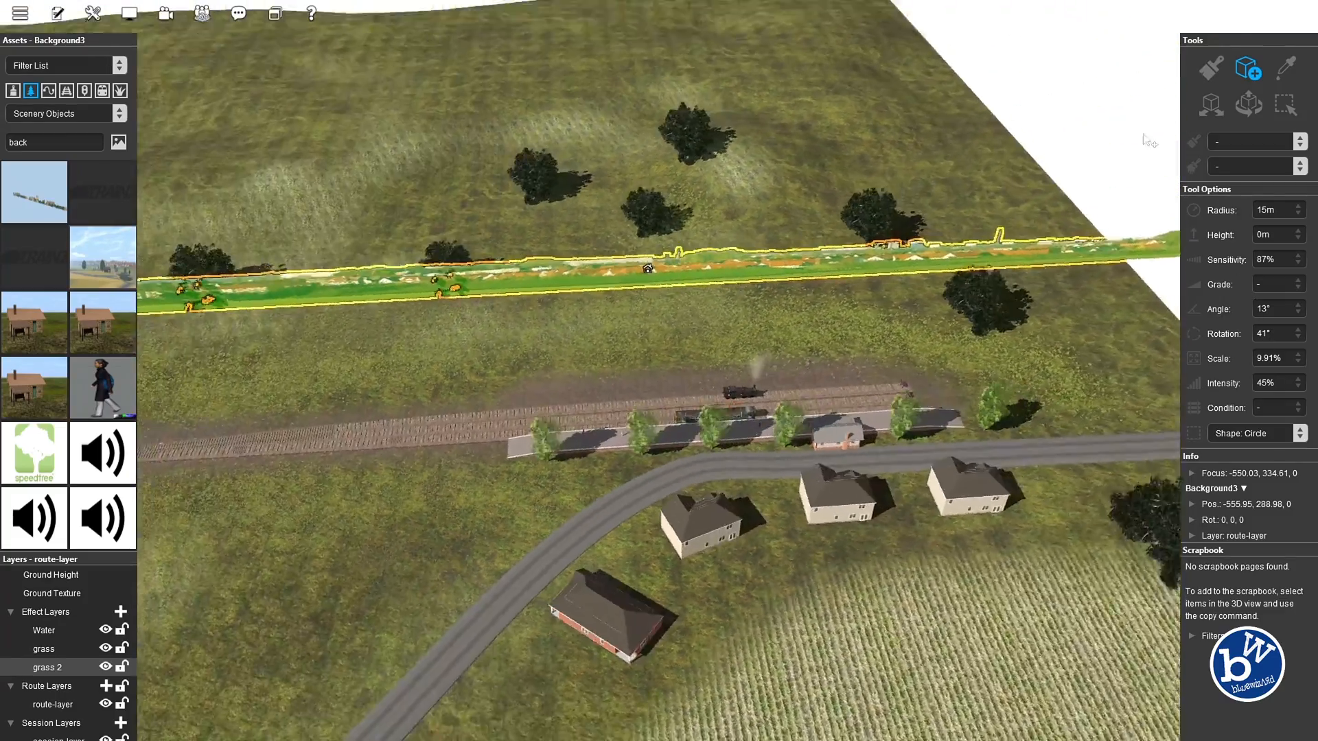
Rotate the Background3 backdrop to about -92.2° and shift it into line with the edge of the route beyond the station
{"action": "left_click", "coordinate": [1249, 104]}
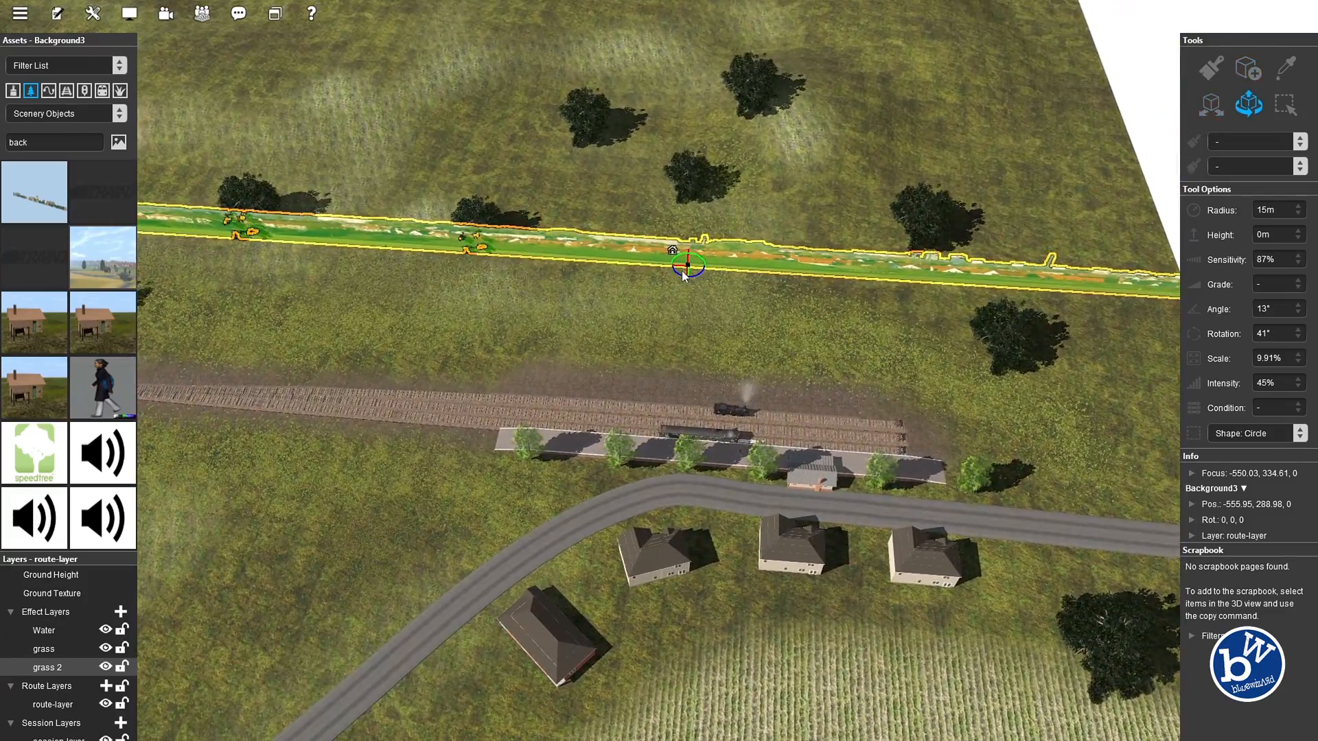
{"action": "left_click_drag", "start_coordinate": [883, 267], "coordinate": [1036, 273]}
{"action": "right_click_drag", "start_coordinate": [1037, 274], "coordinate": [528, 374]}
{"action": "left_click_drag", "start_coordinate": [522, 376], "coordinate": [556, 400]}
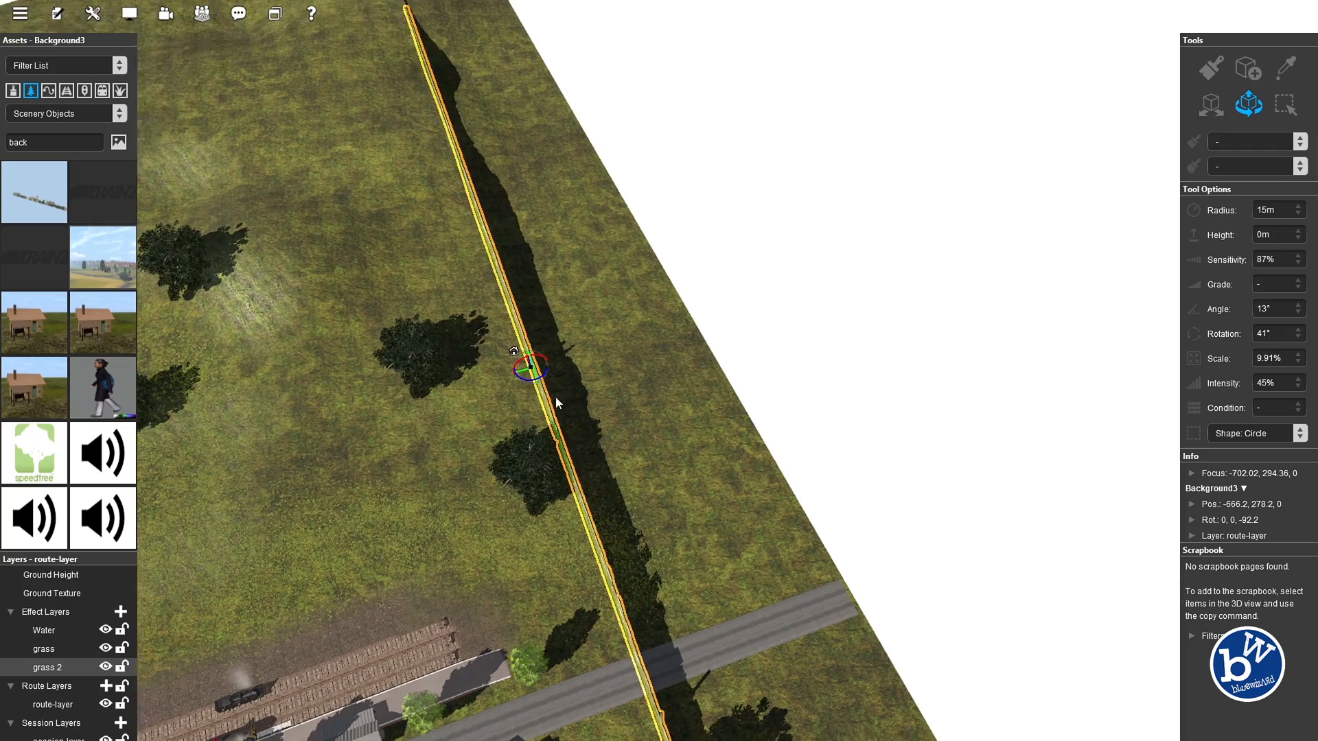
Tilt the backdrop by about 7.4° and move it outward across the field to the edge of the route
{"action": "right_click_drag", "start_coordinate": [556, 399], "coordinate": [648, 357]}
{"action": "mouse_move", "coordinate": [648, 357]}
{"action": "left_mouse_down"}
{"action": "mouse_move", "coordinate": [650, 386]}
{"action": "mouse_move", "coordinate": [649, 353]}
{"action": "left_mouse_up"}
{"action": "right_click_drag", "start_coordinate": [649, 391], "coordinate": [705, 325]}
{"action": "scroll", "coordinate": [656, 418], "scroll_direction": "up", "scroll_amount": 4}
{"action": "scroll", "coordinate": [656, 372], "scroll_direction": "up", "scroll_amount": 5}
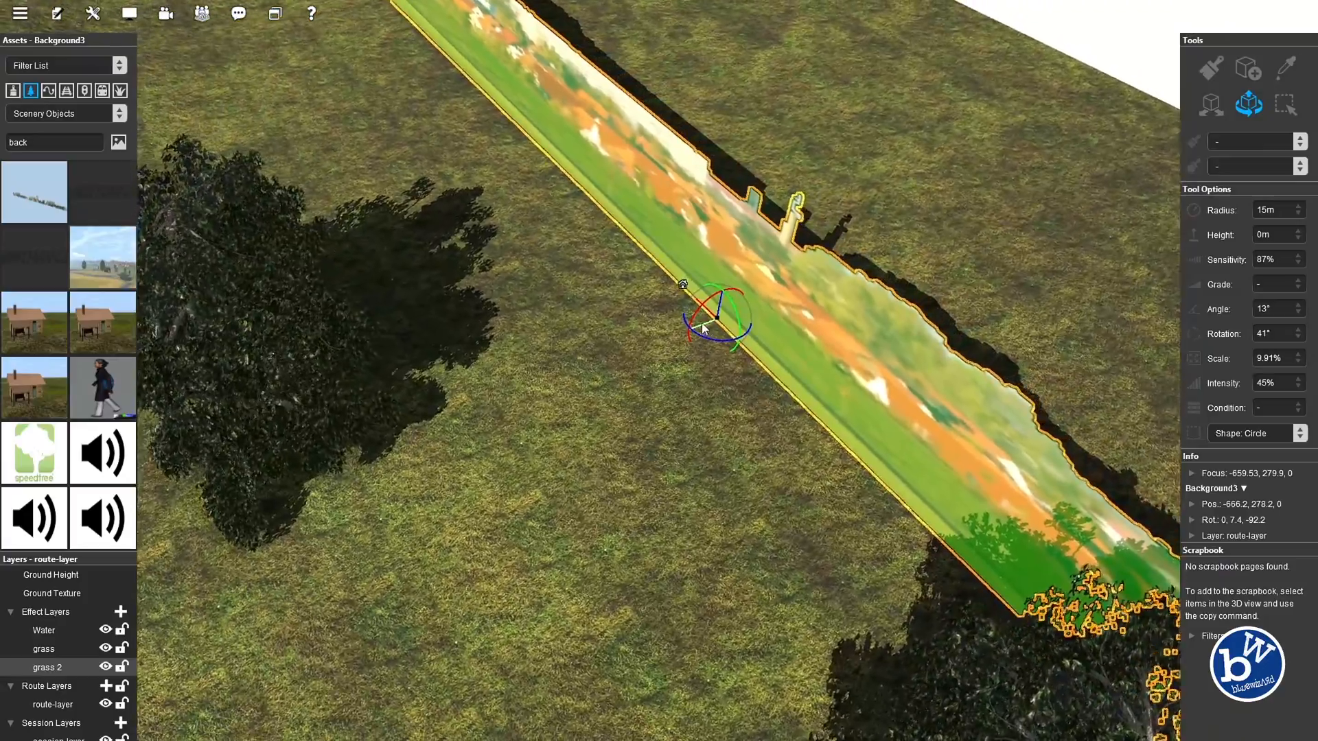
{"action": "left_click_drag", "start_coordinate": [702, 322], "coordinate": [1126, 213]}
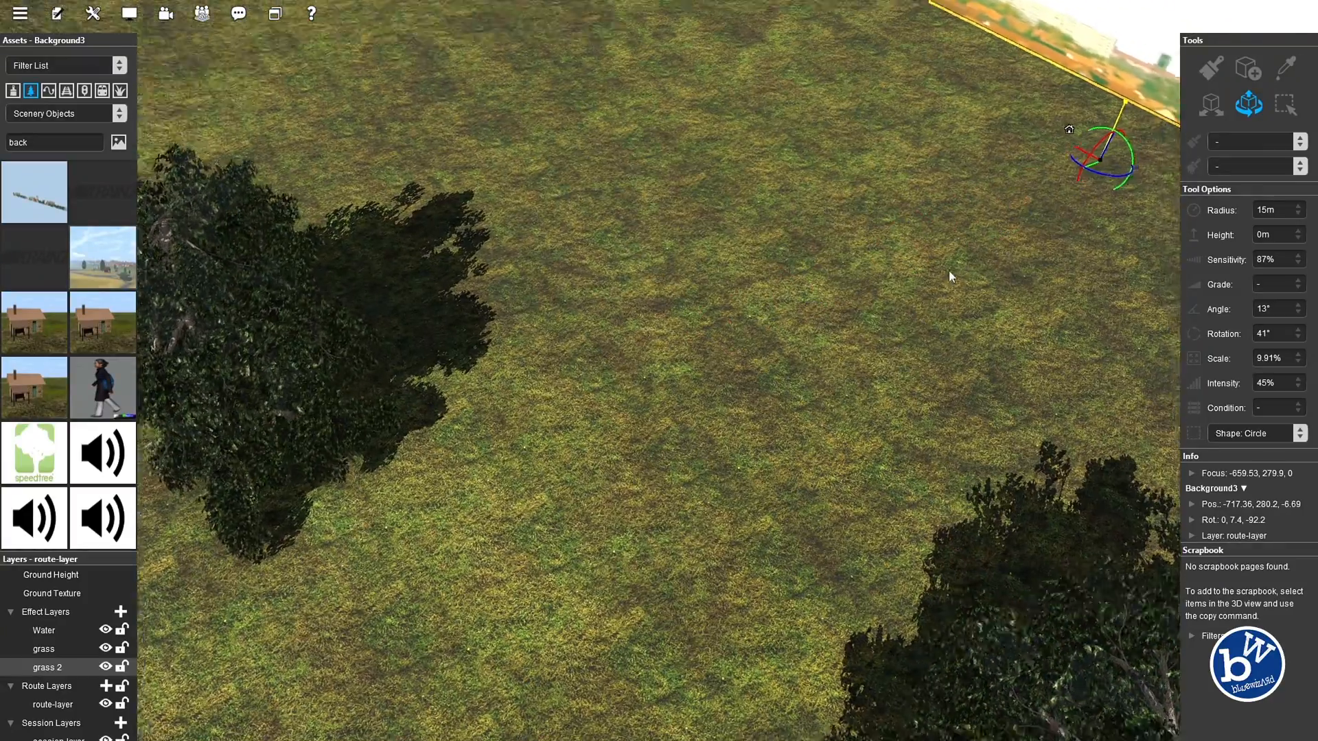
{"action": "left_click", "coordinate": [948, 271]}
{"action": "right_click_drag", "start_coordinate": [949, 270], "coordinate": [591, 349]}
{"action": "key", "text": "d"}
{"action": "key", "text": "a"}
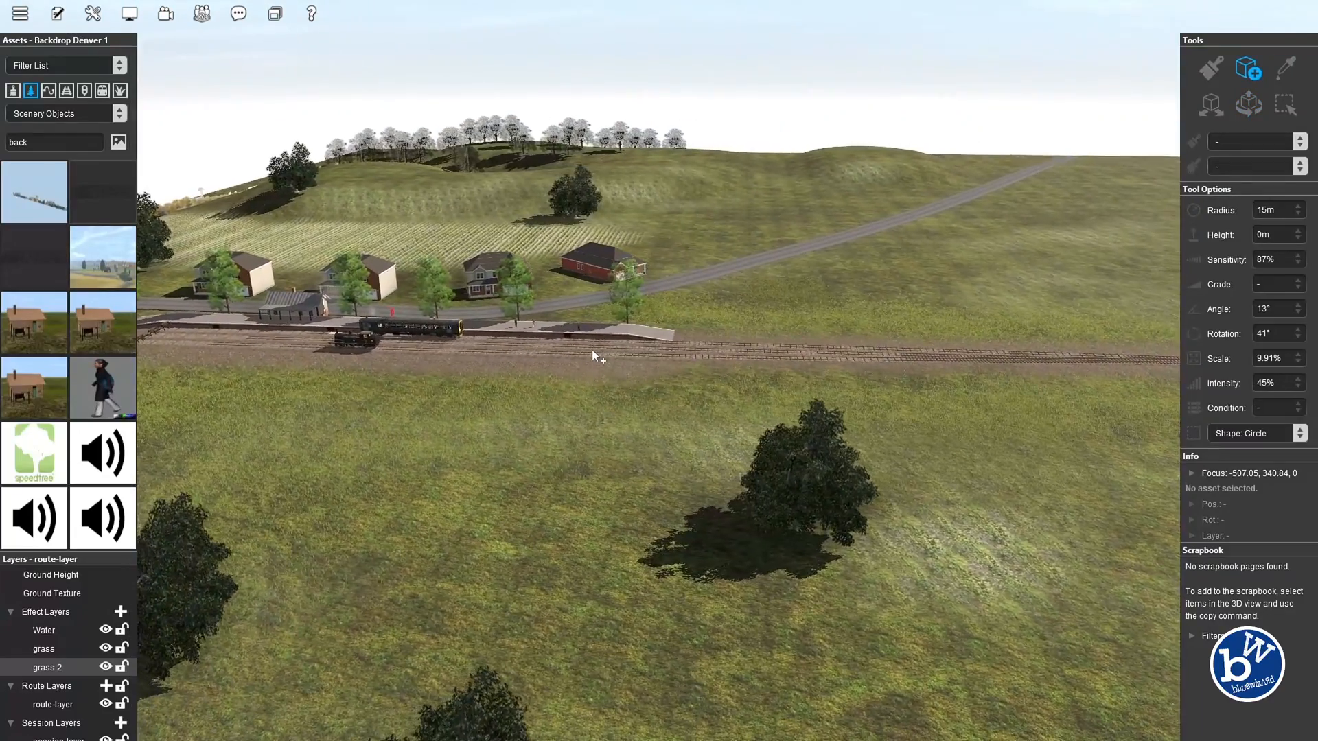
{"action": "left_click", "coordinate": [105, 392]}
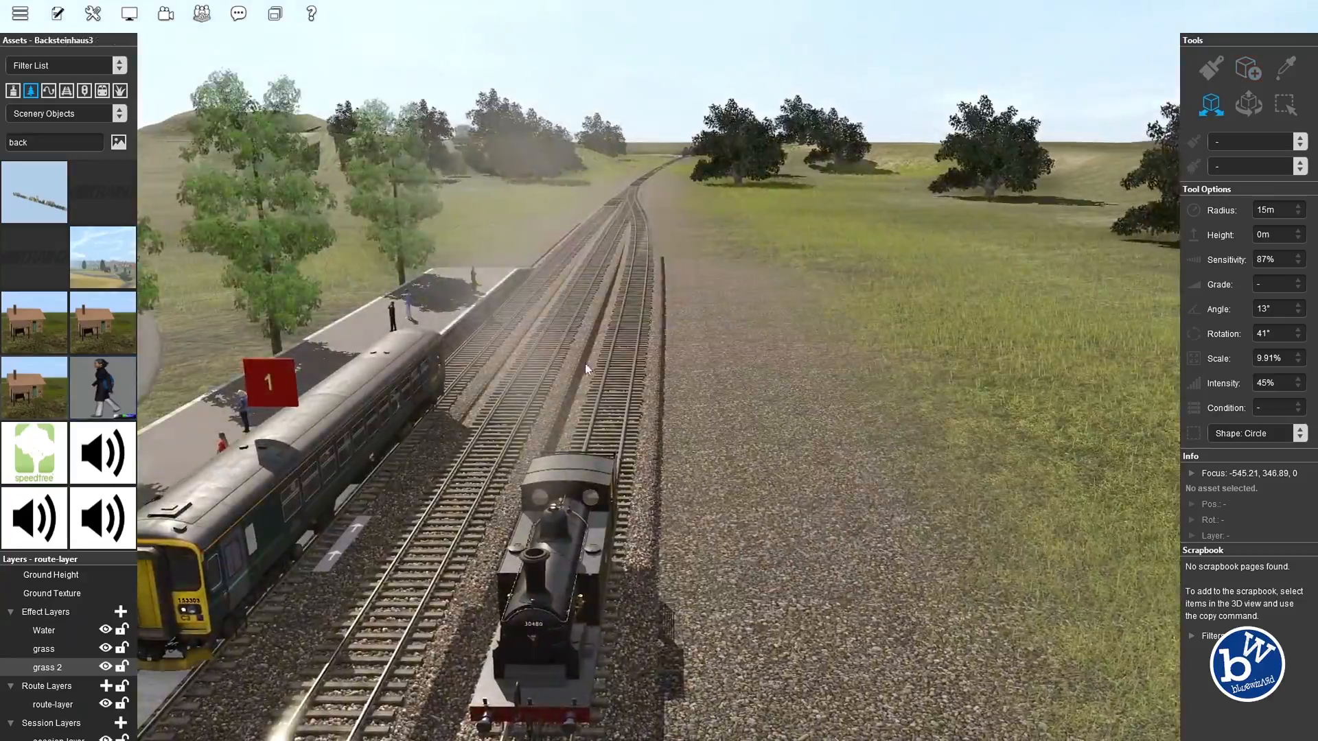
{"action": "right_click_drag", "start_coordinate": [812, 317], "coordinate": [568, 366]}
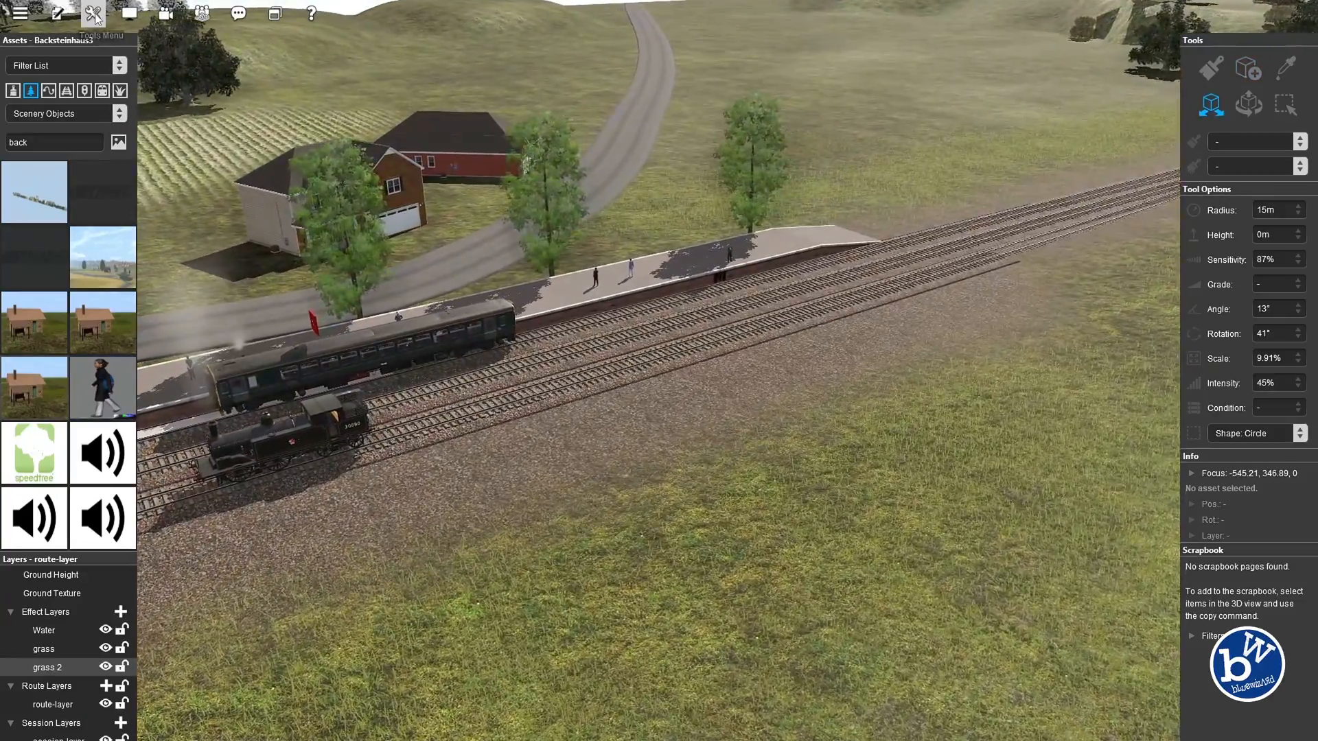
{"action": "right_click_drag", "start_coordinate": [395, 236], "coordinate": [464, 328]}
{"action": "scroll", "coordinate": [431, 299], "scroll_direction": "down", "scroll_amount": 3}
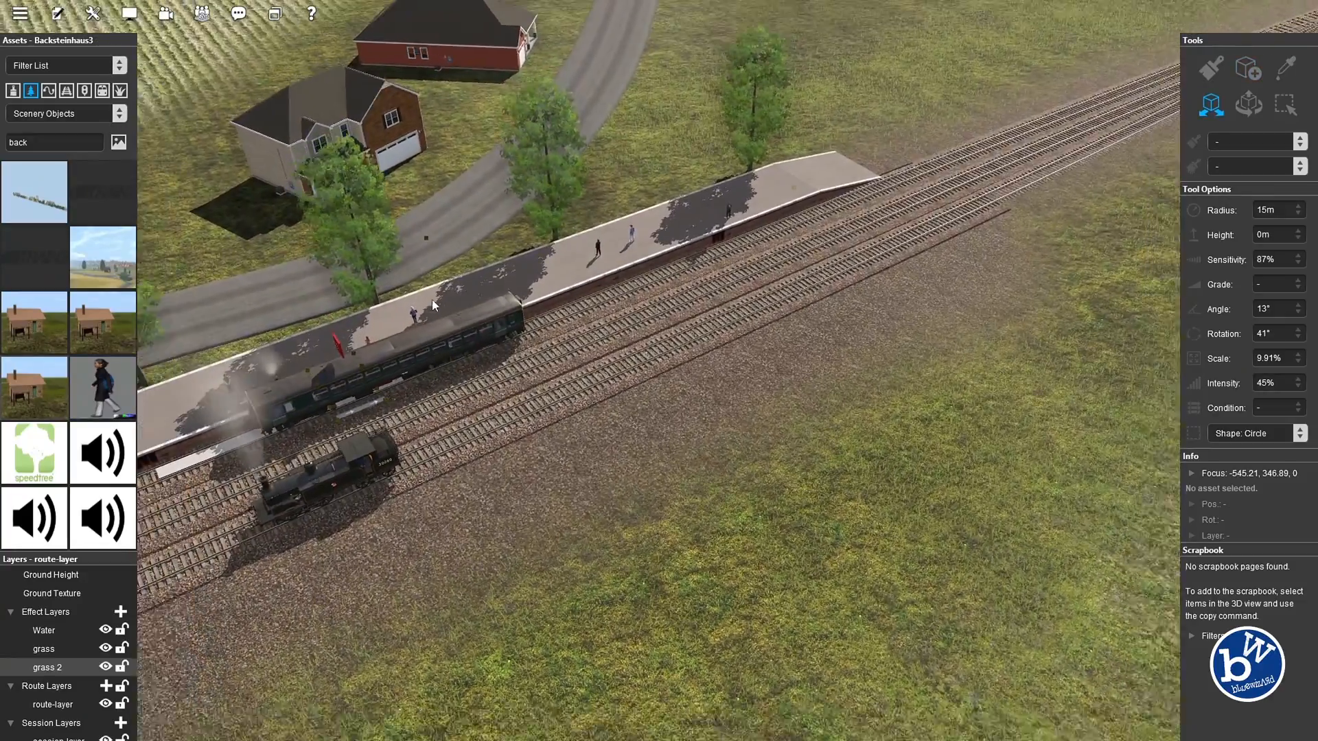
Open the session's Driver Setup rule for editing
{"action": "left_click", "coordinate": [93, 14]}
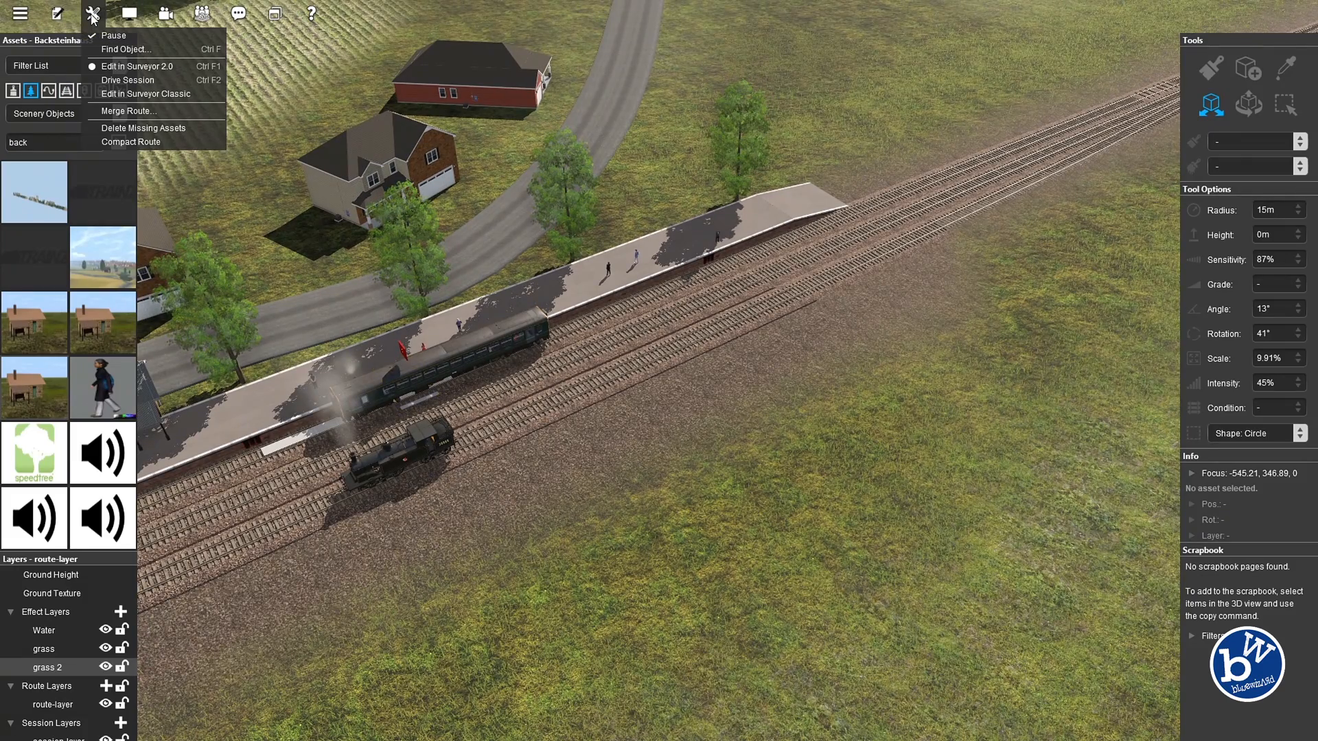
{"action": "left_click", "coordinate": [57, 14]}
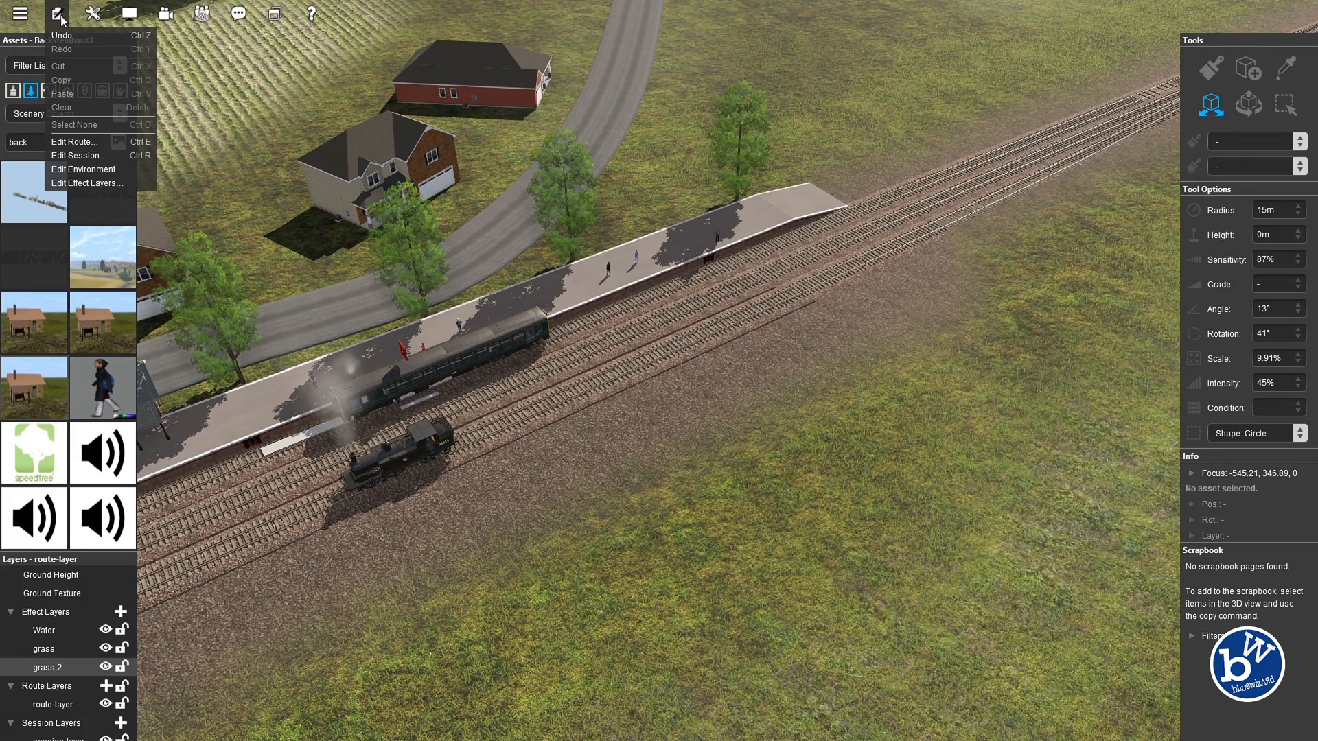
{"action": "left_click", "coordinate": [82, 156]}
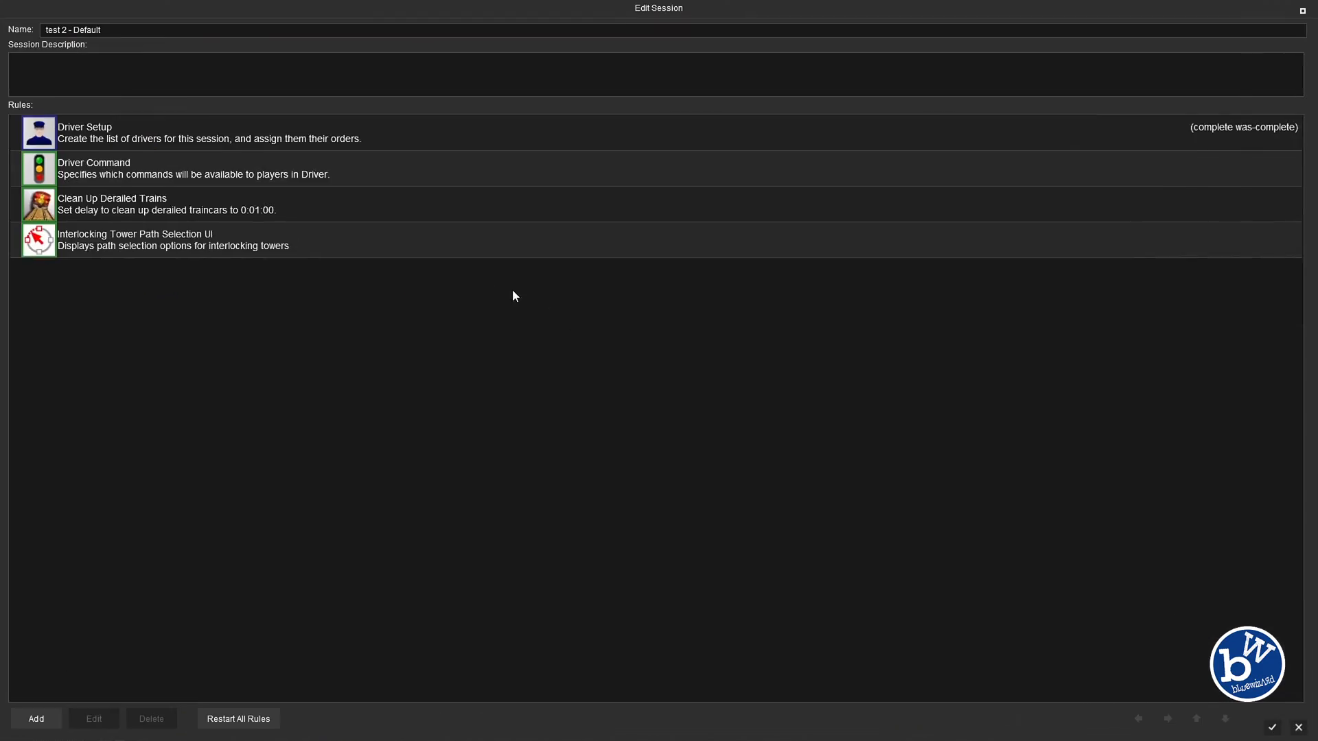
{"action": "left_click", "coordinate": [119, 147]}
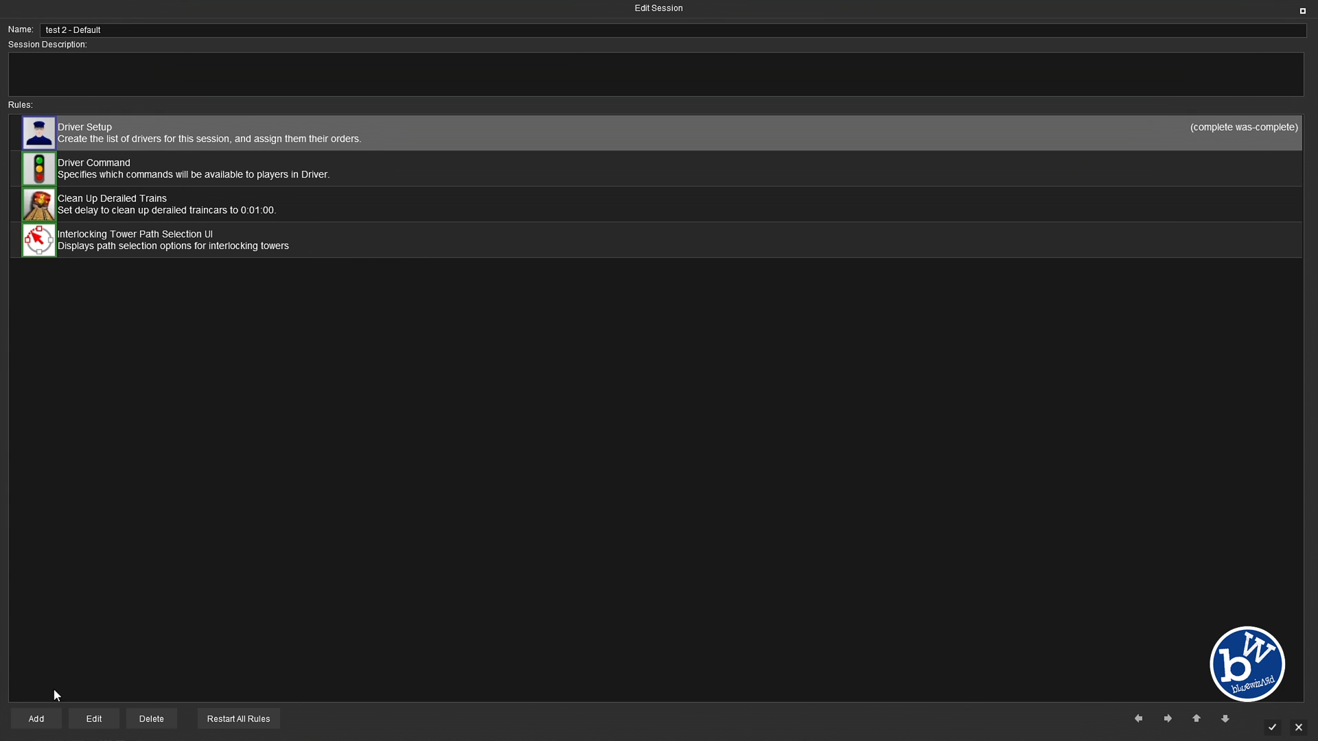
{"action": "left_click", "coordinate": [94, 719]}
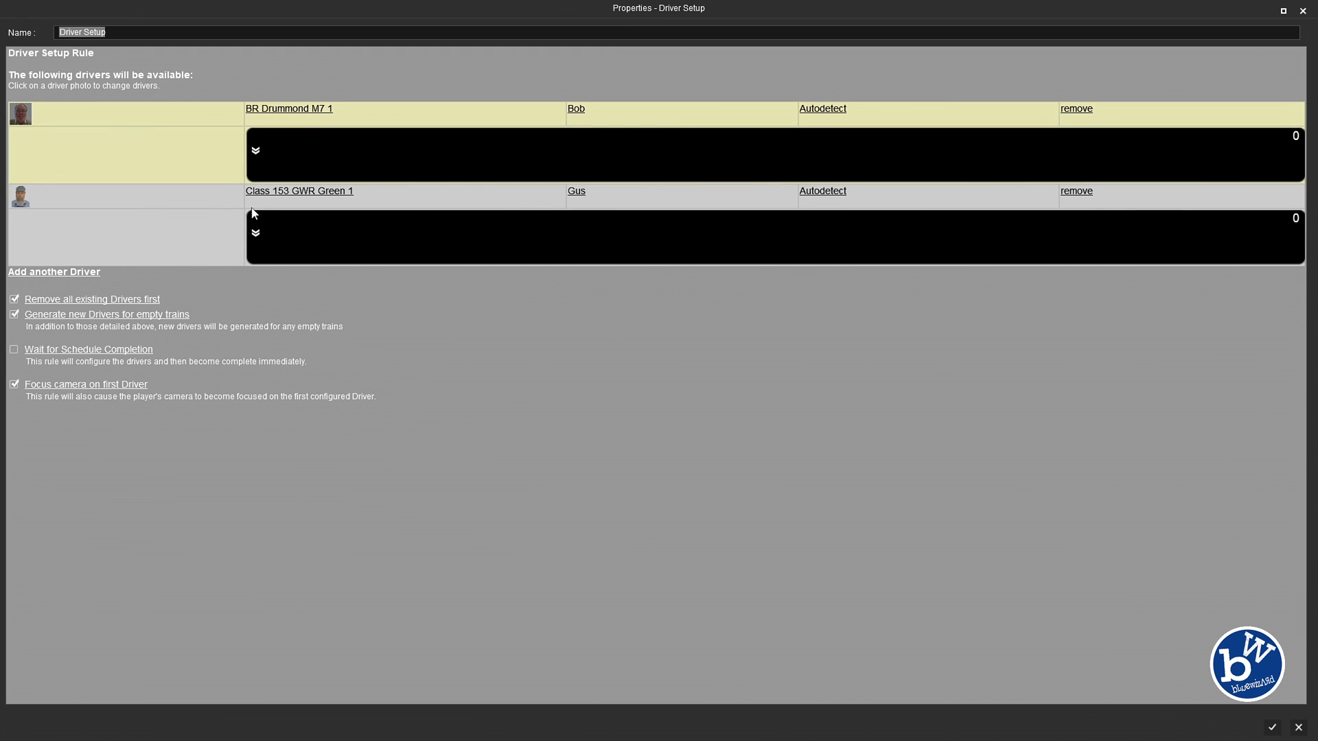
Give the Class 153 GWR Green 1 driver a Navigate To command for Station 1, Platform 1
{"action": "left_click", "coordinate": [256, 234]}
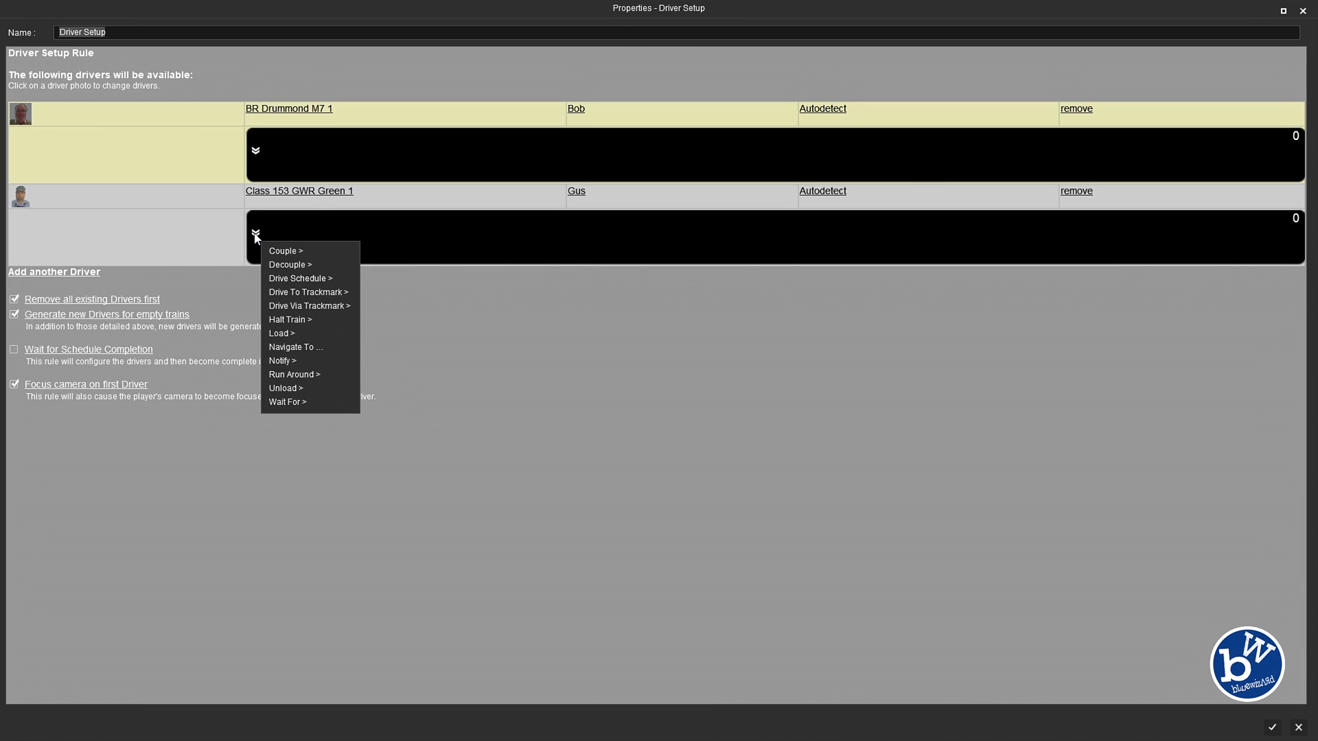
{"action": "mouse_move", "coordinate": [319, 298]}
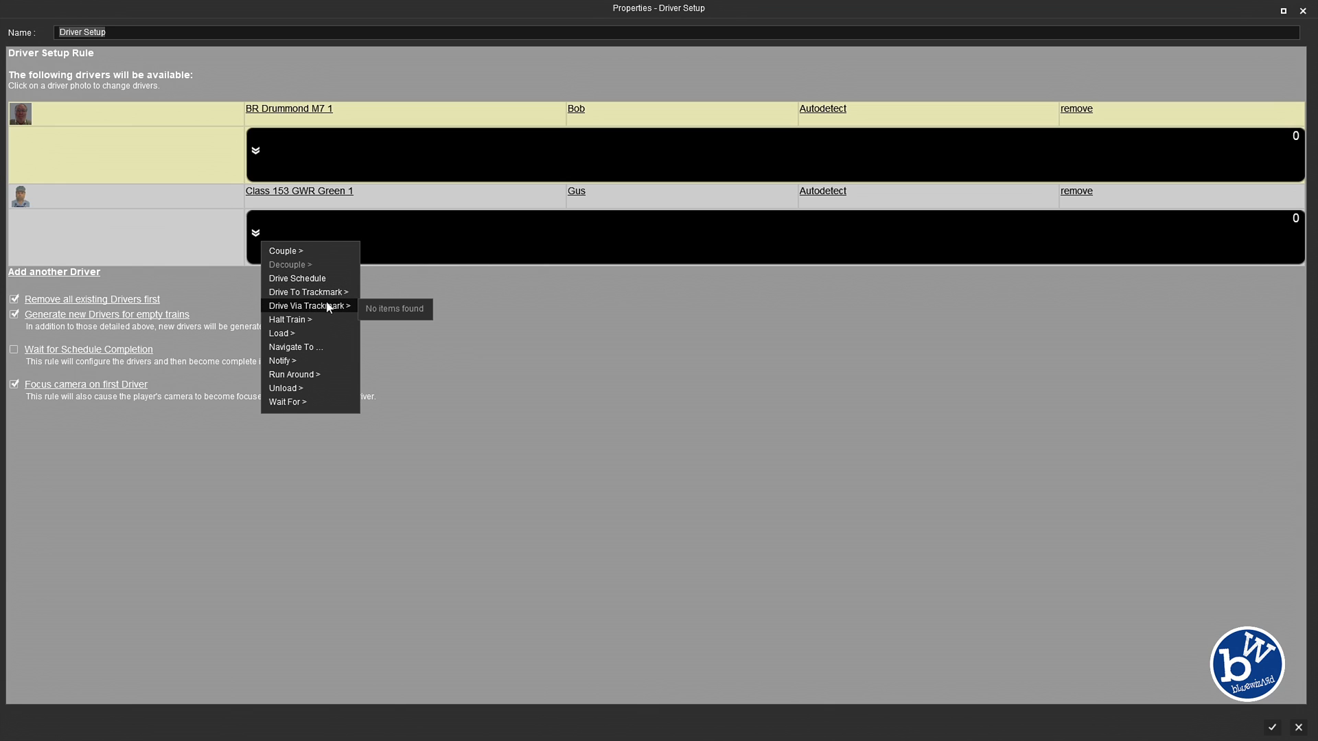
{"action": "left_click", "coordinate": [307, 348]}
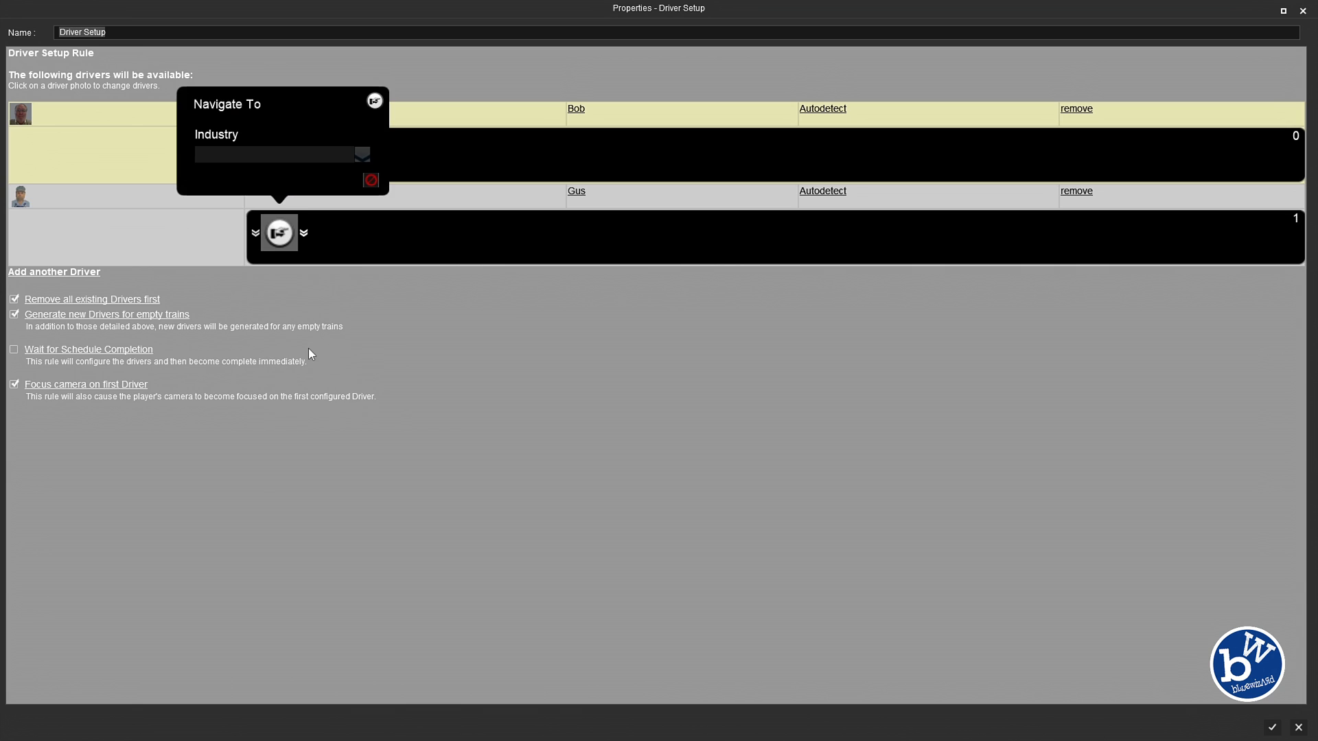
{"action": "left_click", "coordinate": [360, 155]}
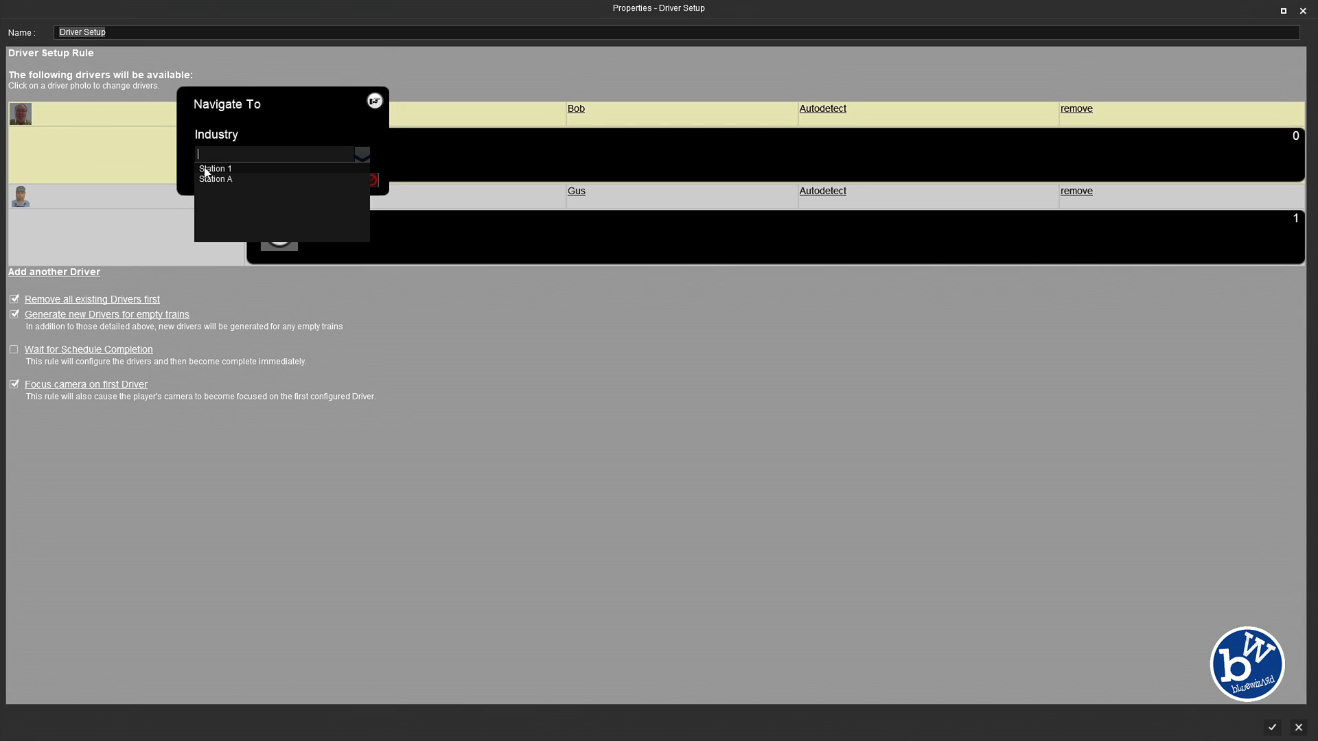
{"action": "left_click", "coordinate": [203, 168]}
{"action": "left_click", "coordinate": [359, 154]}
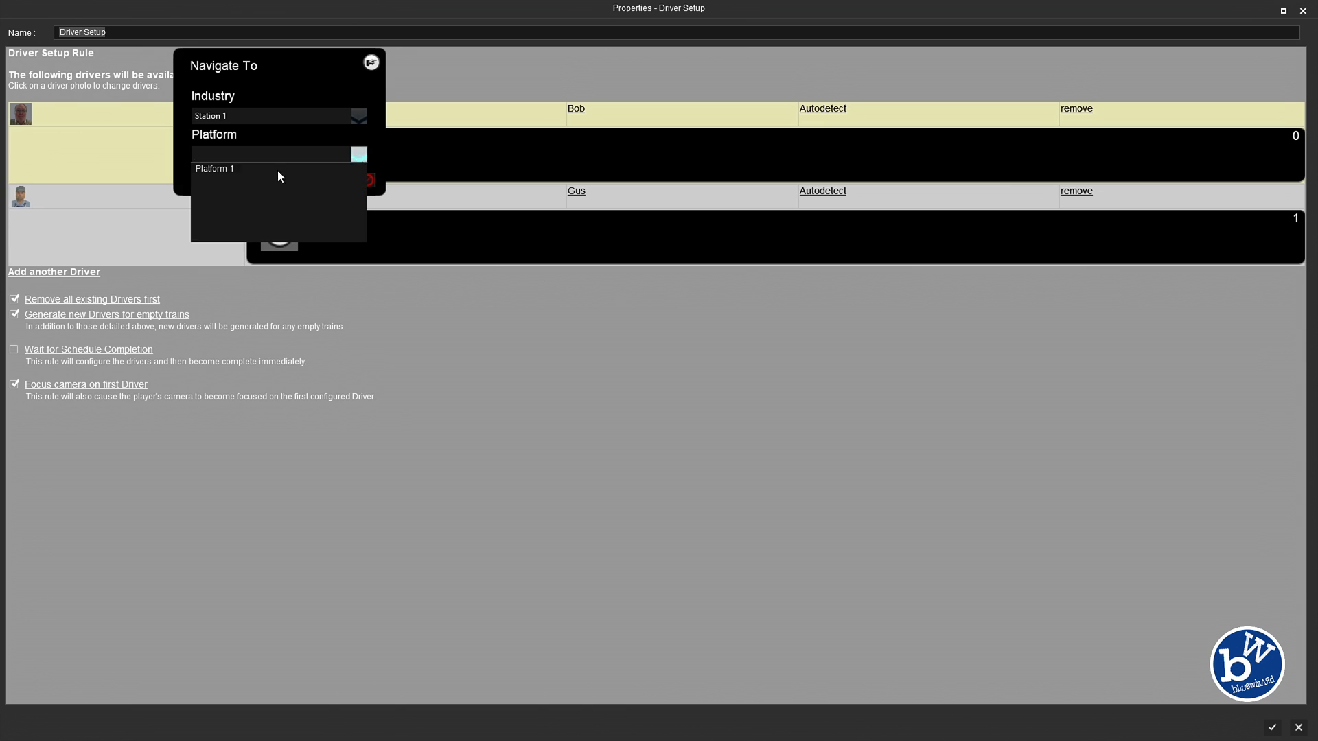
{"action": "left_click", "coordinate": [249, 169]}
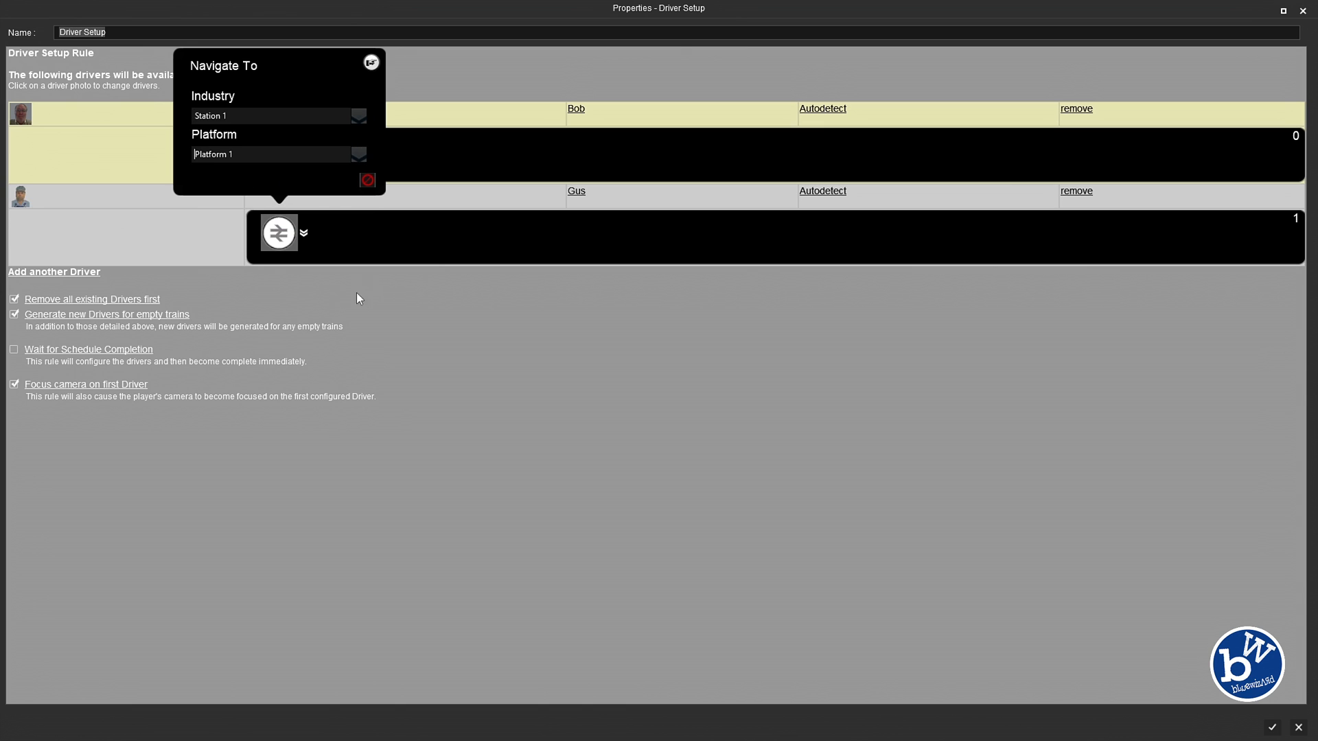
Add Halt Train and Load commands after the Station 1 destination in the Class 153 schedule
{"action": "left_click", "coordinate": [304, 236]}
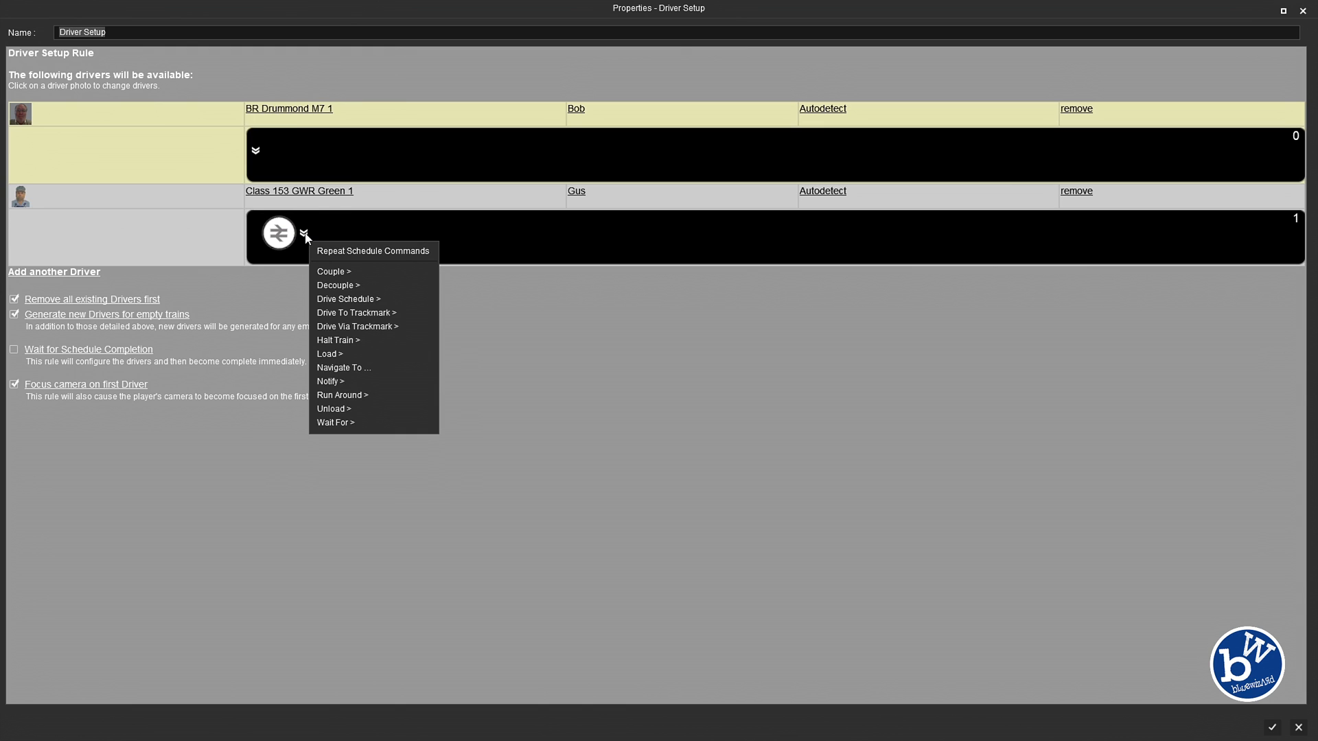
{"action": "left_click", "coordinate": [358, 338]}
{"action": "left_click", "coordinate": [351, 235]}
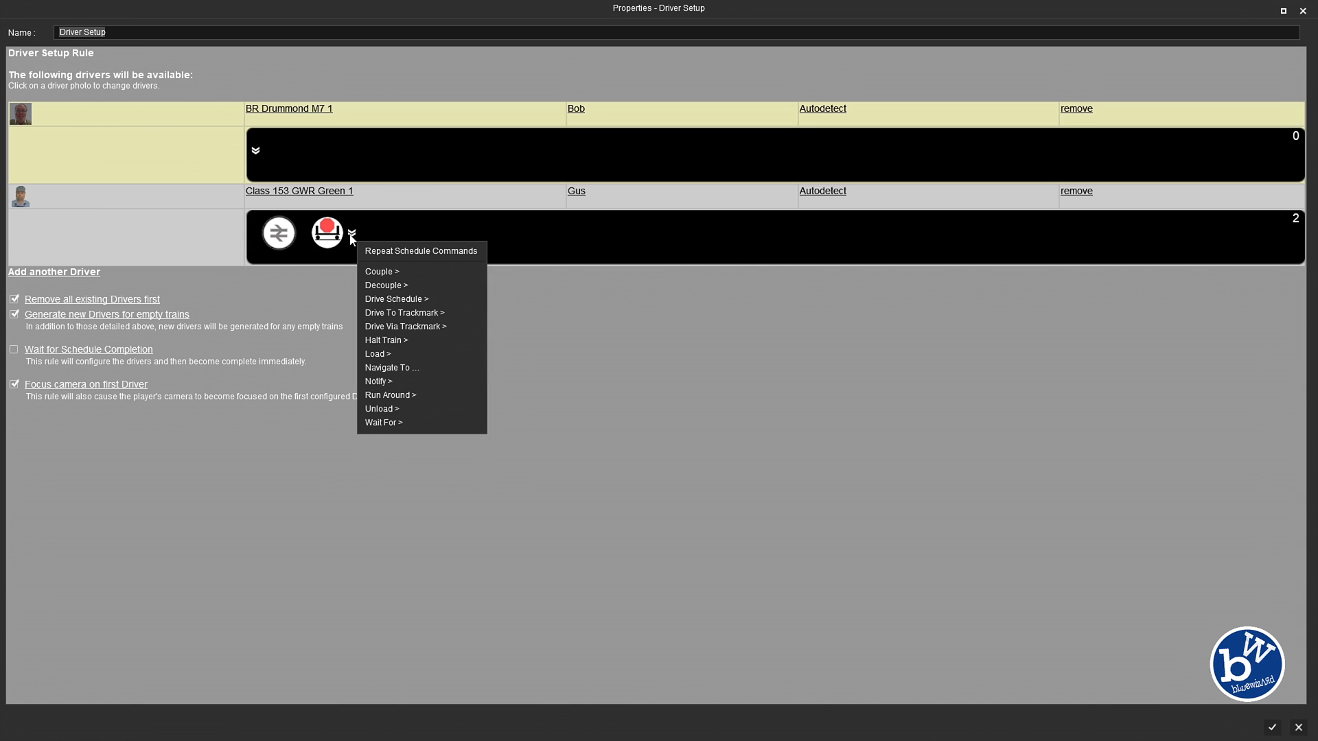
{"action": "left_click", "coordinate": [388, 353]}
Add a second Navigate To command to the Class 153 schedule for Station A, Platform 1
{"action": "left_click", "coordinate": [400, 235]}
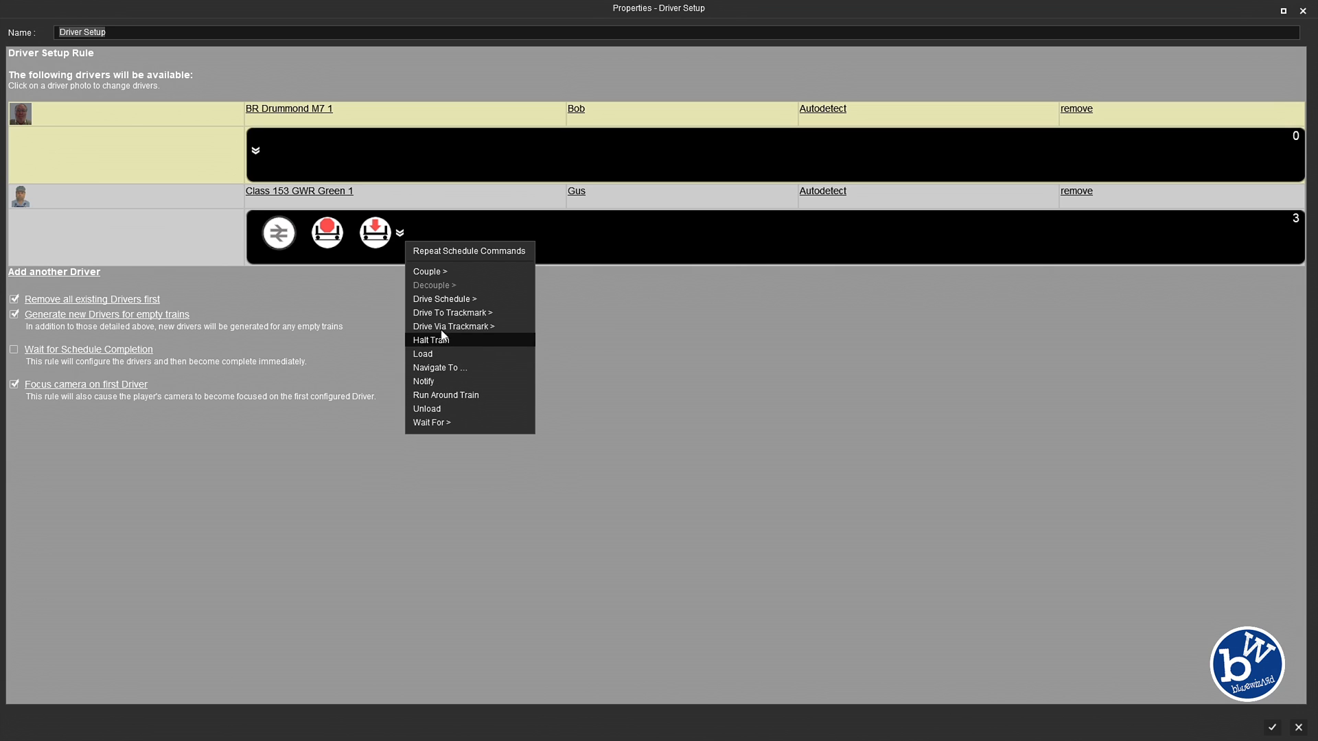
{"action": "left_click", "coordinate": [464, 367]}
{"action": "left_click", "coordinate": [452, 158]}
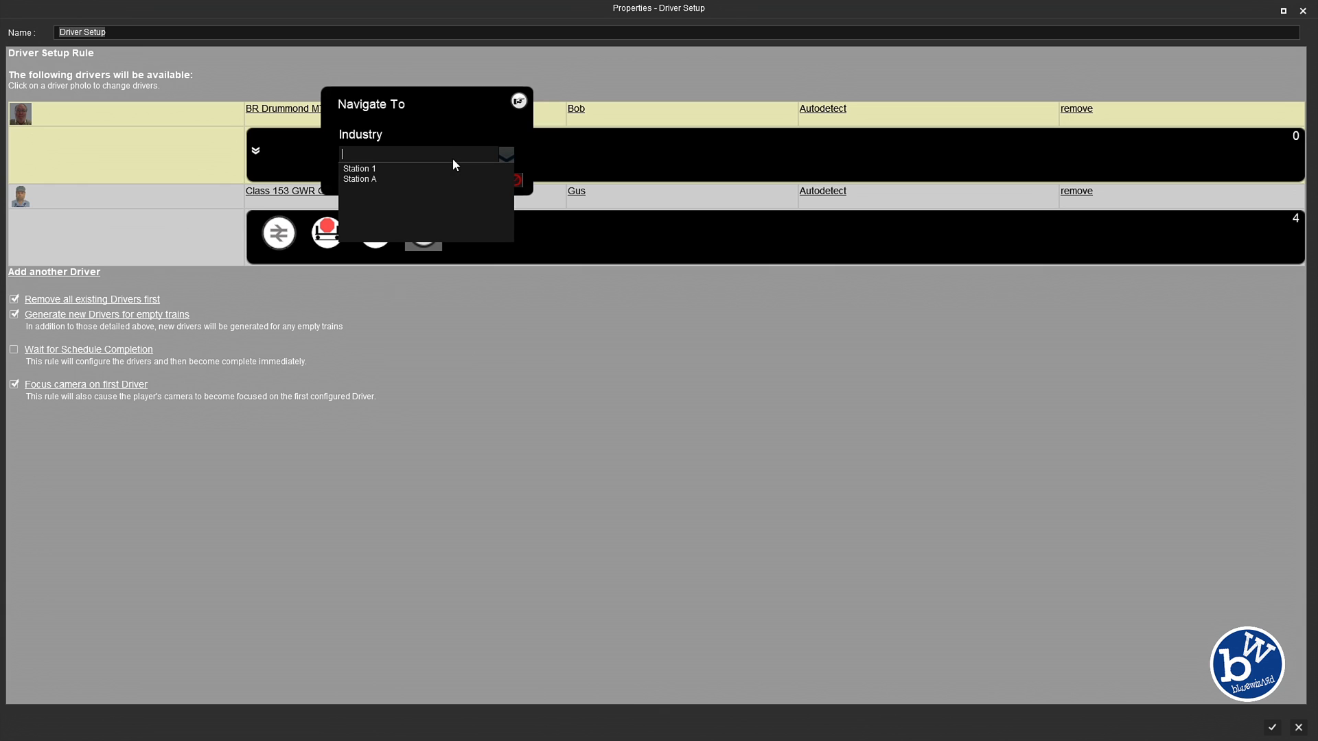
{"action": "left_click", "coordinate": [389, 178]}
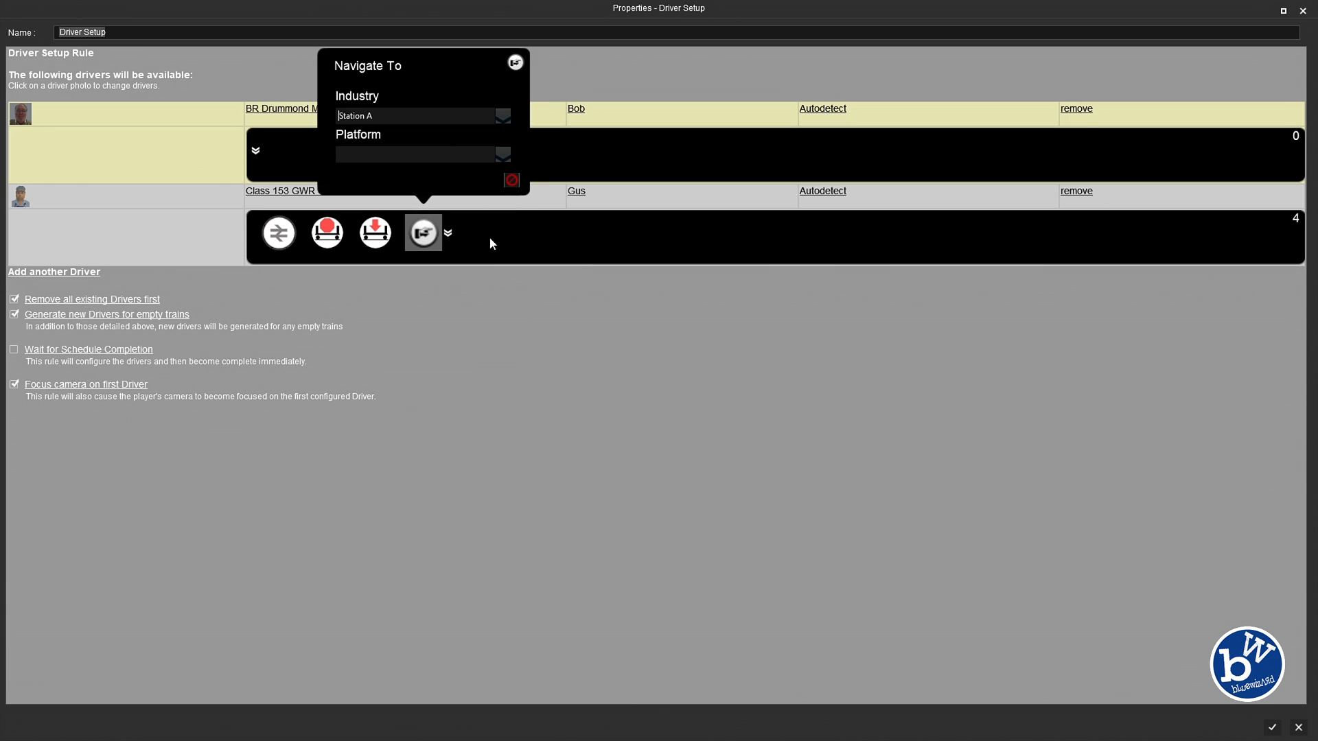
{"action": "left_click", "coordinate": [450, 234]}
{"action": "left_click", "coordinate": [424, 233]}
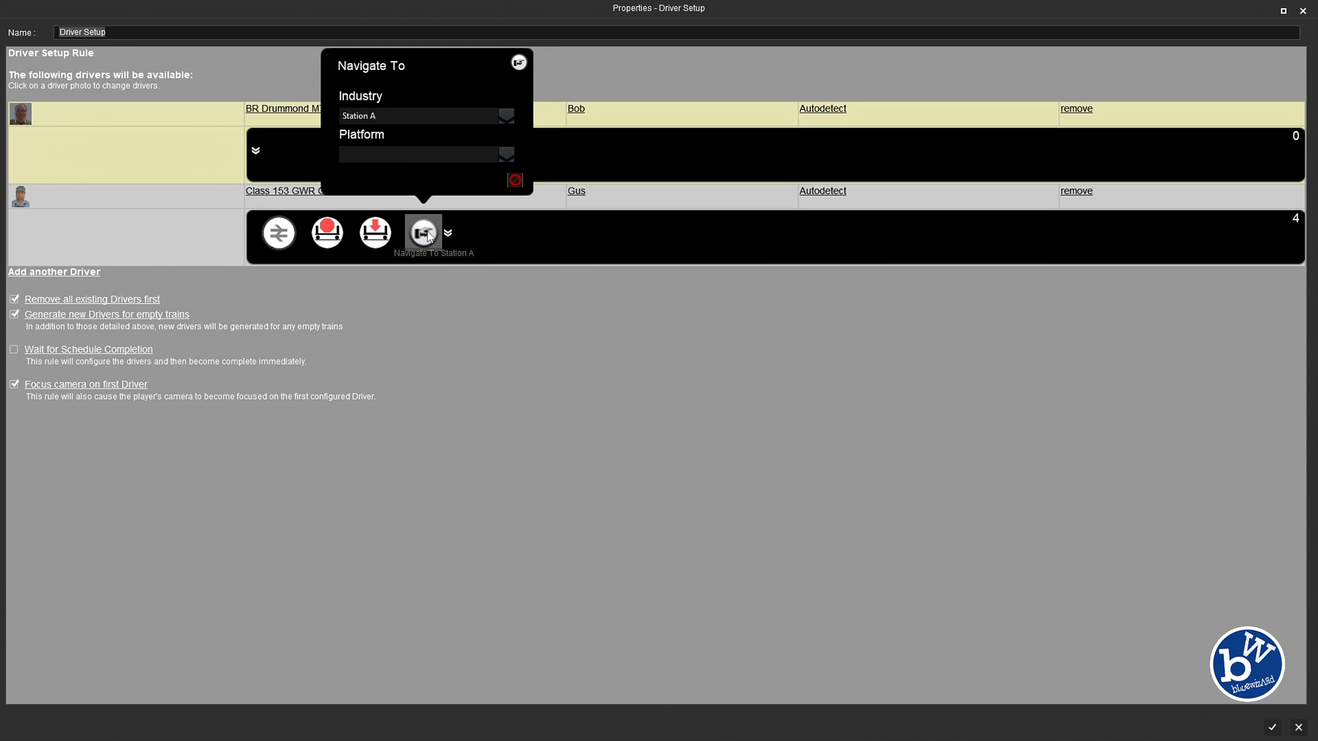
{"action": "left_click", "coordinate": [395, 158]}
{"action": "left_click", "coordinate": [384, 168]}
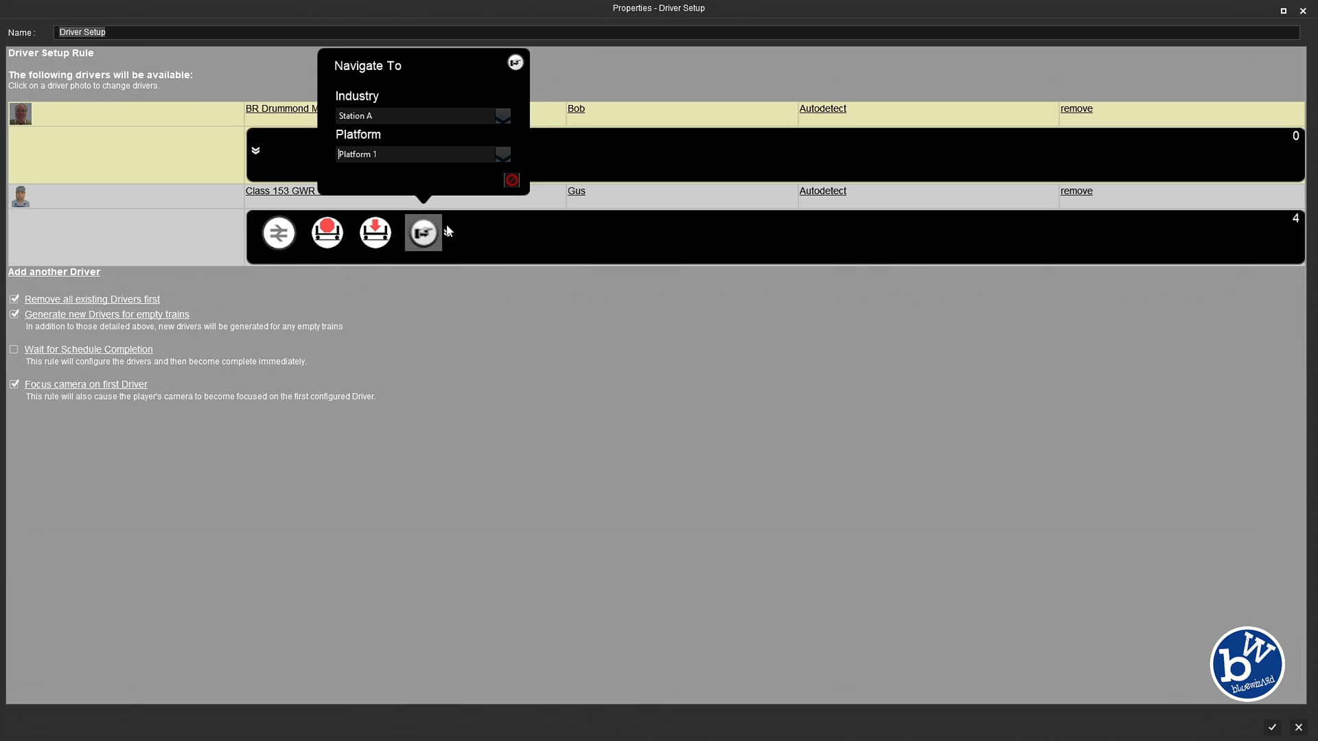
Add Halt Train and Load commands after the Station A destination in the Class 153 schedule
{"action": "left_click", "coordinate": [448, 234]}
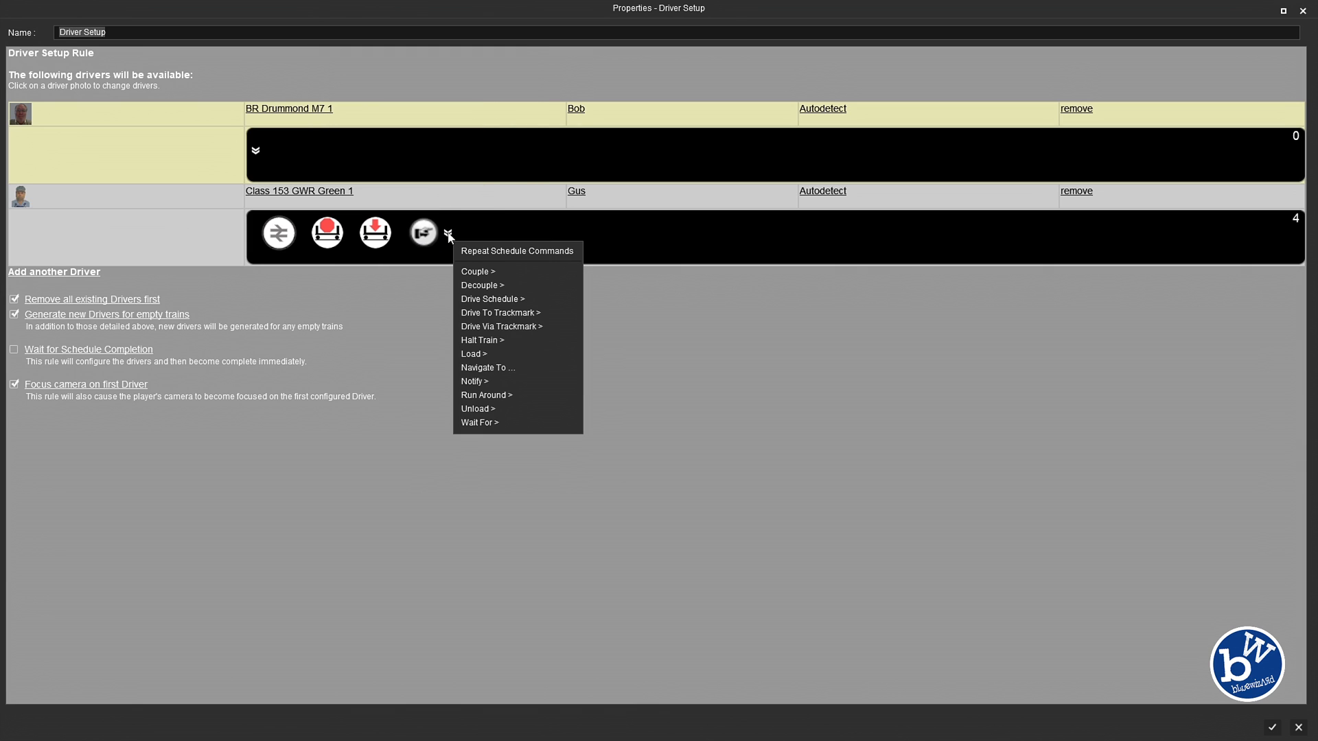
{"action": "left_click", "coordinate": [496, 342]}
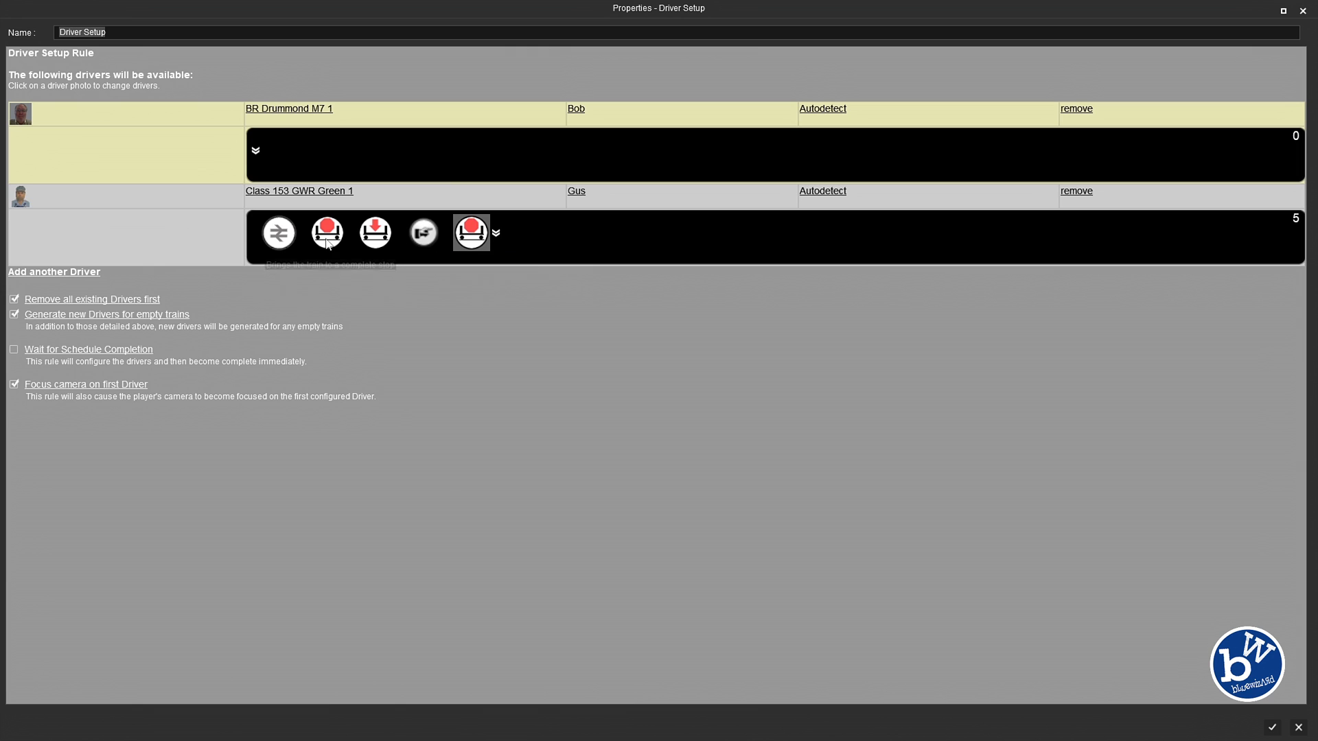
{"action": "left_click", "coordinate": [495, 233]}
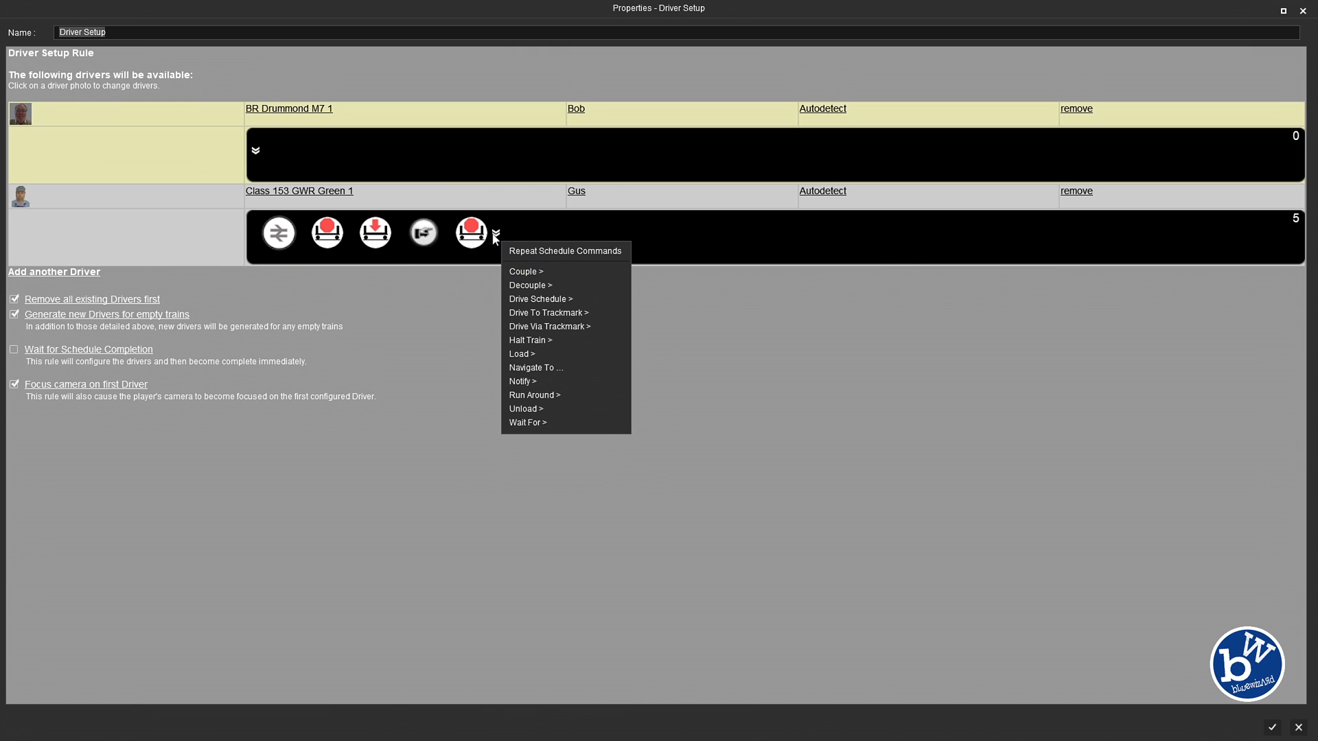
{"action": "left_click", "coordinate": [572, 355]}
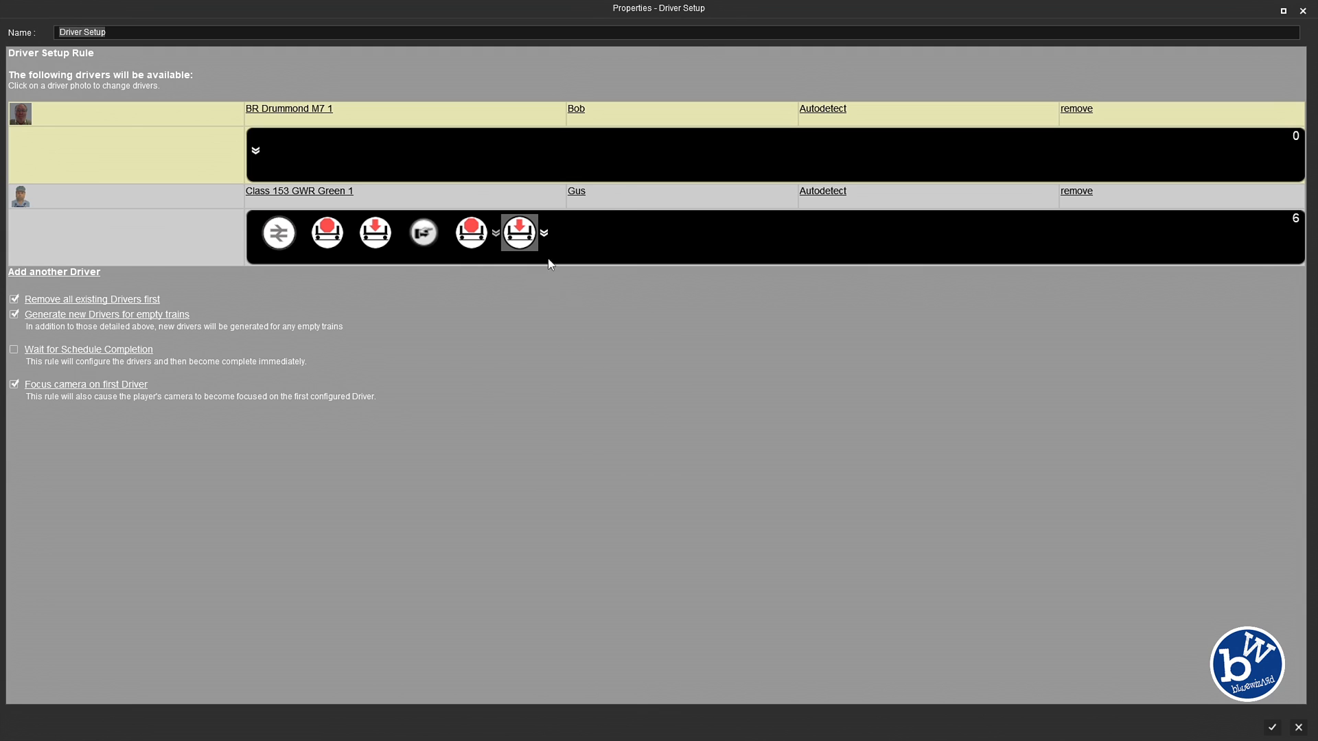
Set the Class 153 schedule commands to repeat and accept the driver setup and session changes
{"action": "left_click", "coordinate": [543, 233]}
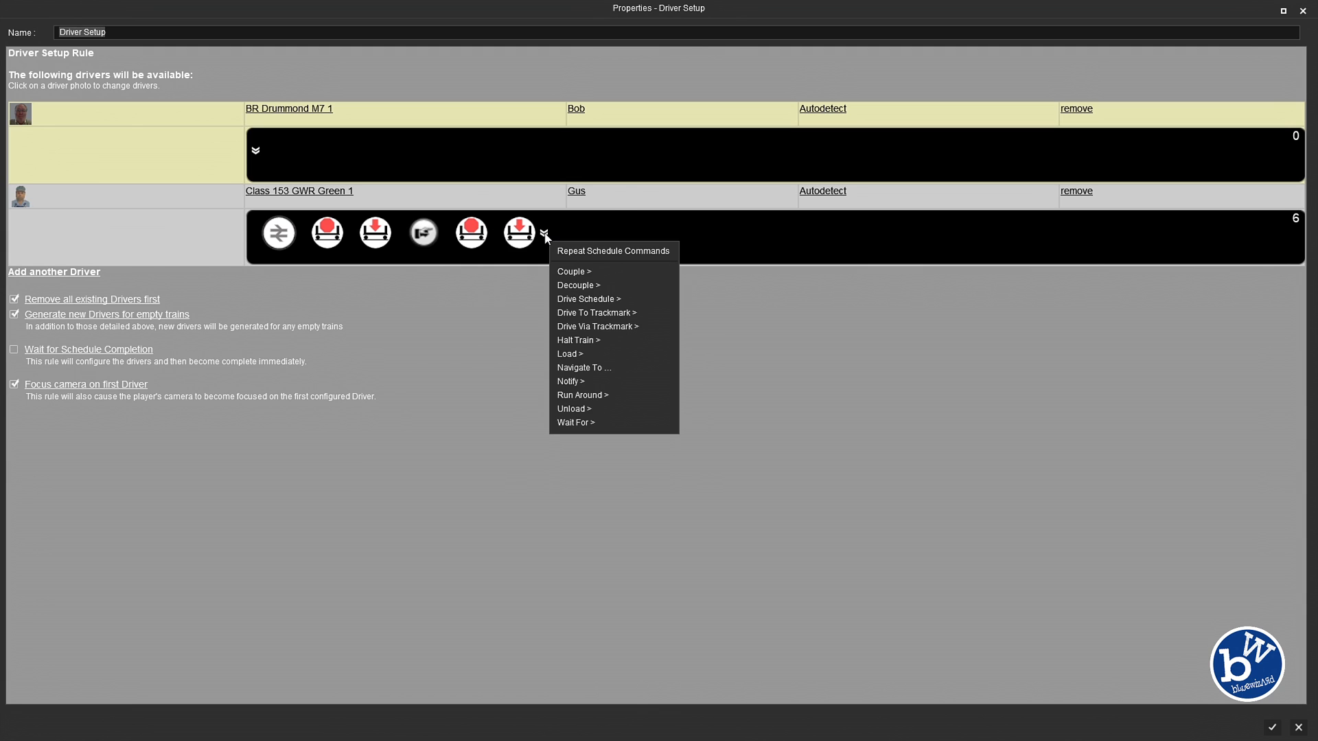
{"action": "left_click", "coordinate": [585, 252]}
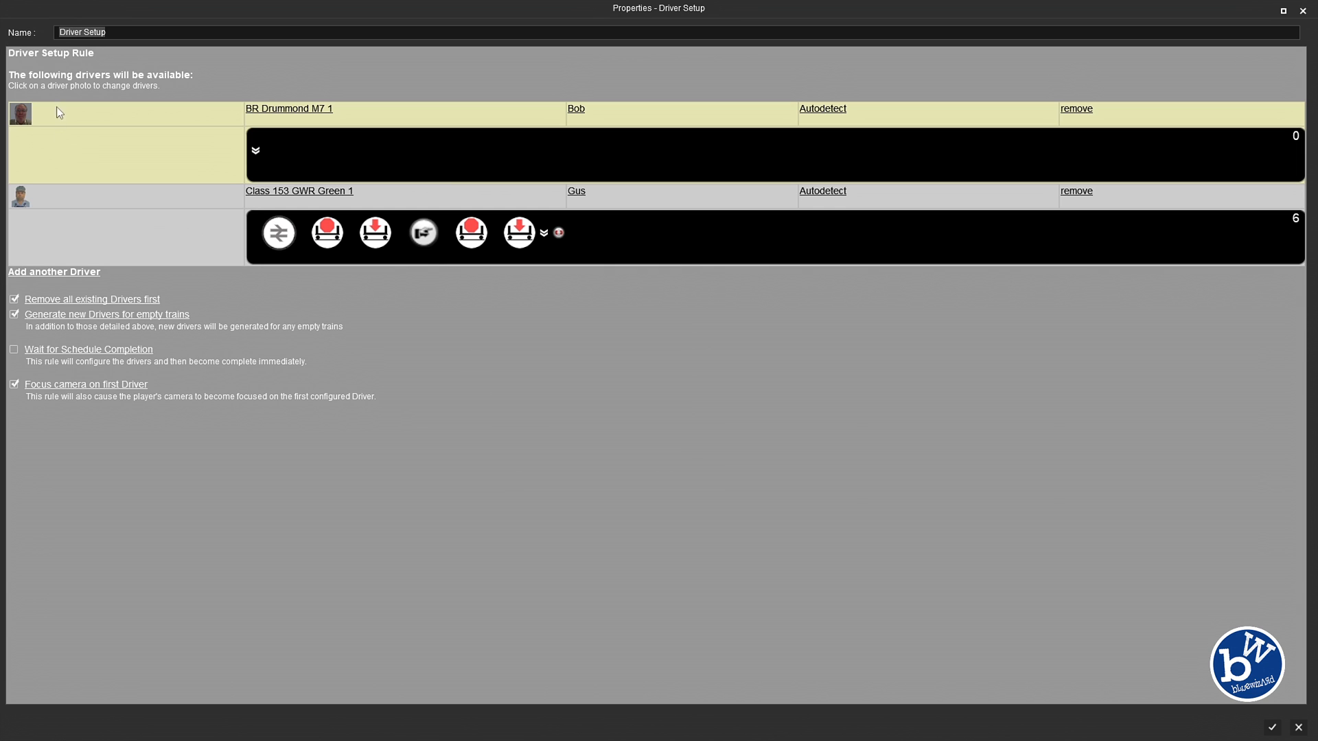
{"action": "left_click", "coordinate": [1272, 730]}
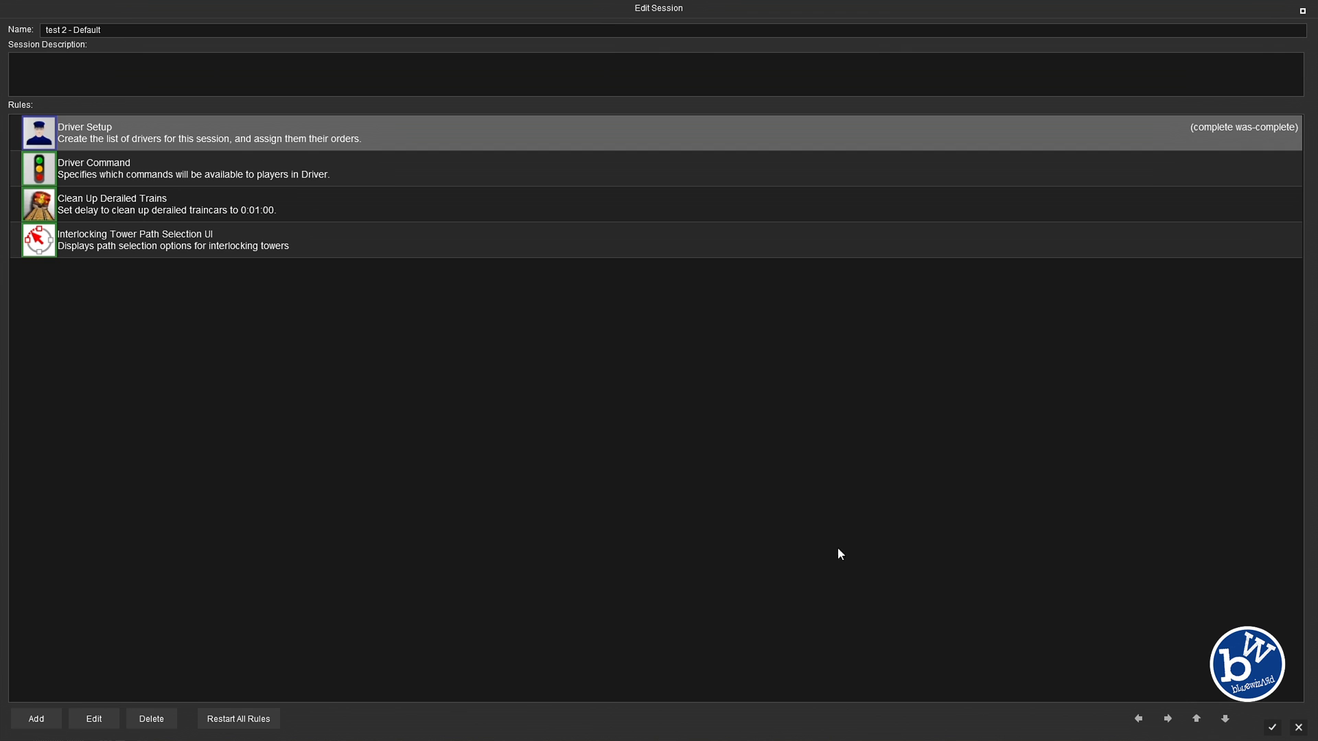
{"action": "left_click", "coordinate": [1272, 729]}
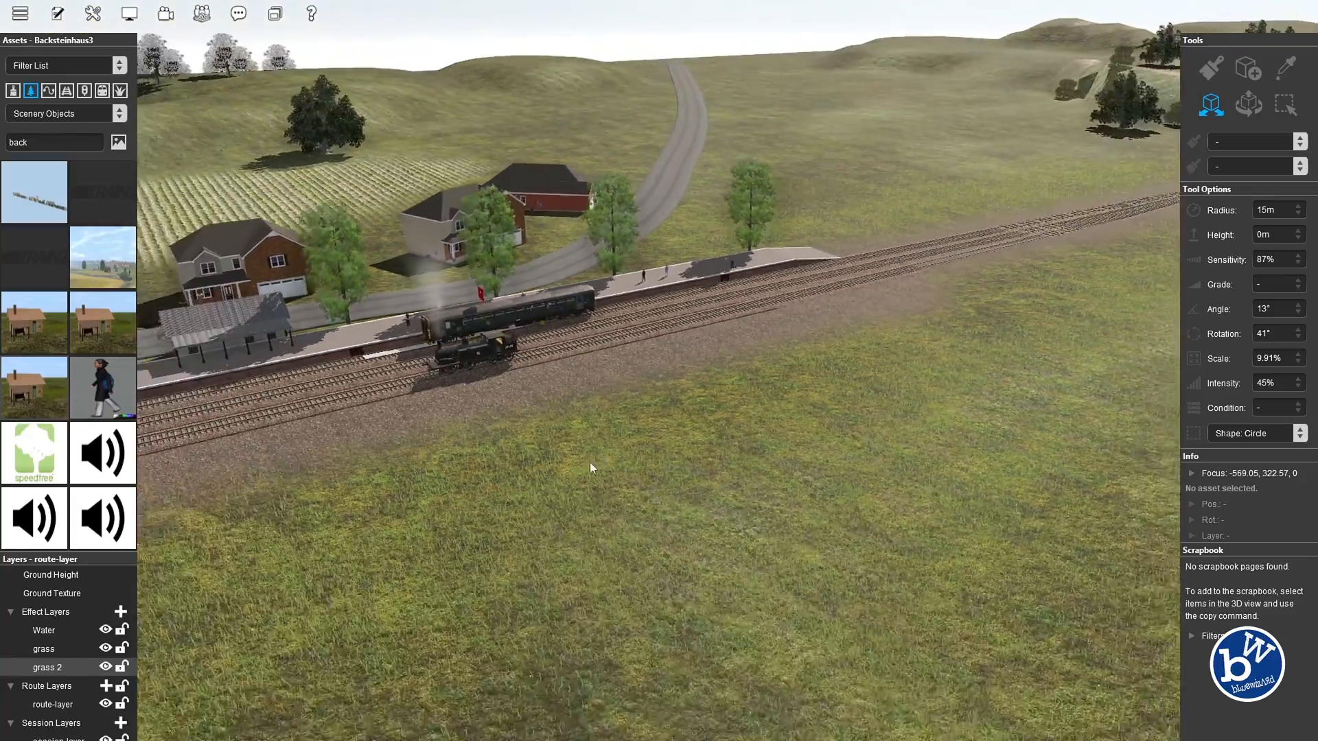
{"action": "right_click_drag", "start_coordinate": [590, 463], "coordinate": [656, 350]}
{"action": "scroll", "coordinate": [656, 348], "scroll_direction": "up", "scroll_amount": 5}
{"action": "key", "text": "Right"}
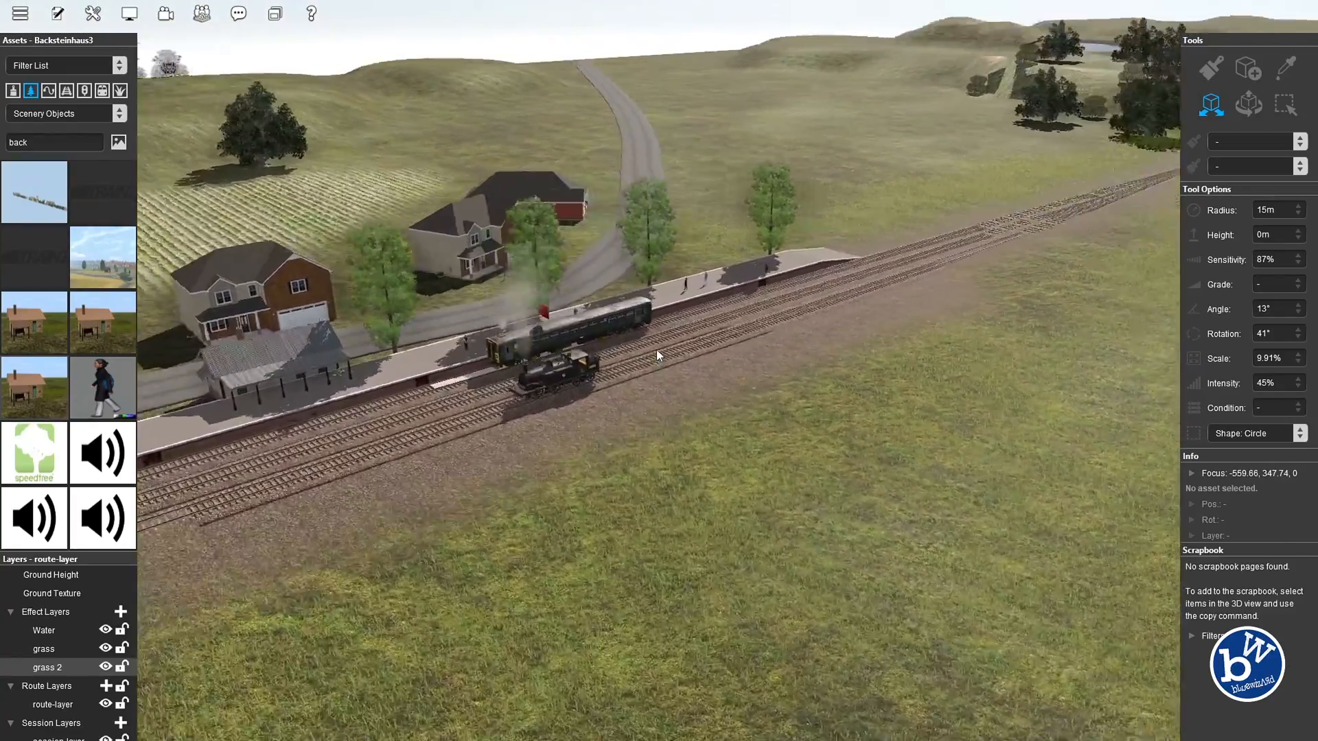
Look over the trains standing at the platform and the track leading away from the station
{"action": "key", "text": "Left"}
{"action": "key", "text": "Right"}
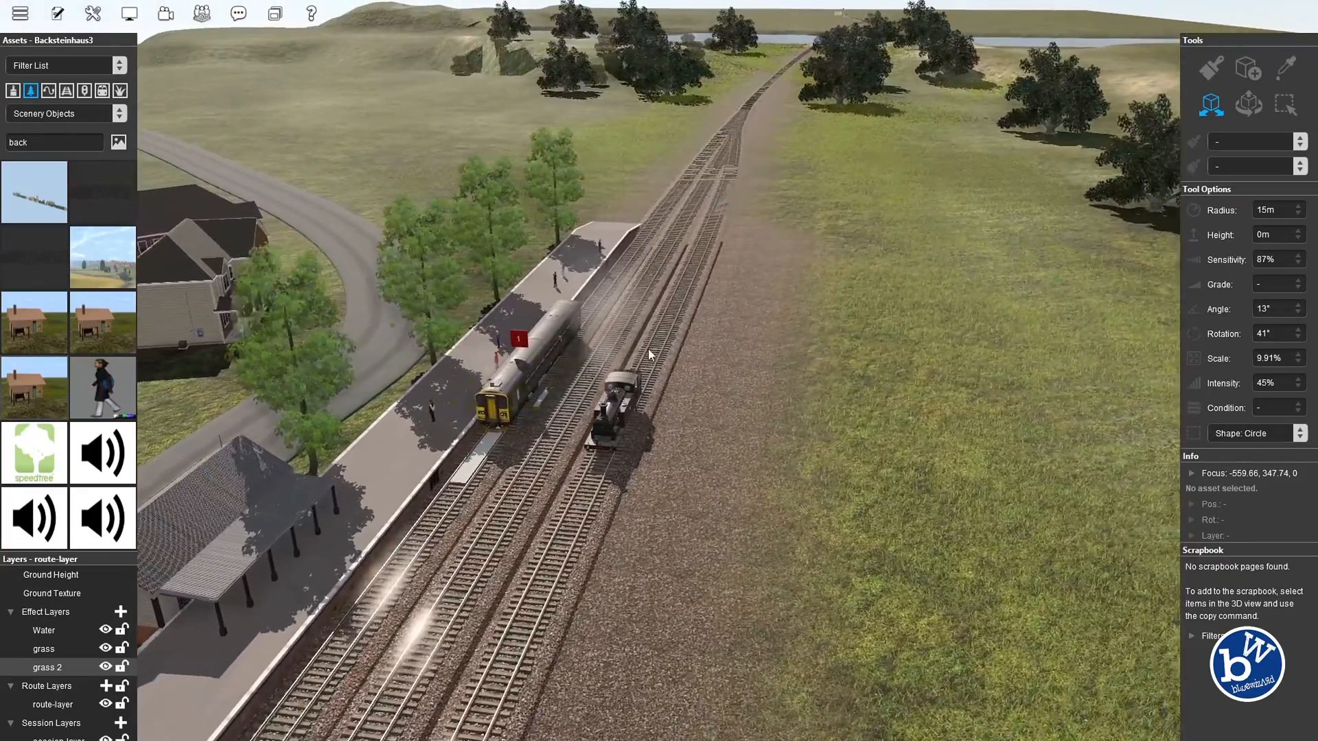
{"action": "left_click", "coordinate": [93, 13]}
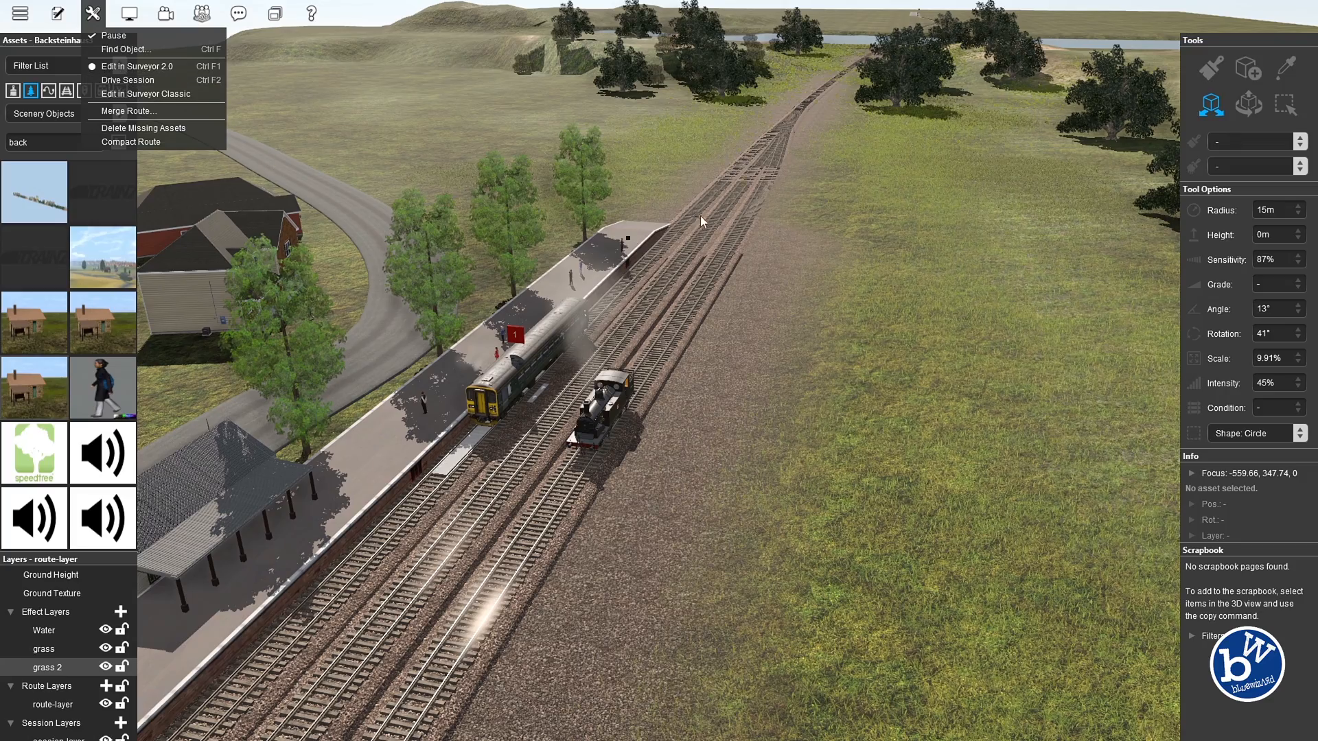
{"action": "key", "text": "Left"}
{"action": "left_click", "coordinate": [562, 348]}
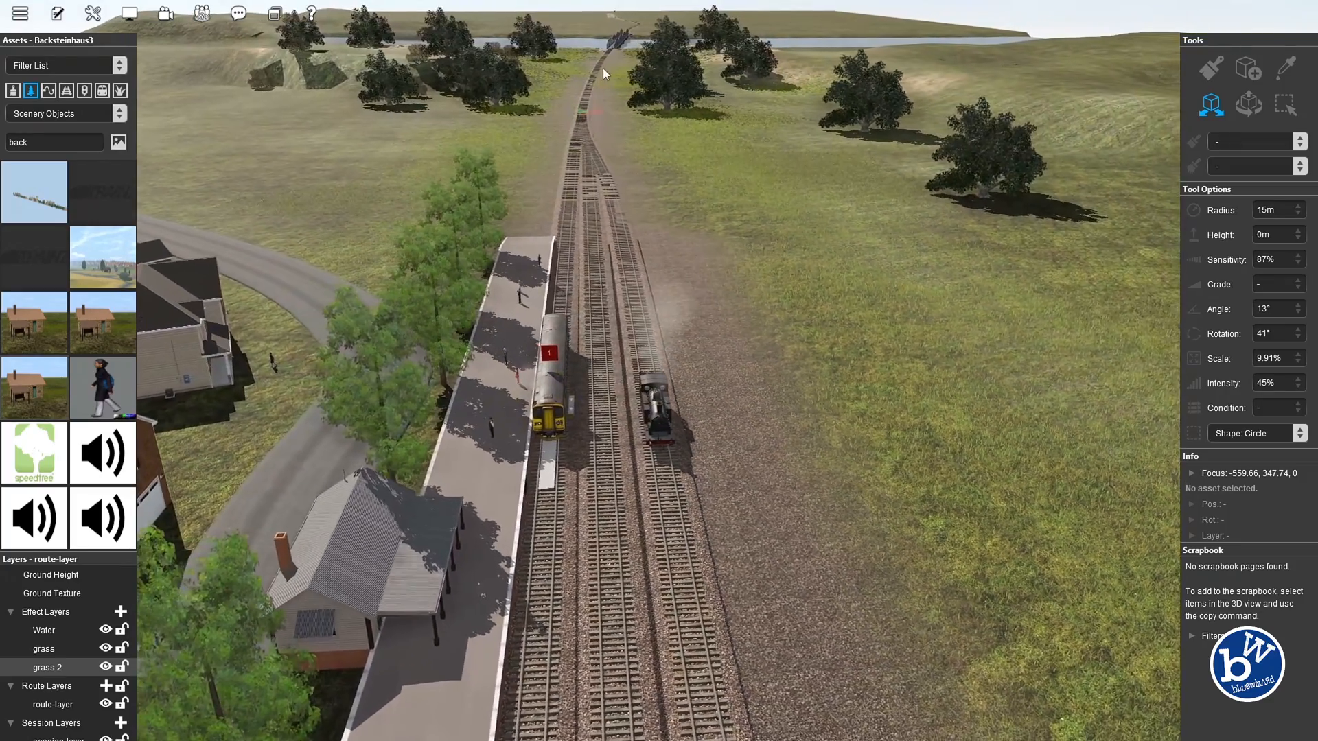
{"action": "key", "text": "Right"}
{"action": "key", "text": "Left"}
{"action": "key", "text": "Right"}
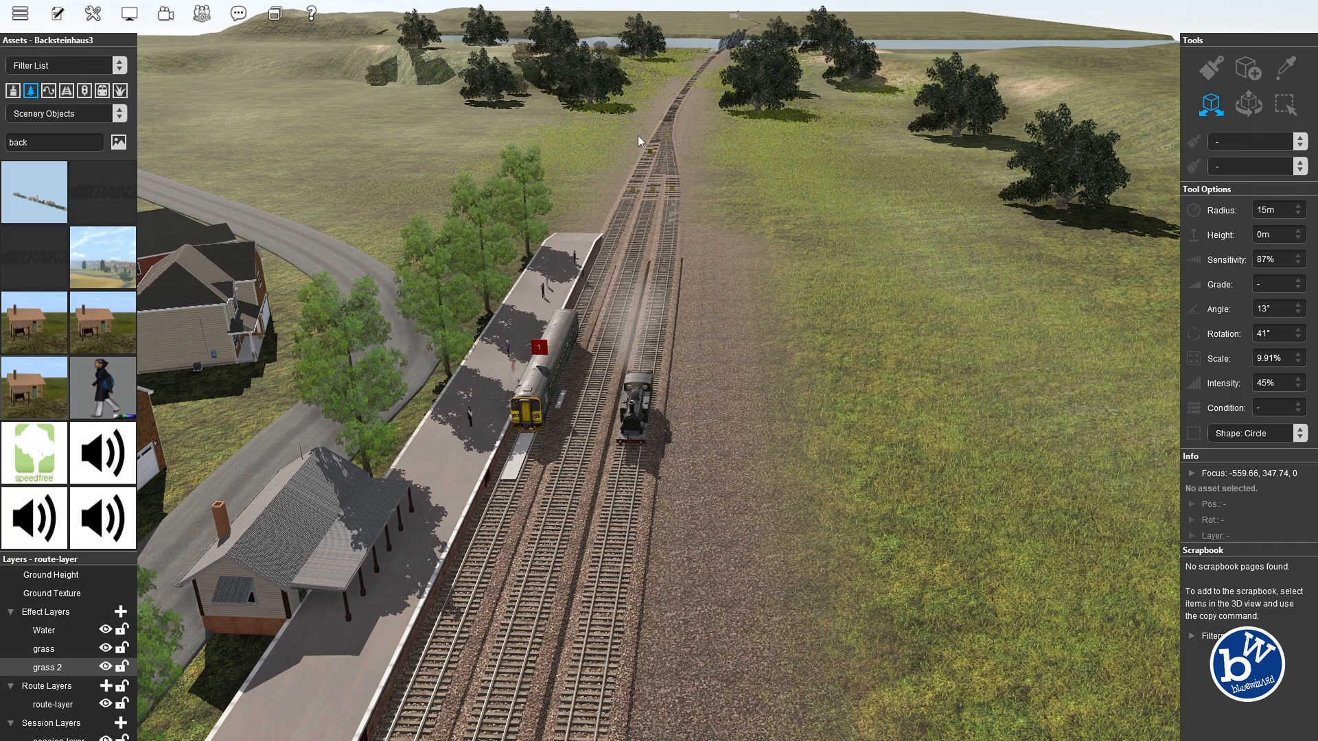
{"action": "key", "text": "Left"}
{"action": "key", "text": "Right"}
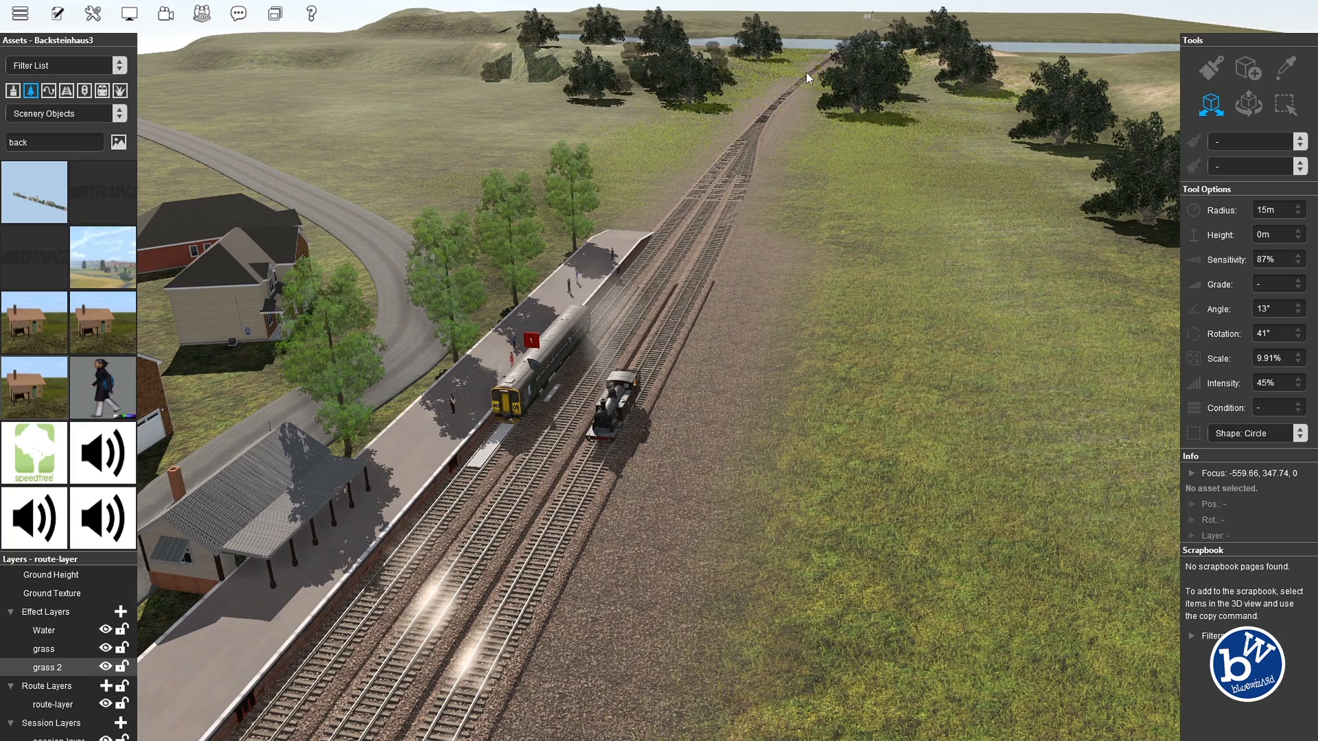
{"action": "right_click_drag", "start_coordinate": [791, 98], "coordinate": [614, 299]}
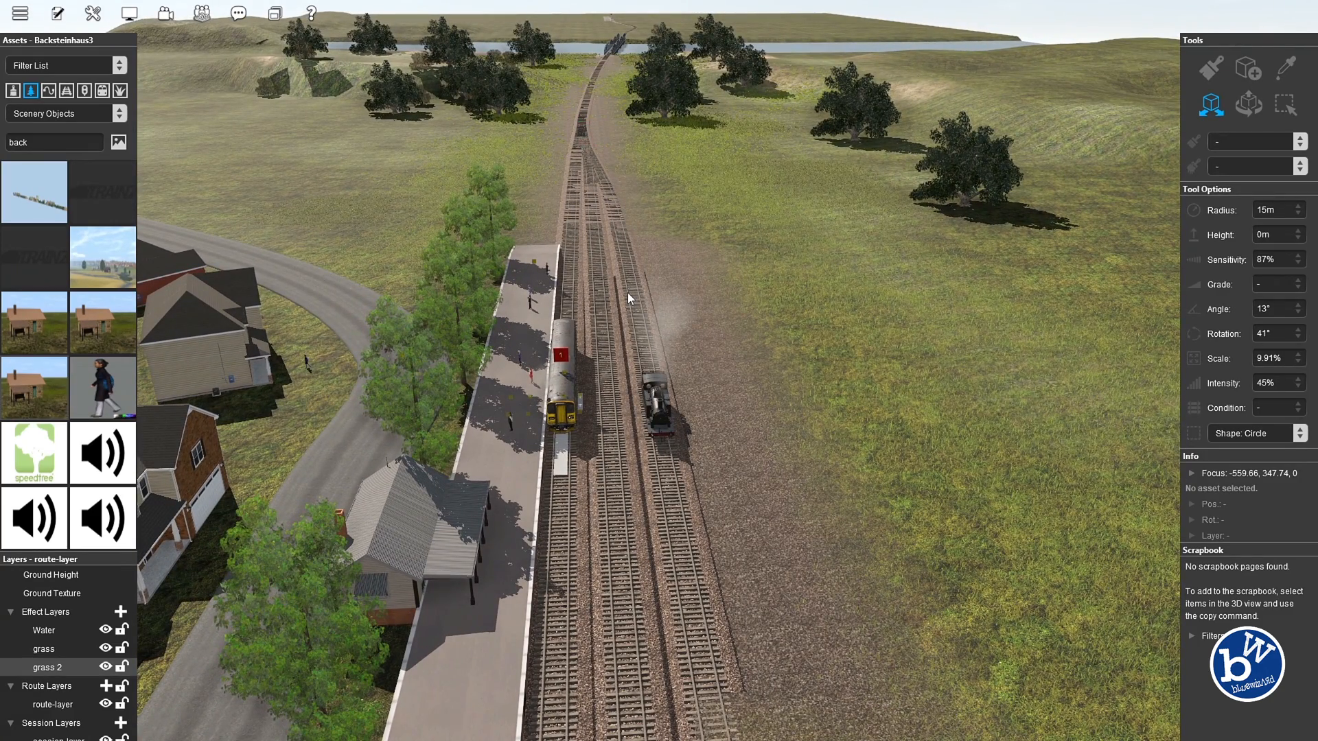
{"action": "right_click_drag", "start_coordinate": [670, 363], "coordinate": [617, 384]}
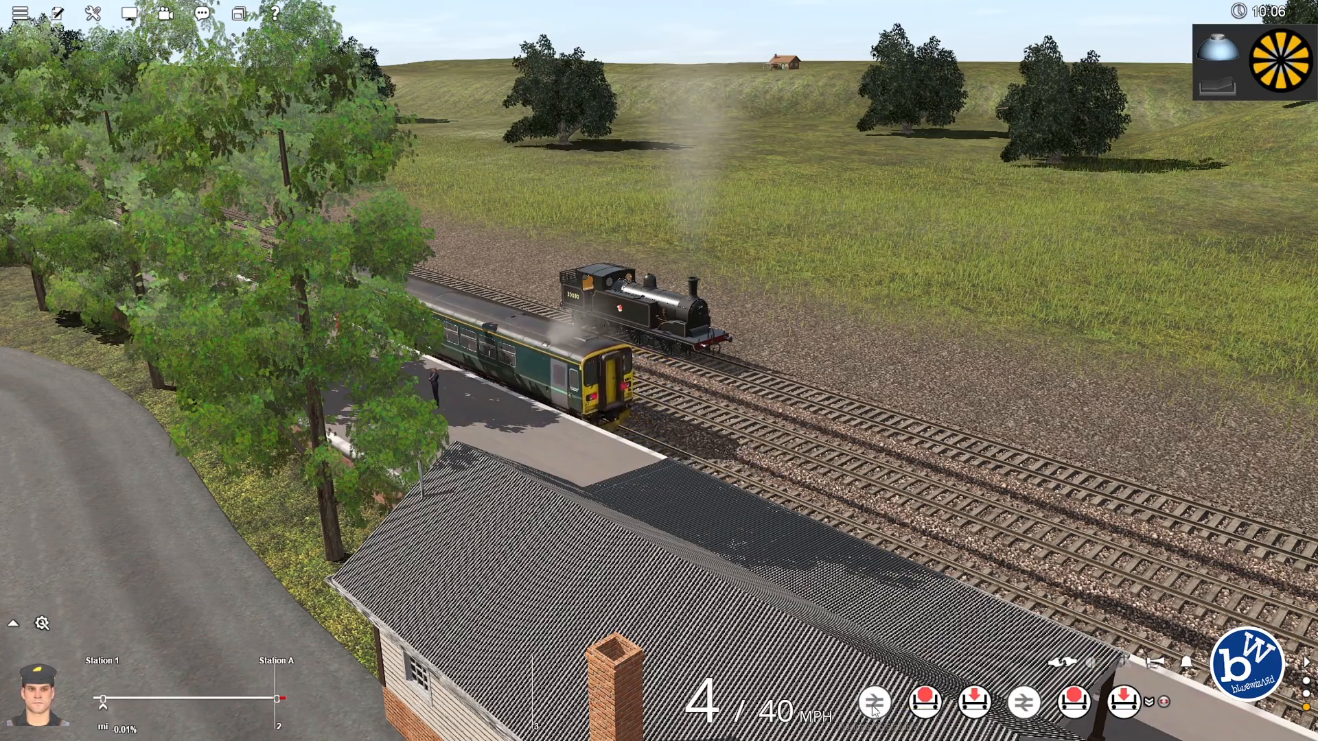
Follow the Class 153 with the camera as it drives its schedule away from the platform
{"action": "key", "text": "Left"}
{"action": "key", "text": "Left"}
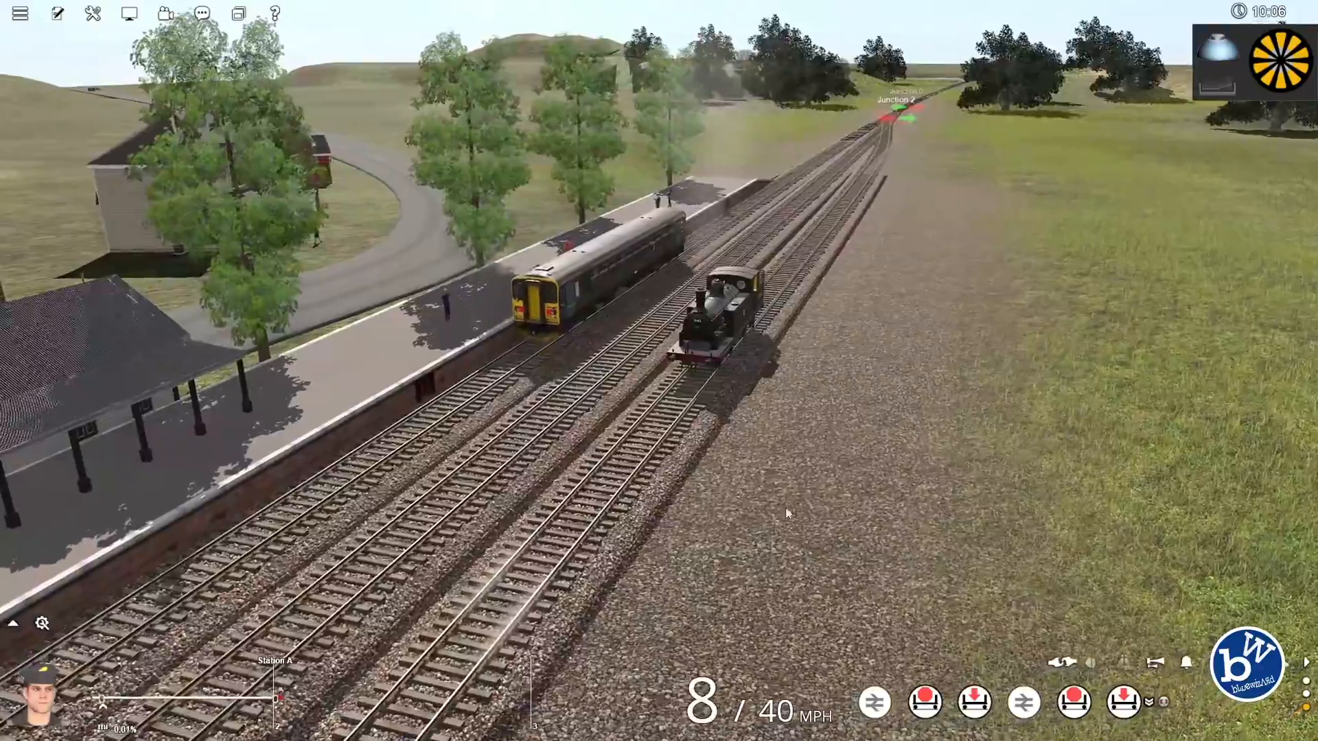
{"action": "key", "text": "Up"}
{"action": "key", "text": "Down"}
{"action": "scroll", "coordinate": [844, 439], "scroll_direction": "down", "scroll_amount": 3}
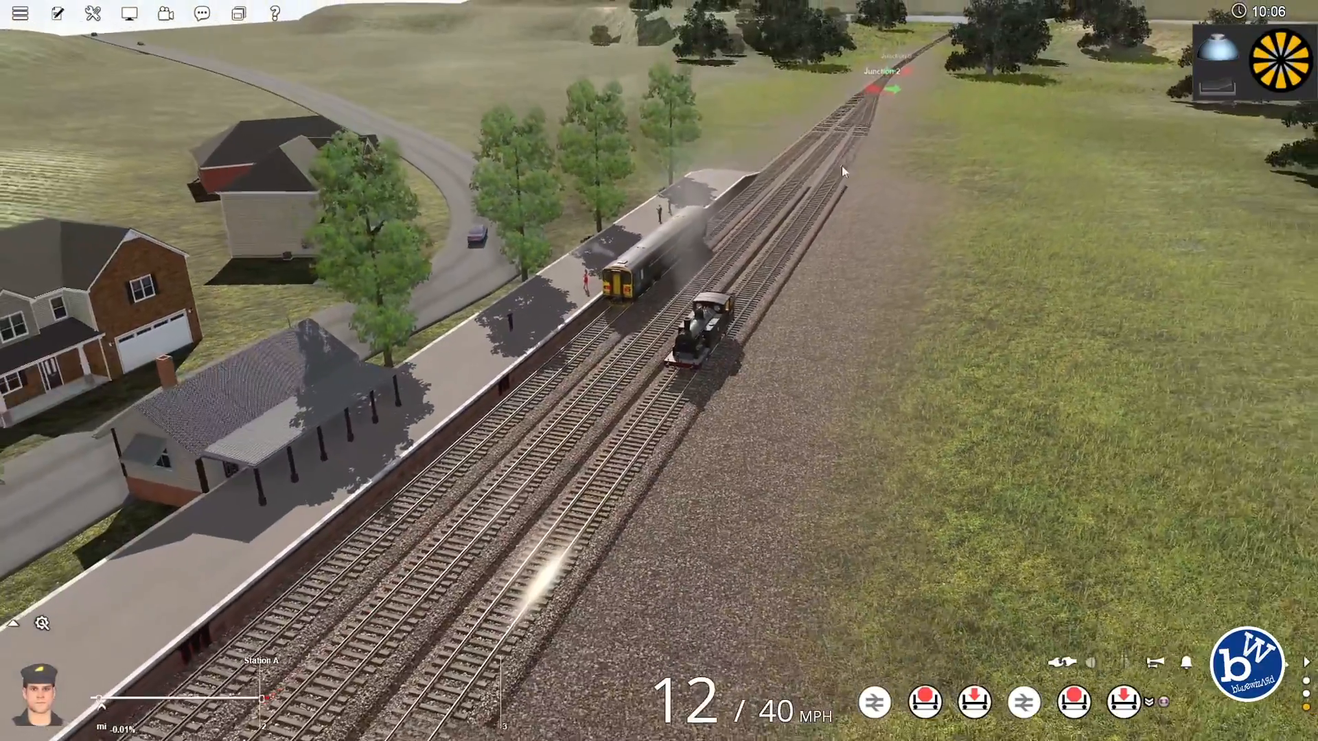
{"action": "right_click", "coordinate": [799, 260]}
{"action": "key", "text": "Left"}
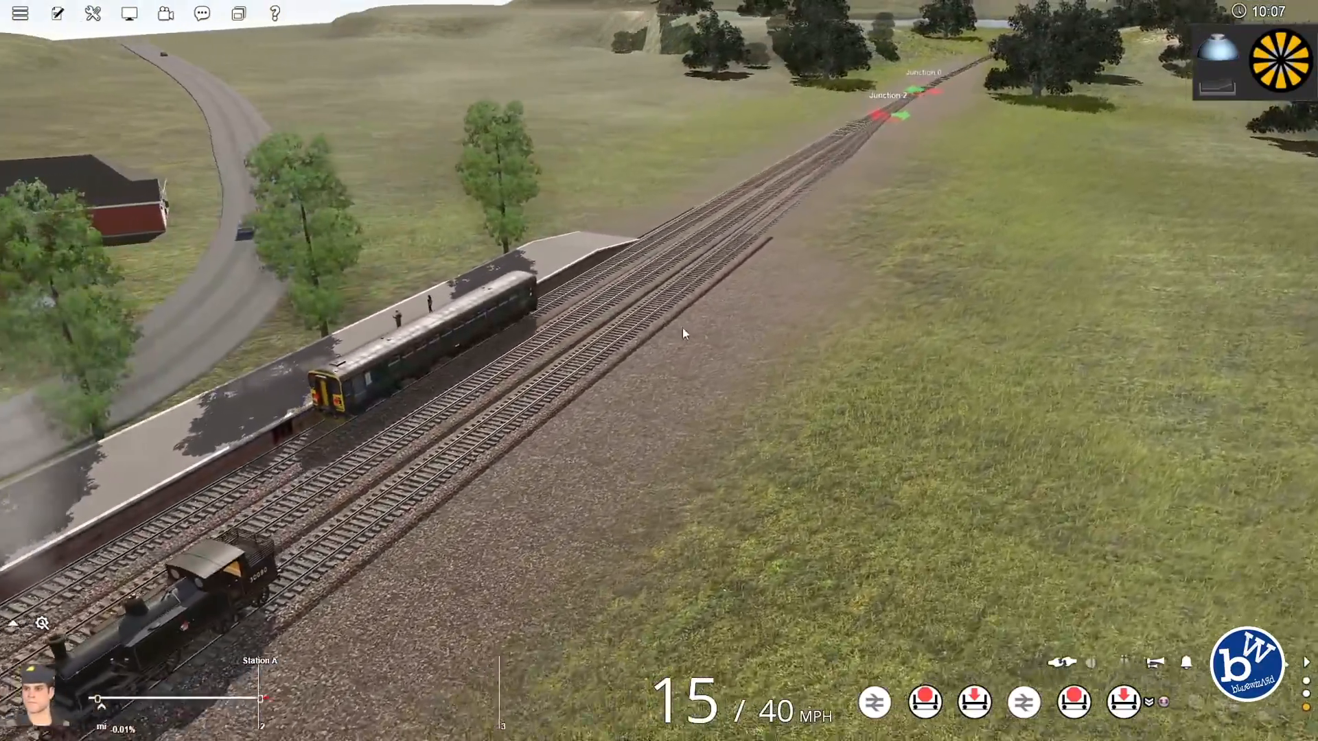
{"action": "scroll", "coordinate": [693, 349], "scroll_direction": "down", "scroll_amount": 2}
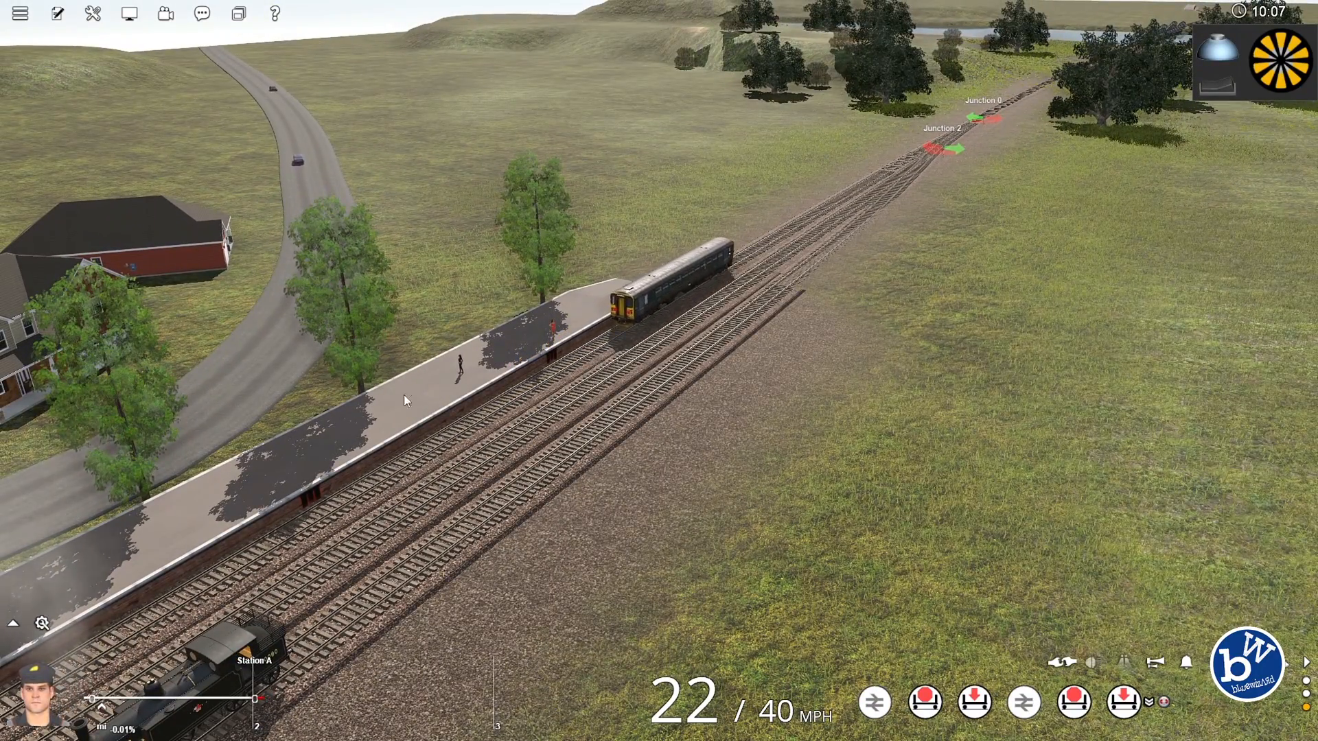
Pause the driving session and return to editing the route in Surveyor 2.0
{"action": "key", "text": "p"}
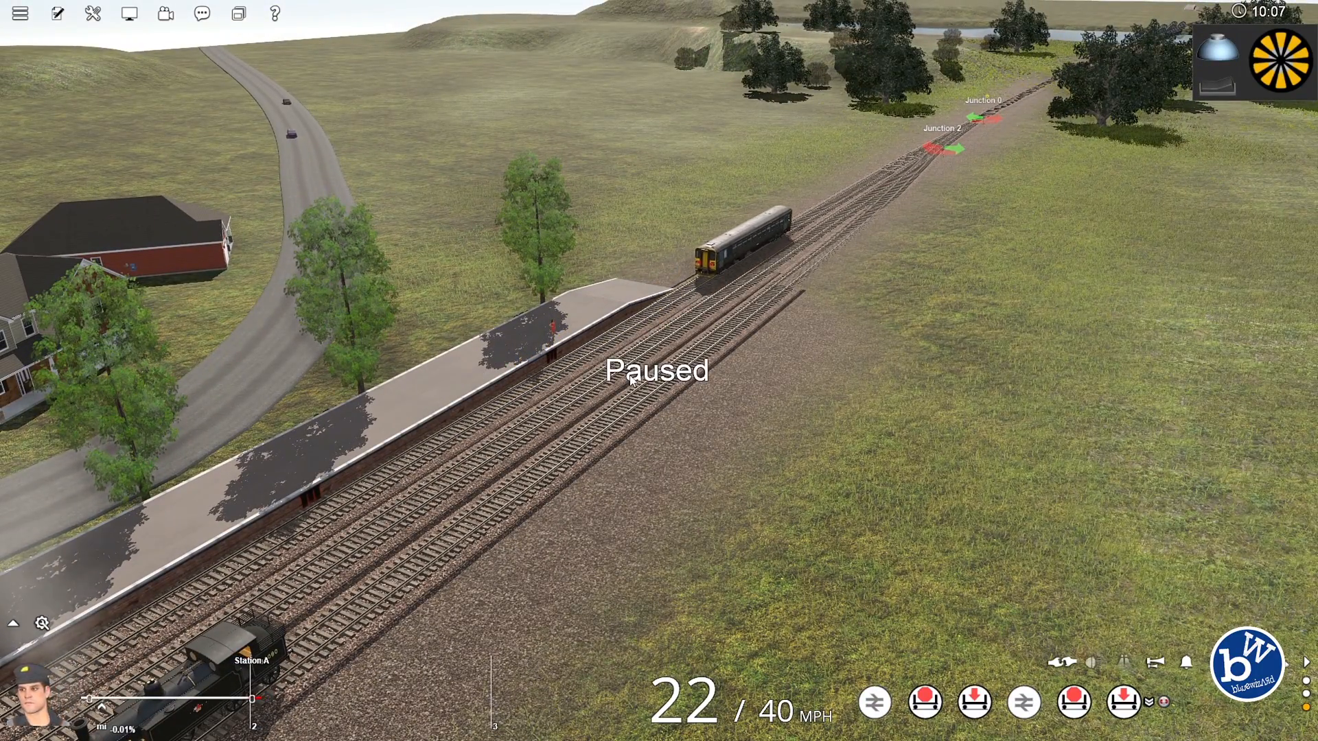
{"action": "left_click", "coordinate": [93, 13]}
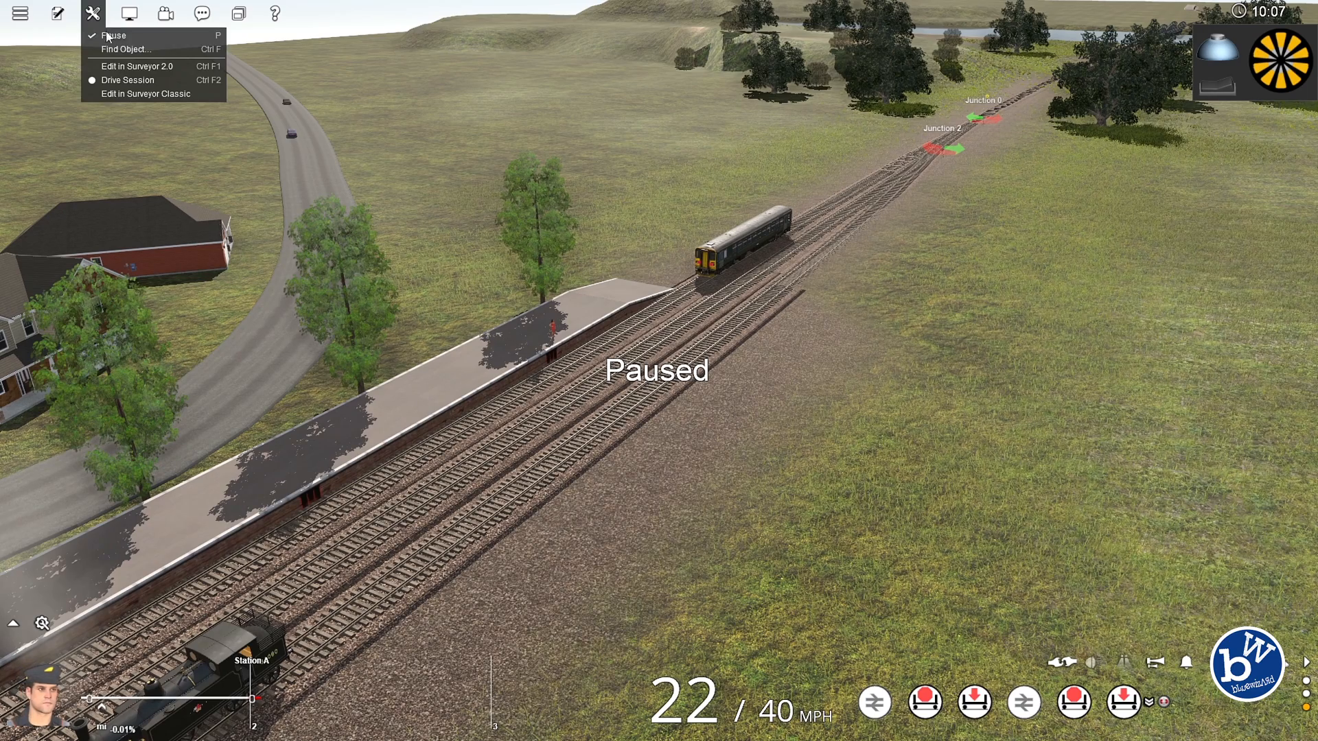
{"action": "left_click", "coordinate": [147, 66]}
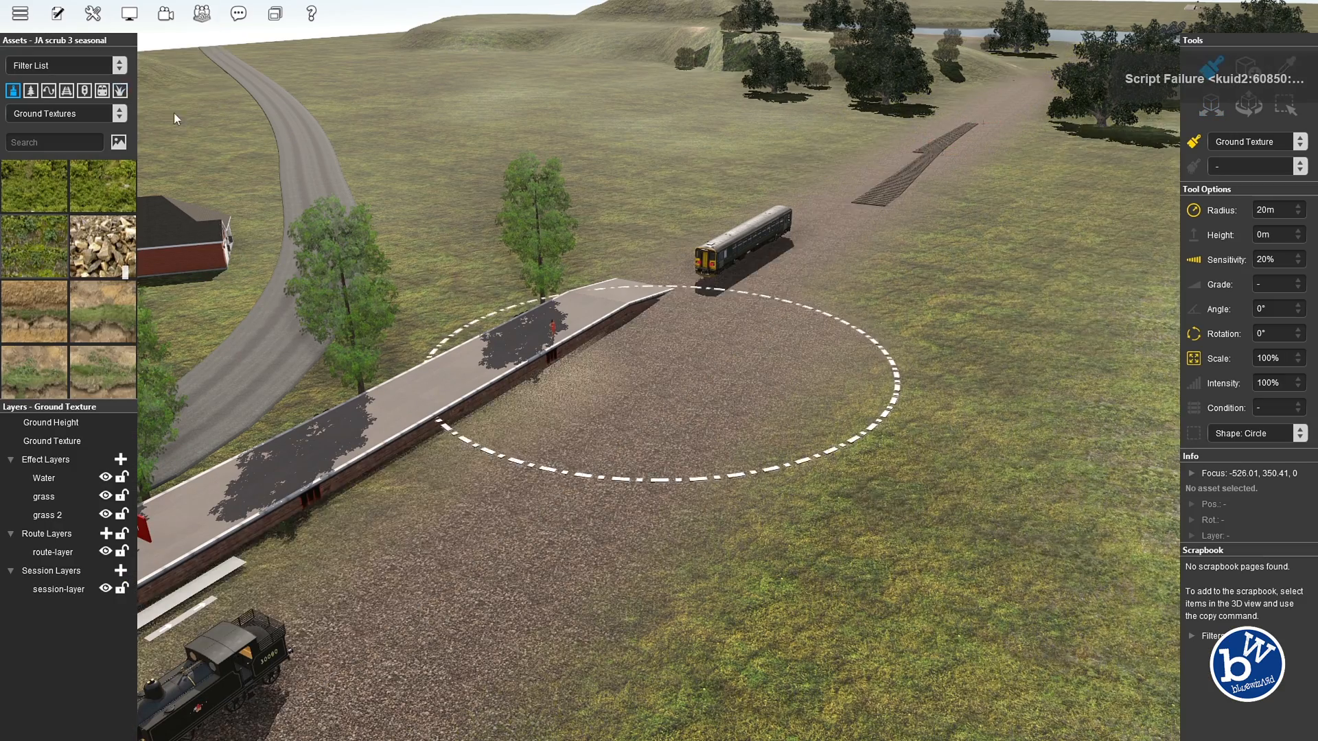
{"action": "scroll", "coordinate": [365, 269], "scroll_direction": "down", "scroll_amount": 2}
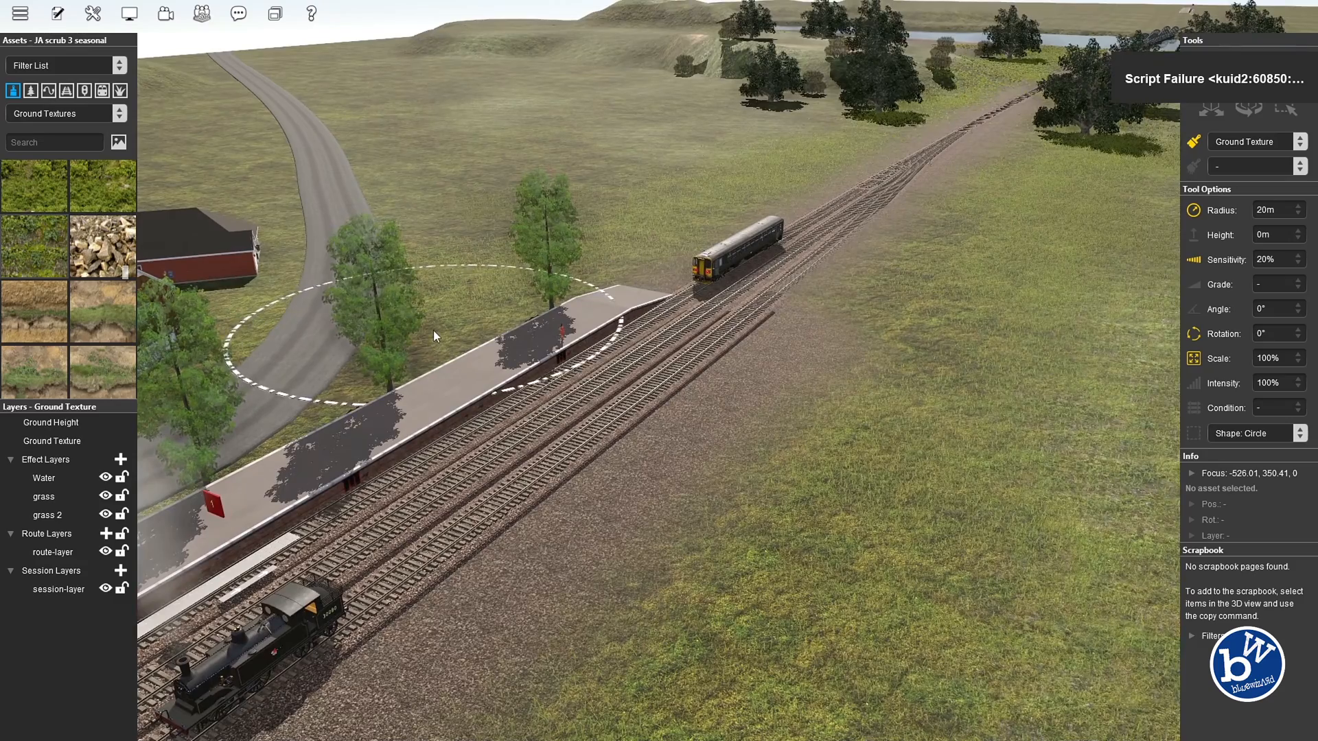
{"action": "left_click", "coordinate": [62, 23]}
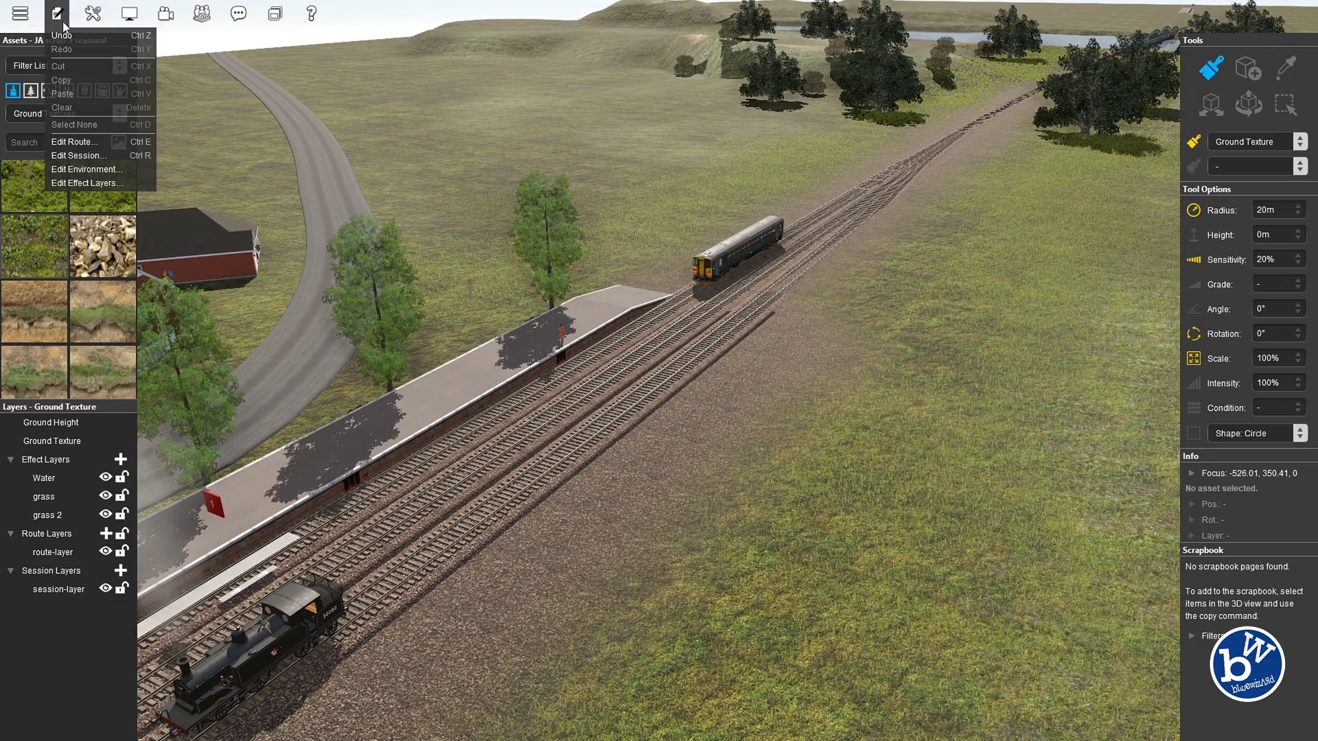
{"action": "left_click", "coordinate": [81, 141]}
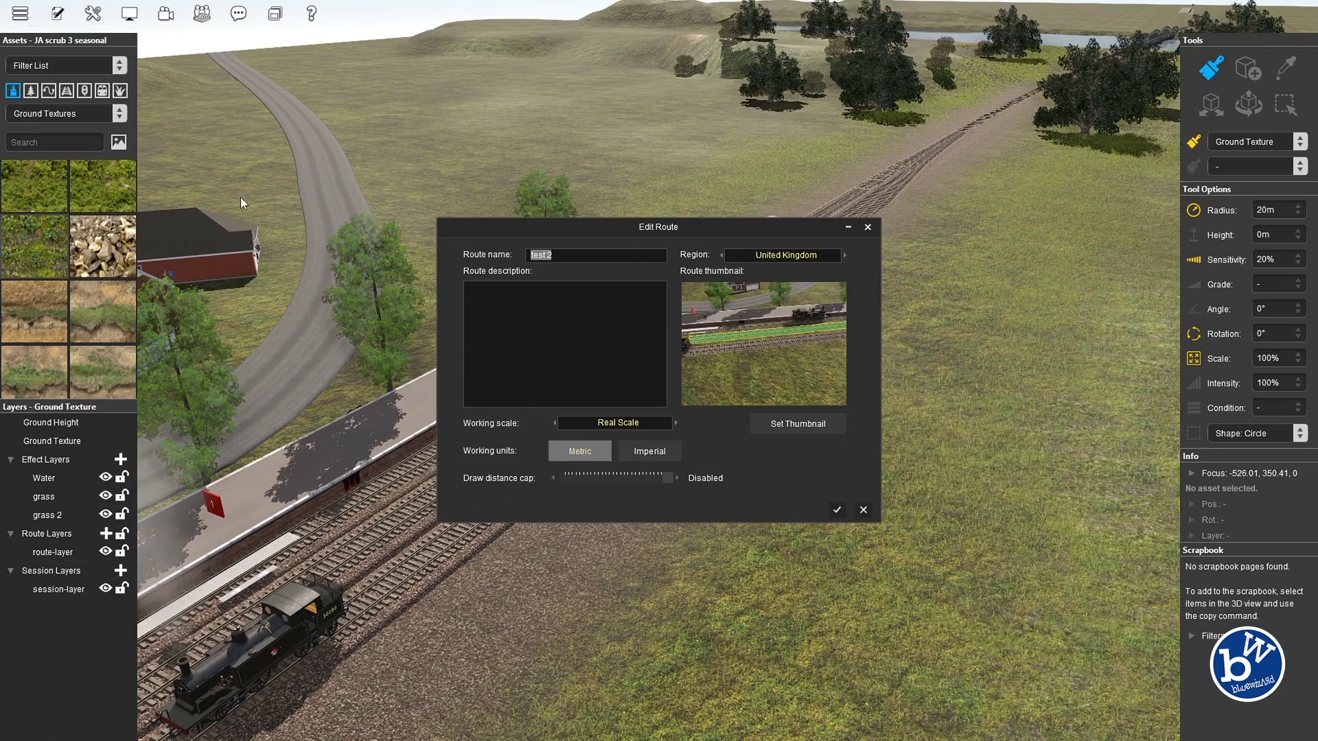
{"action": "left_click", "coordinate": [837, 509]}
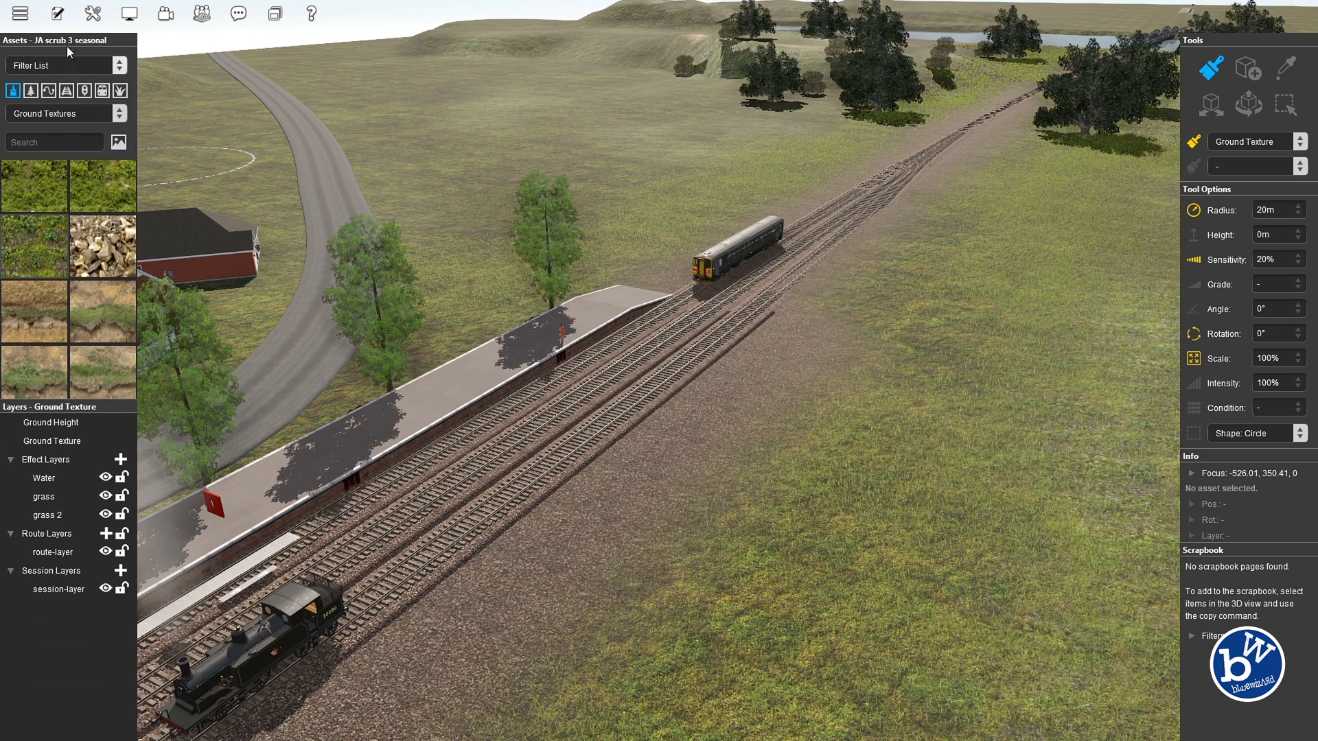
Restart all rules of the session and accept the session settings
{"action": "left_click", "coordinate": [61, 24]}
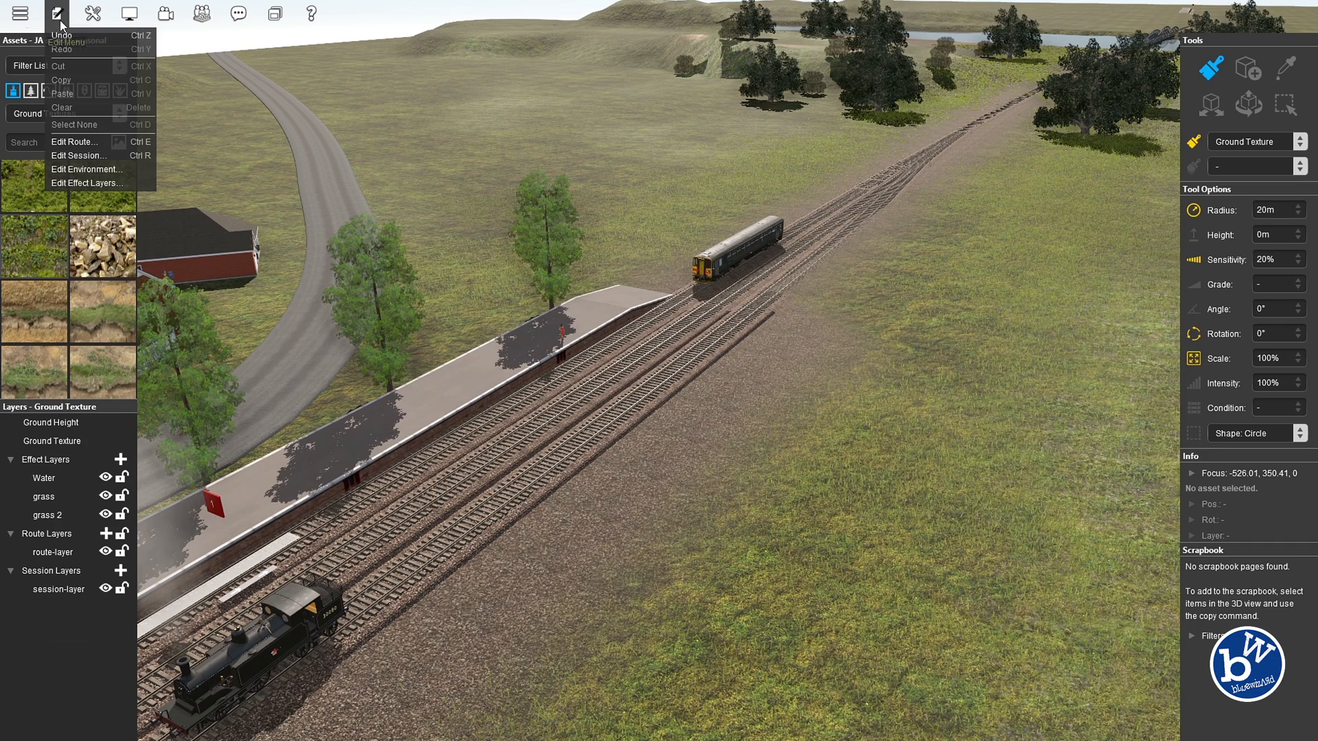
{"action": "left_click", "coordinate": [81, 156]}
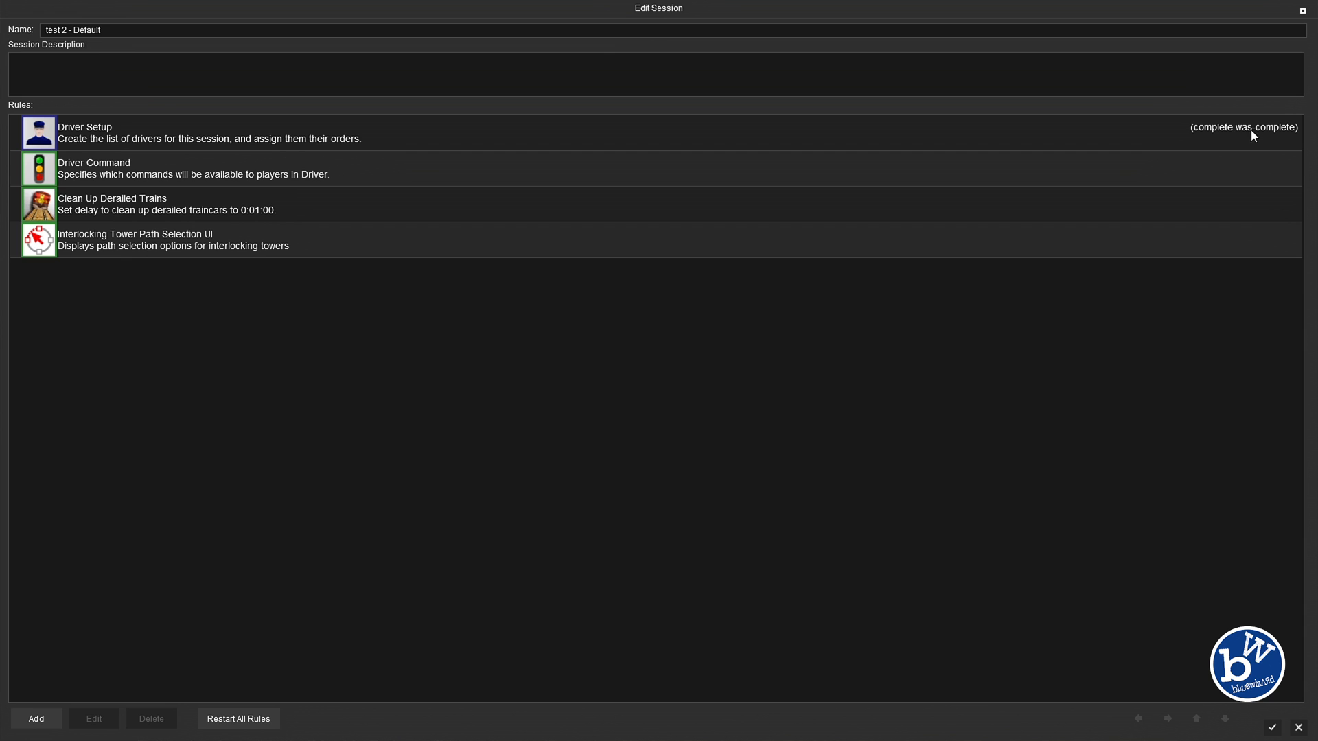
{"action": "left_click", "coordinate": [250, 716]}
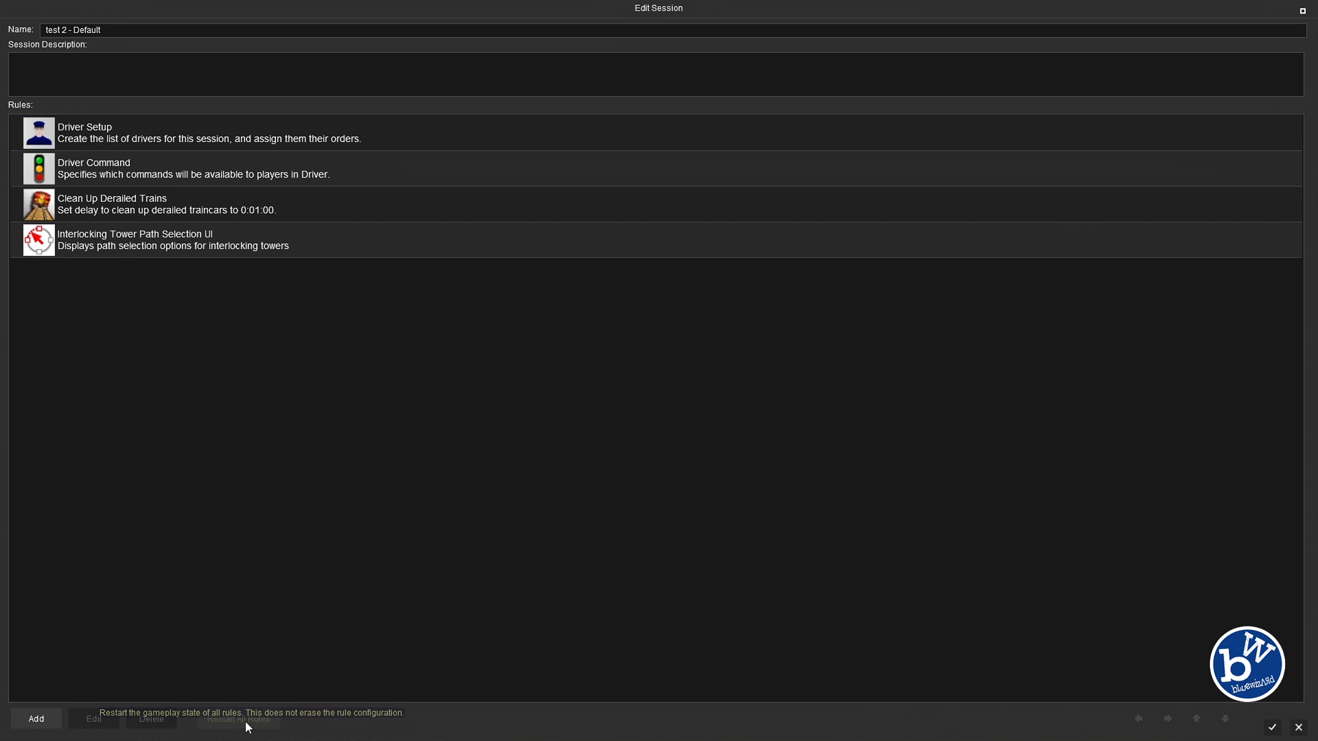
{"action": "left_click", "coordinate": [1272, 728]}
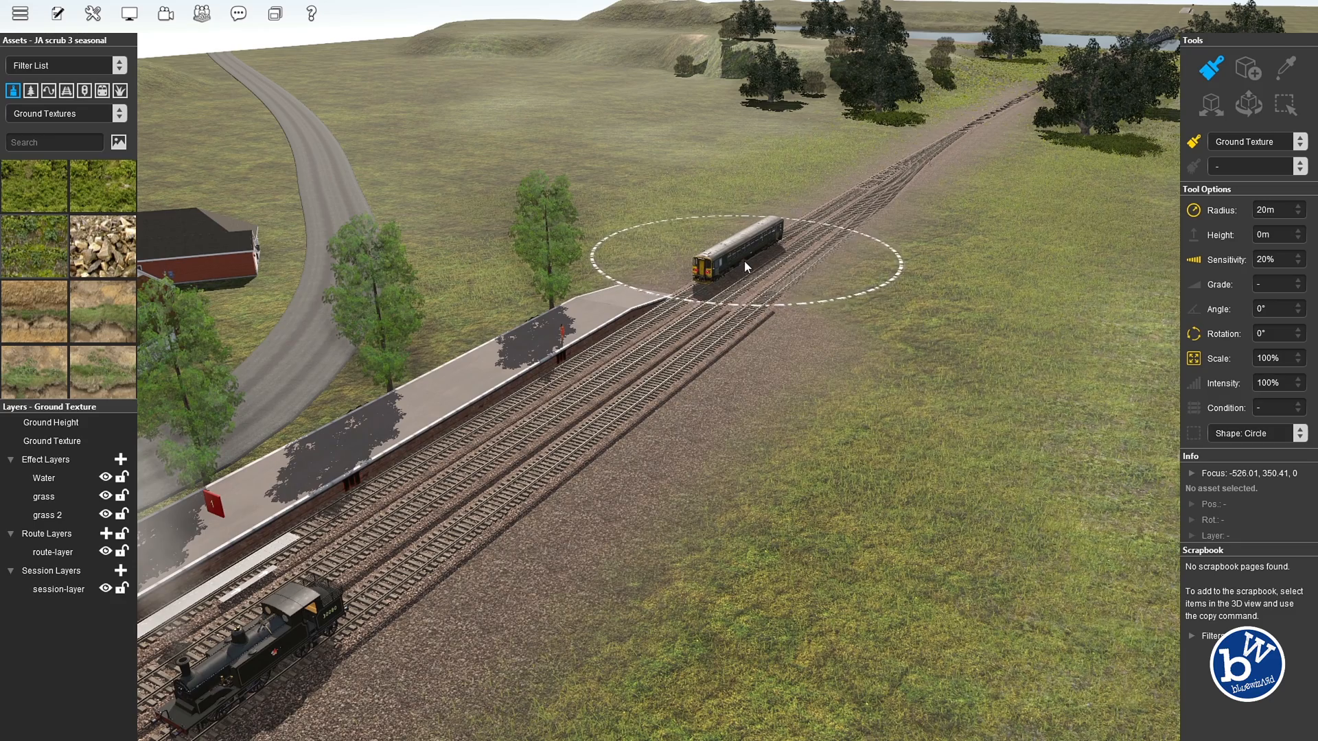
Switch from Surveyor to Drive Session and view the paused trains around the station
{"action": "scroll", "coordinate": [309, 575], "scroll_direction": "down", "scroll_amount": 3}
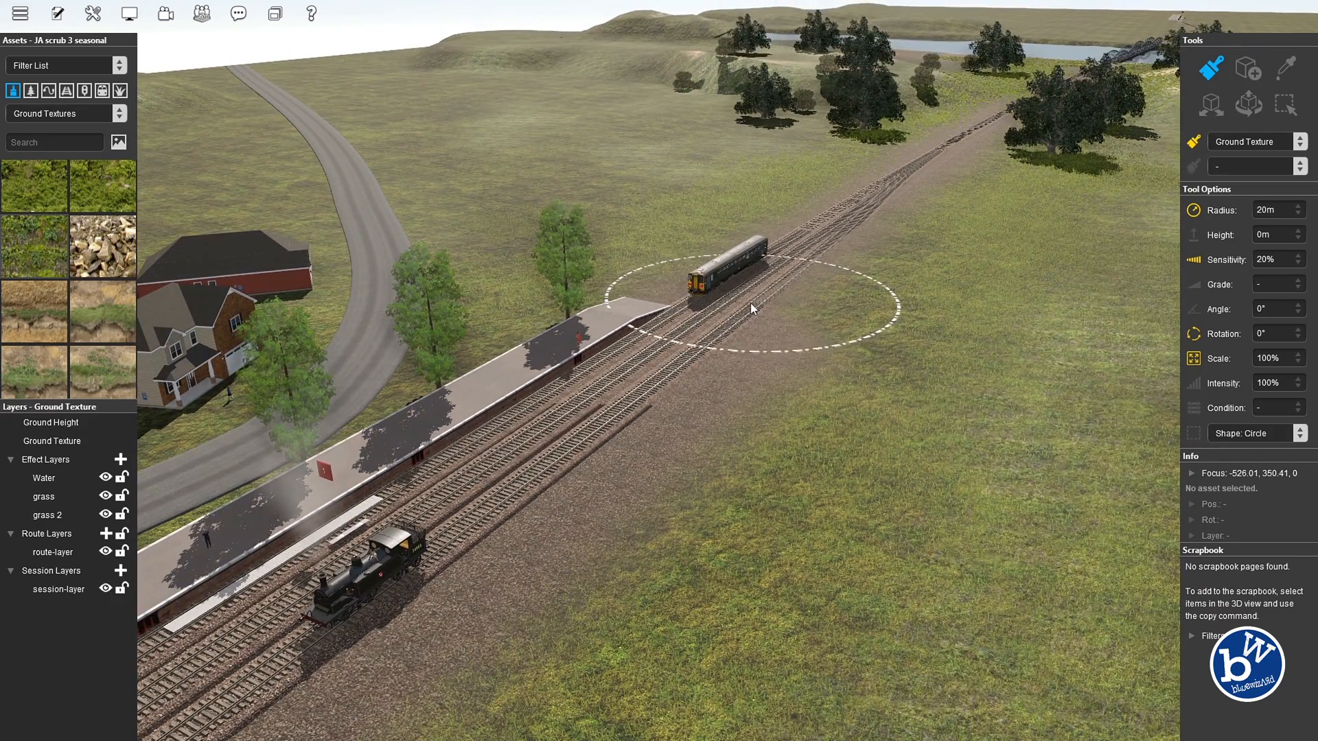
{"action": "scroll", "coordinate": [530, 563], "scroll_direction": "up", "scroll_amount": 3}
{"action": "right_click_drag", "start_coordinate": [531, 563], "coordinate": [531, 523]}
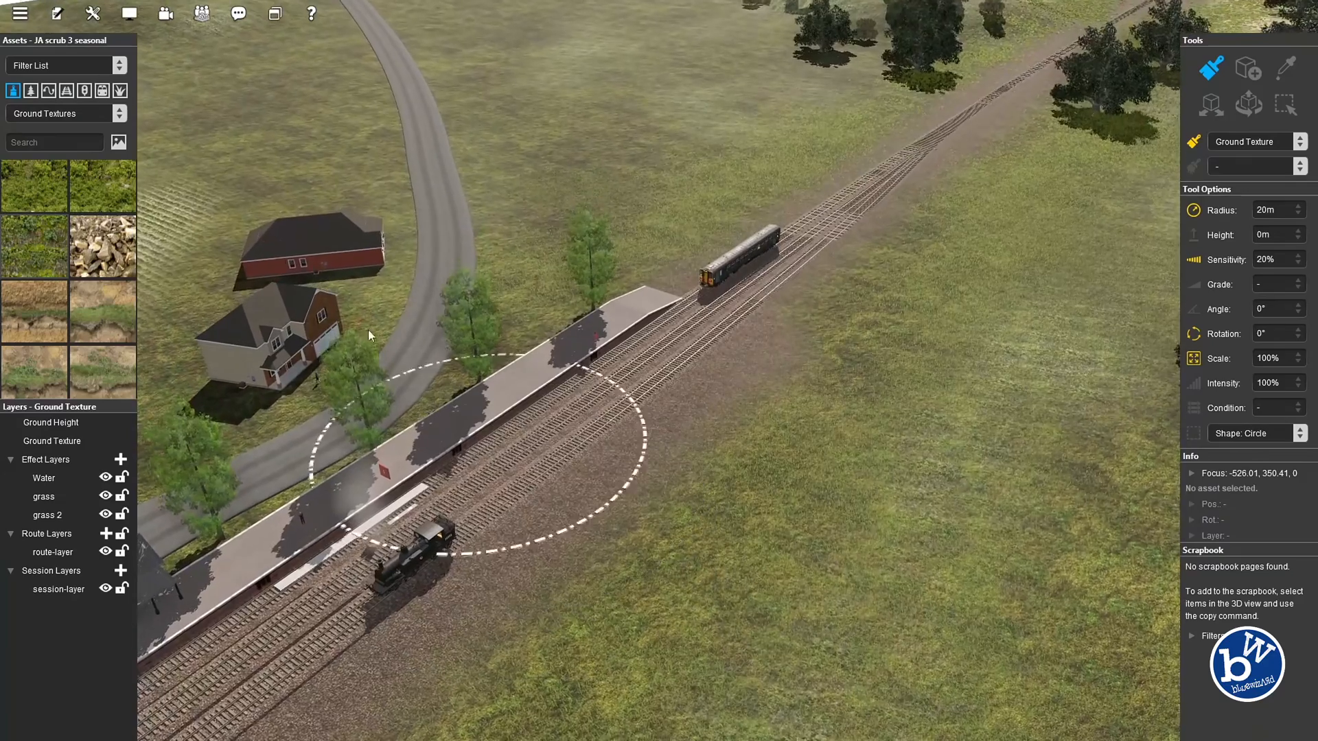
{"action": "left_click", "coordinate": [93, 13]}
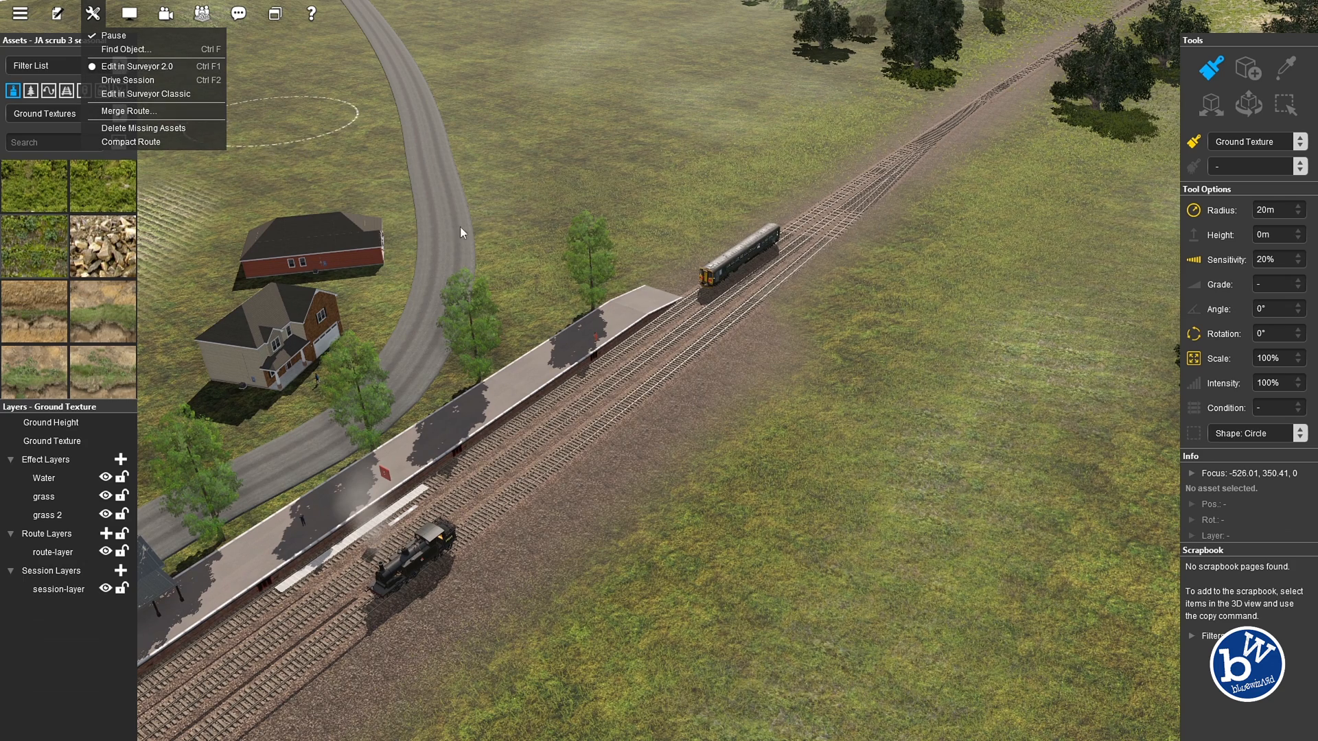
{"action": "scroll", "coordinate": [681, 437], "scroll_direction": "up", "scroll_amount": 3}
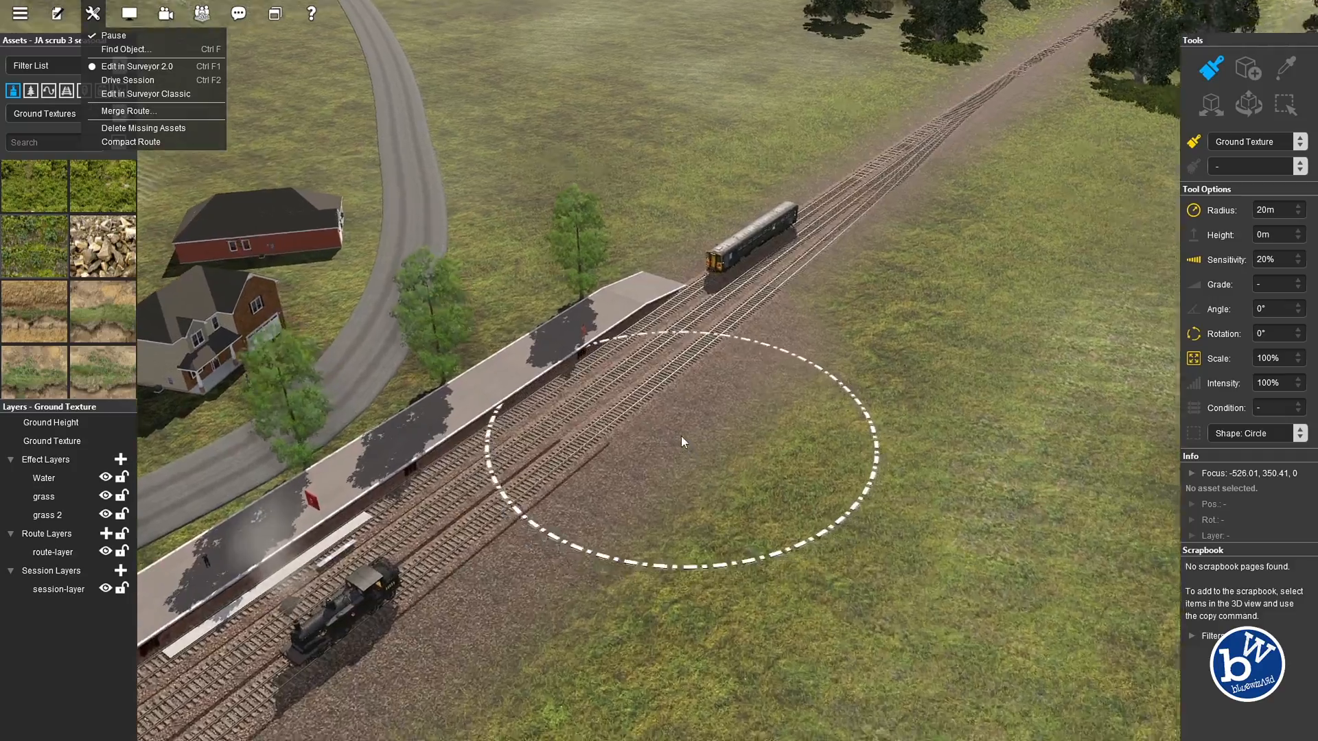
{"action": "mouse_move", "coordinate": [657, 419]}
{"action": "right_mouse_down"}
{"action": "mouse_move", "coordinate": [685, 316]}
{"action": "mouse_move", "coordinate": [562, 240]}
{"action": "right_mouse_up"}
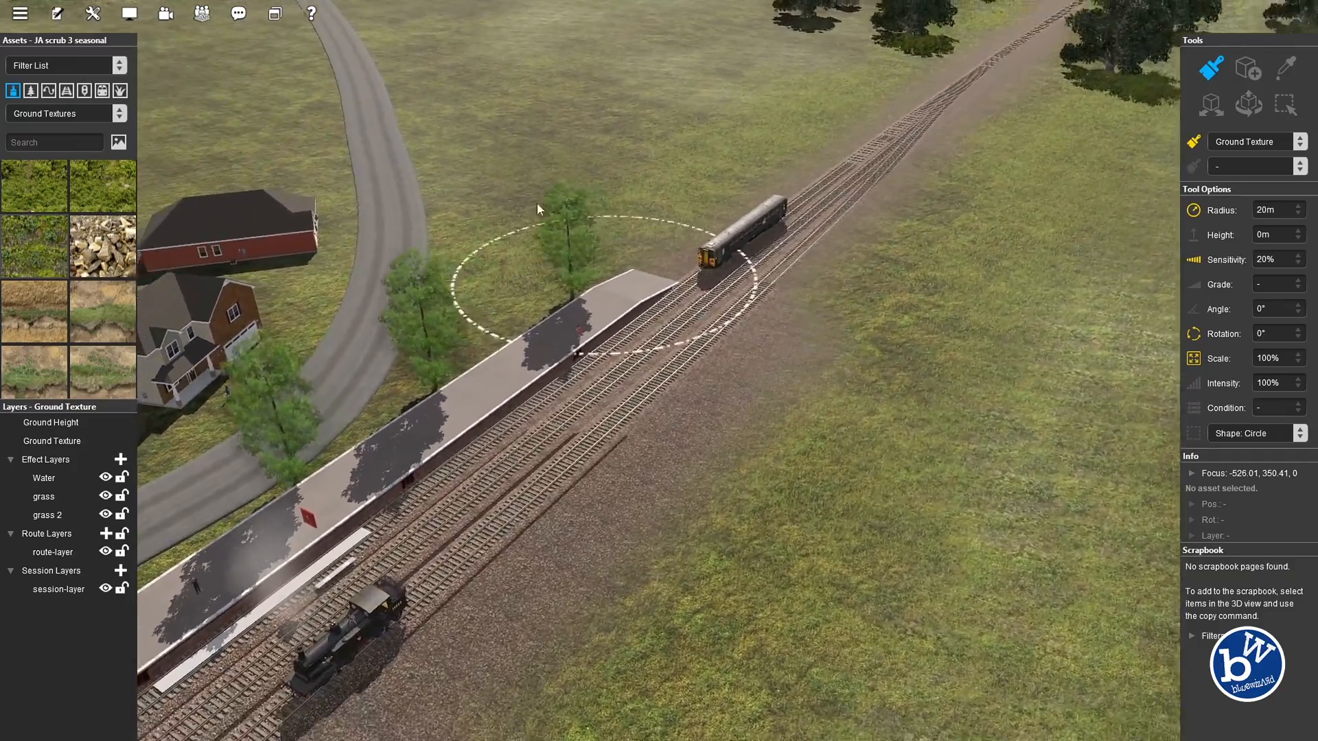
{"action": "right_click_drag", "start_coordinate": [430, 438], "coordinate": [385, 368]}
{"action": "left_click", "coordinate": [129, 14]}
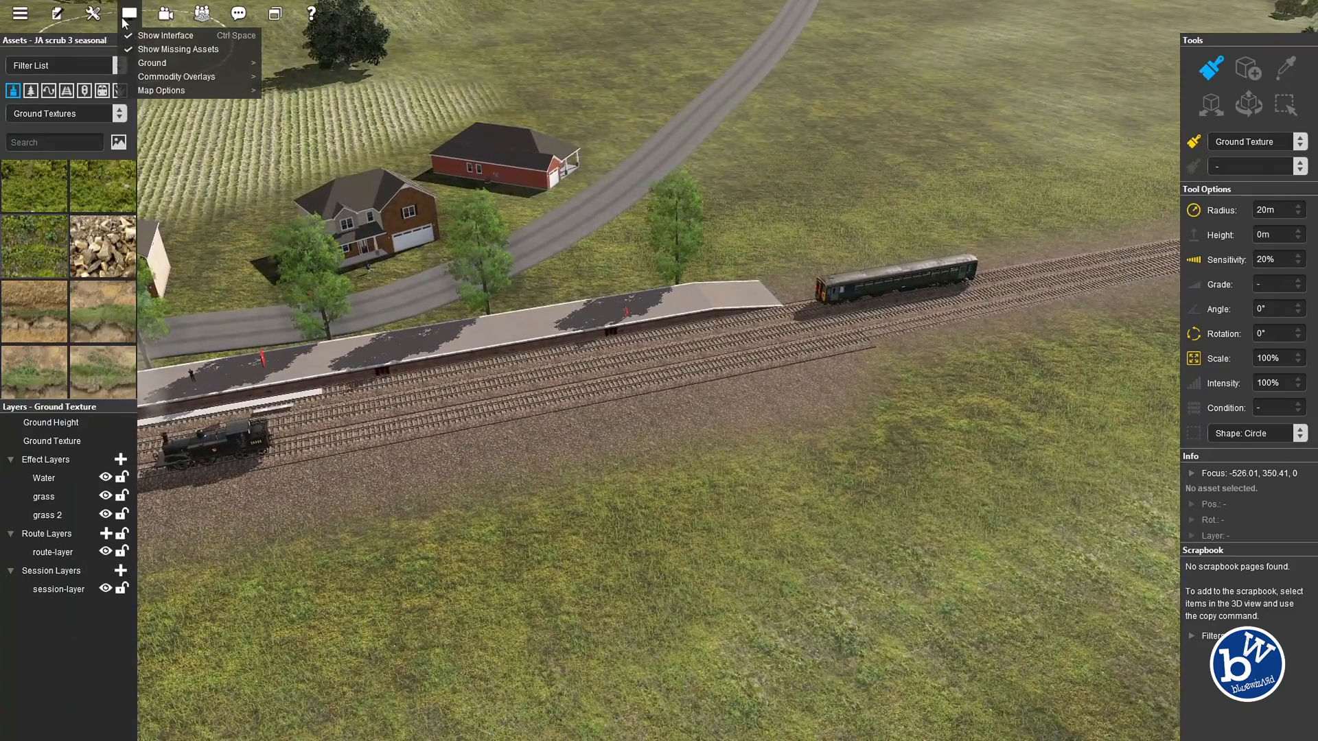
{"action": "left_click", "coordinate": [93, 14]}
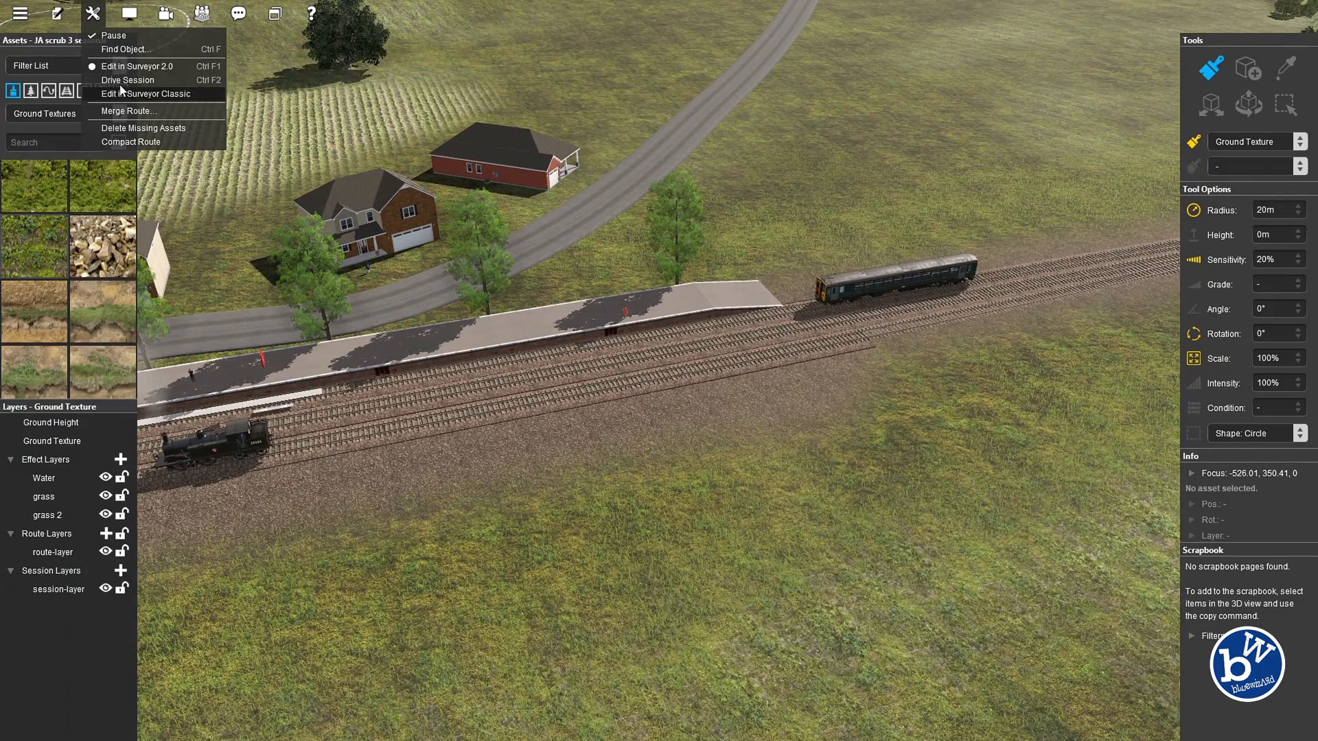
{"action": "left_click", "coordinate": [165, 80]}
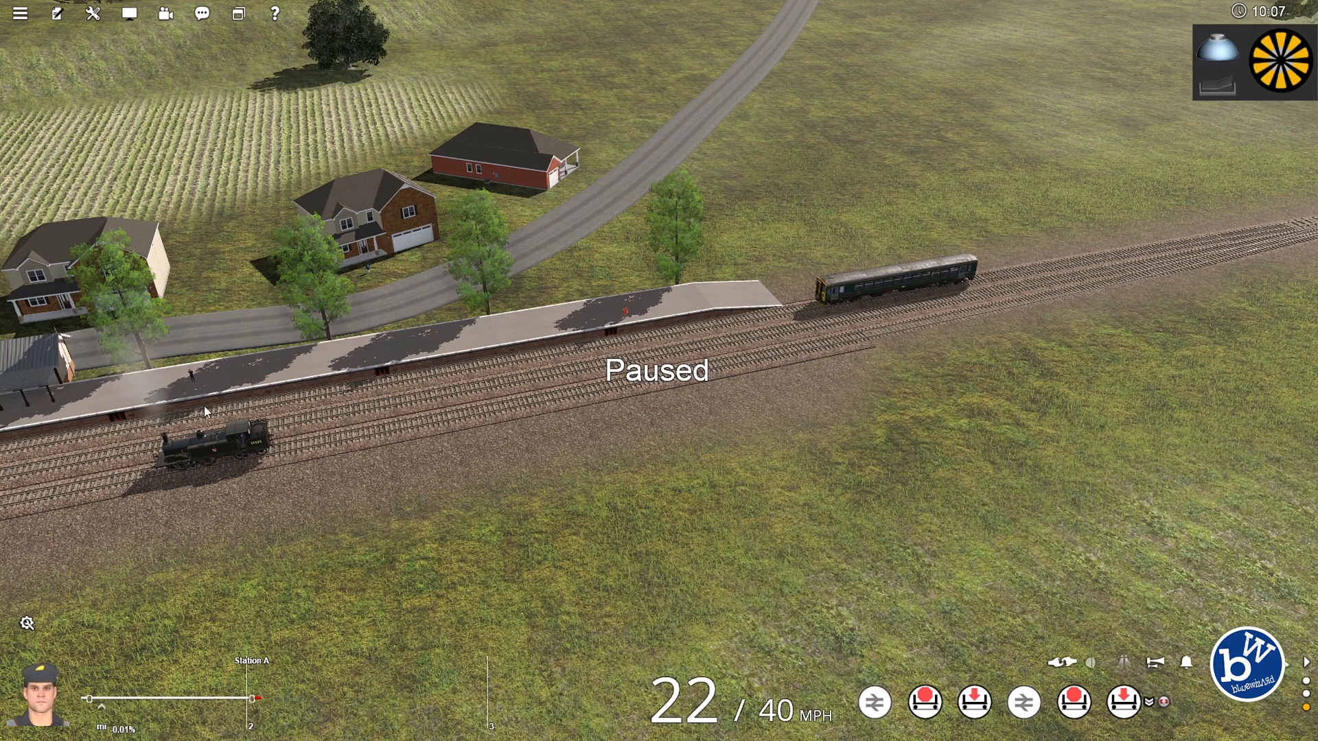
{"action": "right_click_drag", "start_coordinate": [618, 543], "coordinate": [966, 448]}
{"action": "right_click_drag", "start_coordinate": [645, 419], "coordinate": [690, 336]}
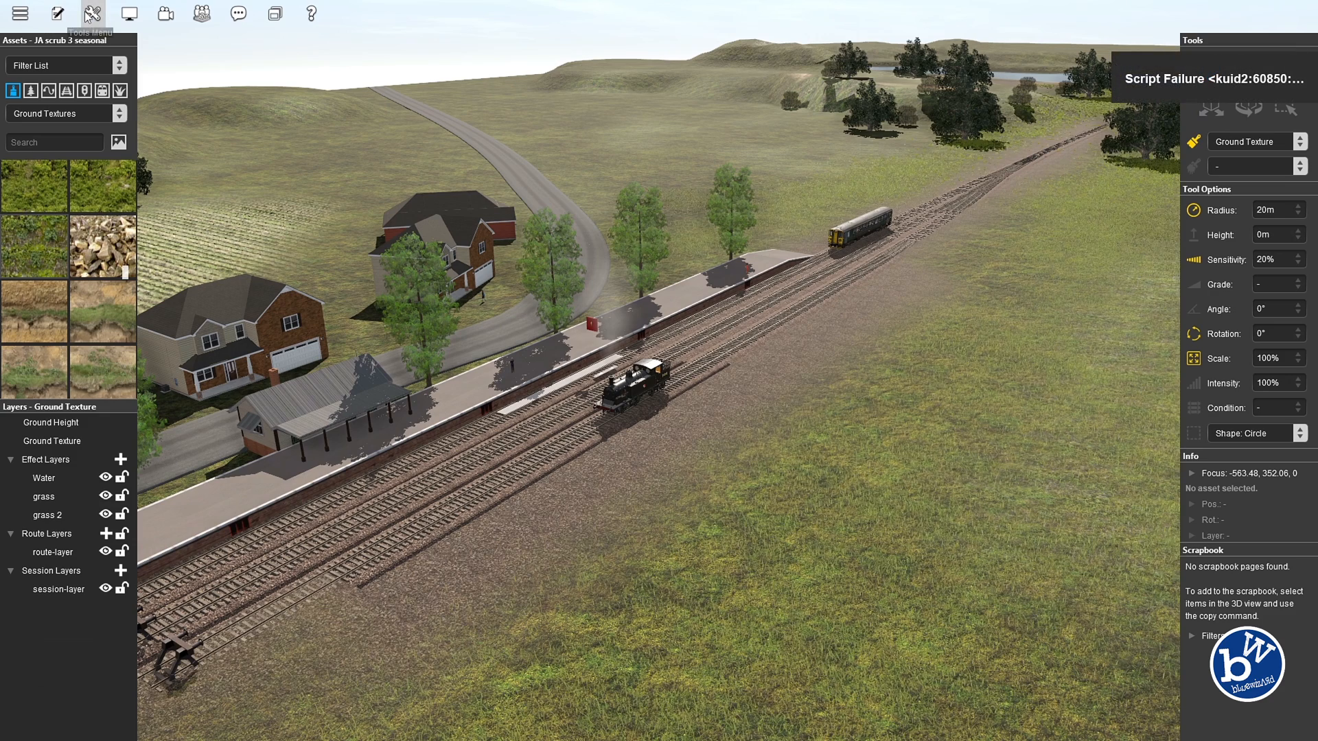
Review the drivers and their command schedules in the session's Driver Setup rule, and close it without changes
{"action": "left_click", "coordinate": [66, 22]}
{"action": "left_click", "coordinate": [79, 156]}
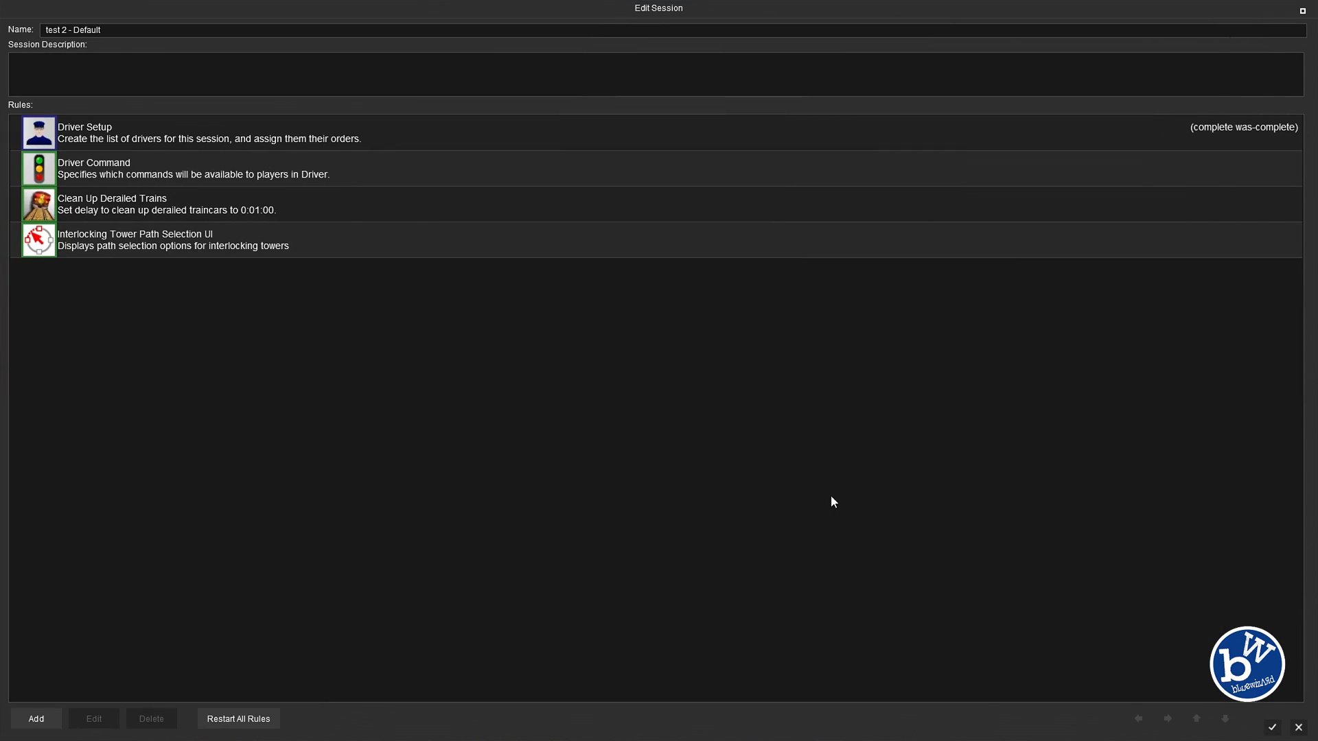
{"action": "left_click", "coordinate": [76, 144]}
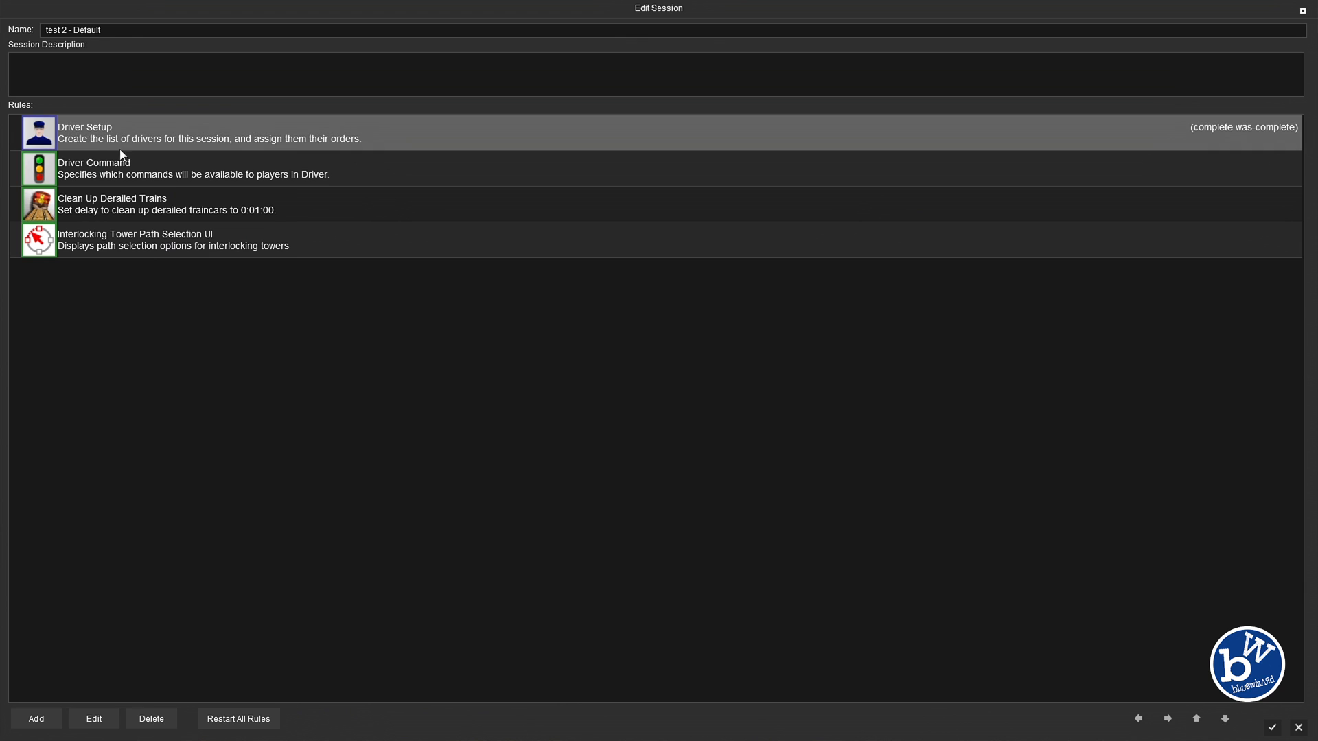
{"action": "left_click", "coordinate": [96, 713]}
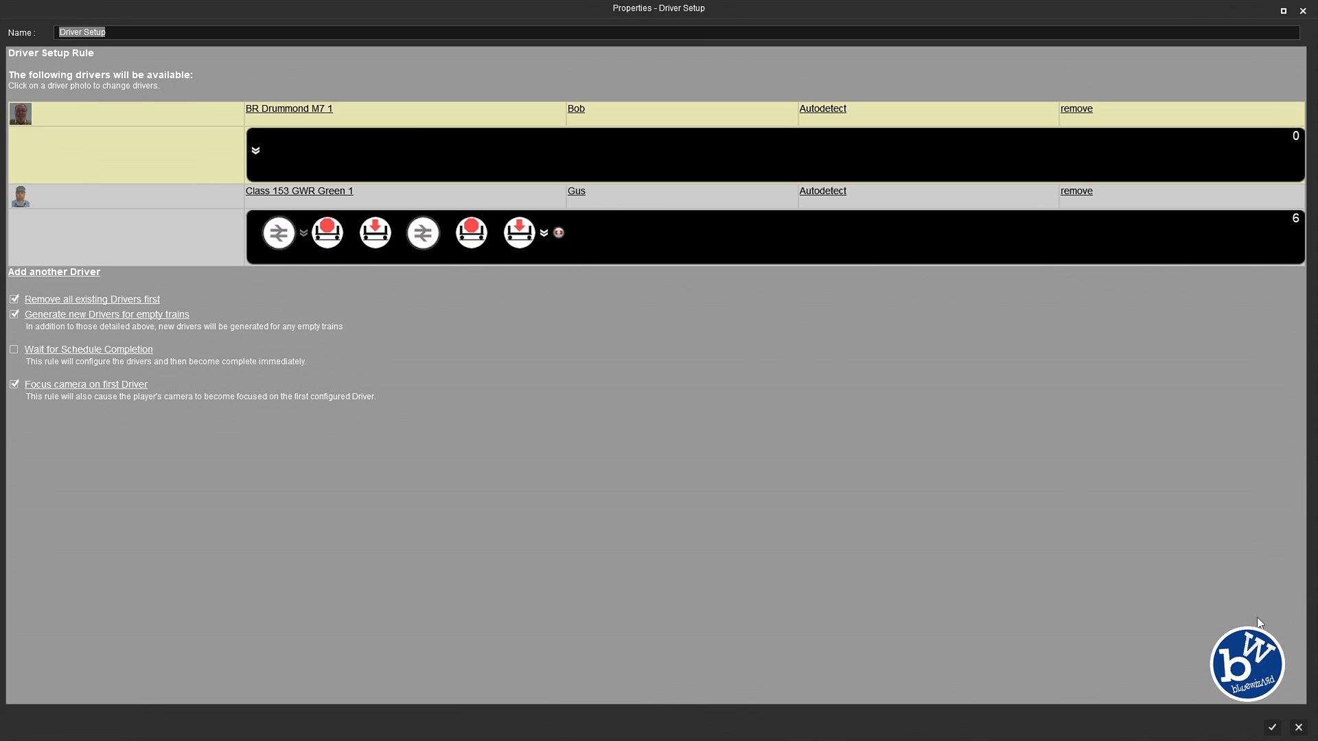
{"action": "left_click", "coordinate": [1298, 729]}
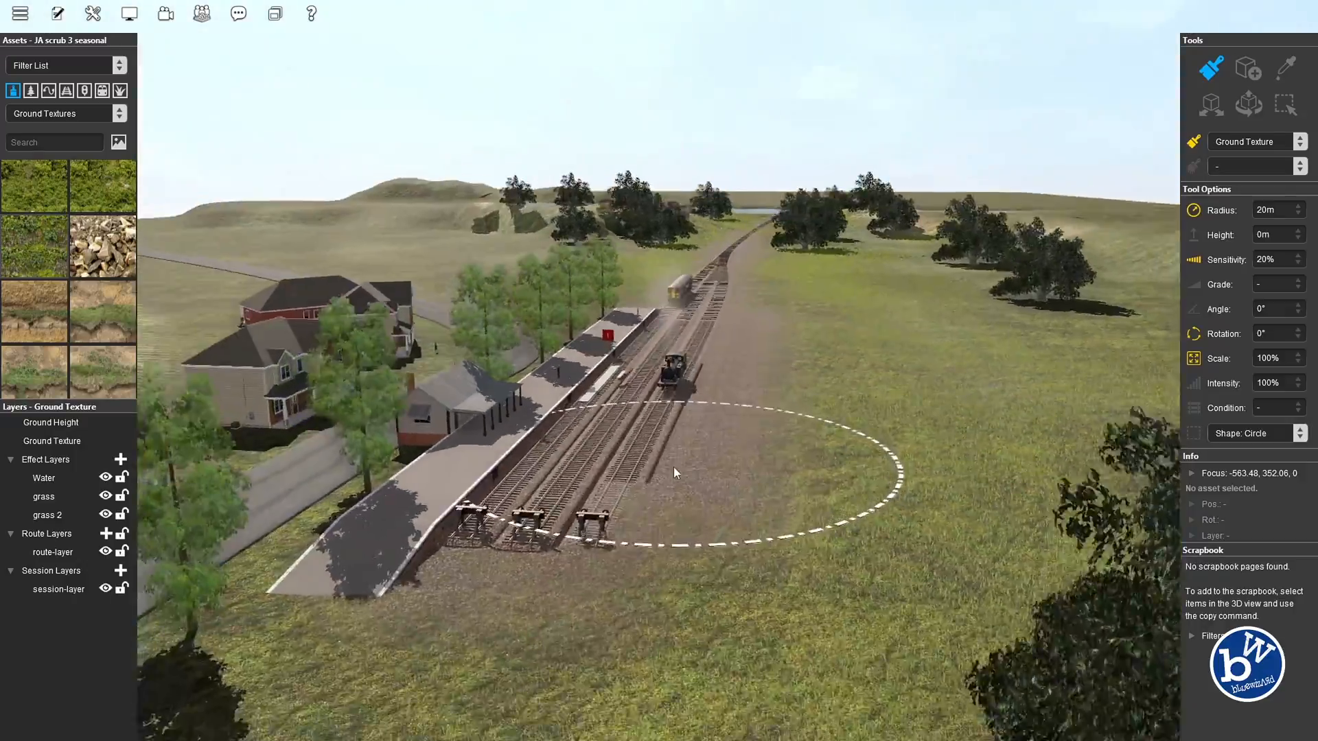
{"action": "scroll", "coordinate": [673, 466], "scroll_direction": "up", "scroll_amount": 5}
{"action": "right_click_drag", "start_coordinate": [674, 466], "coordinate": [689, 324]}
{"action": "scroll", "coordinate": [673, 467], "scroll_direction": "down", "scroll_amount": 2}
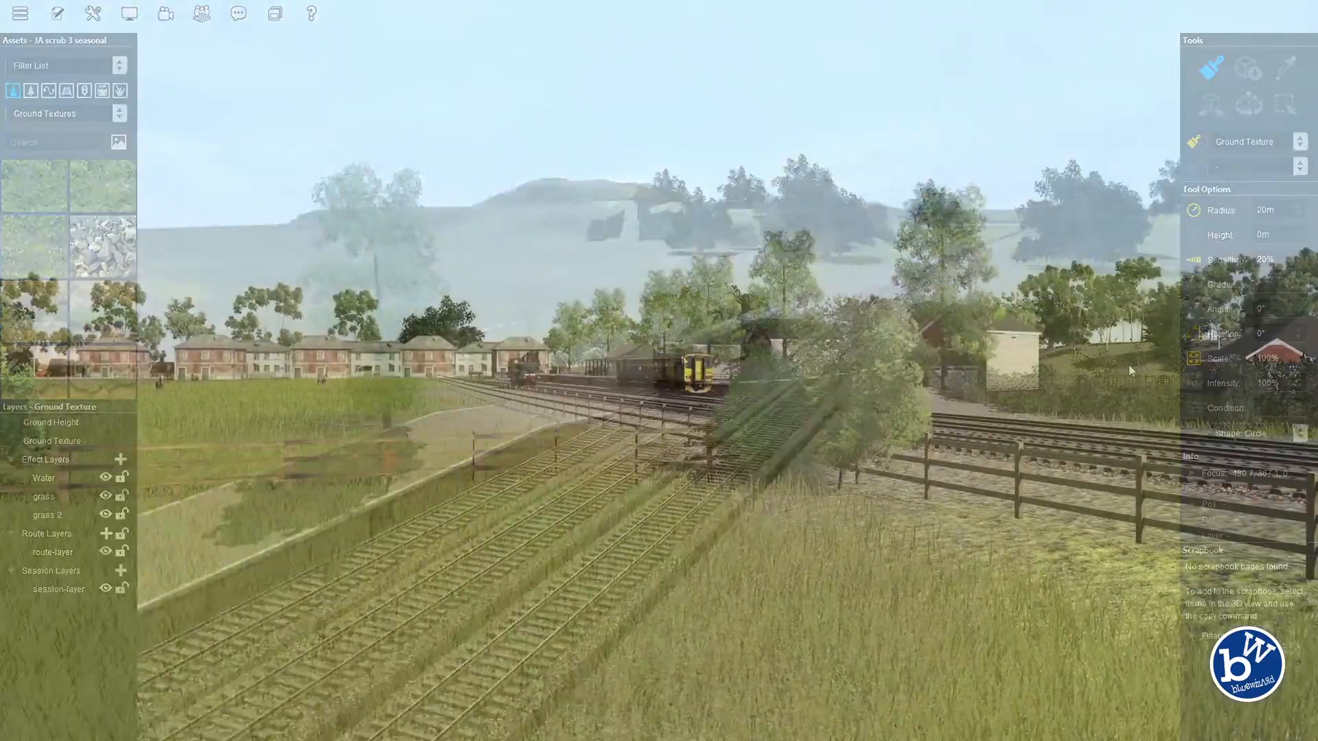